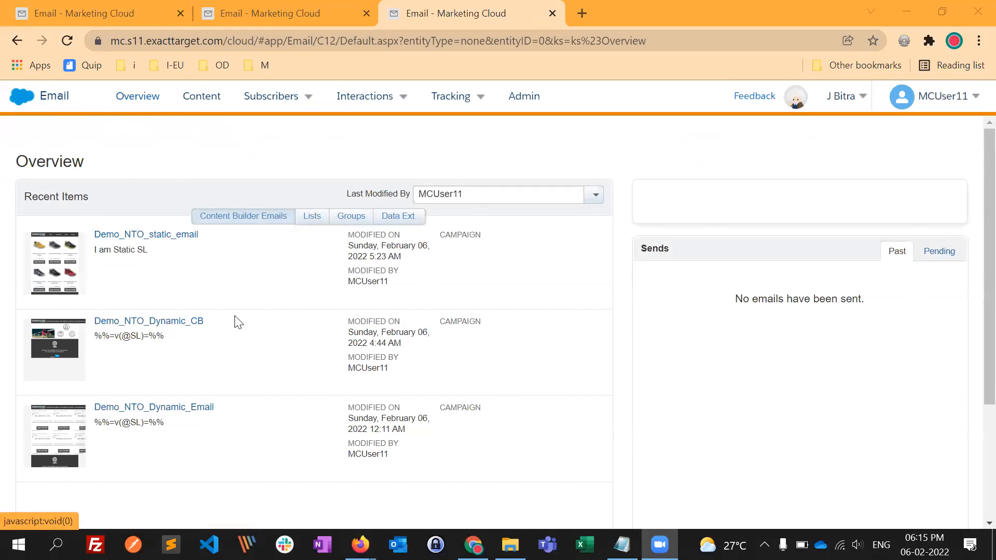
# - Review the Overview page's recent items and the account settings options
pyautogui.click(148, 99)
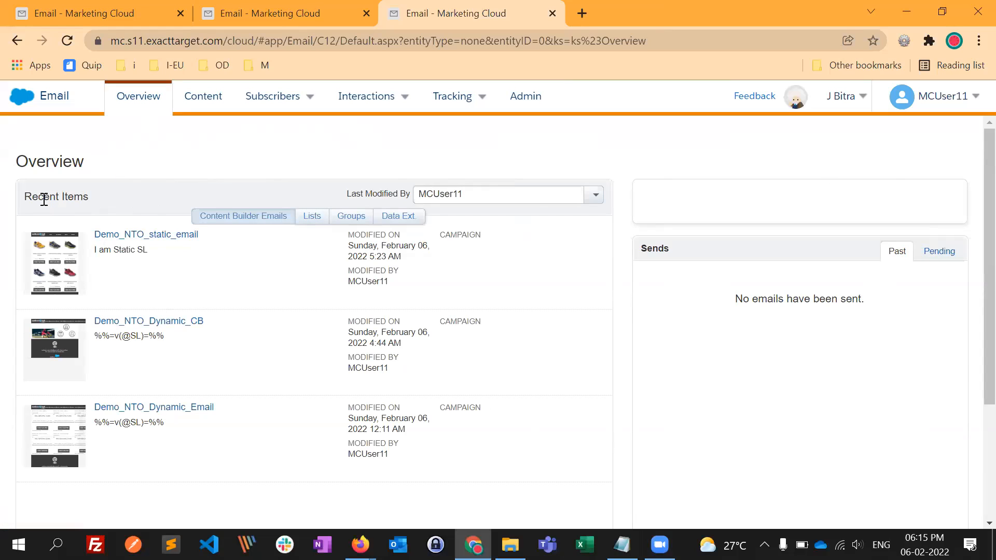
pyautogui.moveTo(93, 197); pyautogui.dragTo(32, 197)
pyautogui.click(191, 170)
pyautogui.click(934, 104)
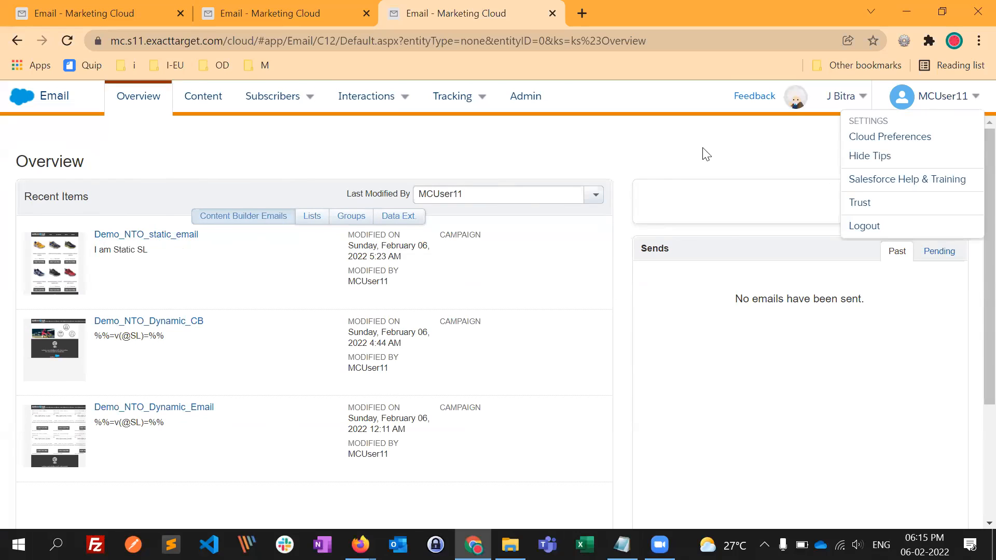
pyautogui.click(655, 159)
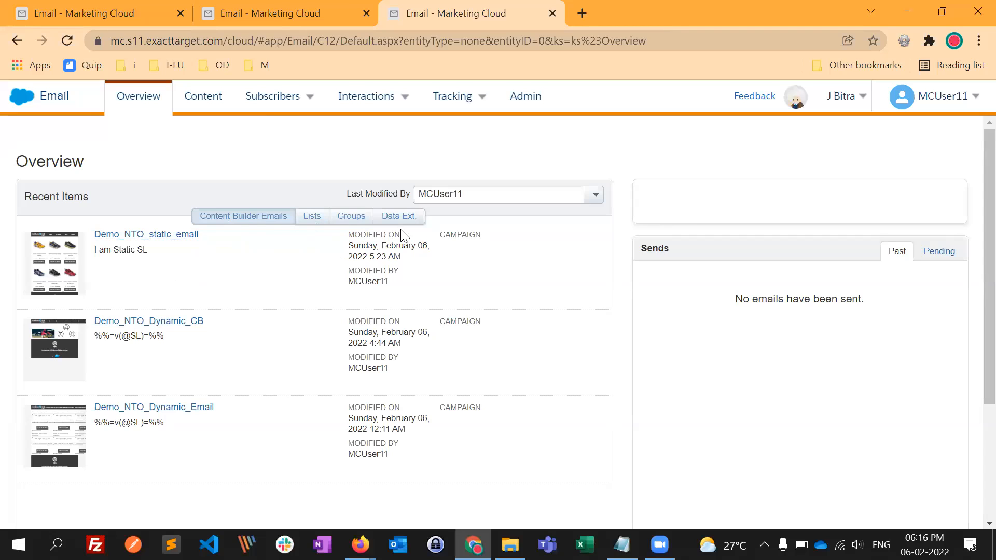
# - View the recently modified data extensions, and return the recent items to the Content Builder emails
pyautogui.click(390, 218)
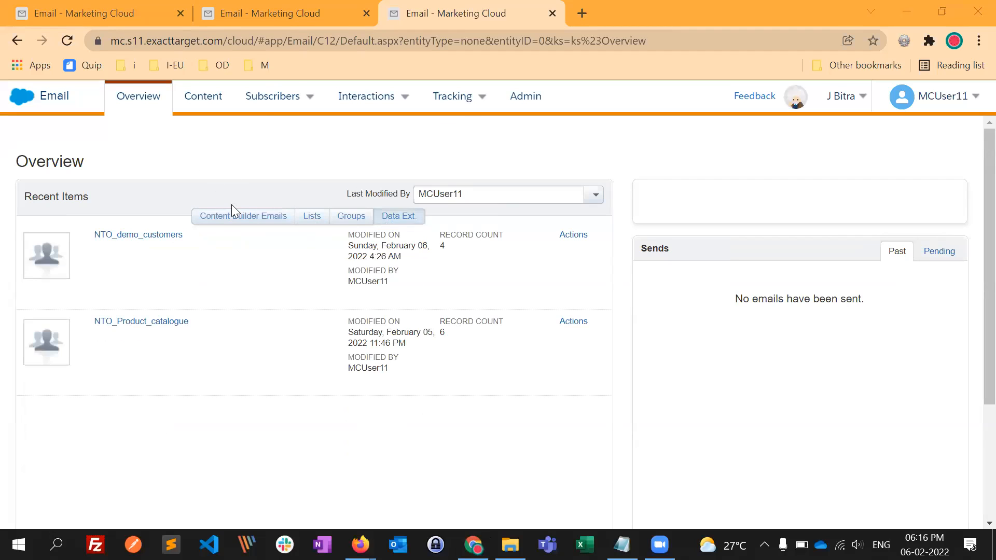
pyautogui.click(220, 217)
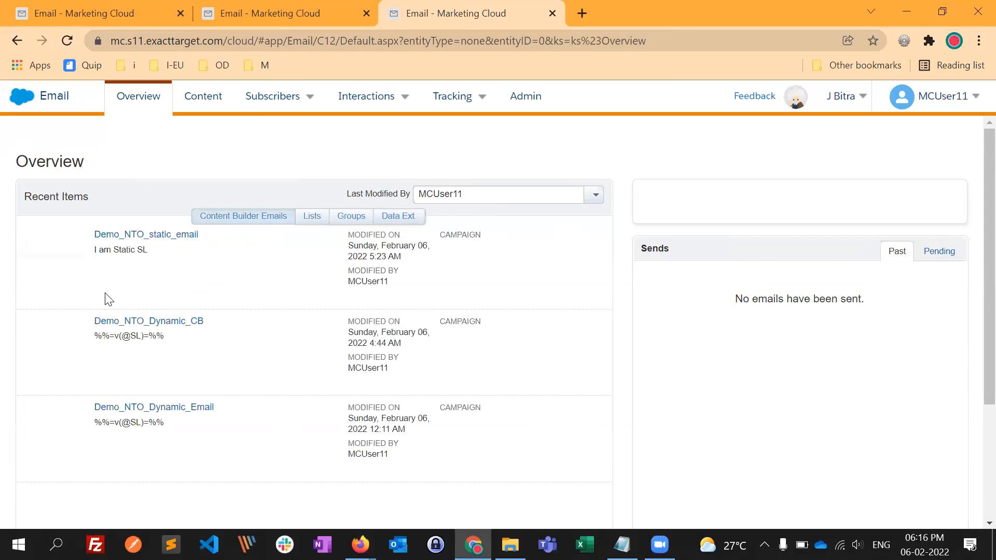
pyautogui.moveTo(86, 169); pyautogui.dragTo(40, 170)
pyautogui.click(107, 206)
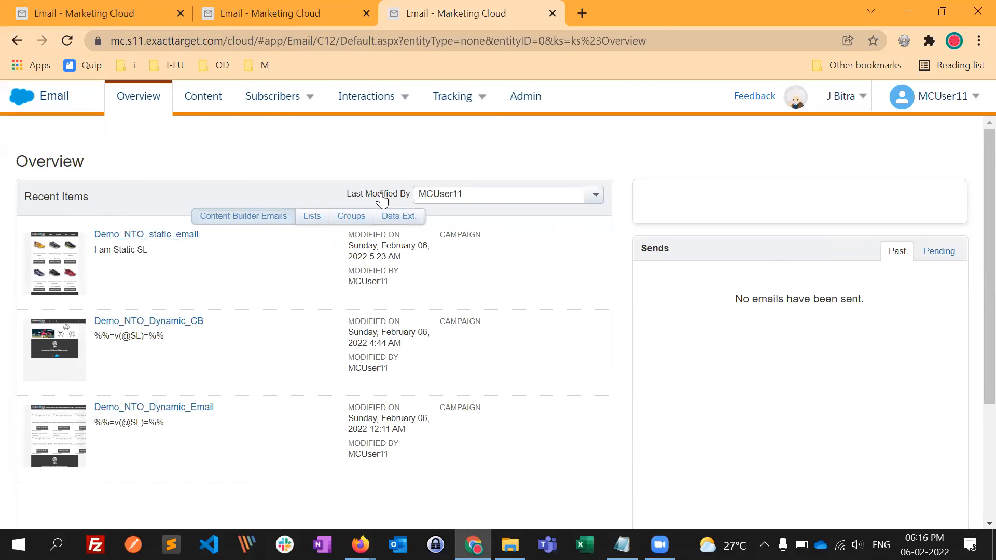
# - View the recent emails last modified by the other listed user, and set the Last Modified By filter back to MCUser11
pyautogui.click(595, 196)
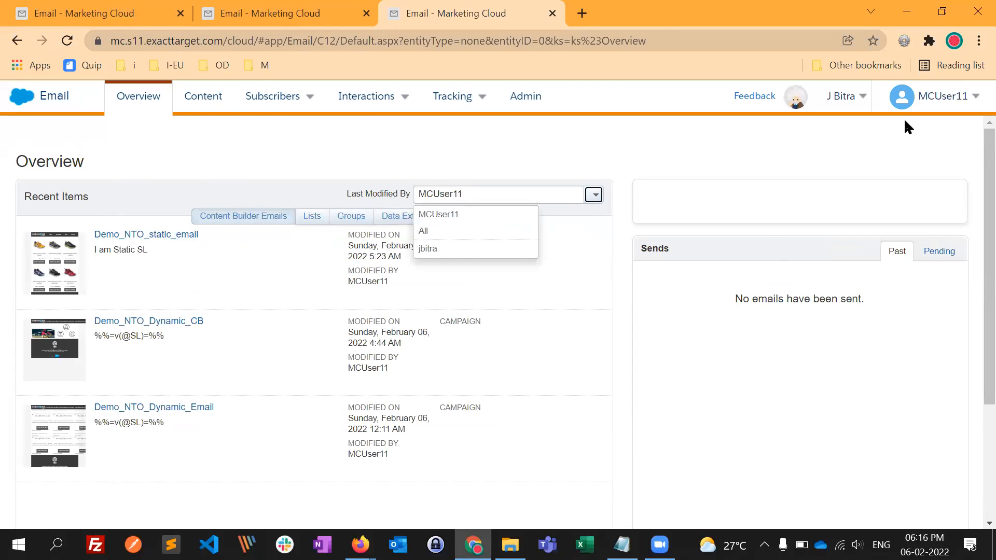
pyautogui.click(439, 251)
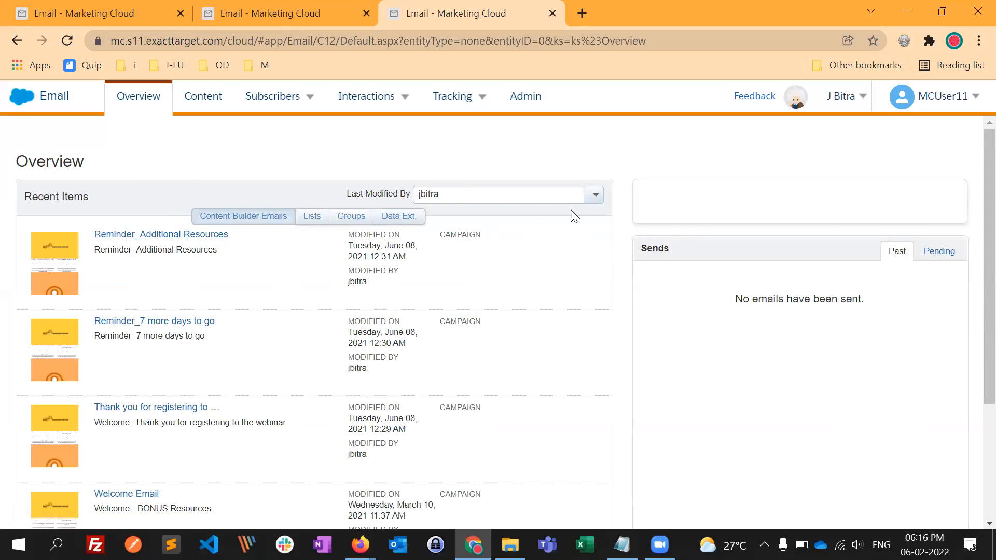
pyautogui.click(592, 199)
pyautogui.click(253, 235)
pyautogui.click(595, 202)
pyautogui.click(446, 214)
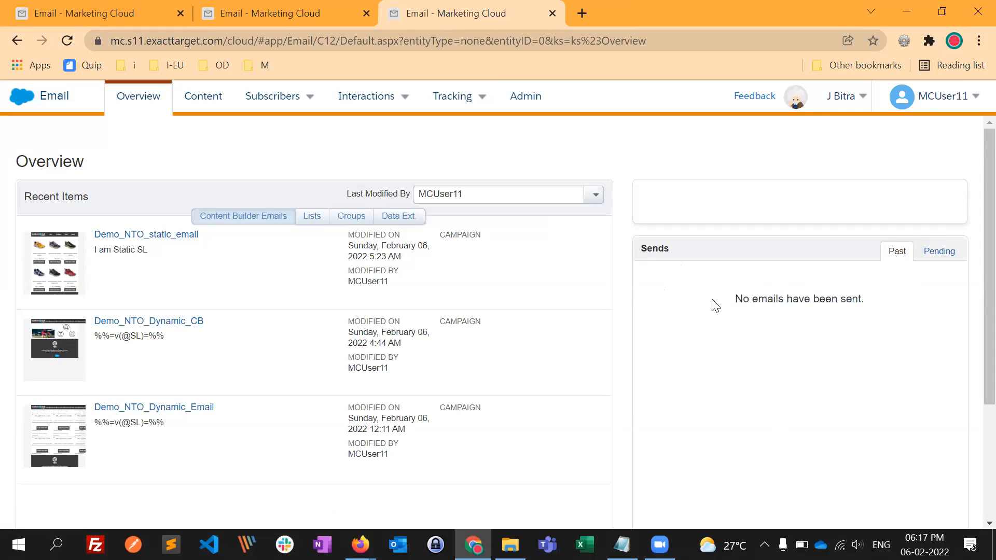
# - Check the pending sends and look through the Subscribers, Interactions and Tracking options
pyautogui.click(938, 255)
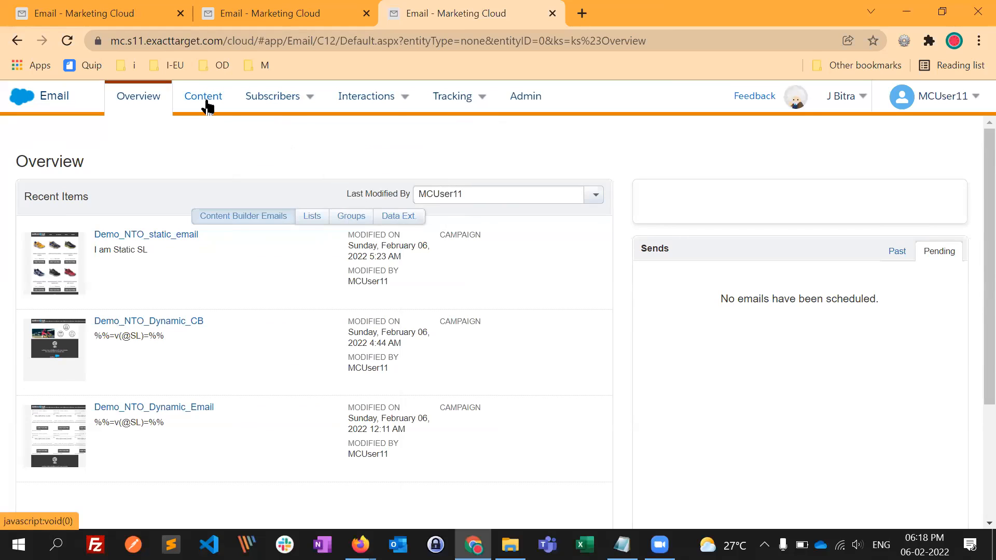
pyautogui.moveTo(294, 106)
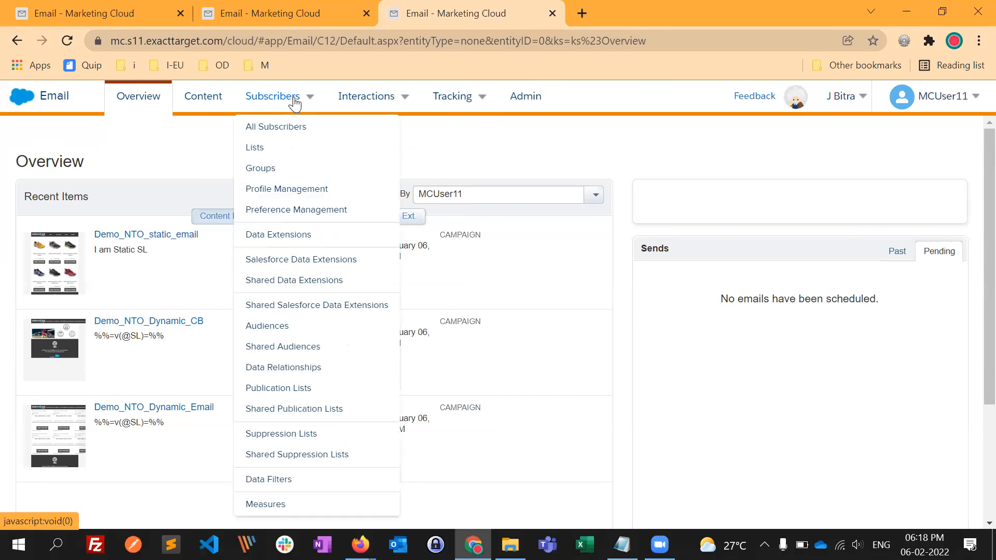
pyautogui.moveTo(378, 102)
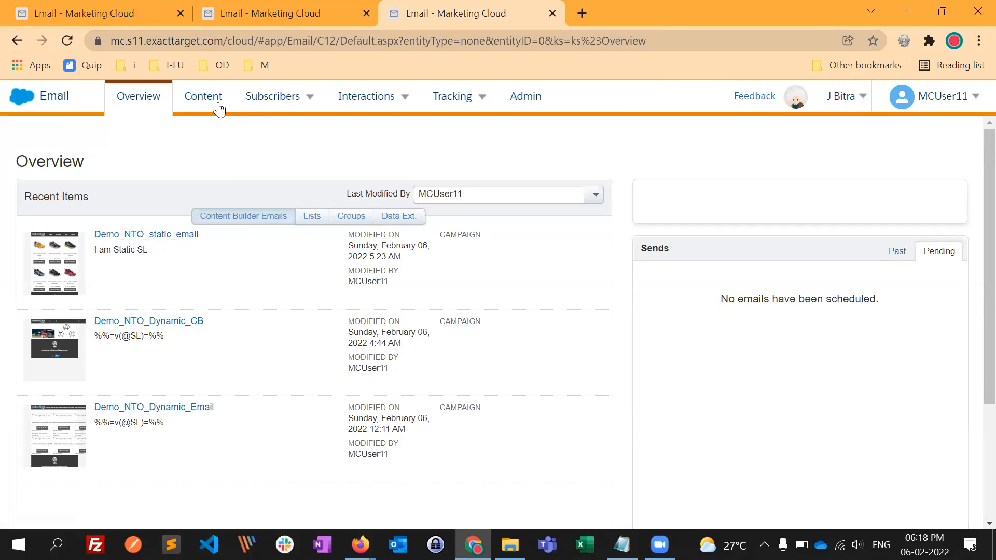
pyautogui.moveTo(255, 124)
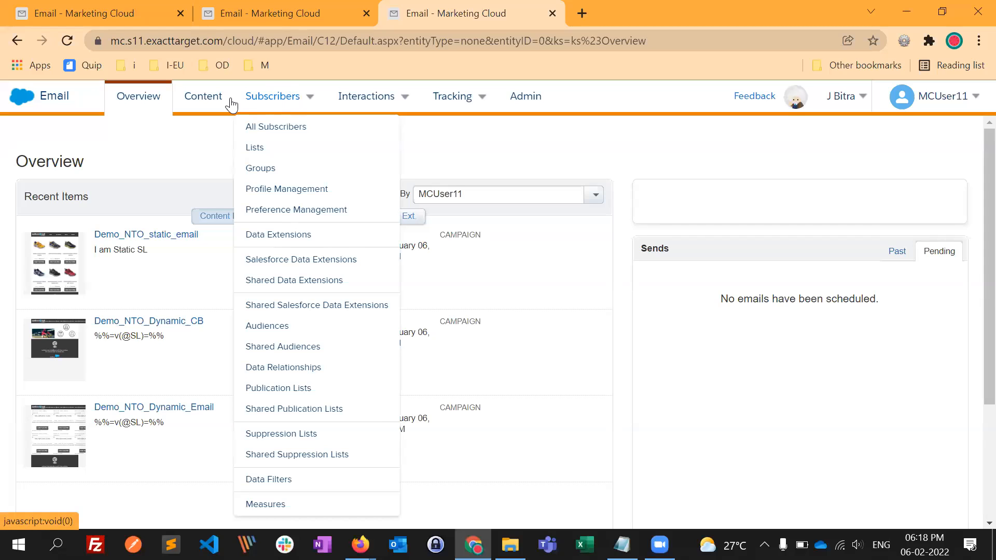
pyautogui.moveTo(294, 116)
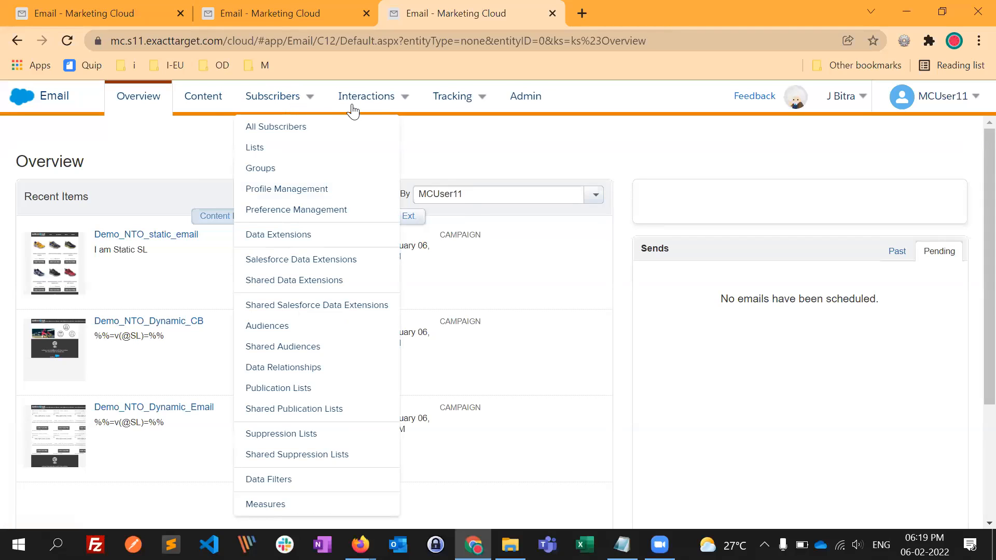
pyautogui.moveTo(364, 112)
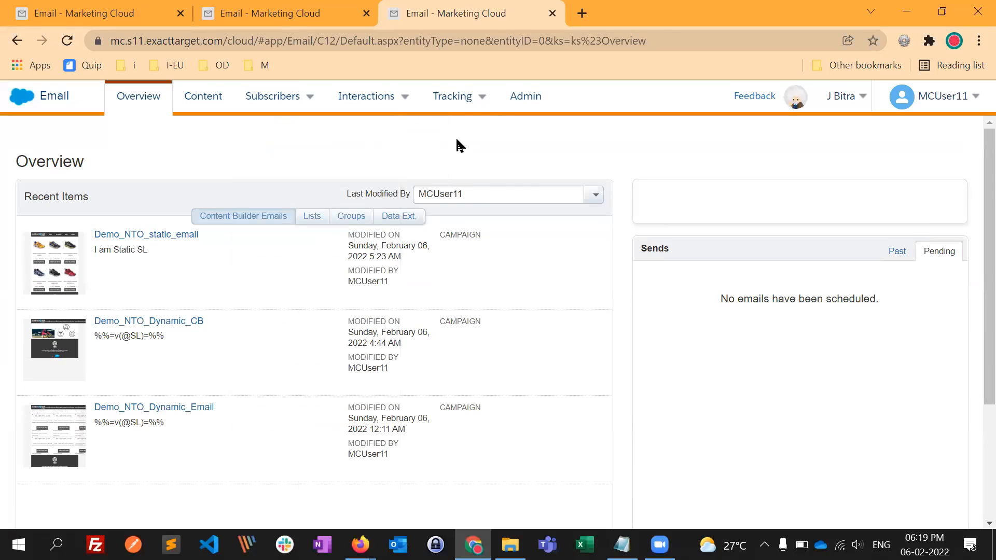
pyautogui.moveTo(478, 96)
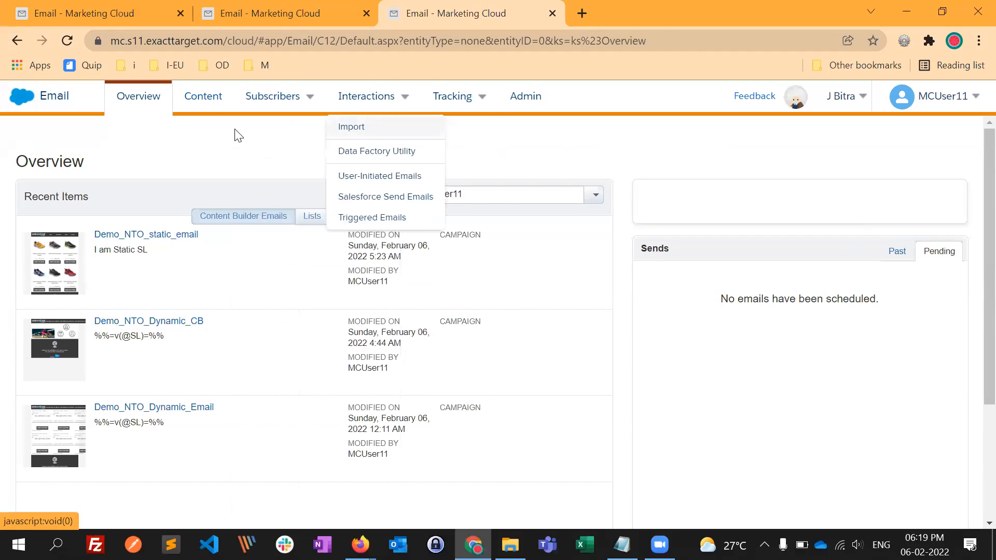
# - Open Content Builder from Email Studio to show its content items
pyautogui.click(212, 100)
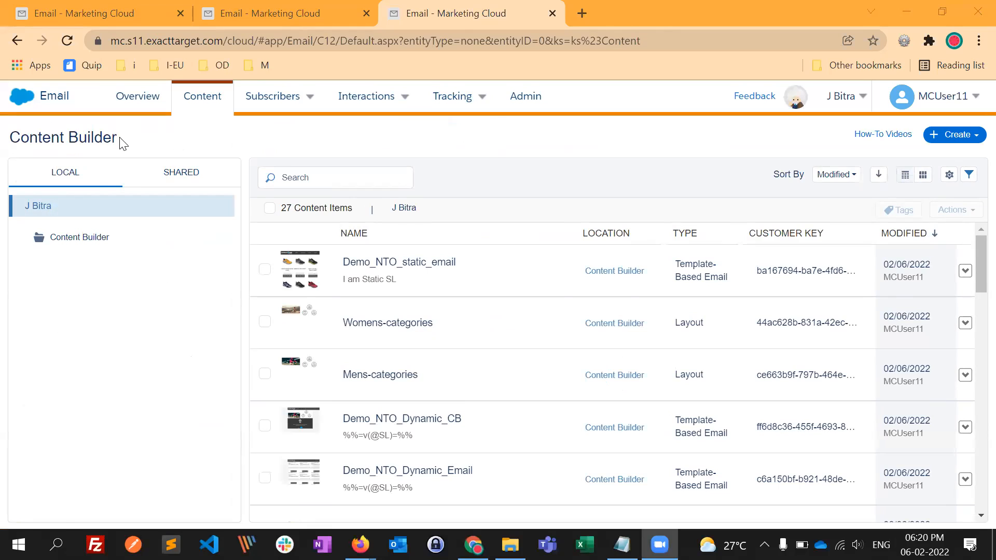
pyautogui.moveTo(116, 138); pyautogui.dragTo(8, 148)
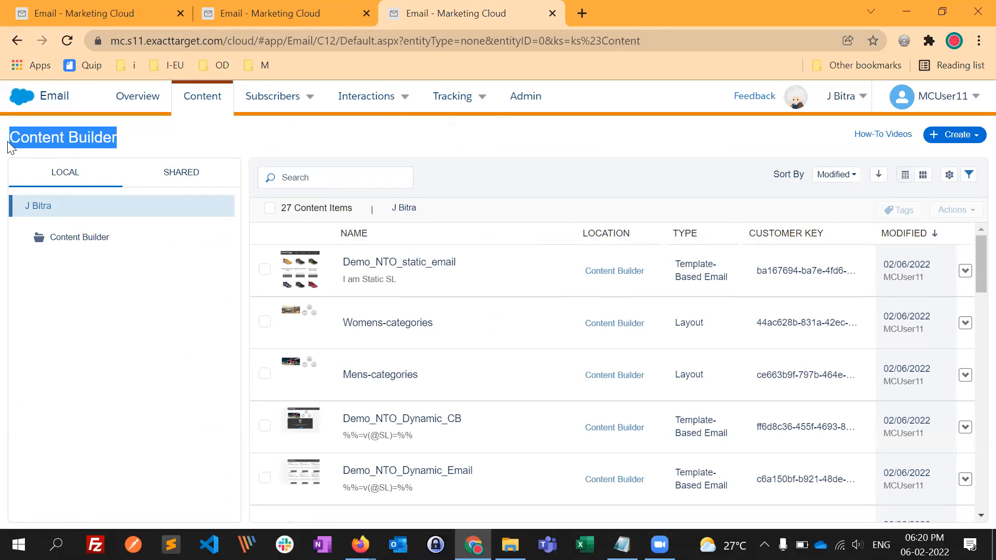
pyautogui.click(182, 146)
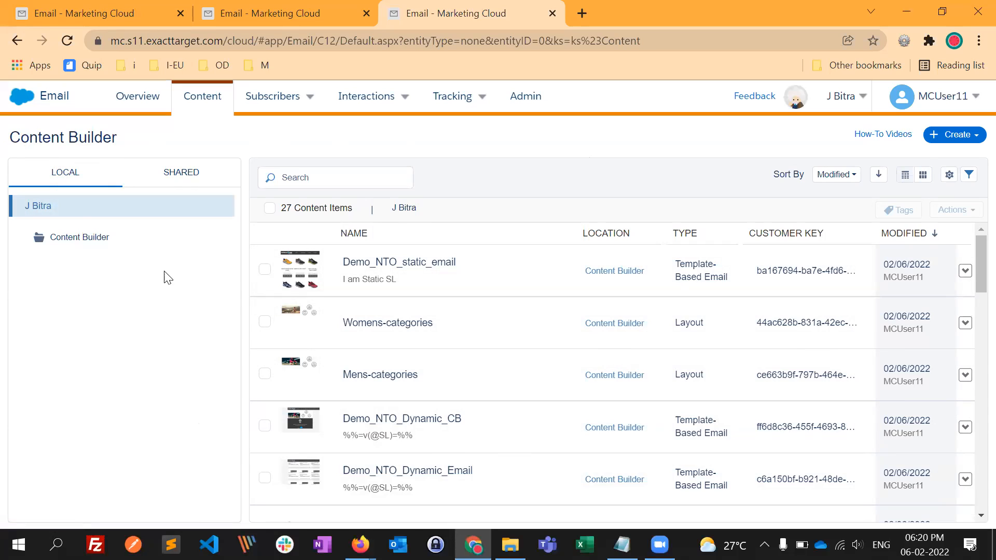
# - View the All Shared Content folder in Content Builder and return to the local content
pyautogui.click(174, 179)
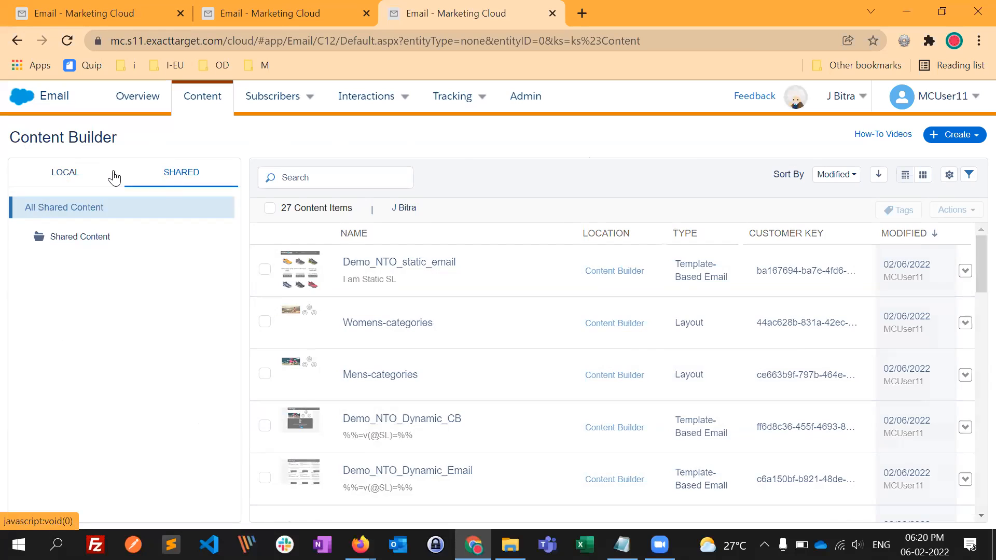
pyautogui.click(70, 210)
pyautogui.click(86, 183)
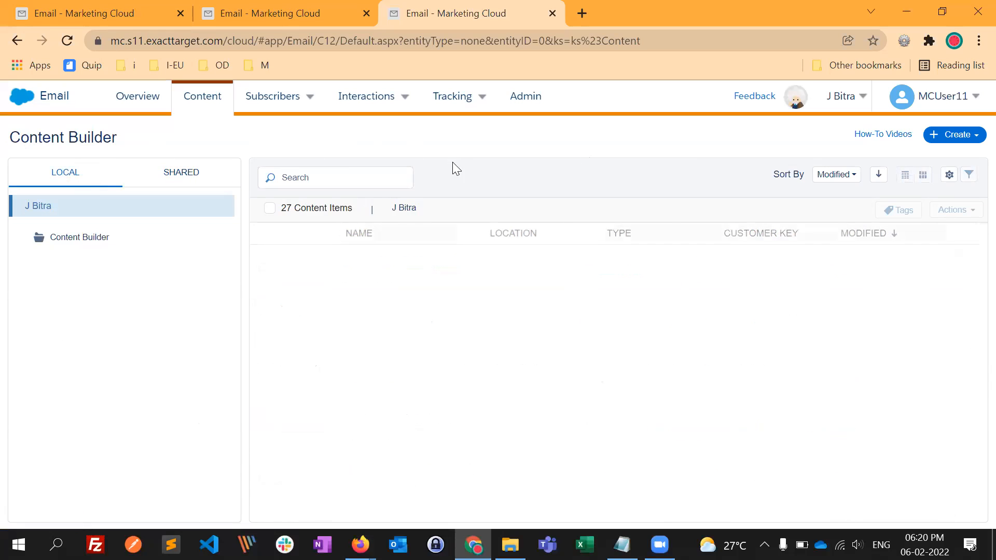
pyautogui.moveTo(840, 111)
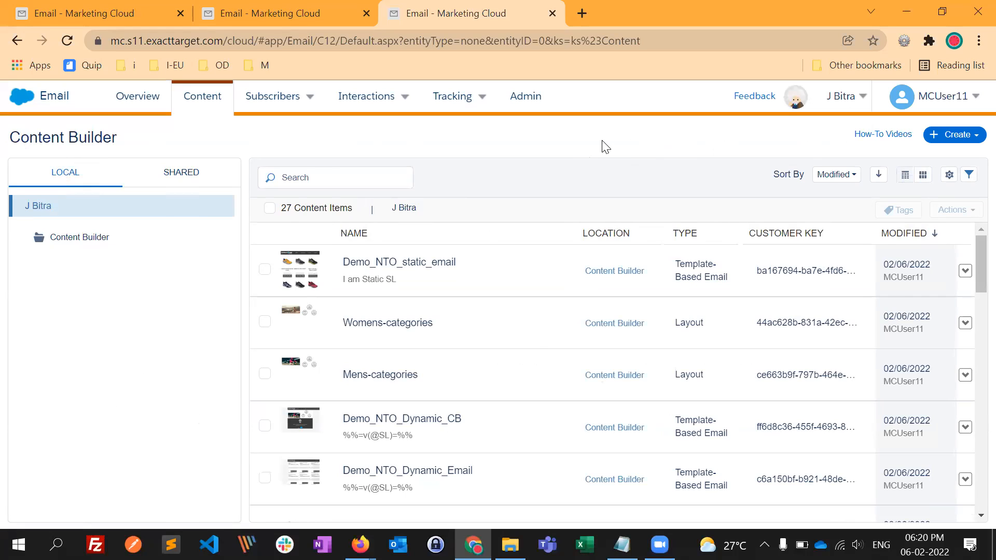
# - Switch to Firefox and open the ntoretail.com website in a new browser tab
pyautogui.hotkey('alt', 'Tab')
pyautogui.hotkey('alt', 'Tab')
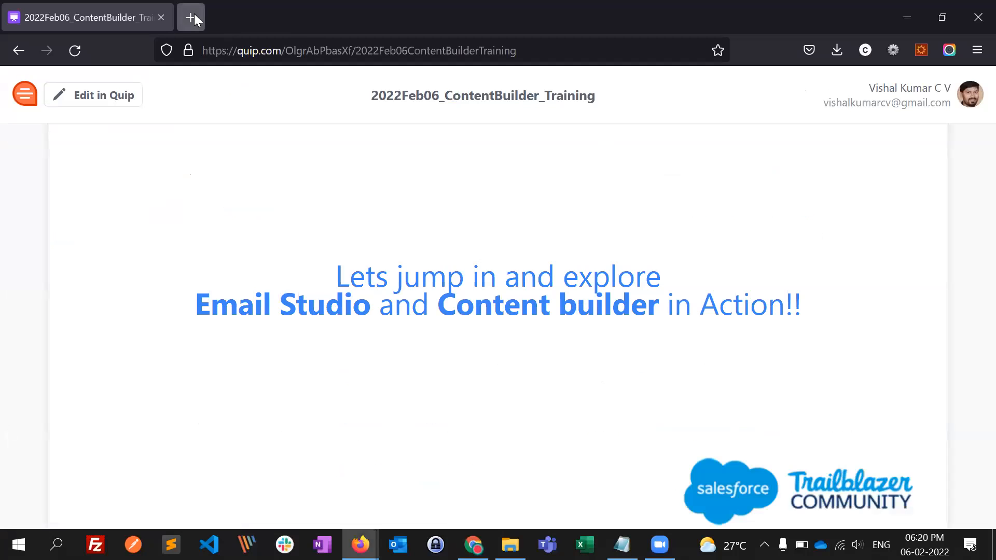
pyautogui.click(194, 13)
pyautogui.write('ntoretail.com/')
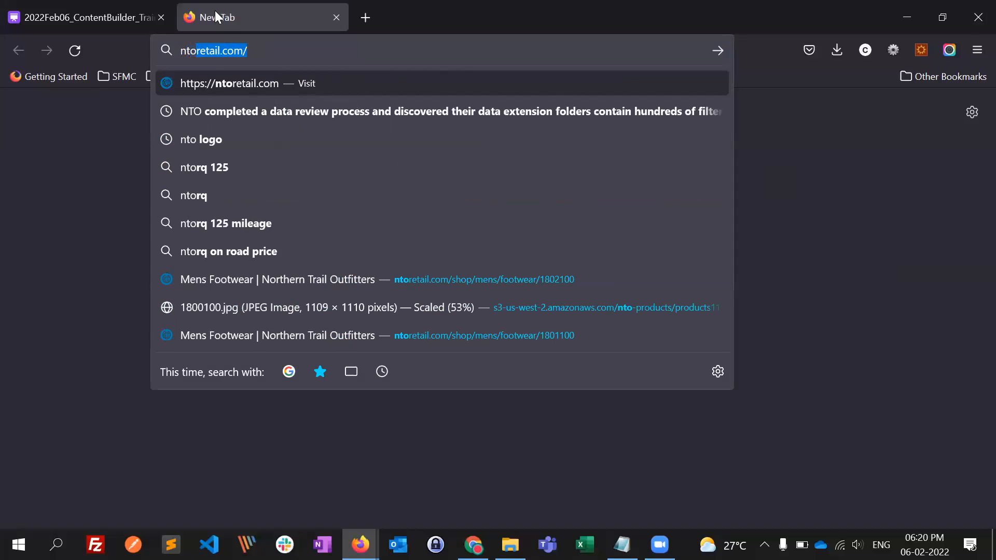
pyautogui.press('Return')
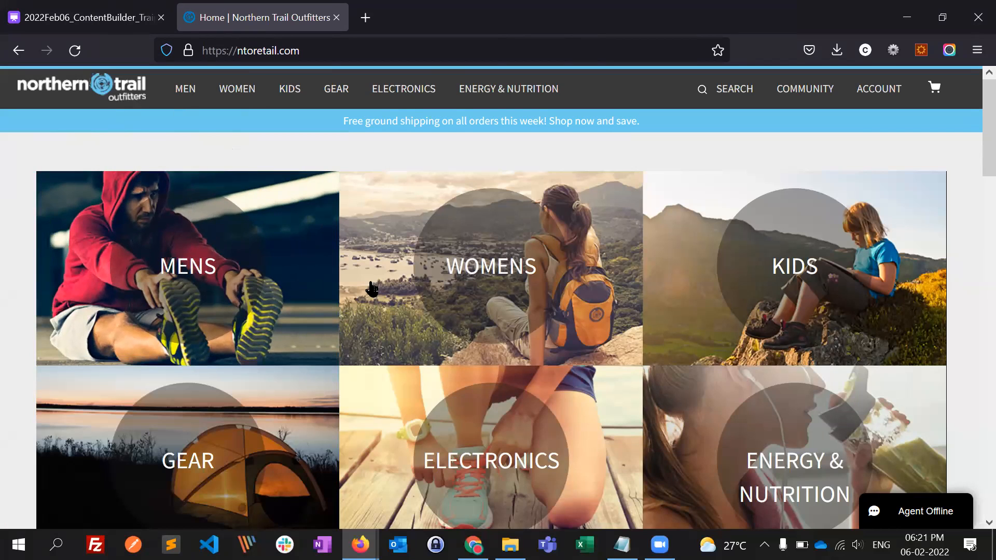
# - Look at the Northern Trail Outfitters home page alongside Content Builder, ending back in Content Builder in Chrome
pyautogui.hotkey('alt', 'Tab')
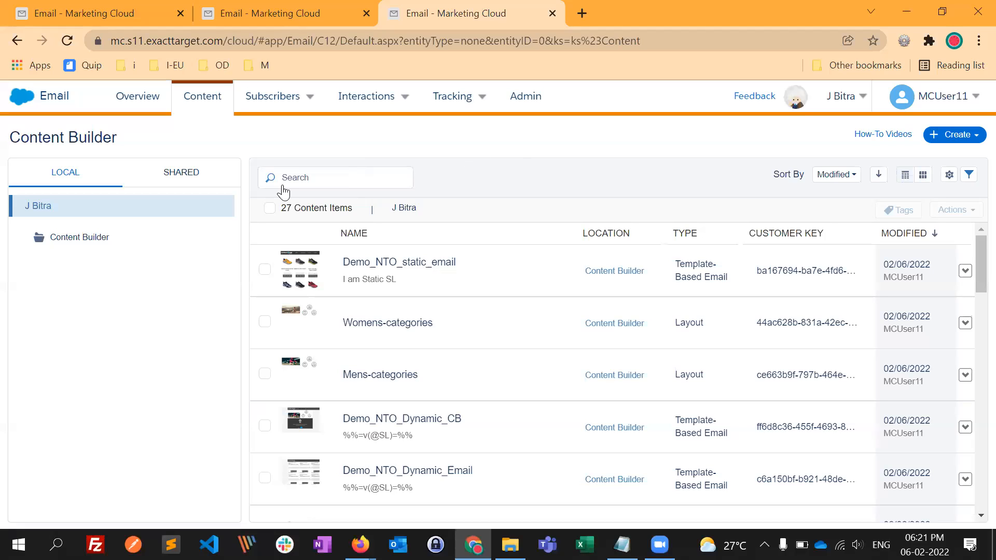
pyautogui.hotkey('alt', 'Tab')
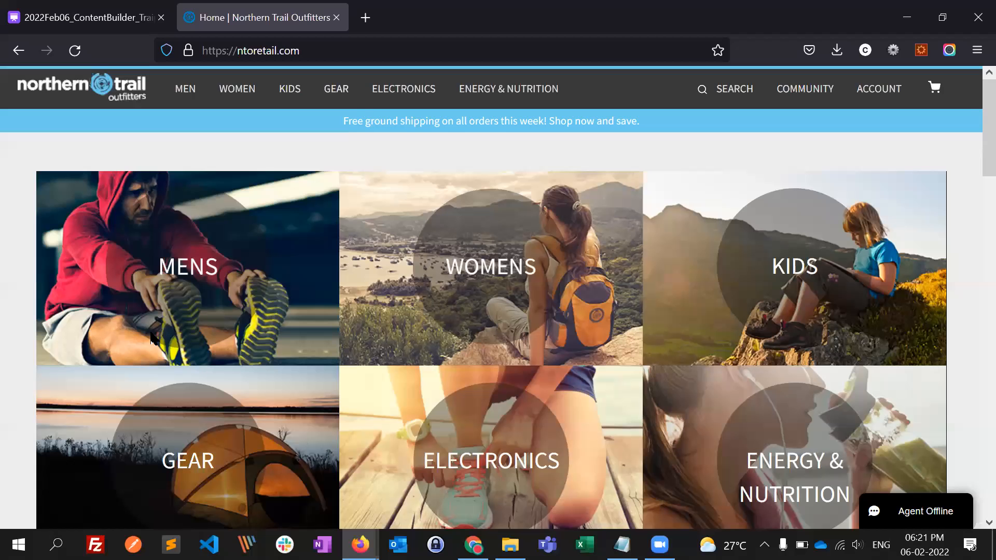
pyautogui.hotkey('alt', 'Tab')
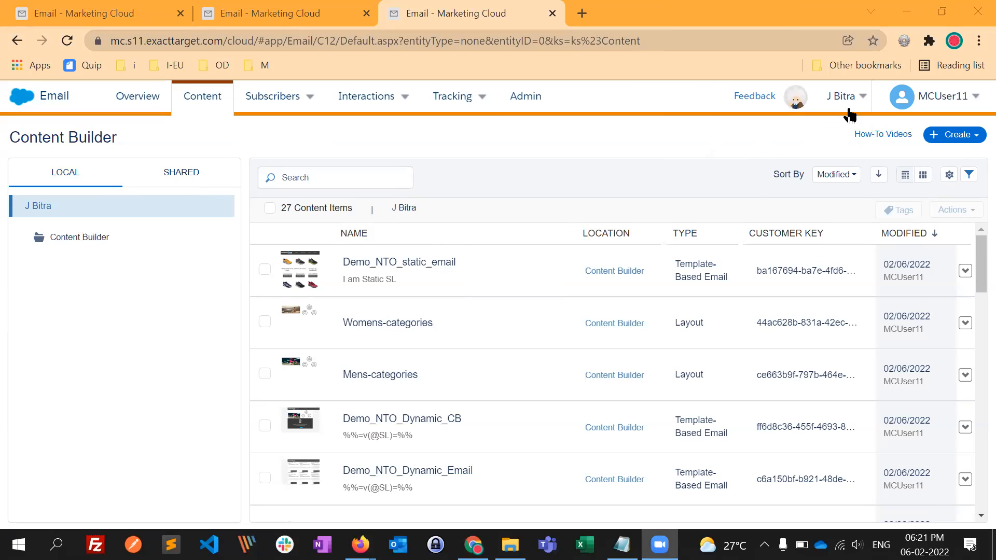
# - Check the shared content again and the business unit selector, and return to the local content items
pyautogui.moveTo(763, 141)
pyautogui.click(192, 179)
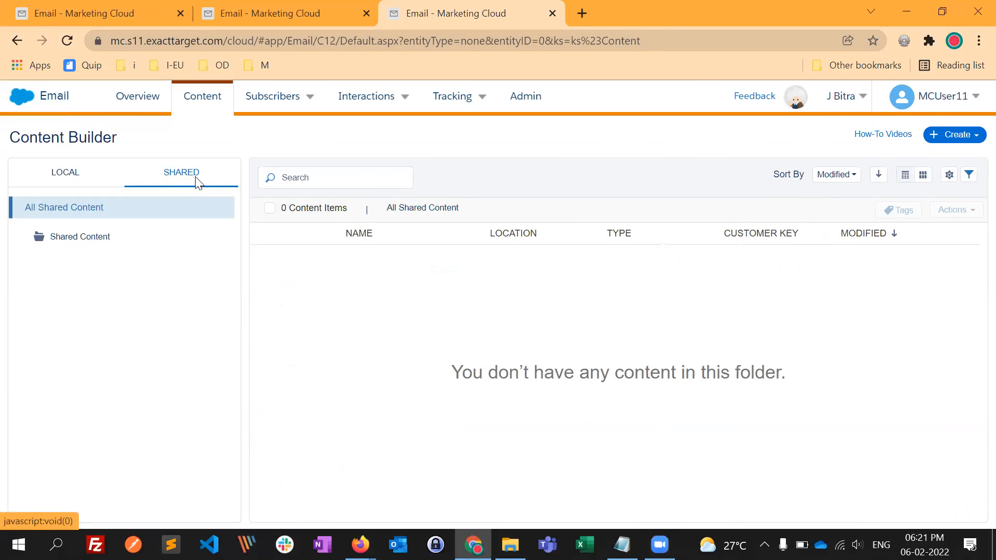
pyautogui.click(835, 97)
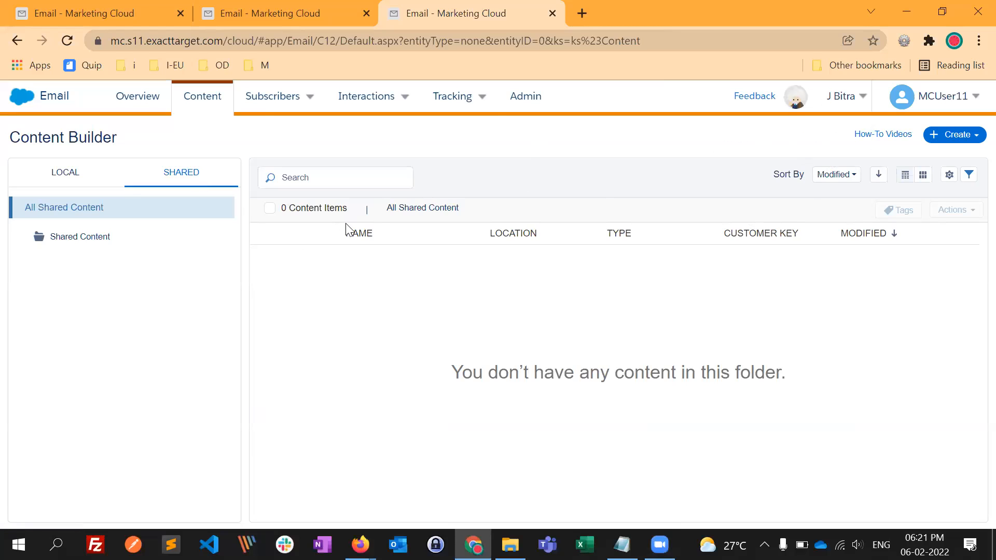
pyautogui.click(73, 173)
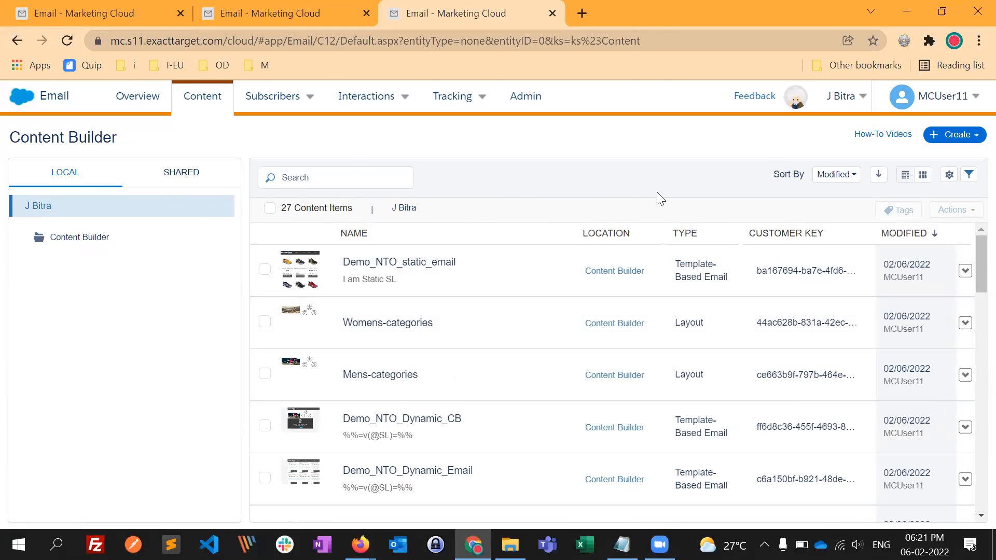
# - Review the Create options in Content Builder, including the Email Template, Content Blocks and Upload choices, and close them without creating anything
pyautogui.click(972, 141)
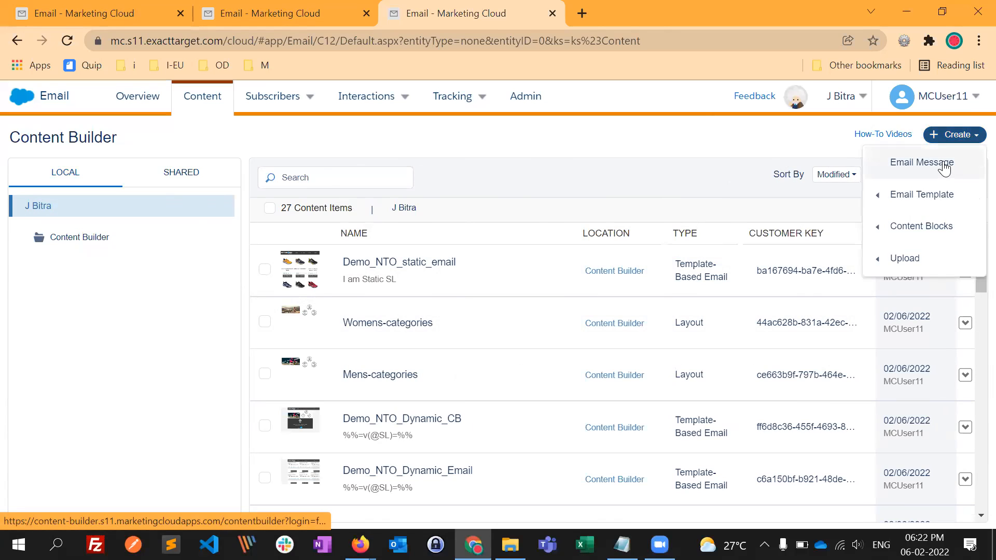
pyautogui.moveTo(940, 184)
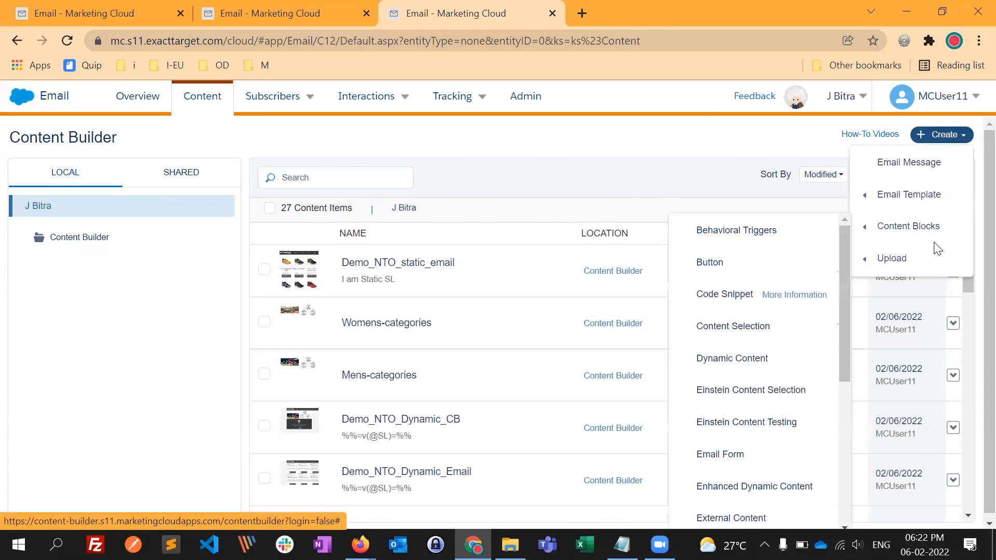
pyautogui.moveTo(921, 257)
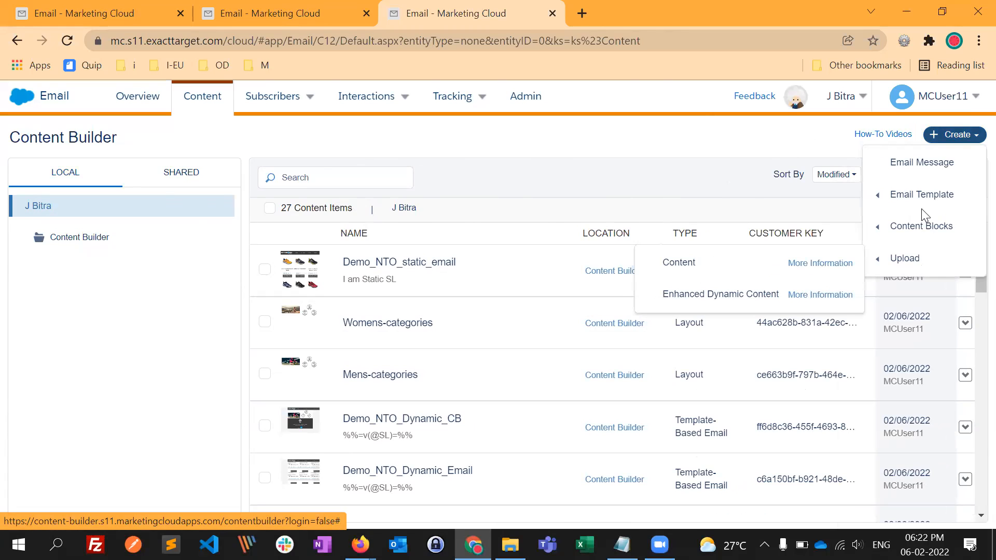
pyautogui.moveTo(919, 233)
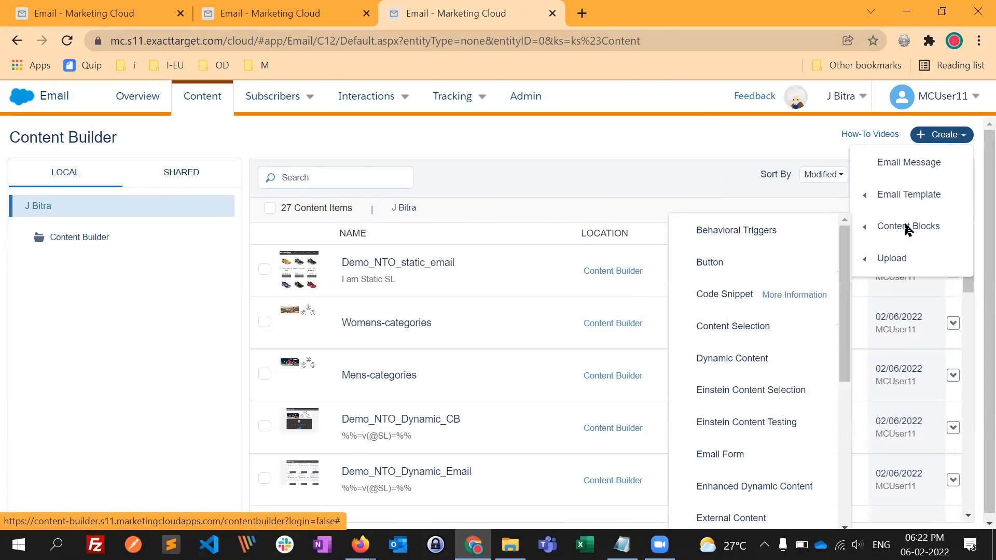
pyautogui.moveTo(917, 203)
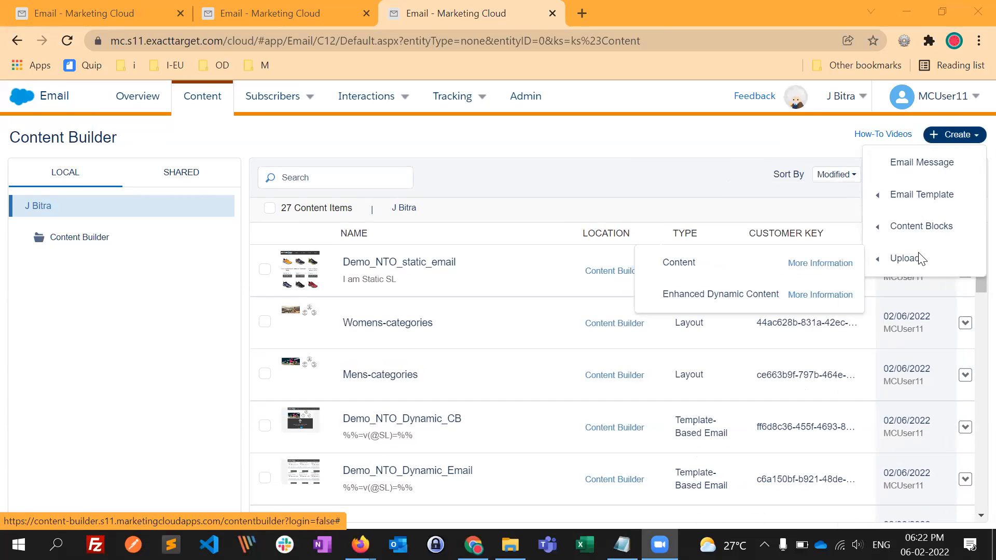
pyautogui.click(770, 144)
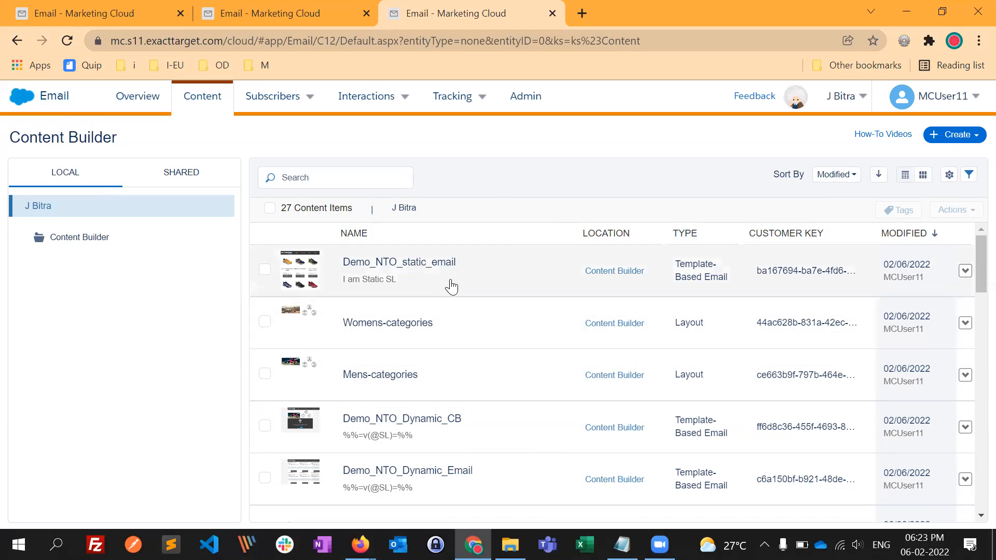
# - Sort the local content items by Name, reverse the order to ascending, and look through the list
pyautogui.click(836, 176)
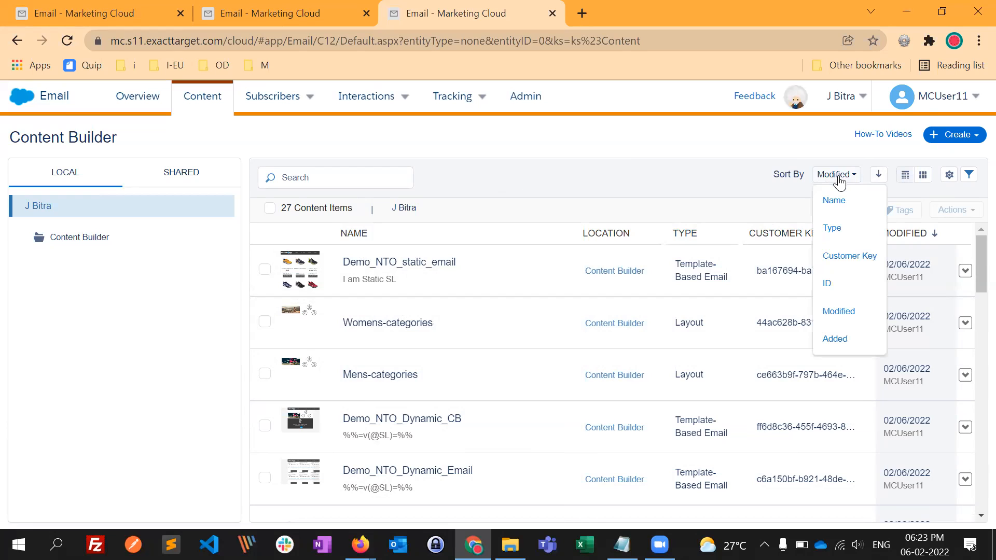
pyautogui.click(833, 204)
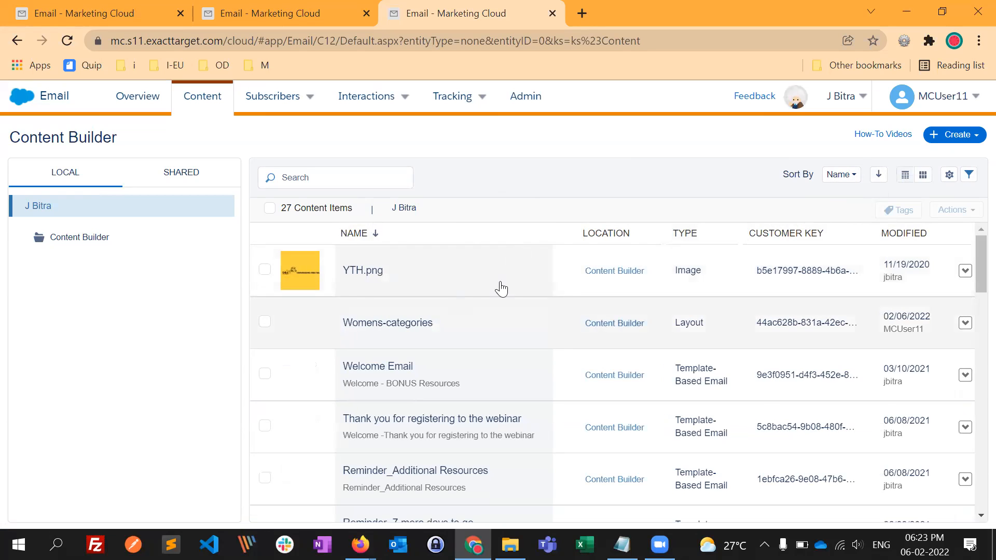
pyautogui.click(879, 176)
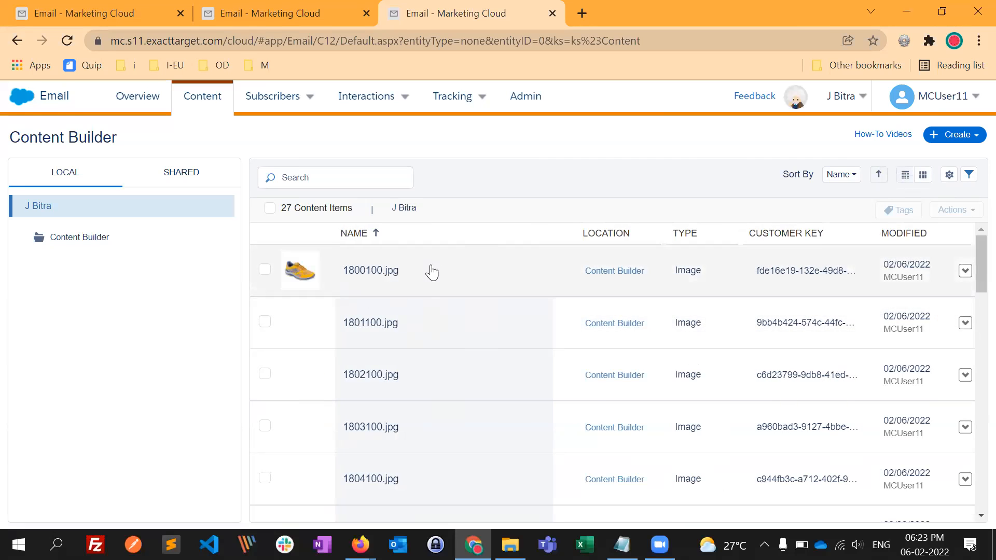
pyautogui.scroll(-5, 426, 405)
pyautogui.scroll(-1, 392, 332)
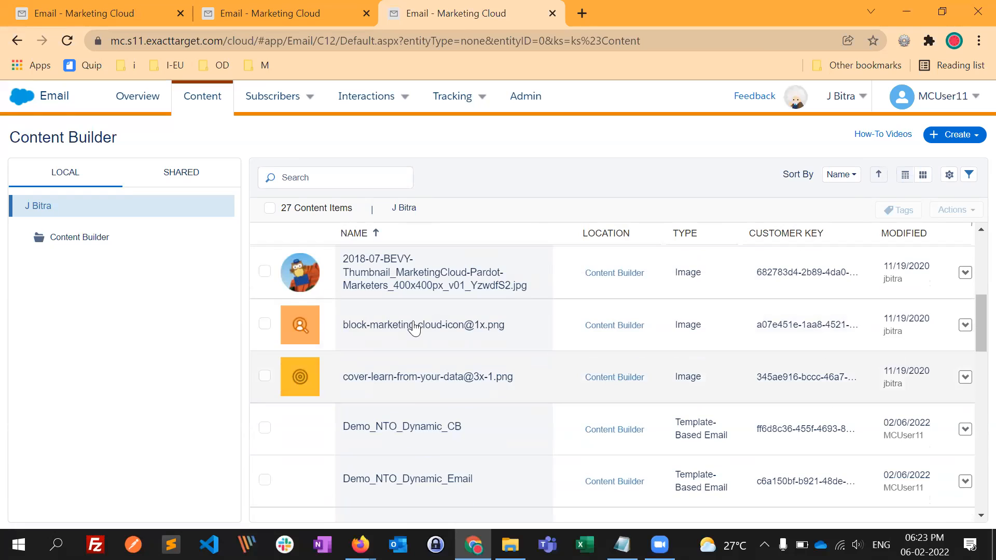
pyautogui.scroll(4, 600, 409)
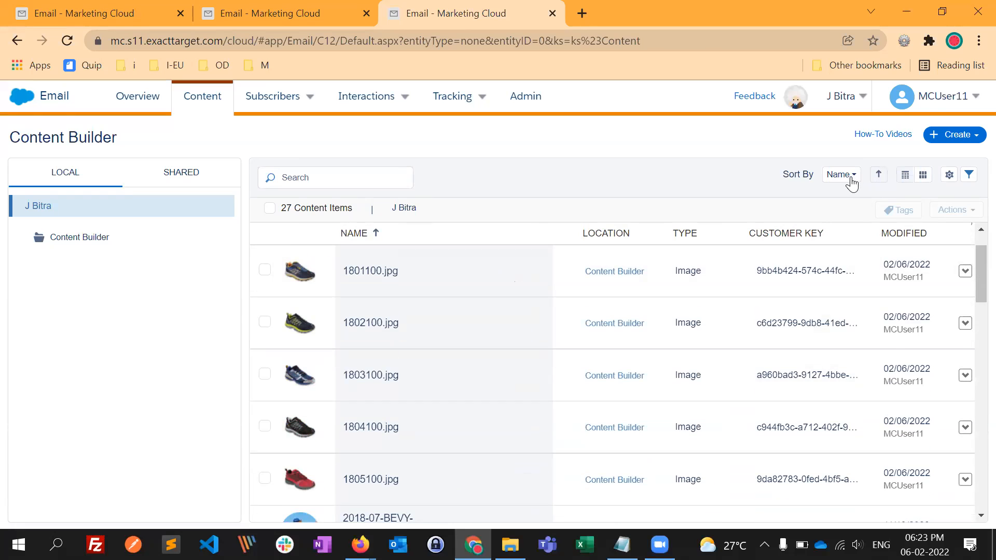
# - Sort the local content items by Modified in descending order
pyautogui.click(843, 175)
pyautogui.click(840, 313)
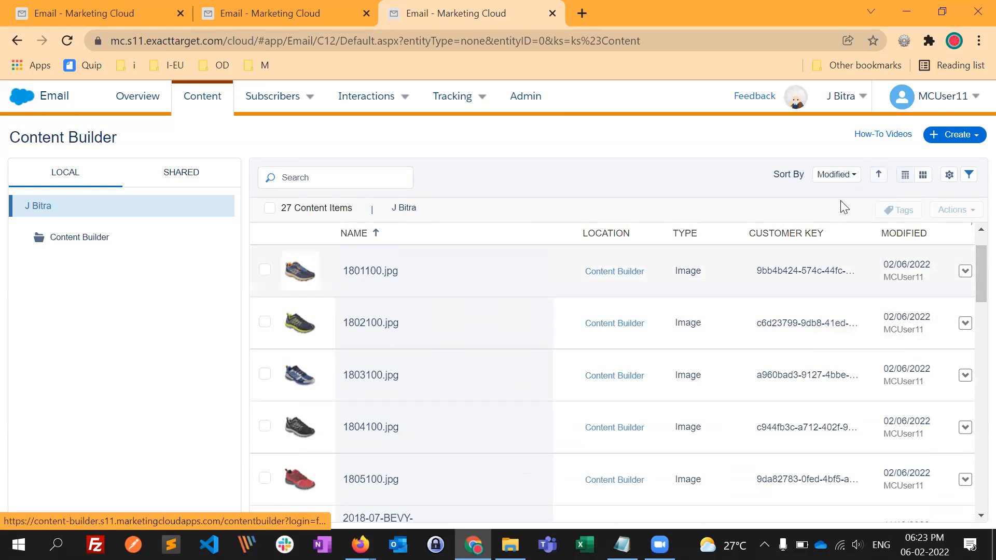
pyautogui.click(879, 177)
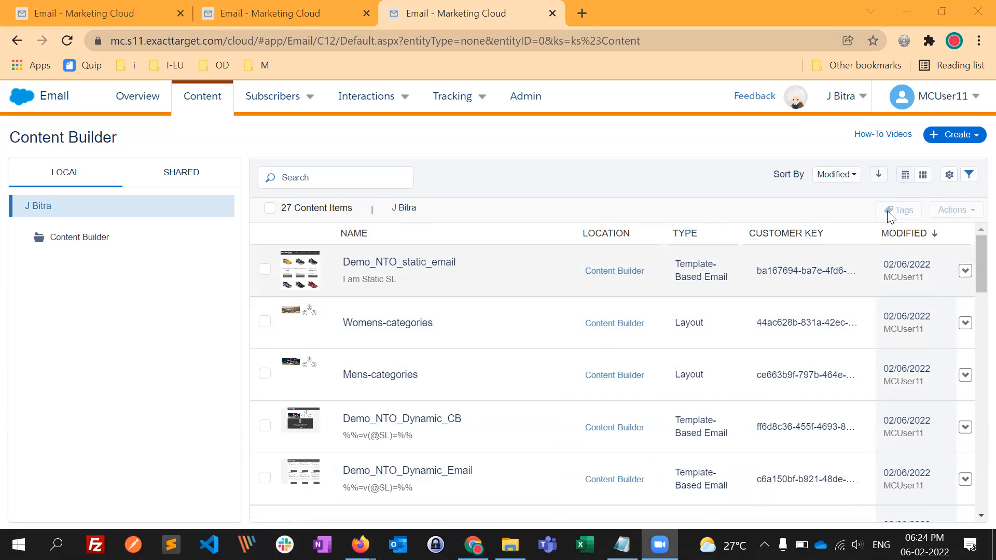
# - Preview the content items in grid view, return to the list view, and hide the Customer Key column
pyautogui.click(923, 178)
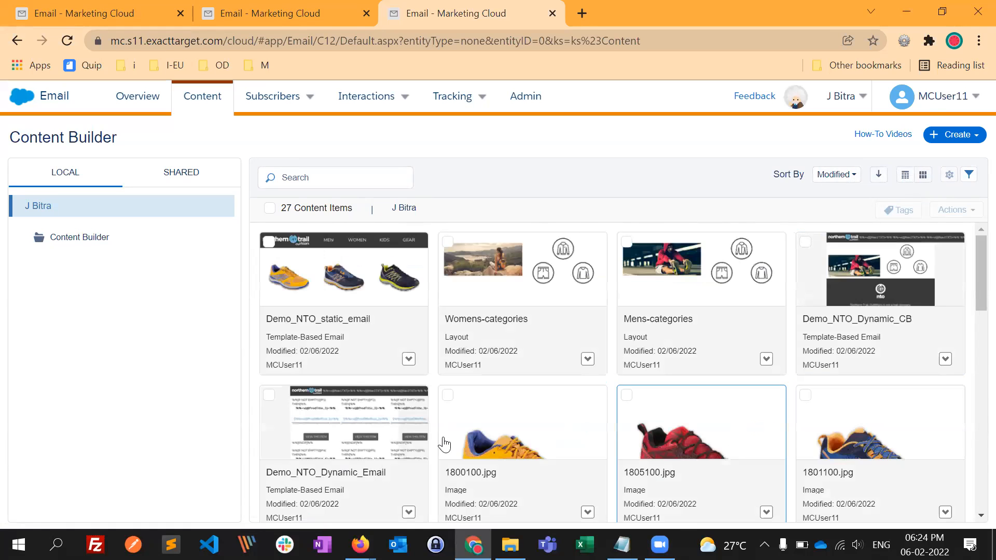
pyautogui.click(905, 175)
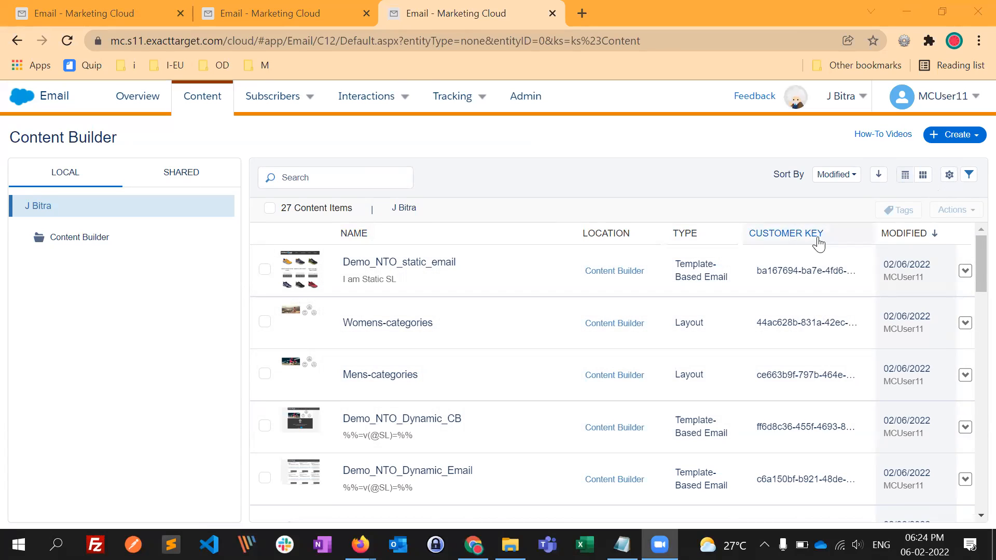
pyautogui.click(950, 176)
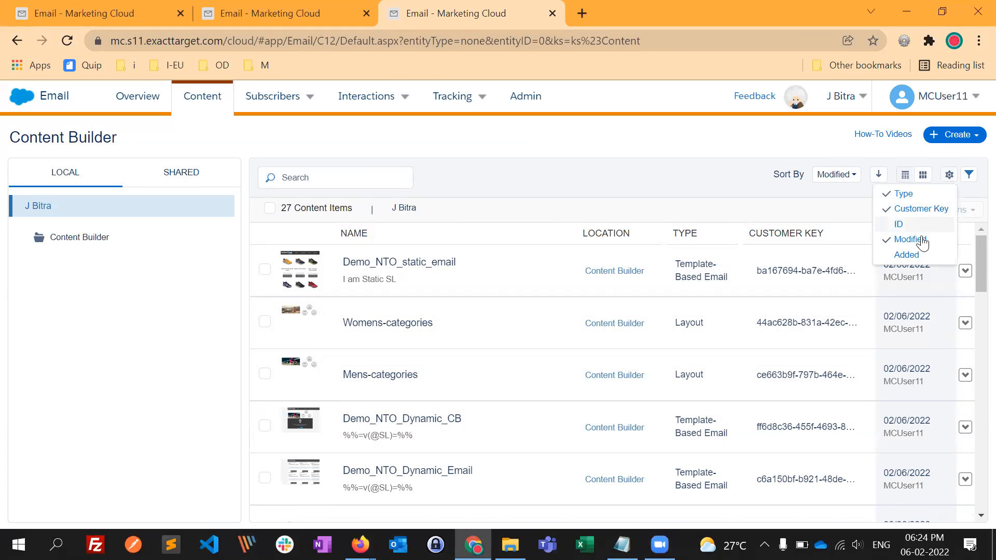
pyautogui.click(899, 210)
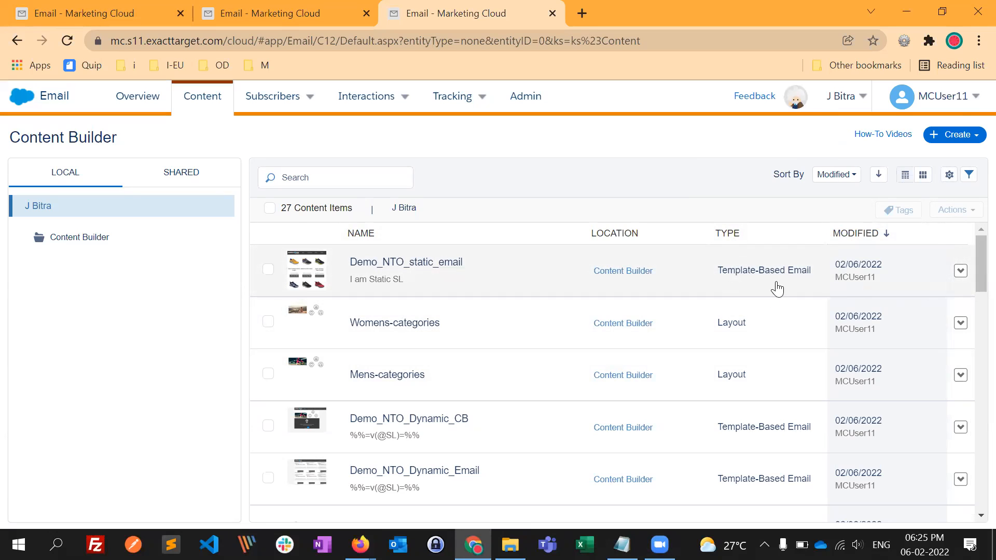
pyautogui.scroll(-2, 763, 425)
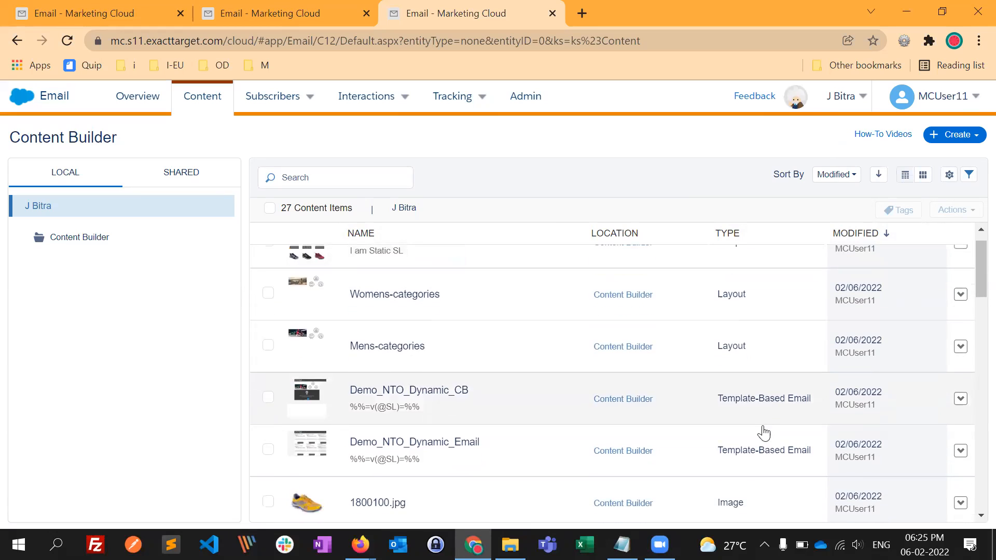
pyautogui.scroll(2, 749, 407)
pyautogui.scroll(1, 680, 363)
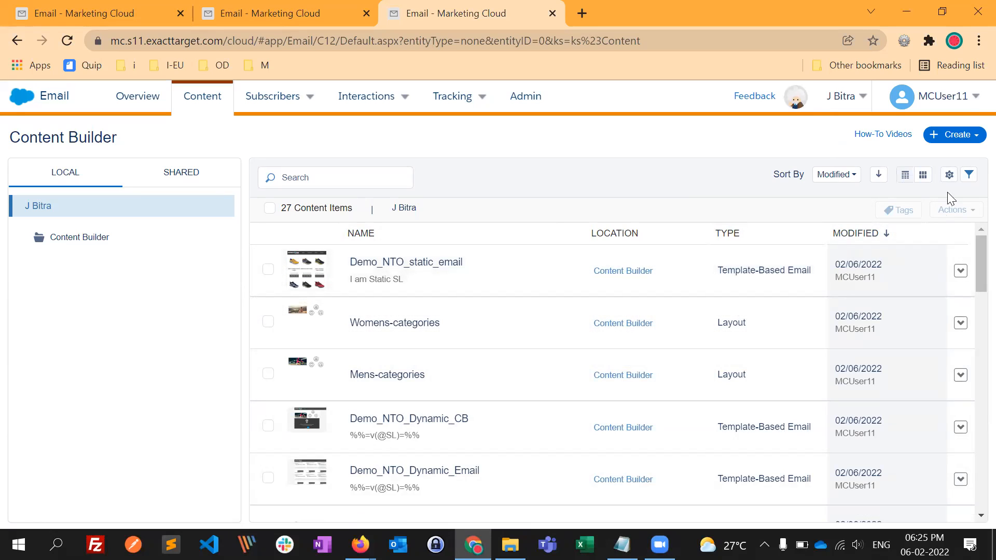
# - Show the content filters, try filtering by the Image source file type, and remove that filter
pyautogui.click(970, 175)
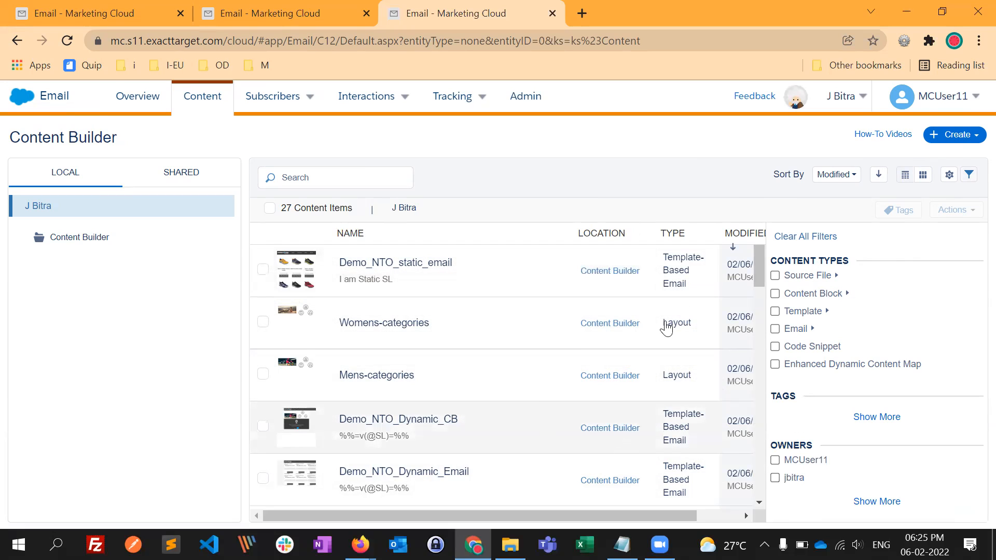
pyautogui.click(837, 276)
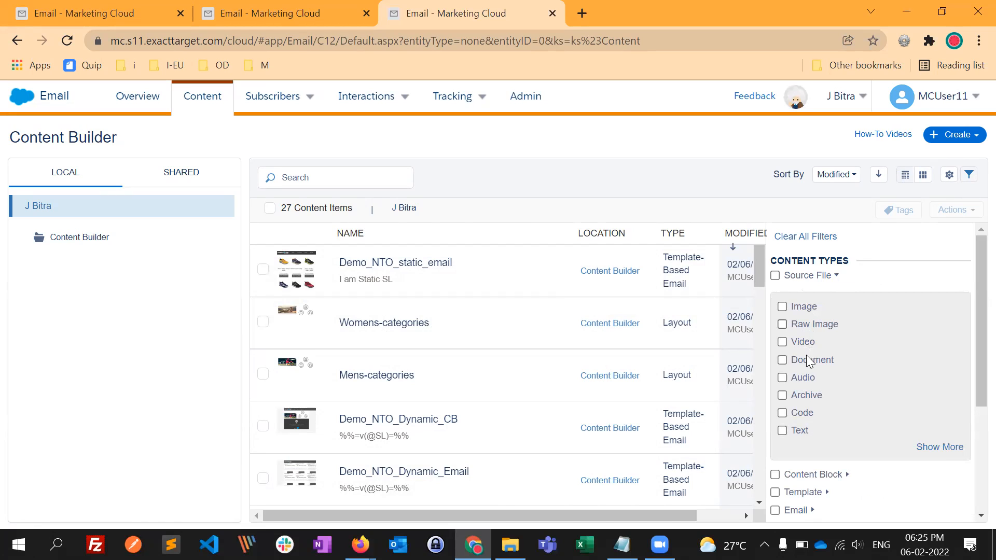
pyautogui.click(783, 308)
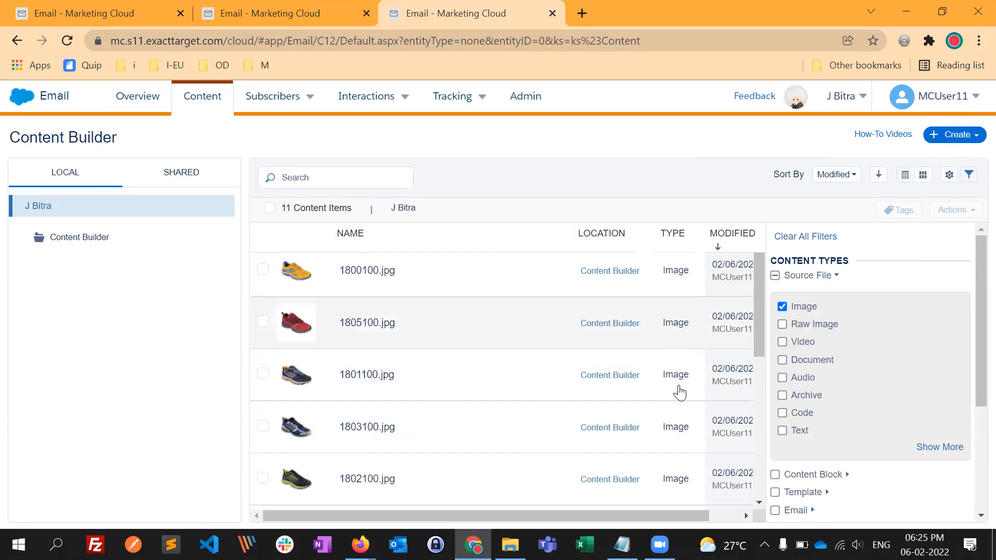
pyautogui.click(783, 307)
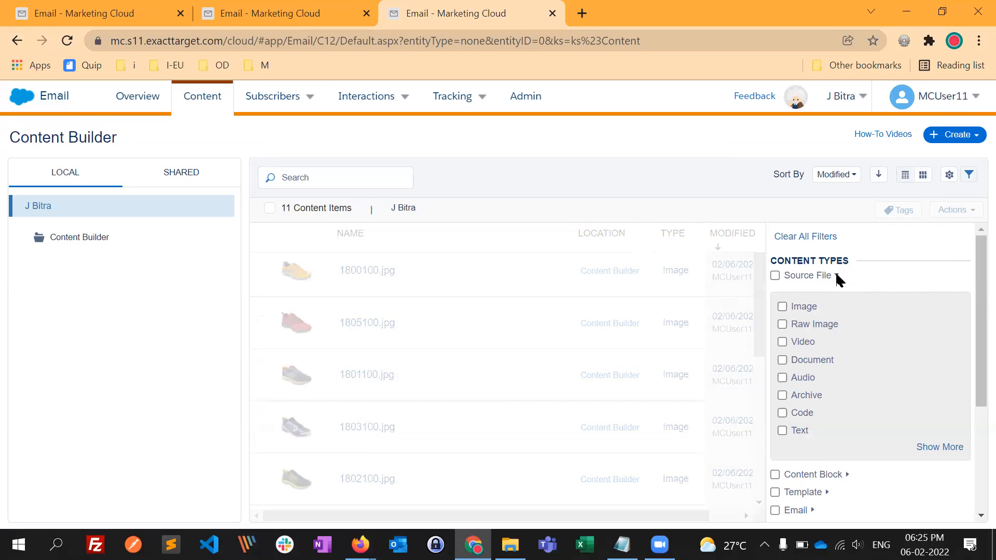
pyautogui.click(837, 276)
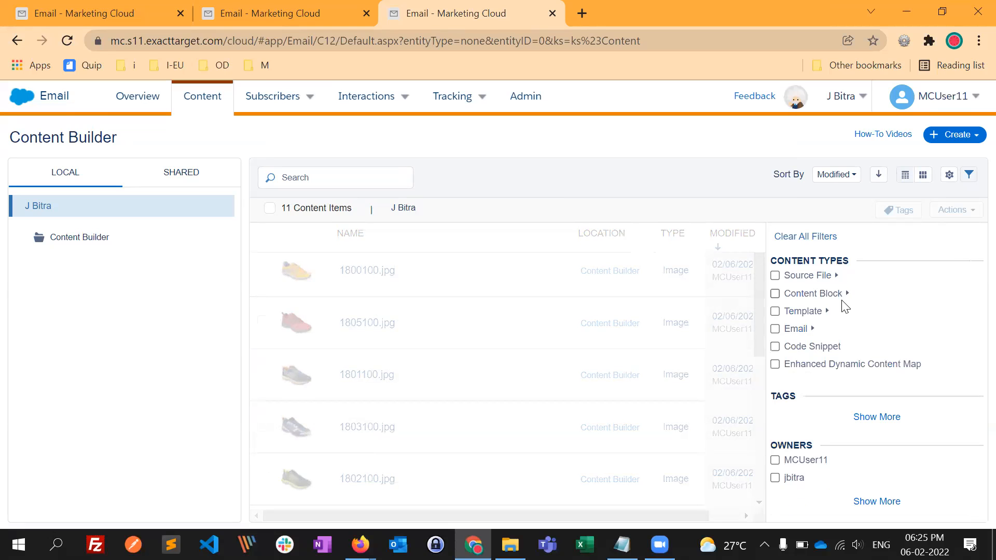
# - Try the HTML Email and Template-Based Email type filters one after the other, and remove both
pyautogui.click(813, 330)
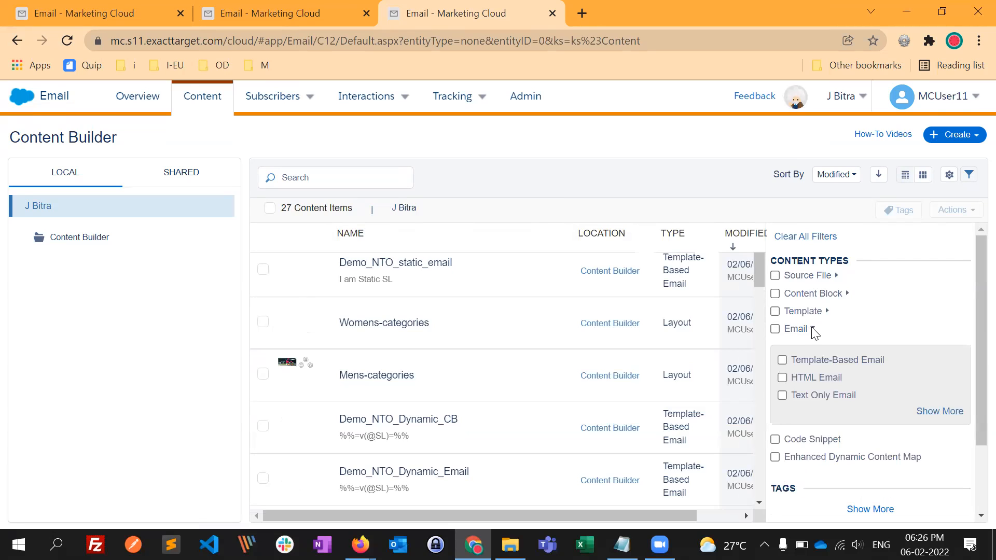
pyautogui.click(783, 378)
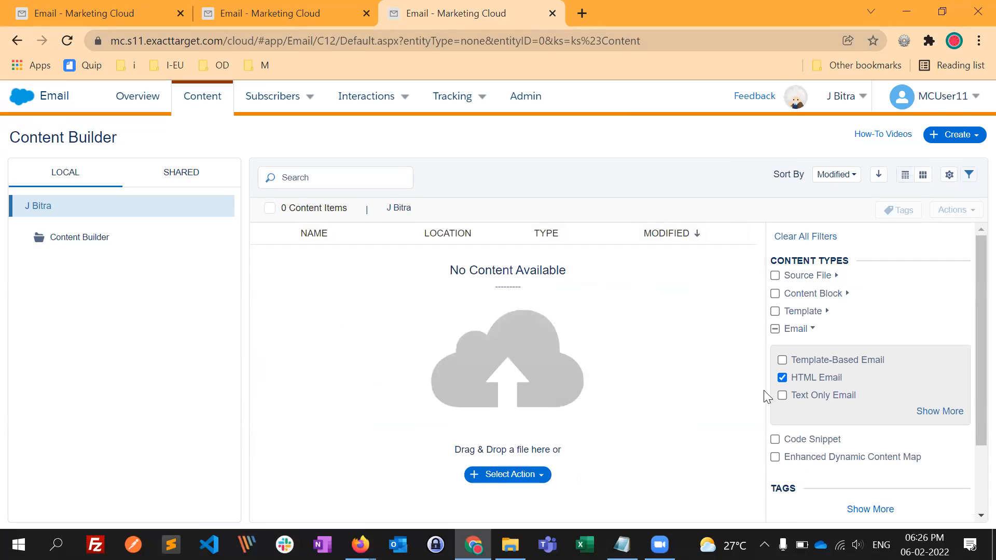
pyautogui.click(783, 377)
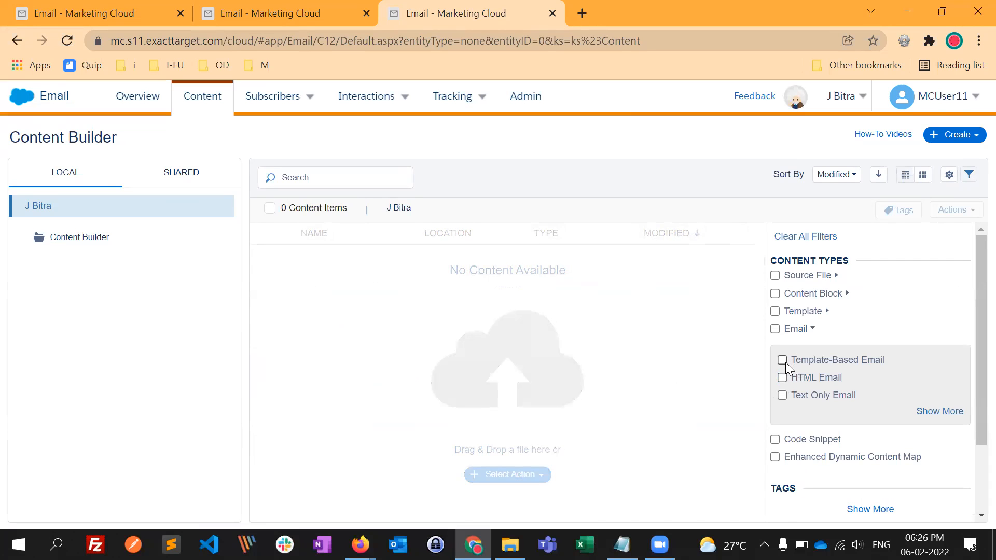
pyautogui.click(783, 361)
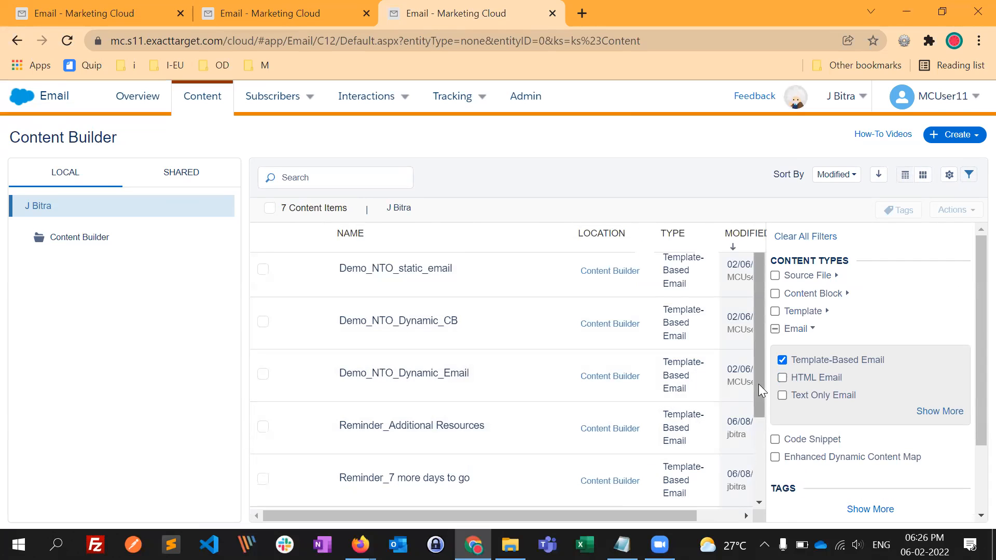
pyautogui.click(786, 360)
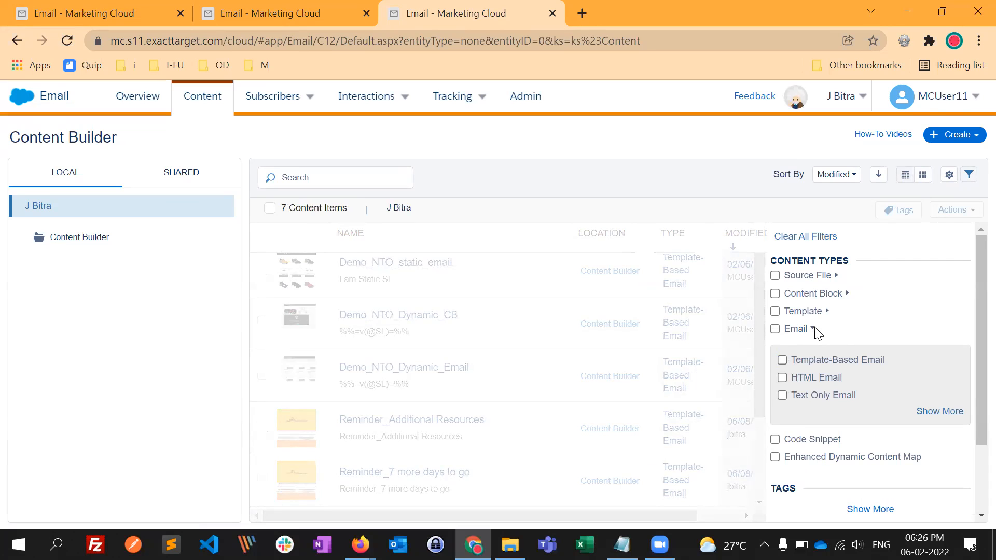
pyautogui.click(813, 329)
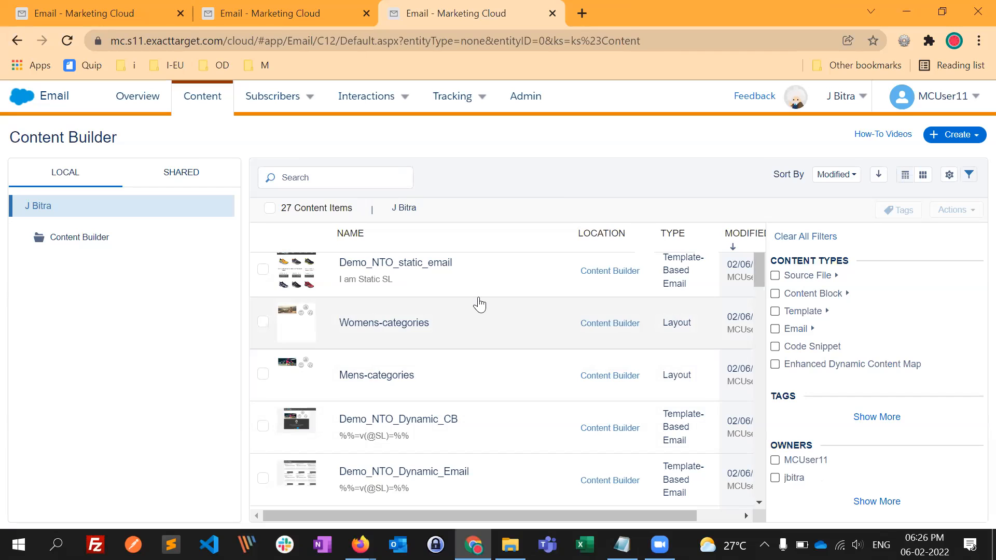
# - Filter the content by the owner listed below MCUser11, look through the filtered items, and remove the owner filter
pyautogui.click(775, 478)
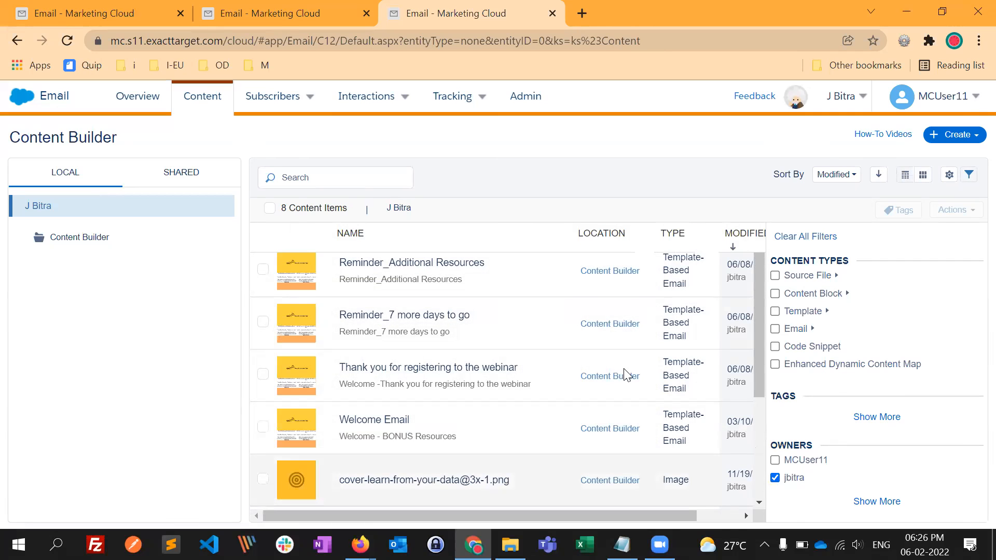
pyautogui.scroll(-2, 597, 436)
pyautogui.scroll(-1, 605, 440)
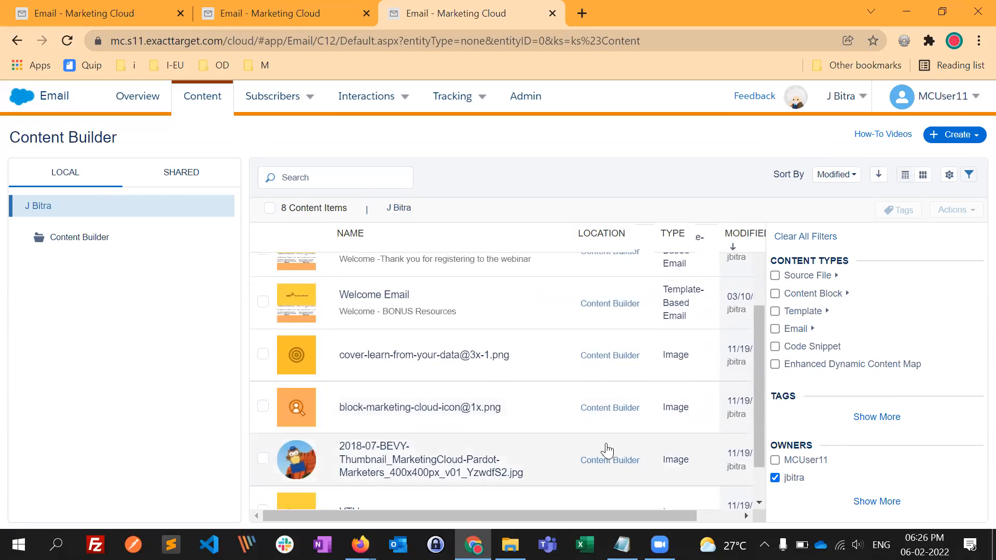
pyautogui.scroll(3, 604, 449)
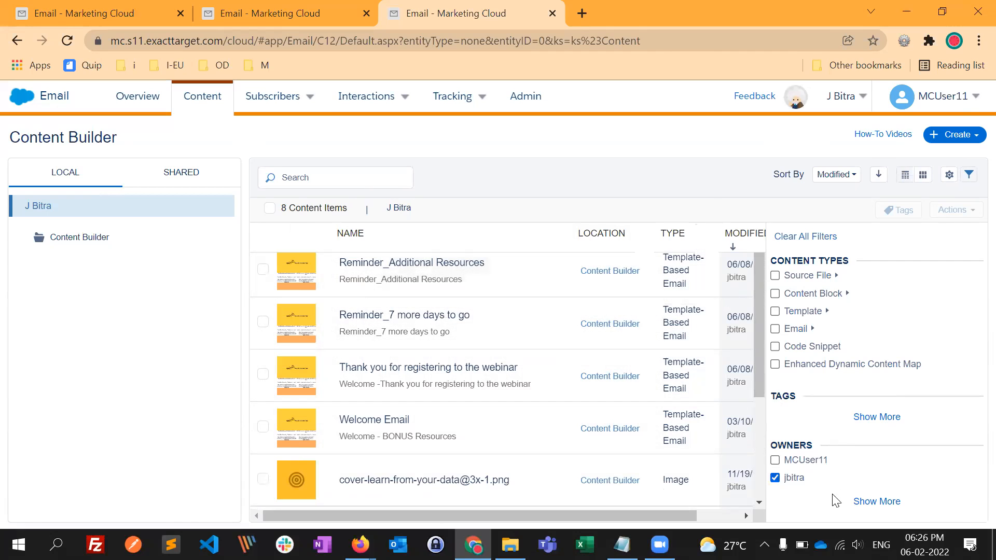
pyautogui.click(775, 479)
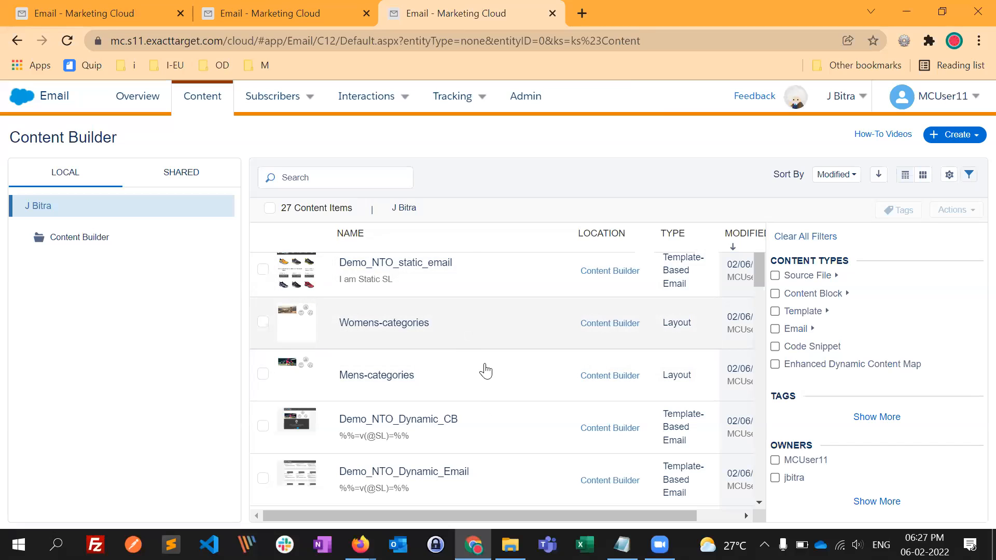
# - Look through the Content Block and Source File filter types, try filtering by Audio source files, and hide the filter options
pyautogui.click(848, 294)
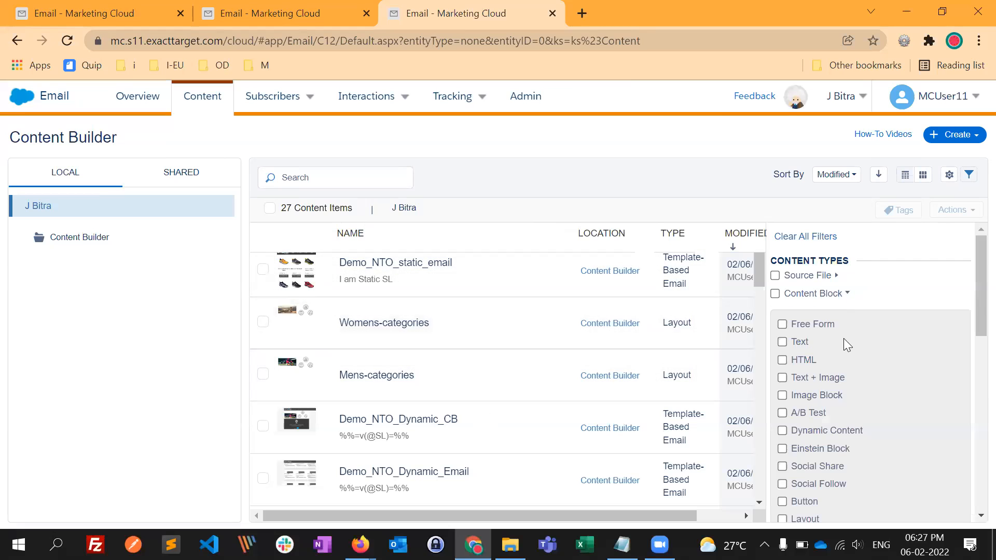
pyautogui.click(848, 293)
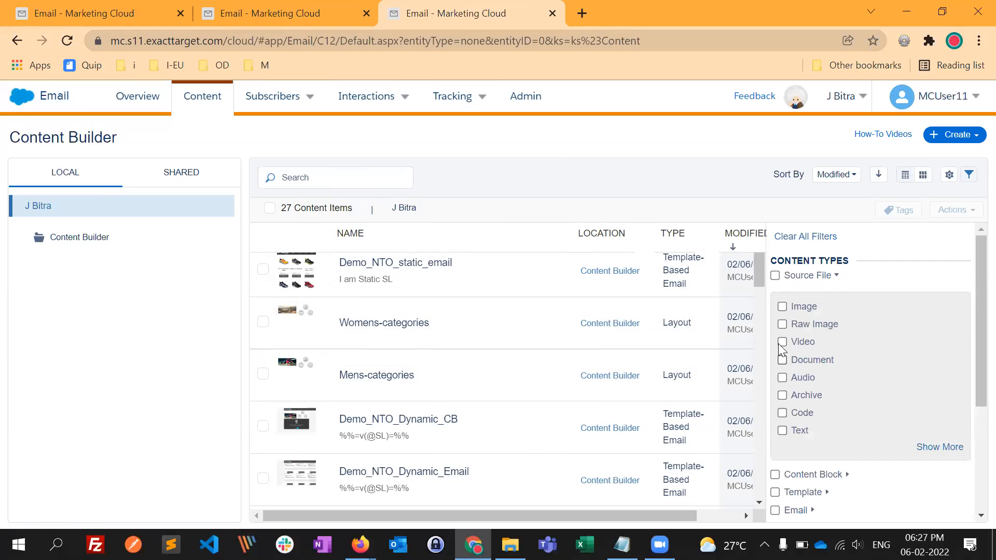
pyautogui.click(782, 378)
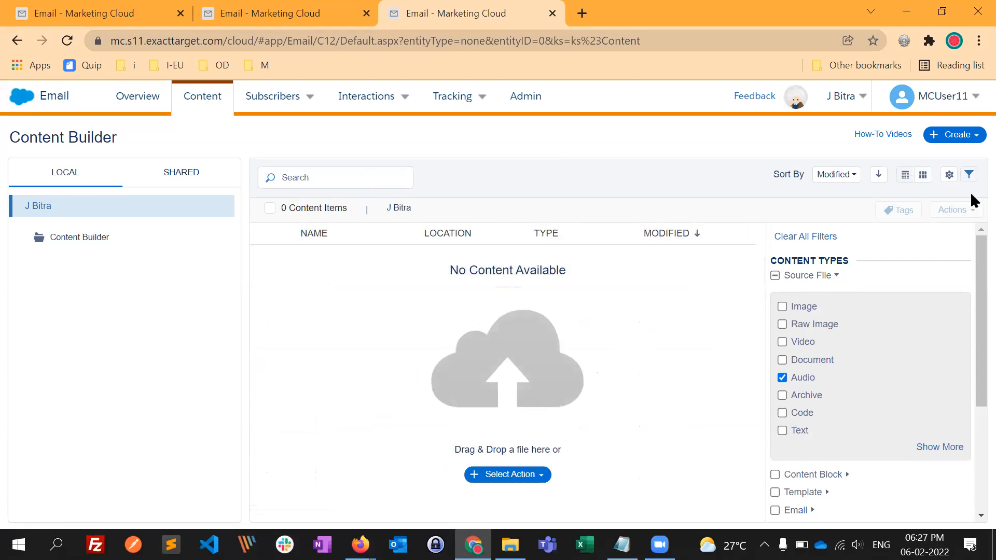
pyautogui.click(968, 175)
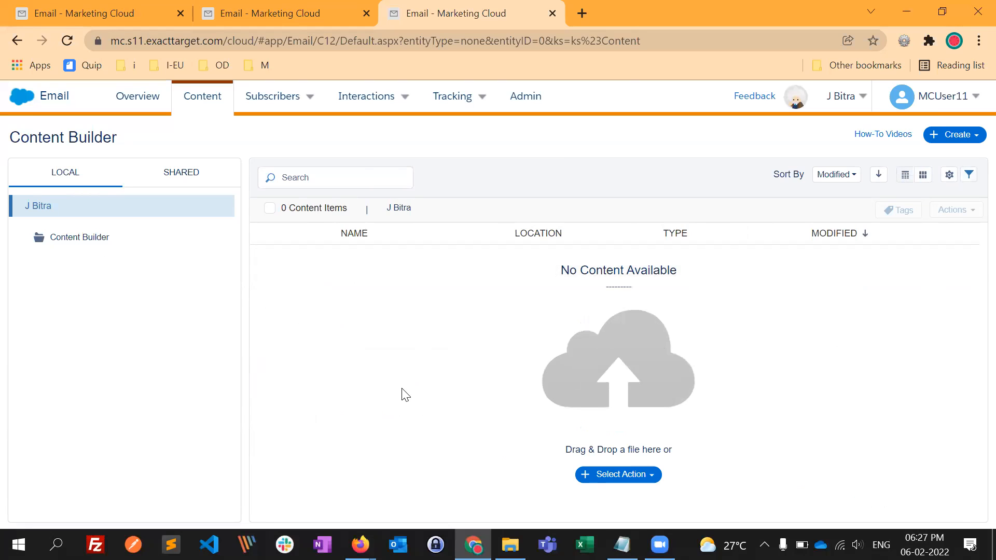
# - Open the Content Builder folder, clear all content filters, and hide the filter options
pyautogui.click(99, 243)
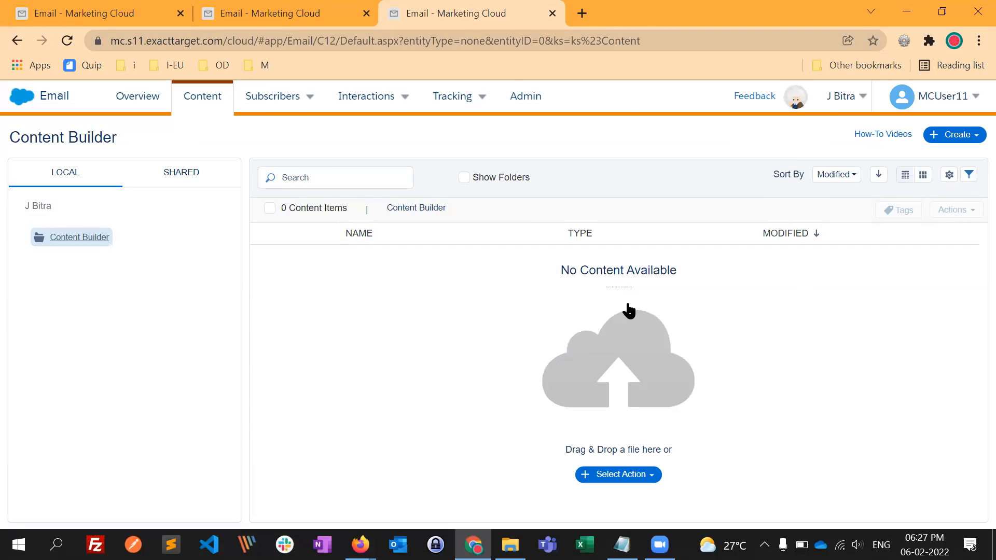
pyautogui.click(970, 180)
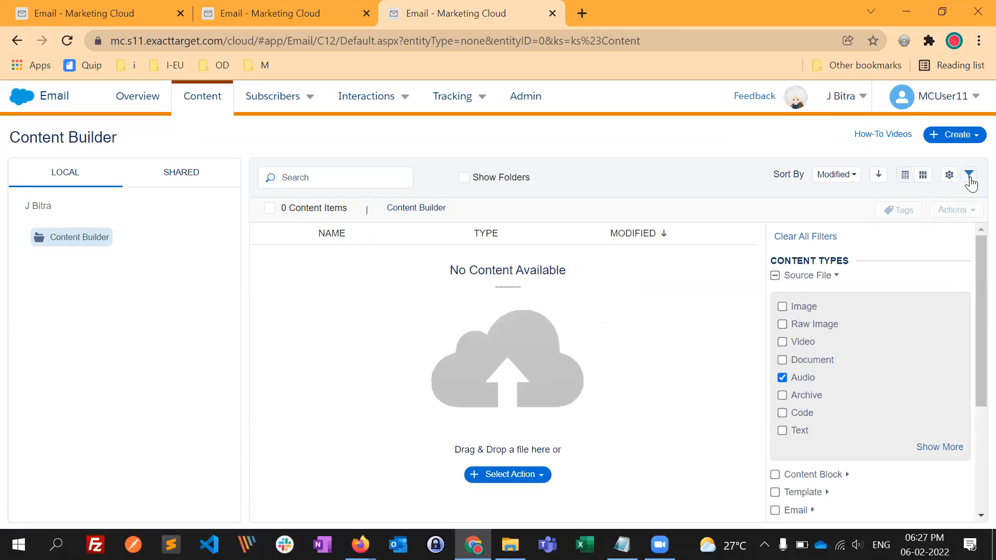
pyautogui.click(819, 238)
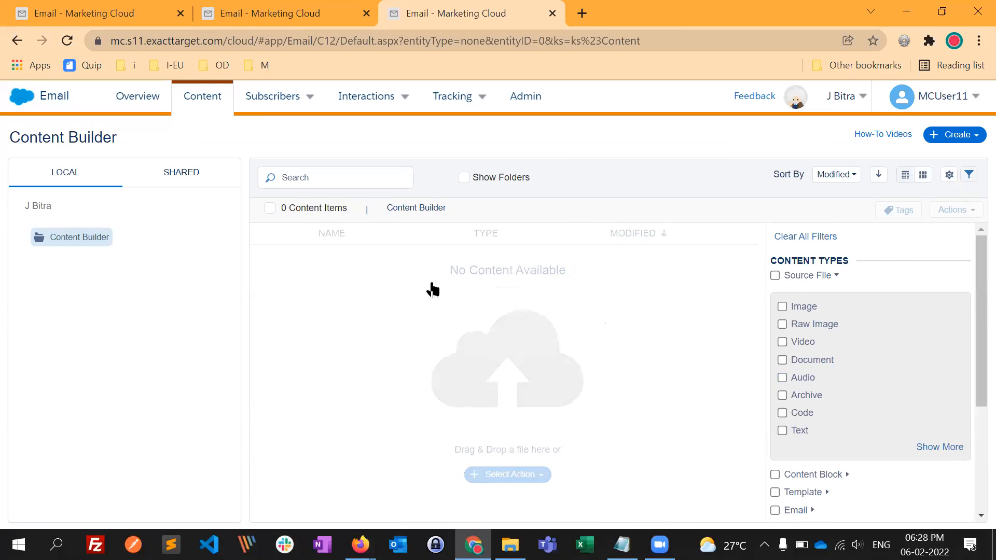
pyautogui.click(968, 175)
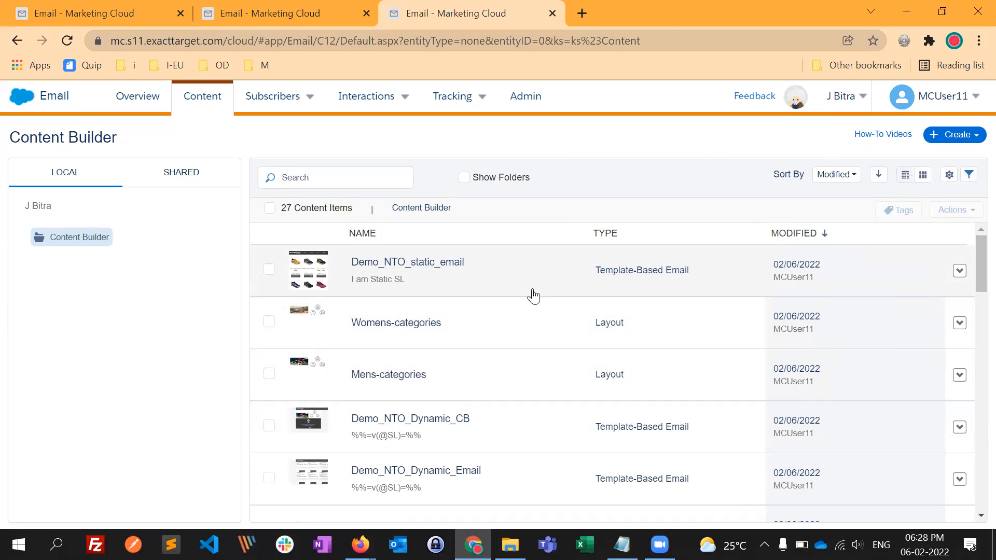
# - Run Content Detective on Demo_NTO_static_email, view its business unit sharing permissions, and close them without sharing
pyautogui.click(960, 272)
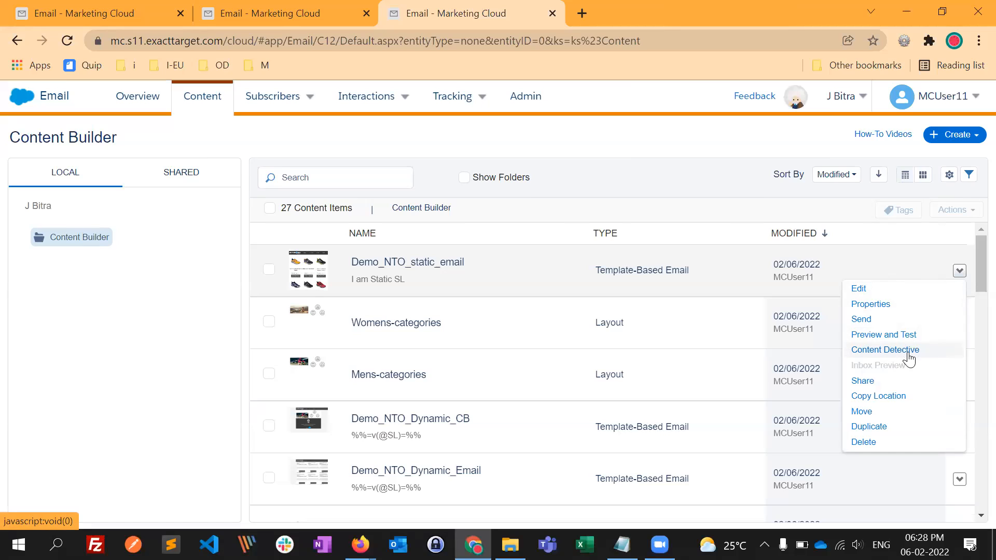
pyautogui.click(908, 353)
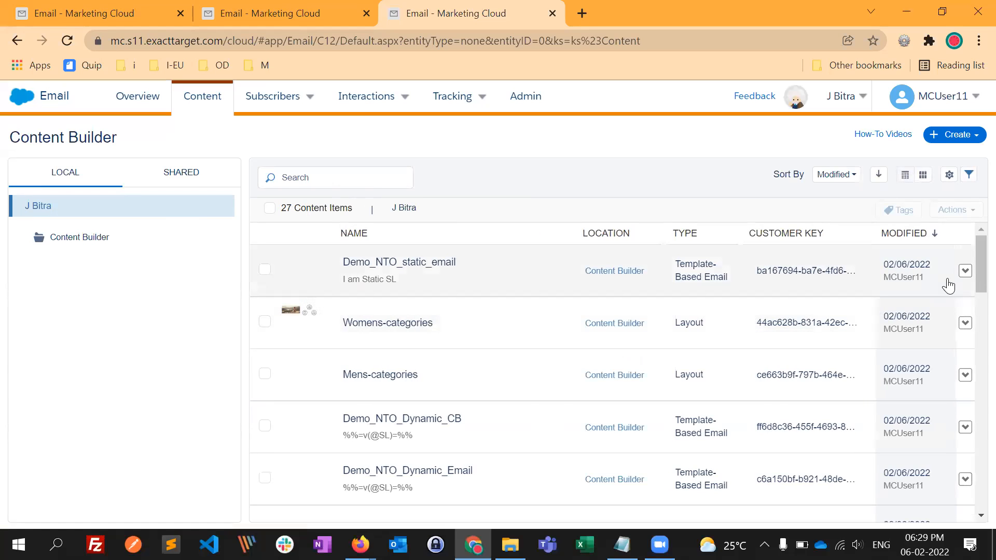
pyautogui.click(964, 271)
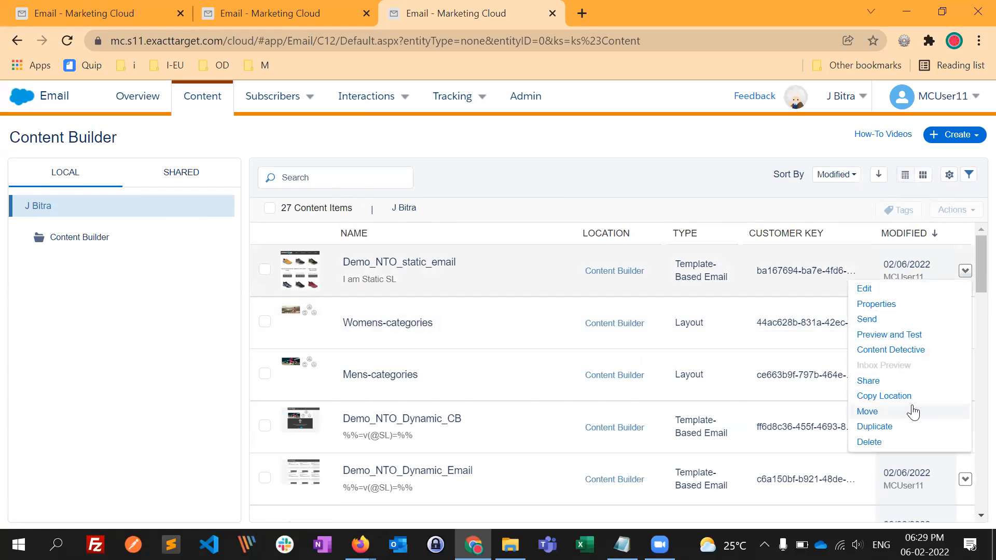
pyautogui.click(884, 383)
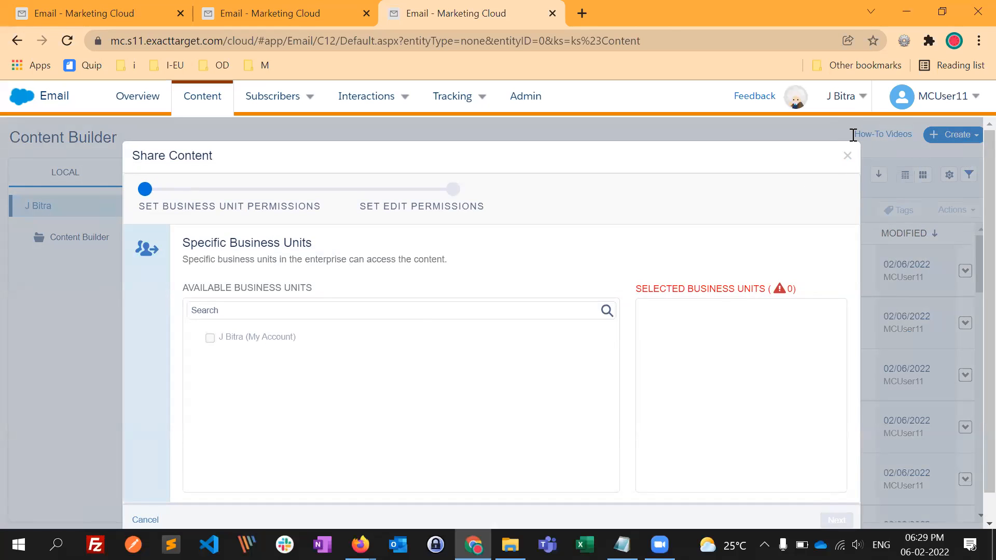
pyautogui.click(847, 156)
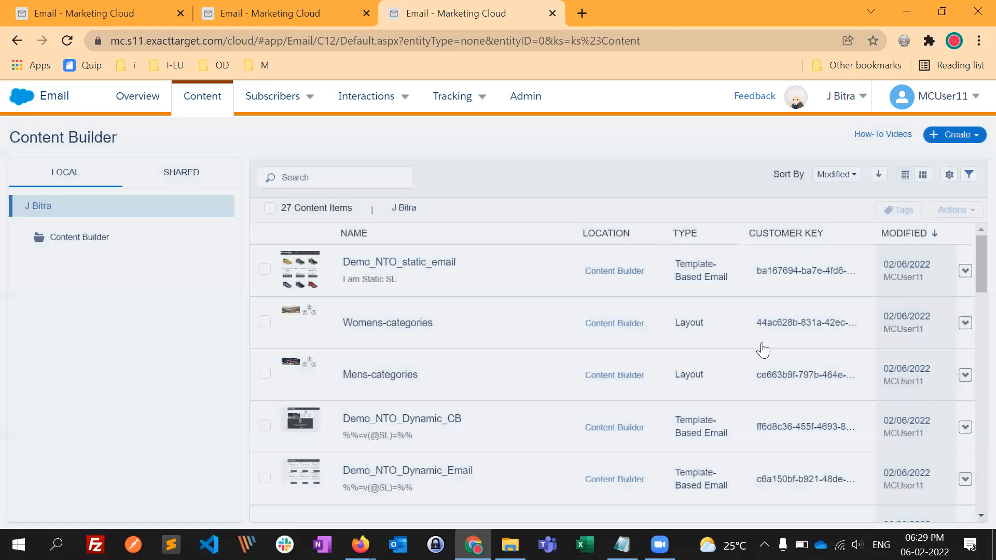
# - Copy the location of Demo_NTO_static_email and paste it into Notepad in place of the existing text
pyautogui.click(965, 271)
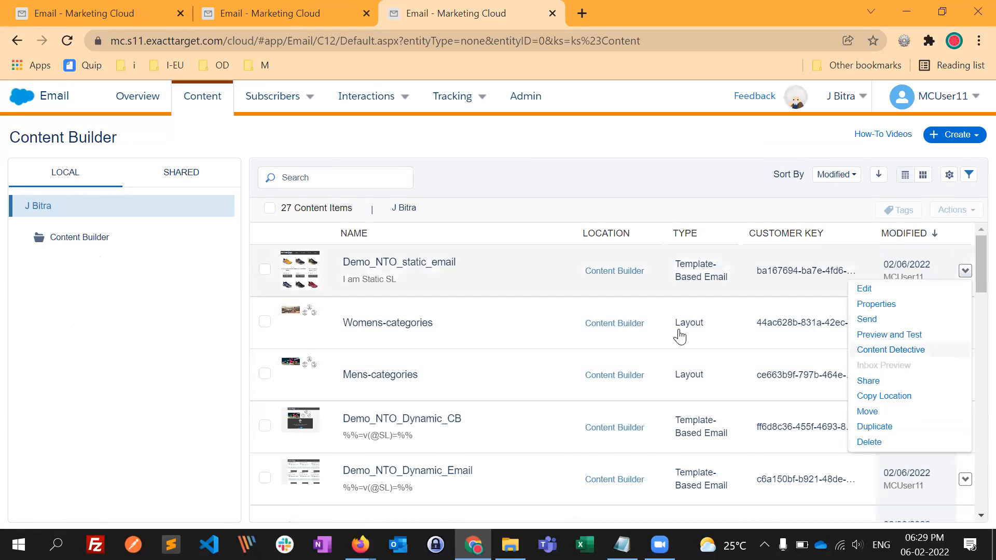
pyautogui.click(885, 396)
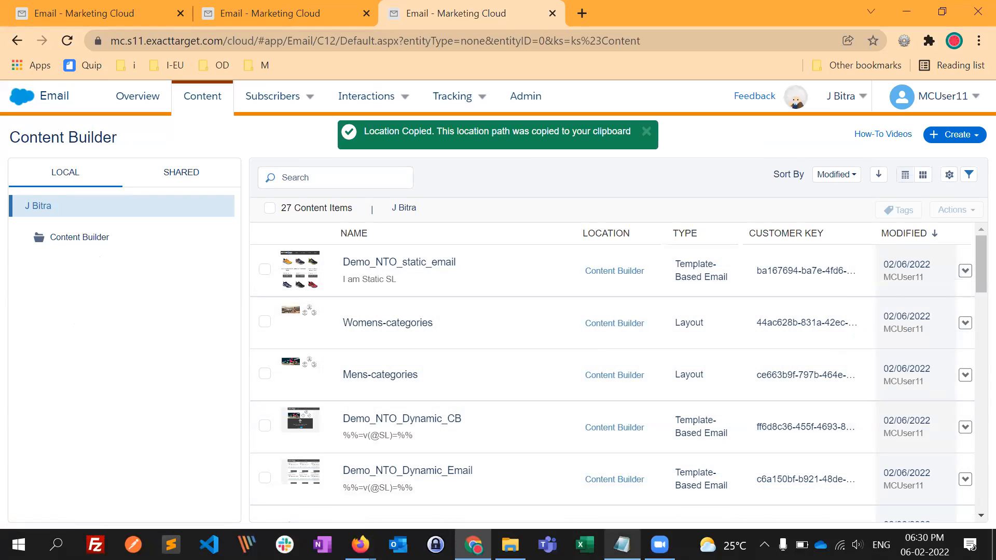
pyautogui.hotkey('alt', 'Tab')
pyautogui.hotkey('ctrl', 'a')
pyautogui.press('BackSpace')
pyautogui.hotkey('ctrl', 'v')
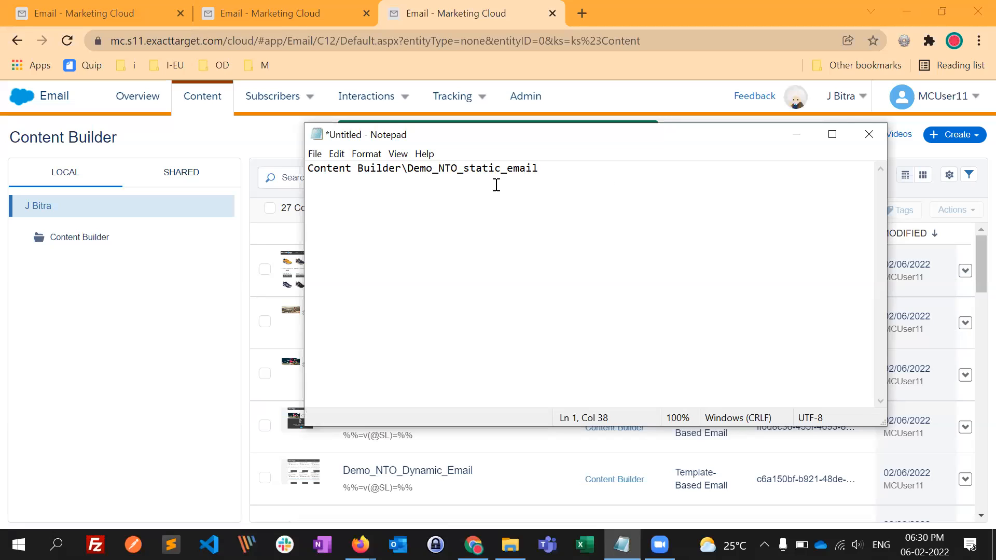
# - Insert "folder\" before Demo_NTO_static_email in the pasted path to illustrate a subfolder, and minimize Notepad
pyautogui.moveTo(312, 168); pyautogui.dragTo(397, 171)
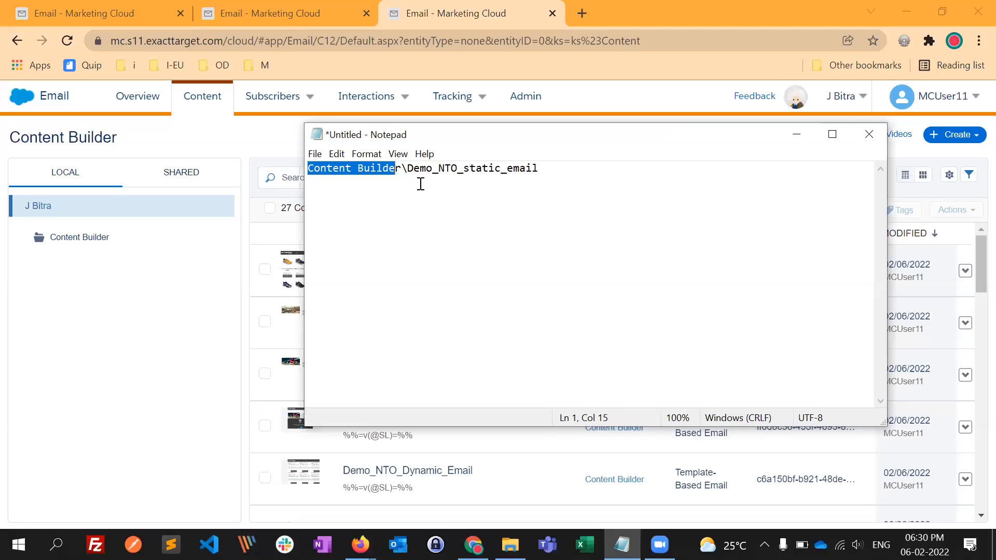
pyautogui.click(407, 168)
pyautogui.write('folder')
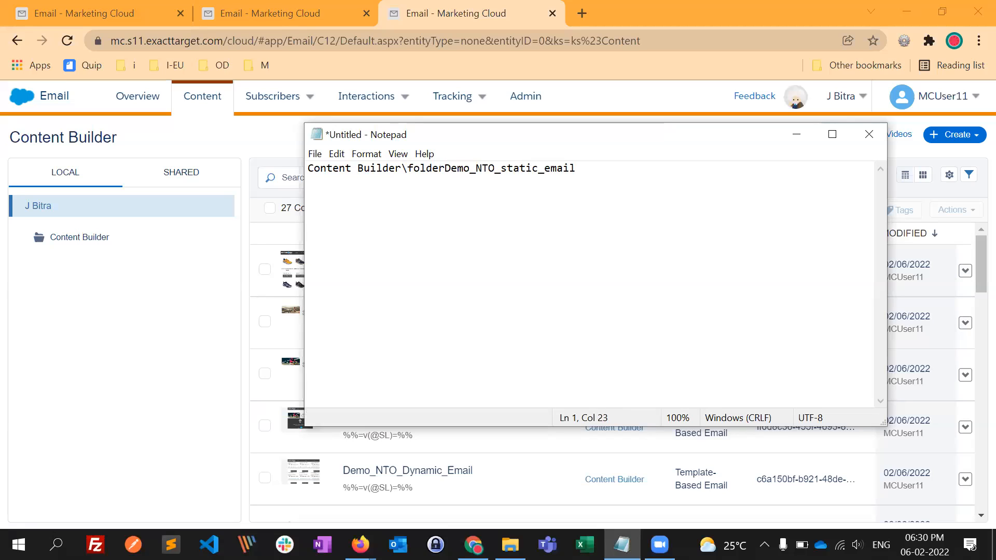
pyautogui.write('\\')
pyautogui.moveTo(457, 170); pyautogui.dragTo(600, 170)
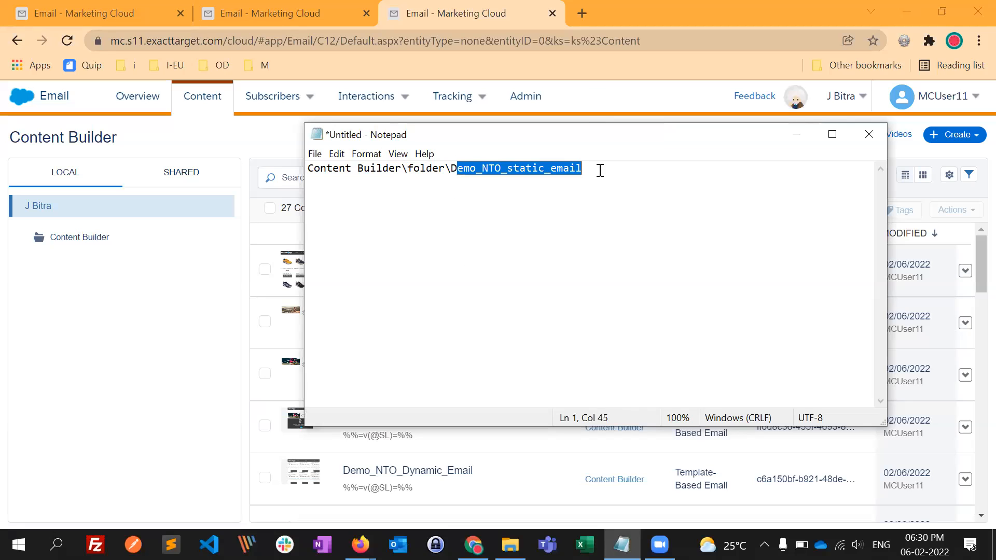
pyautogui.click(797, 134)
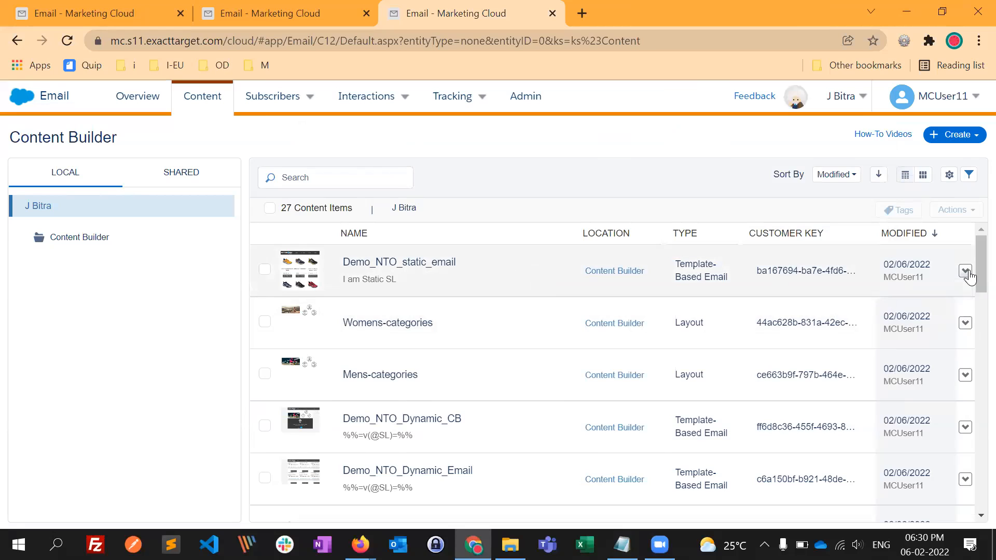
# - View the duplicate settings for Demo_NTO_static_email, close them without saving, and review the email's remaining item actions
pyautogui.click(965, 270)
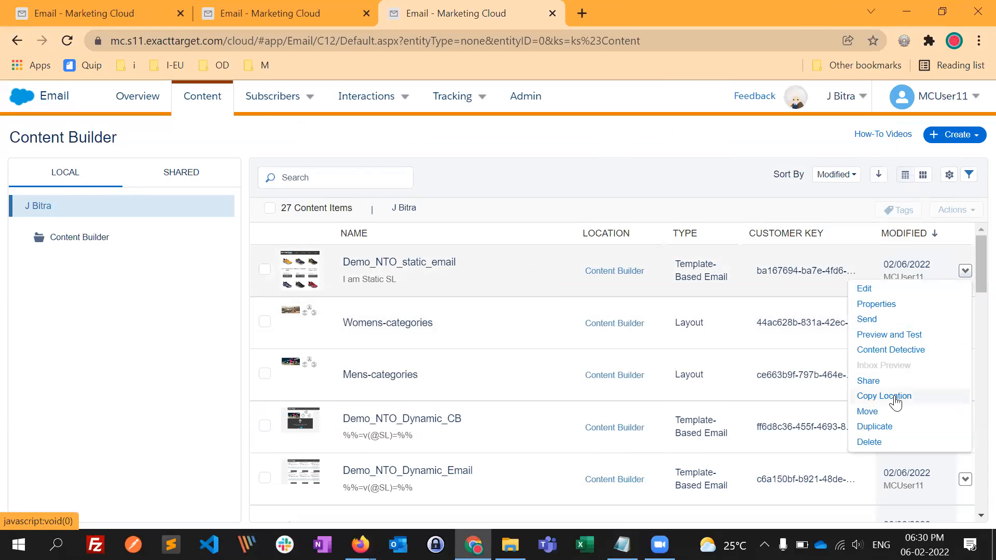
pyautogui.click(888, 429)
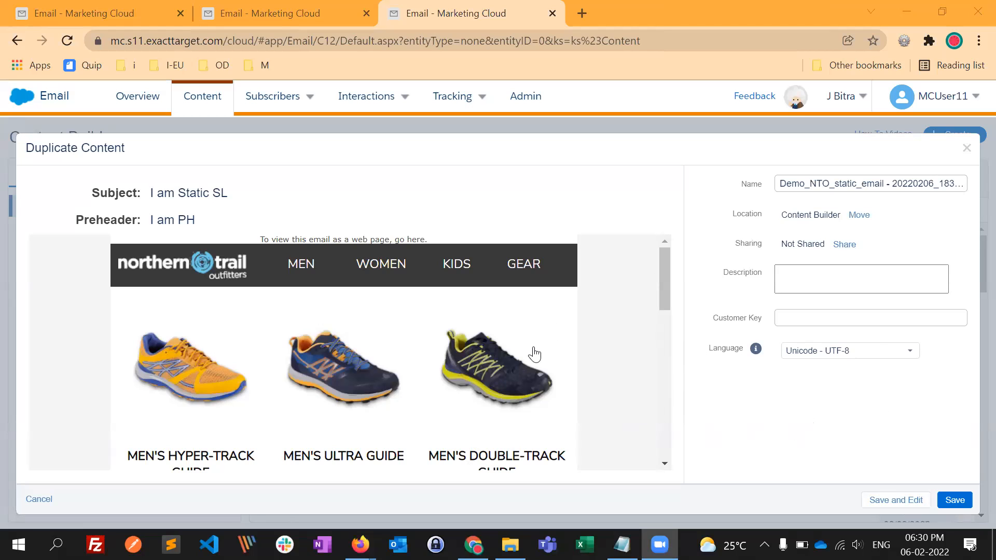
pyautogui.click(967, 149)
pyautogui.click(964, 271)
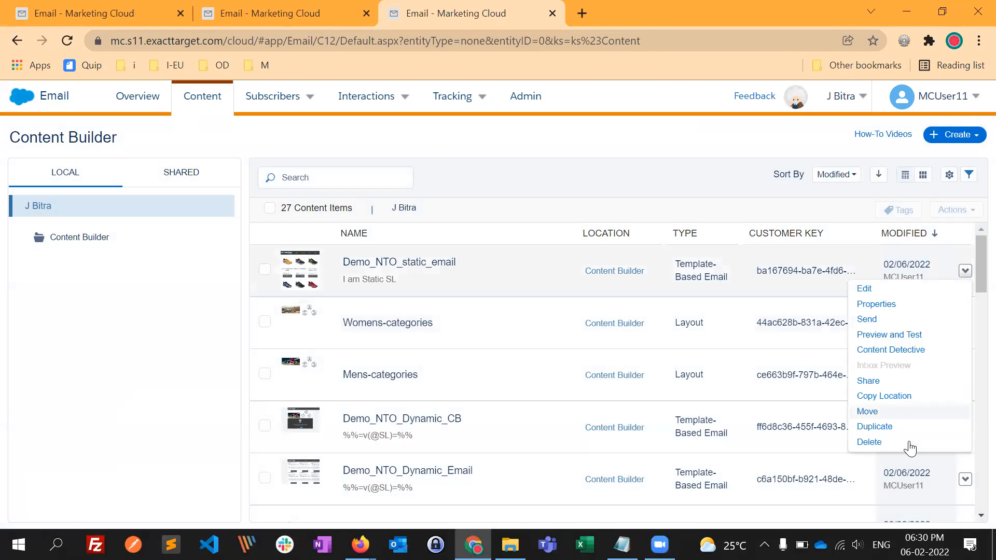
pyautogui.click(438, 248)
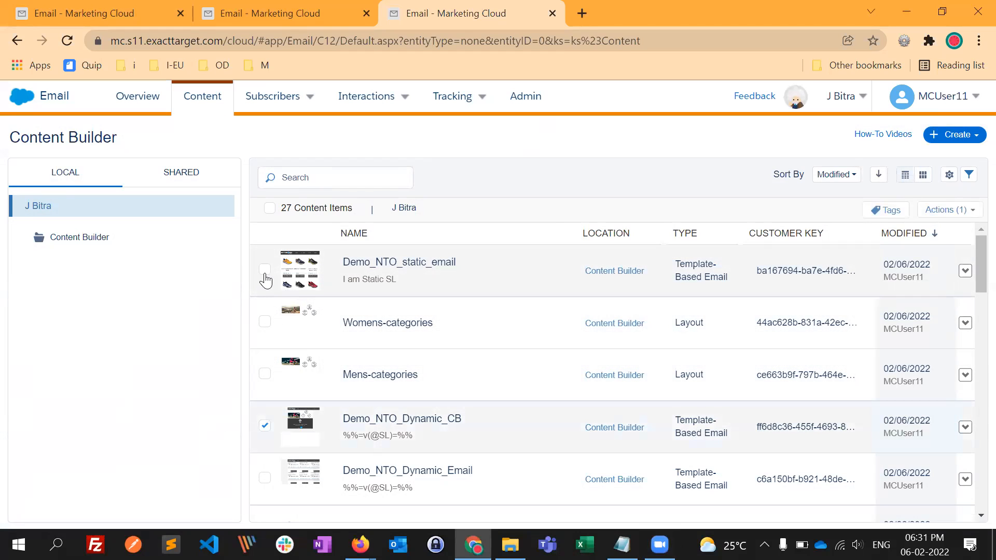
# - Select Demo_NTO_static_email alongside Demo_NTO_Dynamic_CB, view the available bulk actions, and clear the selection
pyautogui.click(265, 270)
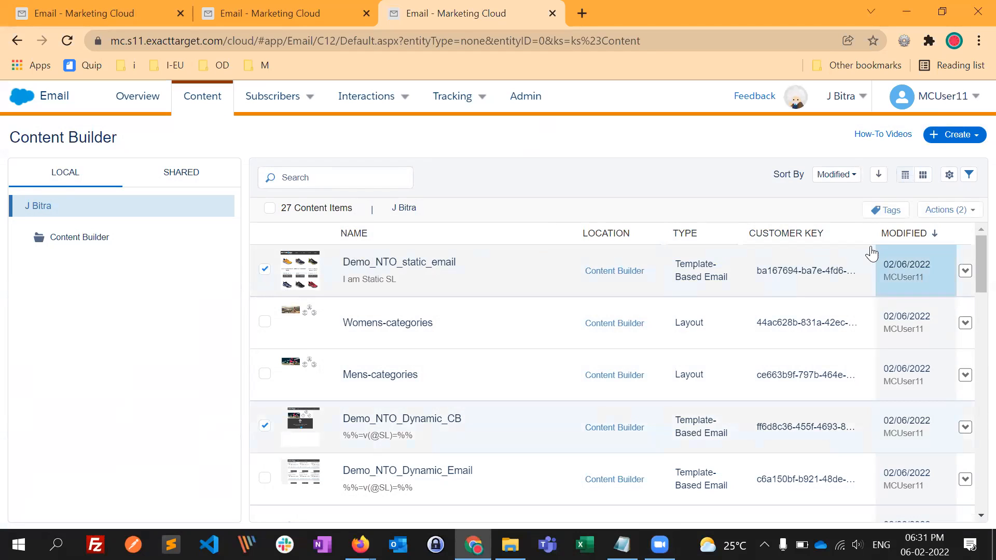
pyautogui.click(960, 210)
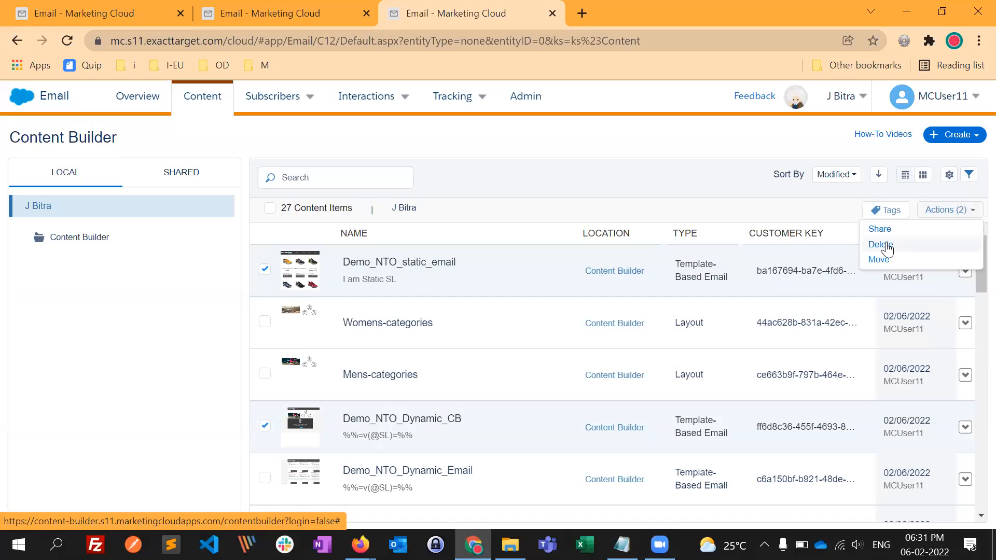
pyautogui.click(265, 269)
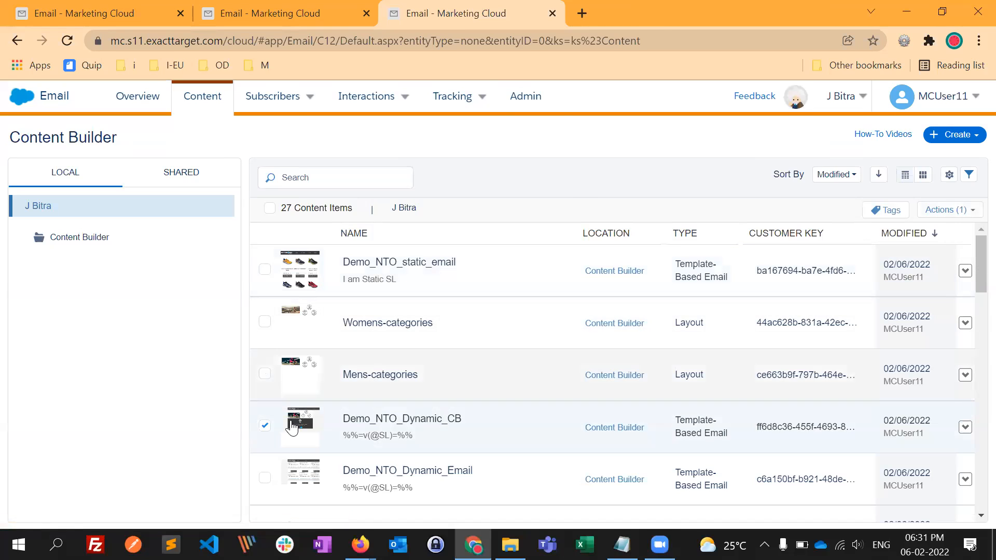
pyautogui.click(266, 429)
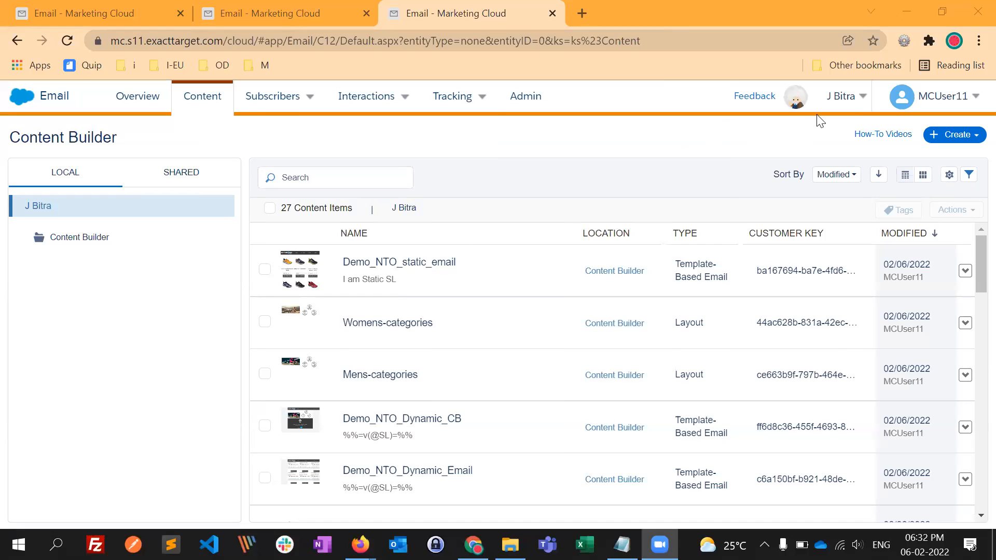
# - Switch to the first Email browser tab, continue the session, and look over the Marketing Cloud studios and builders
pyautogui.moveTo(845, 98)
pyautogui.click(108, 12)
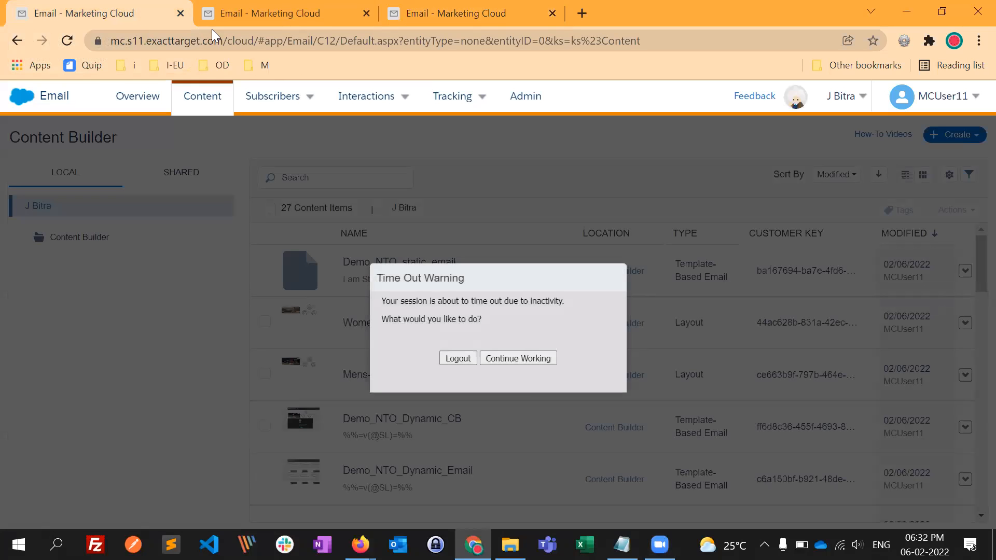
pyautogui.click(532, 361)
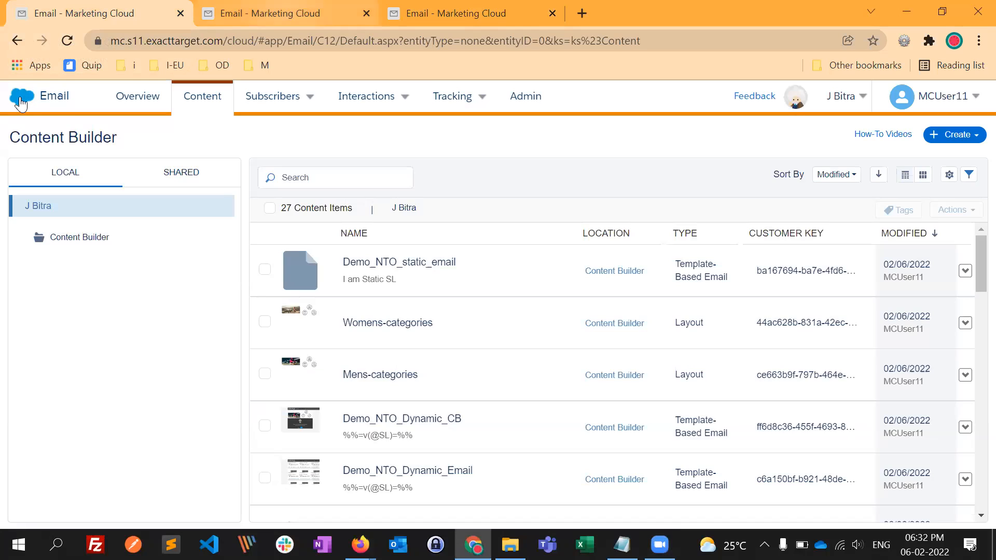
pyautogui.hotkey('ctrl', 'Tab')
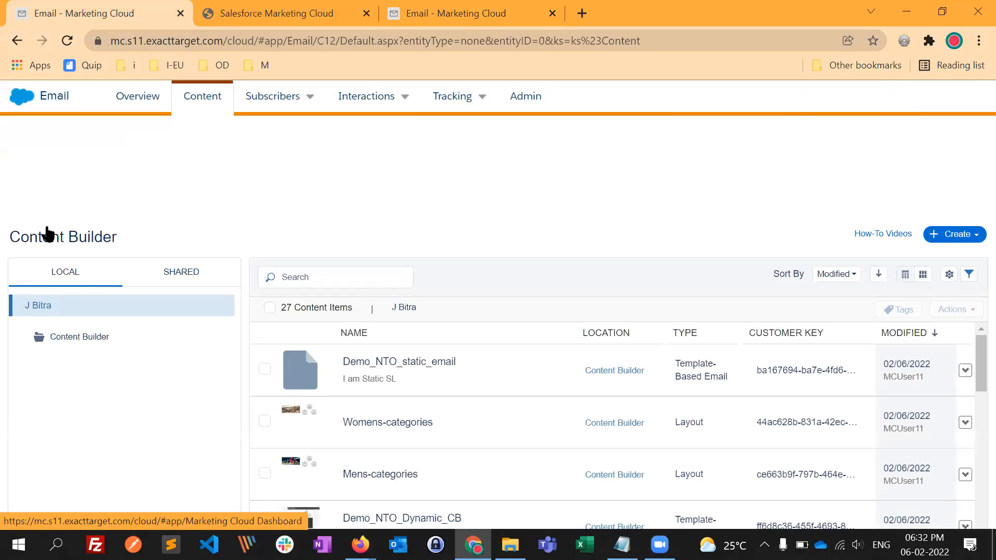
pyautogui.moveTo(42, 202)
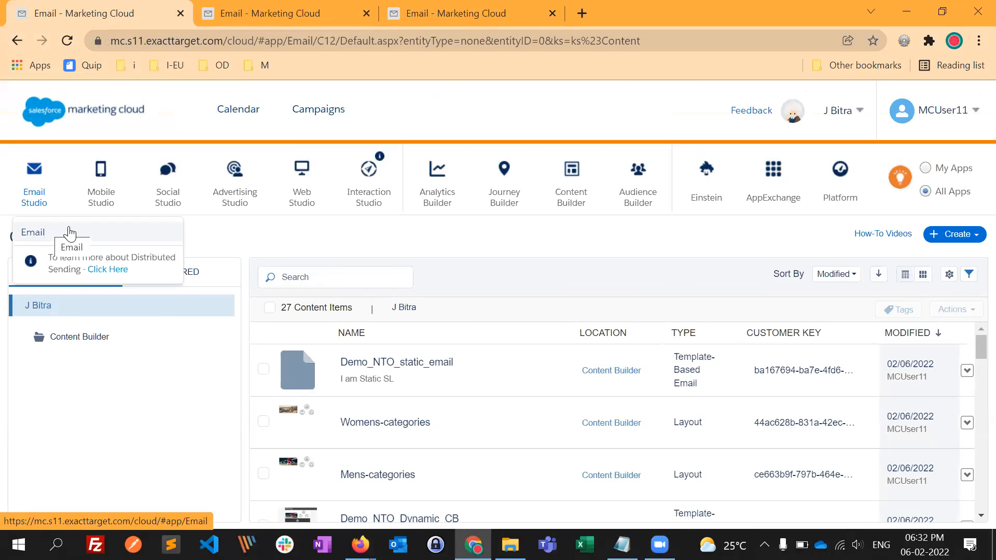
pyautogui.moveTo(306, 207)
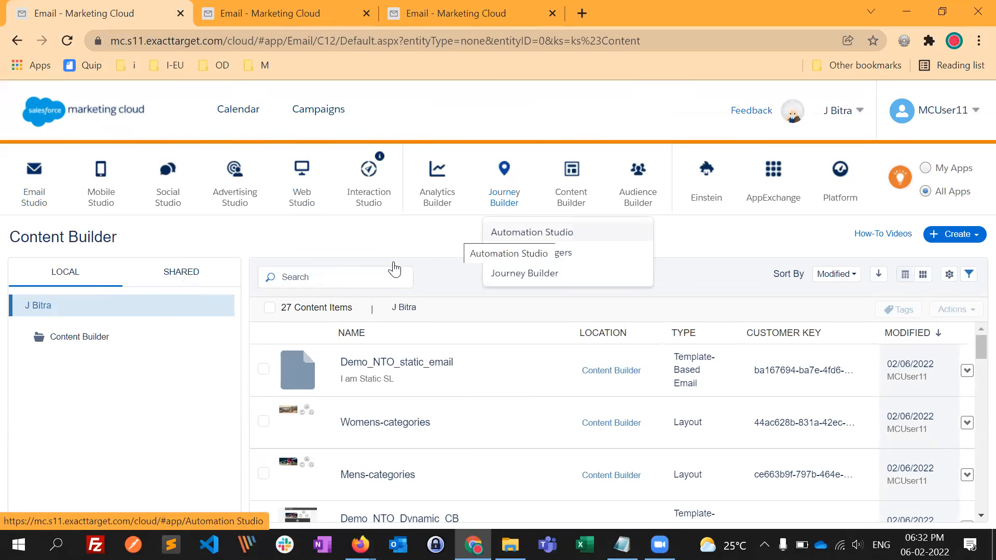
pyautogui.scroll(-2, 574, 182)
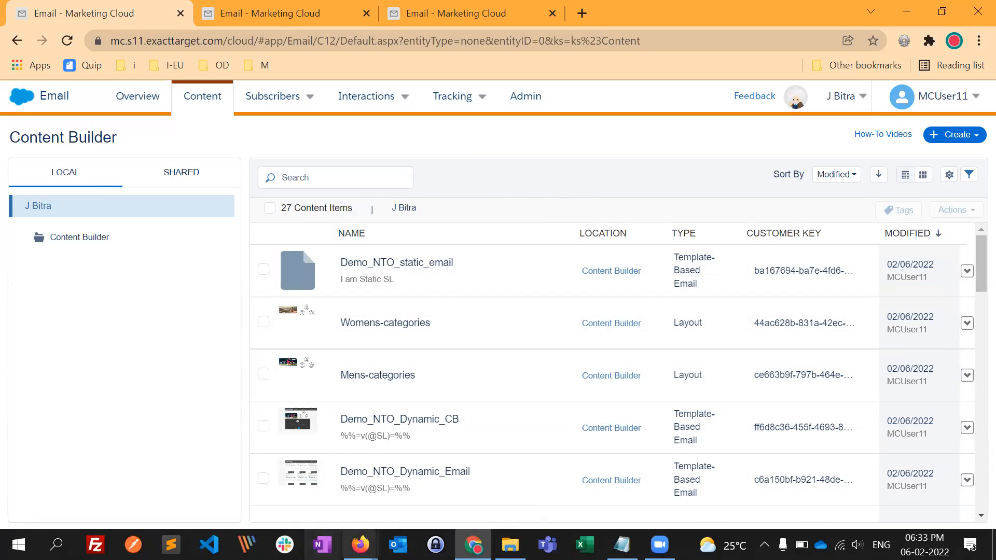
# - Switch to Firefox, open the Northern Trail Outfitters email's web version, review it from header to footer, and minimize Firefox
pyautogui.moveTo(360, 544)
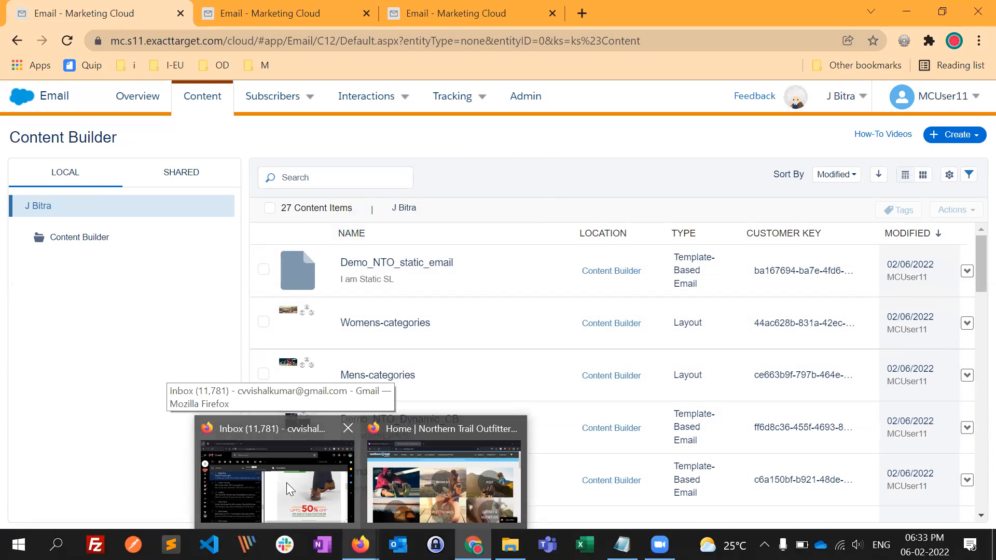
pyautogui.click(286, 482)
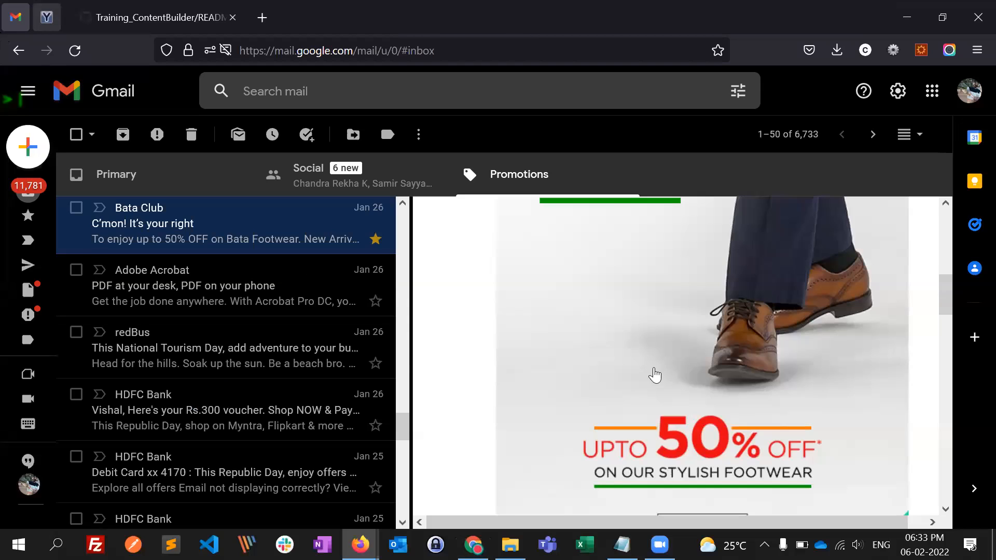
pyautogui.hotkey('ctrl', 'Tab')
pyautogui.click(674, 246)
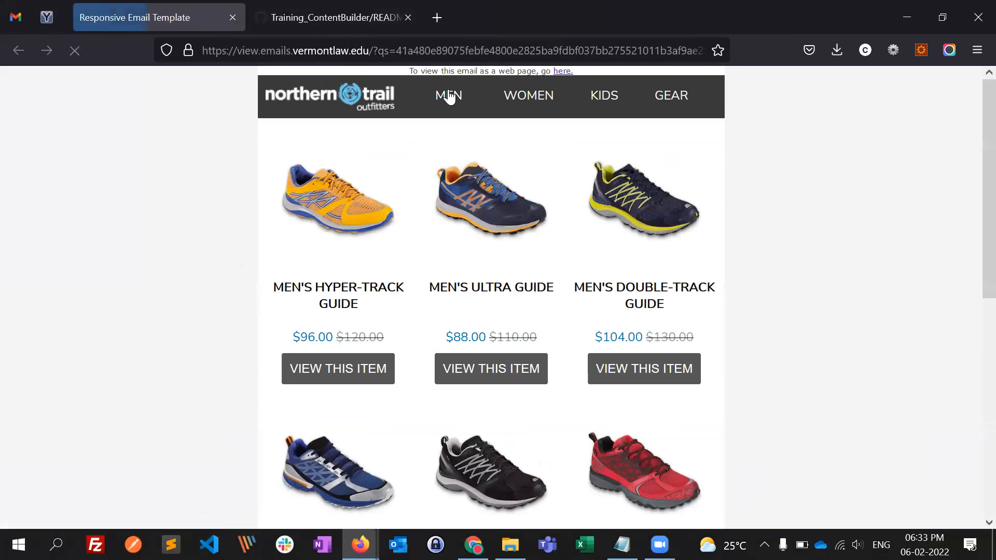
pyautogui.scroll(-3, 536, 341)
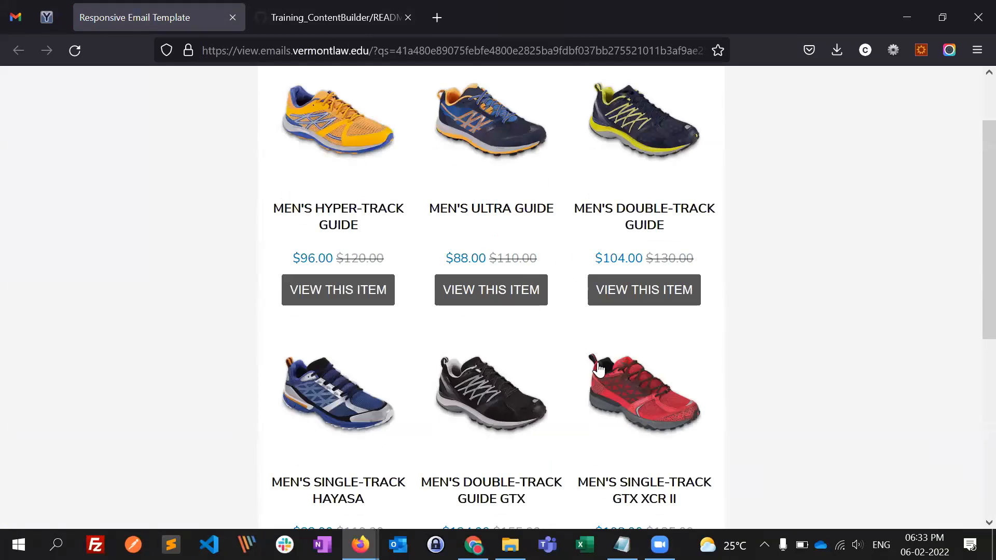
pyautogui.scroll(-4, 503, 372)
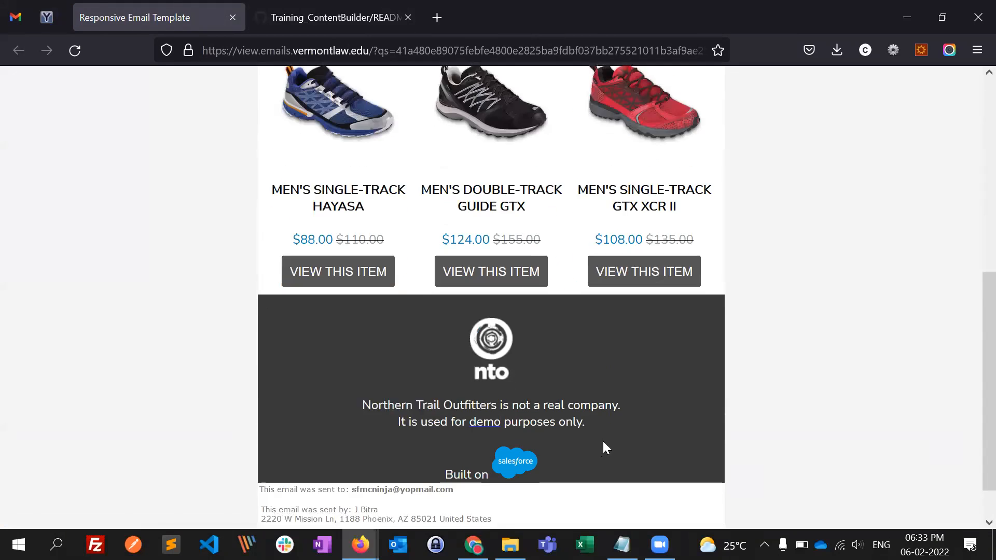
pyautogui.scroll(7, 547, 384)
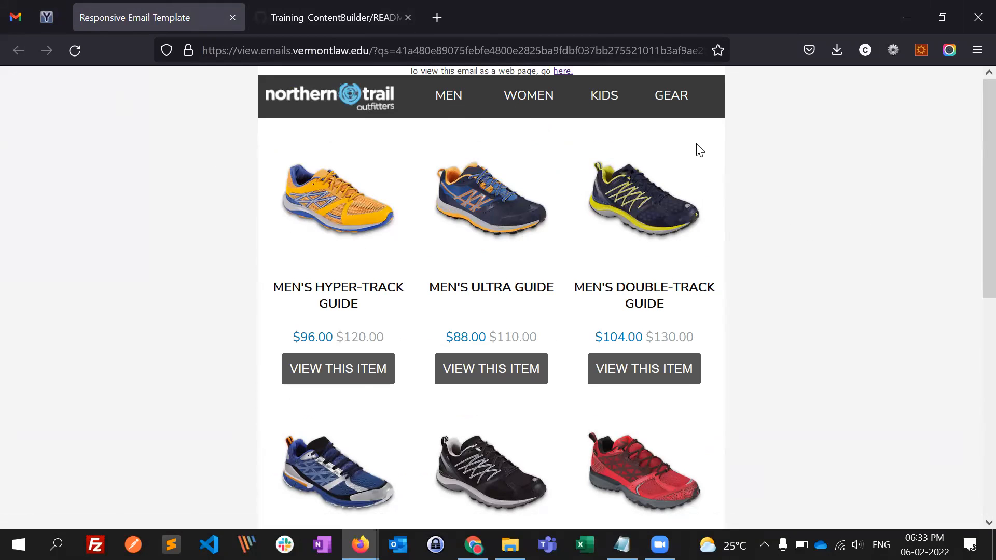
pyautogui.click(912, 13)
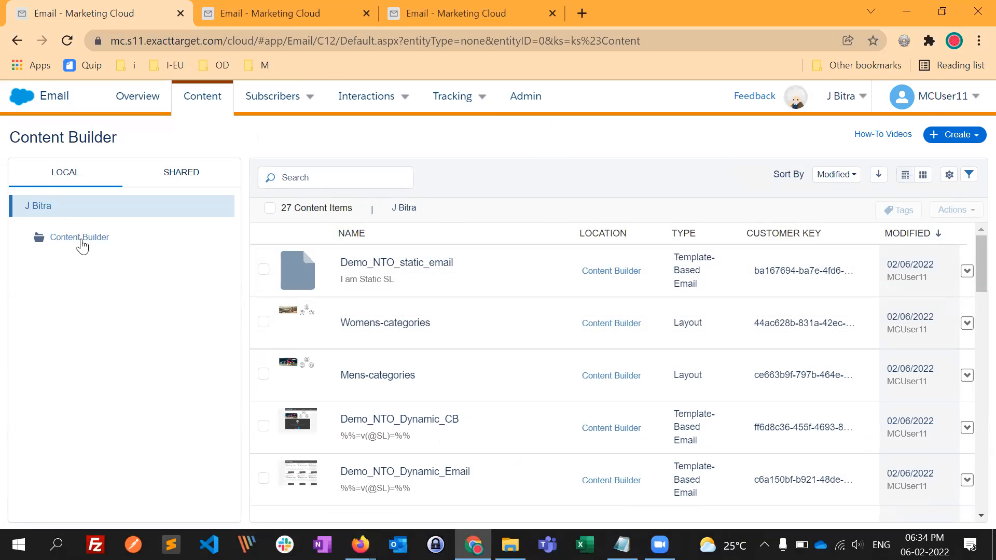
# - Select the shoe images 1800100.jpg, 1805100.jpg, 1801100.jpg, 1803100.jpg and 1802100.jpg in the content list
pyautogui.scroll(-5, 467, 376)
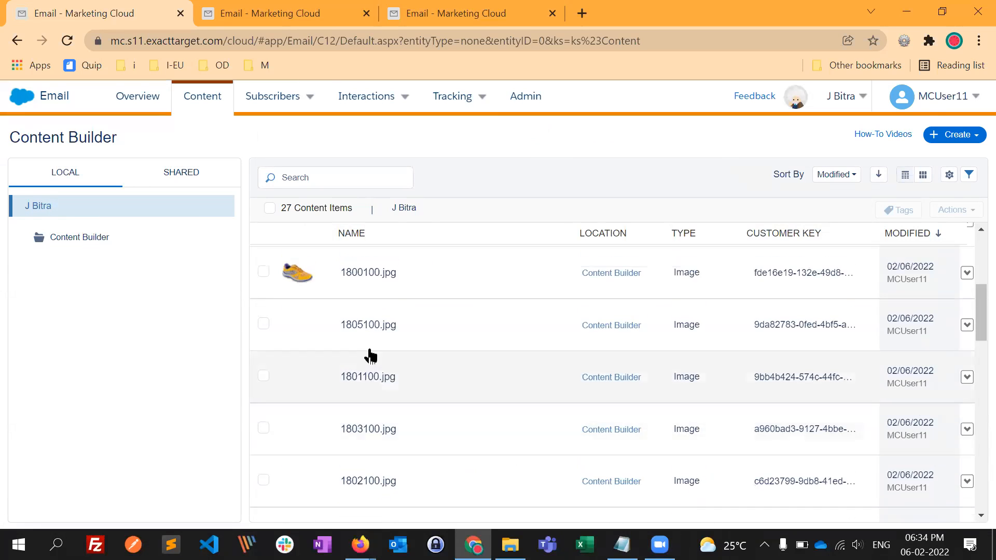
pyautogui.scroll(1, 370, 356)
pyautogui.click(263, 298)
pyautogui.click(263, 349)
pyautogui.scroll(-1, 265, 358)
pyautogui.click(264, 349)
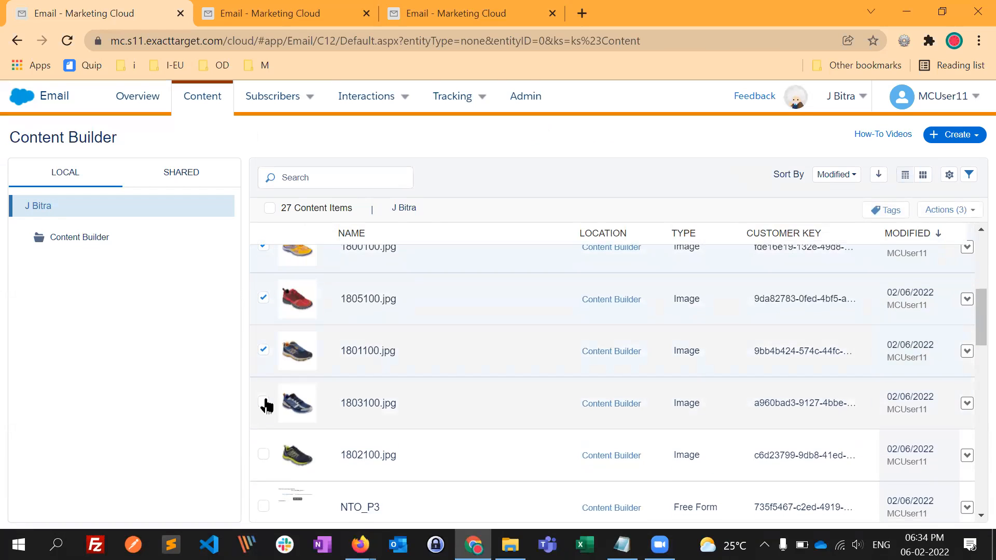
pyautogui.click(265, 404)
pyautogui.scroll(-2, 265, 402)
pyautogui.click(264, 378)
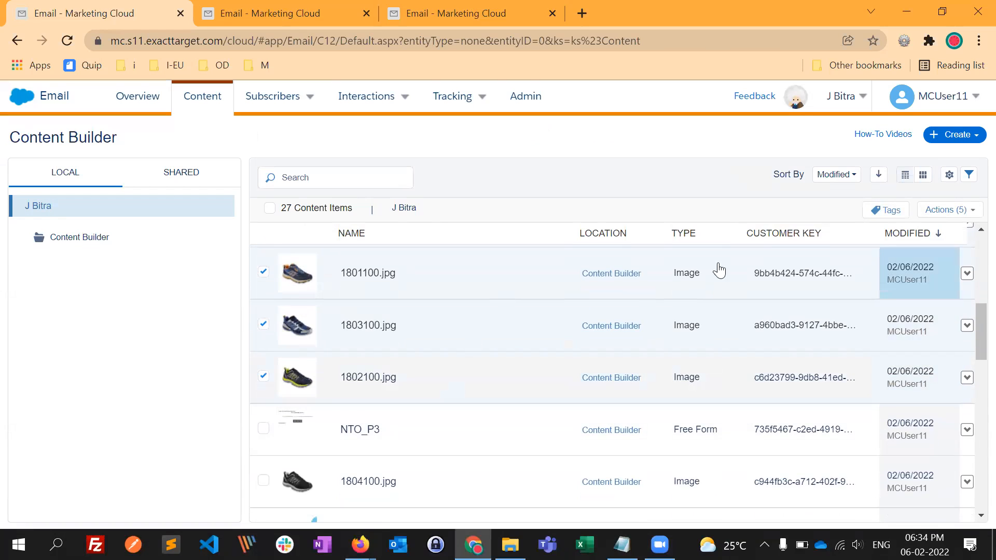
# - Start a bulk deletion of the five selected shoe images, cancel it, and clear the selection
pyautogui.click(959, 222)
pyautogui.click(888, 247)
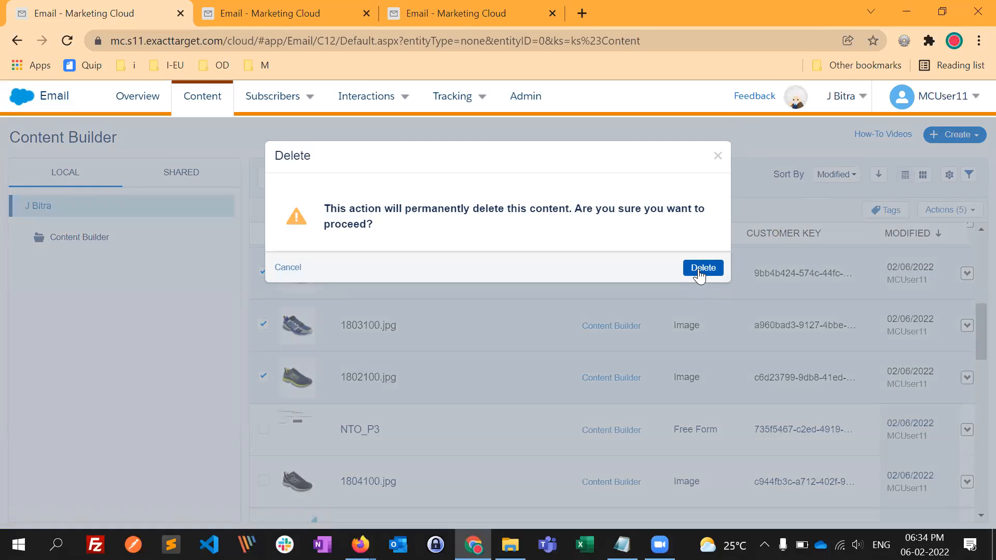
pyautogui.click(290, 272)
pyautogui.click(263, 377)
pyautogui.click(263, 324)
pyautogui.click(263, 272)
pyautogui.scroll(2, 264, 301)
pyautogui.click(263, 299)
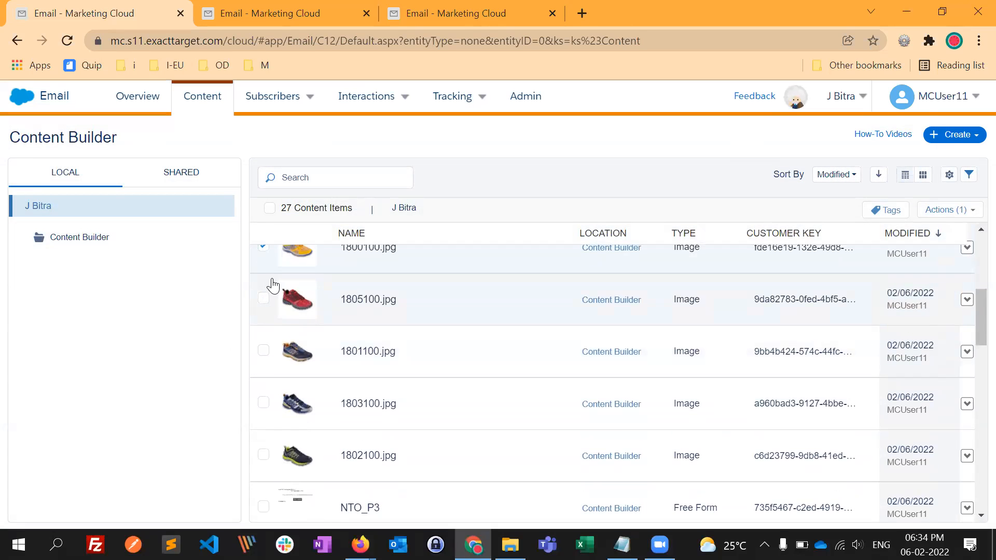
pyautogui.scroll(1, 274, 285)
pyautogui.click(263, 297)
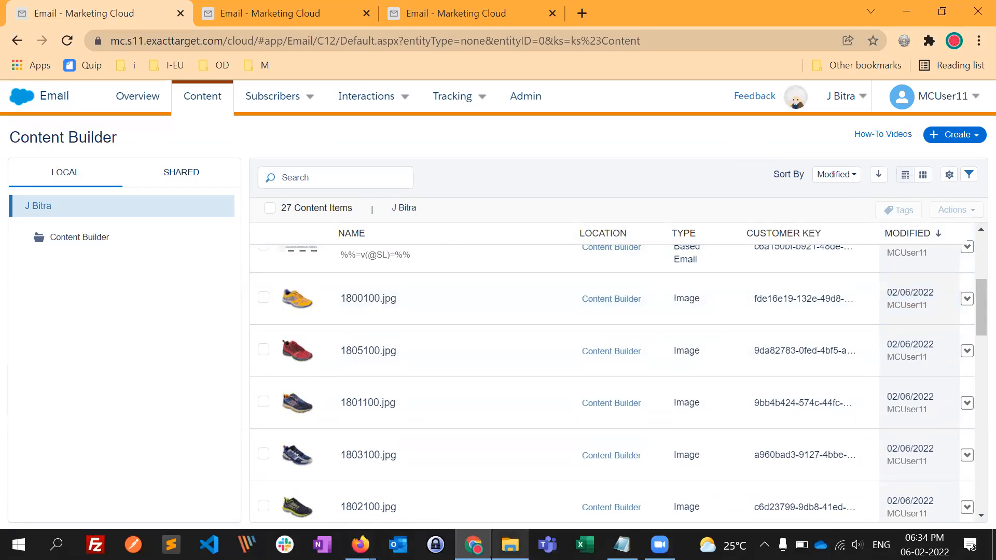
# - Switch to File Explorer's JB folder, look over the sample images, and select Anatomy-Of-An-Email.png
pyautogui.moveTo(510, 545)
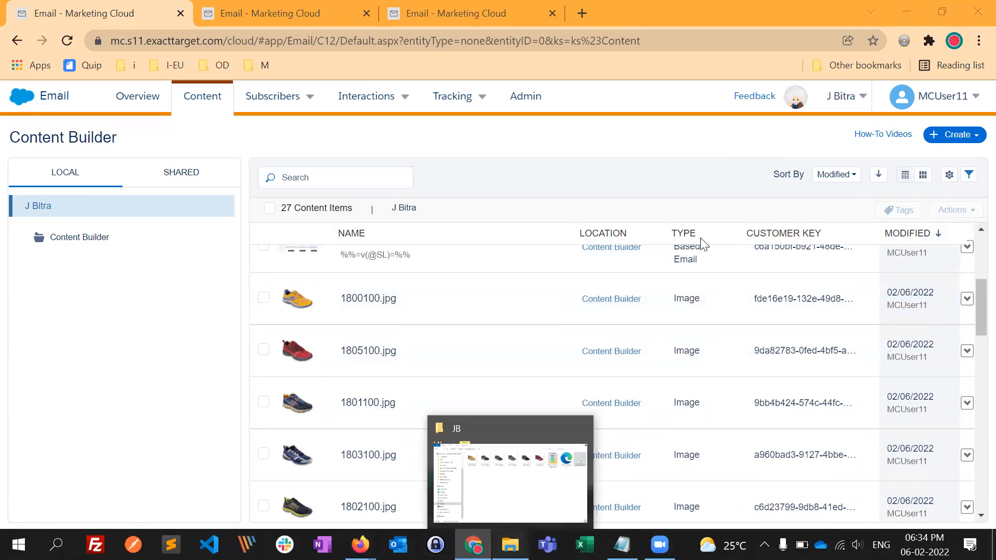
pyautogui.click(844, 270)
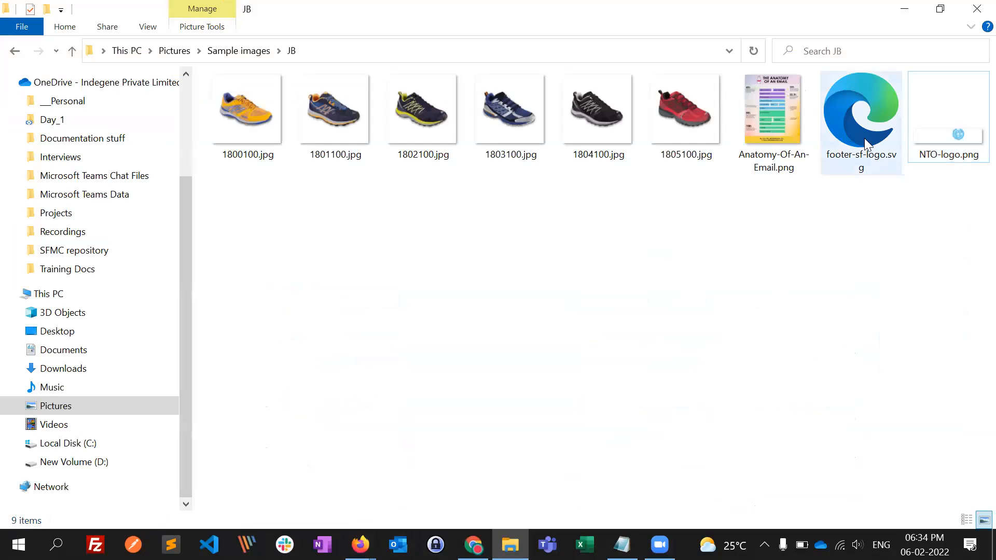
pyautogui.click(865, 122)
pyautogui.moveTo(929, 258); pyautogui.dragTo(255, 96)
pyautogui.click(414, 283)
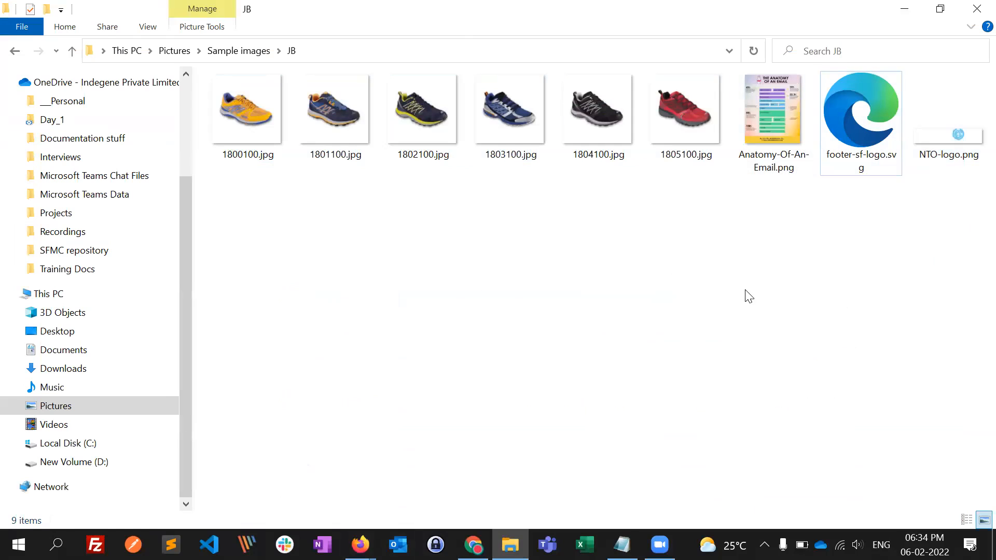
pyautogui.click(771, 143)
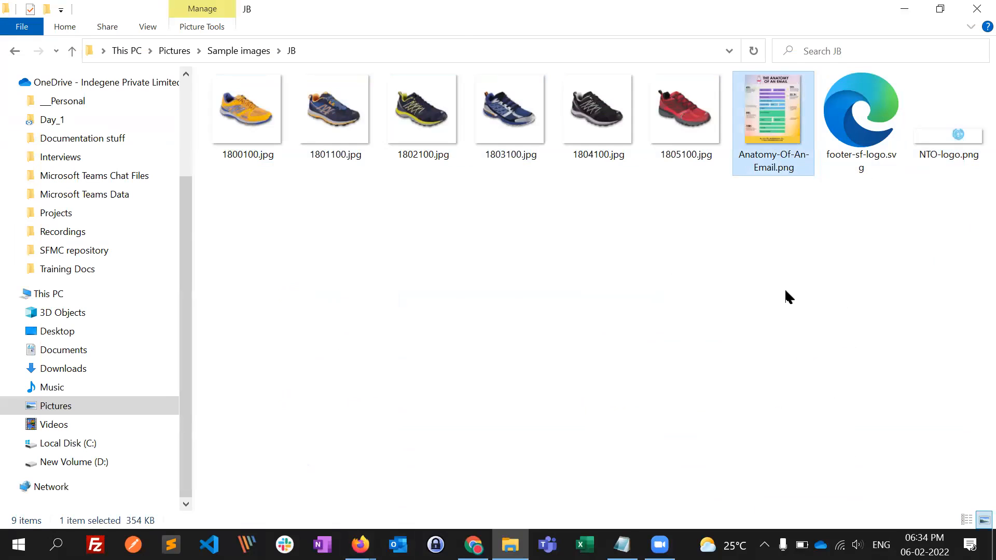
# - Return to Content Builder, open the file picker for uploading new content, and cancel without choosing a file
pyautogui.hotkey('alt', 'Tab')
pyautogui.scroll(1, 403, 298)
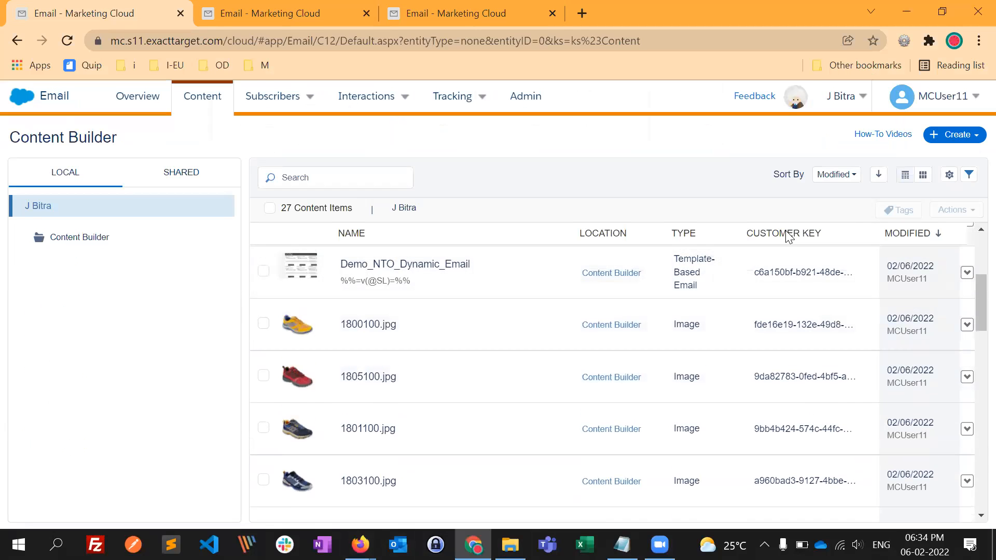
pyautogui.click(975, 136)
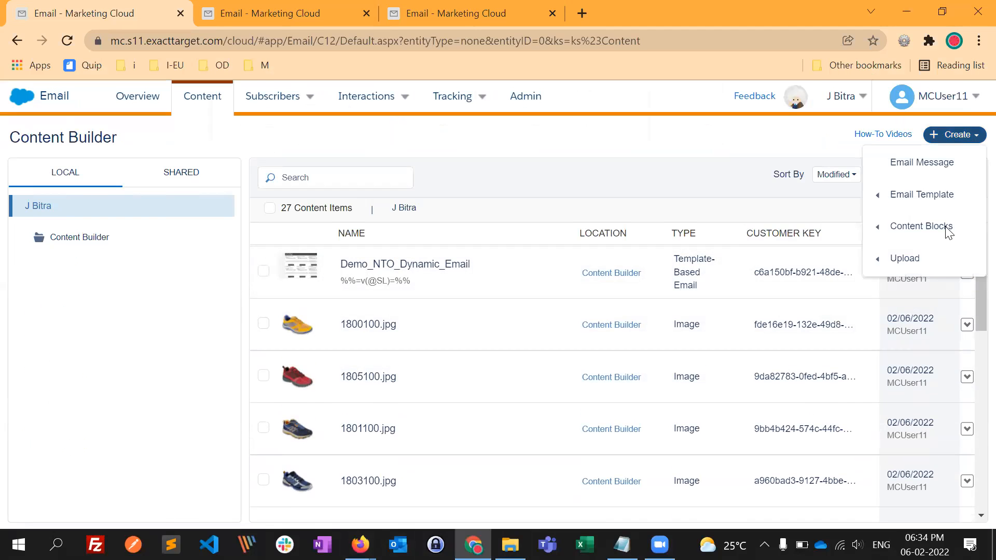
pyautogui.moveTo(939, 267)
pyautogui.click(708, 269)
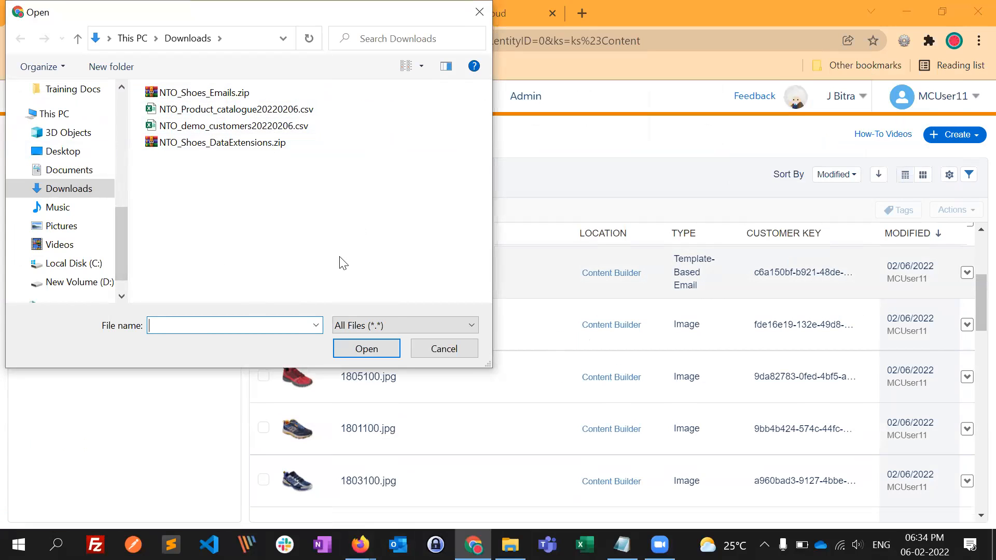
pyautogui.click(445, 349)
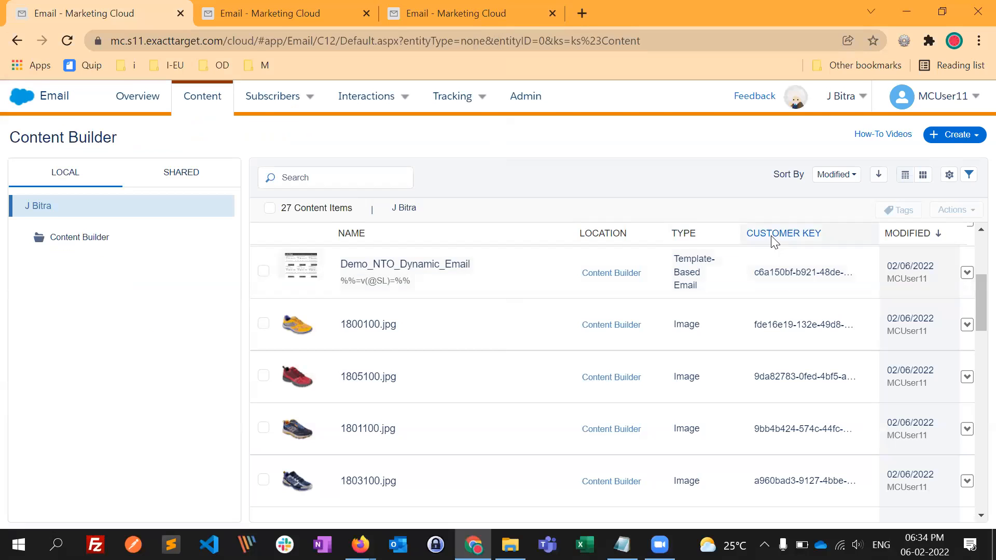
# - Open Anatomy-Of-An-Email.png from File Explorer in its own browser tab, and return to the Content Builder tab
pyautogui.hotkey('alt', 'Tab')
pyautogui.moveTo(767, 139); pyautogui.dragTo(688, 370)
pyautogui.moveTo(688, 371); pyautogui.dragTo(638, 365)
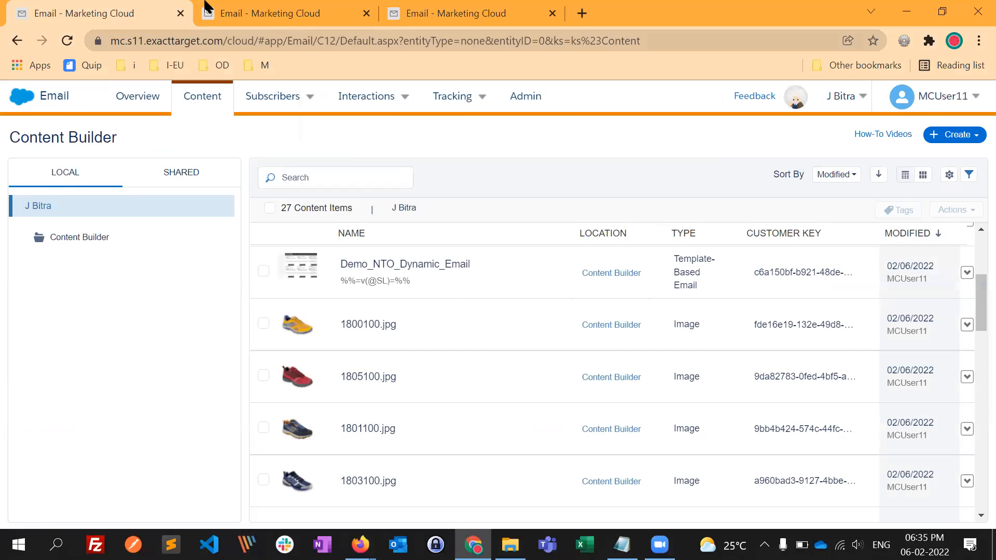
pyautogui.click(207, 7)
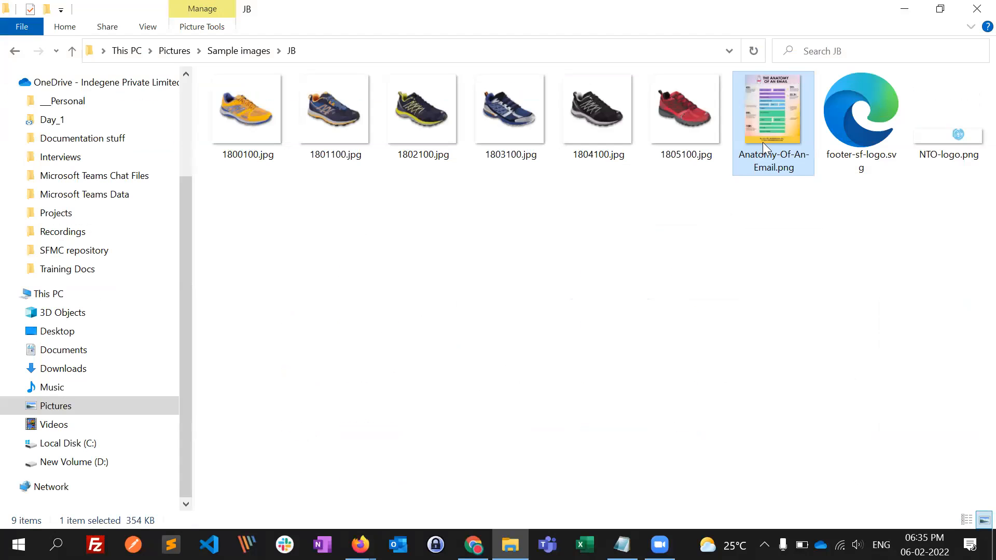
pyautogui.moveTo(763, 142); pyautogui.dragTo(744, 214)
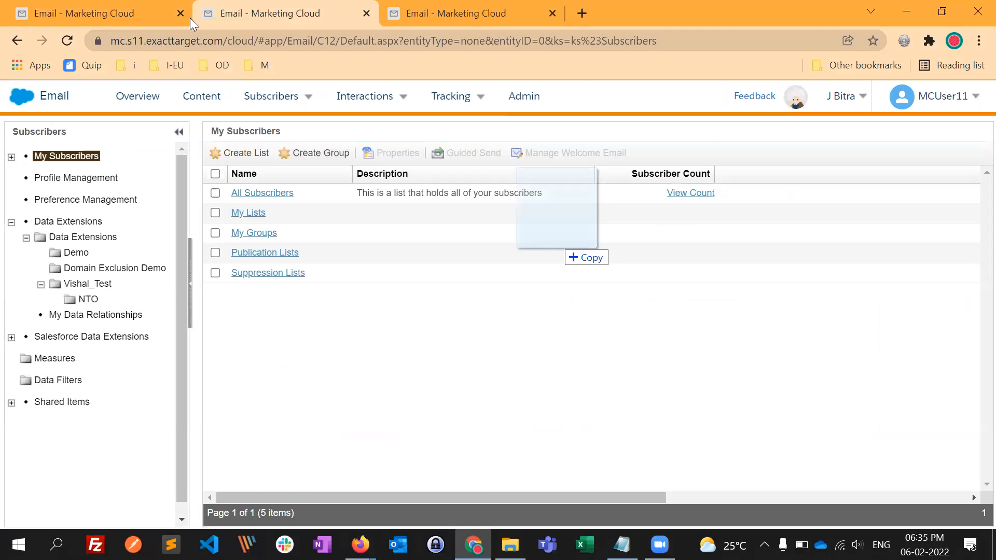
pyautogui.moveTo(189, 20); pyautogui.dragTo(424, 144)
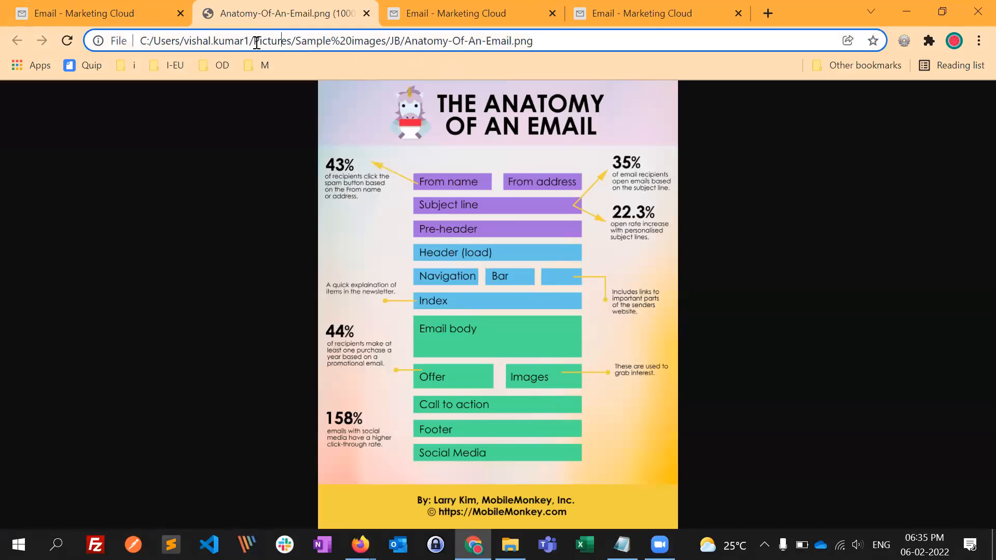
pyautogui.moveTo(337, 41); pyautogui.dragTo(310, 18)
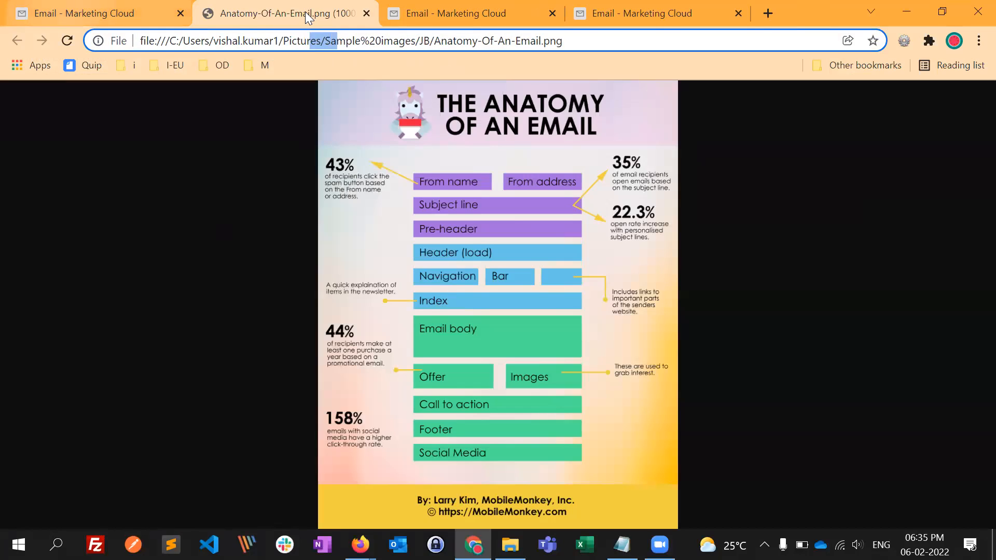
pyautogui.hotkey('ctrl', 'shift', 'Tab')
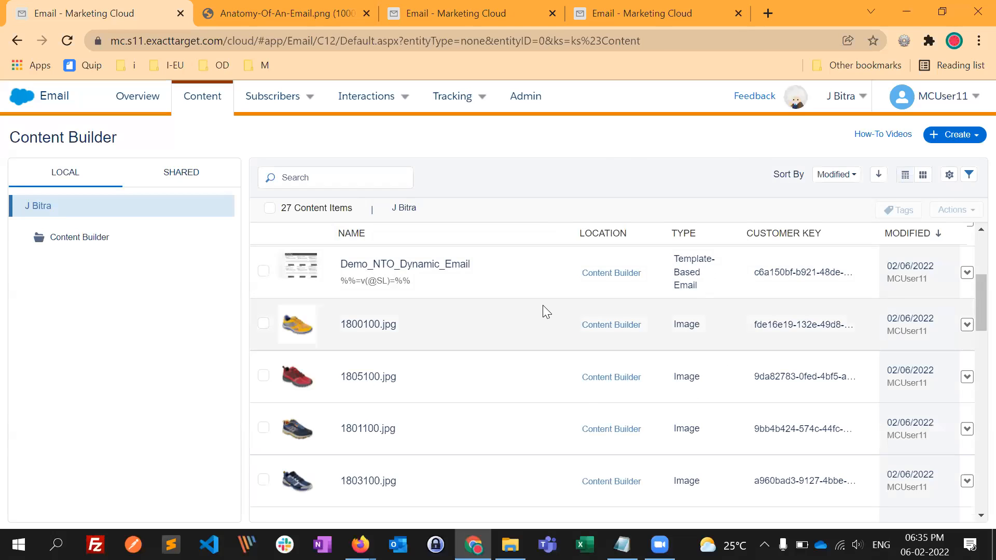
# - Close the image's browser tab and add Anatomy-Of-An-Email.png from the JB folder to Content Builder's pending uploads
pyautogui.hotkey('ctrl', 'Tab')
pyautogui.hotkey('ctrl', 'shift', 'Tab')
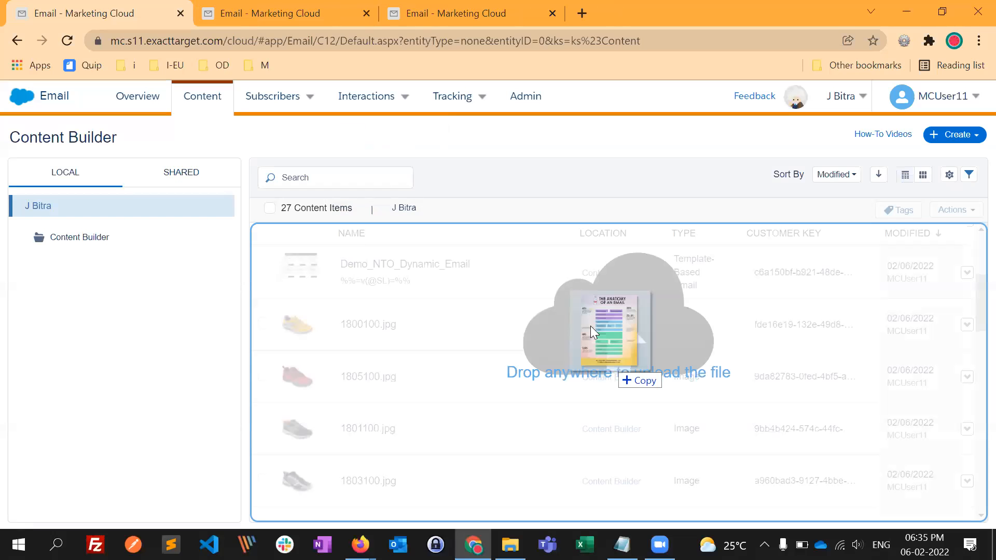
pyautogui.moveTo(367, 384); pyautogui.dragTo(370, 381)
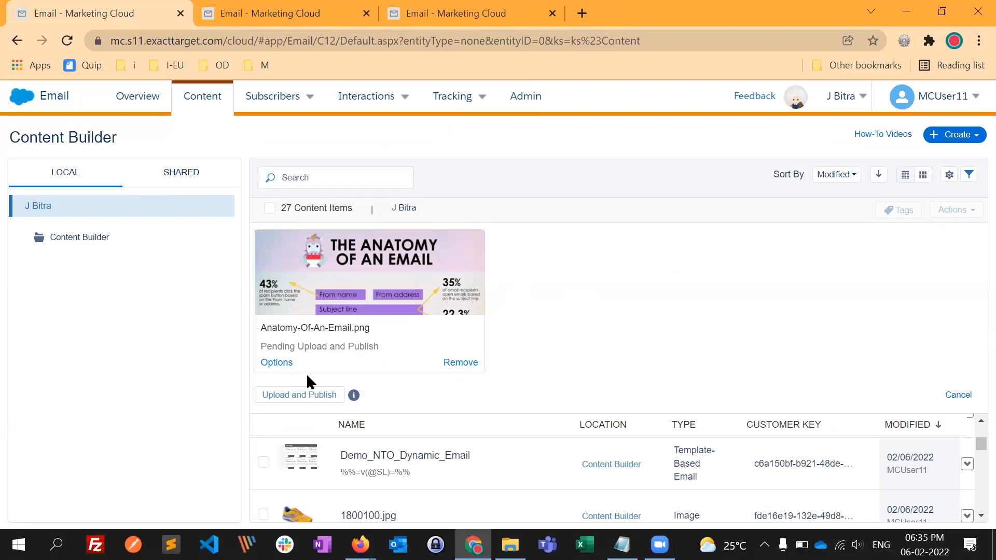
# - Rename the pending image as Anatomy_Of_An_Email.png, and upload and publish it
pyautogui.click(278, 362)
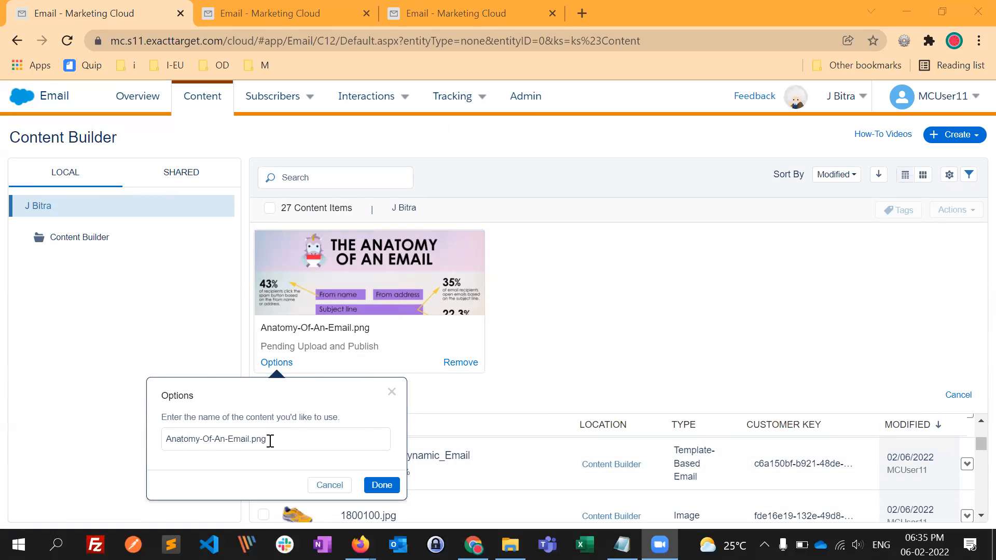
pyautogui.click(203, 441)
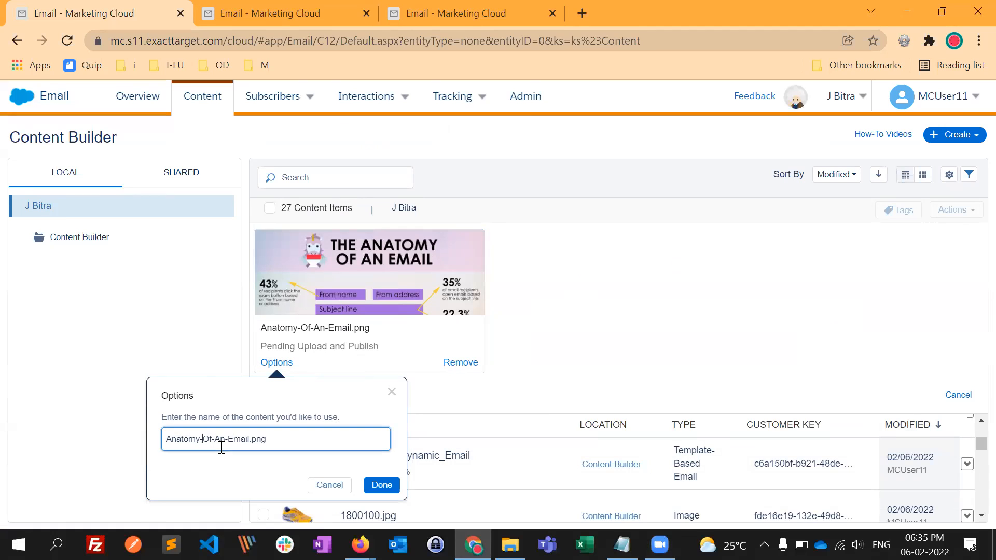
pyautogui.press('BackSpace')
pyautogui.write('_')
pyautogui.press('BackSpace')
pyautogui.write('_Of_An_')
pyautogui.click(380, 485)
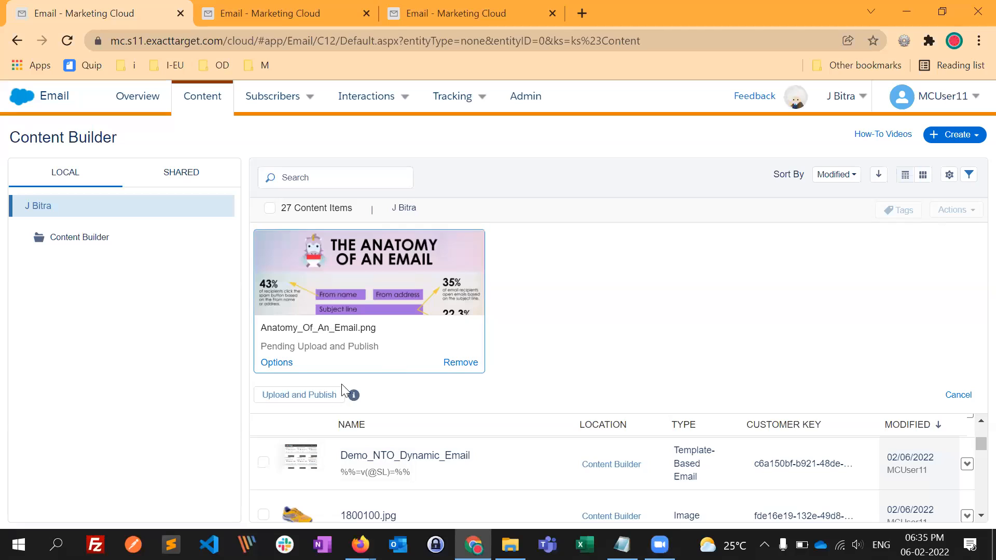
pyautogui.click(299, 397)
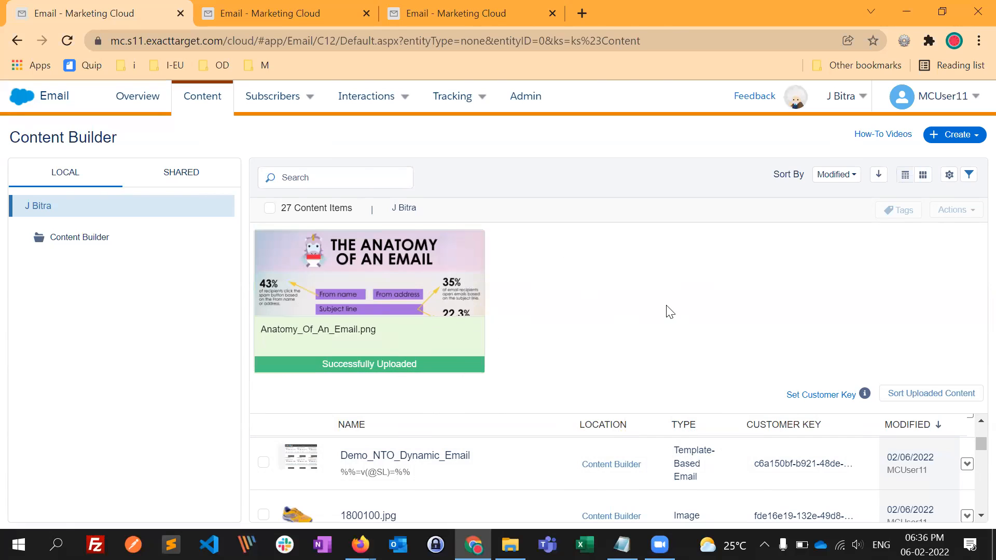
# - Set the customer key of the uploaded Anatomy_Of_An_Email.png to Anatomy_Email and finish the dialog
pyautogui.click(807, 398)
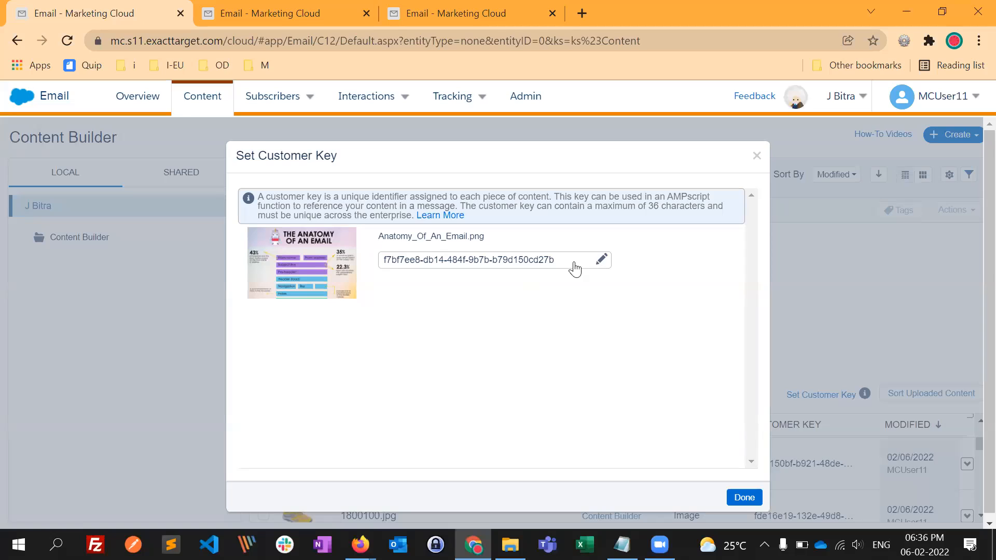
pyautogui.click(602, 260)
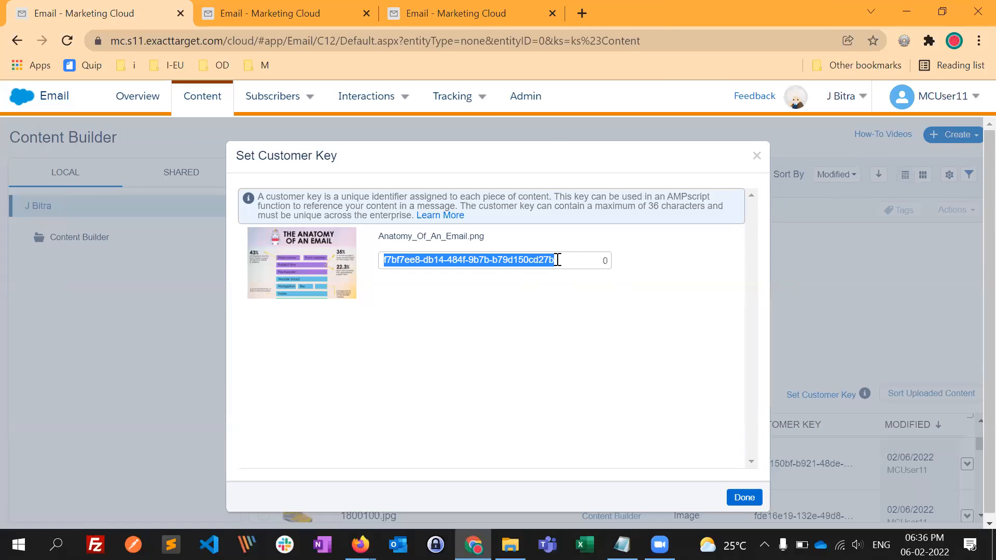
pyautogui.press('BackSpace')
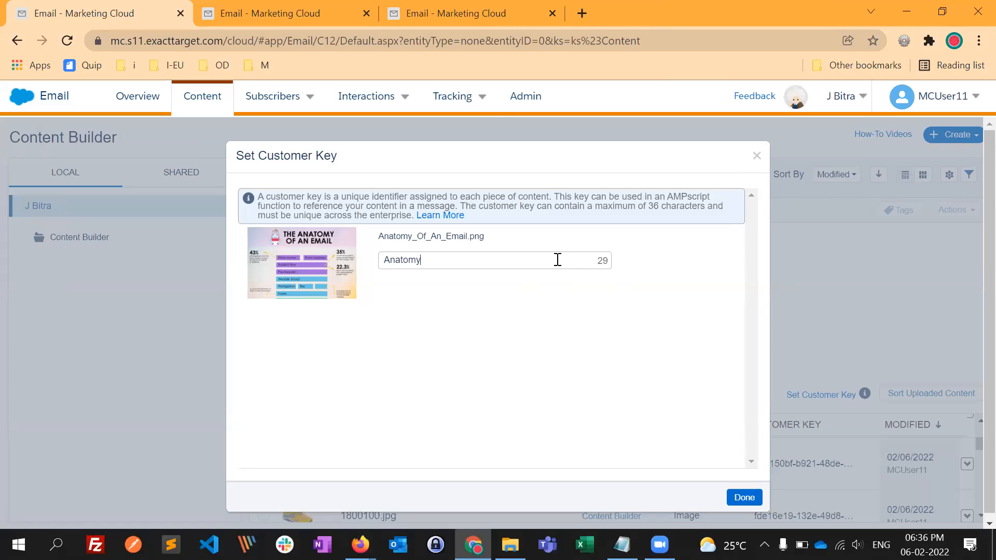
pyautogui.click(744, 498)
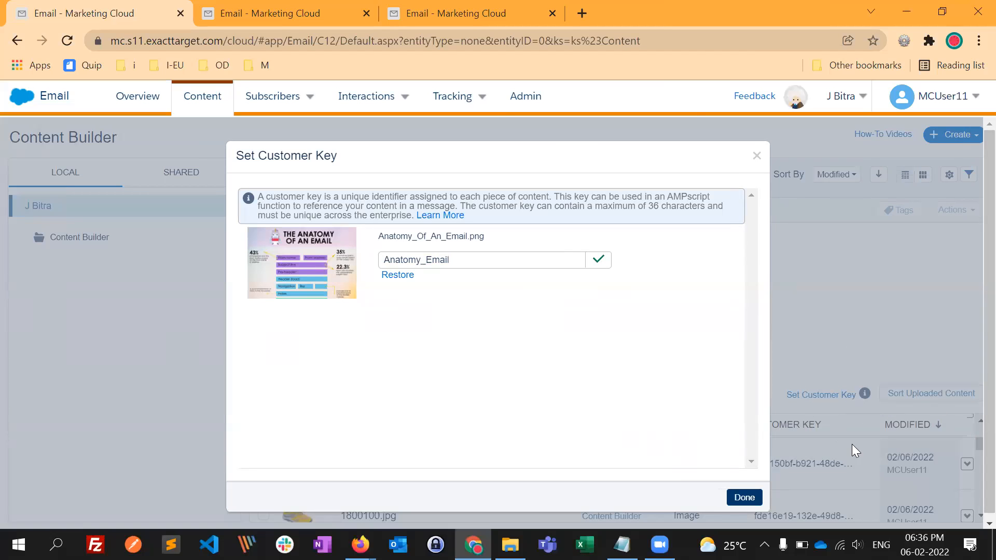
pyautogui.click(745, 498)
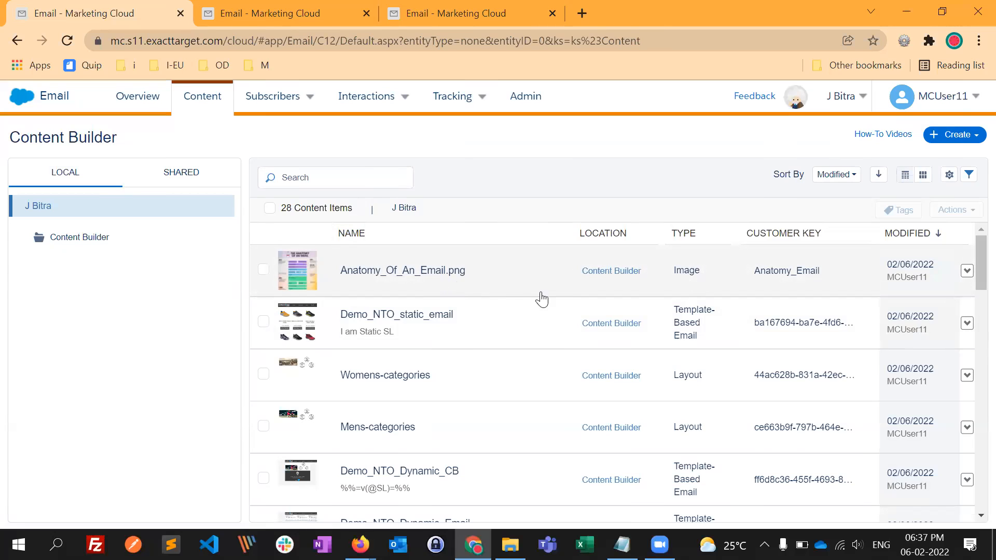
# - Copy the published URL of Anatomy_Of_An_Email.png, open it in a new browser tab, and close that tab
pyautogui.click(966, 274)
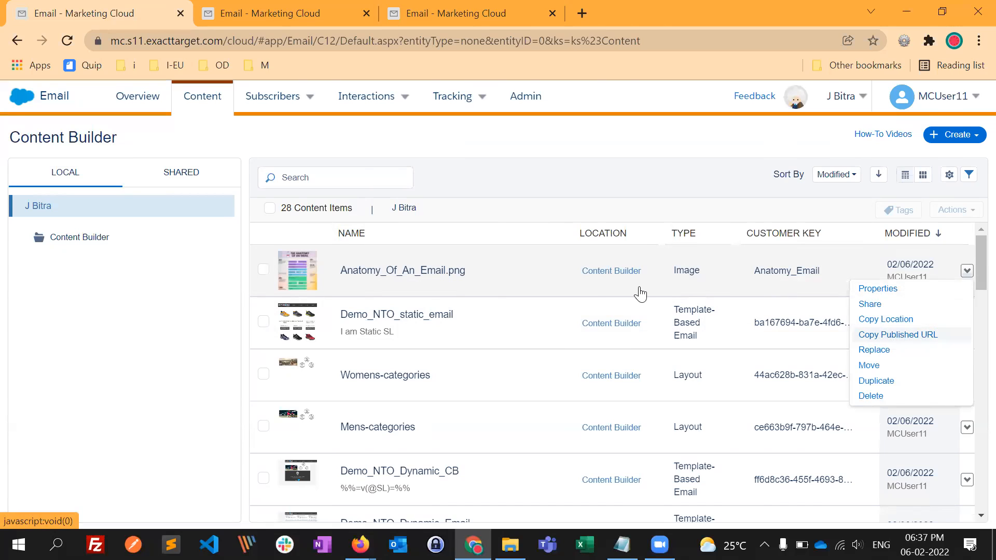
pyautogui.click(905, 334)
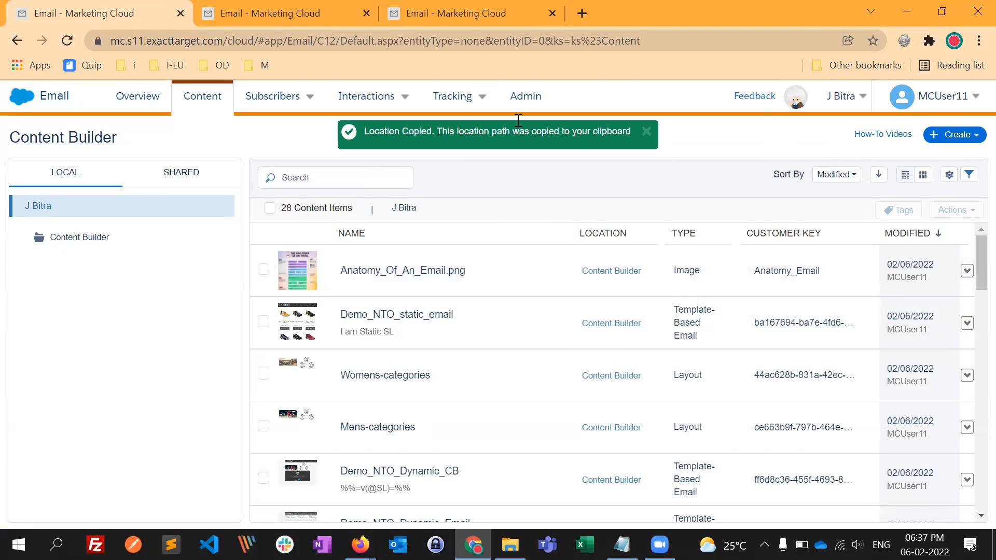
pyautogui.hotkey('ctrl', 't')
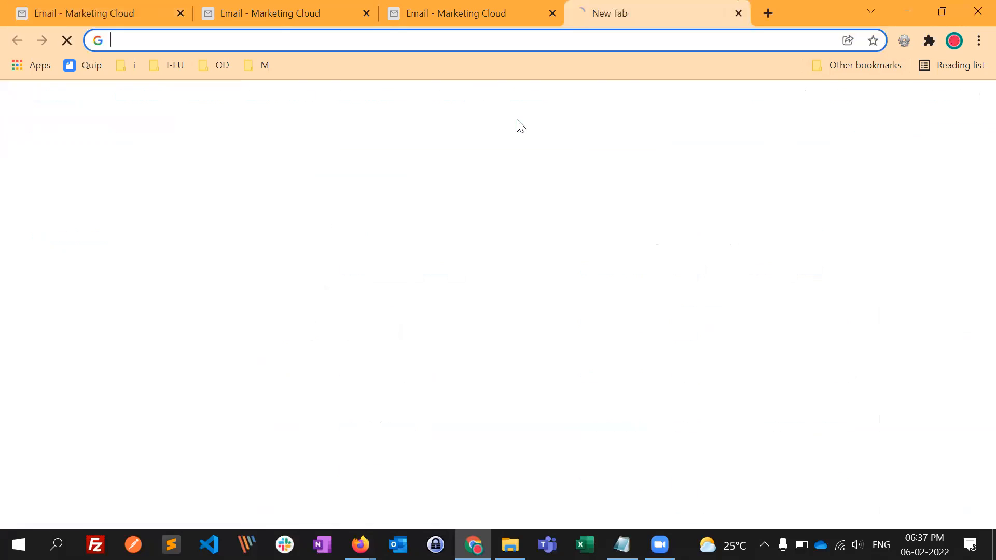
pyautogui.hotkey('ctrl', 'v')
pyautogui.press('Return')
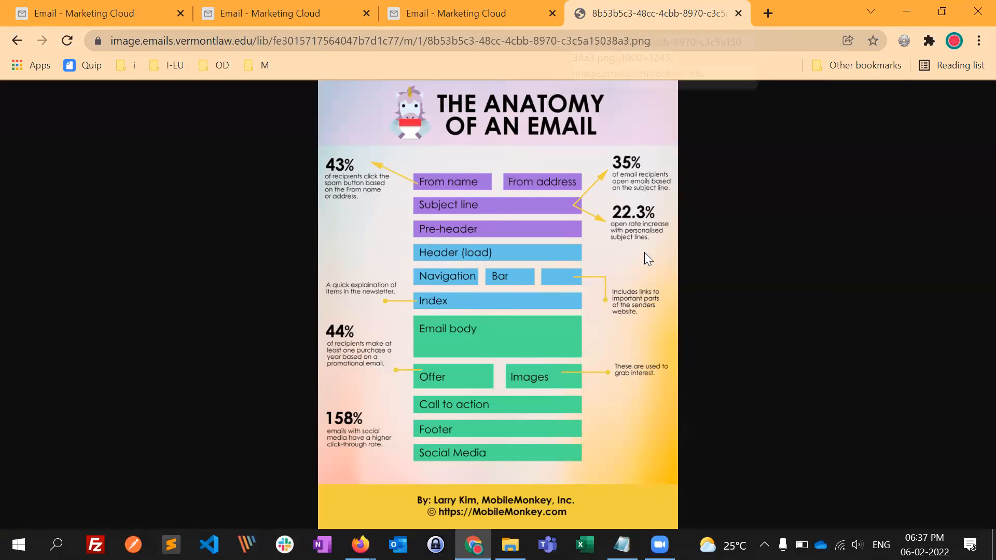
pyautogui.hotkey('ctrl', 'w')
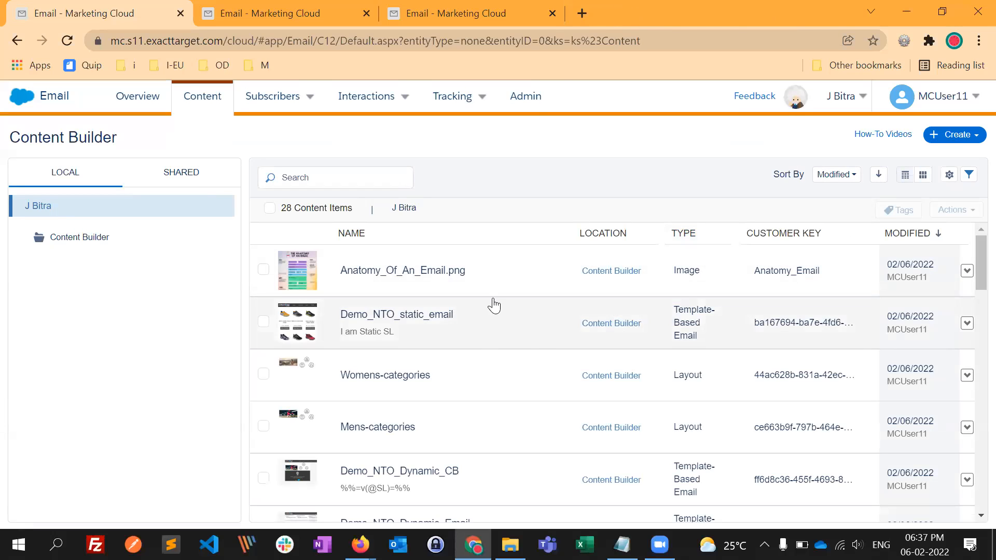
# - Examine the content items list and the creation options for content blocks and uploads
pyautogui.scroll(-3, 516, 407)
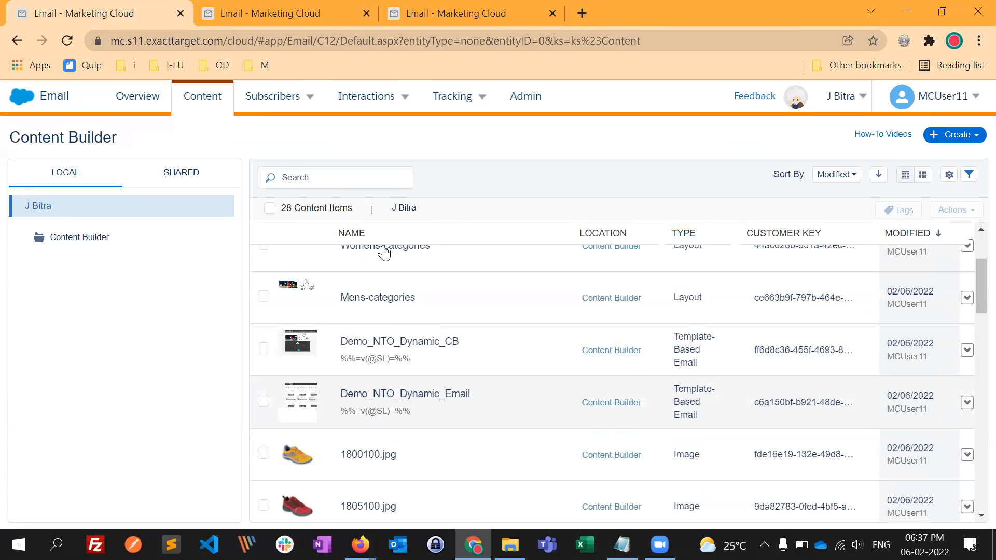
pyautogui.scroll(-4, 393, 317)
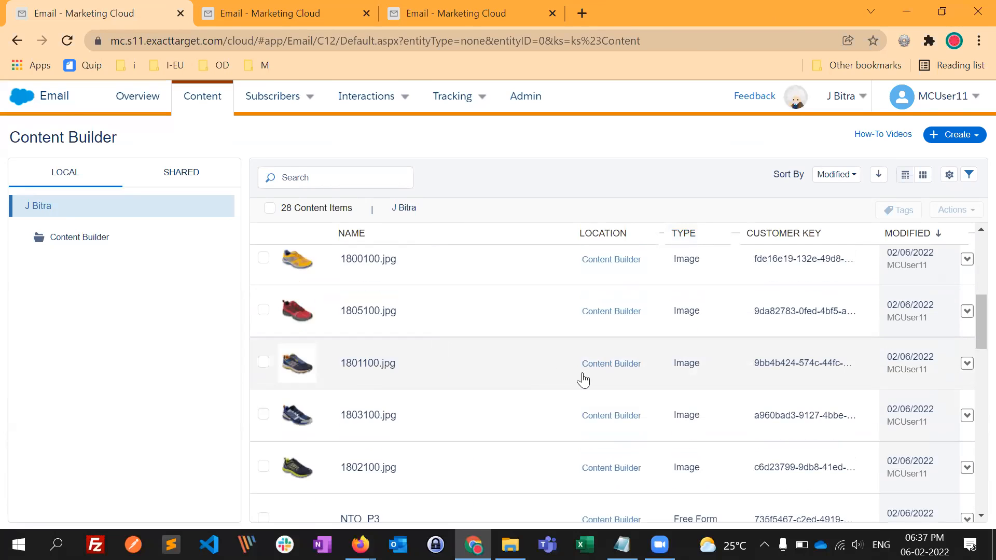
pyautogui.scroll(-1, 462, 349)
pyautogui.scroll(2, 458, 344)
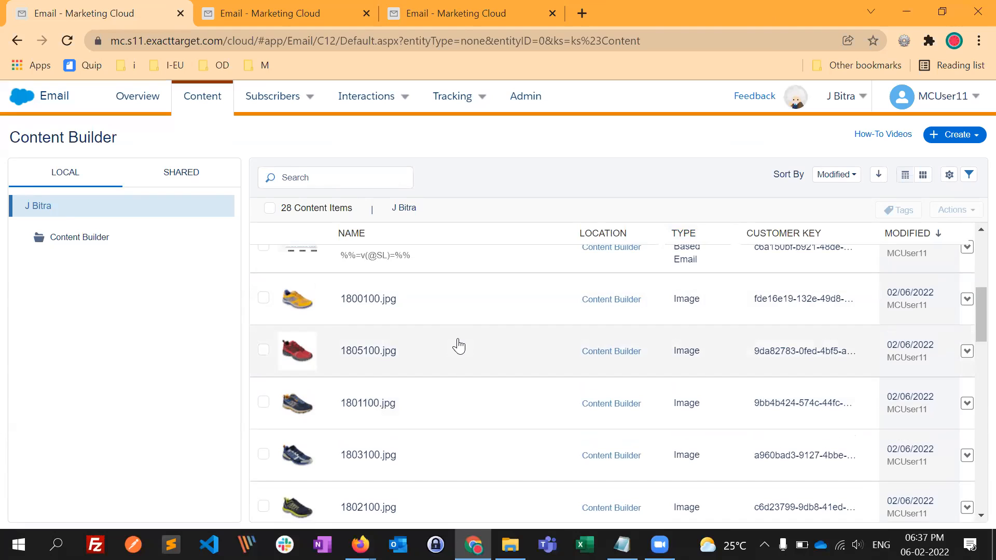
pyautogui.click(961, 136)
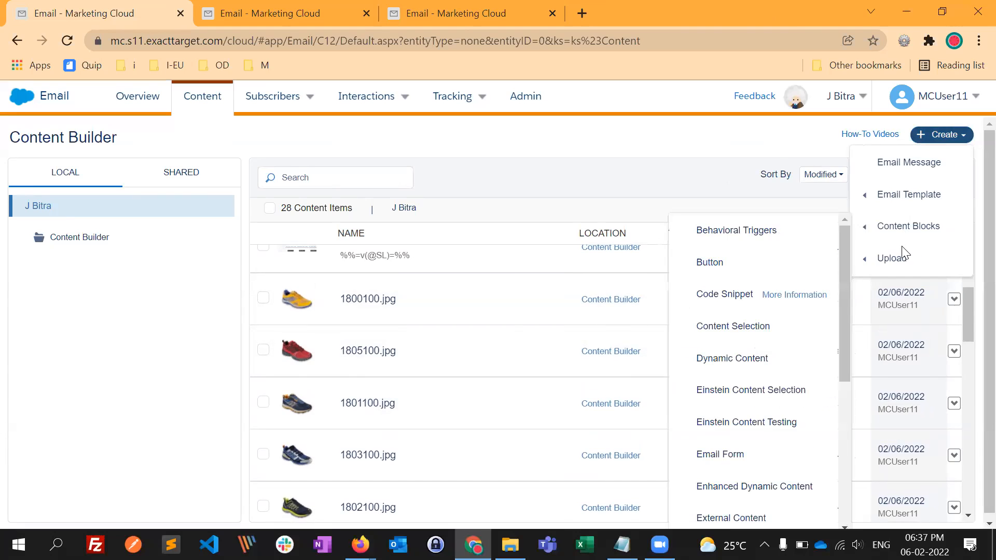
pyautogui.moveTo(915, 264)
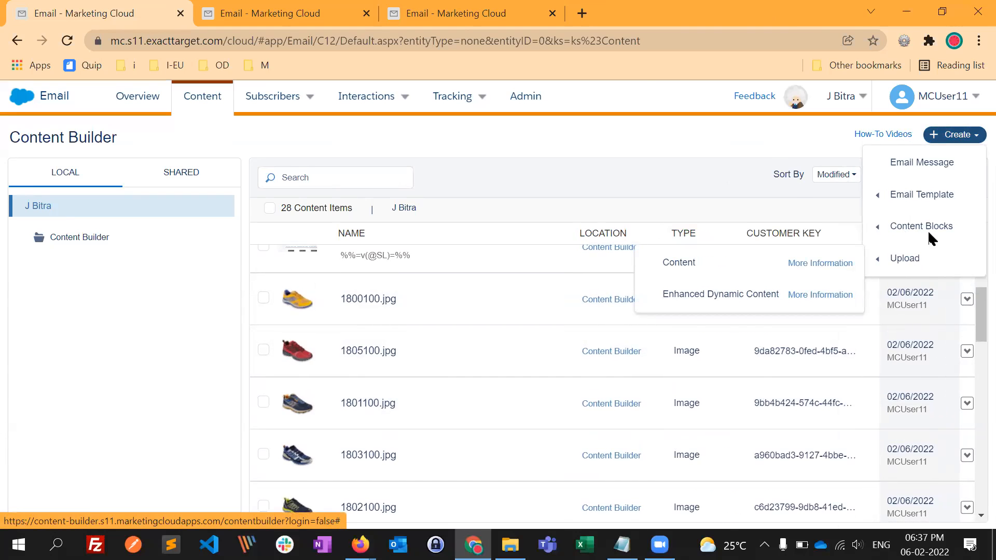
pyautogui.moveTo(930, 228)
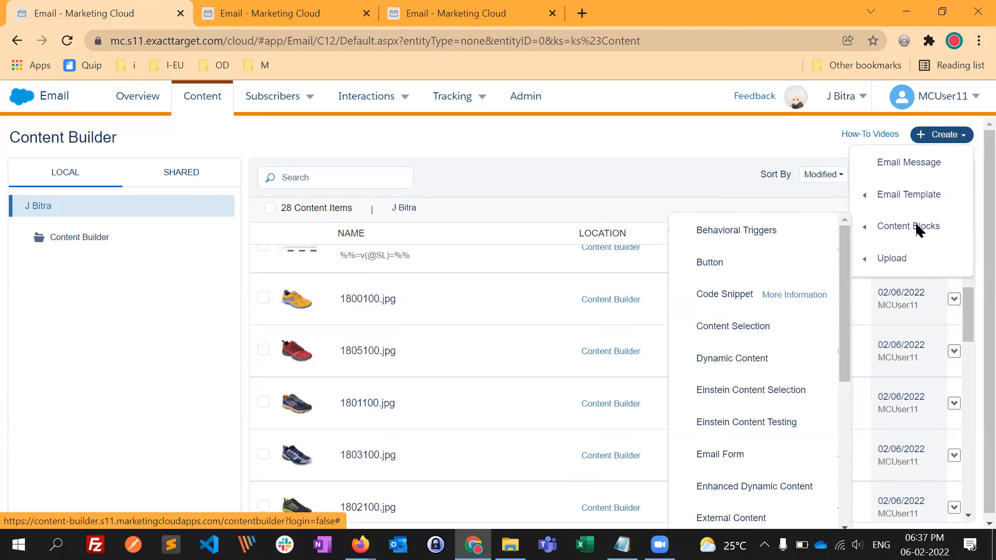
pyautogui.click(627, 172)
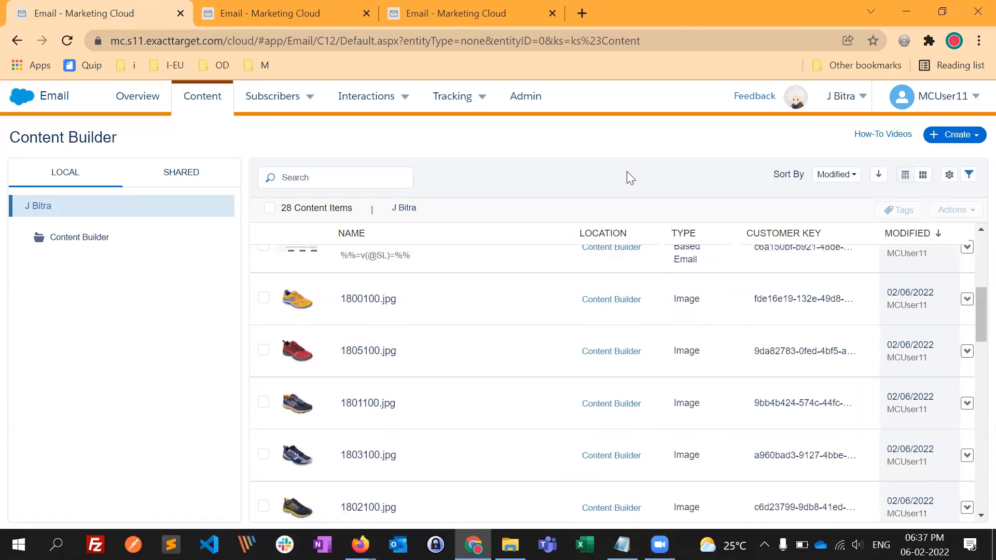
# - Switch to the Responsive Email Template page in Firefox and look over the email's layout
pyautogui.hotkey('alt', 'Tab')
pyautogui.hotkey('alt', 'Tab')
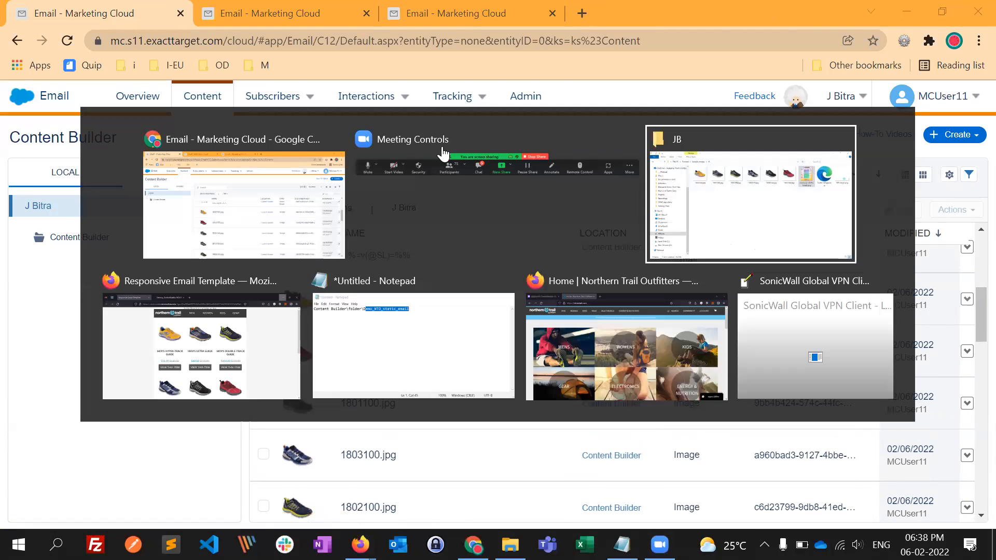
pyautogui.hotkey('alt', 'Tab')
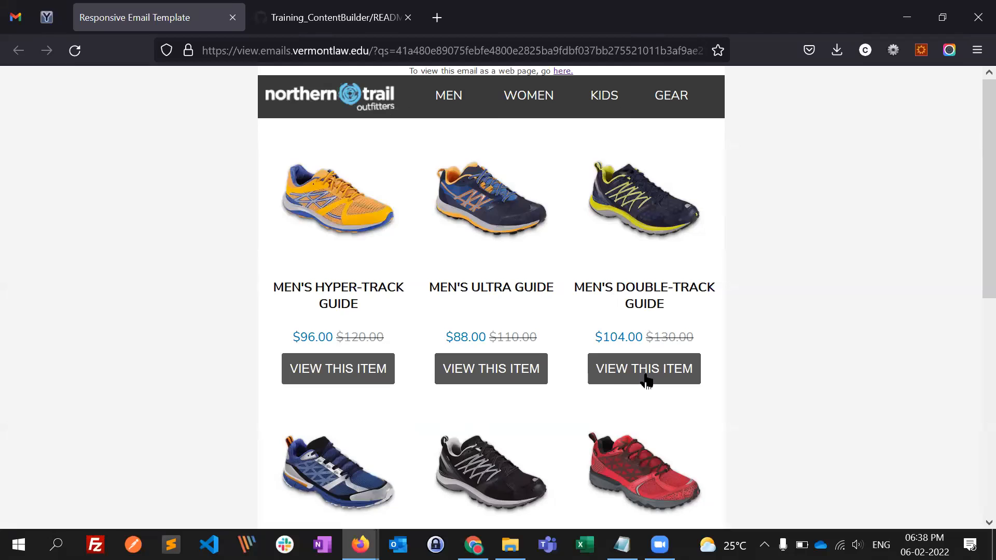
pyautogui.scroll(-2, 646, 376)
pyautogui.scroll(2, 618, 223)
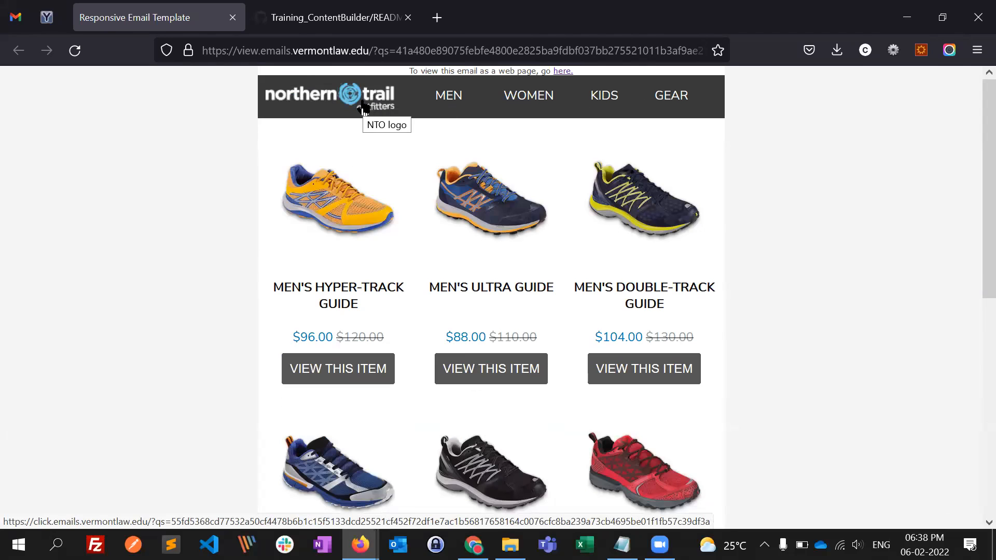
# - Switch back to Content Builder and start creating a Free Form content block
pyautogui.hotkey('alt', 'Tab')
pyautogui.click(947, 136)
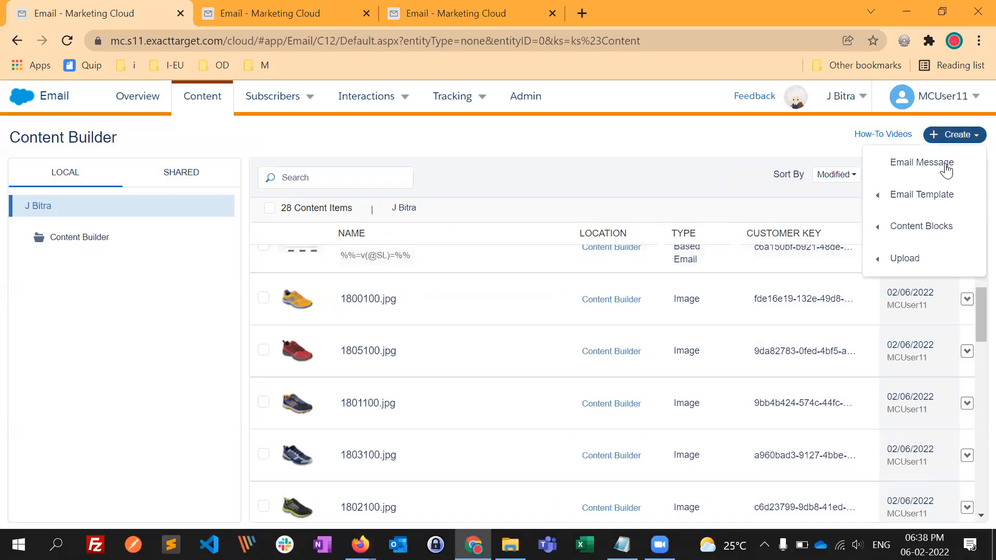
pyautogui.moveTo(927, 239)
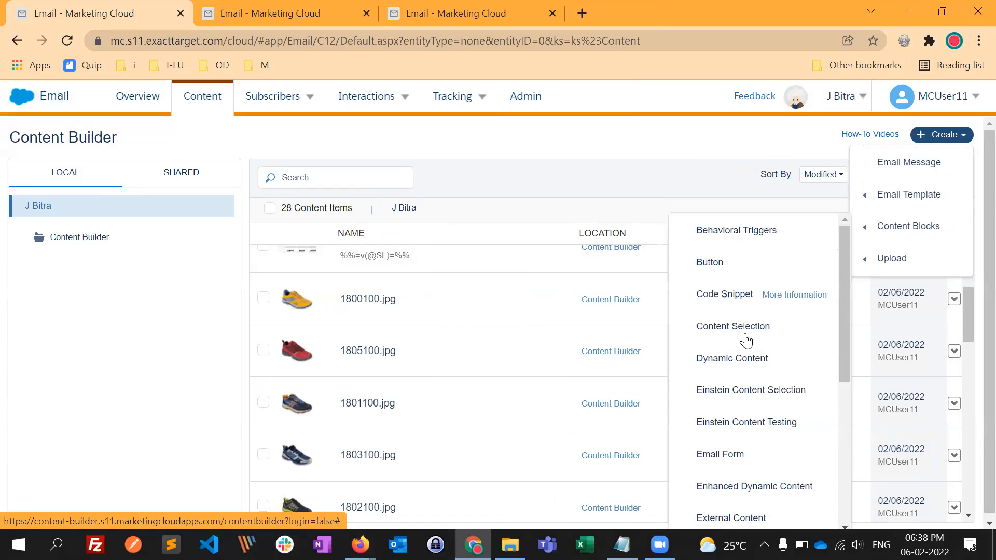
pyautogui.scroll(-3, 783, 345)
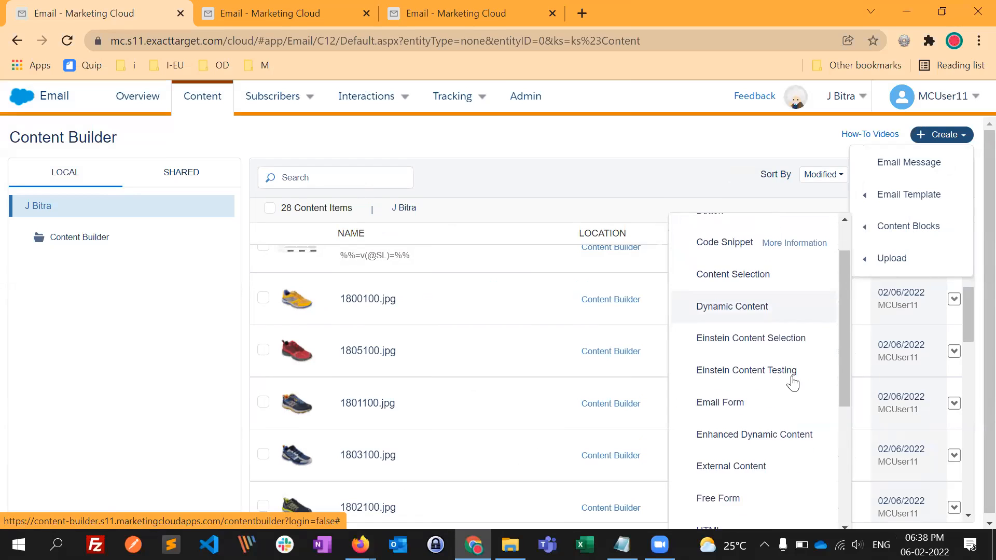
pyautogui.scroll(-4, 771, 280)
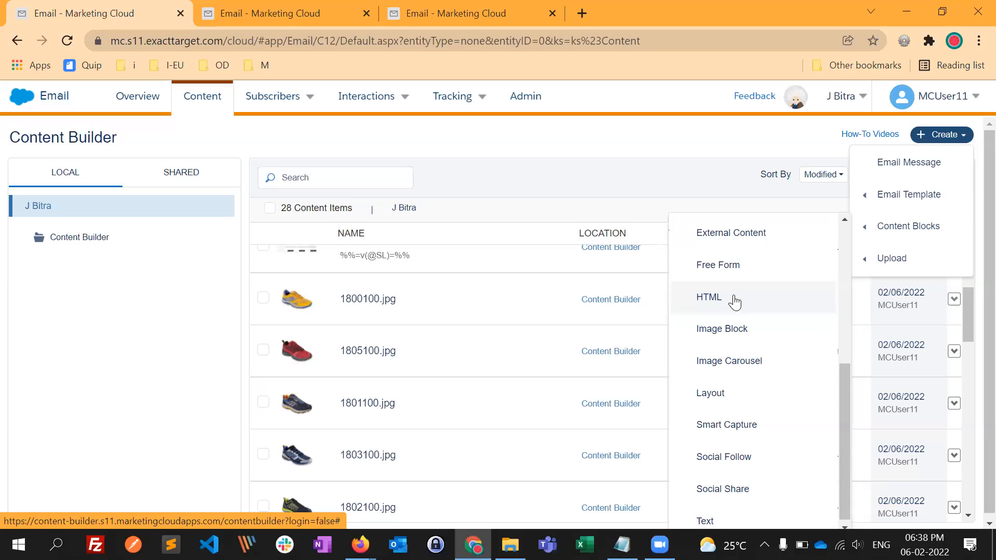
pyautogui.click(724, 268)
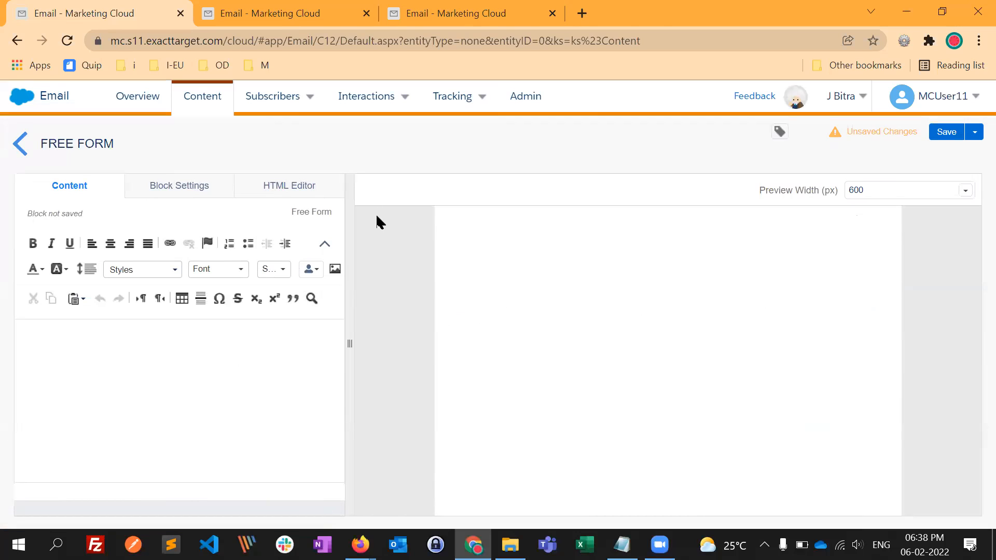
# - View the Free Form block's HTML editor and return to its content editor
pyautogui.click(303, 194)
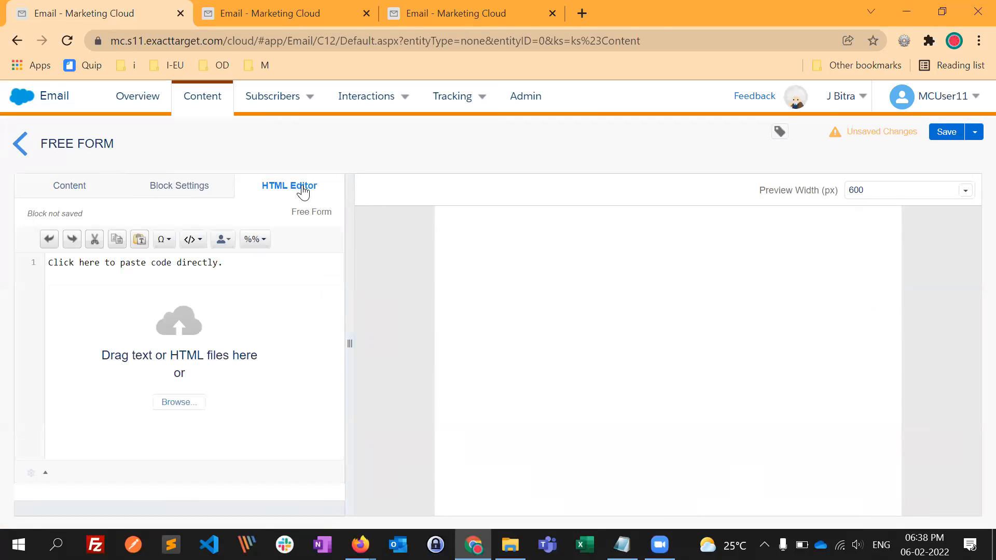
pyautogui.click(86, 194)
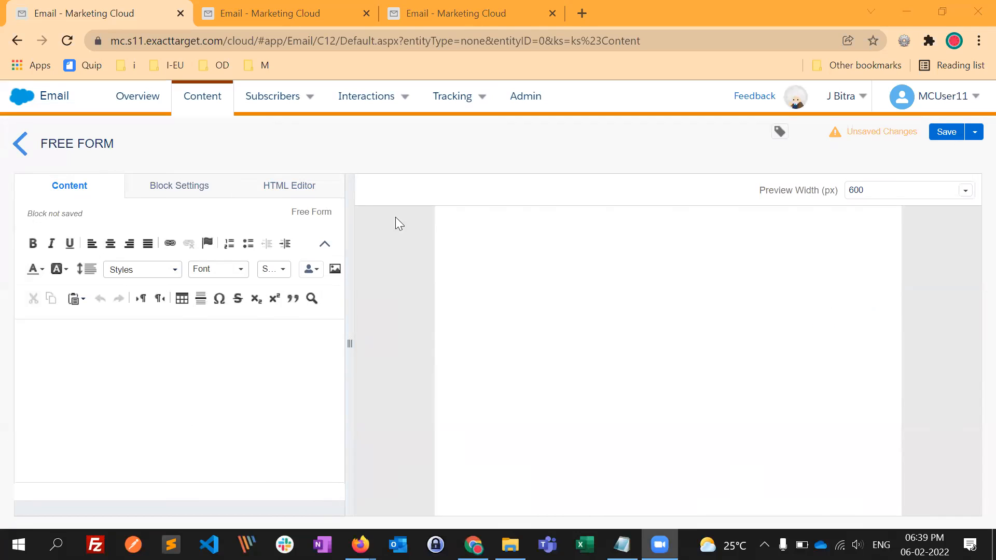
pyautogui.click(603, 311)
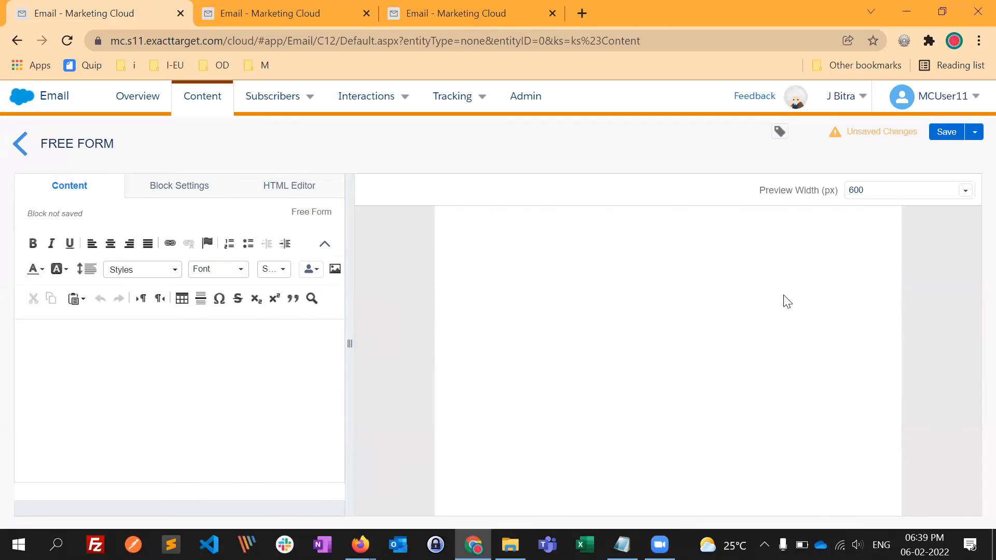
# - Check the Responsive Email Template page in Firefox, and exit the Free Form block without saving
pyautogui.hotkey('alt', 'Tab')
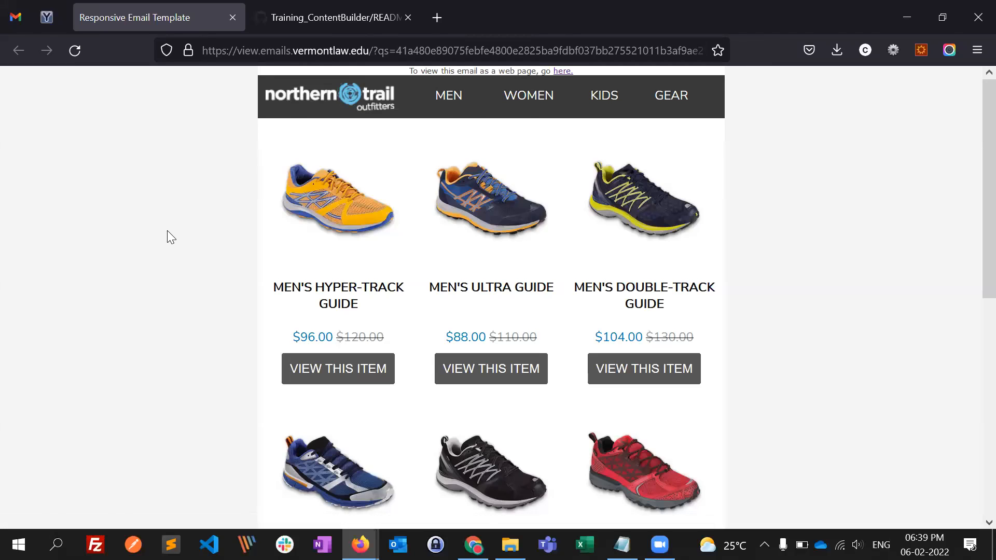
pyautogui.hotkey('alt', 'Tab')
pyautogui.click(20, 143)
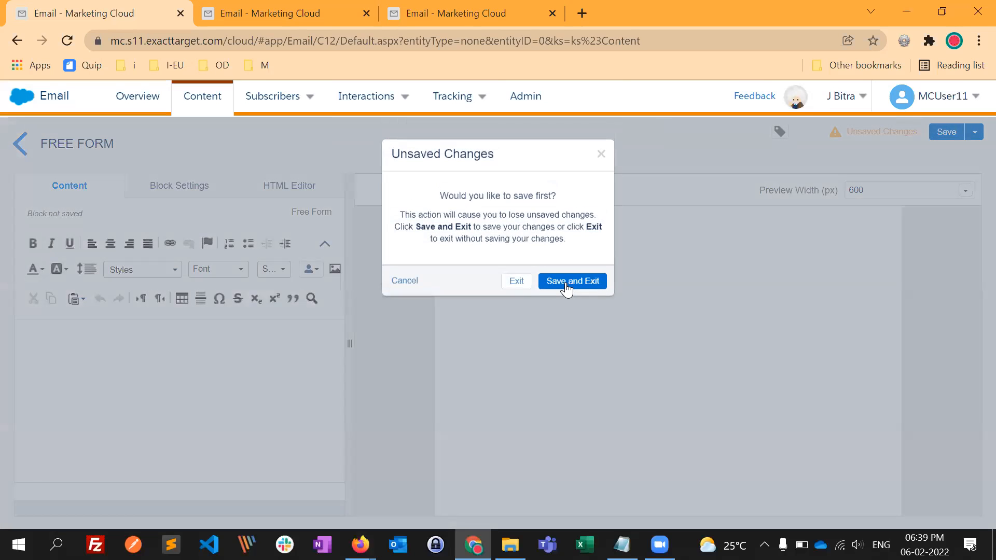
pyautogui.click(526, 285)
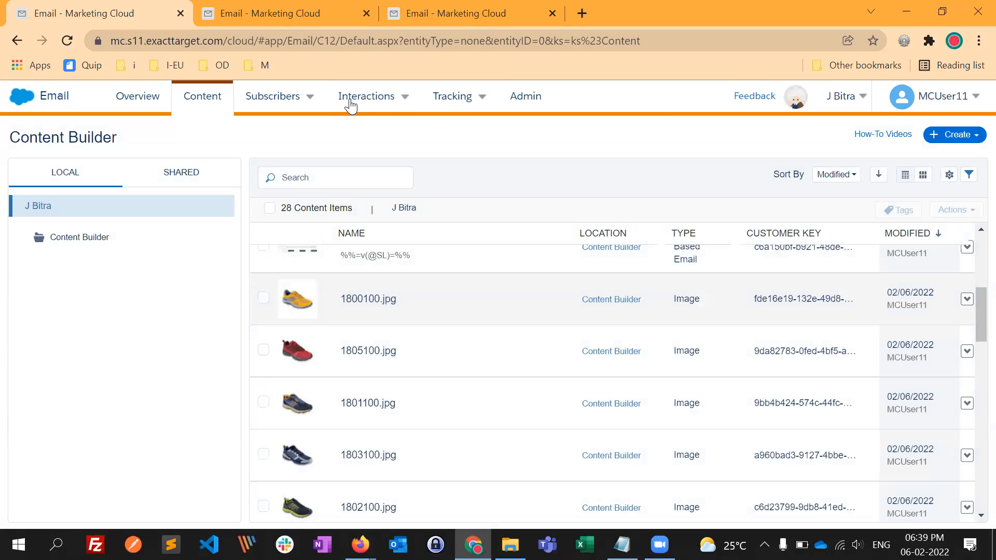
# - Outline the block-level elements of the Responsive Email Template page in Firefox
pyautogui.hotkey('alt', 'Tab')
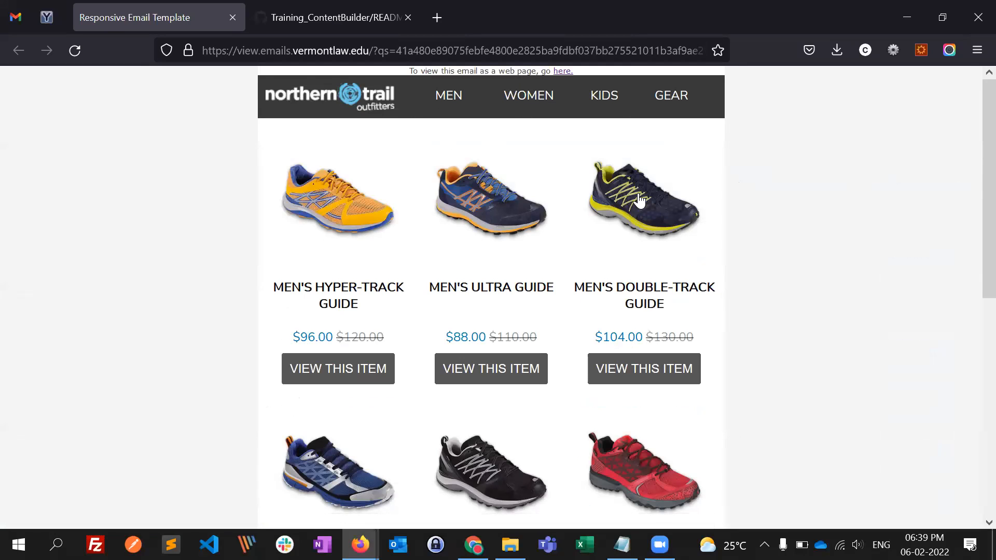
pyautogui.click(893, 50)
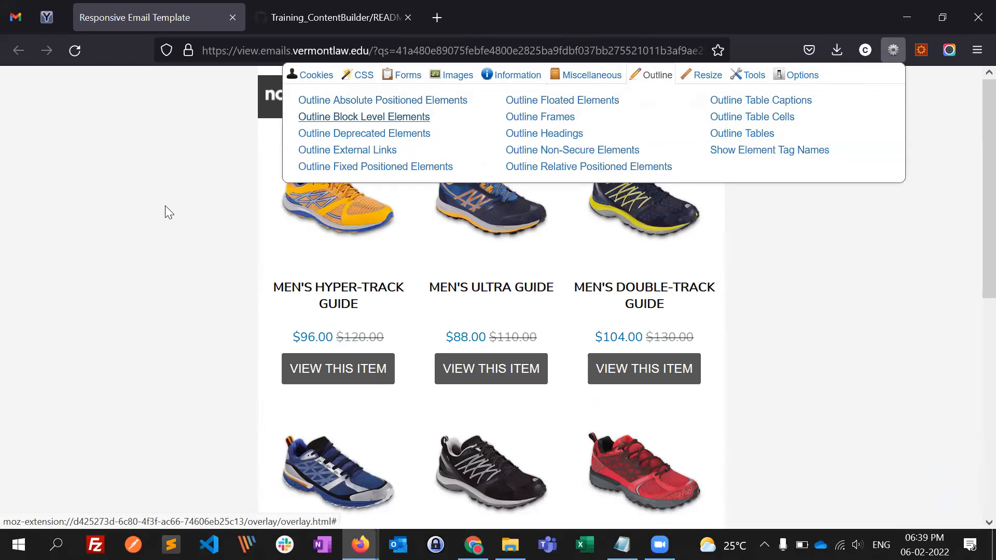
pyautogui.click(389, 118)
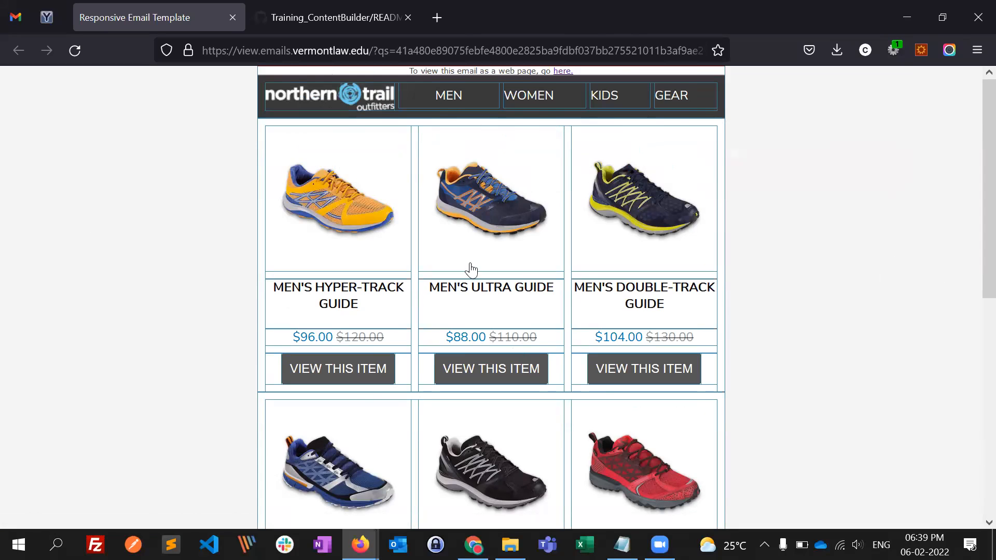
# - Switch back to Content Builder and start creating a Layout content block
pyautogui.hotkey('alt', 'Tab')
pyautogui.click(968, 138)
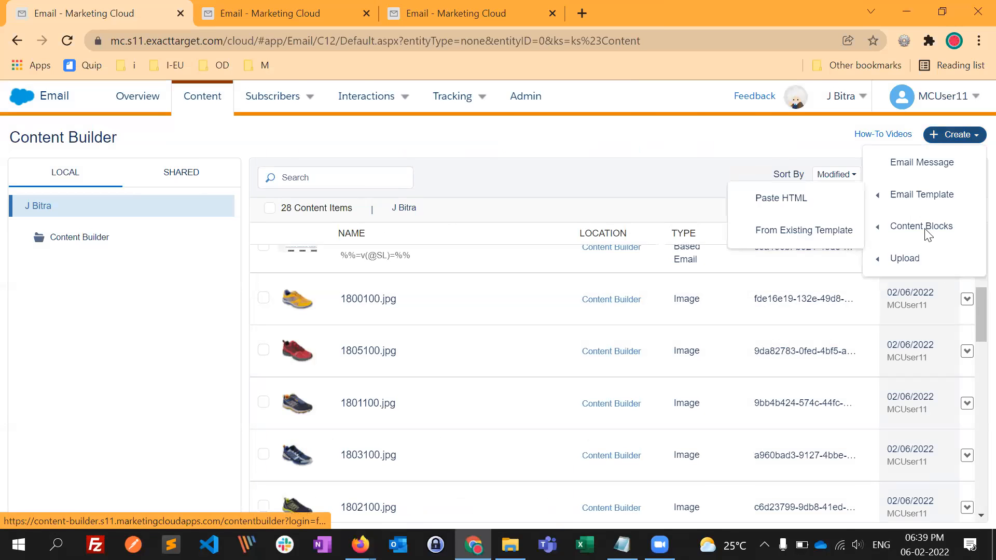
pyautogui.moveTo(928, 234)
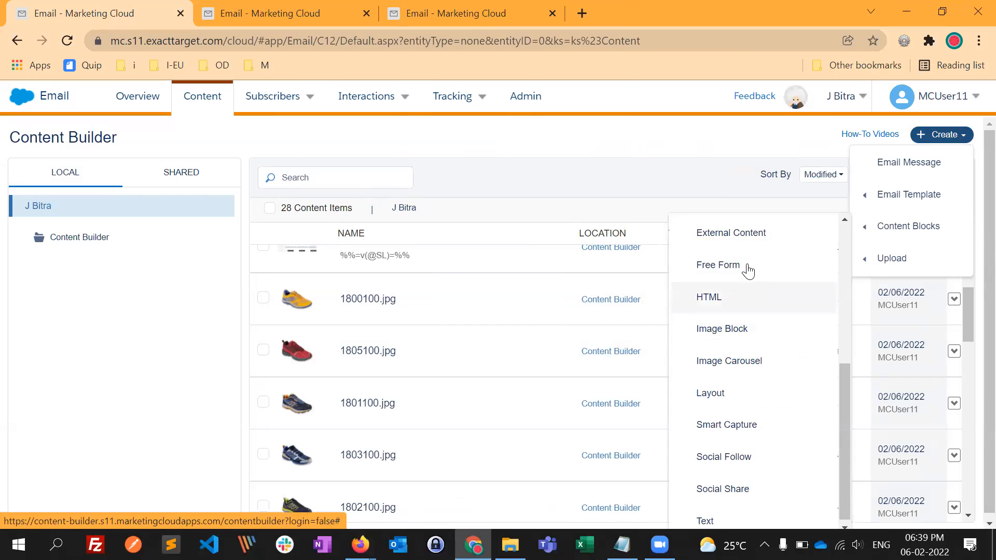
pyautogui.scroll(-1, 752, 462)
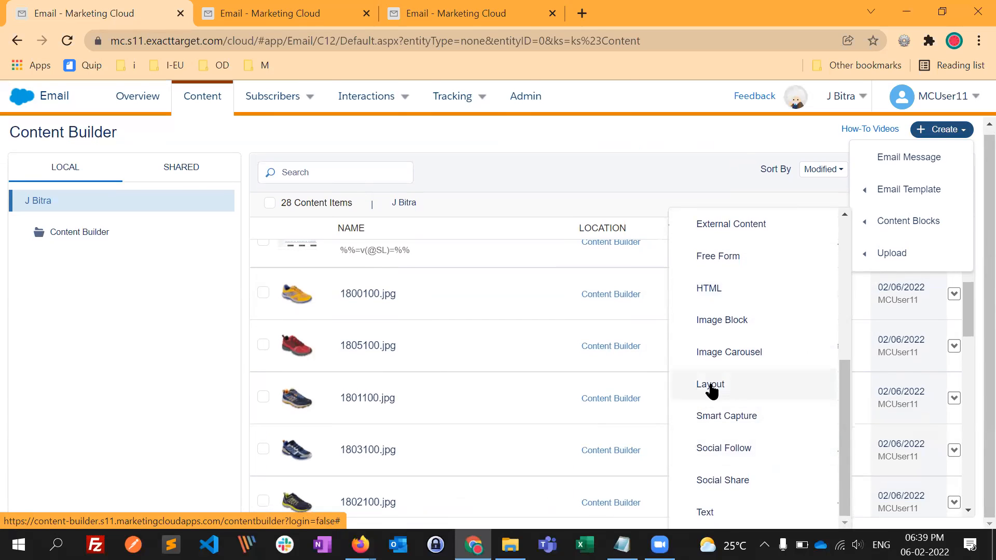
pyautogui.click(717, 386)
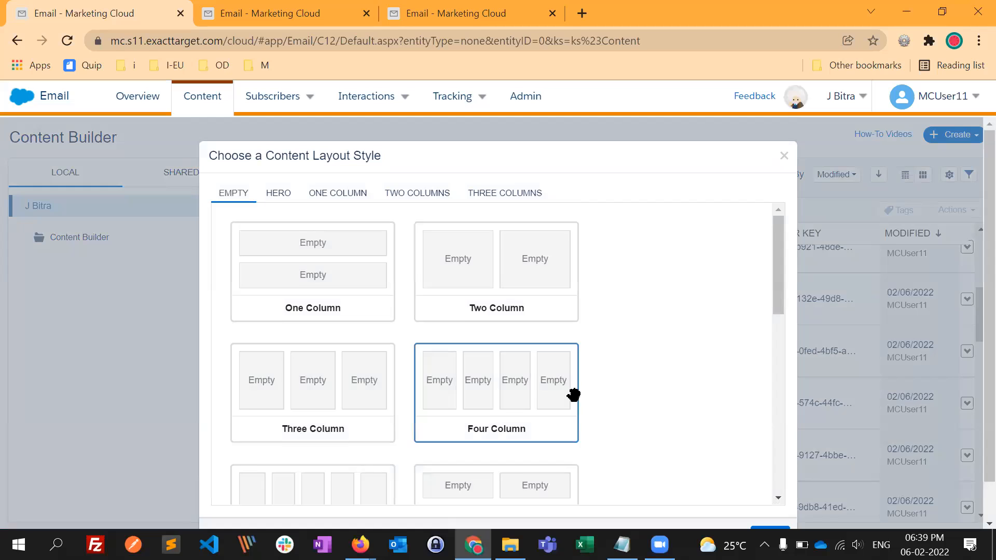
# - Look through the Empty, Hero, One Column, Two Columns and Three Columns categories of content layout styles
pyautogui.scroll(-7, 573, 395)
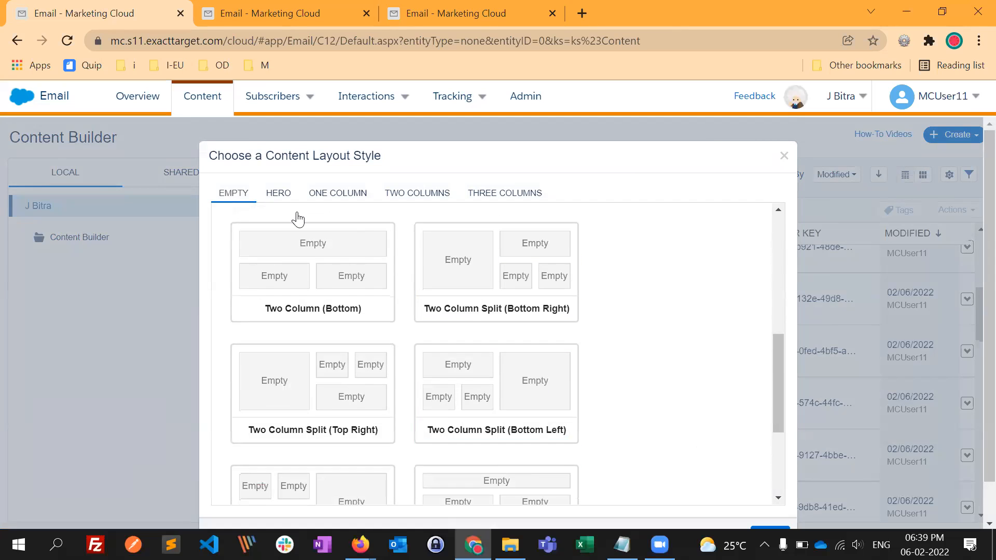
pyautogui.click(279, 193)
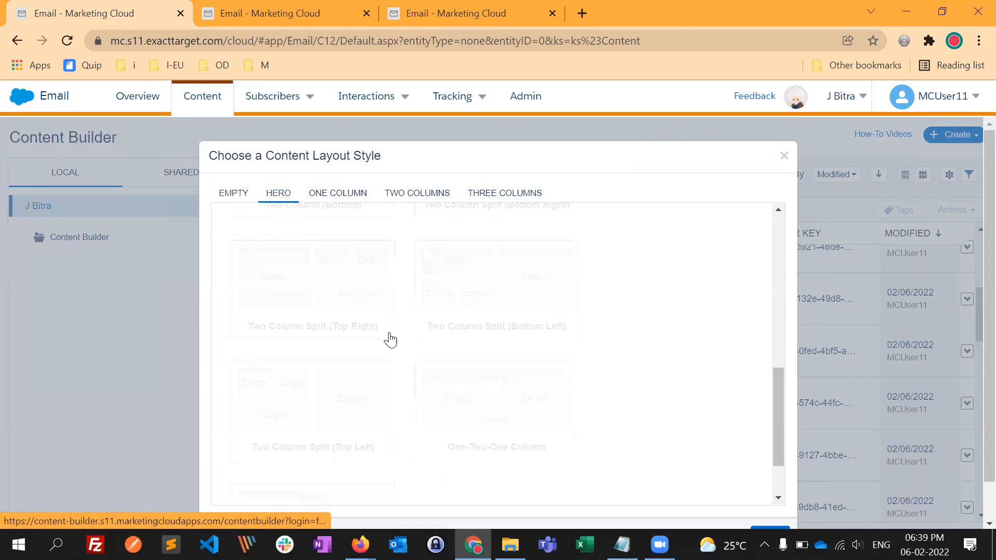
pyautogui.click(344, 202)
pyautogui.click(421, 201)
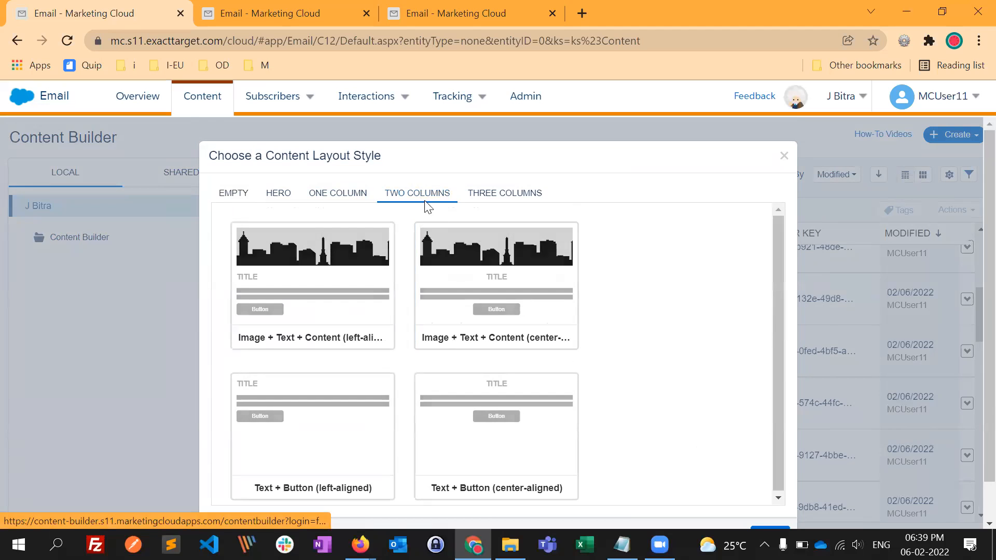
pyautogui.click(504, 202)
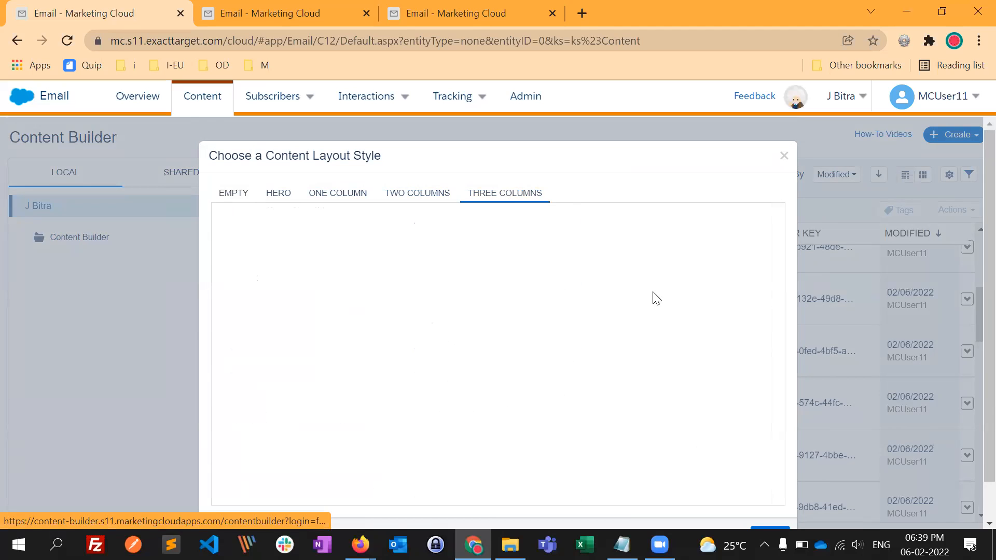
# - Return to the Empty layout styles and examine the available column arrangements
pyautogui.click(242, 199)
pyautogui.scroll(-5, 622, 450)
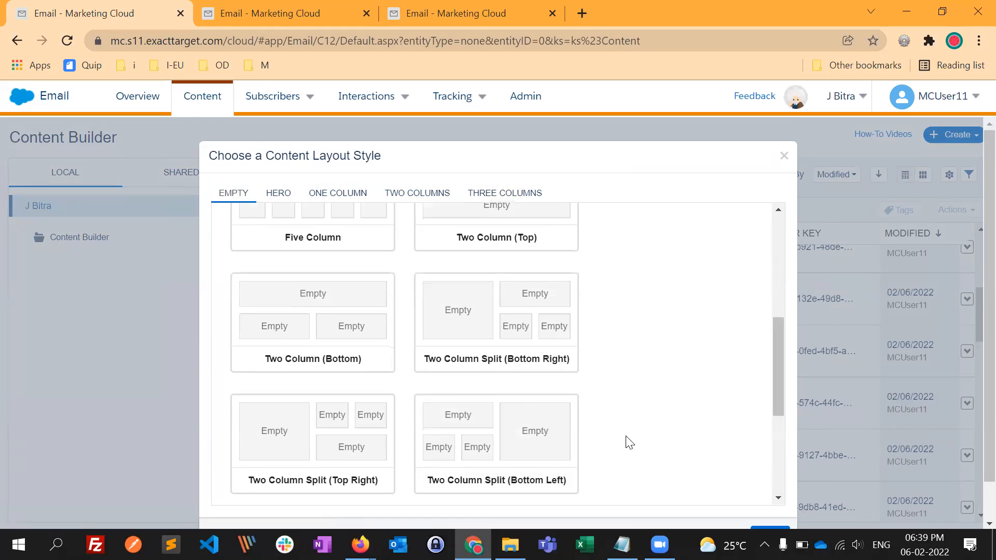
pyautogui.scroll(-5, 623, 441)
pyautogui.scroll(3, 605, 404)
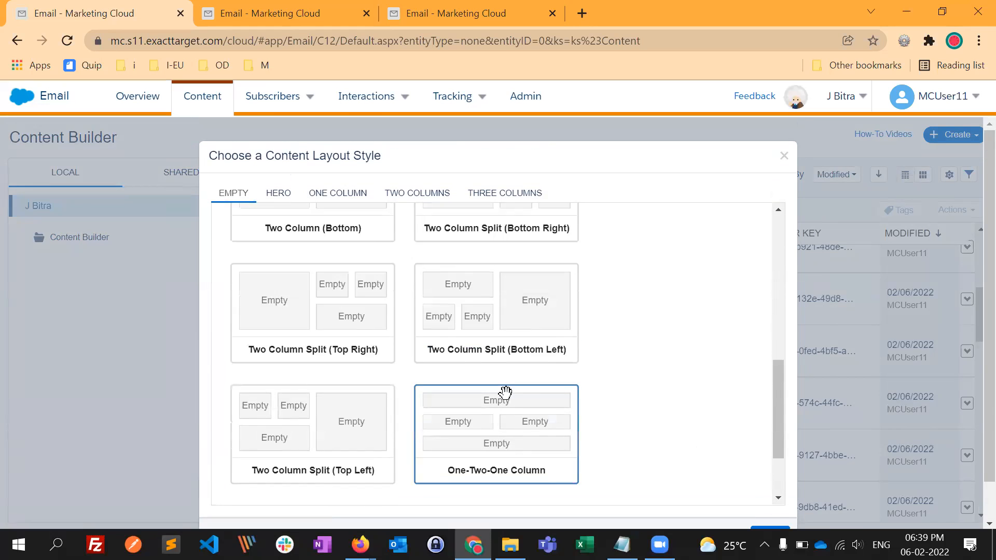
pyautogui.scroll(10, 507, 396)
pyautogui.scroll(-2, 476, 429)
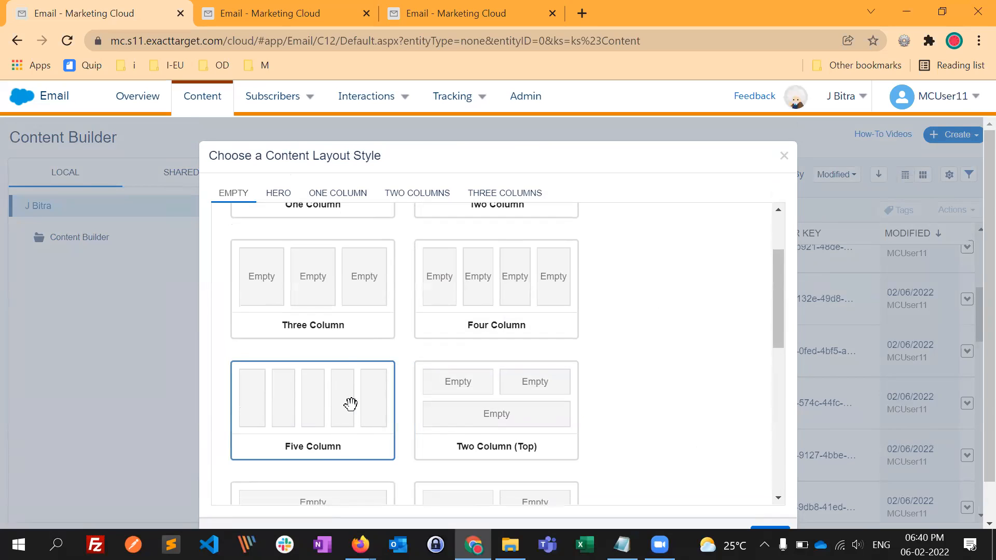
pyautogui.scroll(1, 394, 265)
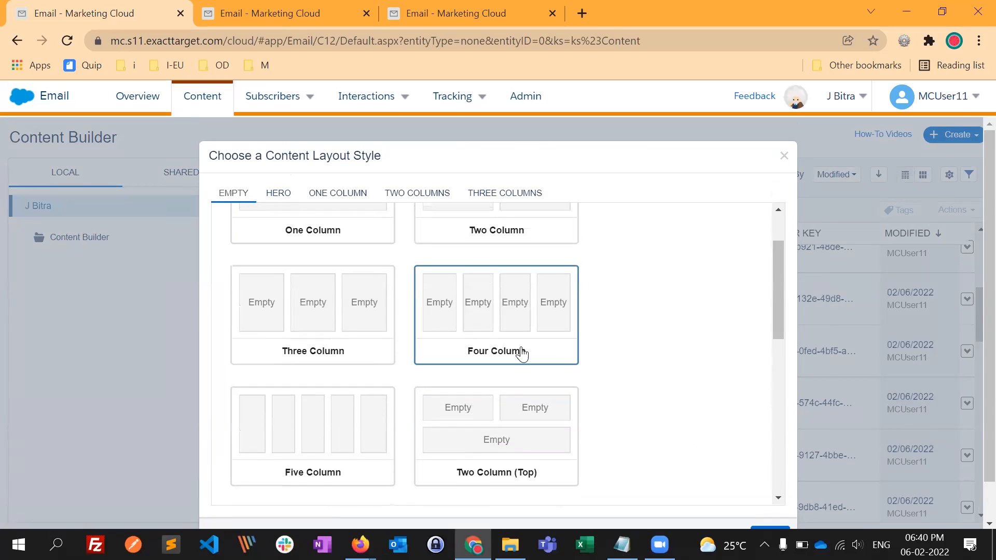
pyautogui.scroll(1, 311, 218)
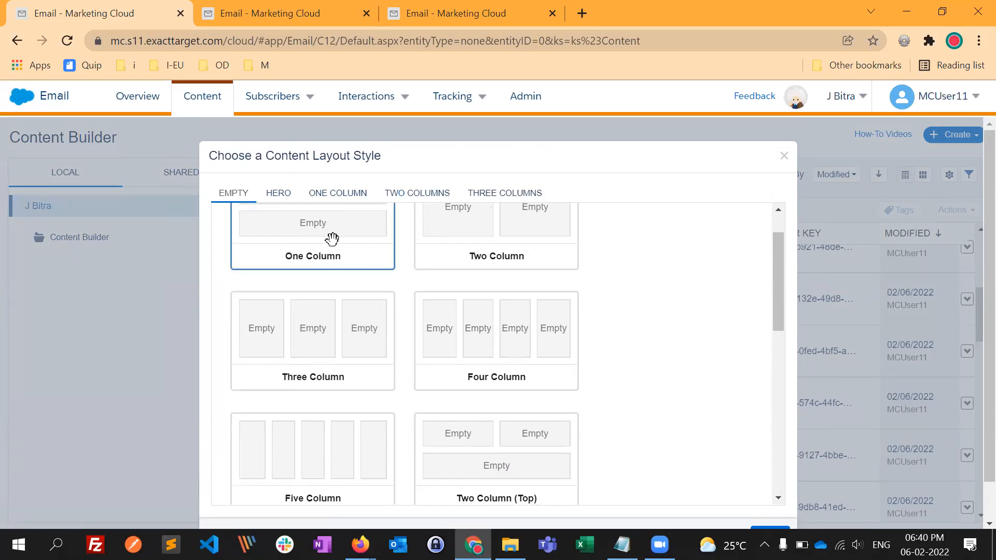
pyautogui.scroll(2, 514, 387)
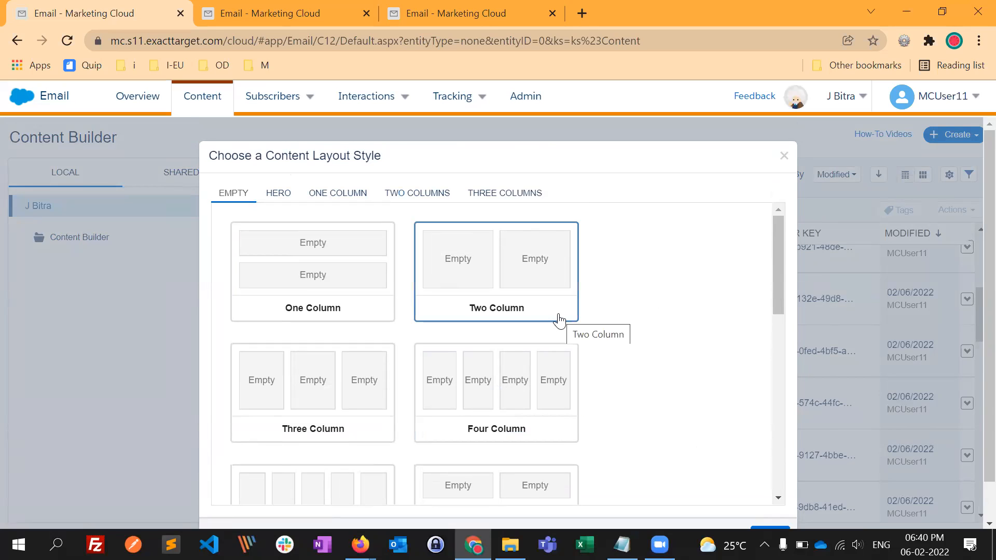
pyautogui.scroll(-5, 405, 395)
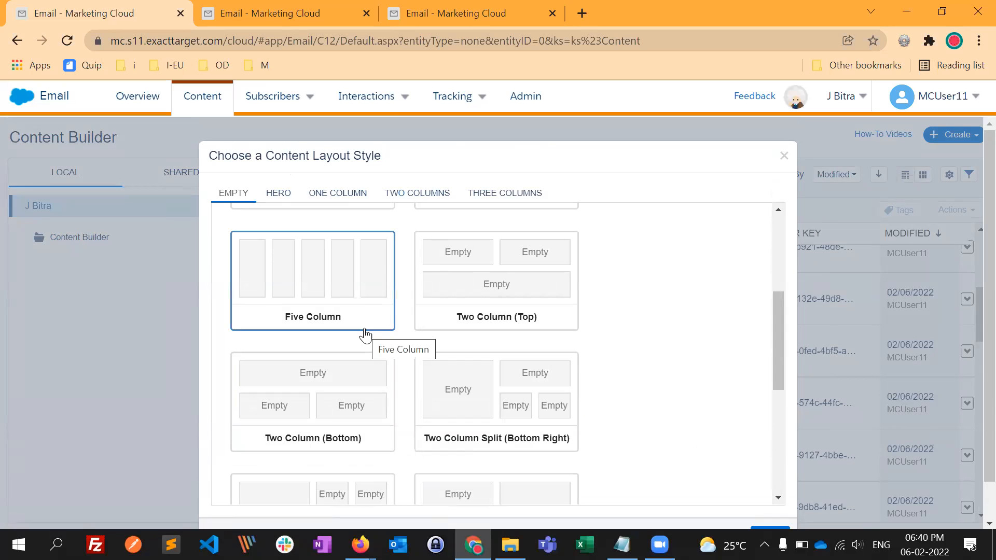
# - Choose the empty Five Column style for the layout block and confirm it
pyautogui.click(331, 276)
pyautogui.scroll(-6, 669, 393)
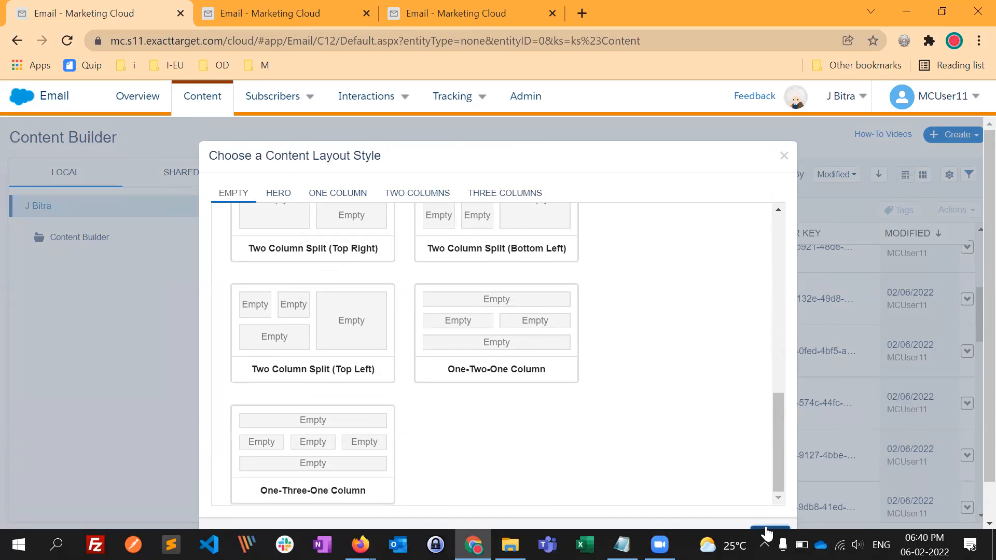
pyautogui.click(767, 532)
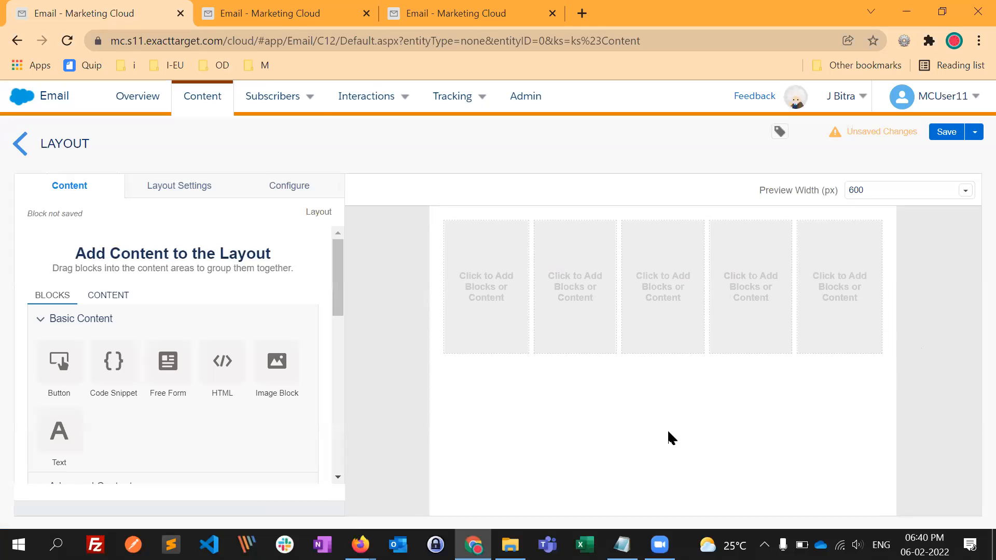
# - Compare the five-column layout with the header of the Responsive Email Template page in Firefox, and return to the layout
pyautogui.hotkey('alt', 'Tab')
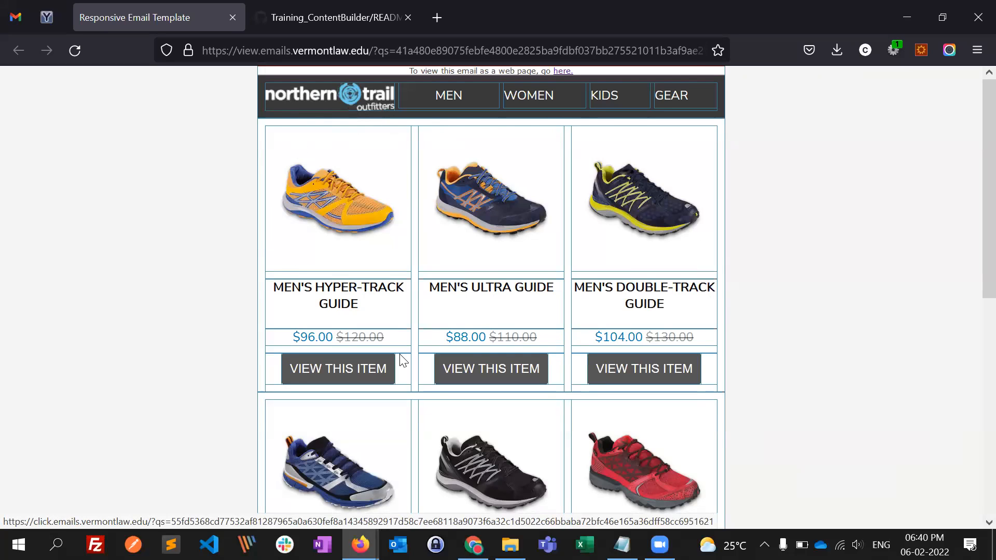
pyautogui.hotkey('alt', 'Tab')
pyautogui.hotkey('alt', 'Tab')
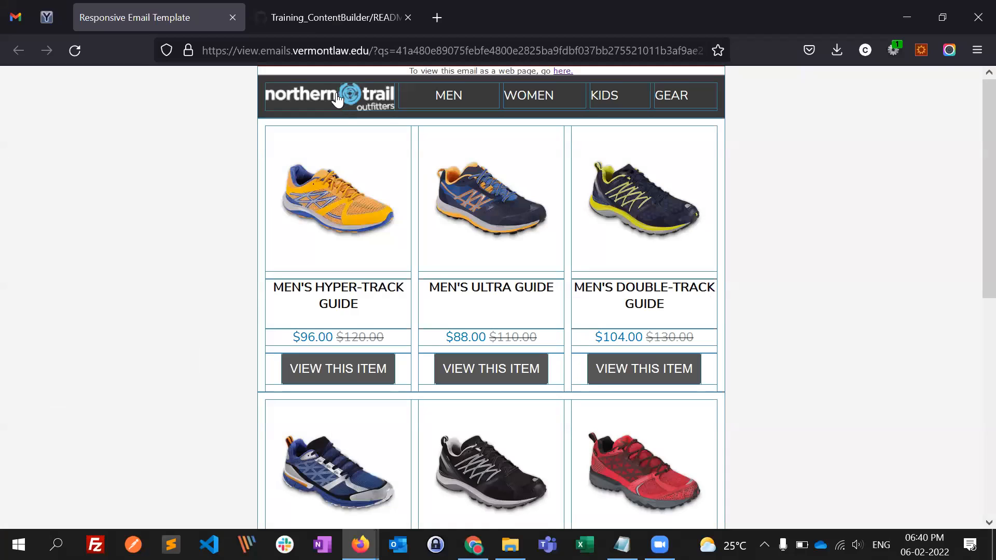
pyautogui.hotkey('alt', 'Tab')
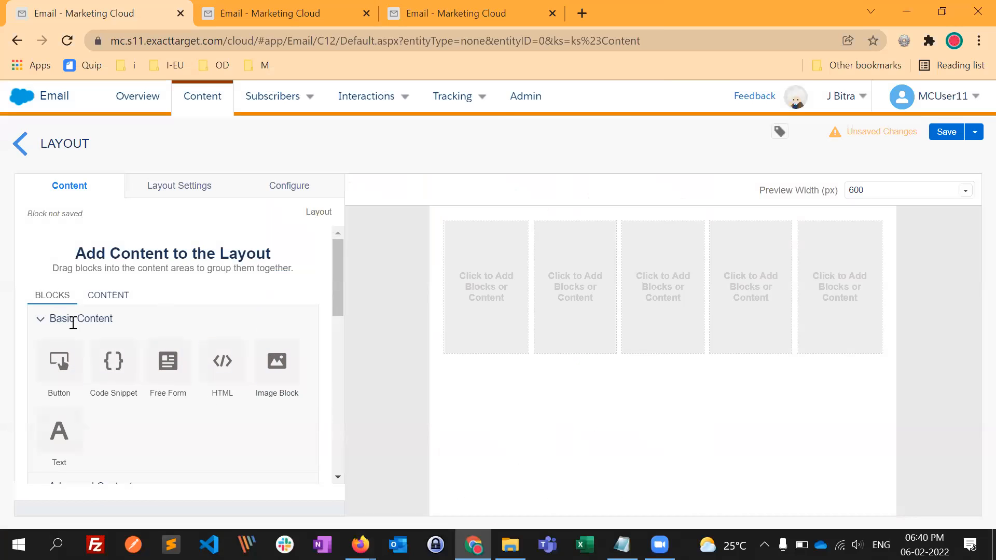
# - Place an Image Block in the layout's first column, reopen it for editing, and check the supported image file types
pyautogui.moveTo(260, 368); pyautogui.dragTo(415, 352)
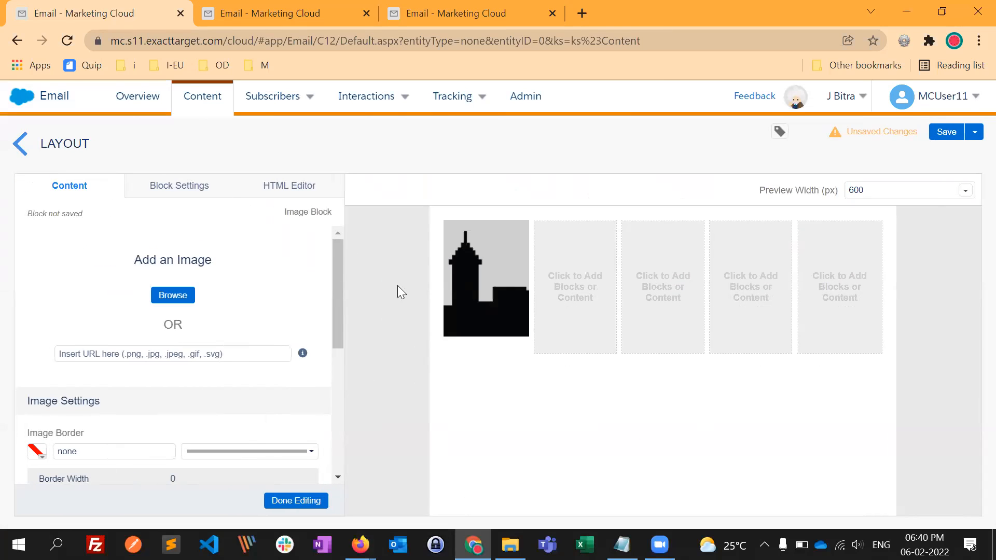
pyautogui.click(296, 504)
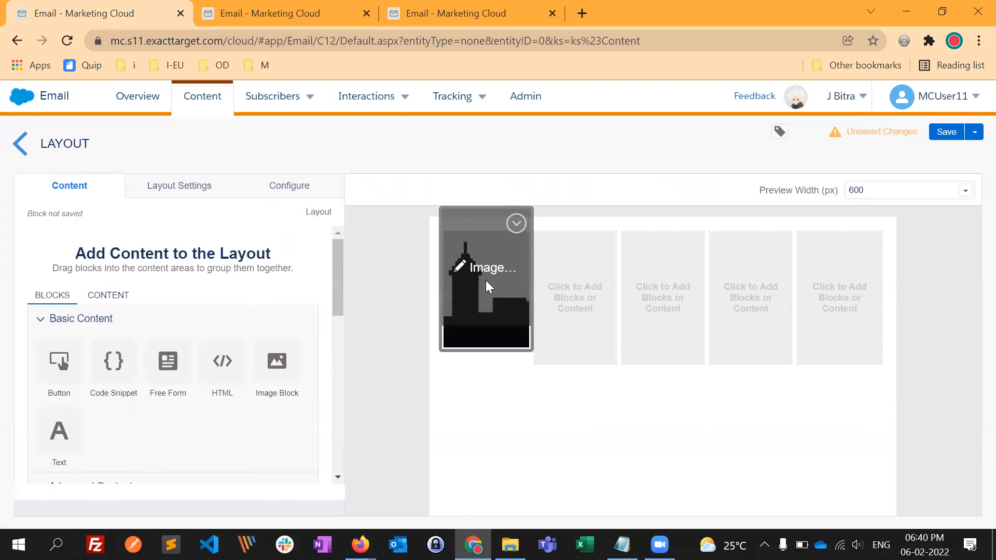
pyautogui.click(494, 319)
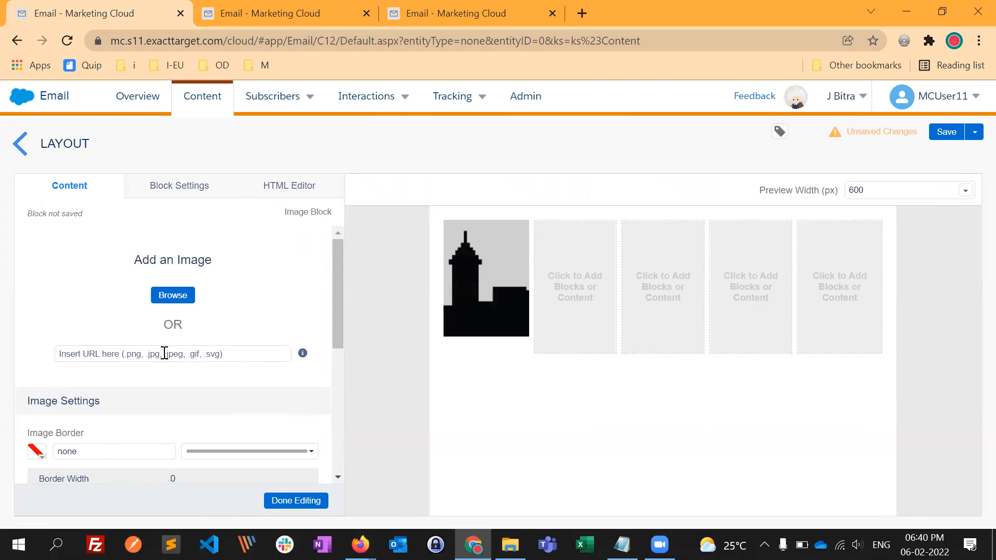
pyautogui.moveTo(305, 357)
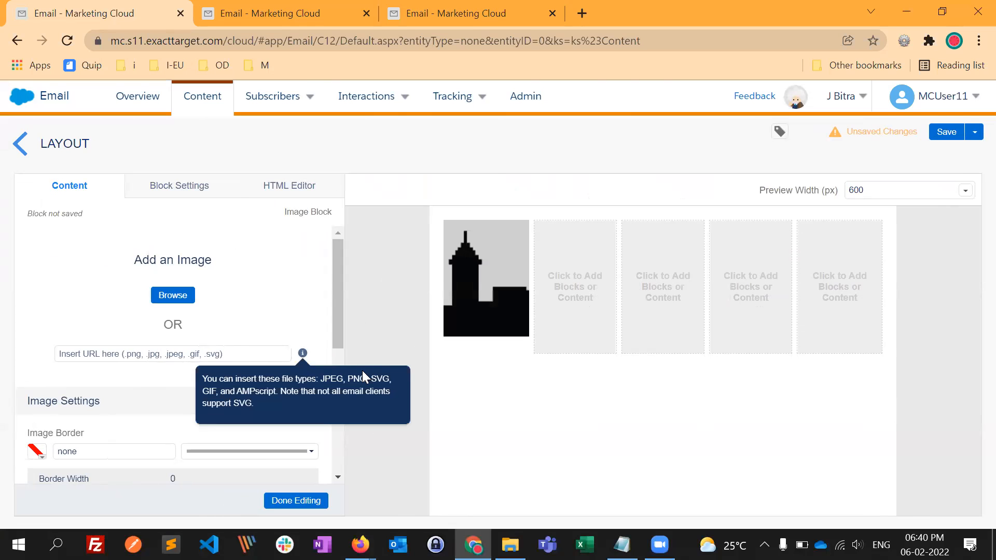
# - Switch to Firefox and open ntoretail.com in a new tab
pyautogui.hotkey('alt', 'Tab')
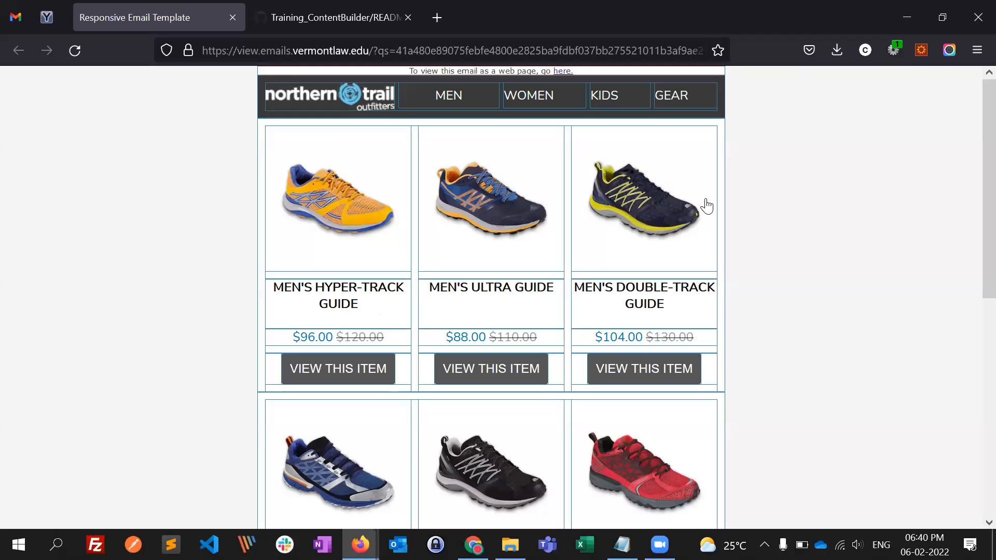
pyautogui.hotkey('ctrl', 't')
pyautogui.write('nto')
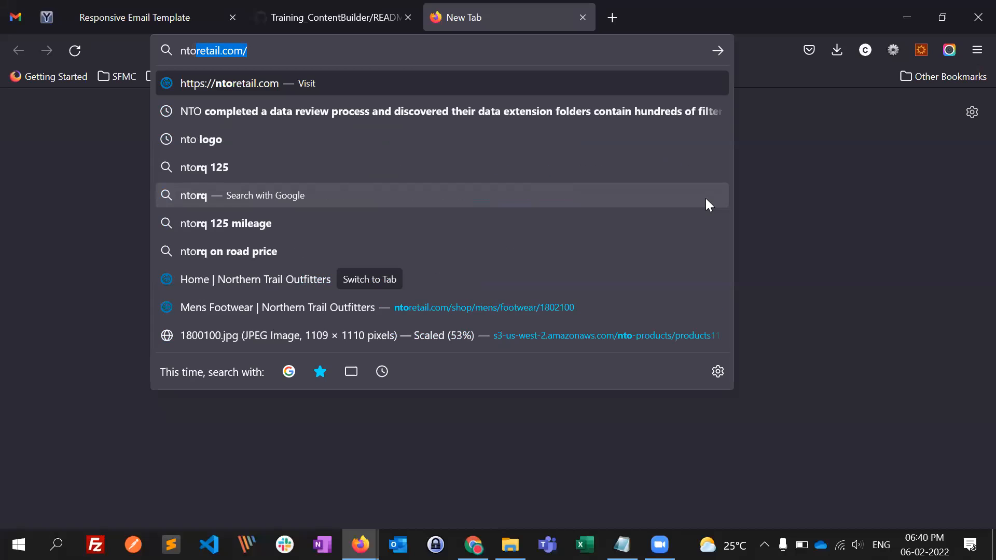
pyautogui.press('Return')
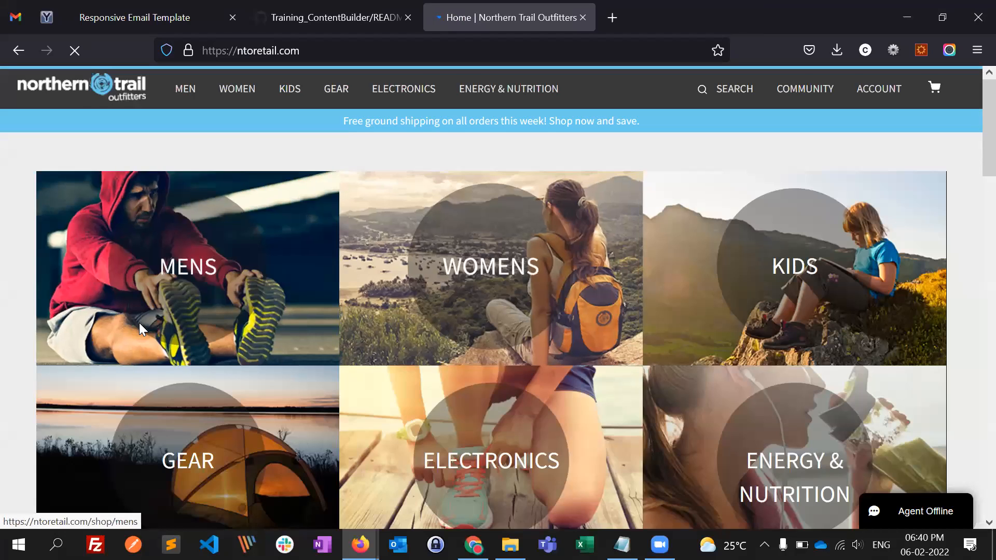
# - Inspect the Northern Trail Outfitters header logo, open logo-main.png in its own tab, and select its address
pyautogui.hotkey('ctrl', 'shift', 'i')
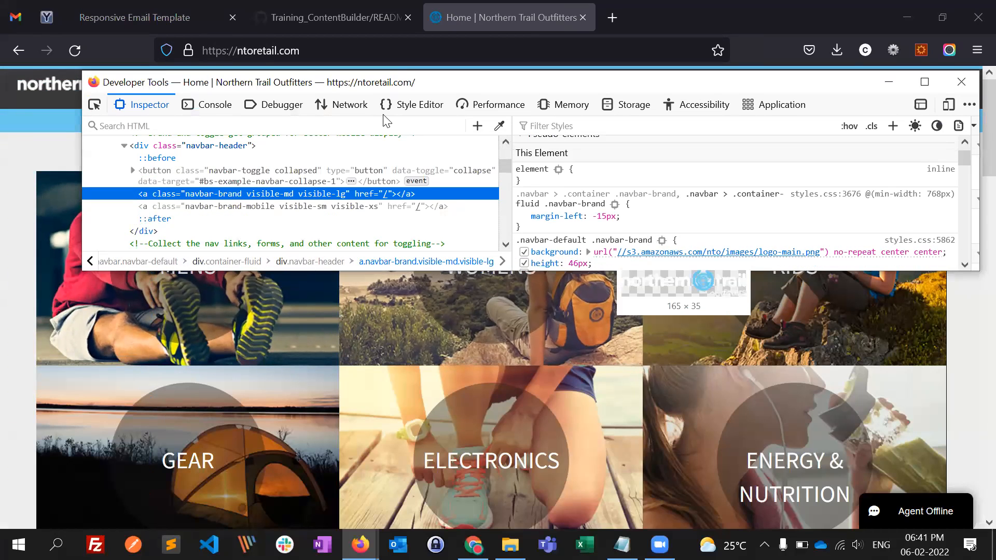
pyautogui.hotkey('ctrl', 'shift', 'i')
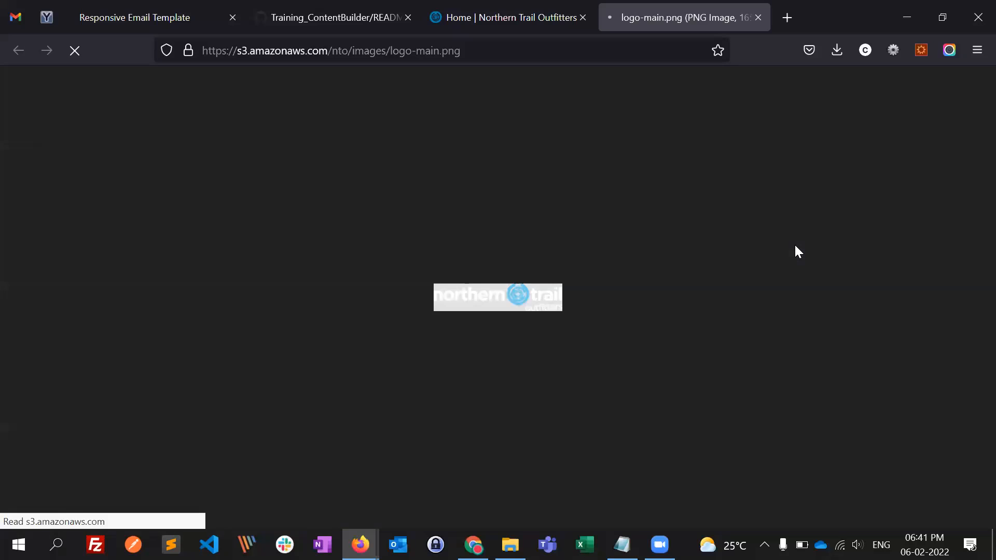
pyautogui.hotkey('ctrl', 'l')
pyautogui.hotkey('ctrl', 'c')
pyautogui.hotkey('alt', 'Tab')
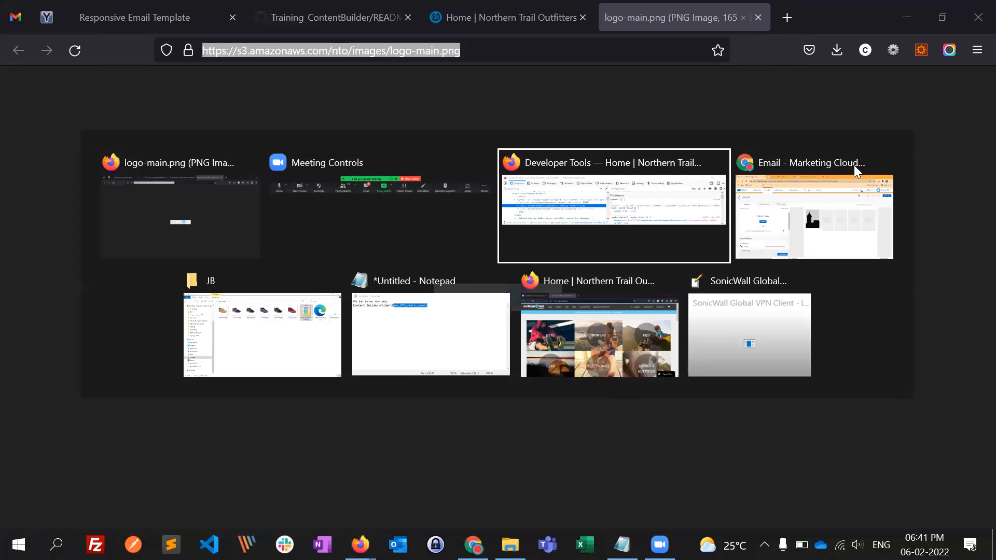
pyautogui.hotkey('alt', 'Tab')
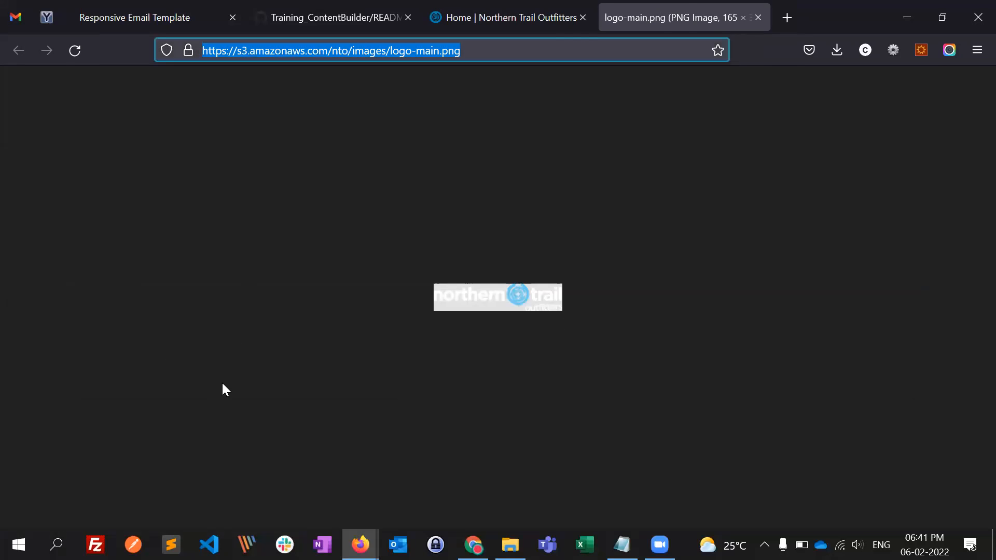
pyautogui.hotkey('alt', 'Tab')
pyautogui.hotkey('ctrl', 'v')
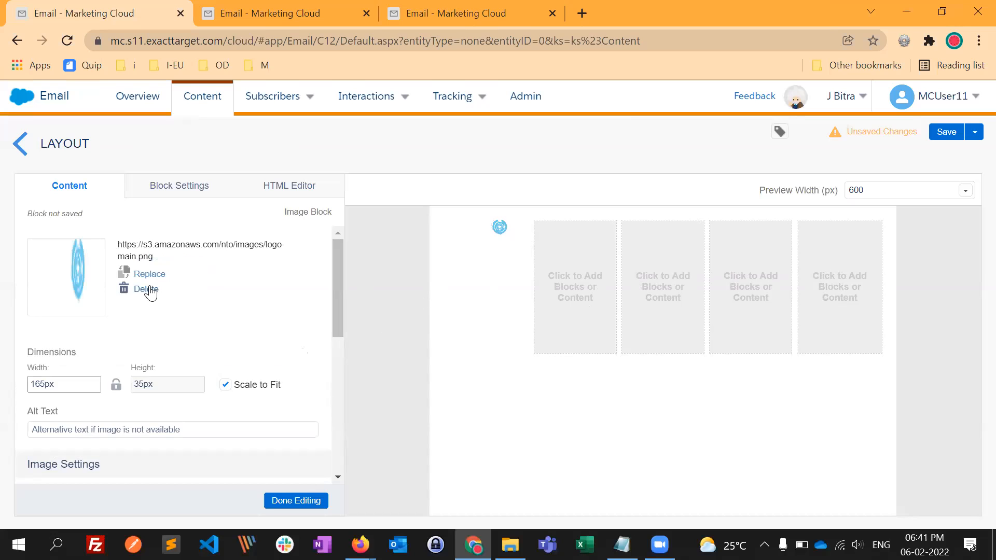
# - Replace the Image Block's linked image with NTO-logo.png from Content Builder and turn off Scale to Fit
pyautogui.click(149, 291)
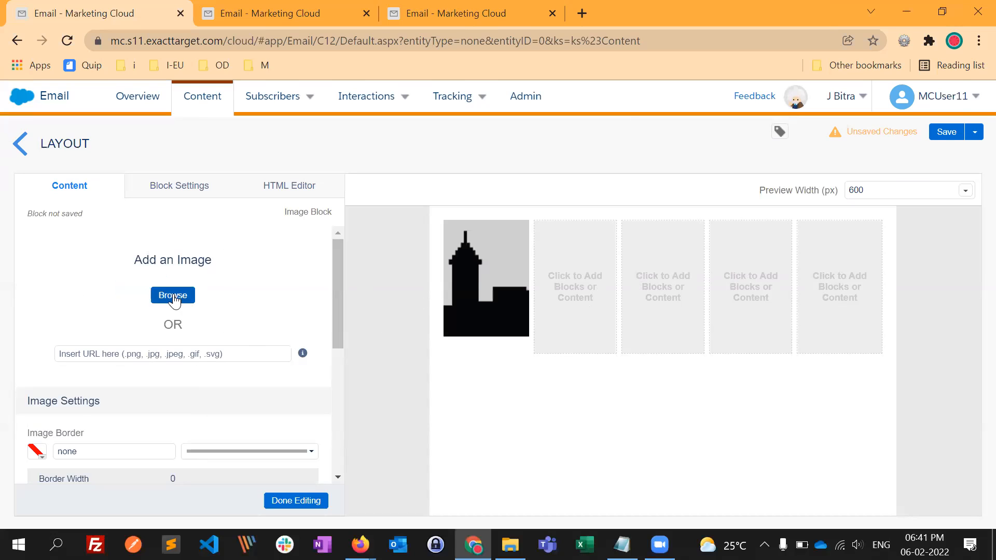
pyautogui.click(173, 295)
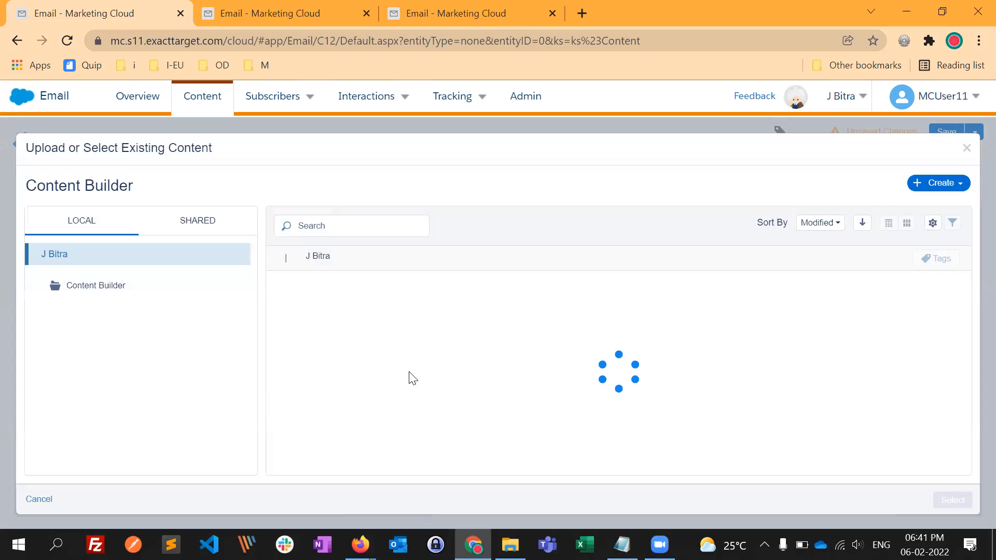
pyautogui.scroll(-4, 456, 349)
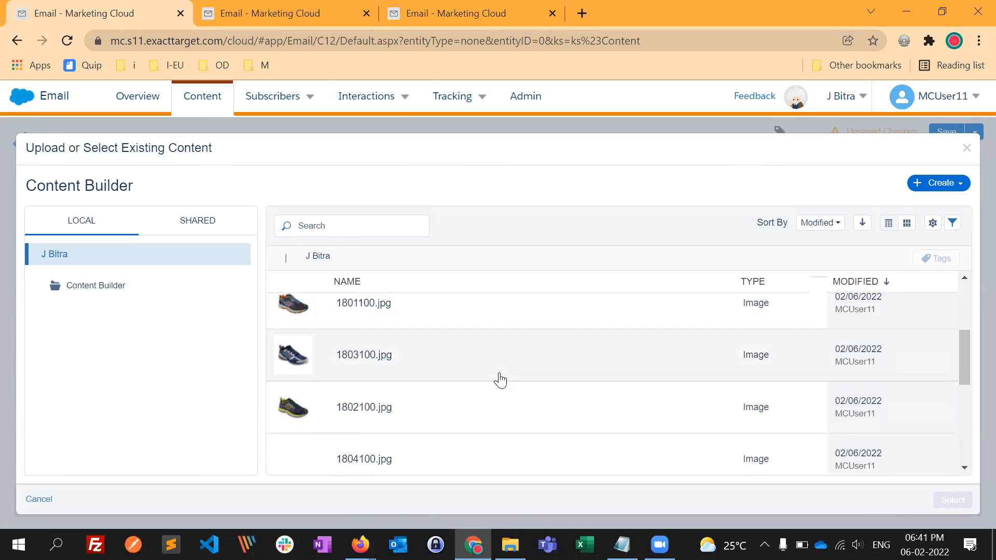
pyautogui.scroll(-3, 383, 403)
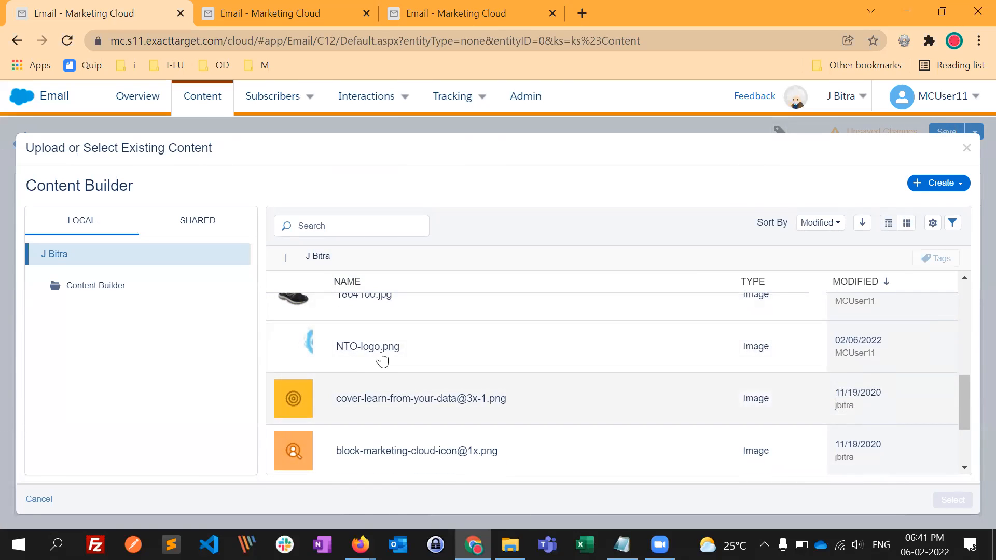
pyautogui.click(390, 359)
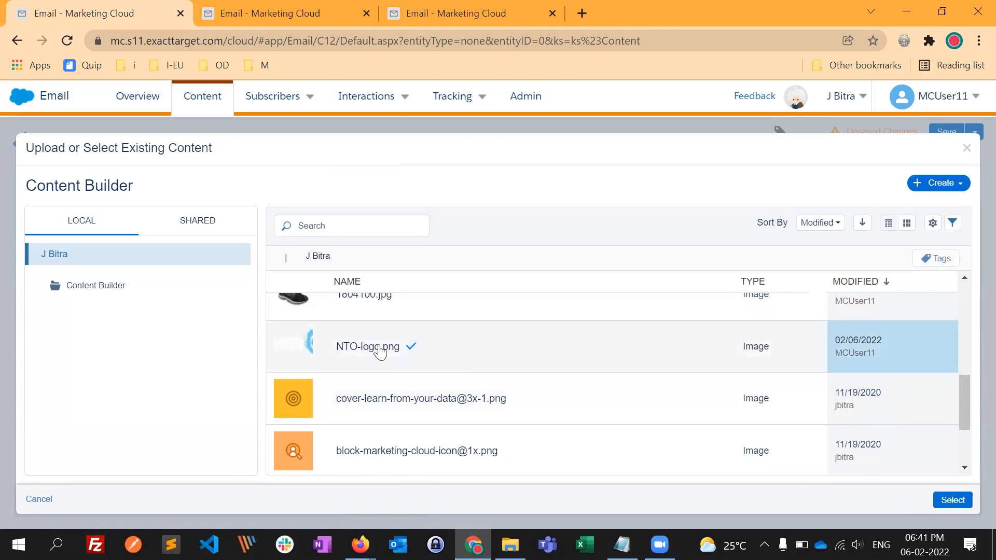
pyautogui.click(951, 501)
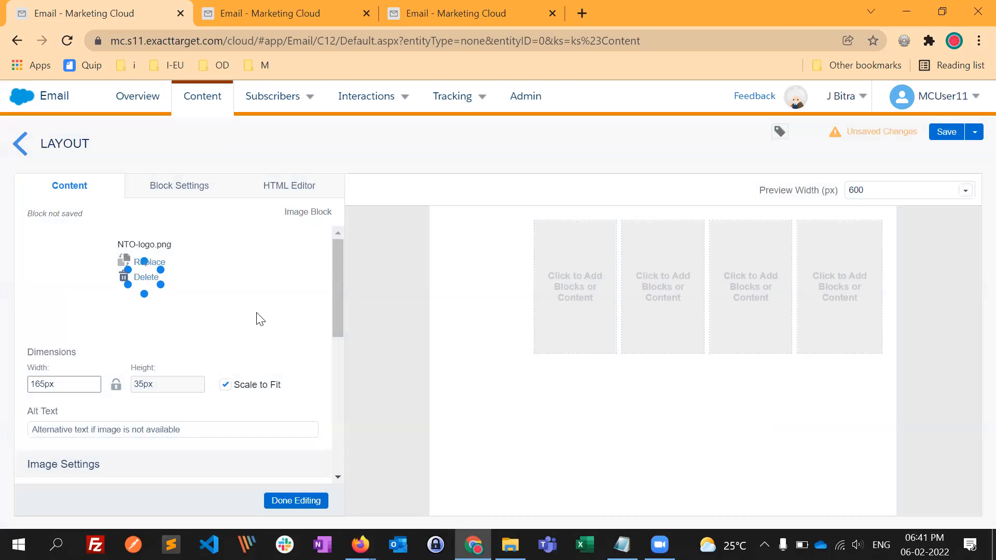
pyautogui.click(225, 385)
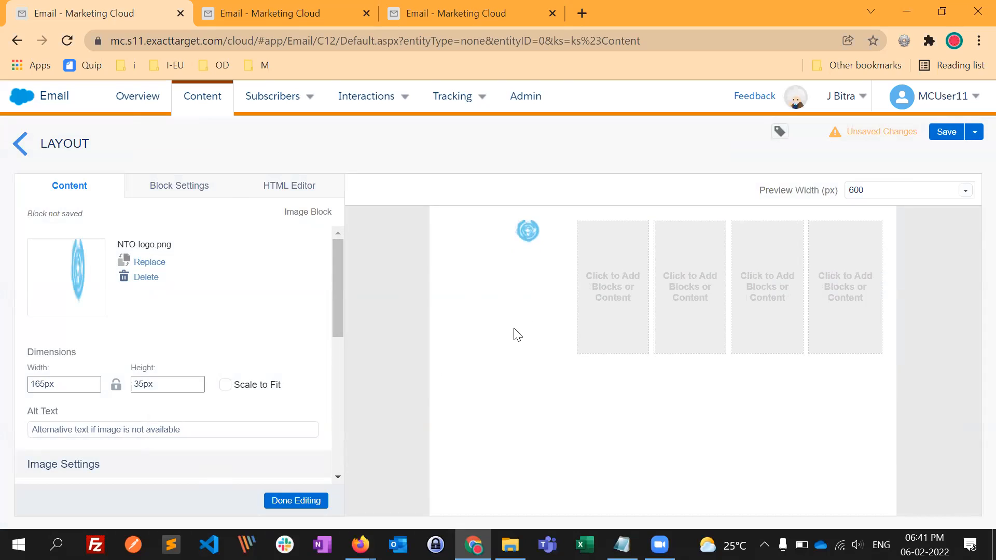
# - Switch to Firefox and use the Inspector's eyedropper to copy the ntoretail.com header's background colour, #393939
pyautogui.hotkey('alt', 'Tab')
pyautogui.click(524, 13)
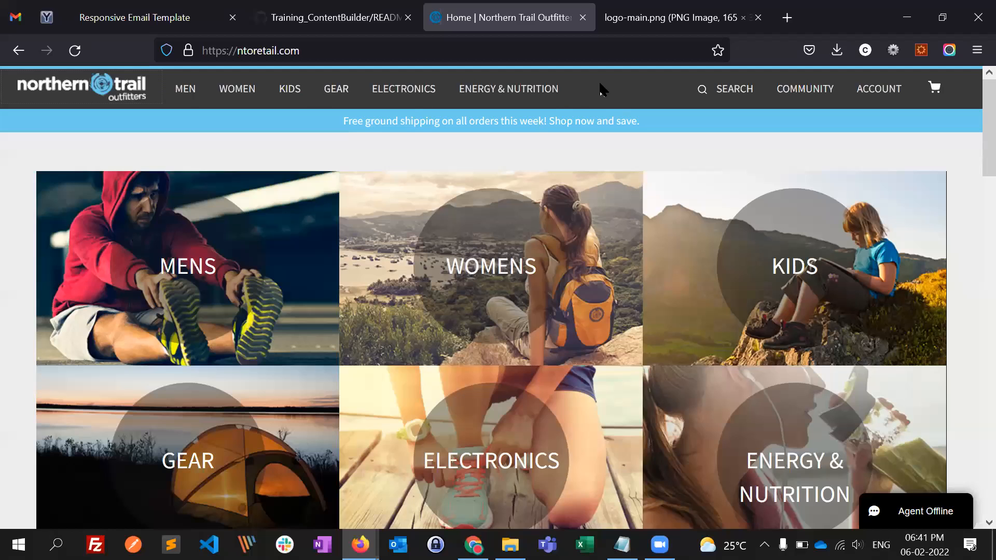
pyautogui.rightClick(608, 96)
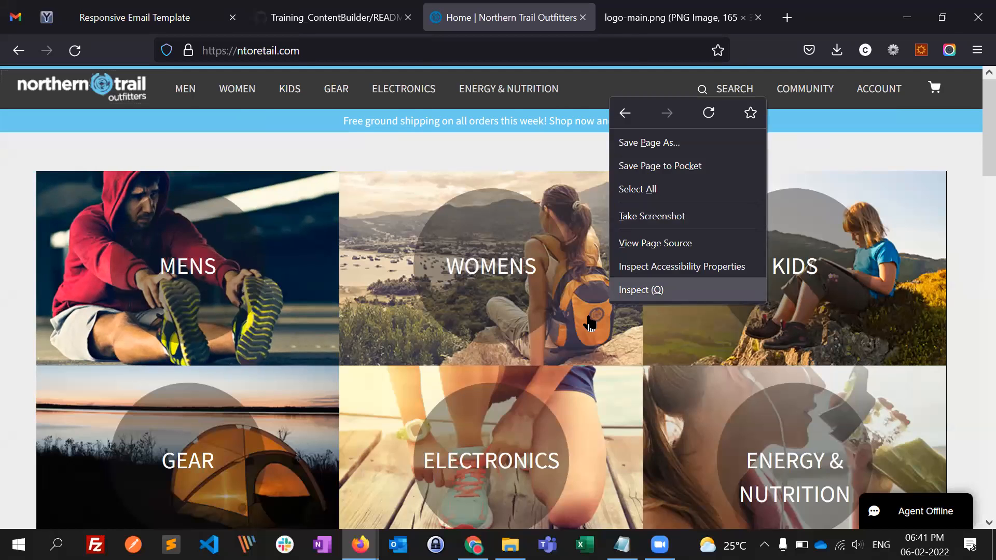
pyautogui.click(648, 289)
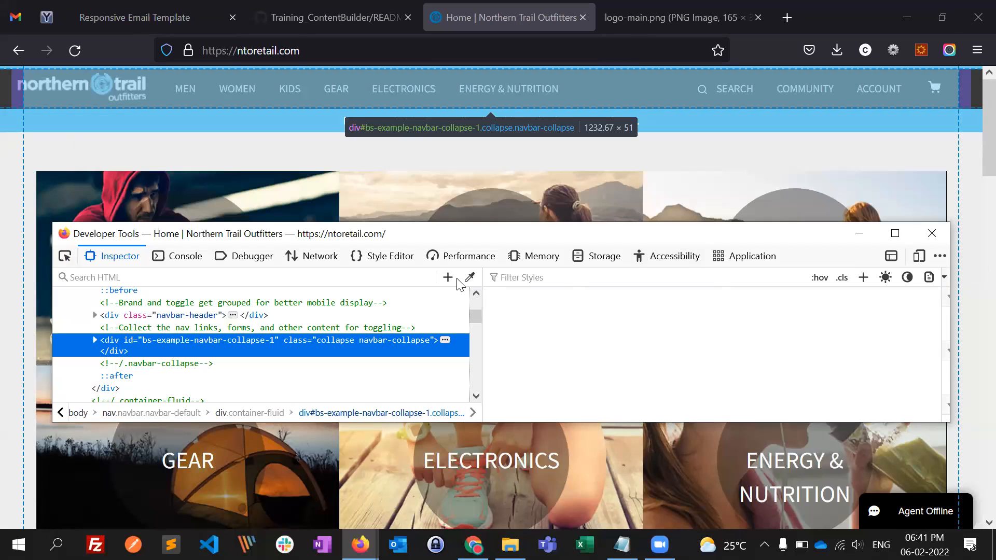
pyautogui.click(470, 277)
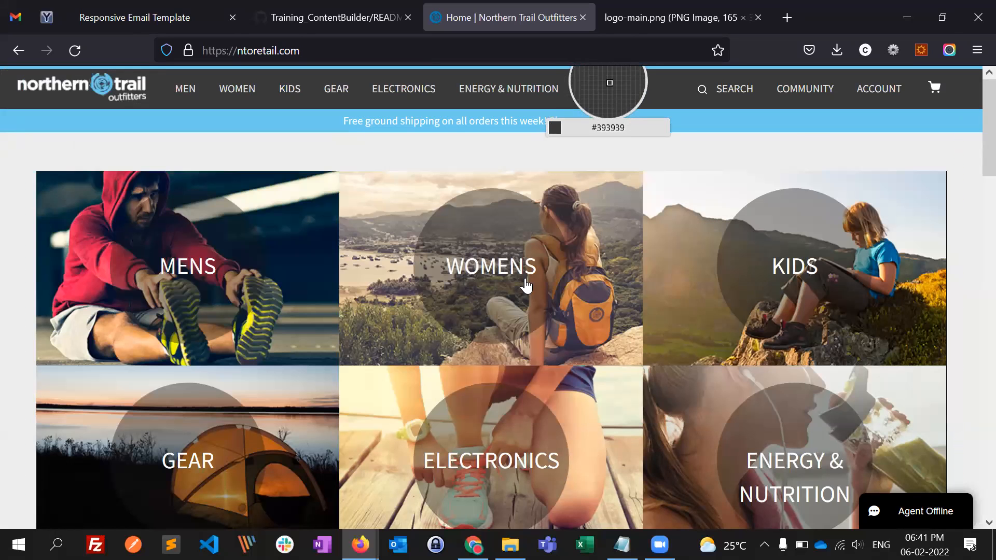
pyautogui.click(609, 82)
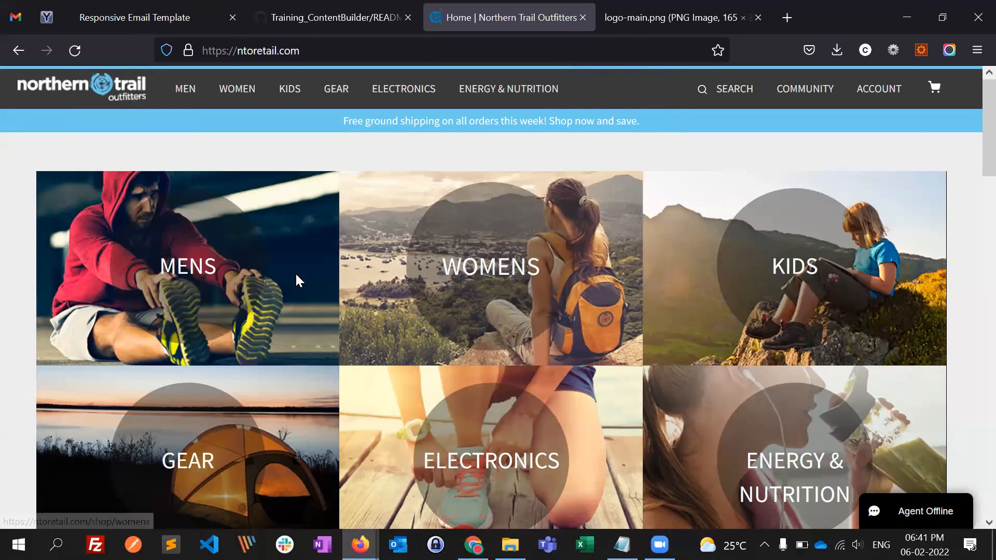
# - Return to the layout in Chrome, review the logo's image border and padding settings, and leave the Image Block
pyautogui.hotkey('alt', 'Tab')
pyautogui.hotkey('alt', 'Tab')
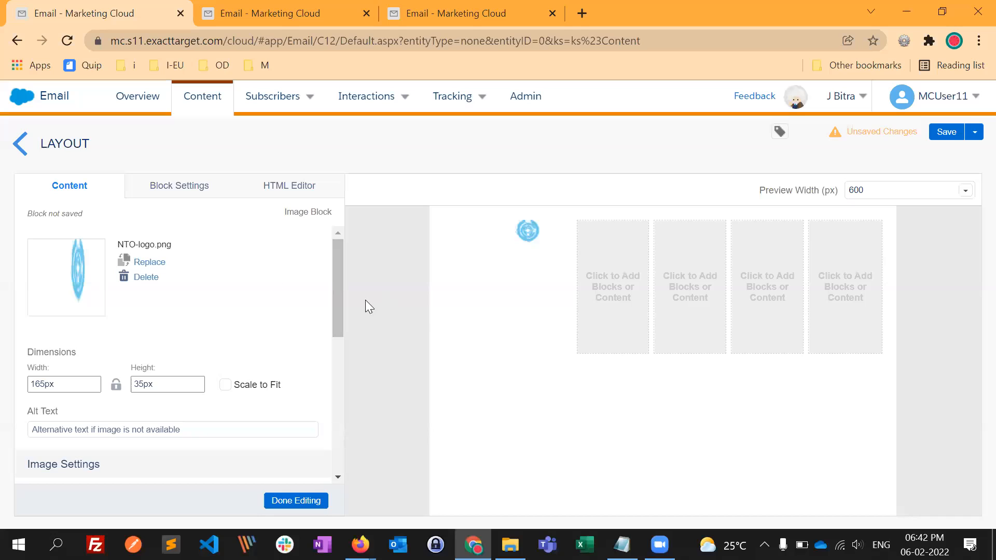
pyautogui.scroll(-3, 283, 391)
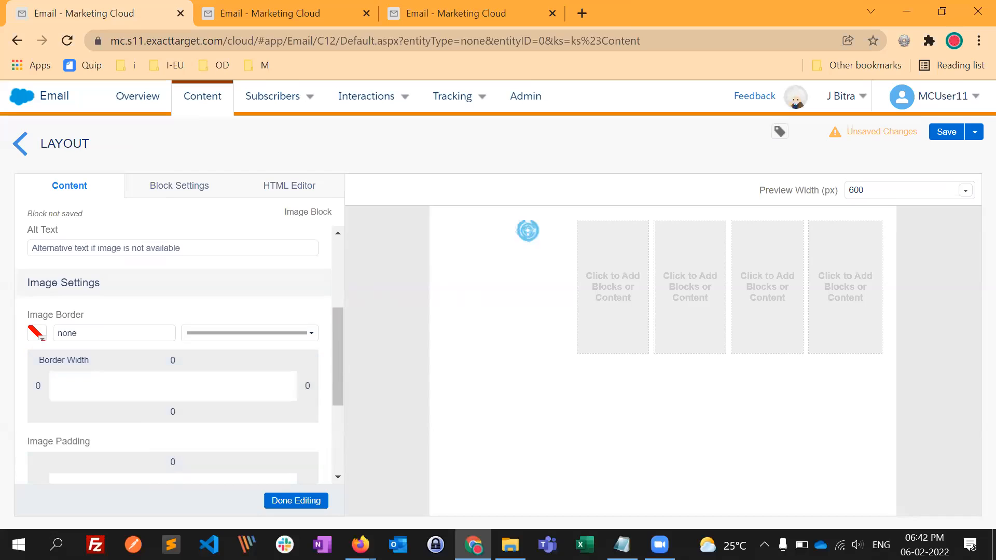
pyautogui.click(480, 274)
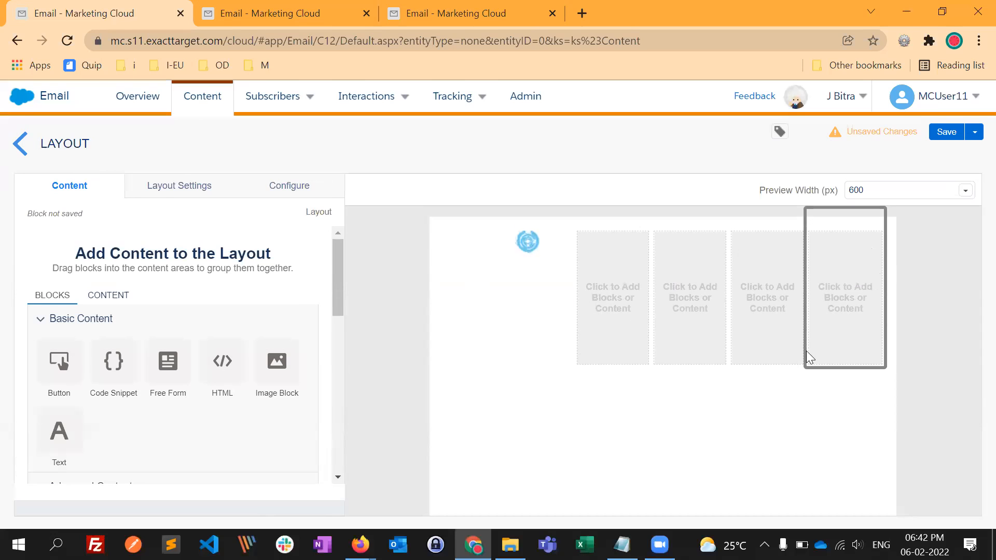
# - Compare the layout with the website header and set the layout's background colour to #393939
pyautogui.hotkey('alt', 'Tab')
pyautogui.hotkey('alt', 'Tab')
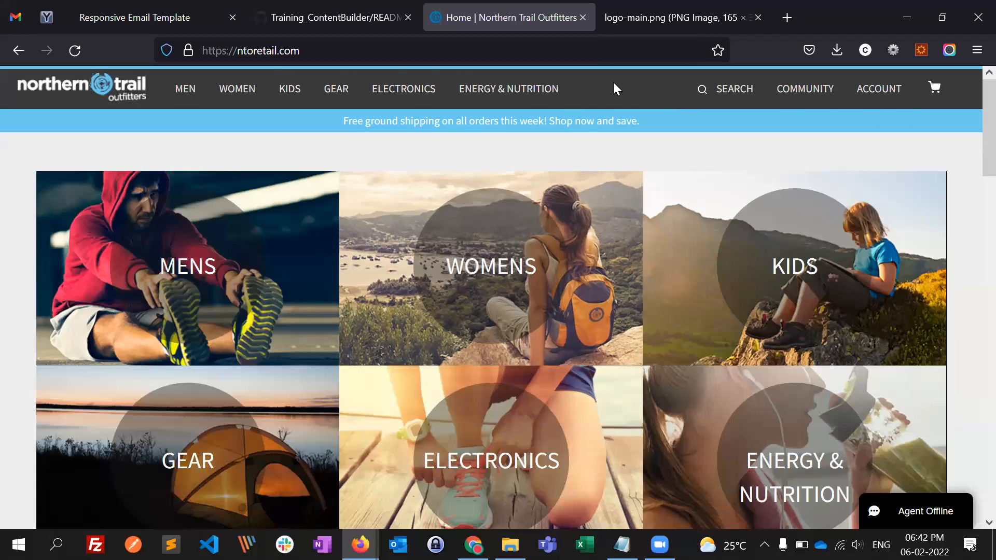
pyautogui.hotkey('alt', 'Tab')
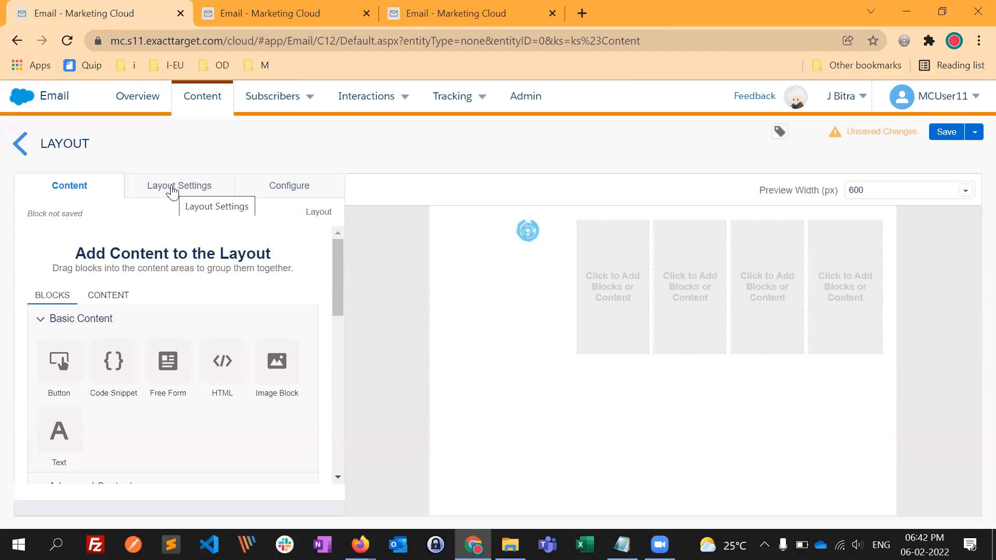
pyautogui.click(172, 192)
pyautogui.scroll(-3, 189, 430)
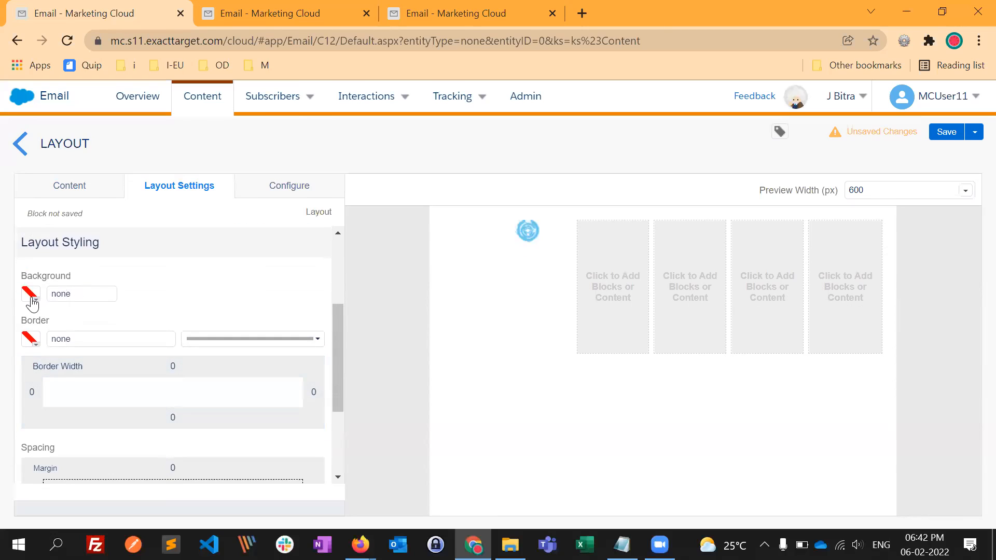
pyautogui.doubleClick(97, 299)
pyautogui.write('#393939')
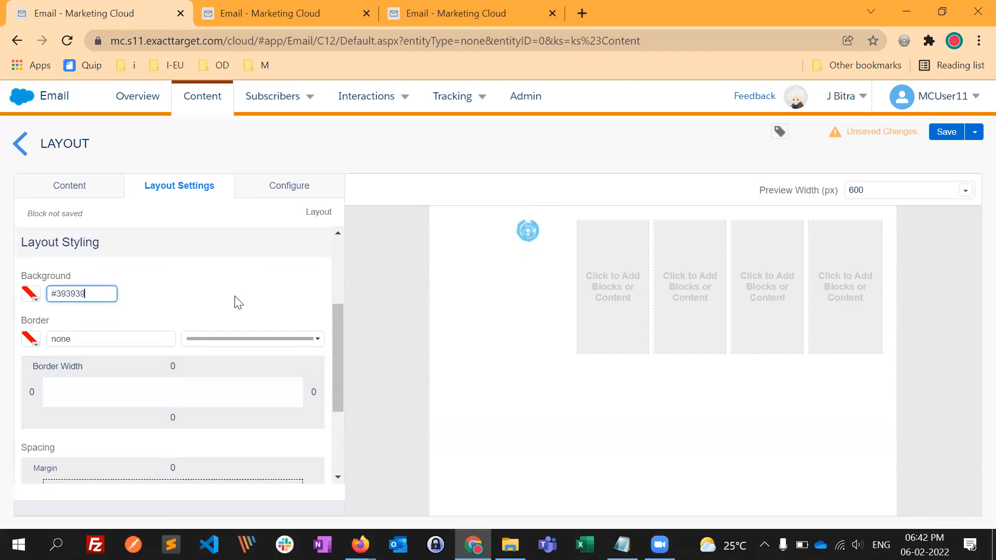
pyautogui.click(156, 311)
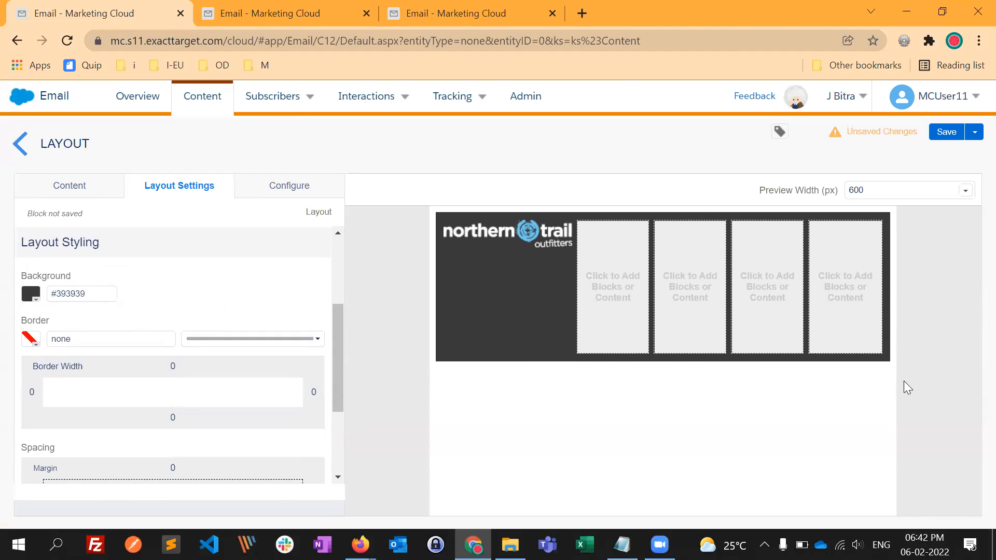
# - Check the website's navigation items, then add a Free Form block with the text MEN in the layout's second column
pyautogui.click(77, 190)
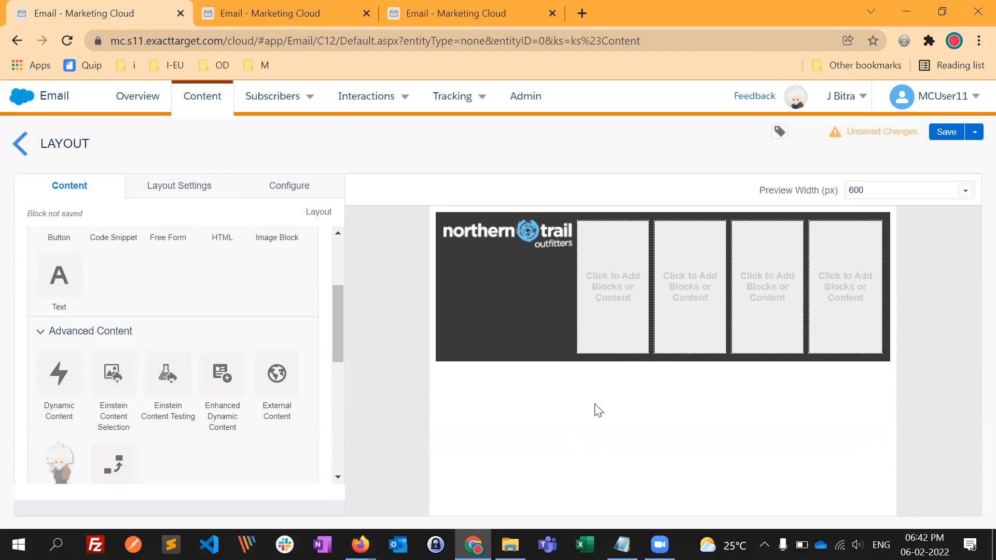
pyautogui.hotkey('alt', 'Tab')
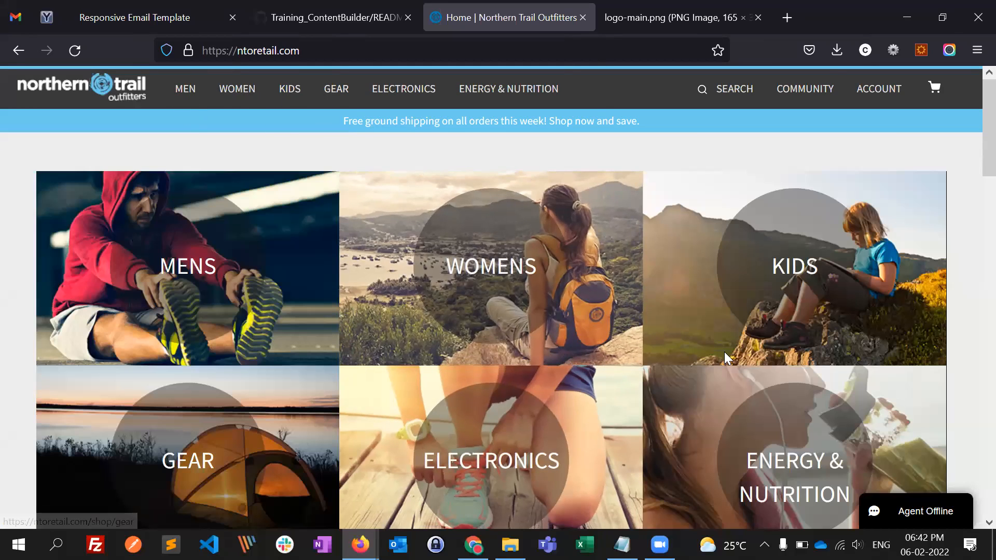
pyautogui.hotkey('alt', 'Tab')
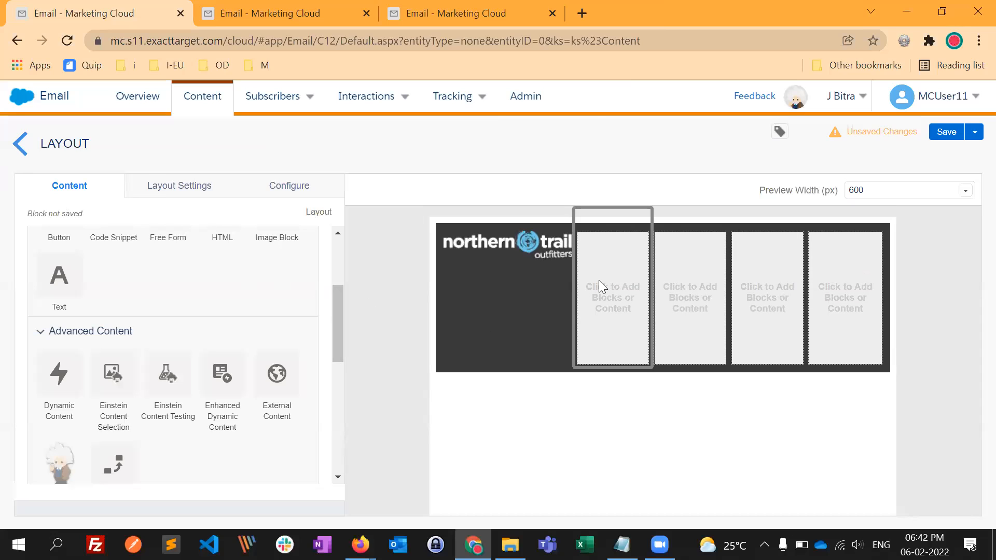
pyautogui.hotkey('alt', 'Tab')
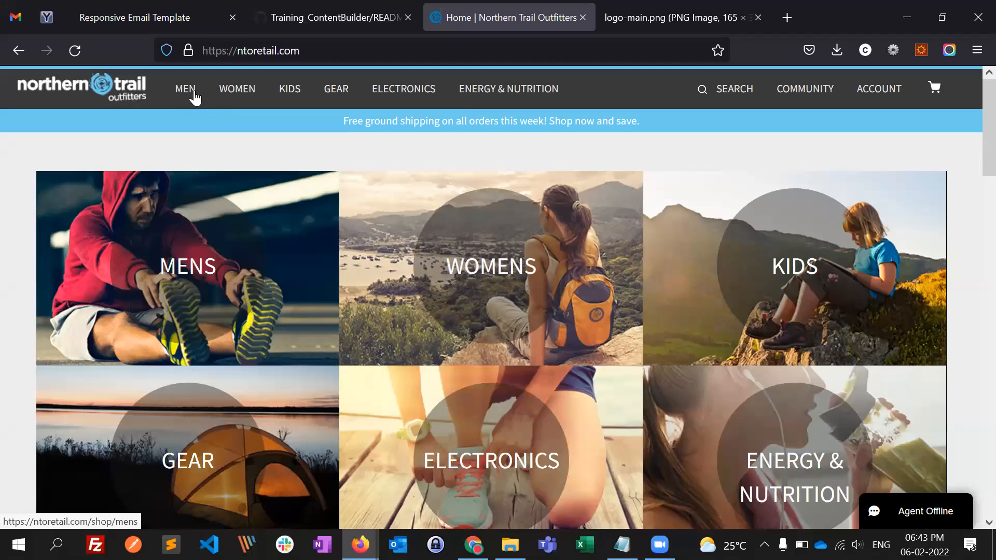
pyautogui.hotkey('alt', 'Tab')
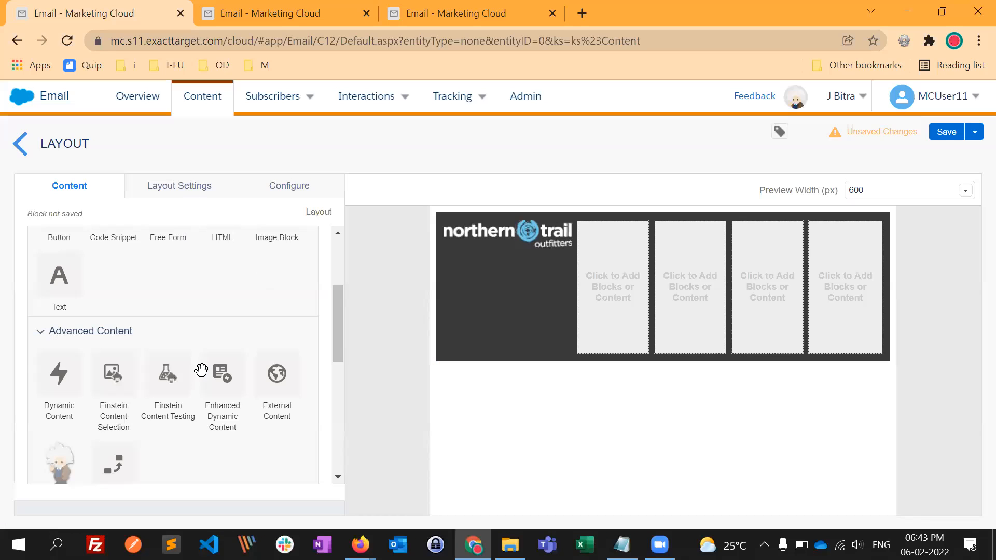
pyautogui.scroll(3, 187, 325)
pyautogui.moveTo(173, 374); pyautogui.dragTo(608, 309)
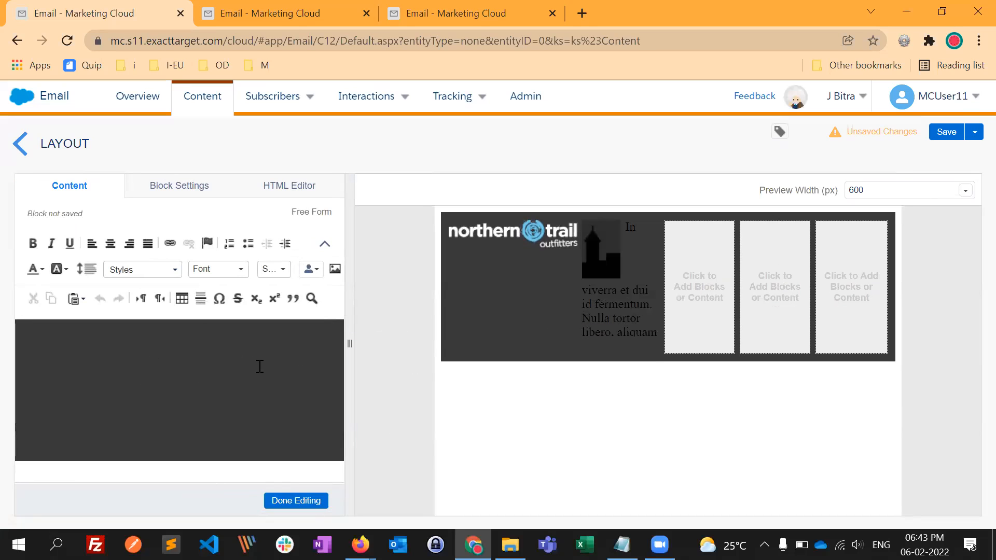
pyautogui.click(226, 383)
pyautogui.write('MEN')
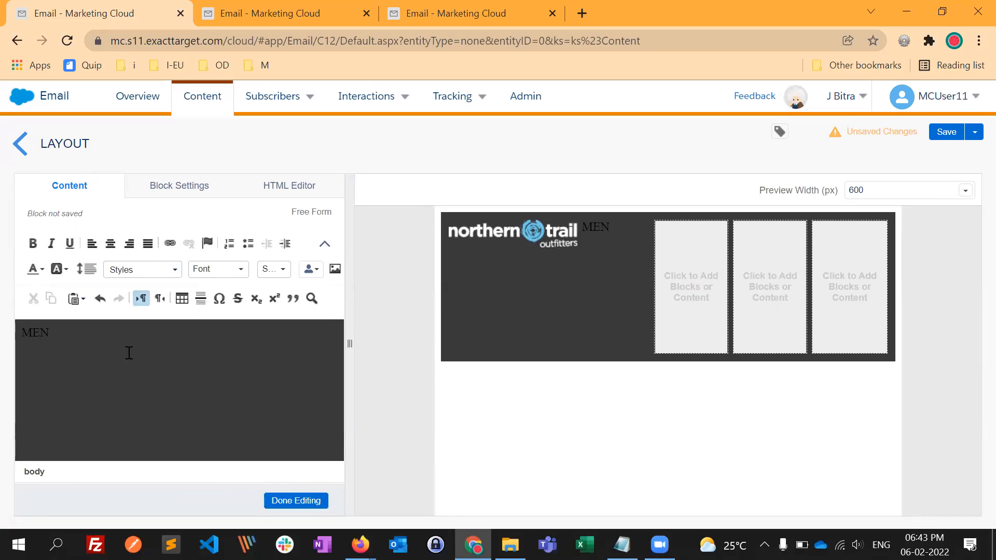
# - Colour the MEN text white and centre it in the Free Form block
pyautogui.doubleClick(29, 338)
pyautogui.click(36, 265)
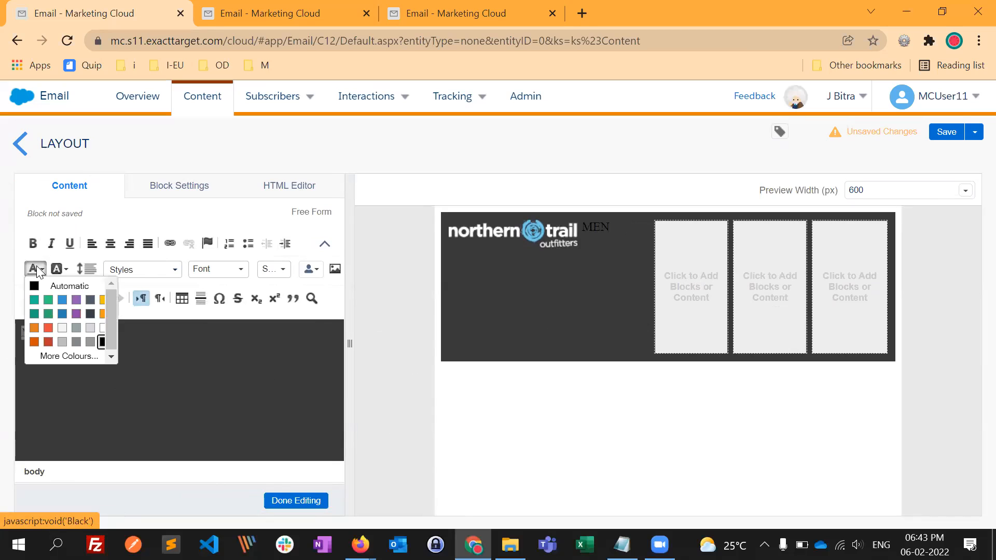
pyautogui.click(102, 332)
pyautogui.click(24, 362)
pyautogui.moveTo(51, 335); pyautogui.dragTo(24, 335)
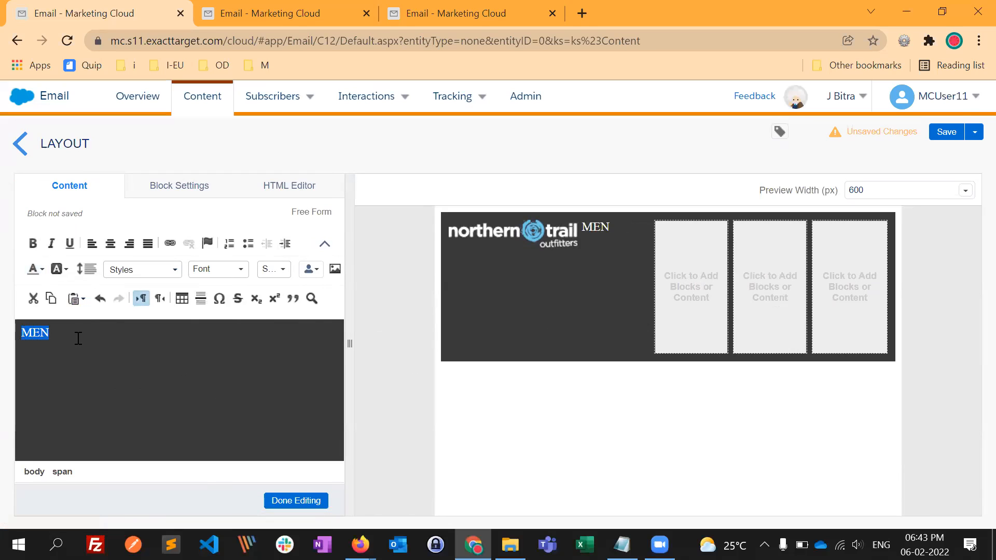
pyautogui.click(110, 243)
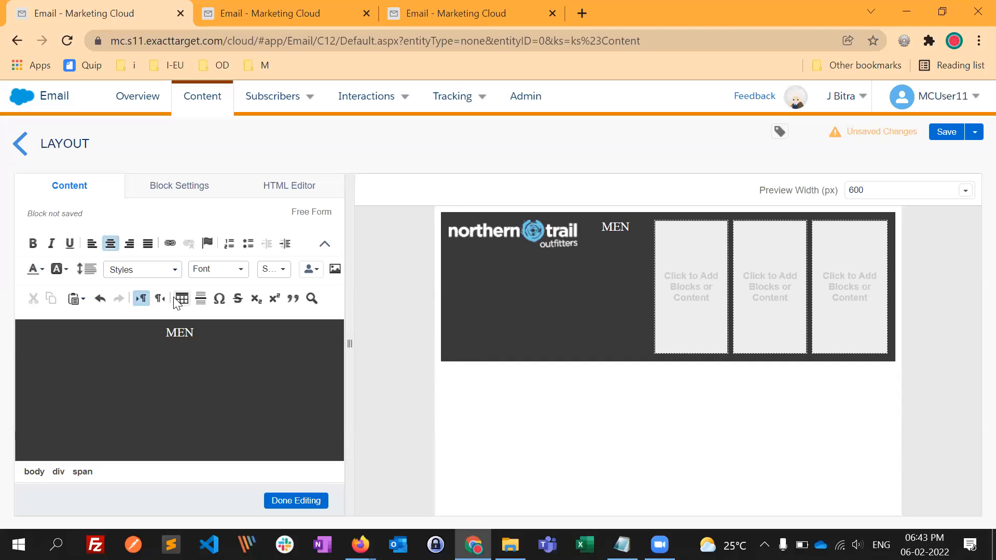
# - Set the line spacing of the MEN text to Double
pyautogui.moveTo(200, 333); pyautogui.dragTo(165, 333)
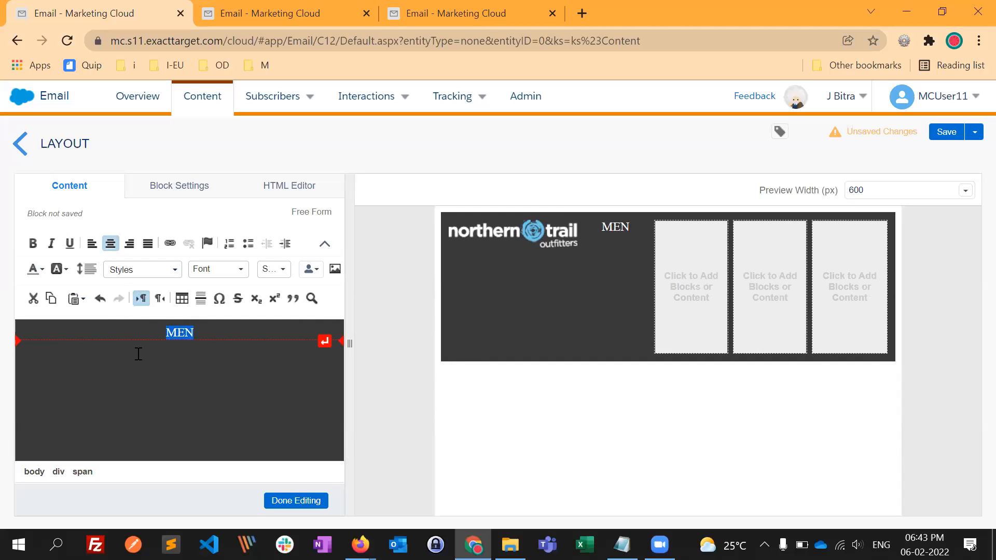
pyautogui.click(89, 276)
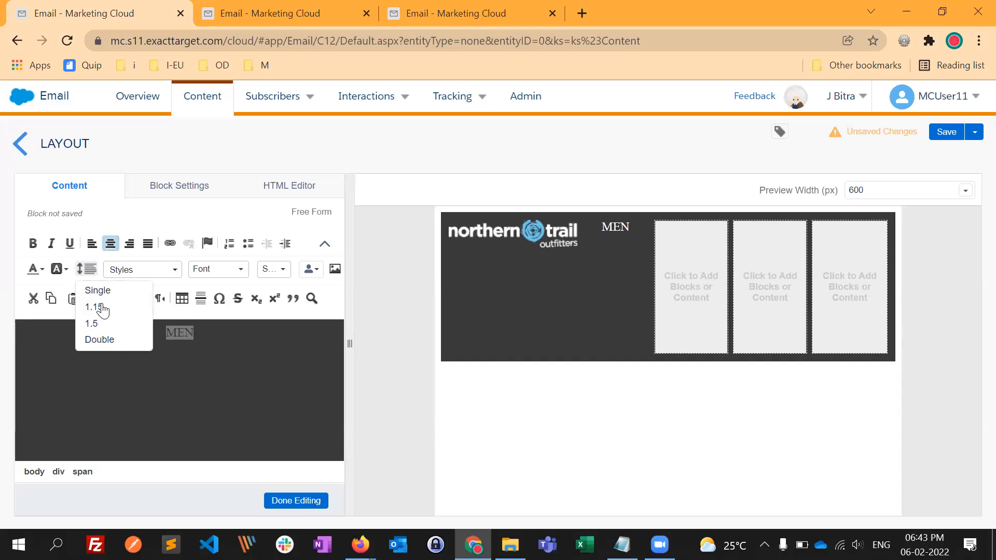
pyautogui.click(107, 341)
pyautogui.click(212, 417)
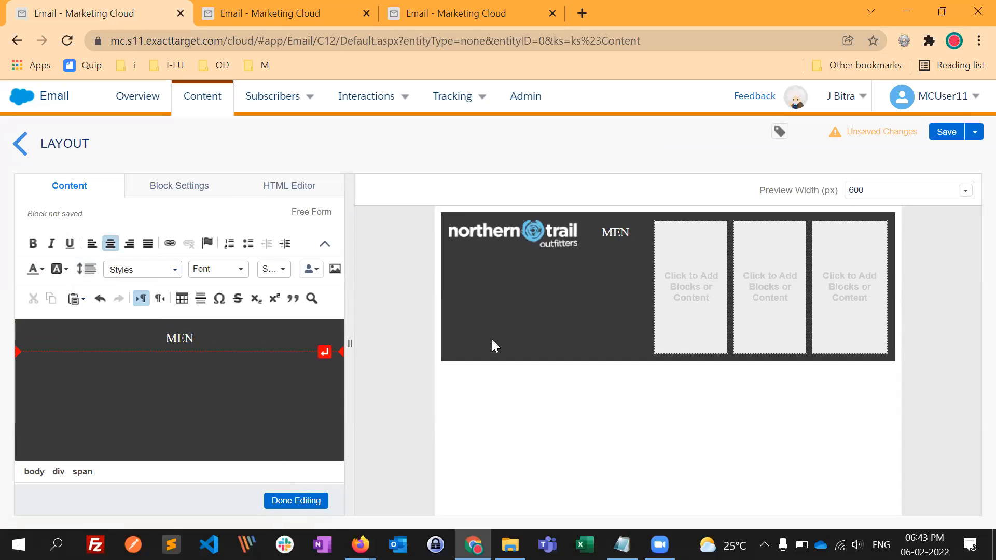
# - Switch to the Northern Trail Outfitters website in Firefox, open the ALL MENS page and copy its URL
pyautogui.hotkey('alt', 'Tab')
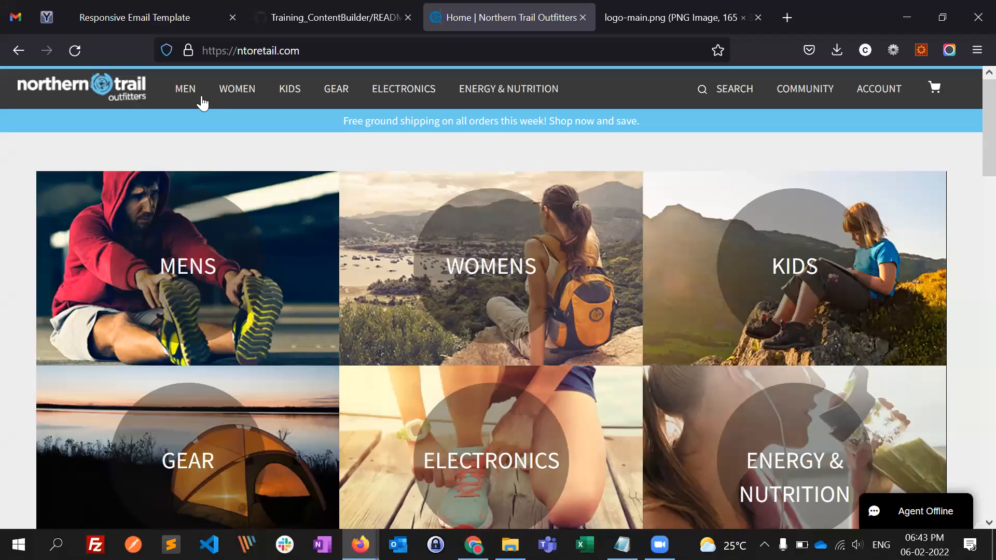
pyautogui.hotkey('alt', 'Tab')
pyautogui.hotkey('alt', 'Tab')
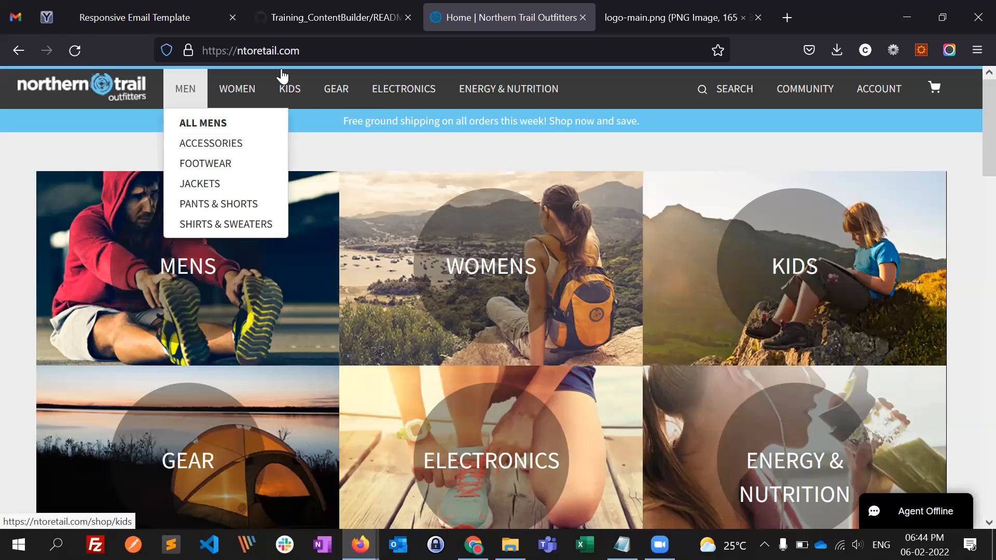
pyautogui.click(186, 123)
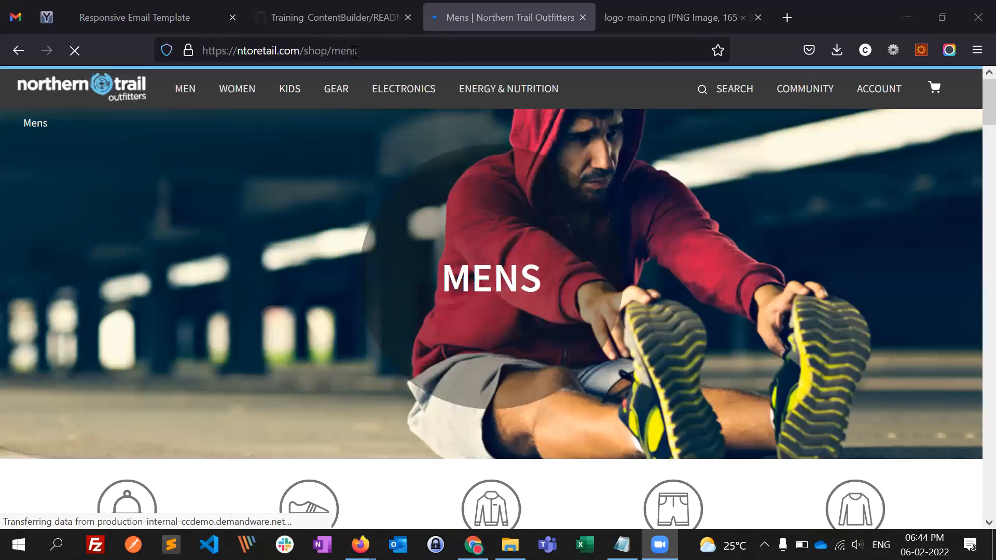
pyautogui.click(371, 59)
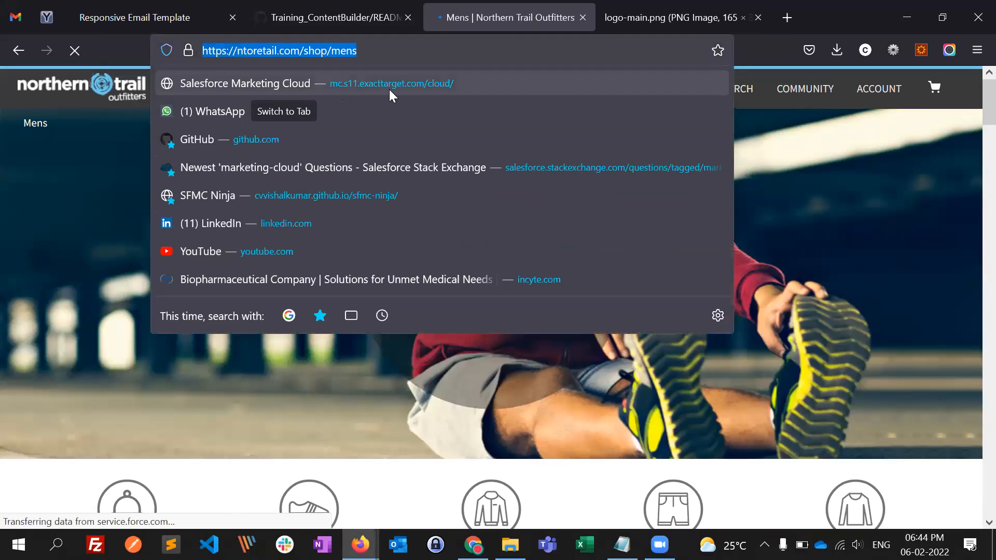
# - Back in Email Studio in Chrome, link the MEN text to the secure website address ntoretail.com/shop/mens
pyautogui.hotkey('alt', 'Tab')
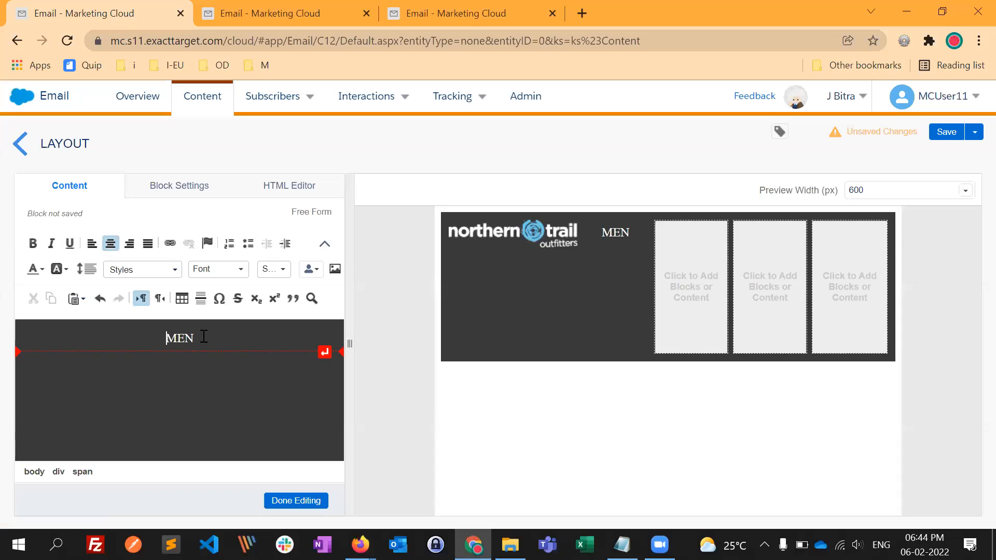
pyautogui.moveTo(203, 336); pyautogui.dragTo(165, 338)
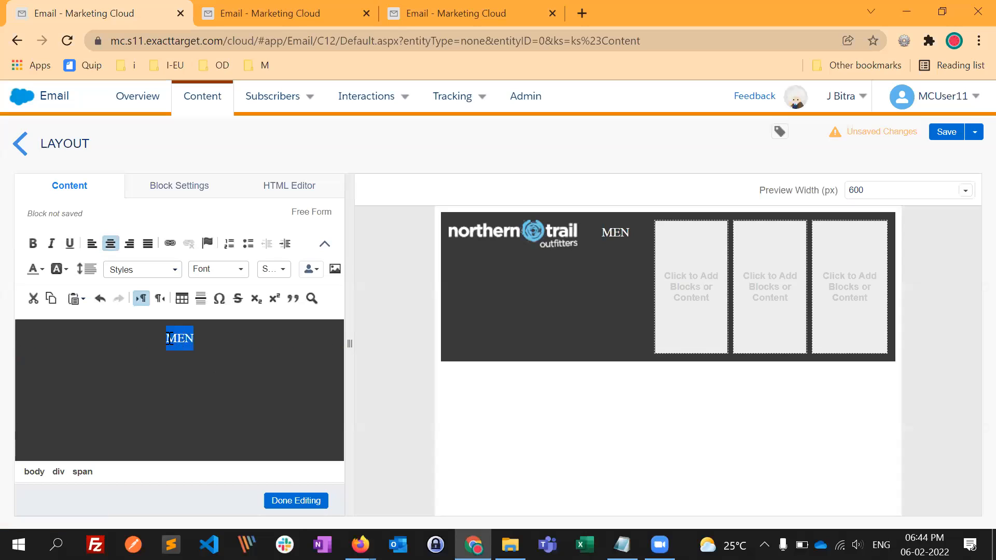
pyautogui.click(170, 243)
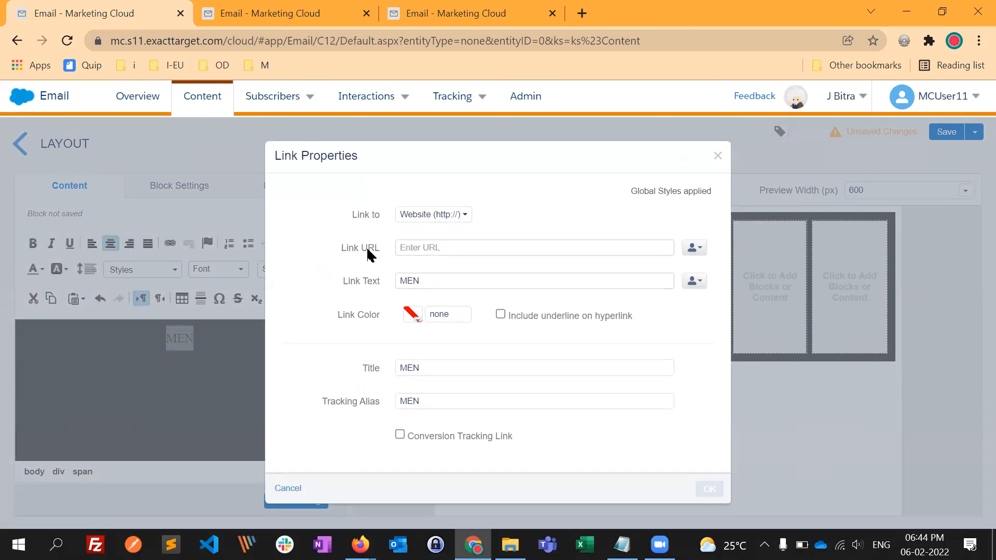
pyautogui.click(415, 247)
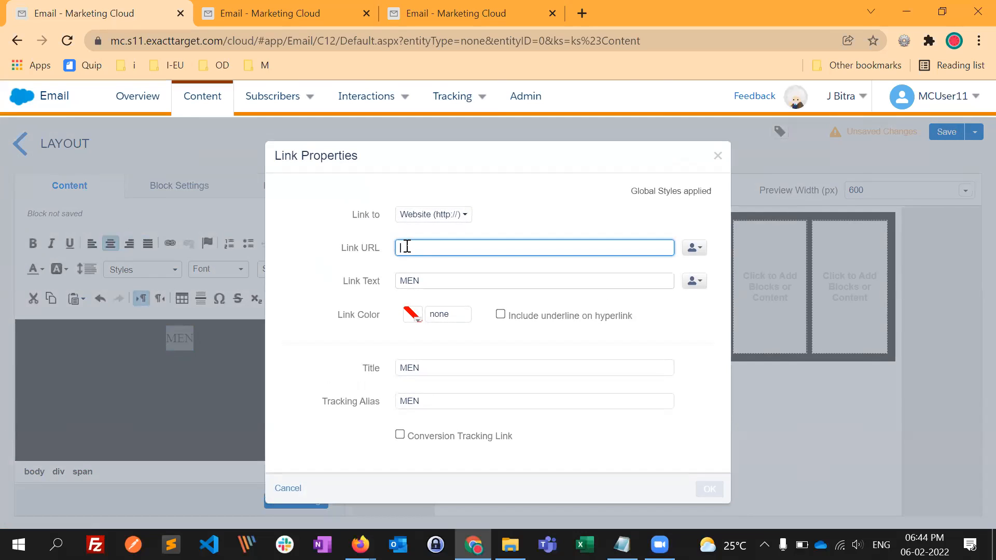
pyautogui.write('ntoretail.com/shop/mens')
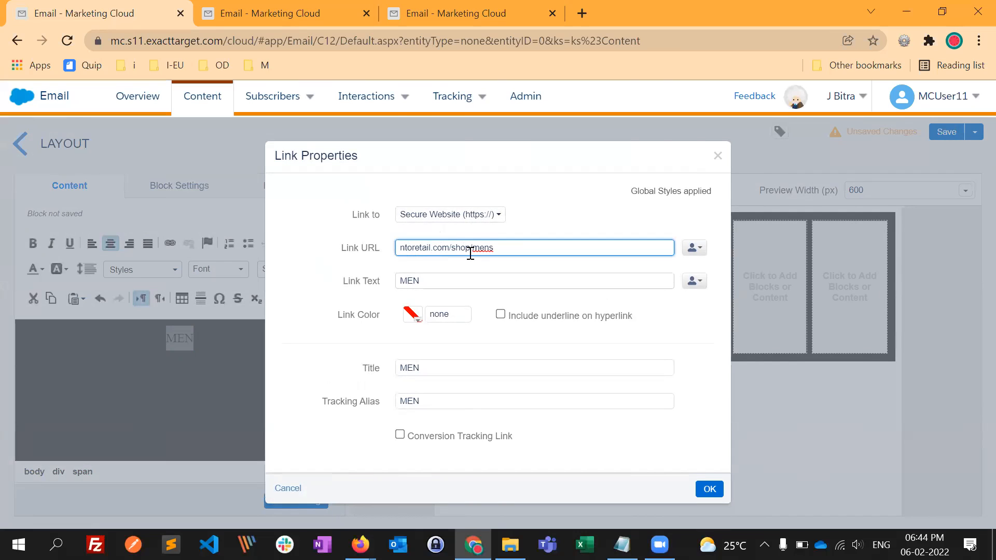
pyautogui.click(546, 230)
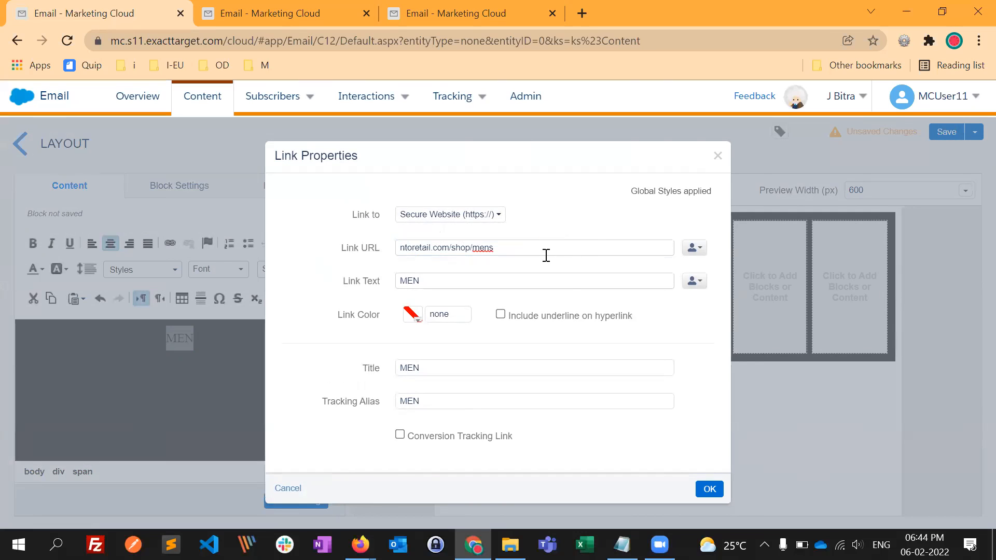
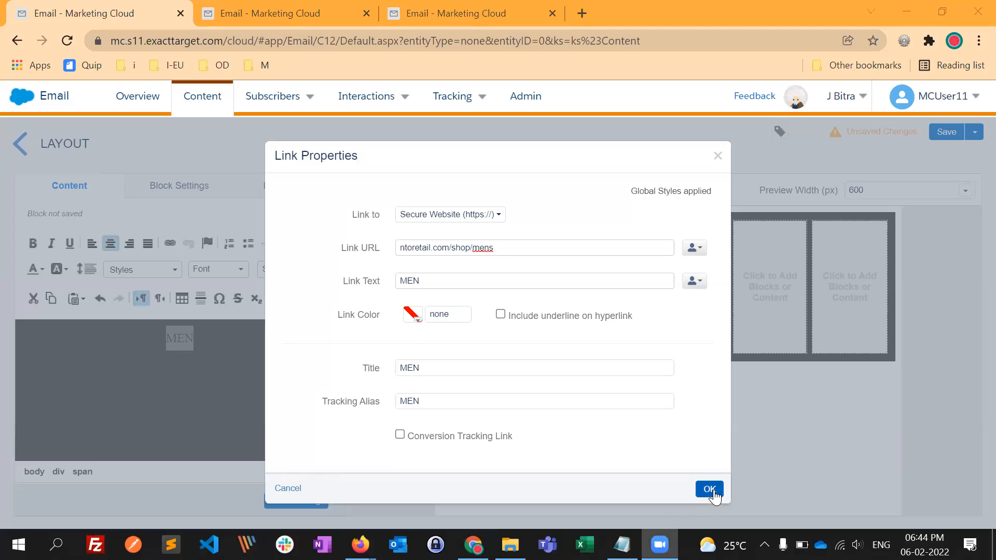
# - Apply the MEN text's link and set its link colour to white #FFFFFF
pyautogui.click(699, 494)
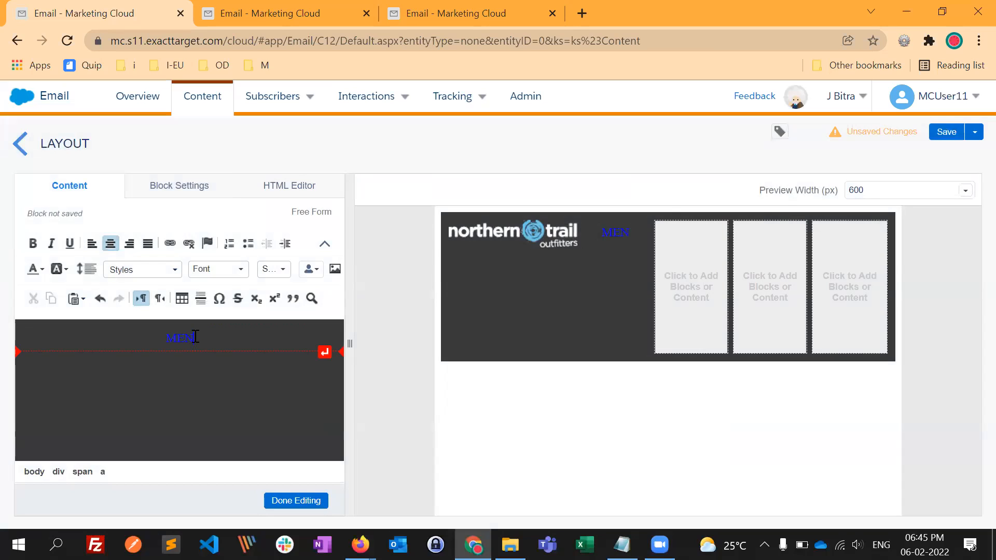
pyautogui.moveTo(195, 341); pyautogui.dragTo(169, 342)
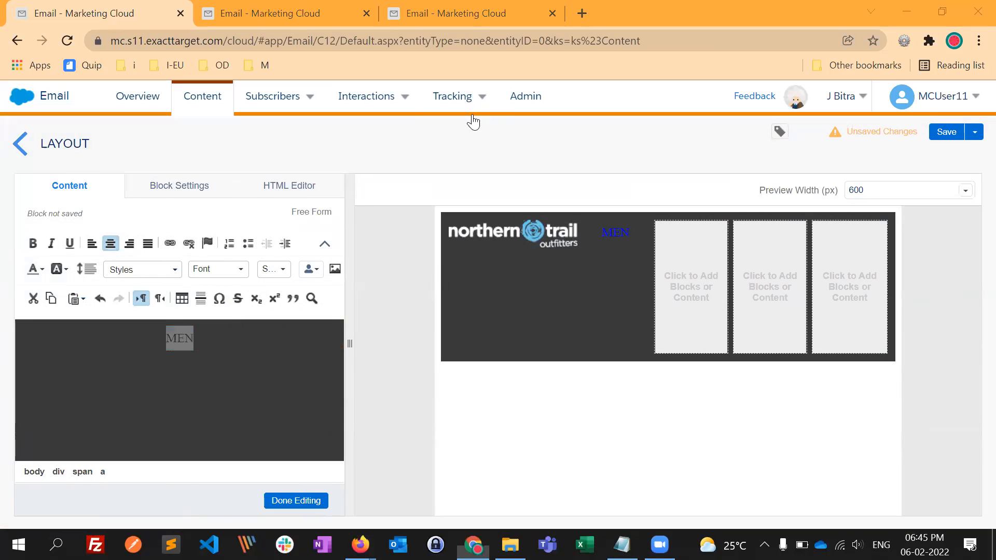
pyautogui.click(179, 242)
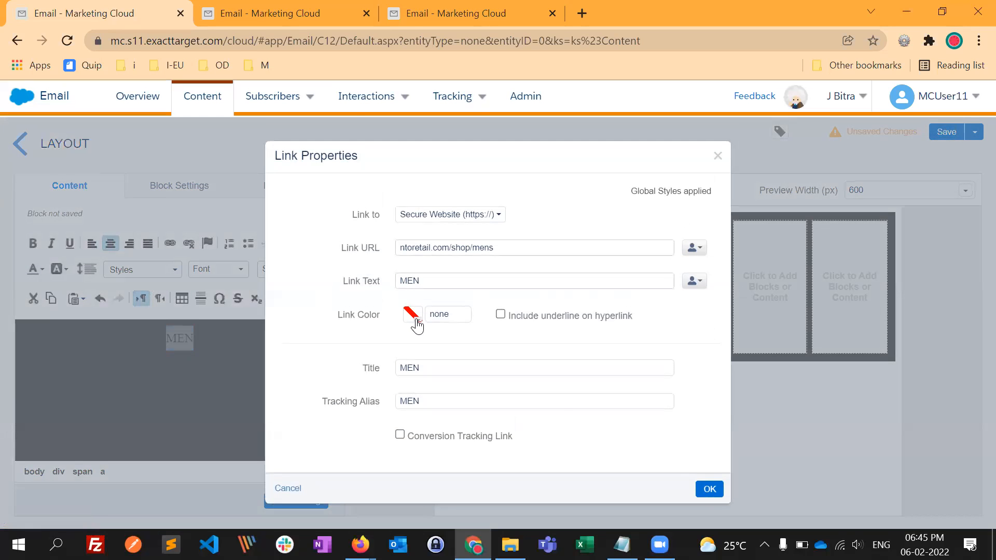
pyautogui.click(417, 325)
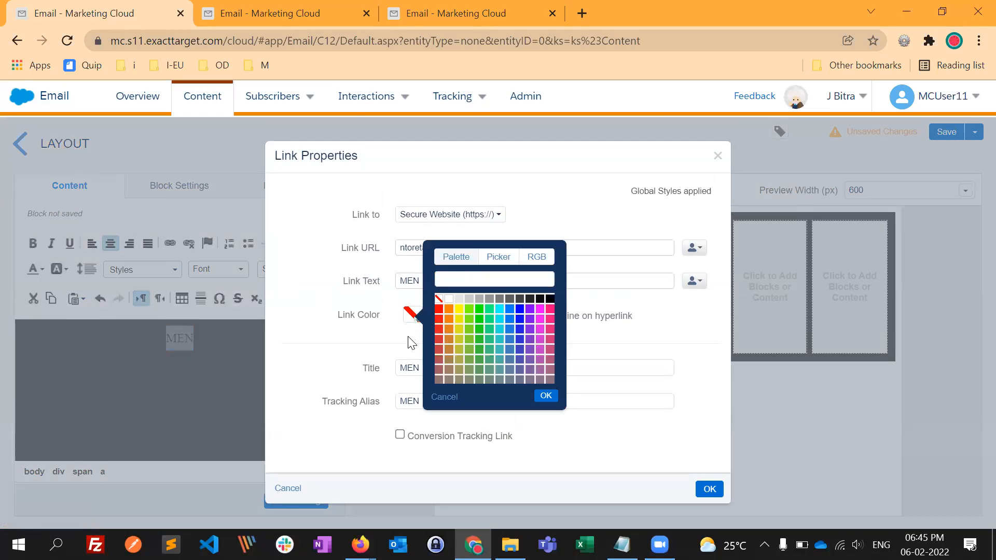
pyautogui.click(448, 299)
pyautogui.click(381, 347)
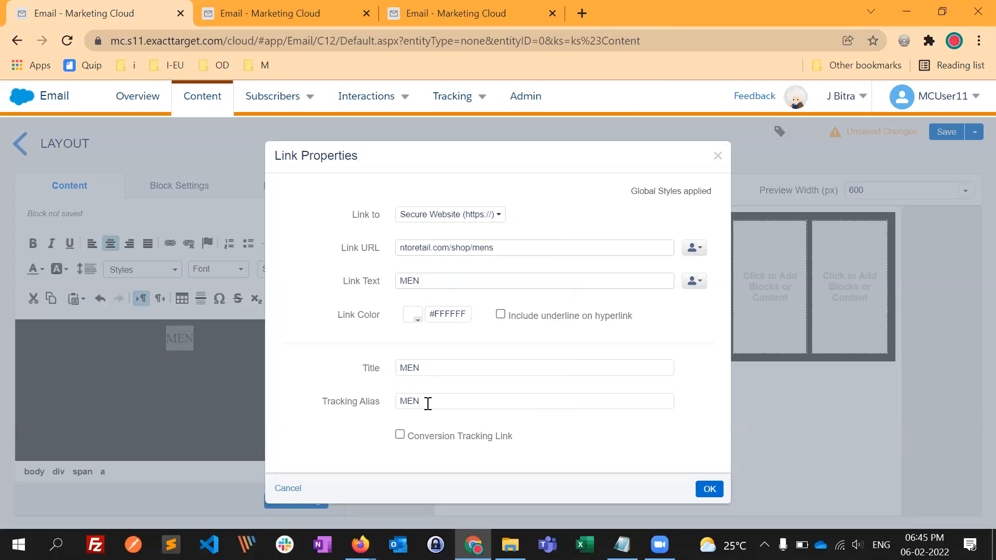
# - Set the MEN link's tracking alias to MEN-head-nav and finish editing the Free Form block
pyautogui.click(433, 399)
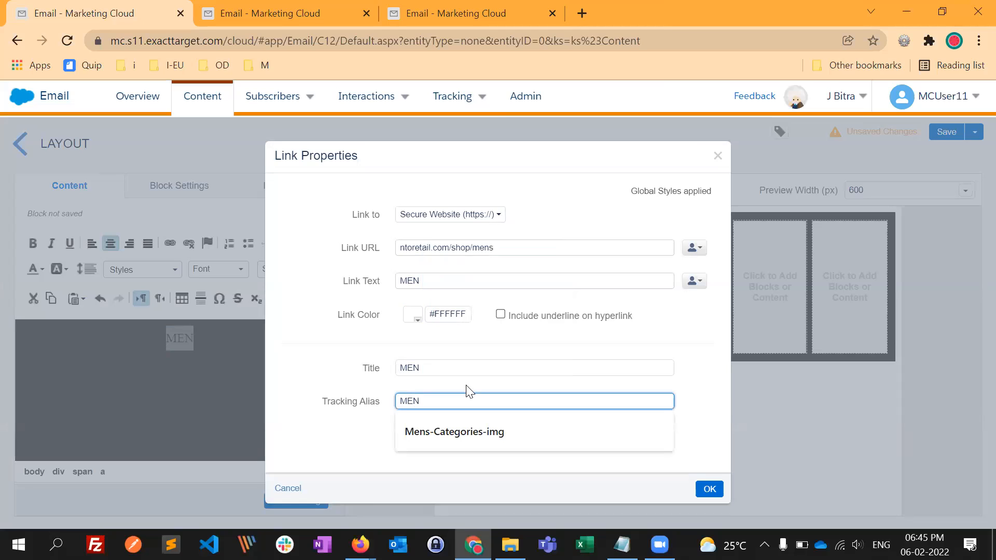
pyautogui.write('-head-nav')
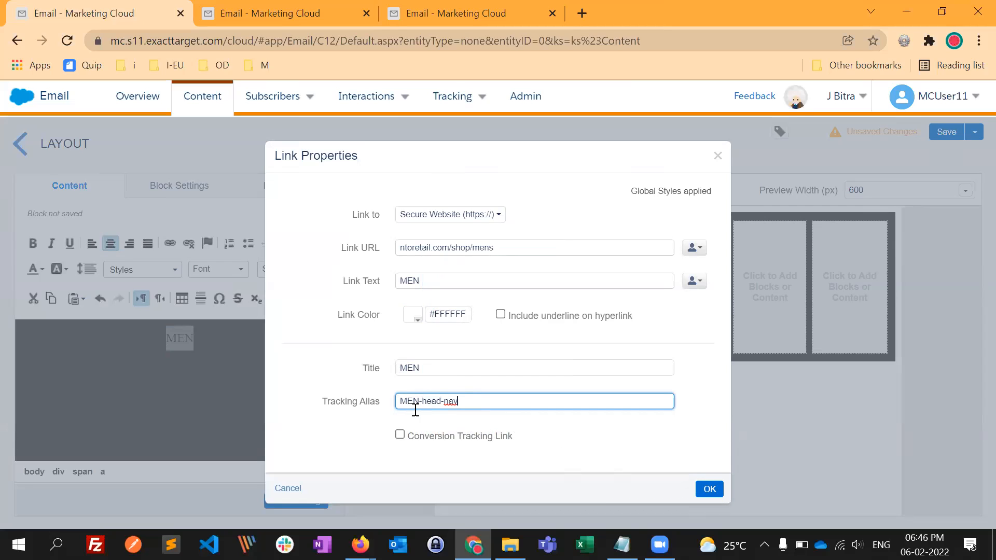
pyautogui.click(705, 491)
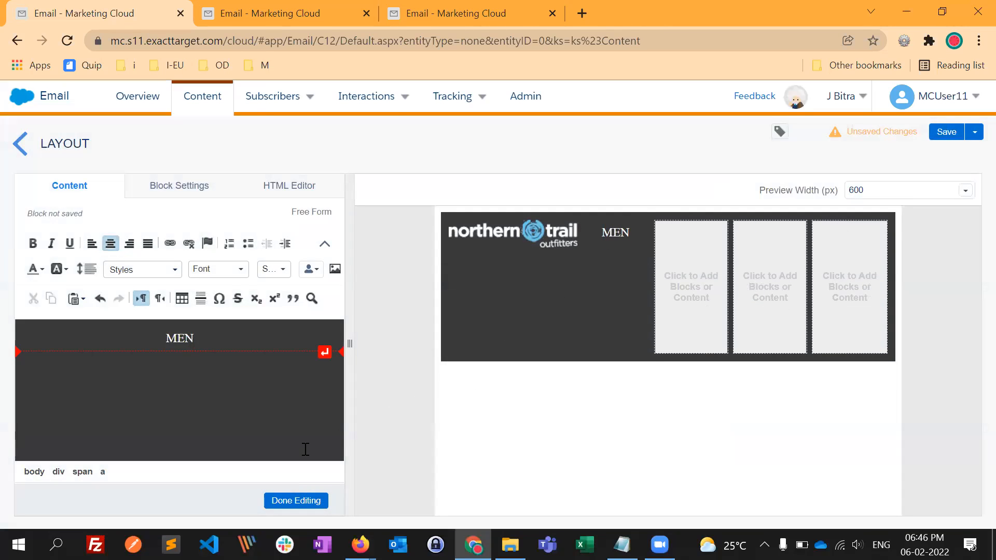
pyautogui.click(295, 500)
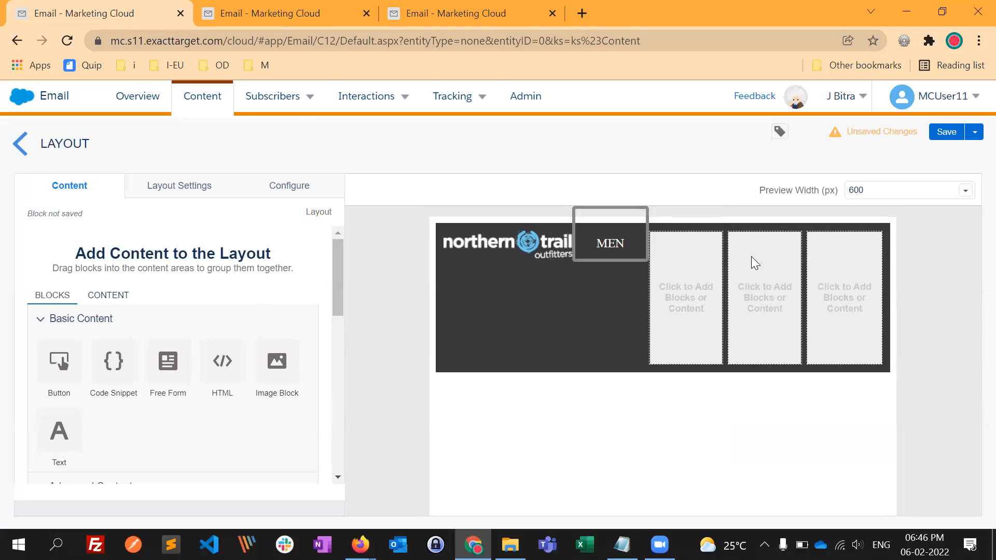
# - Add a Free Form block reading WOMEN to the third column of the layout and colour the text white
pyautogui.moveTo(171, 371); pyautogui.dragTo(675, 291)
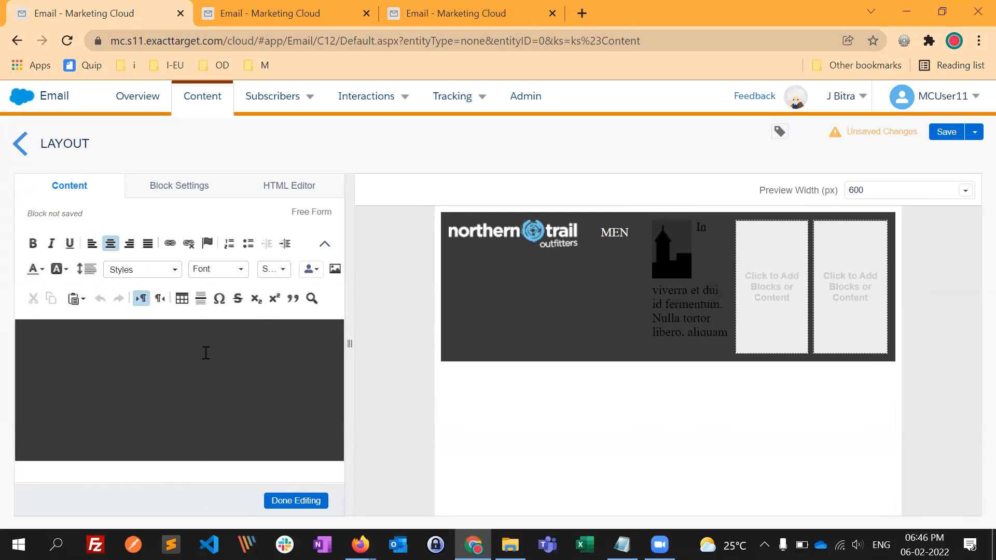
pyautogui.write('WOEM')
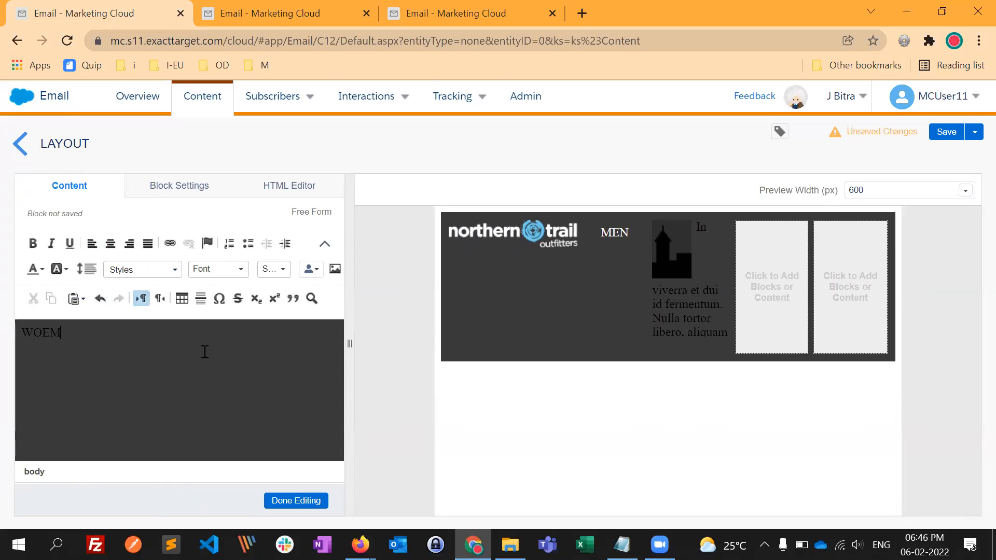
pyautogui.write('NMEN')
pyautogui.moveTo(98, 333); pyautogui.dragTo(21, 333)
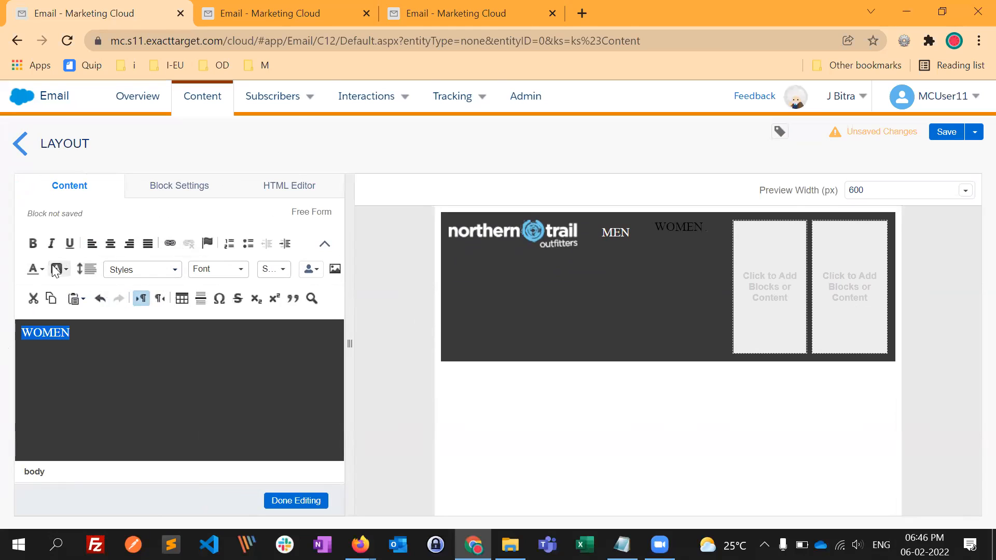
pyautogui.click(41, 278)
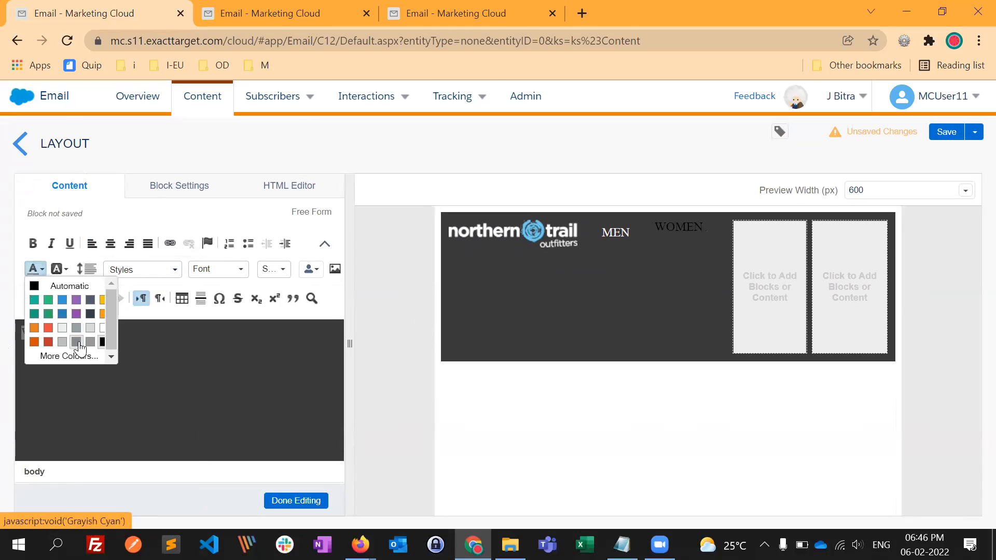
pyautogui.click(105, 338)
# - Switch to the Northern Trail Outfitters website in Firefox, open the WOMEN page and copy its URL
pyautogui.click(464, 213)
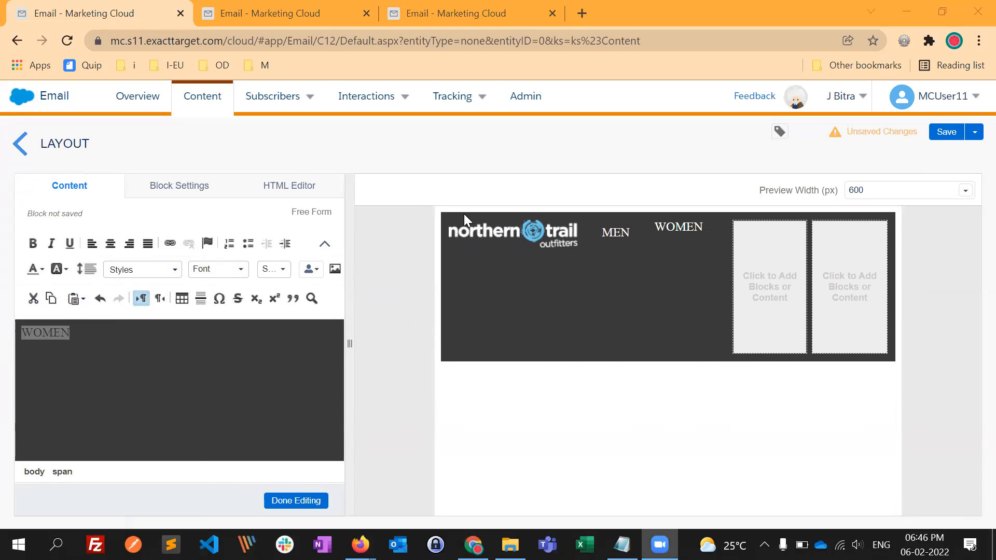
pyautogui.hotkey('alt', 'Tab')
pyautogui.click(522, 211)
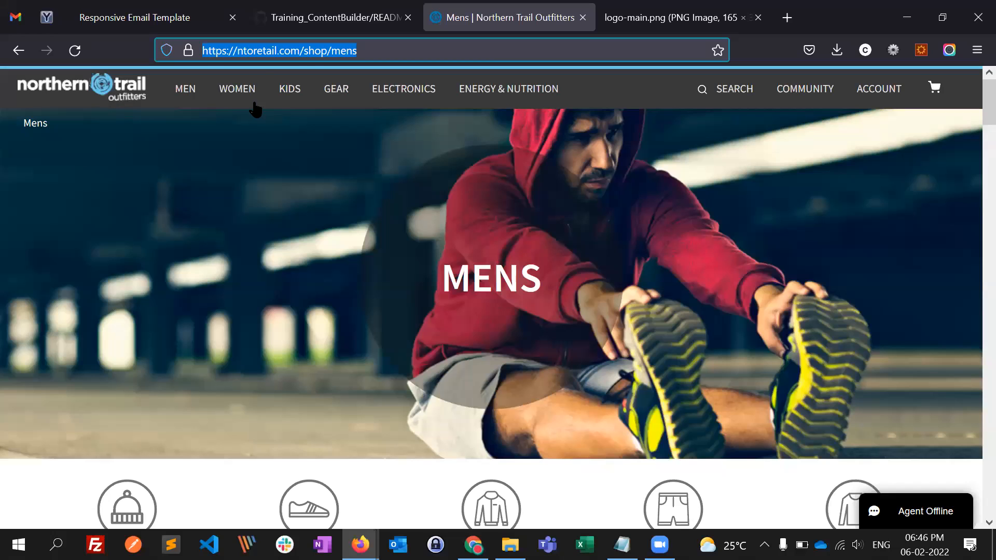
pyautogui.click(240, 95)
pyautogui.click(238, 124)
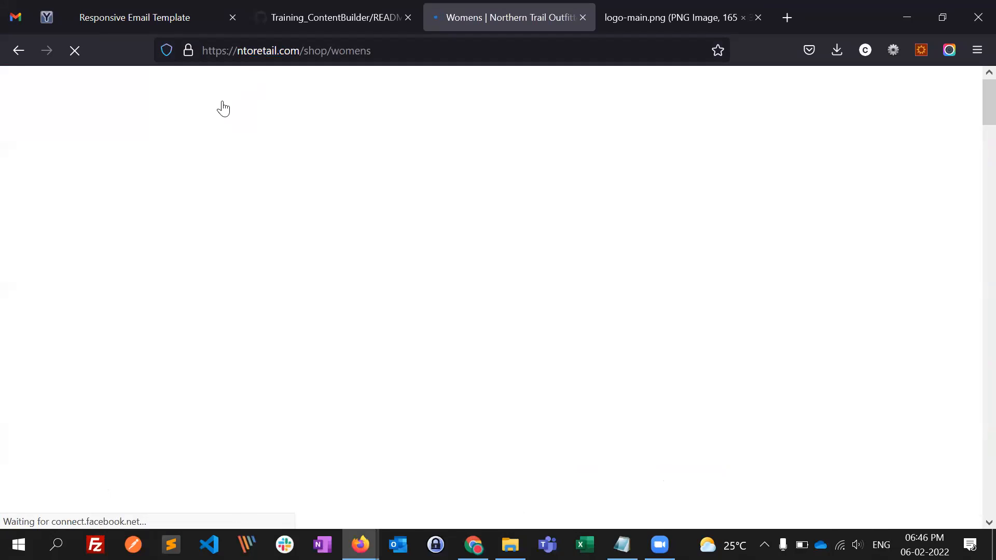
pyautogui.hotkey('ctrl', 'l')
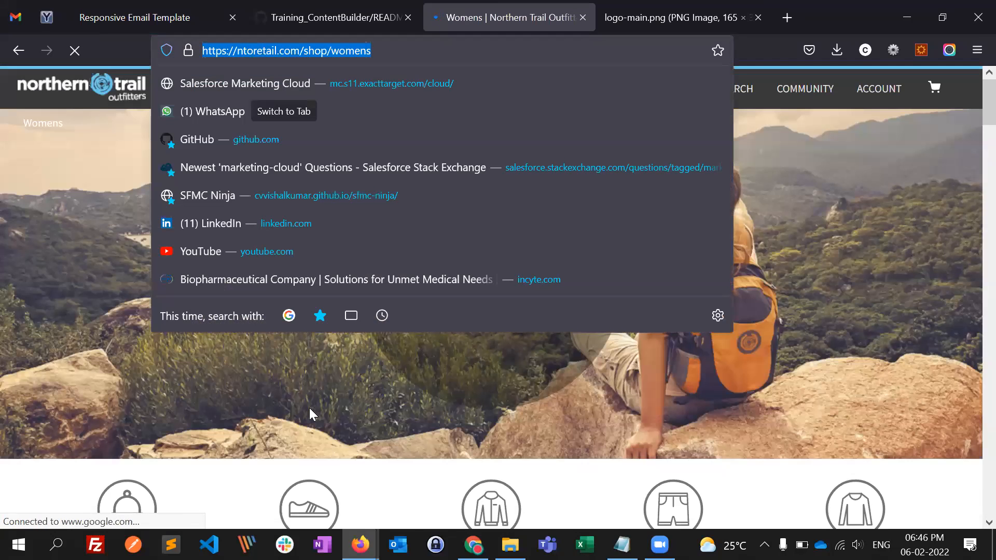
pyautogui.click(155, 272)
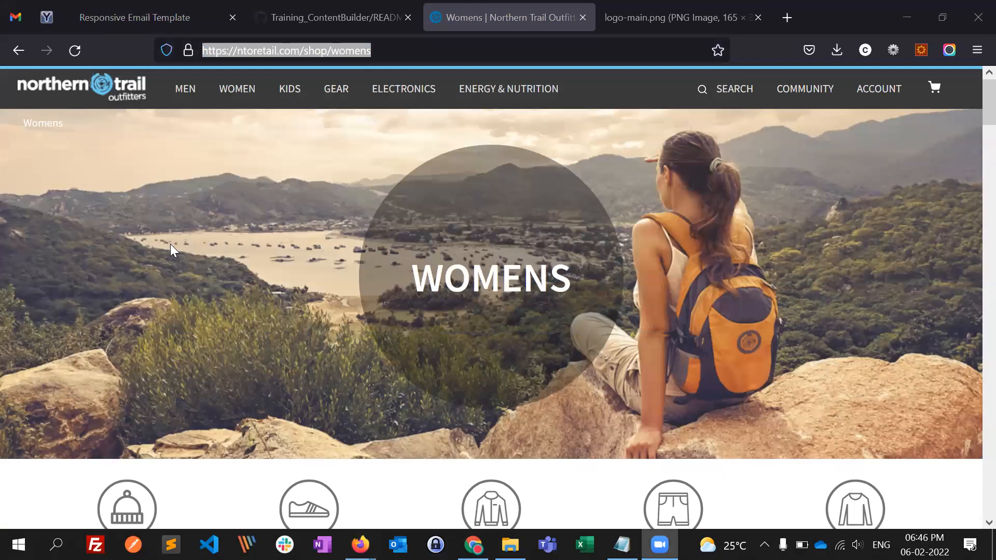
# - Back in Email Studio in Chrome, centre the WOMEN text and set its line spacing to Double
pyautogui.hotkey('alt', 'Tab')
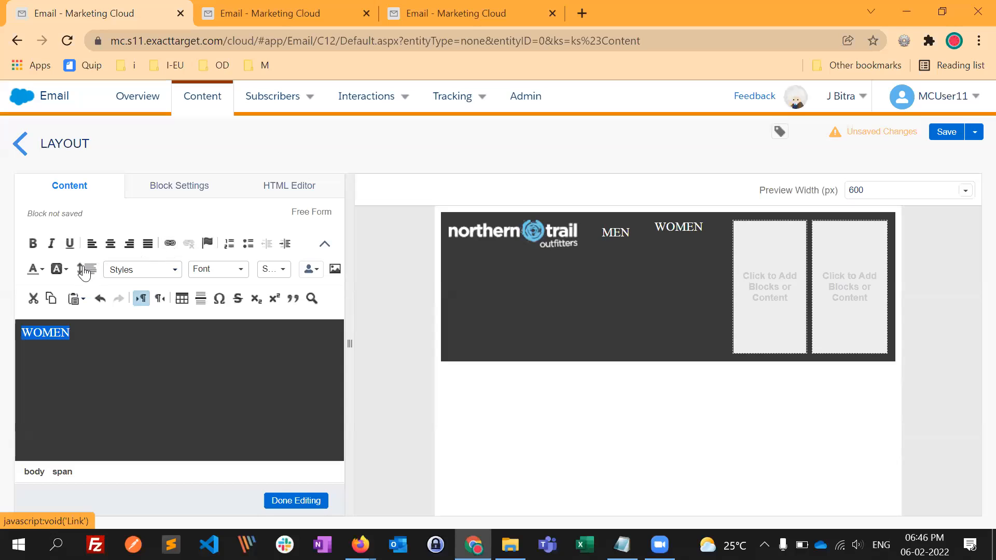
pyautogui.click(110, 243)
pyautogui.click(86, 269)
# - Link the WOMEN text to the secure website address ntoretail.com/shop/womens
pyautogui.click(175, 242)
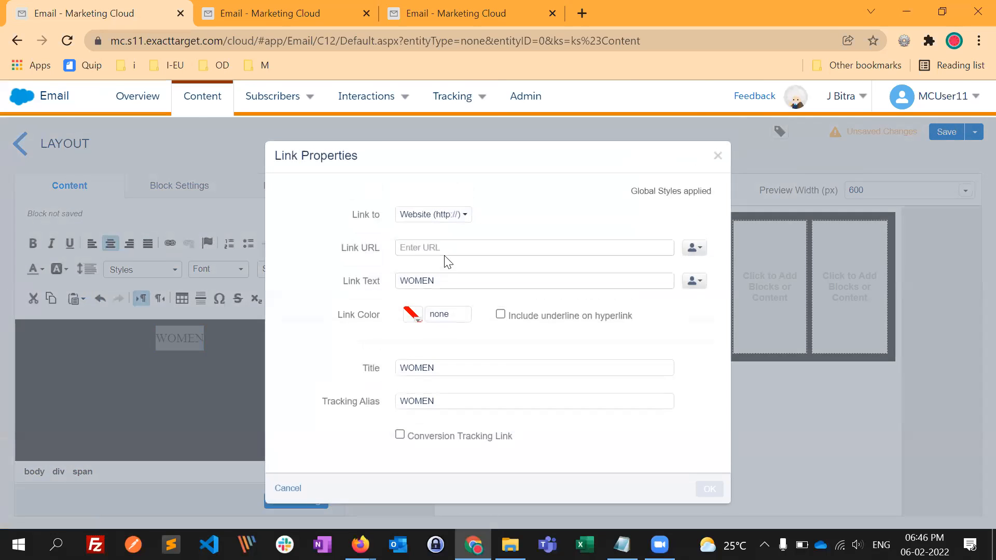
pyautogui.click(440, 248)
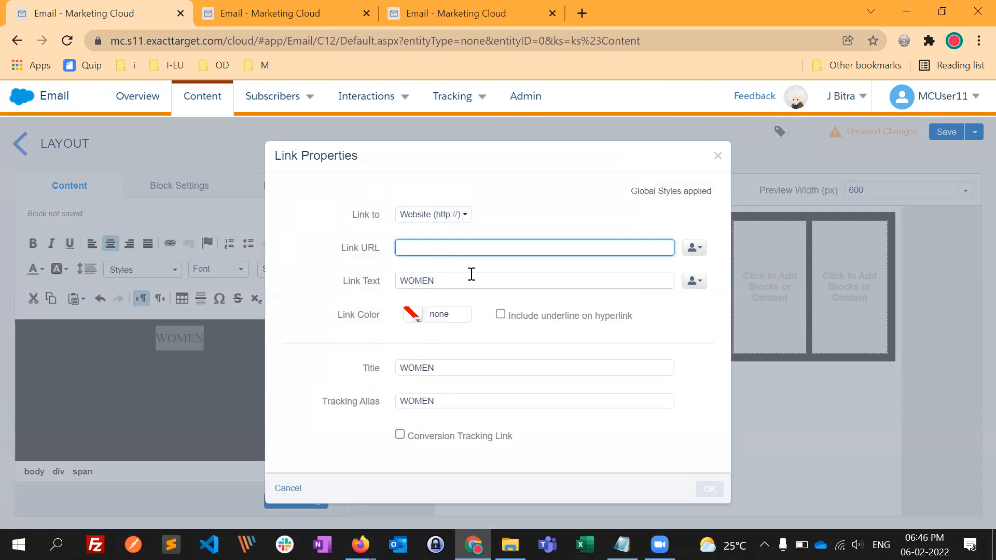
pyautogui.hotkey('alt', 'Tab')
pyautogui.click(451, 251)
pyautogui.hotkey('ctrl', 'v')
pyautogui.click(664, 336)
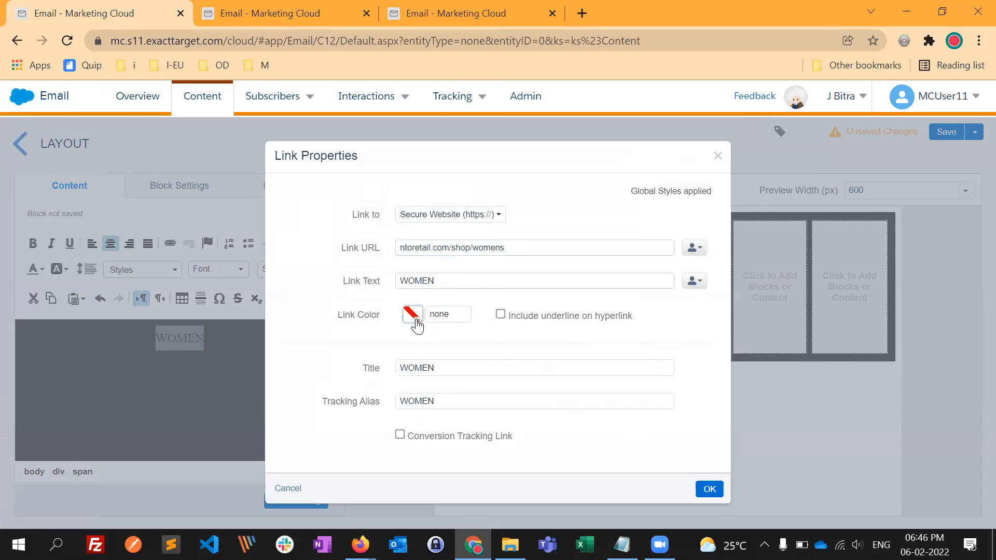
# - Give the WOMEN link the colour white #FFFFFF and the tracking alias WOMEN-header-nav, and finish editing the block
pyautogui.click(415, 315)
pyautogui.click(449, 299)
pyautogui.click(683, 377)
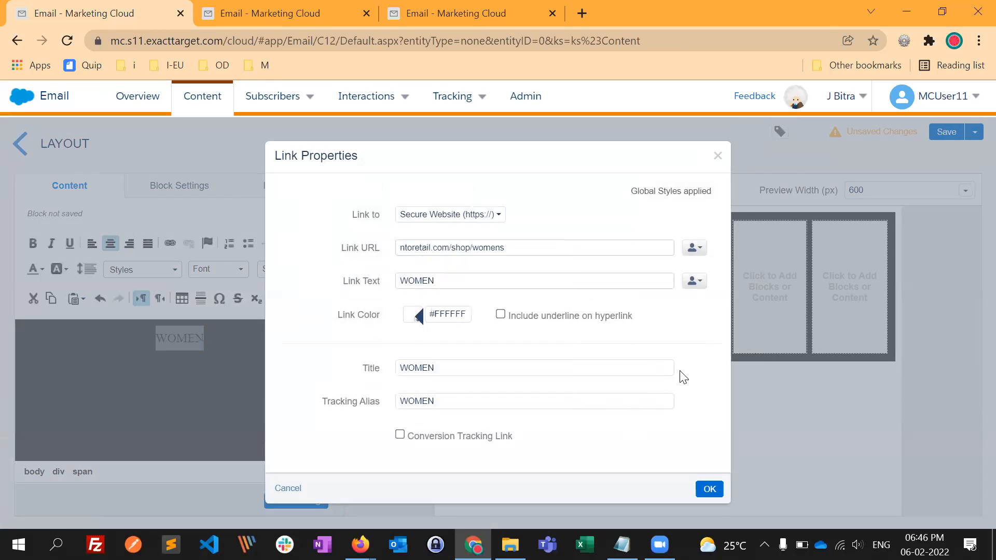
pyautogui.click(469, 401)
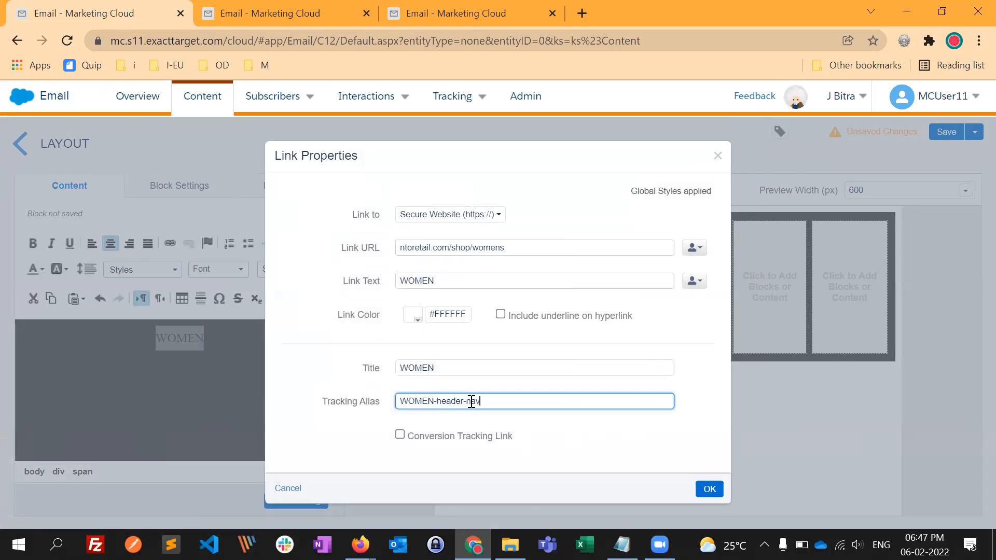
pyautogui.click(710, 489)
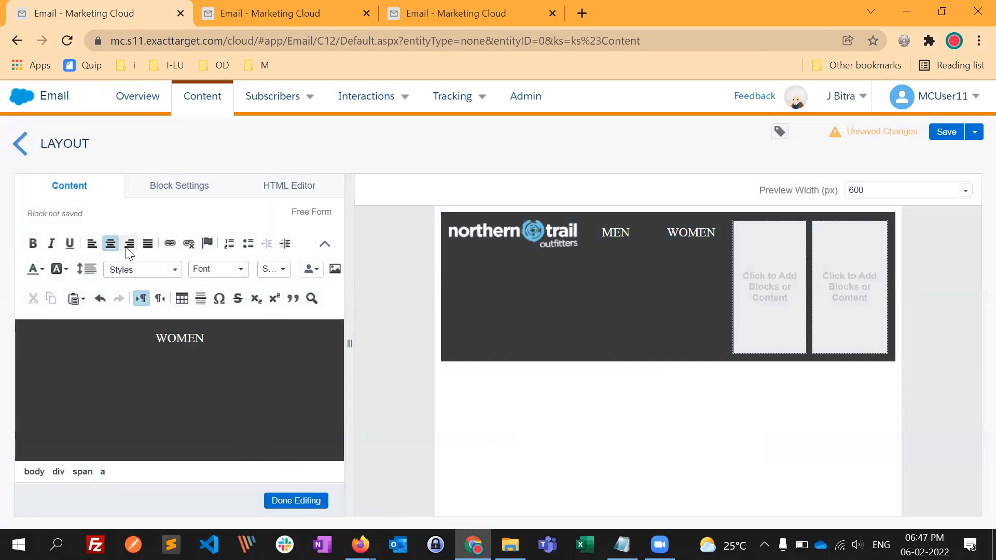
pyautogui.click(300, 501)
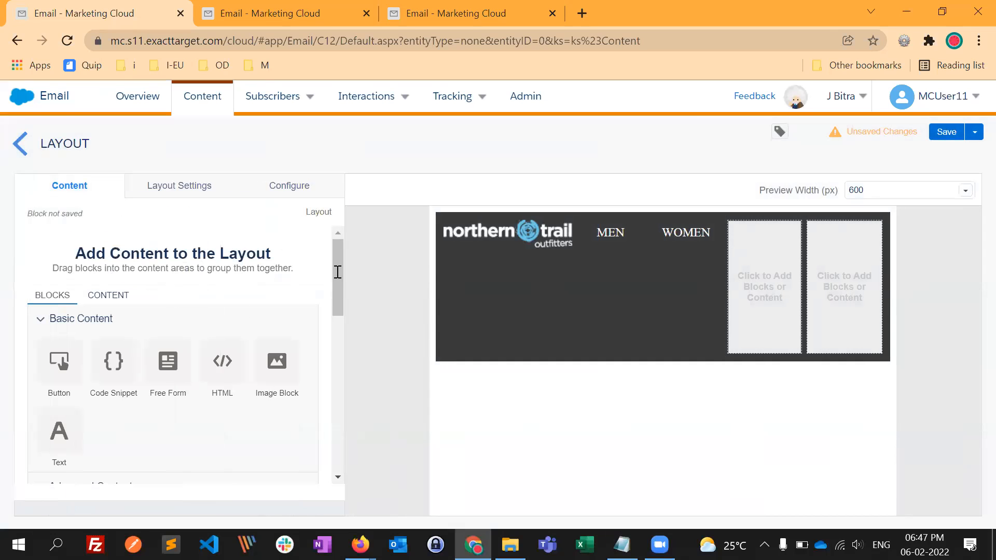
# - Add a Free Form block with the text KIDS to the fourth column of the layout
pyautogui.moveTo(182, 393); pyautogui.dragTo(739, 297)
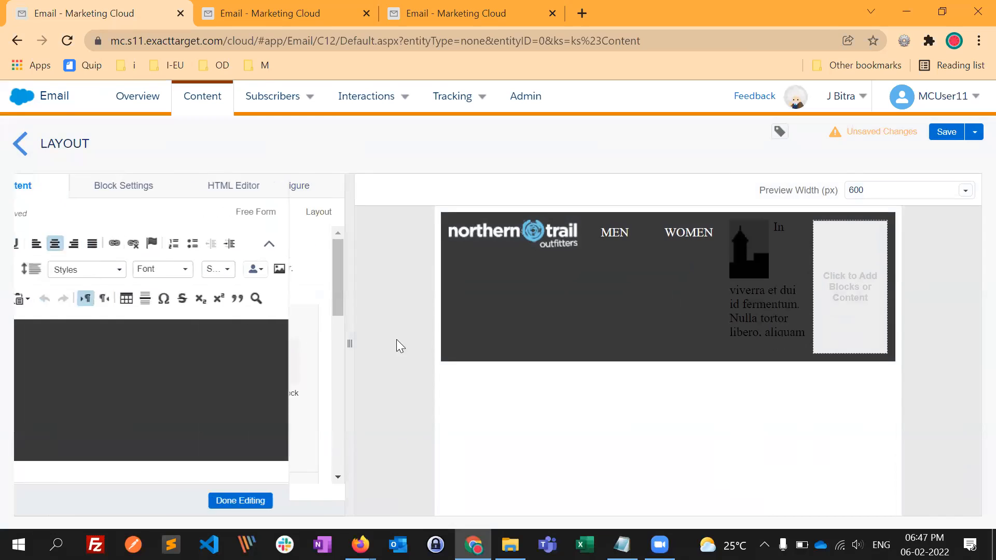
pyautogui.click(203, 349)
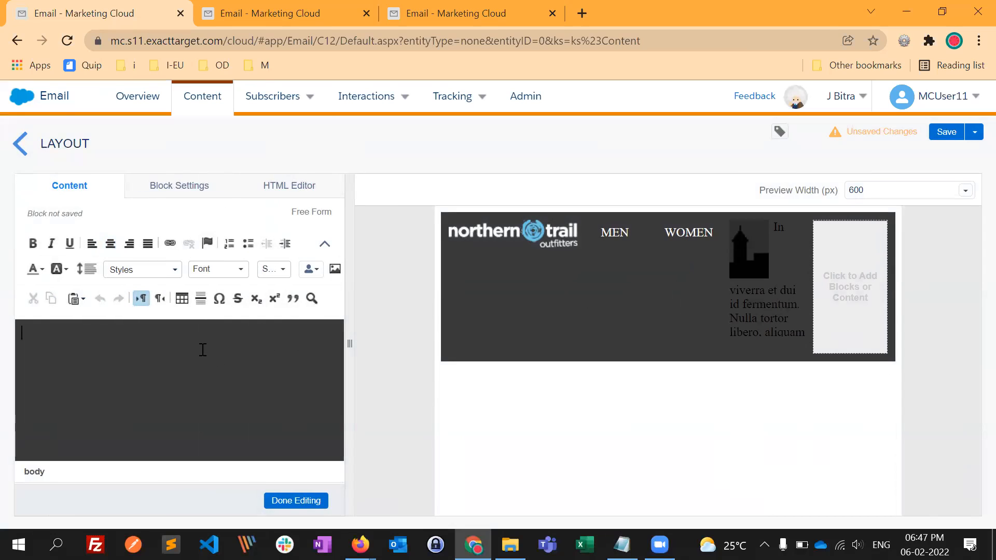
pyautogui.write('KIDS')
pyautogui.press('BackSpace')
pyautogui.write('DS')
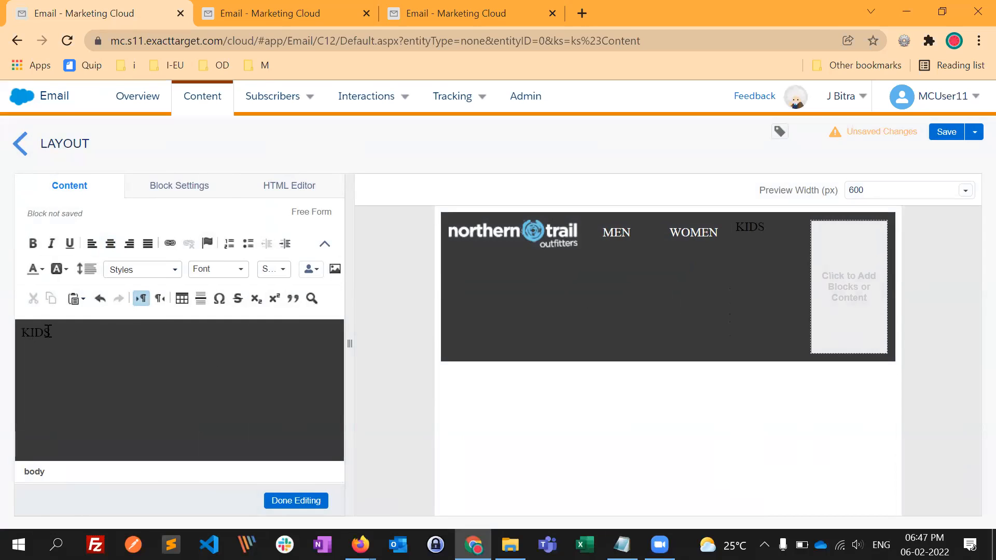
# - Colour the KIDS text white, centre it and set its line spacing to Double
pyautogui.doubleClick(35, 332)
pyautogui.click(42, 269)
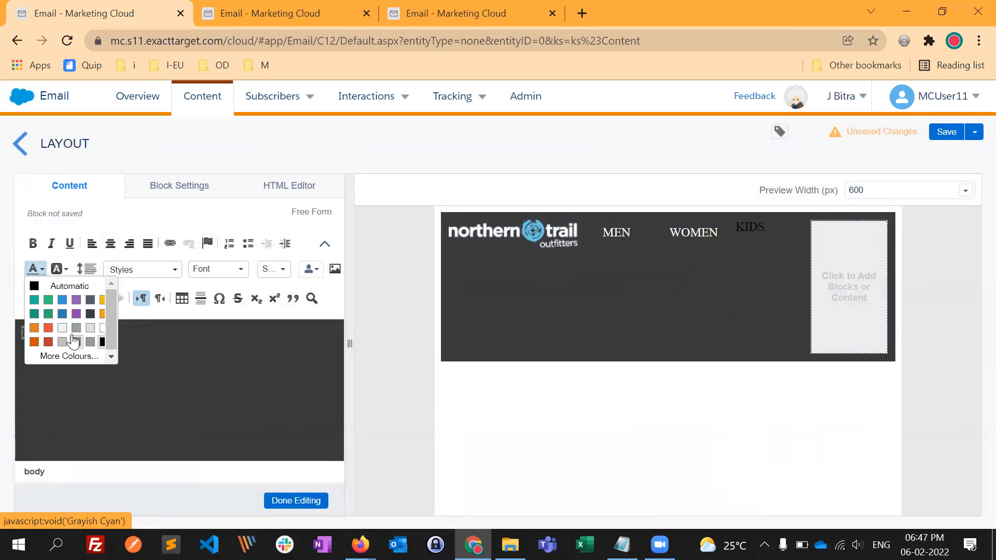
pyautogui.click(102, 328)
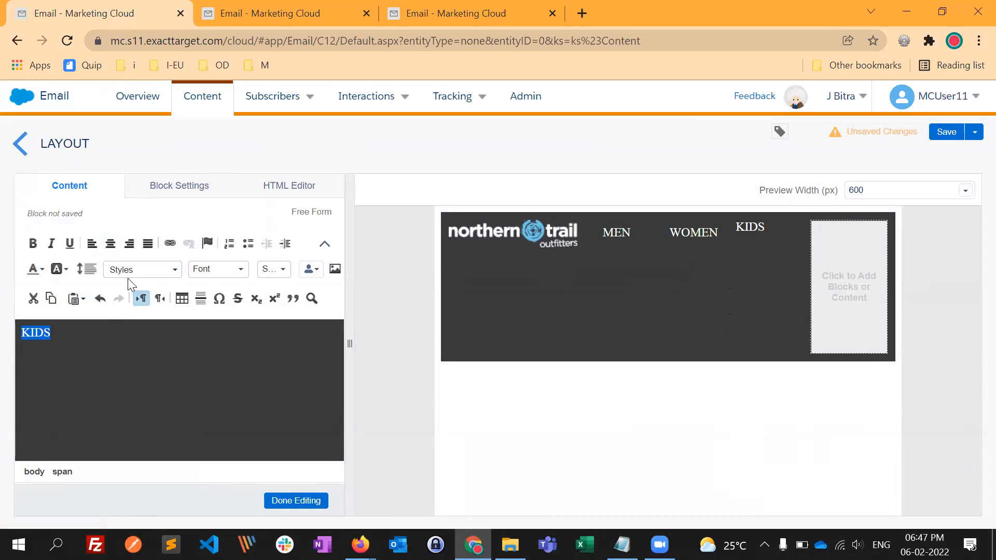
pyautogui.click(110, 243)
pyautogui.click(82, 279)
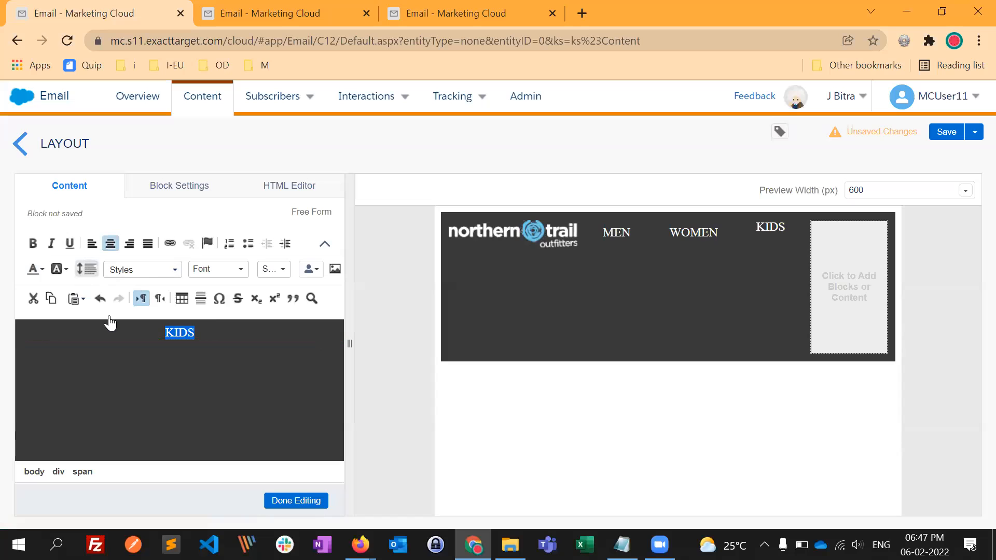
pyautogui.click(107, 338)
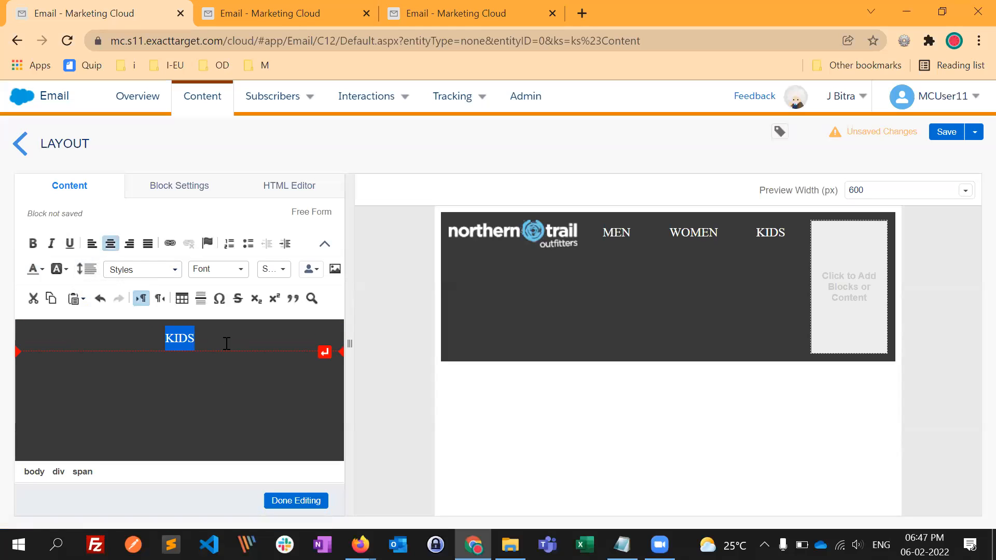
# - Copy the KIDS page address ntoretail.com/shop/kids from the Northern Trail Outfitters site in Firefox and link the KIDS text to it
pyautogui.hotkey('alt', 'Tab')
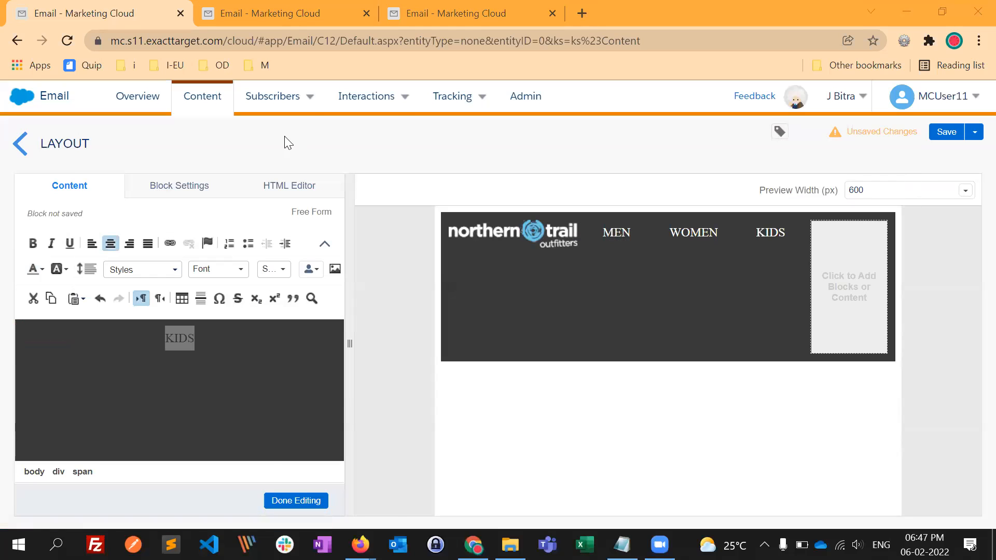
pyautogui.hotkey('alt', 'Tab')
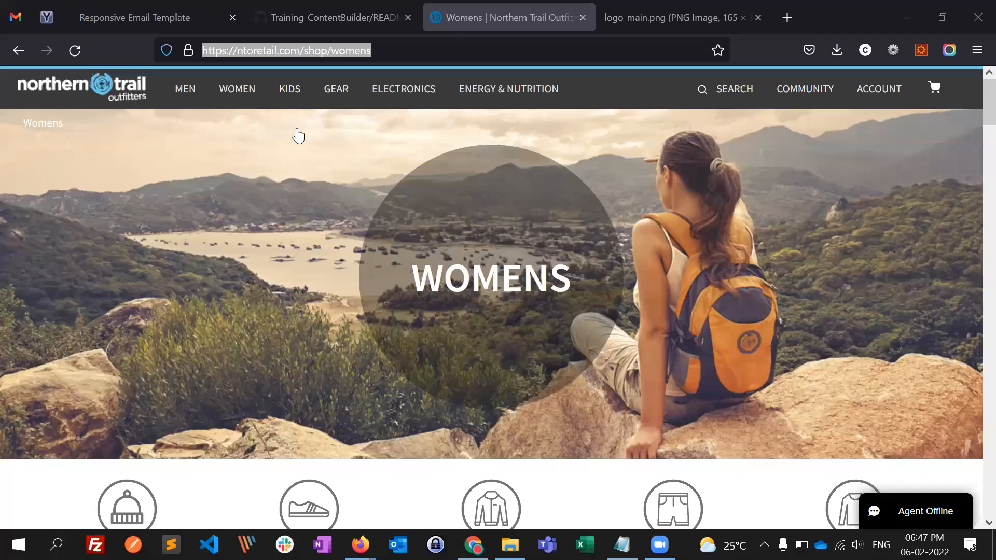
pyautogui.click(293, 121)
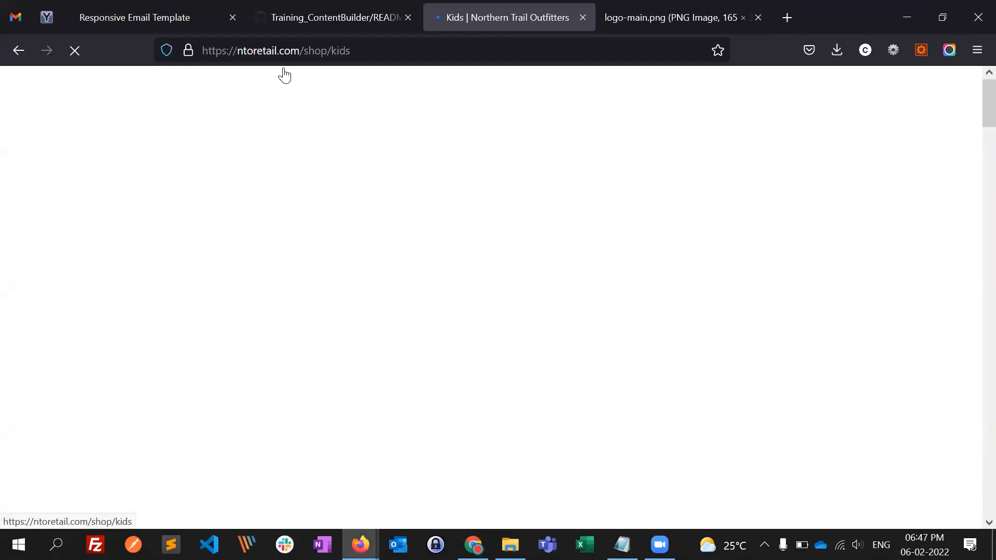
pyautogui.click(376, 56)
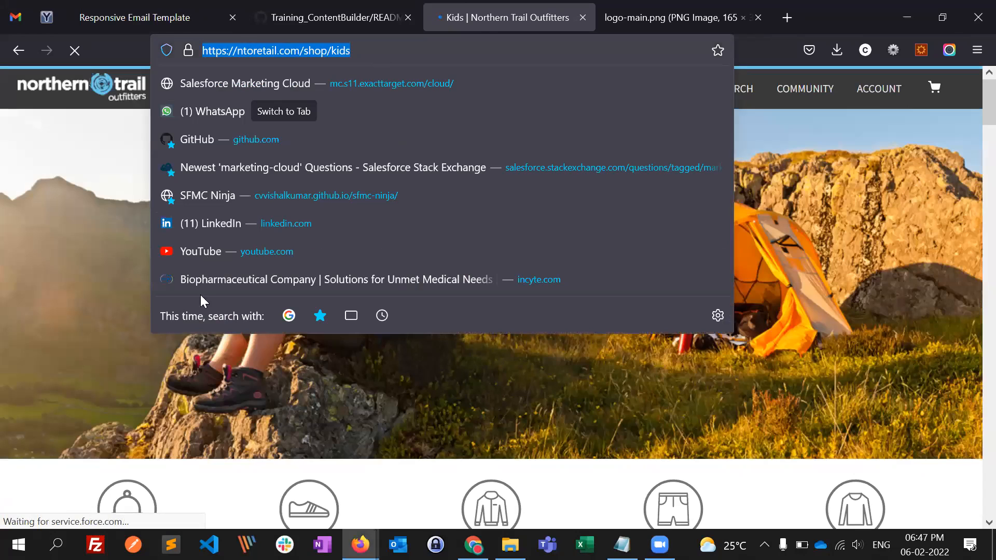
pyautogui.hotkey('alt', 'Tab')
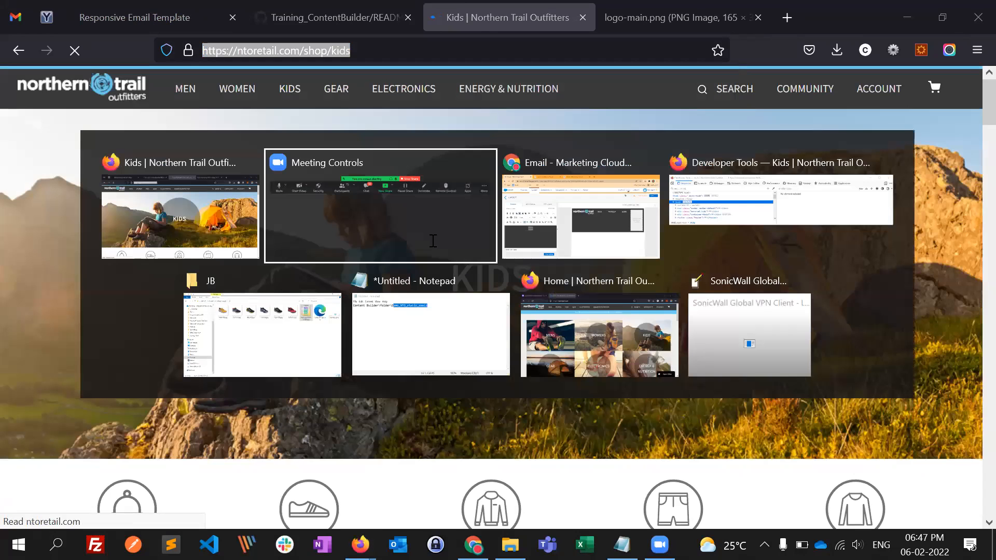
pyautogui.hotkey('alt', 'Tab')
pyautogui.hotkey('ctrl', 'k')
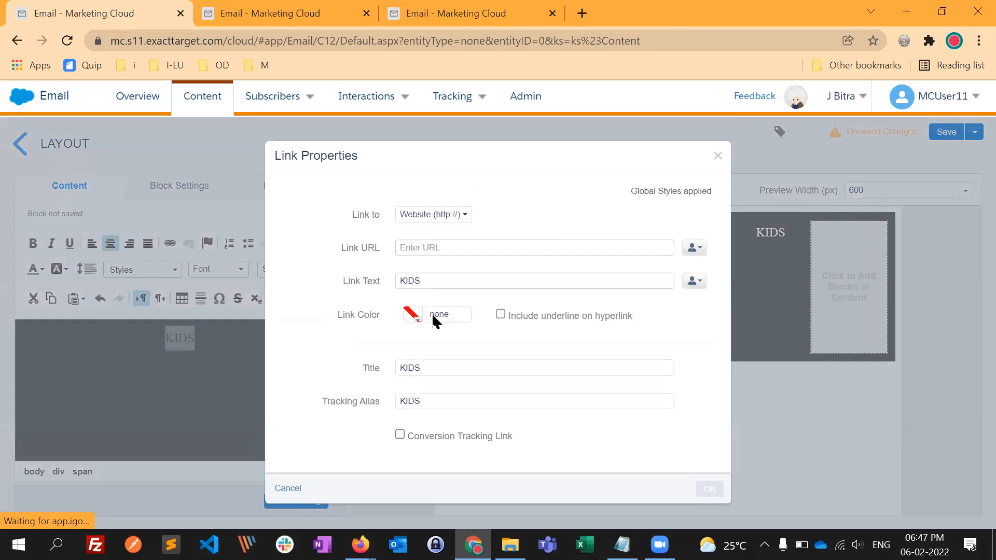
# - Give the KIDS link the colour white and finish editing the block
pyautogui.click(433, 318)
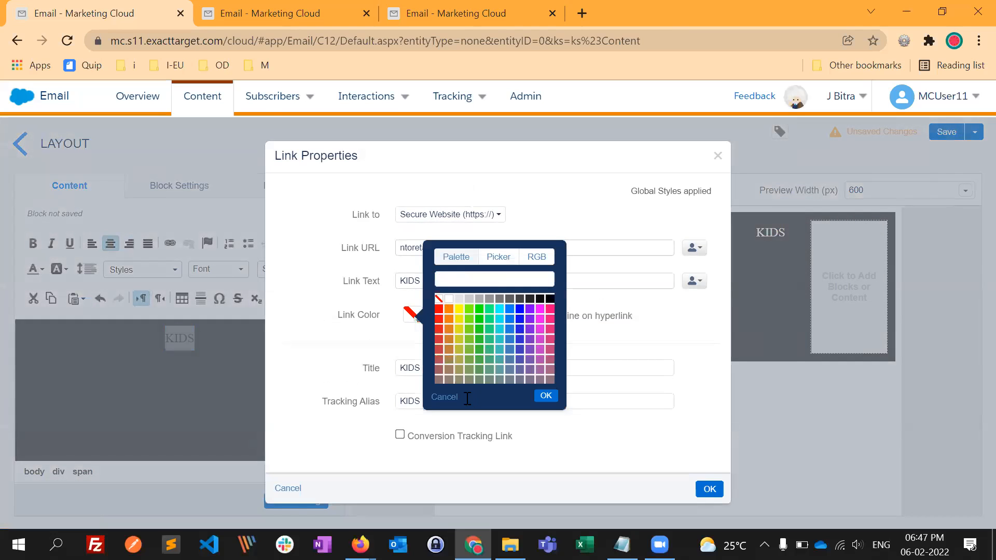
pyautogui.click(448, 299)
pyautogui.press('Return')
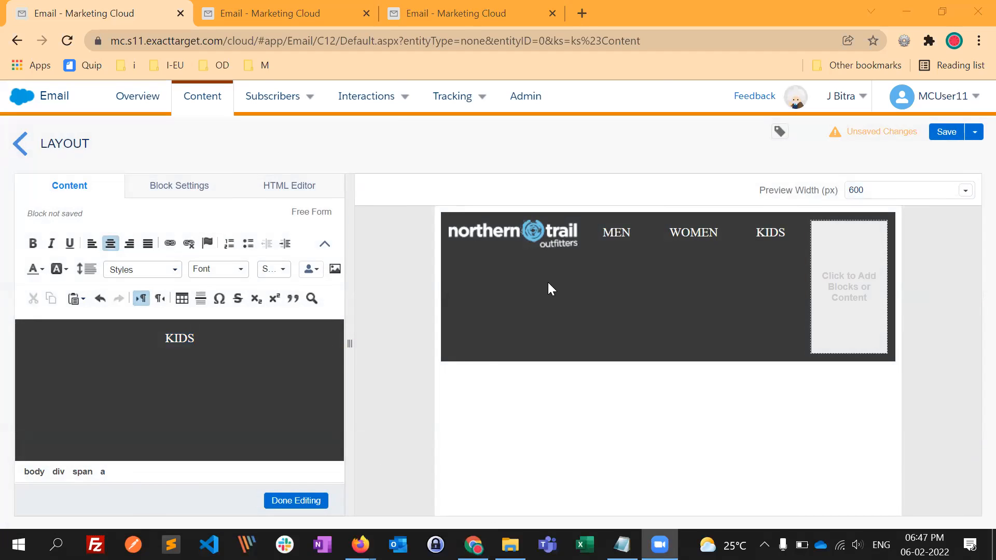
pyautogui.click(366, 392)
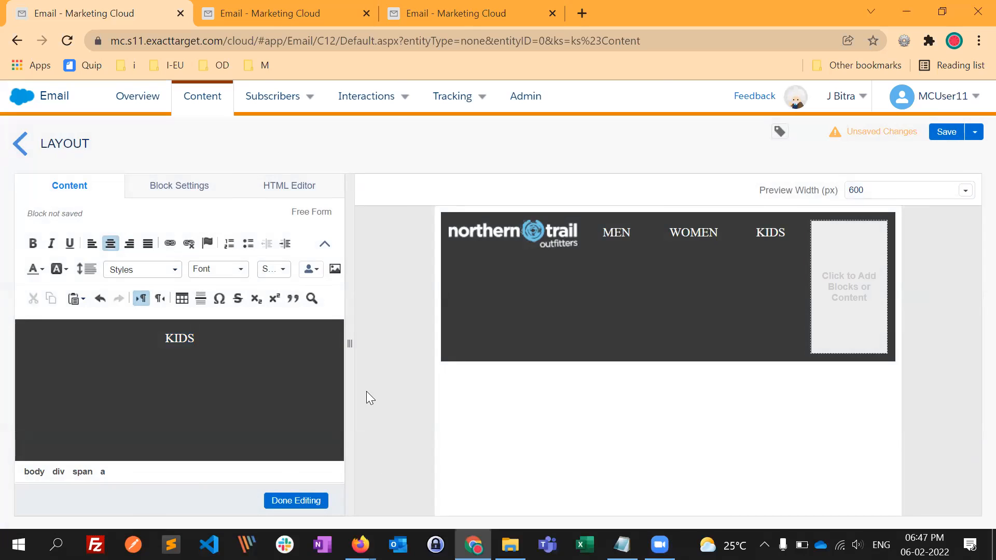
pyautogui.click(576, 268)
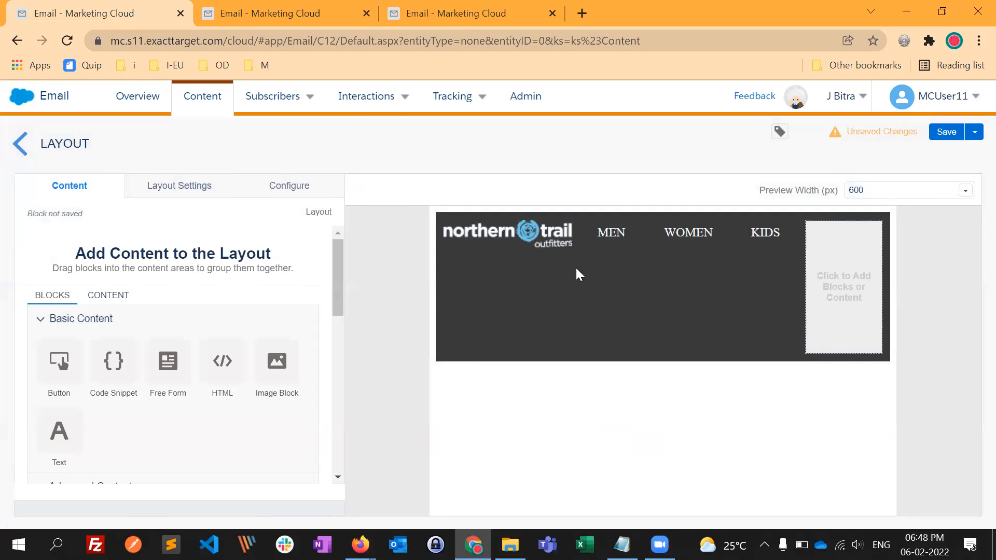
# - Add a Free Form block with the text GEAR to the empty fifth column of the layout
pyautogui.moveTo(167, 361); pyautogui.dragTo(825, 327)
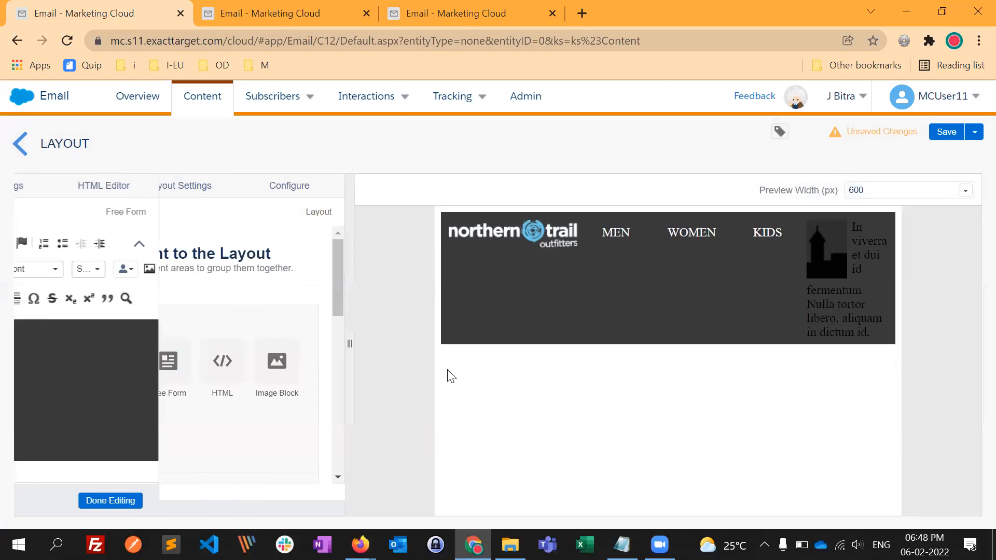
pyautogui.click(170, 348)
pyautogui.write('GEAR')
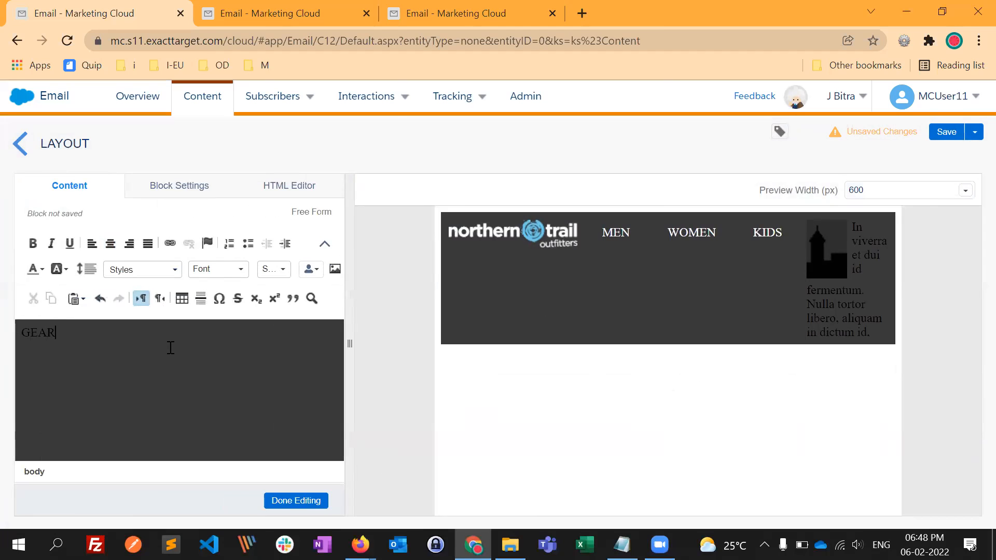
# - Centre the GEAR text and set its line spacing to Double
pyautogui.doubleClick(58, 334)
pyautogui.click(110, 243)
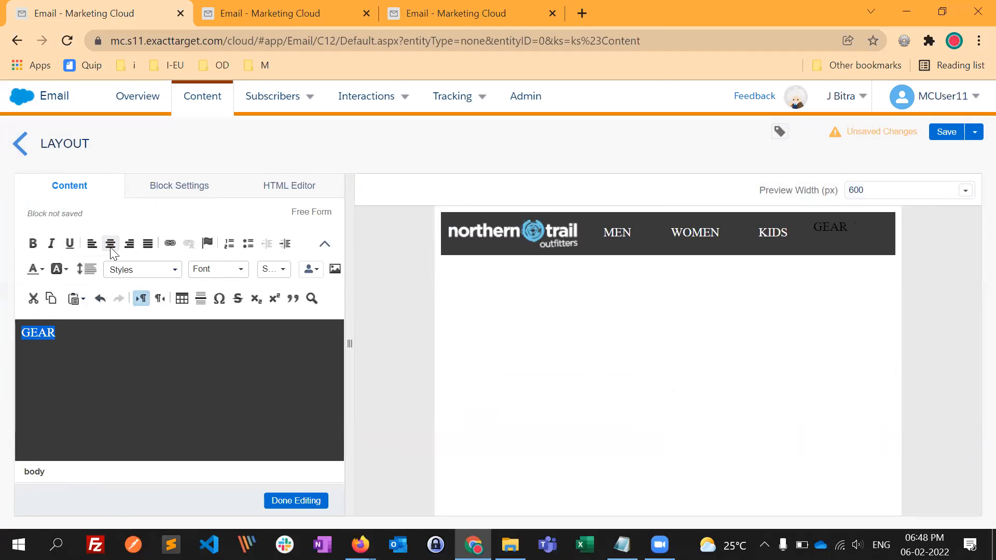
pyautogui.click(85, 268)
pyautogui.click(94, 340)
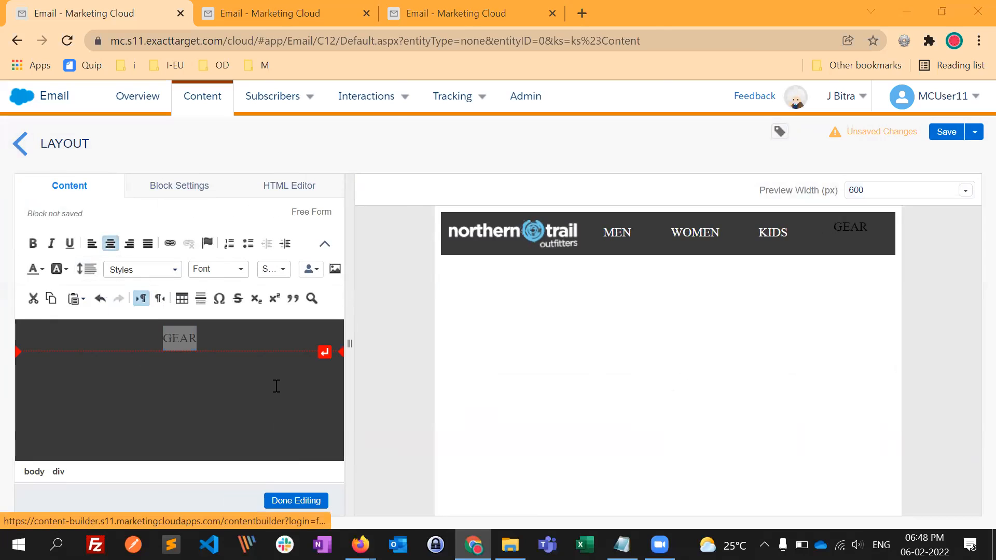
# - Copy the GEAR page address from the Northern Trail Outfitters site in Firefox and link the GEAR text to ntoretail.com/shop/gear
pyautogui.hotkey('alt', 'Tab')
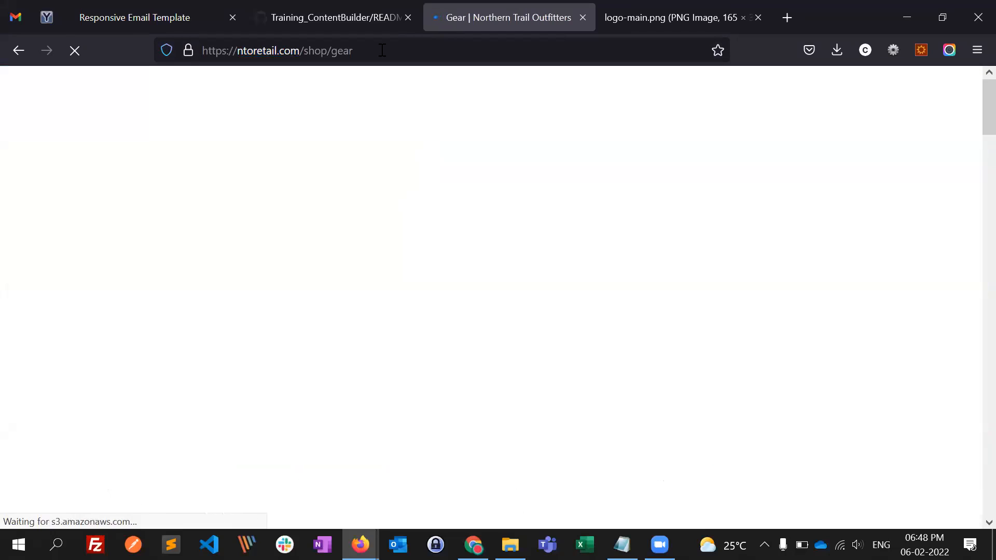
pyautogui.click(382, 51)
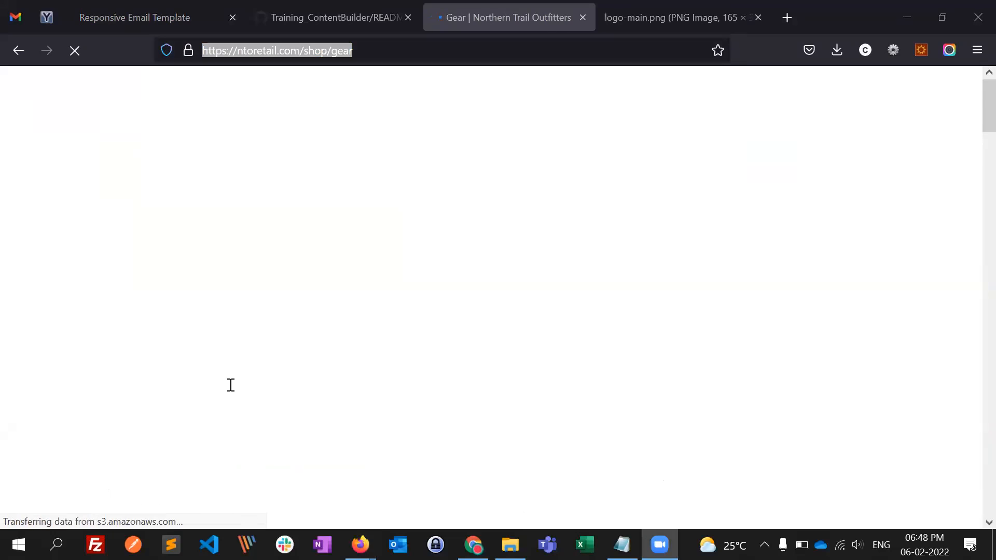
pyautogui.hotkey('alt', 'Tab')
pyautogui.hotkey('alt', 'Tab')
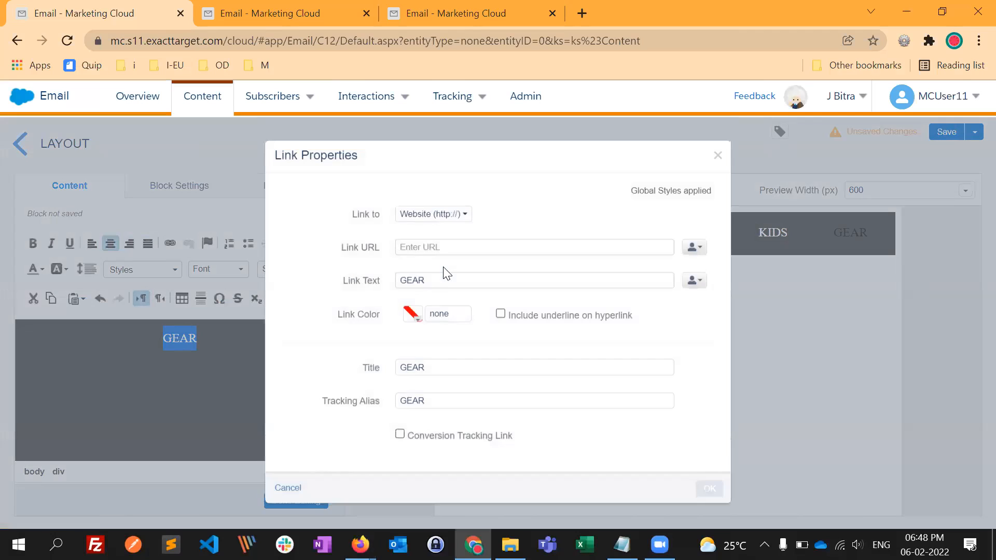
pyautogui.write('ntoretail.com/shop/gear')
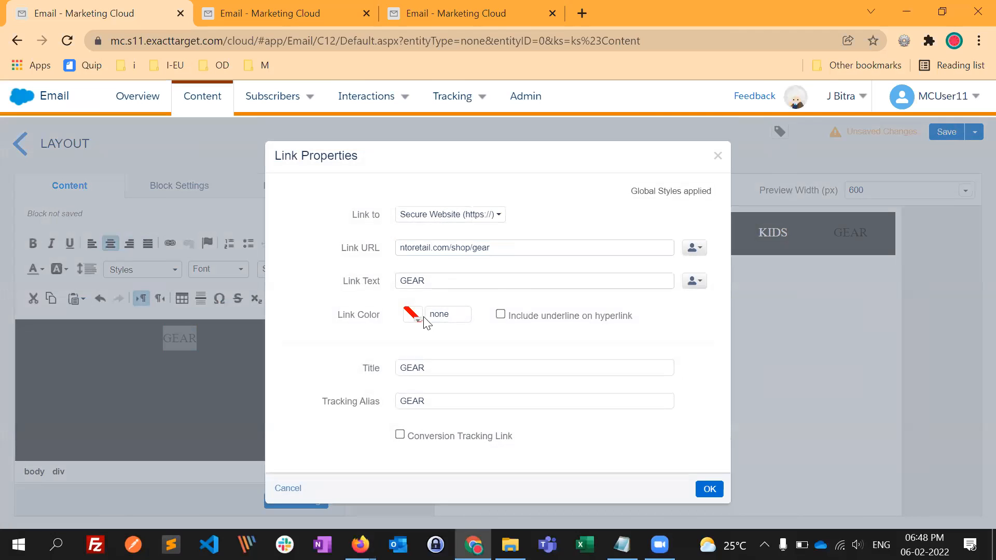
# - Give the GEAR link the colour white and finish editing the block
pyautogui.click(414, 316)
pyautogui.click(499, 403)
pyautogui.click(709, 488)
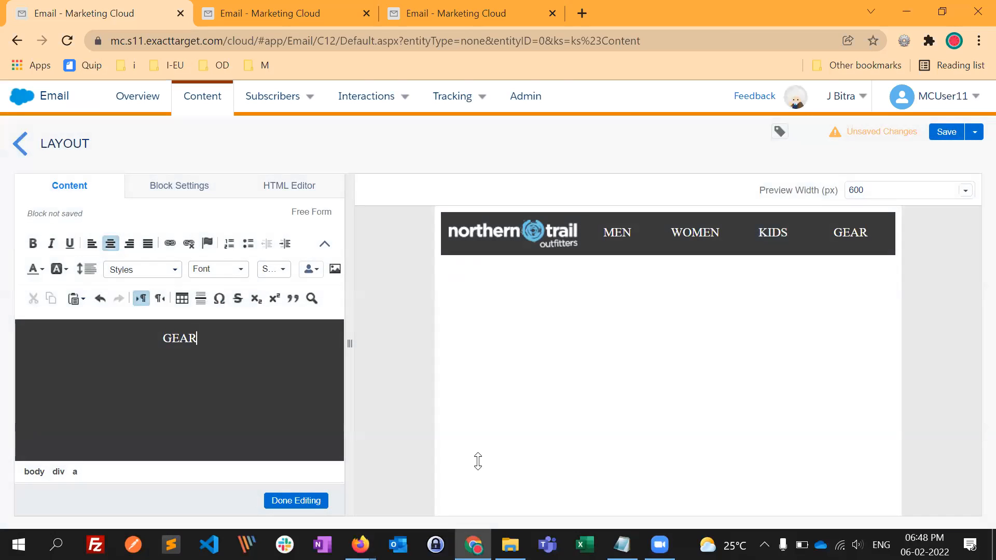
pyautogui.moveTo(478, 461); pyautogui.dragTo(457, 400)
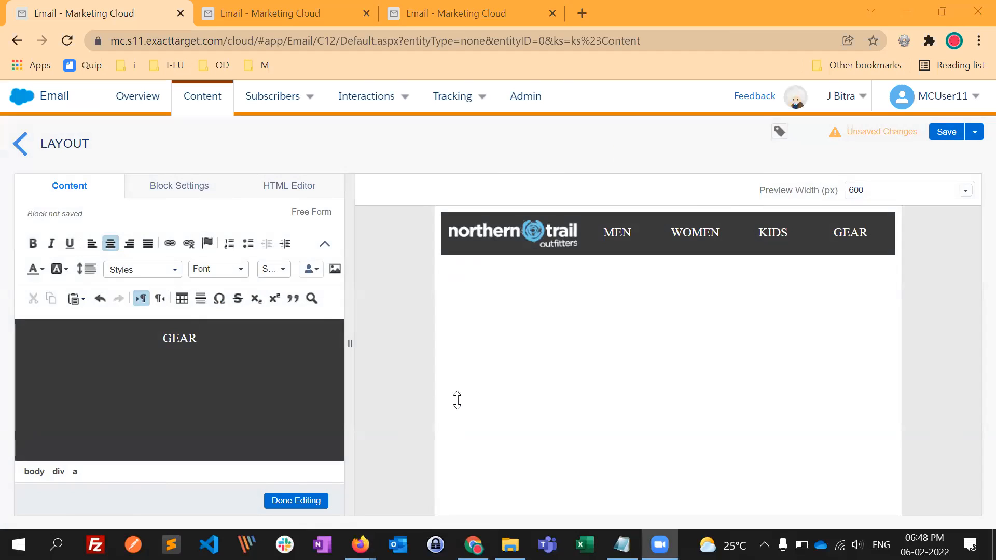
pyautogui.click(311, 500)
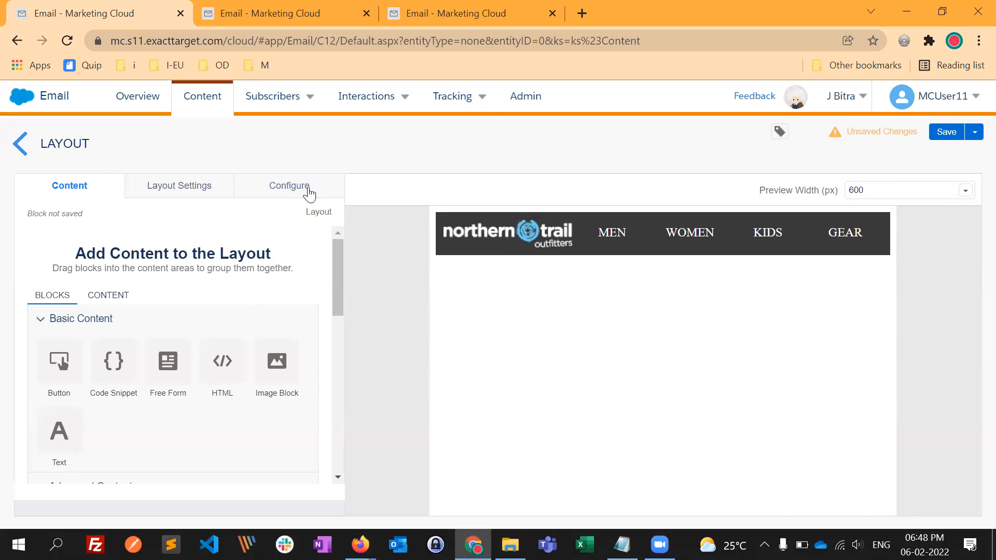
# - Set the five-column layout's vertical splits to 25%, 45%, 65% and 85%, and the space between content areas to 4px
pyautogui.click(296, 193)
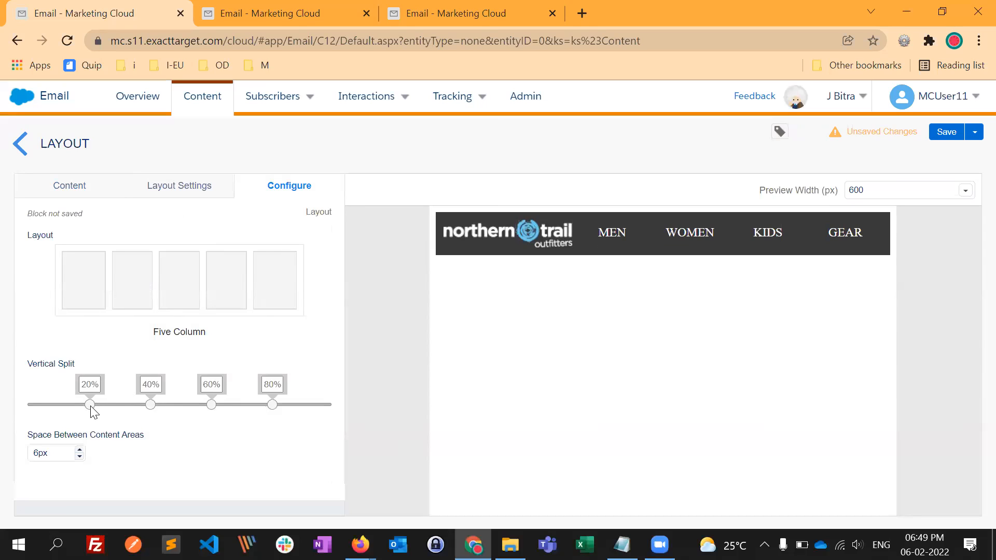
pyautogui.moveTo(92, 411); pyautogui.dragTo(125, 409)
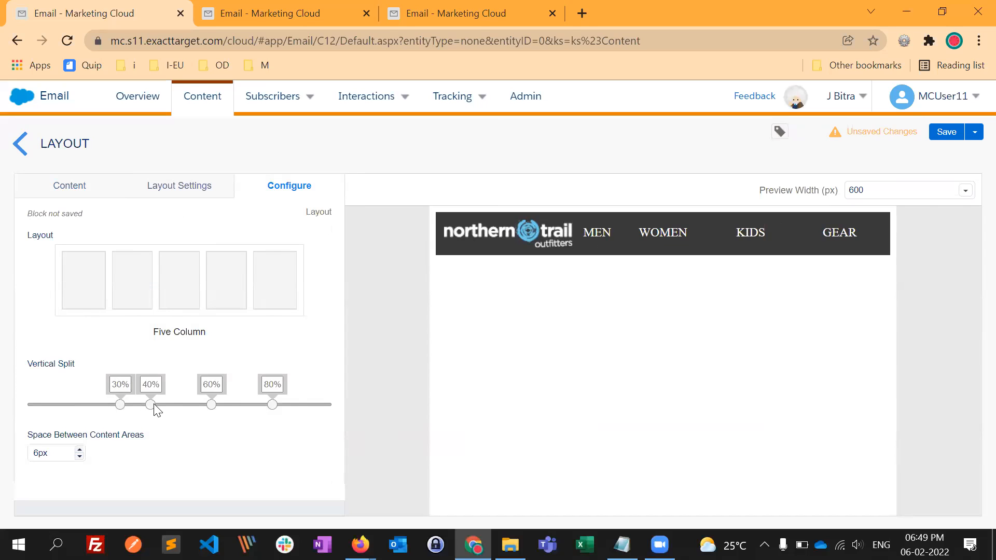
pyautogui.moveTo(273, 406)
pyautogui.mouseDown()
pyautogui.moveTo(303, 412)
pyautogui.moveTo(288, 409)
pyautogui.mouseUp()
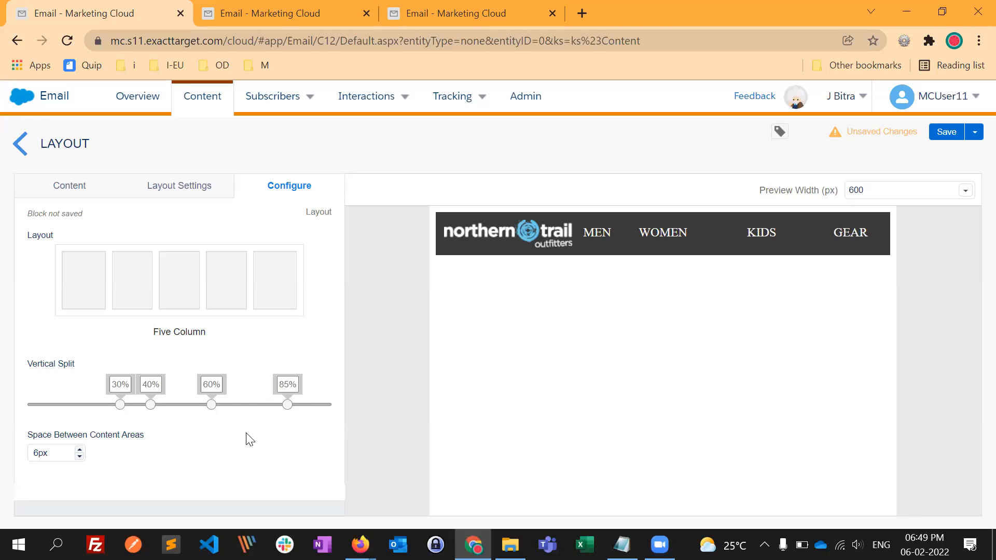
pyautogui.moveTo(214, 404)
pyautogui.mouseDown()
pyautogui.moveTo(244, 405)
pyautogui.moveTo(229, 409)
pyautogui.mouseUp()
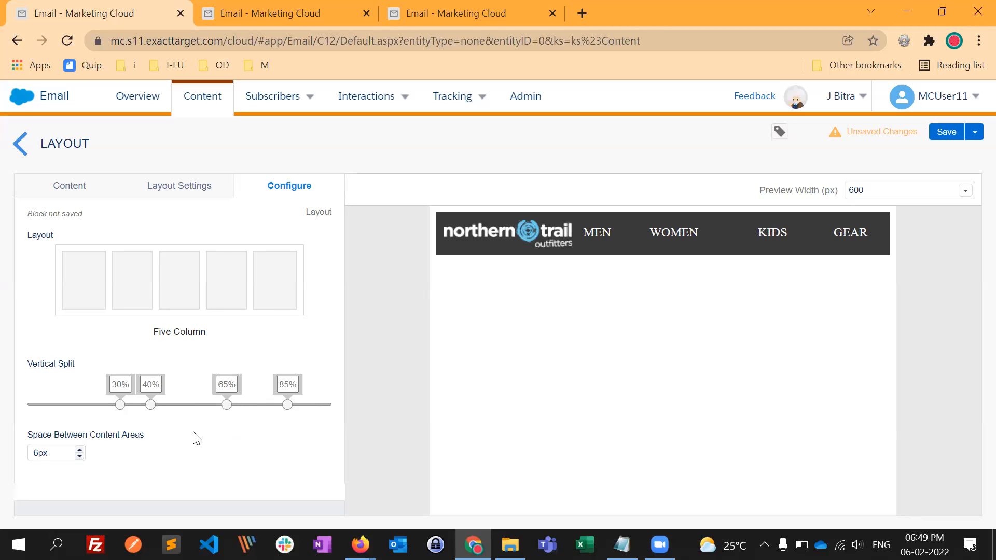
pyautogui.moveTo(162, 407); pyautogui.dragTo(166, 409)
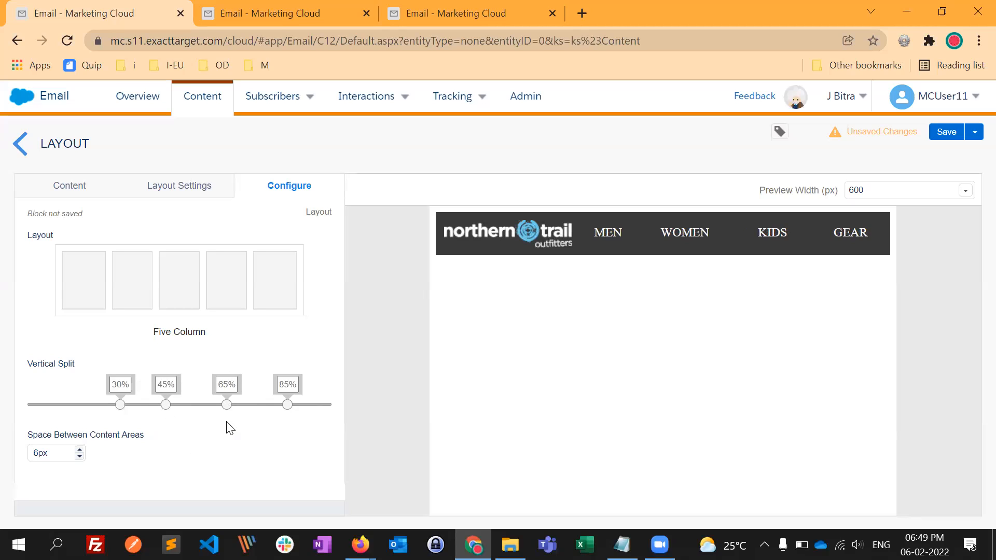
pyautogui.moveTo(119, 406); pyautogui.dragTo(106, 412)
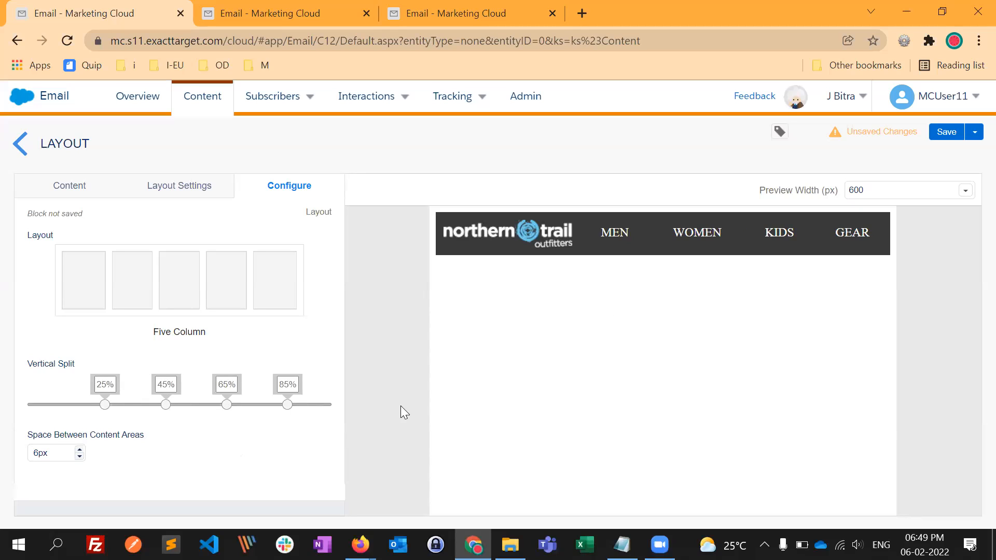
pyautogui.click(79, 456)
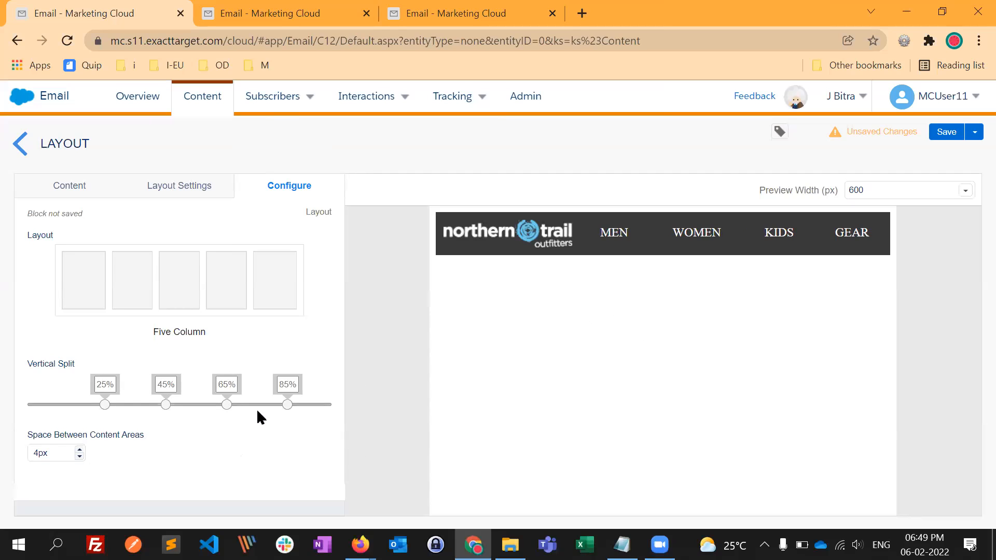
# - Save the layout under the name Header_Nav_CB and return to the Content Builder item list
pyautogui.hotkey('ctrl', '-')
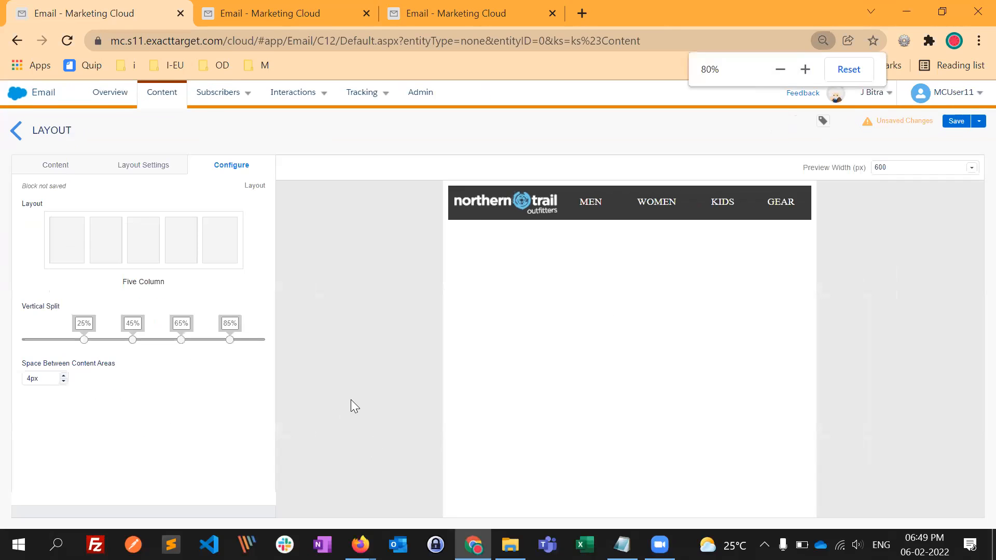
pyautogui.click(849, 69)
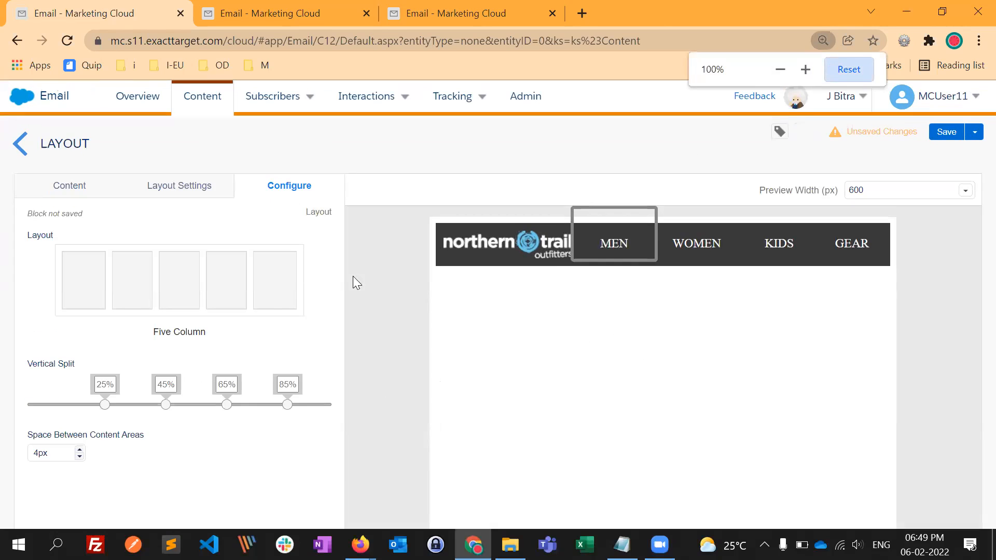
pyautogui.click(954, 139)
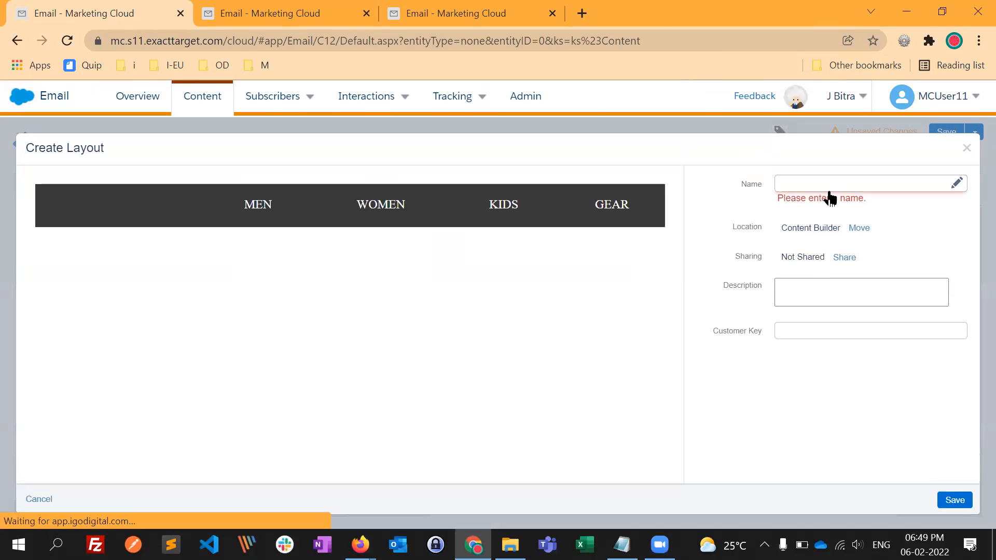
pyautogui.write('Header_Nav_CB')
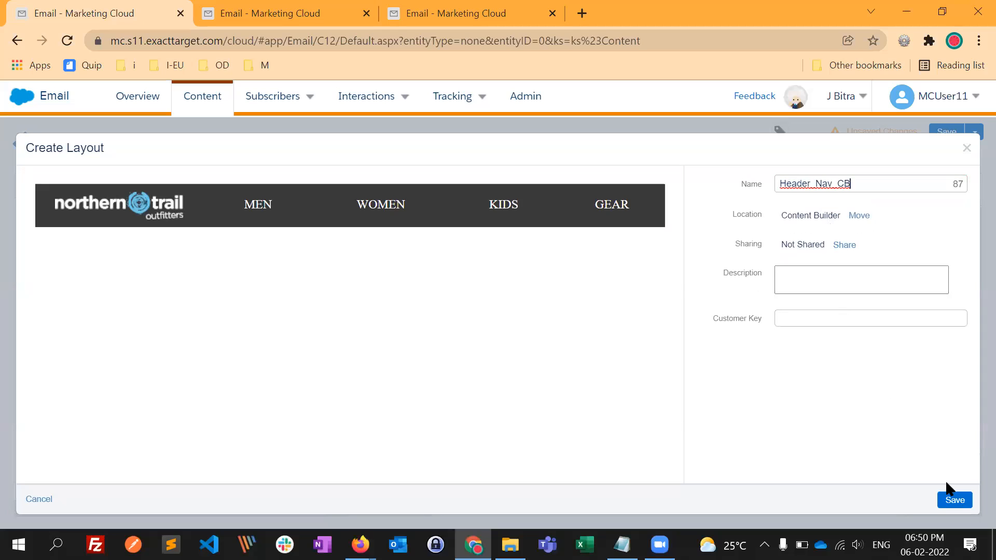
pyautogui.click(955, 500)
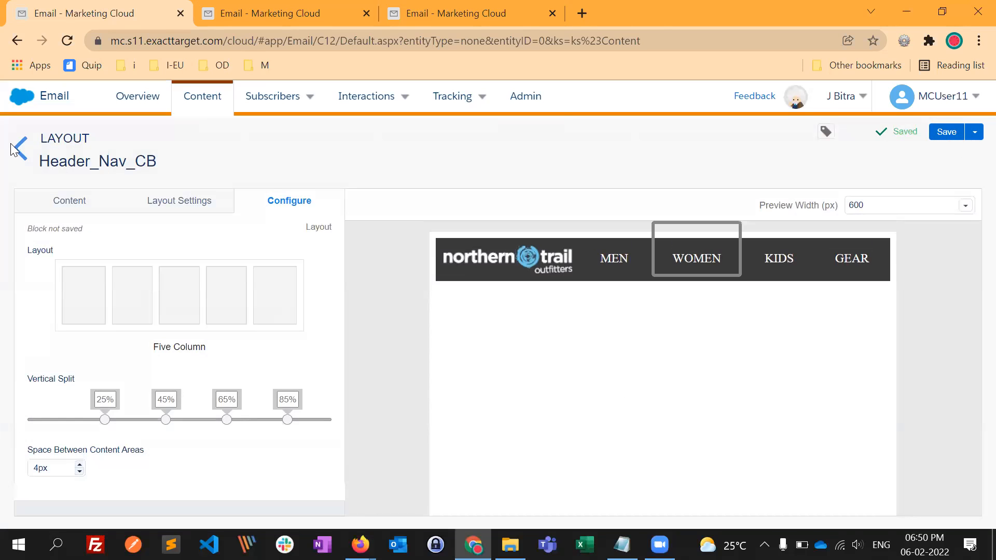
pyautogui.click(27, 155)
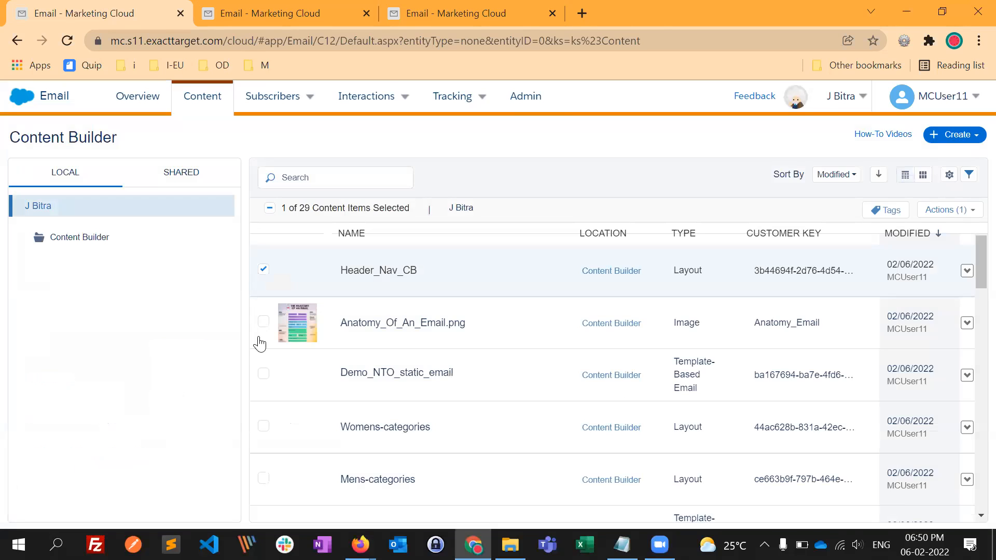
# - Look over the men's shoe product grid in the Responsive Email Template open in Firefox and return to Content Builder
pyautogui.hotkey('alt', 'Tab')
pyautogui.hotkey('alt', 'Tab')
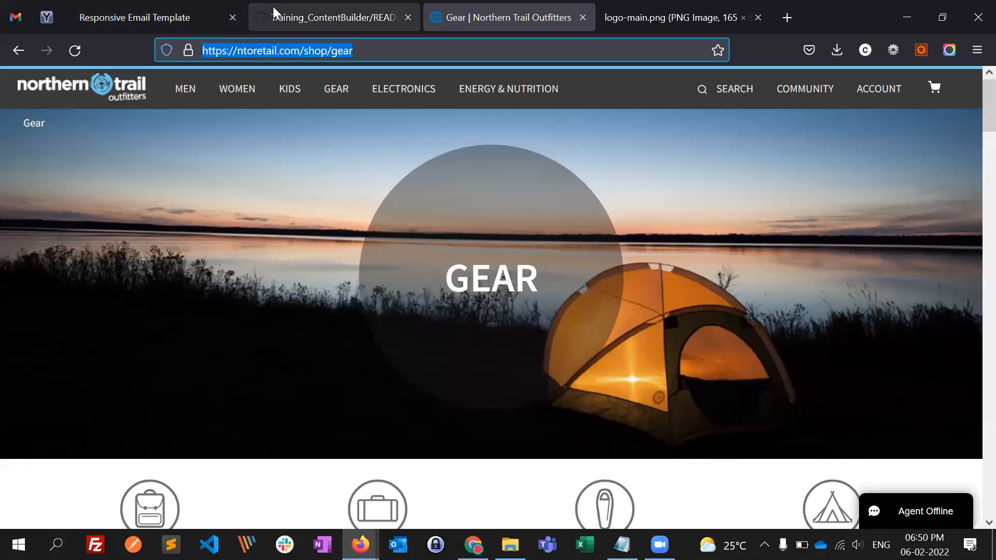
pyautogui.click(272, 6)
pyautogui.click(175, 6)
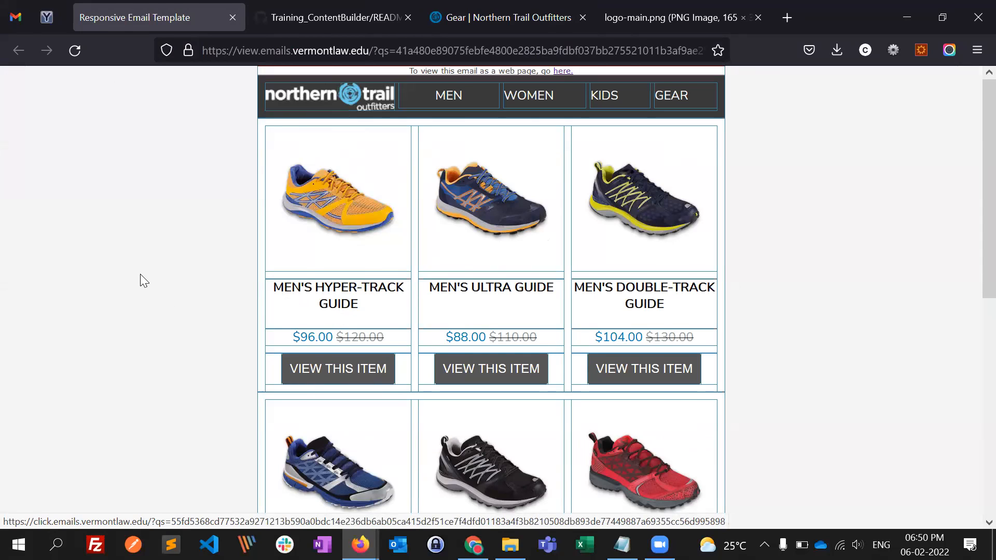
pyautogui.hotkey('alt', 'Tab')
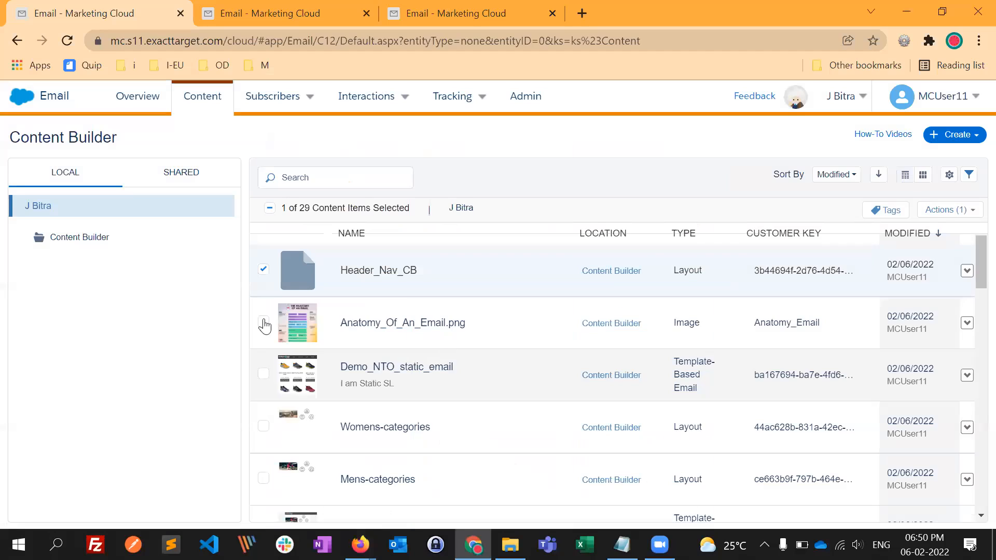
# - Create a new layout content block using the three-column Image + Text + Button (center-aligned) style
pyautogui.click(970, 136)
pyautogui.moveTo(880, 236)
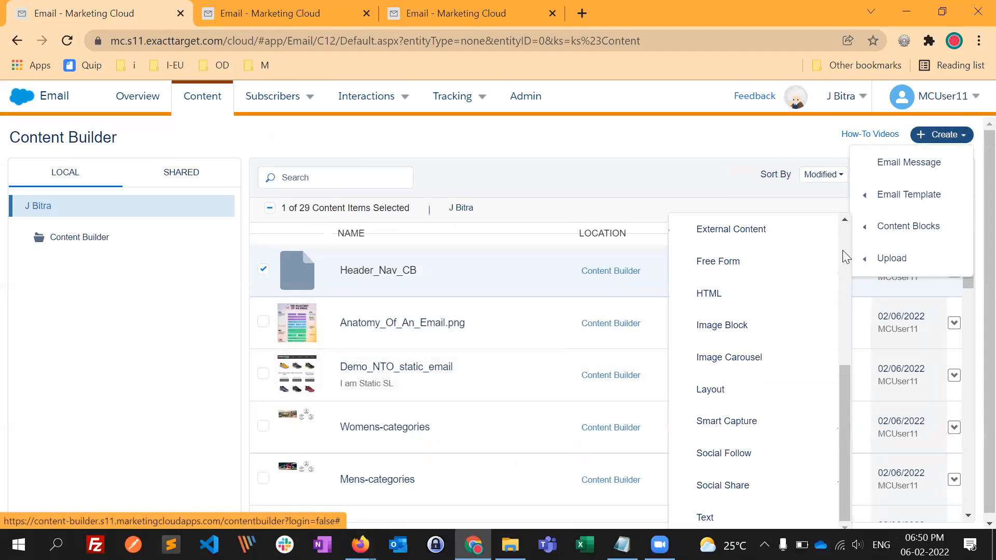
pyautogui.click(751, 392)
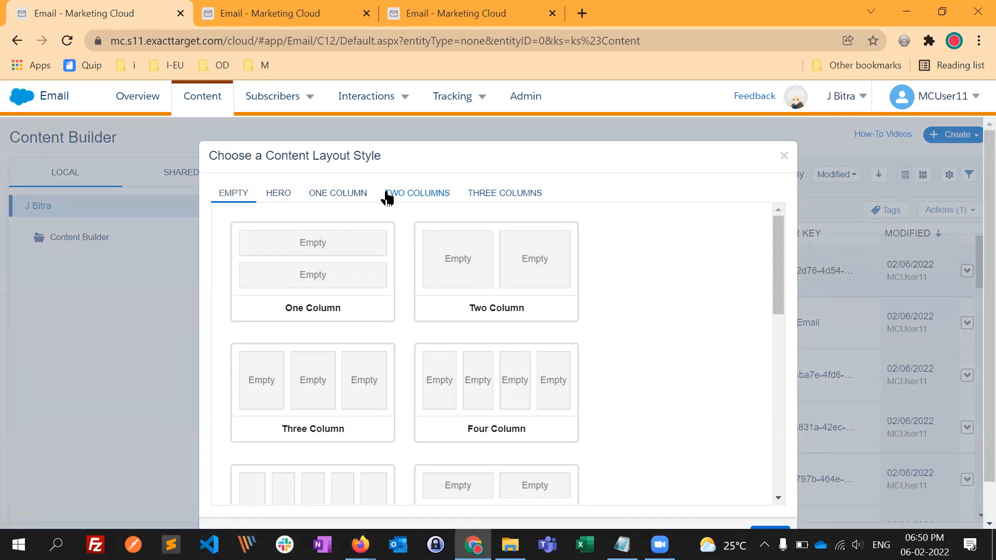
pyautogui.click(412, 198)
pyautogui.click(505, 199)
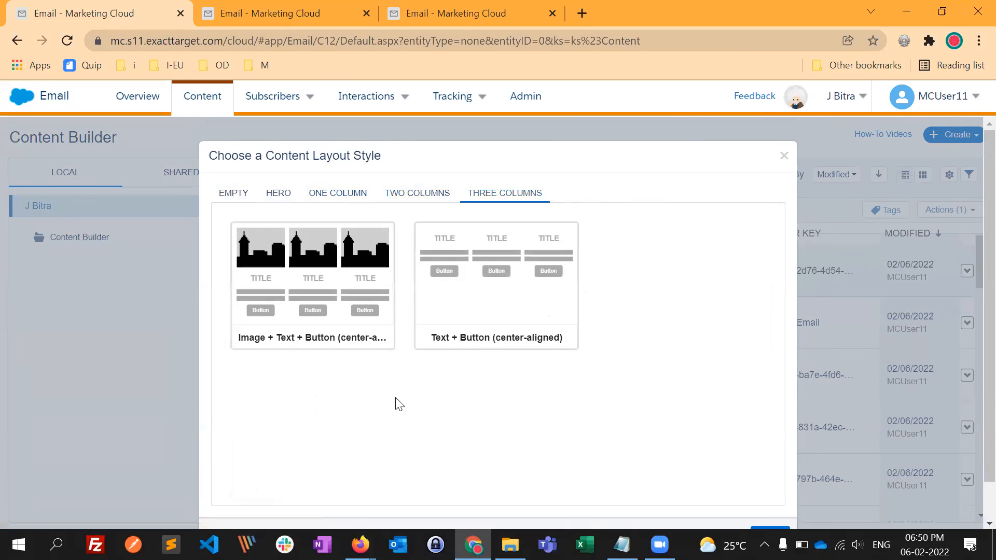
pyautogui.click(335, 275)
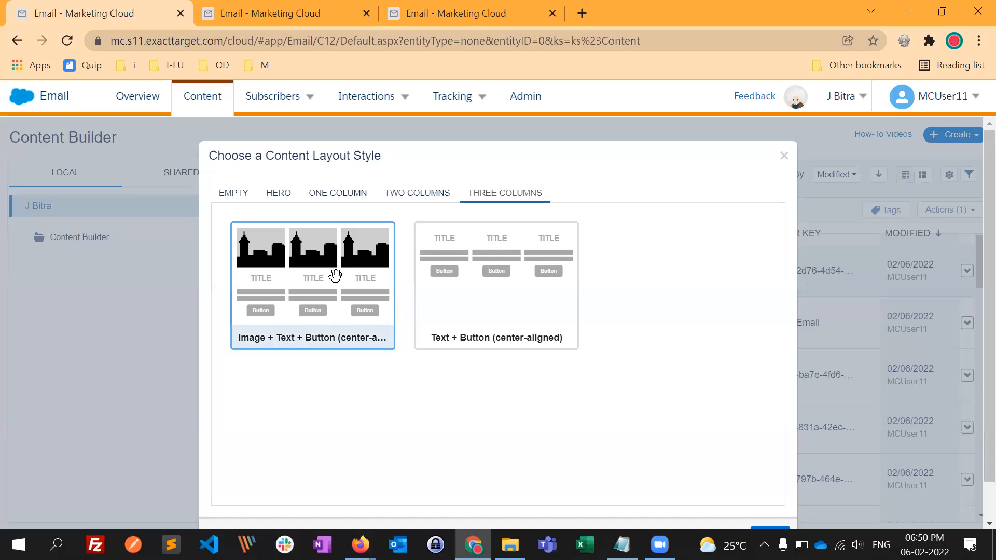
pyautogui.scroll(-1, 739, 371)
pyautogui.click(770, 491)
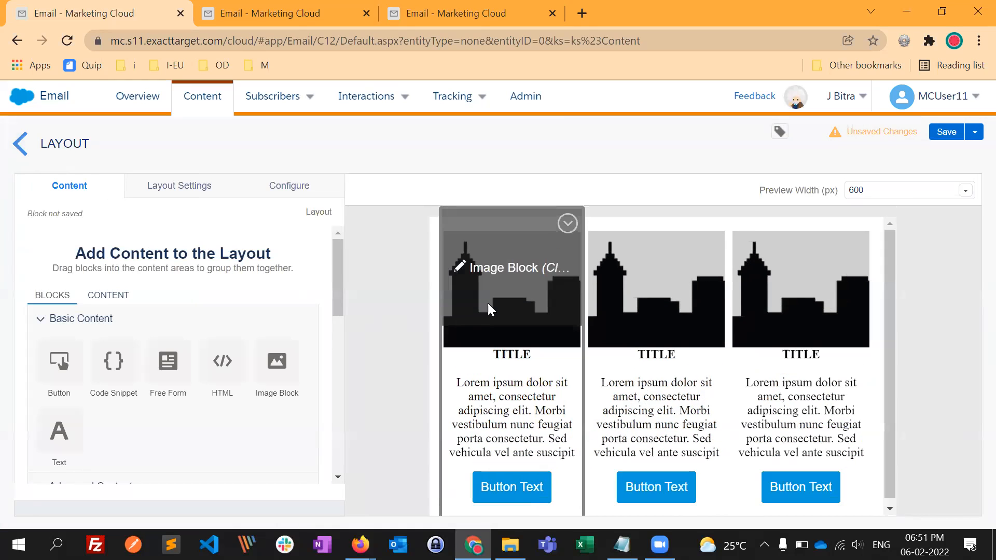
# - Insert the existing image 1800100.jpg into the image block of the layout's first column
pyautogui.click(517, 300)
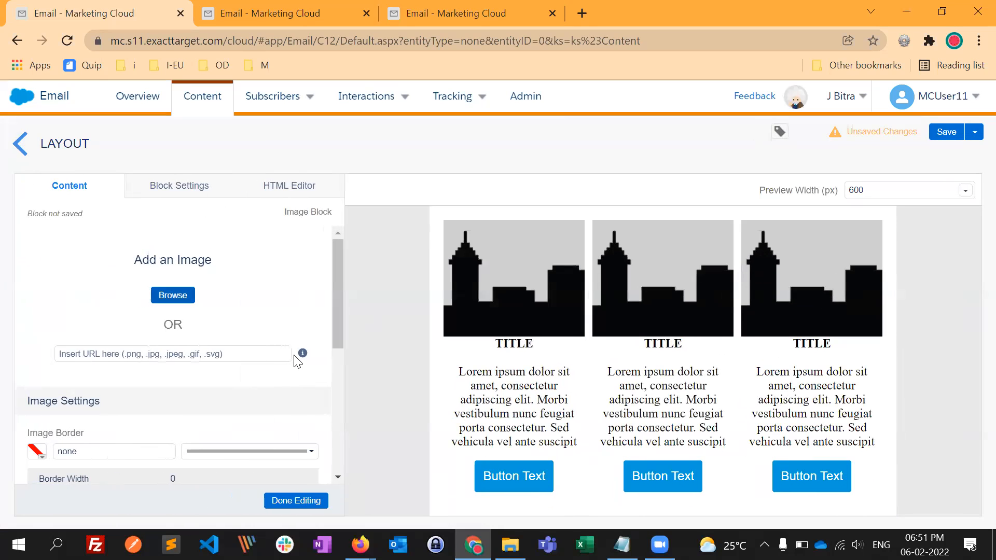
pyautogui.click(173, 295)
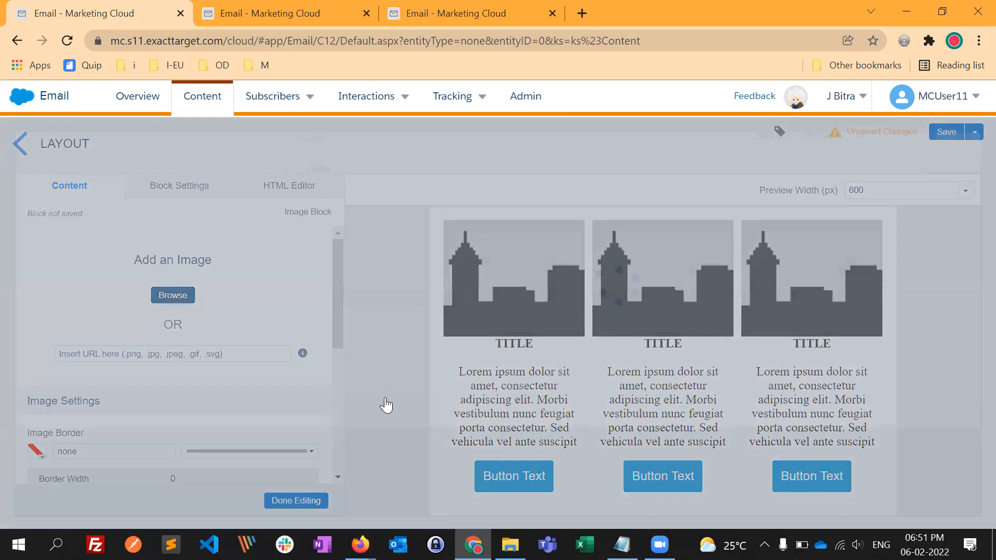
pyautogui.scroll(-1, 378, 418)
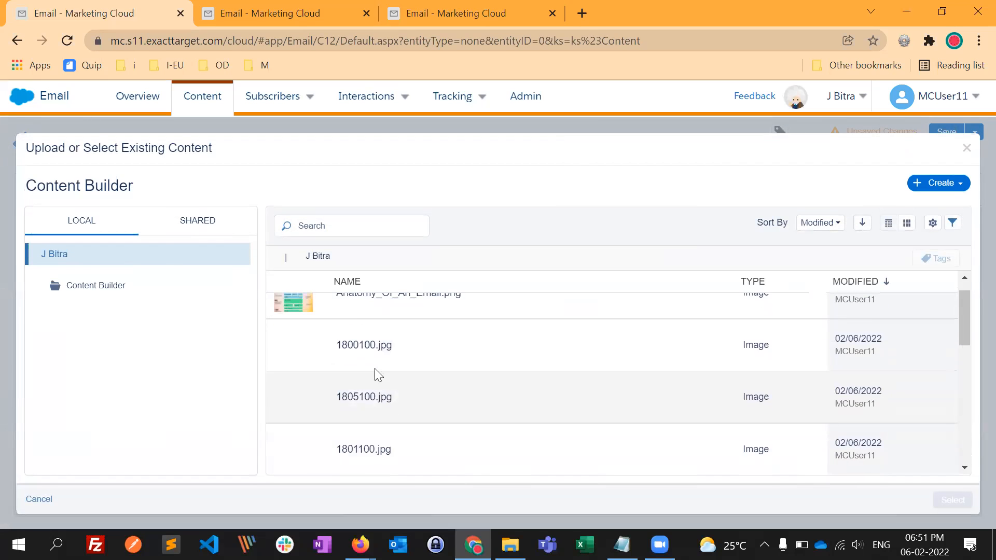
pyautogui.click(376, 363)
pyautogui.click(945, 499)
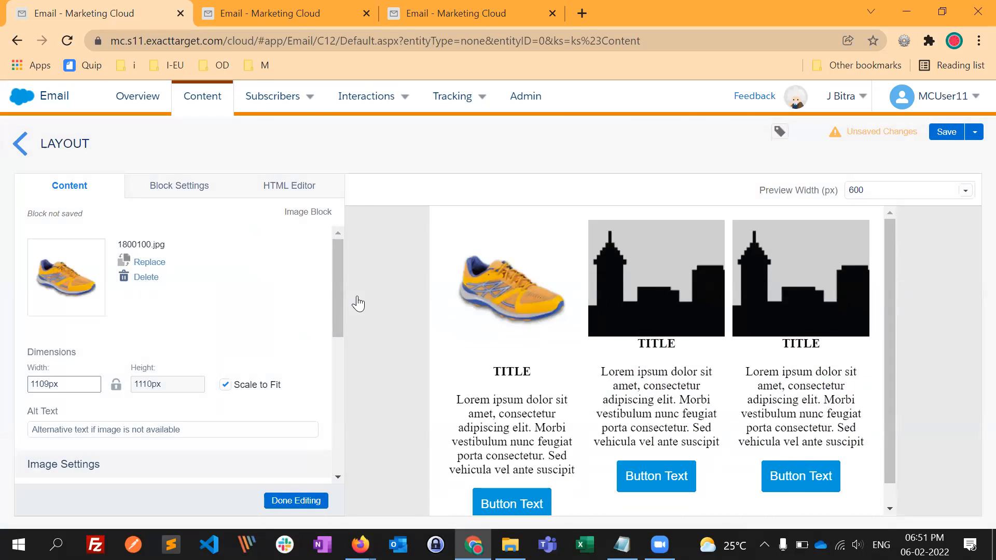
# - Copy the MEN'S HYPER-TRACK GUIDE title from the reference email into the first column's text block and centre it
pyautogui.hotkey('alt', 'Tab')
pyautogui.moveTo(361, 307); pyautogui.dragTo(276, 307)
pyautogui.hotkey('ctrl', 'c')
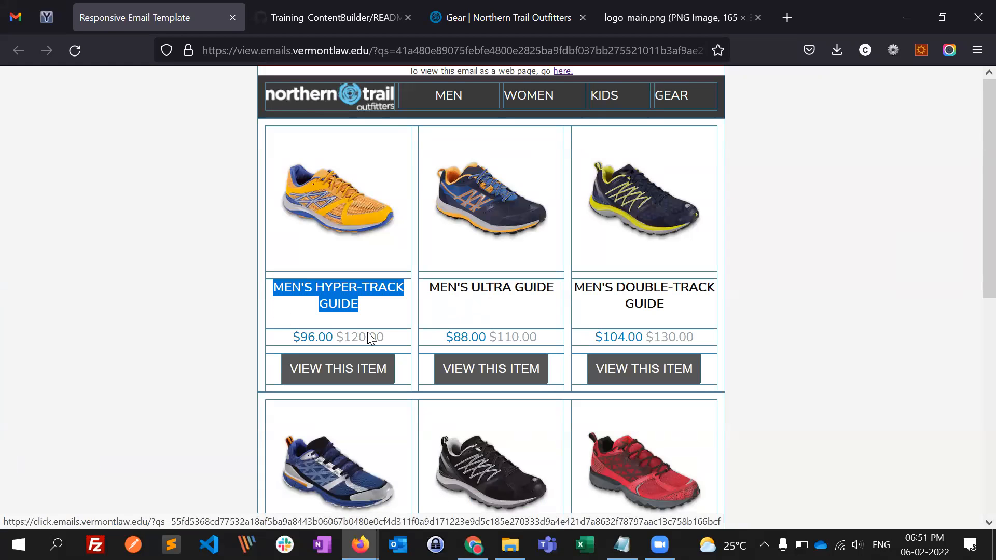
pyautogui.hotkey('alt', 'Tab')
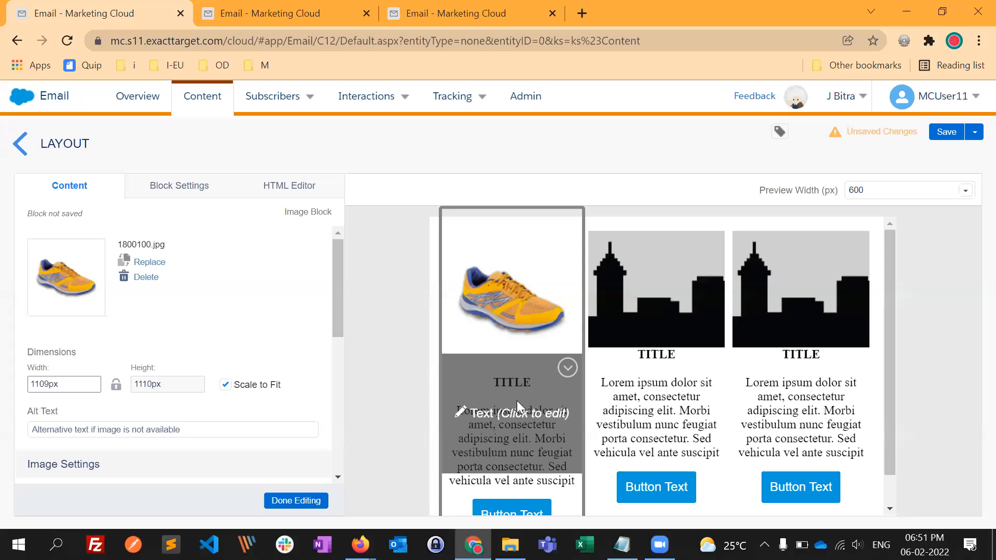
pyautogui.click(511, 418)
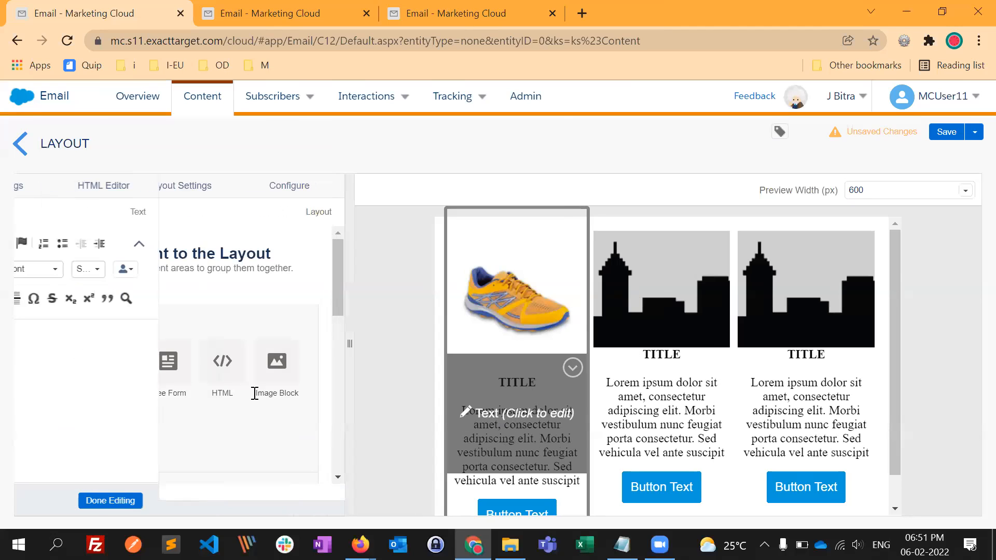
pyautogui.click(123, 337)
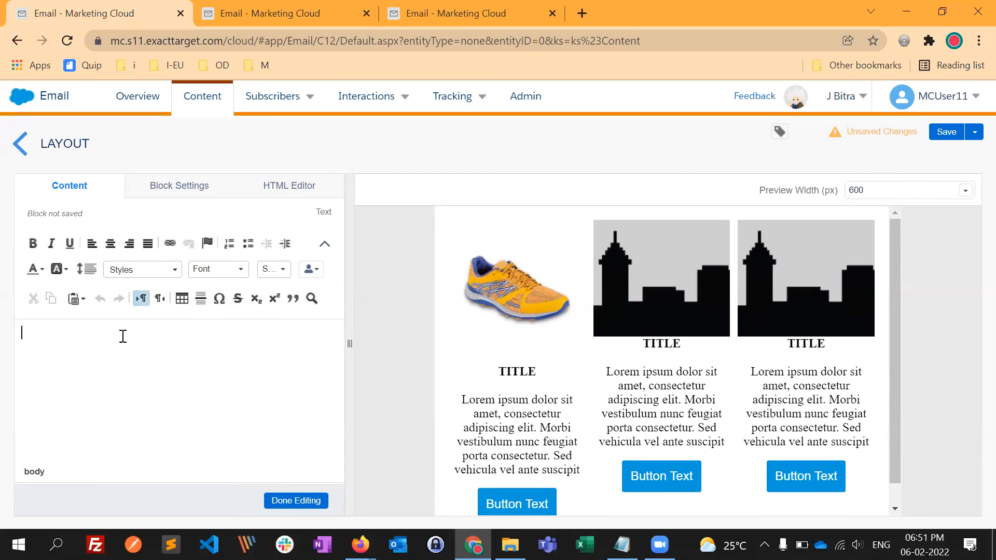
pyautogui.hotkey('ctrl', 'v')
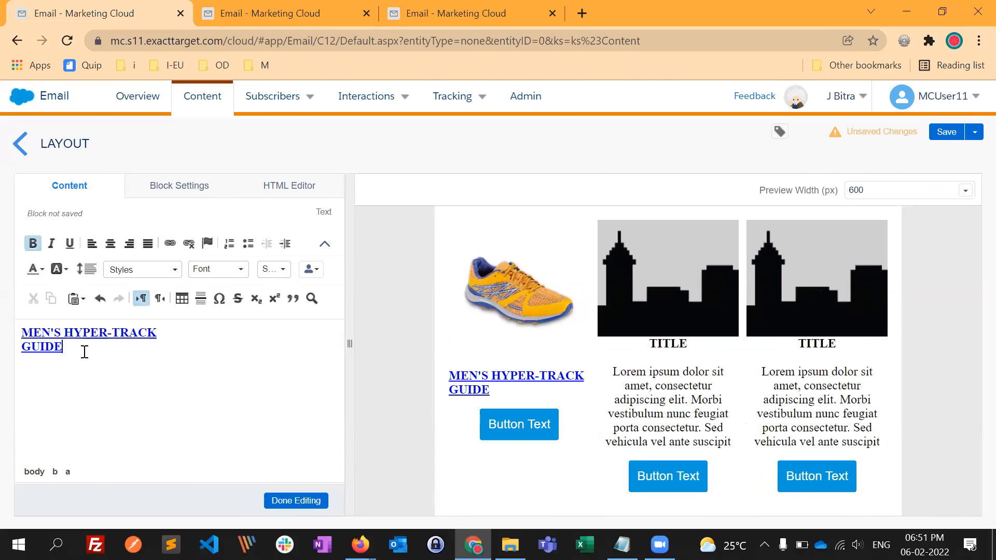
pyautogui.moveTo(85, 352); pyautogui.dragTo(9, 329)
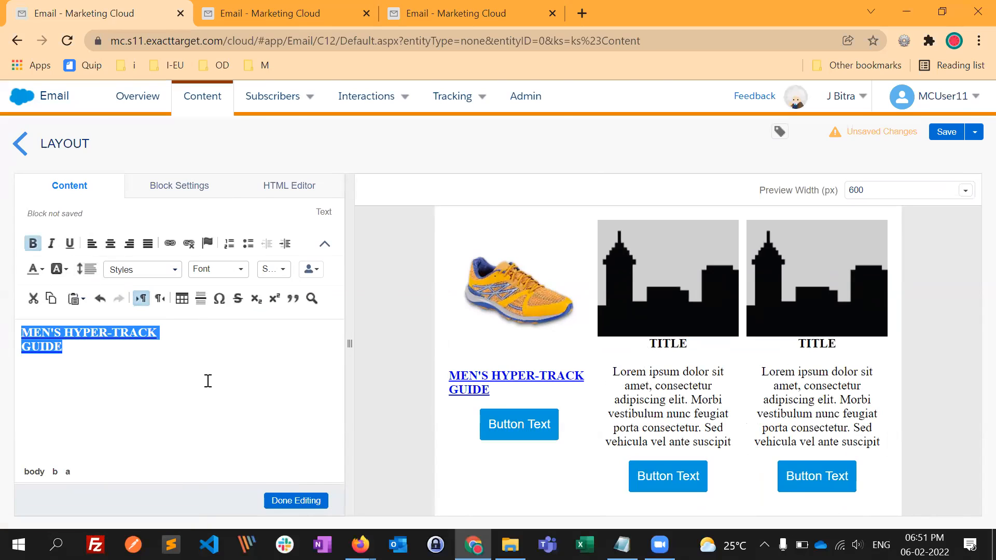
pyautogui.click(110, 244)
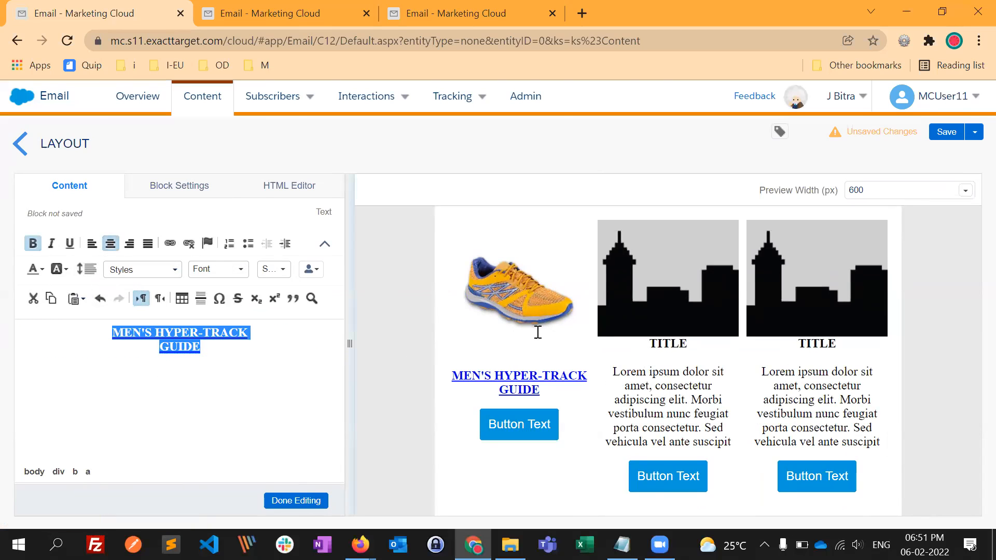
# - Copy the title's link address from the reference email and use it as the MEN'S HYPER-TRACK GUIDE link URL
pyautogui.hotkey('alt', 'Tab')
pyautogui.rightClick(346, 304)
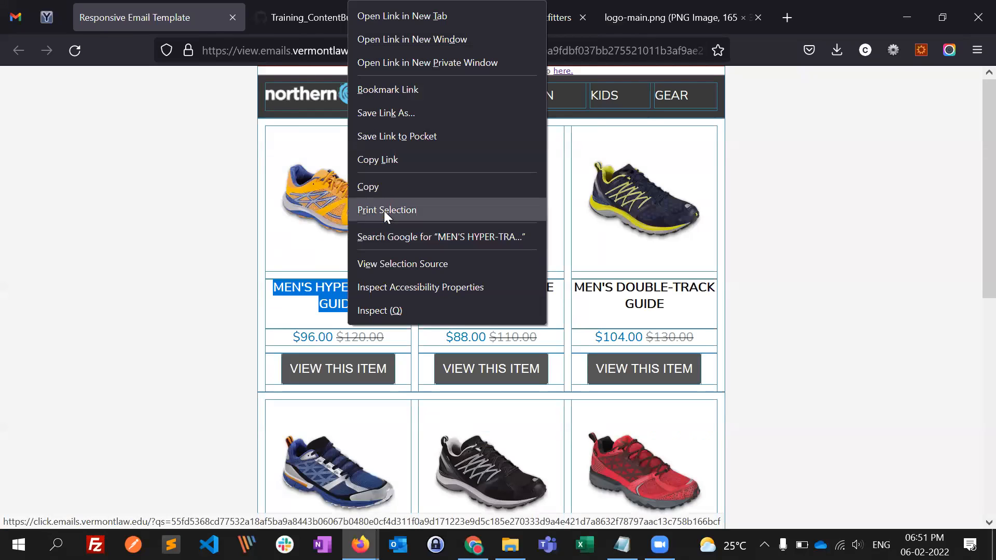
pyautogui.click(384, 160)
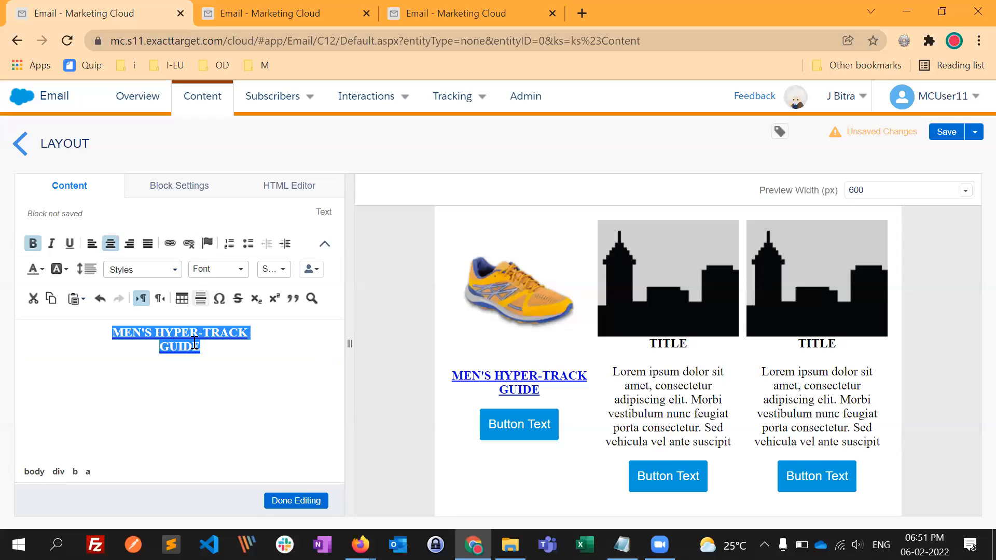
pyautogui.moveTo(198, 345)
pyautogui.mouseDown()
pyautogui.moveTo(132, 331)
pyautogui.moveTo(196, 351)
pyautogui.moveTo(185, 350)
pyautogui.mouseUp()
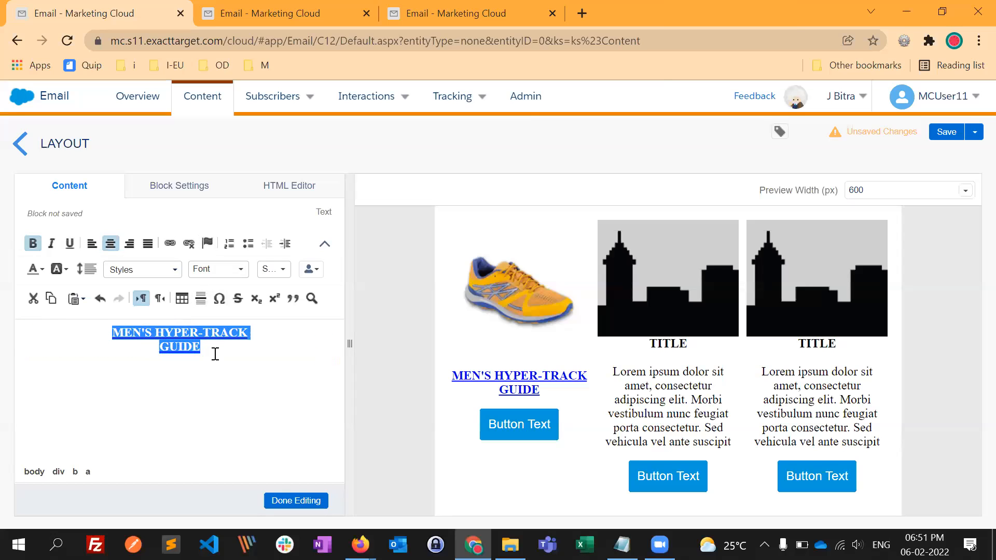
pyautogui.click(170, 243)
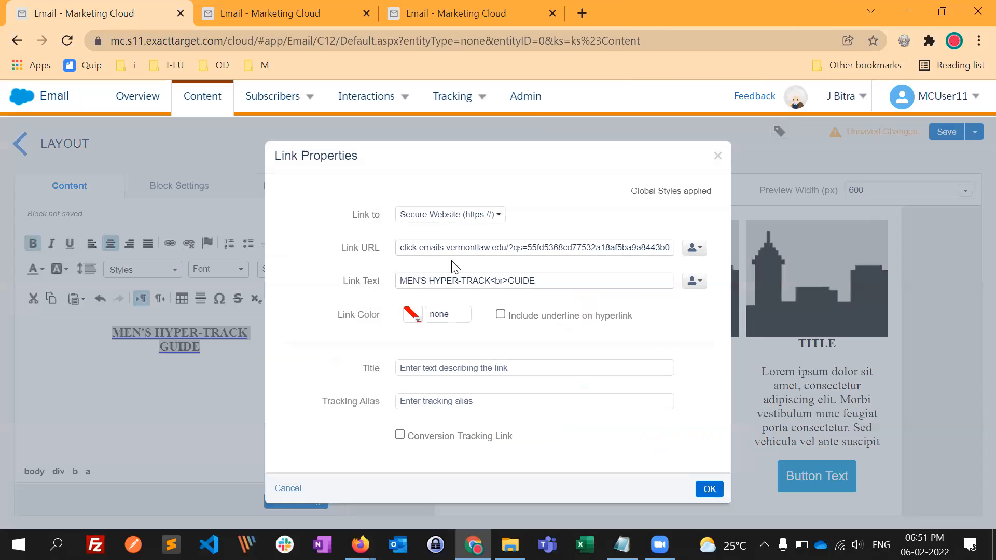
pyautogui.tripleClick(444, 249)
pyautogui.hotkey('ctrl', 'v')
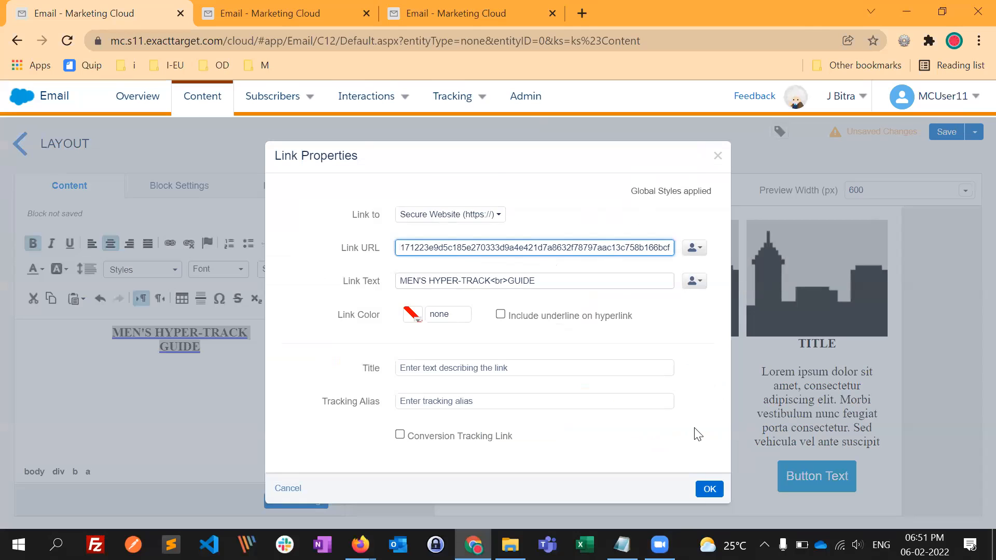
pyautogui.press('Return')
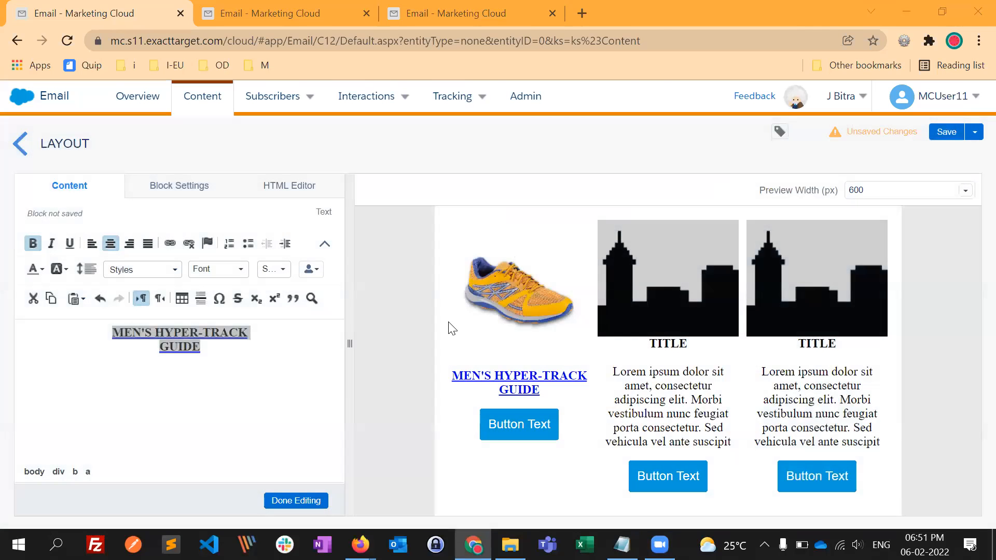
# - Switch to Firefox and close the logo-main.png and Gear pages
pyautogui.hotkey('alt', 'Tab')
pyautogui.press('Tab')
pyautogui.press('Tab')
pyautogui.press('Tab')
pyautogui.press('Tab')
pyautogui.press('Tab')
pyautogui.press('Tab')
pyautogui.press('Tab')
pyautogui.press('Tab')
pyautogui.press('Tab')
pyautogui.click(633, 26)
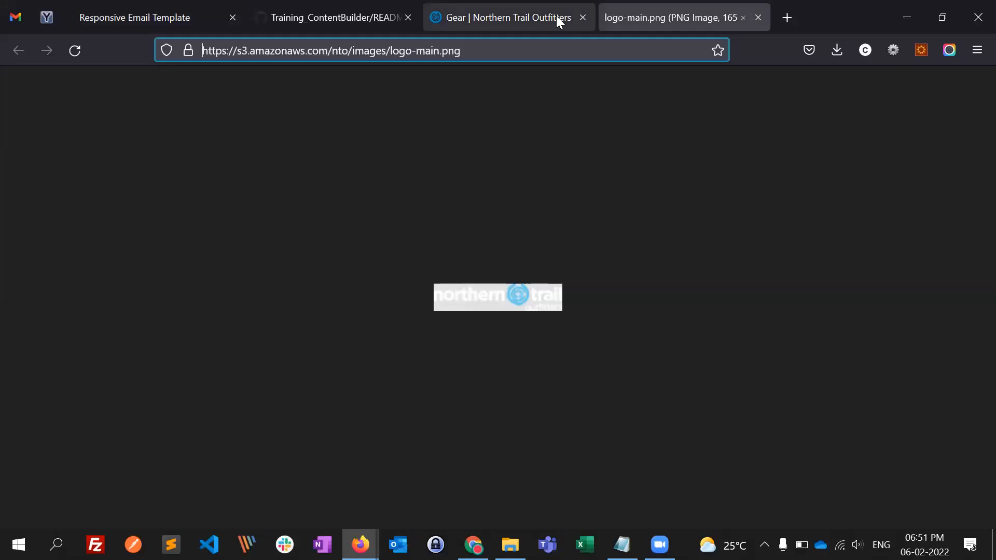
pyautogui.hotkey('ctrl', 'w')
pyautogui.hotkey('ctrl', 'w')
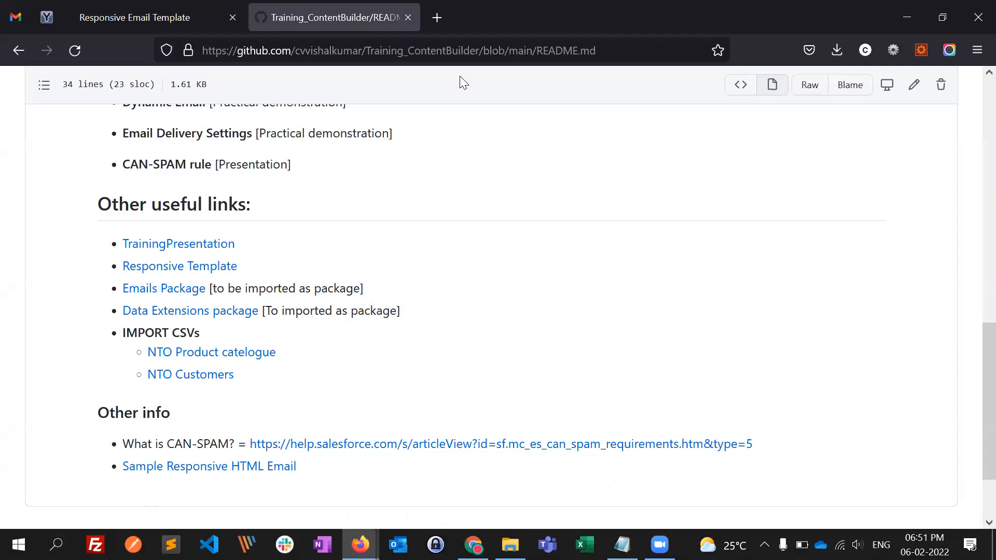
# - Open ntoretail.com in a new tab, browse to Mens Footwear and copy the Men's Hyper-Track Guide product link
pyautogui.click(434, 19)
pyautogui.write('ntoretail.com/')
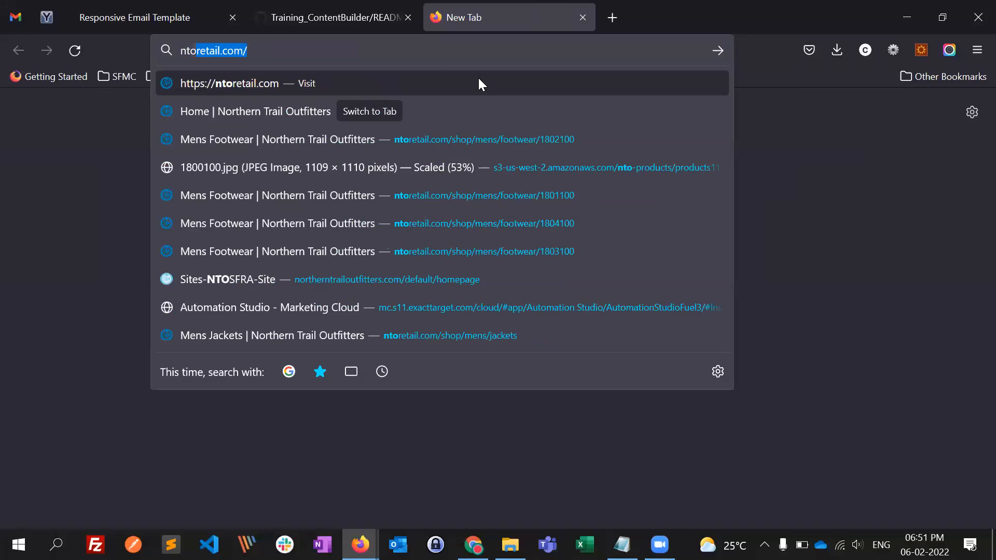
pyautogui.press('Return')
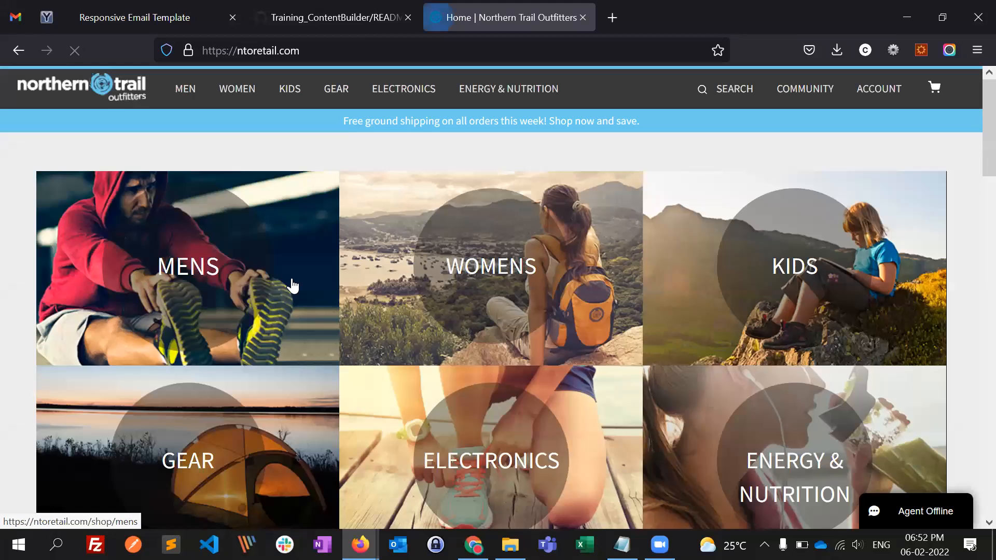
pyautogui.click(240, 281)
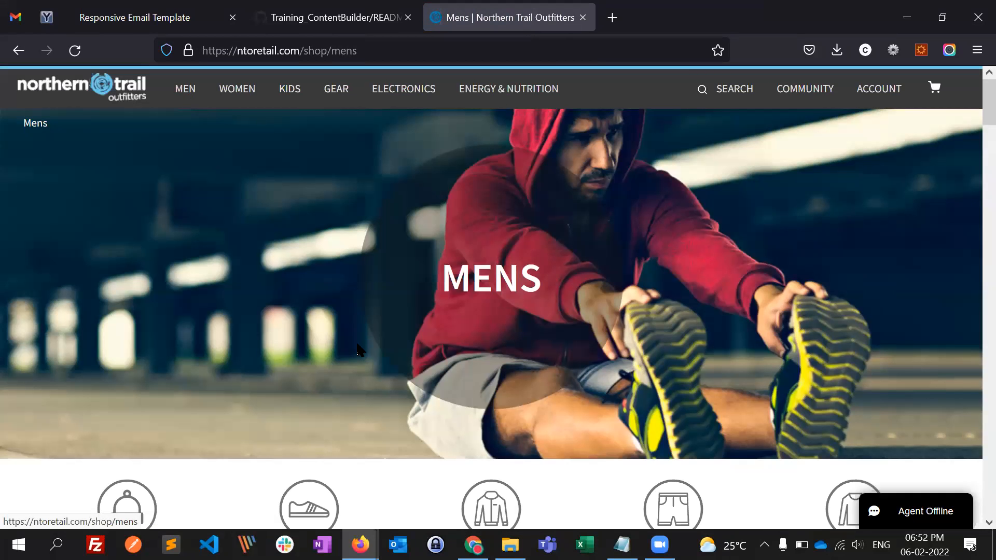
pyautogui.scroll(-1, 309, 457)
pyautogui.click(309, 457)
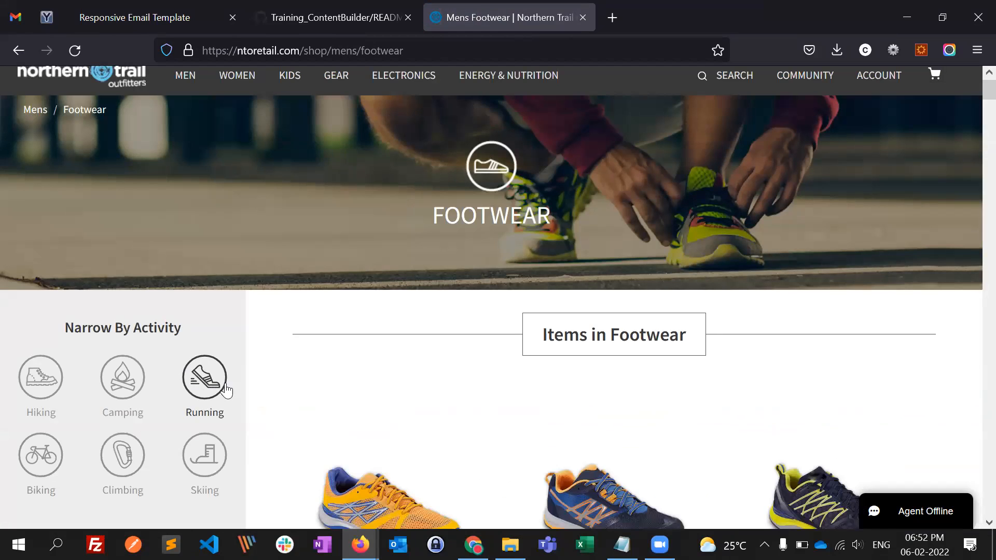
pyautogui.scroll(-5, 325, 367)
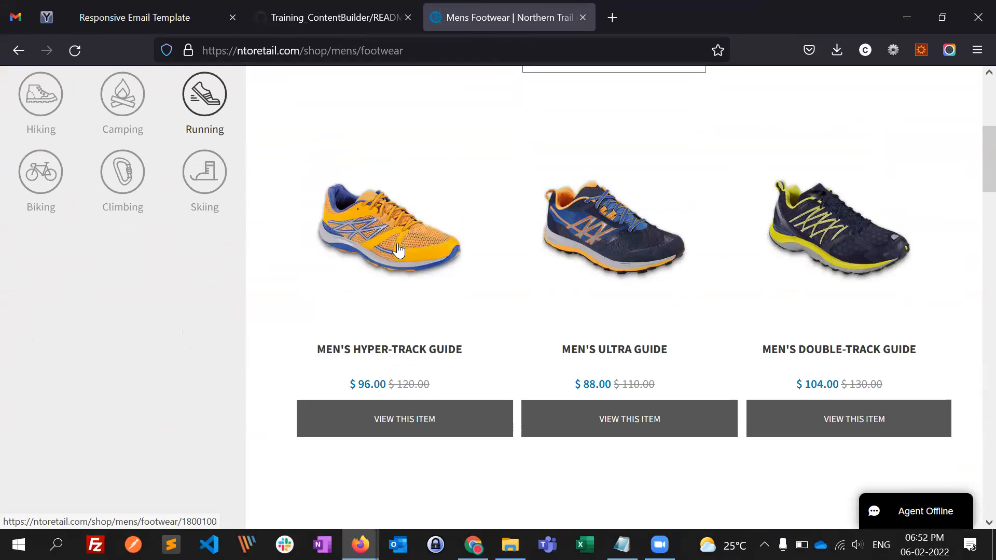
pyautogui.rightClick(398, 251)
pyautogui.click(449, 349)
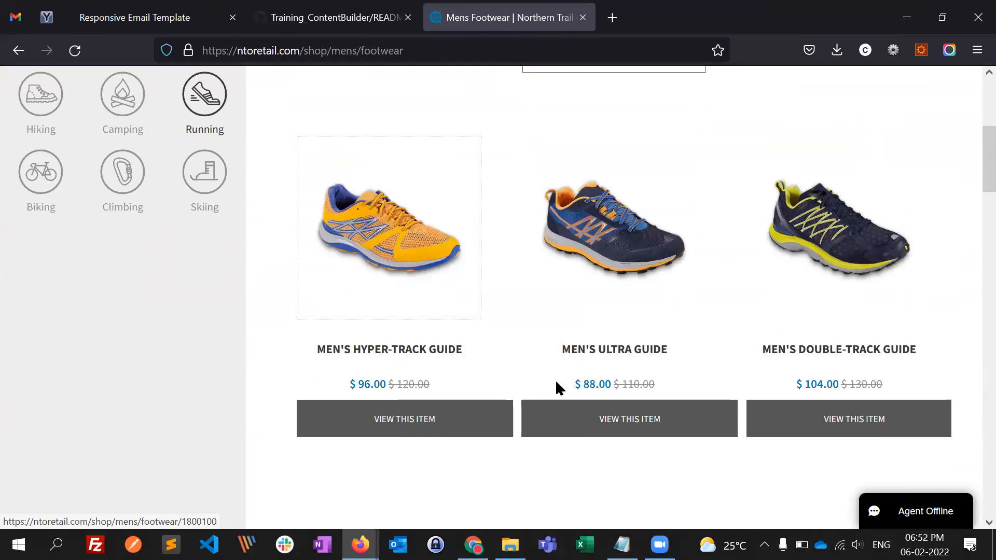
# - Switch to Chrome and set the MEN'S HYPER-TRACK GUIDE link URL to ntoretail.com/shop/mens/footwear/1800100, leaving the hyperlink without an underline
pyautogui.hotkey('alt', 'Tab')
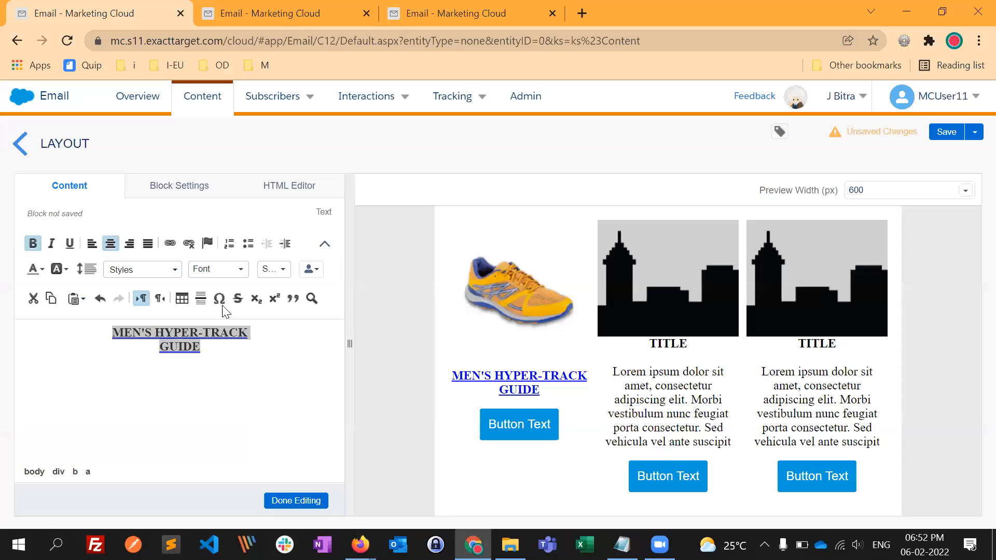
pyautogui.click(170, 244)
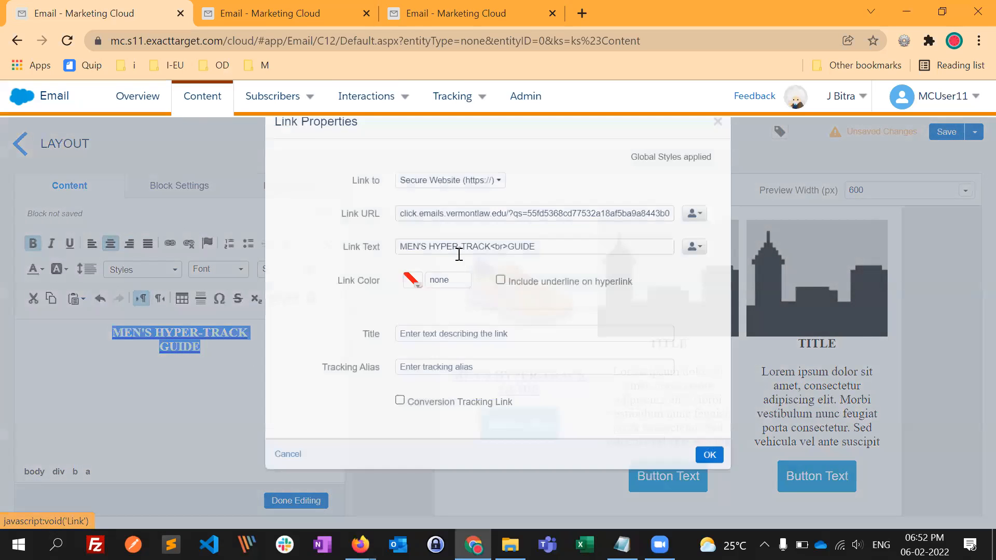
pyautogui.tripleClick(458, 248)
pyautogui.hotkey('ctrl', 'v')
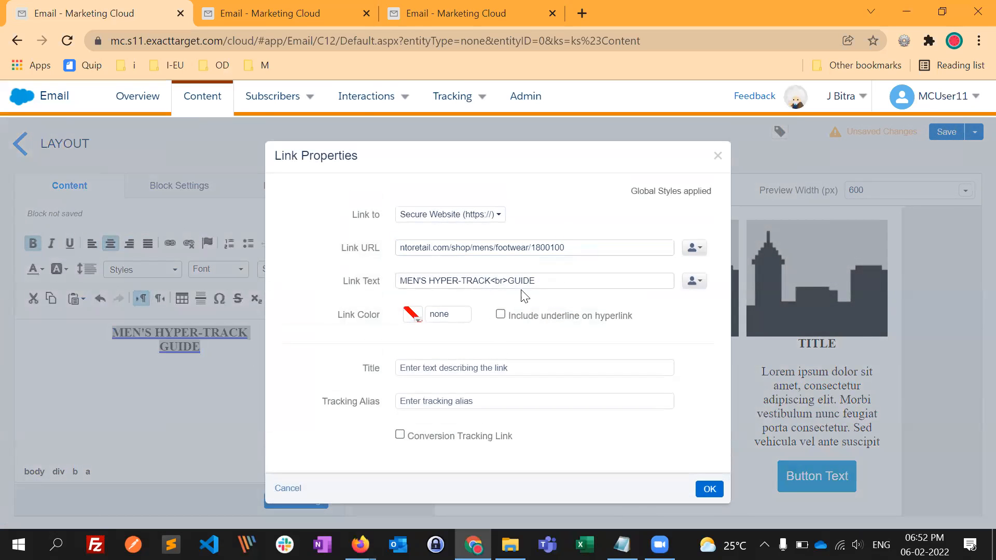
pyautogui.moveTo(566, 280); pyautogui.dragTo(328, 268)
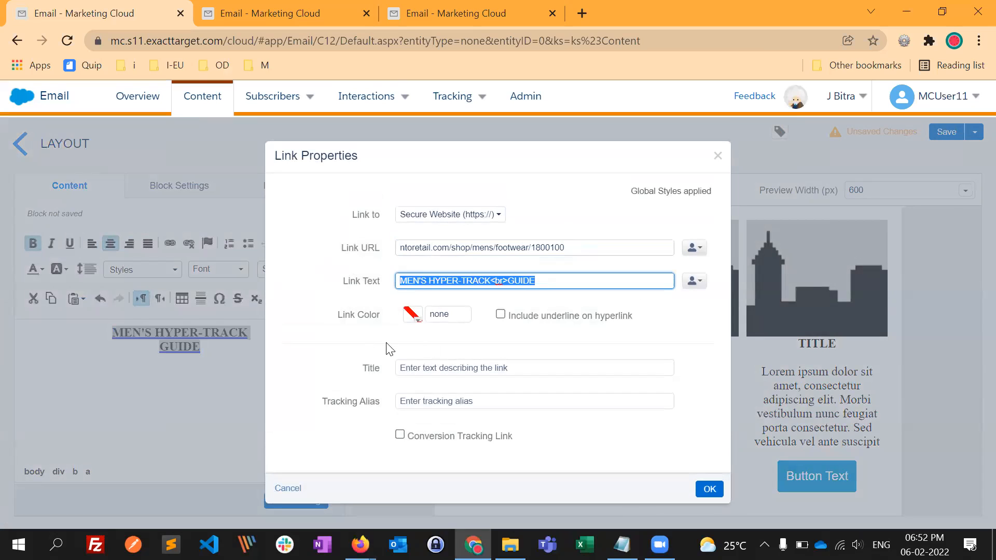
pyautogui.click(696, 330)
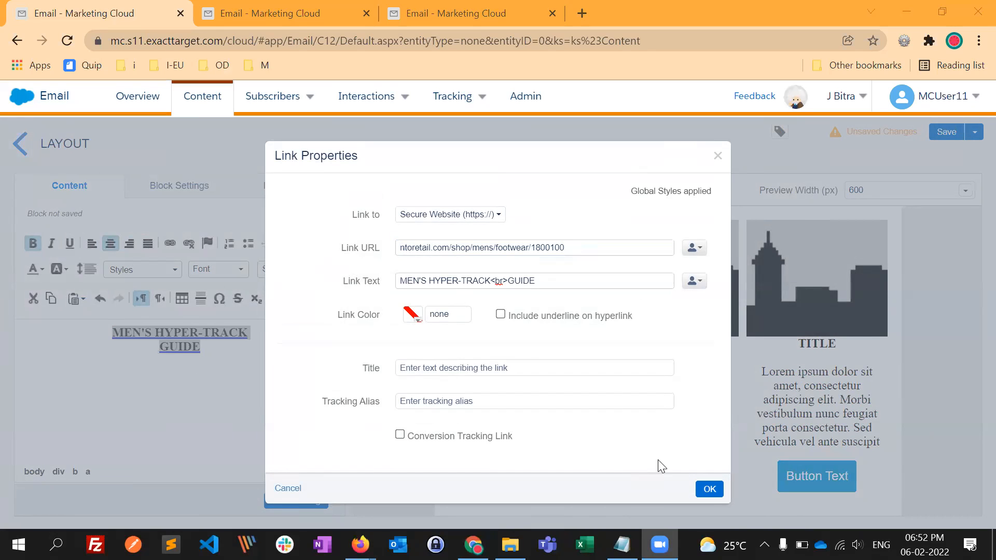
pyautogui.click(710, 489)
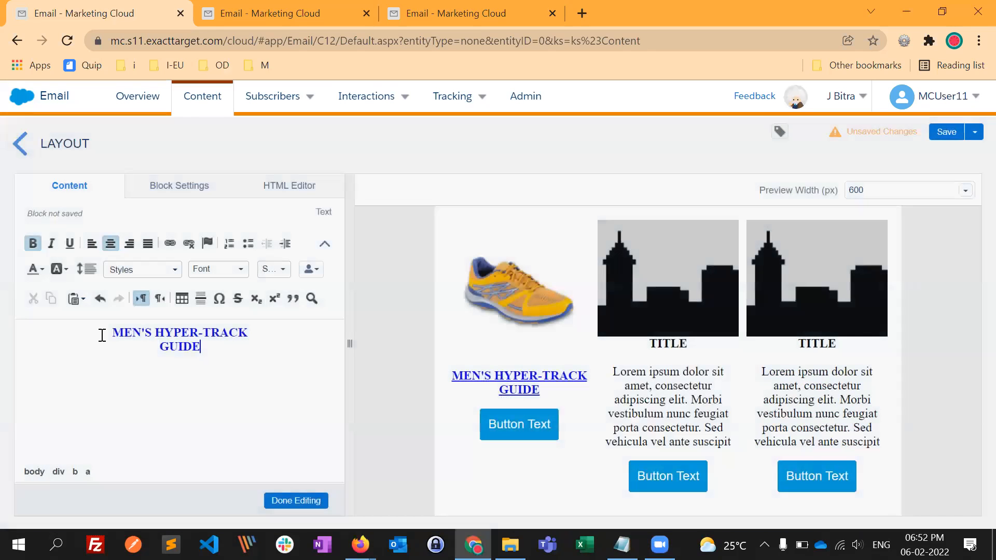
# - Change the text colour of the whole MEN'S HYPER-TRACK GUIDE title to black
pyautogui.hotkey('ctrl', 'a')
pyautogui.click(33, 269)
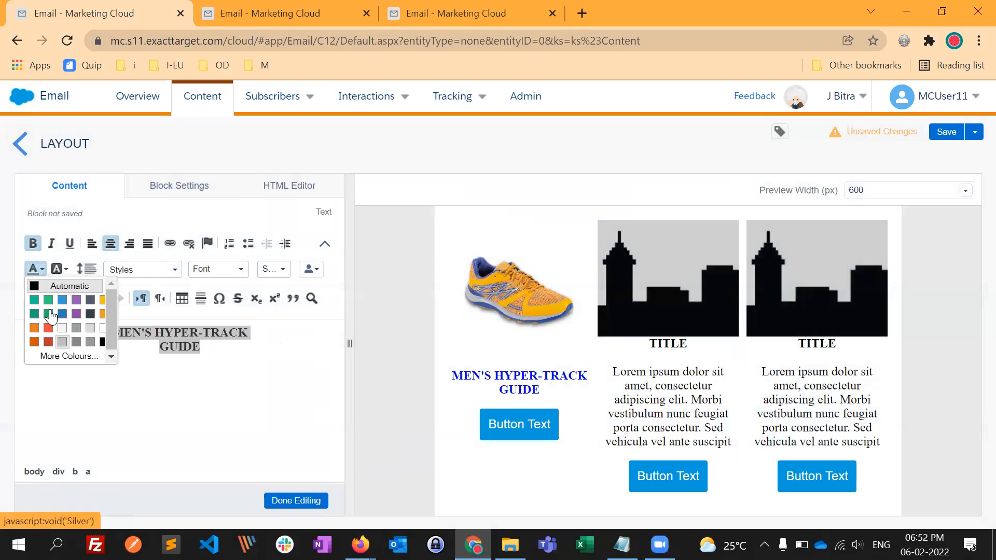
pyautogui.click(103, 341)
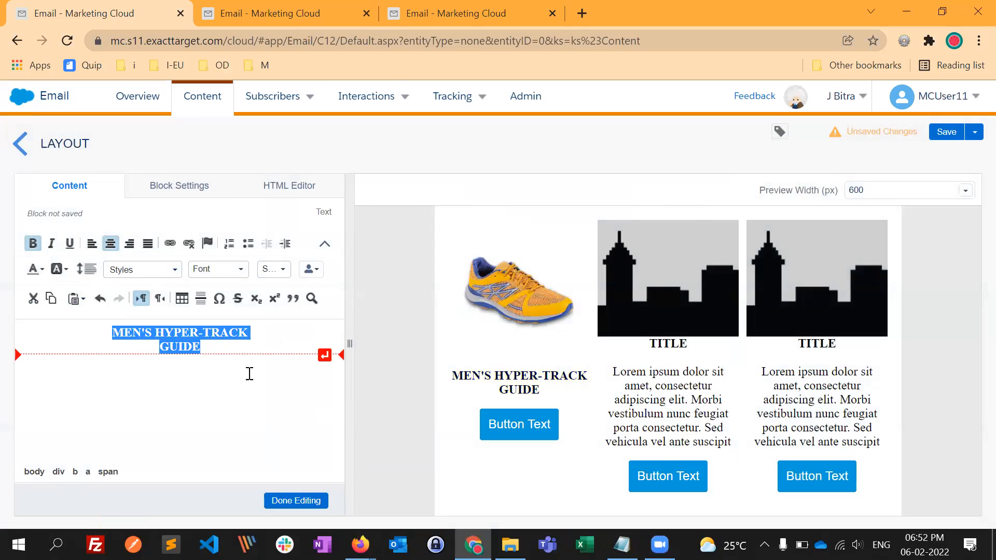
pyautogui.click(223, 385)
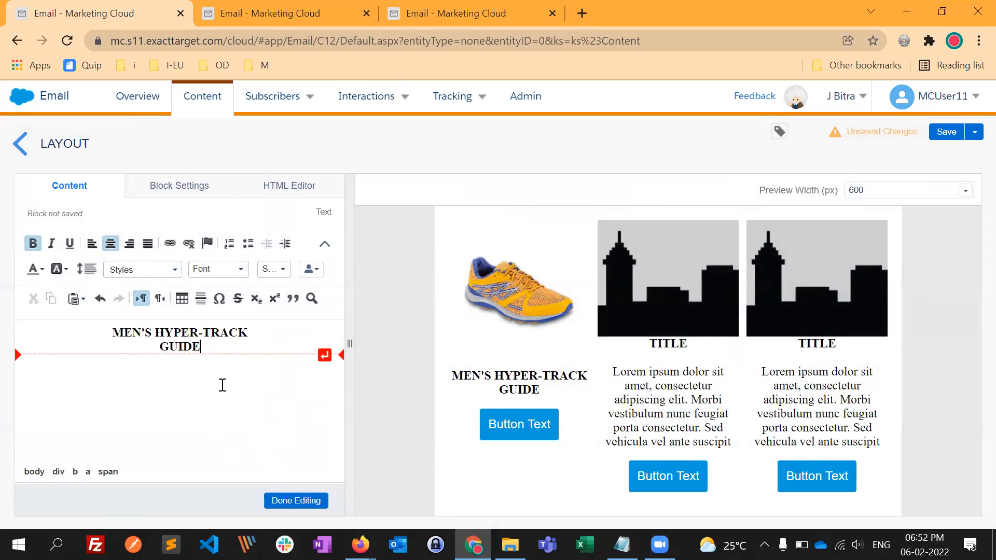
# - Copy the prices $ 96.00 $ 120.00 from the Firefox Mens Footwear page and paste them below the title in Chrome with a blank line between
pyautogui.press('Return')
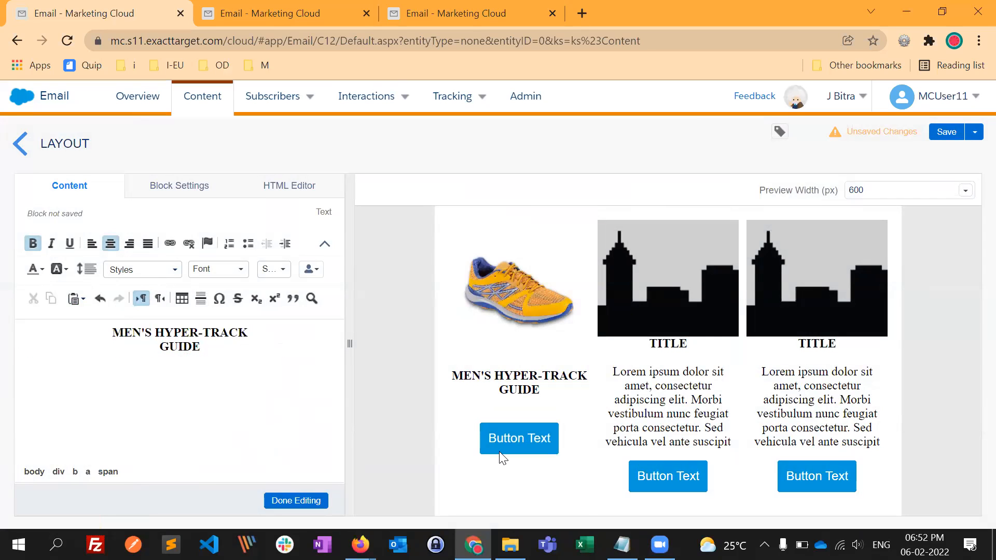
pyautogui.hotkey('alt', 'Tab')
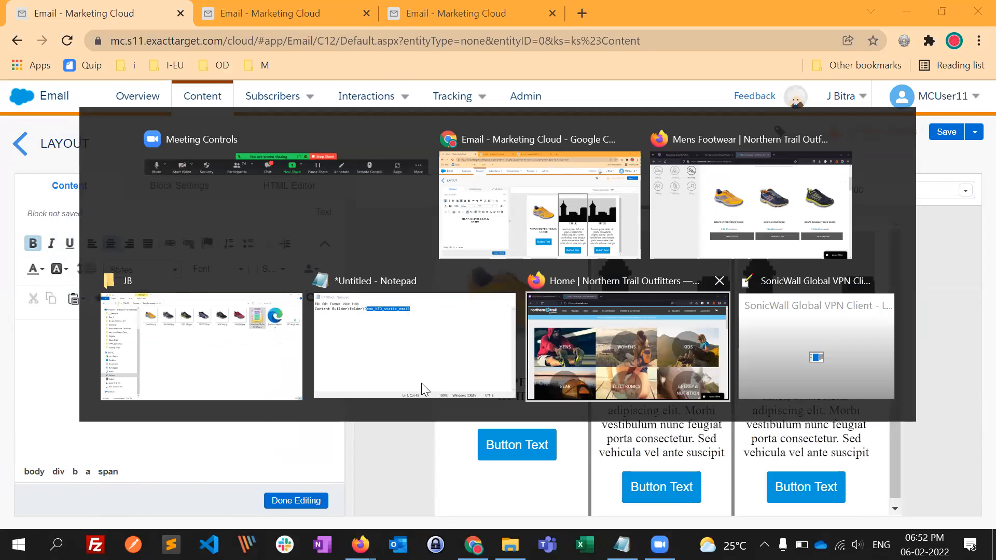
pyautogui.click(726, 218)
pyautogui.tripleClick(429, 382)
pyautogui.hotkey('ctrl', 'c')
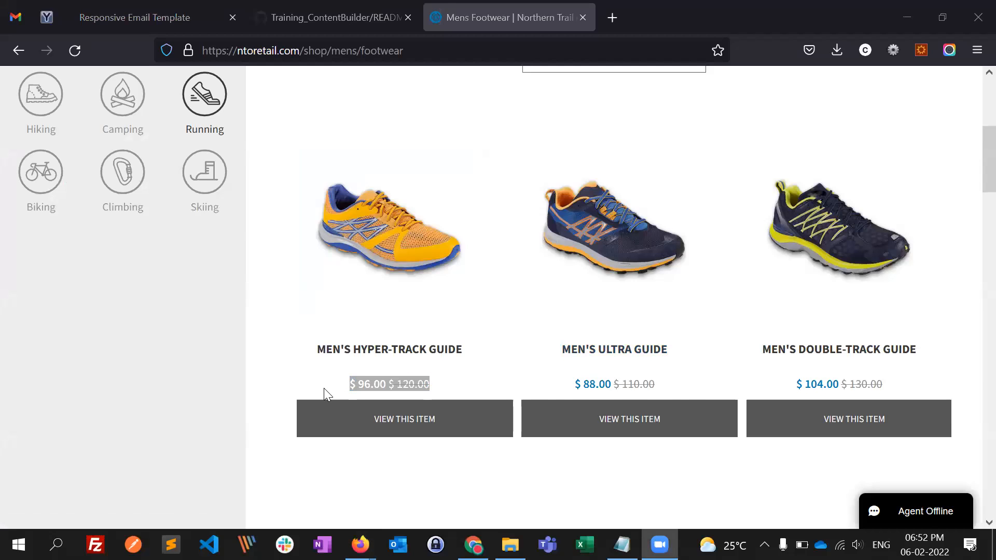
pyautogui.hotkey('alt', 'Tab')
pyautogui.hotkey('alt', 'Tab')
pyautogui.hotkey('ctrl', 'v')
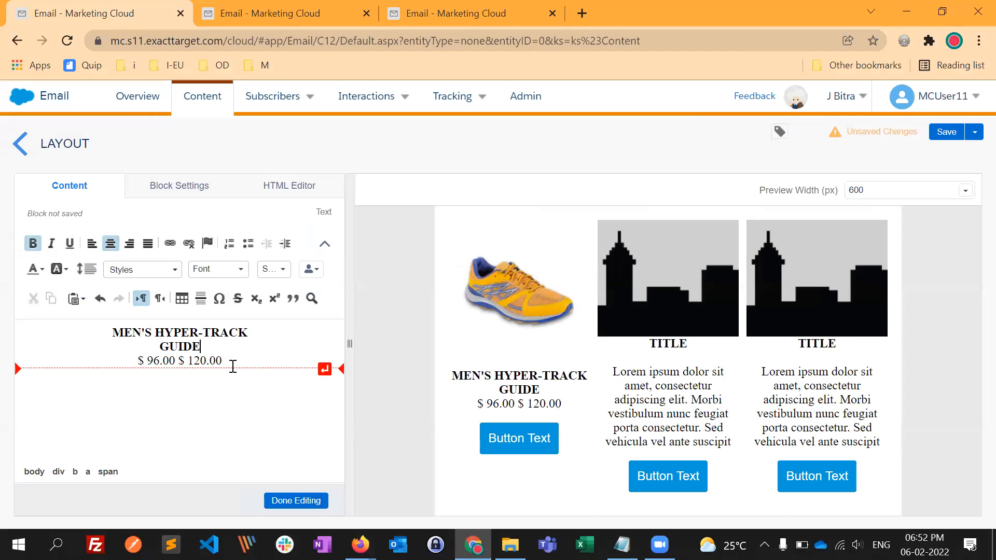
pyautogui.press('Return')
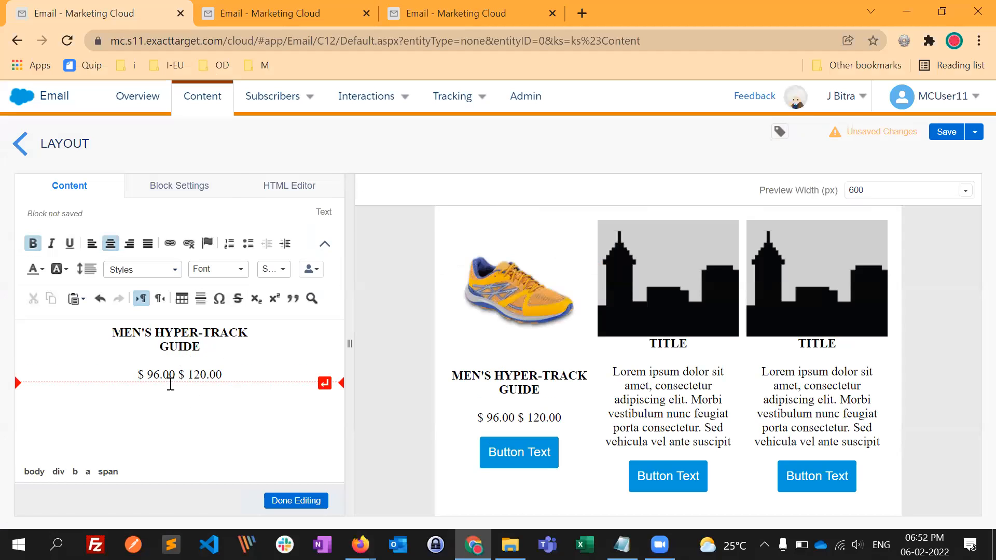
pyautogui.click(171, 375)
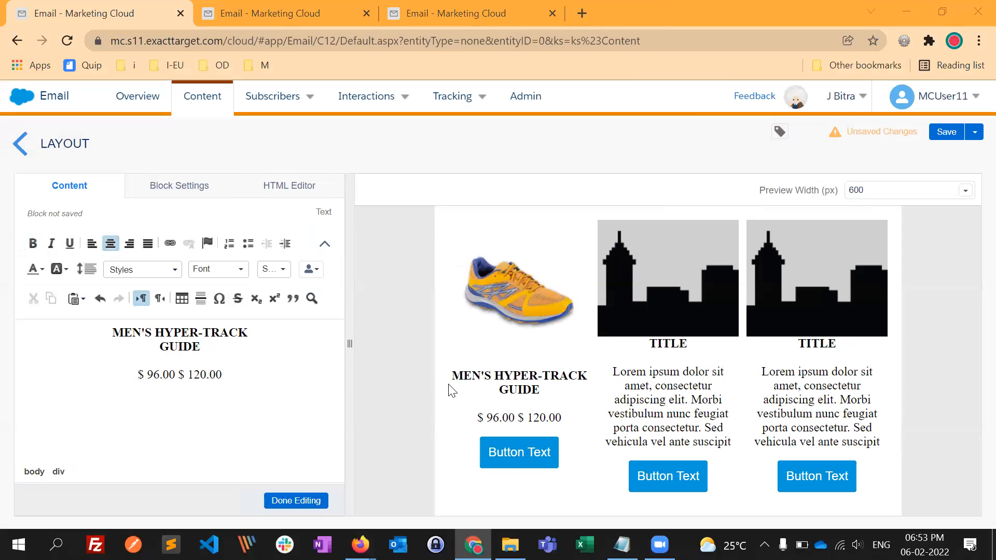
# - Switch to Firefox, inspect the $ 96.00 sale price of the Men's Hyper-Track Guide and copy its text colour code
pyautogui.hotkey('alt', 'Tab')
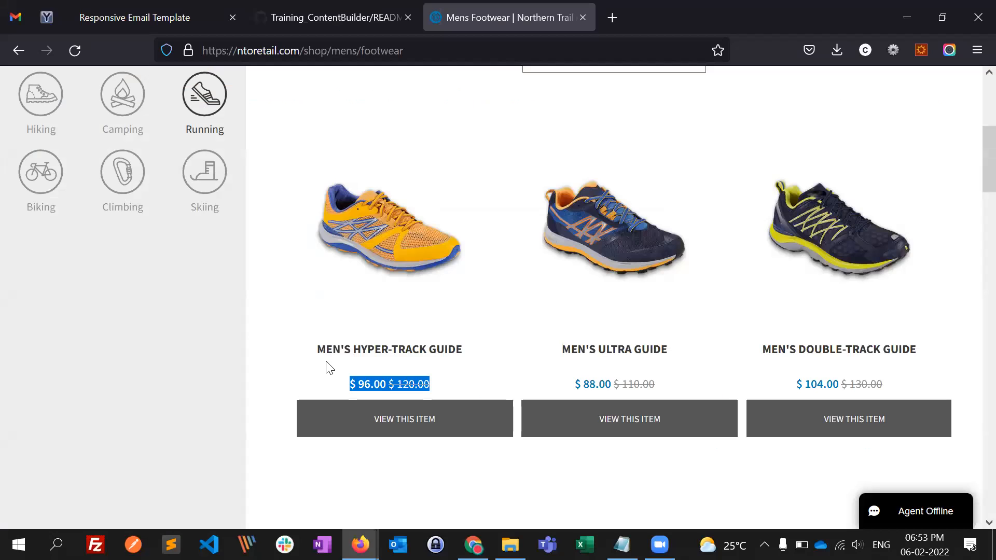
pyautogui.rightClick(326, 362)
pyautogui.rightClick(373, 385)
pyautogui.click(408, 374)
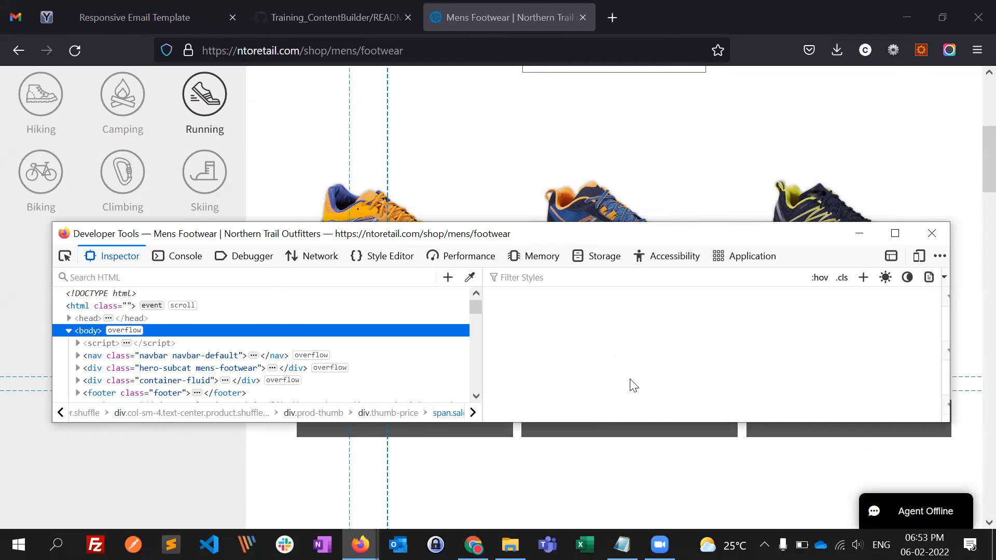
pyautogui.click(932, 233)
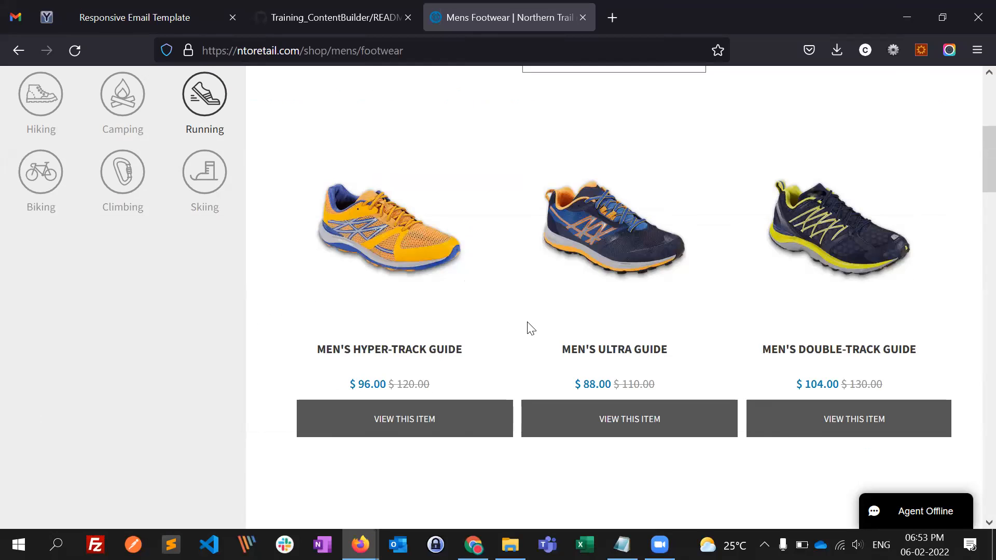
# - Return to Chrome and set the text colour of the $ 96.00 price to the custom colour #0d7fb3
pyautogui.hotkey('alt', 'Tab')
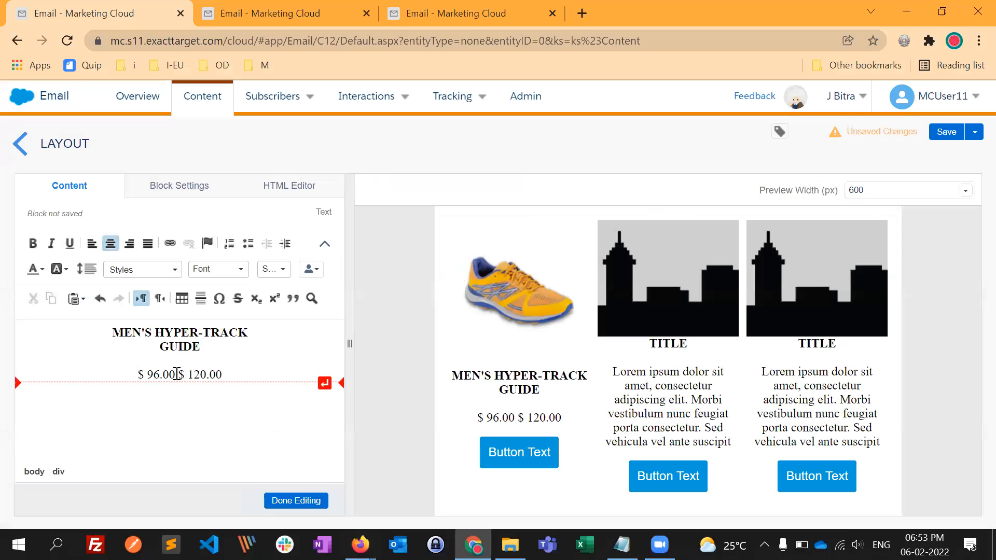
pyautogui.moveTo(176, 374); pyautogui.dragTo(136, 376)
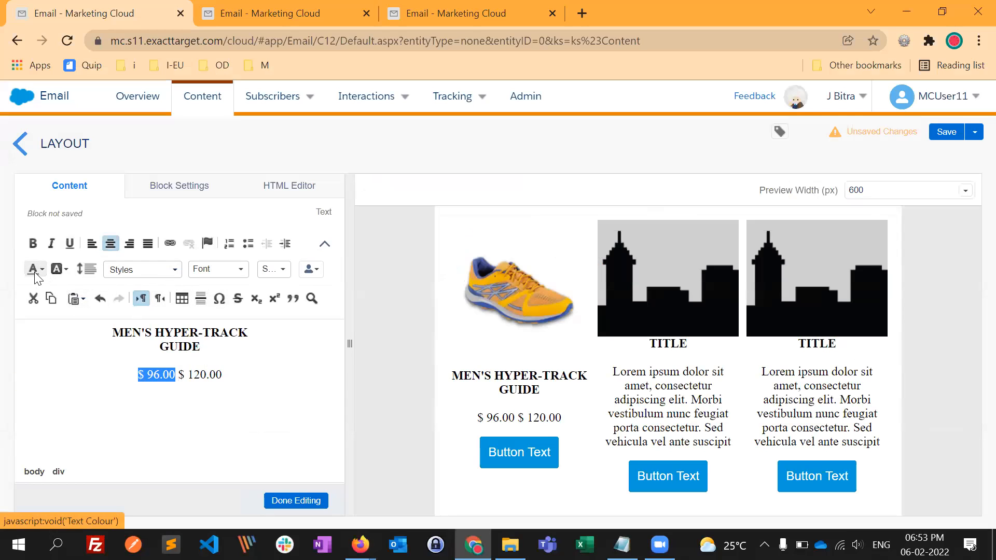
pyautogui.click(40, 287)
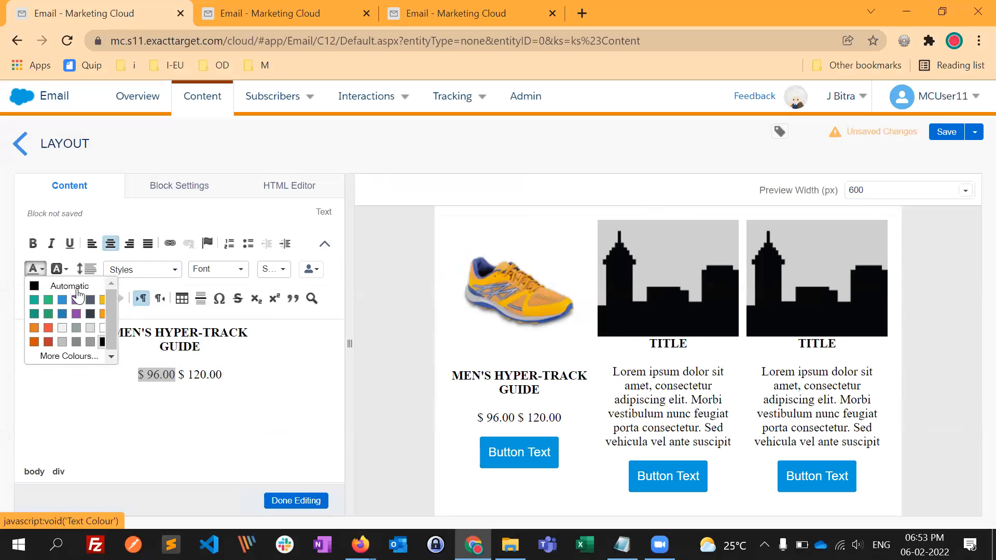
pyautogui.click(72, 356)
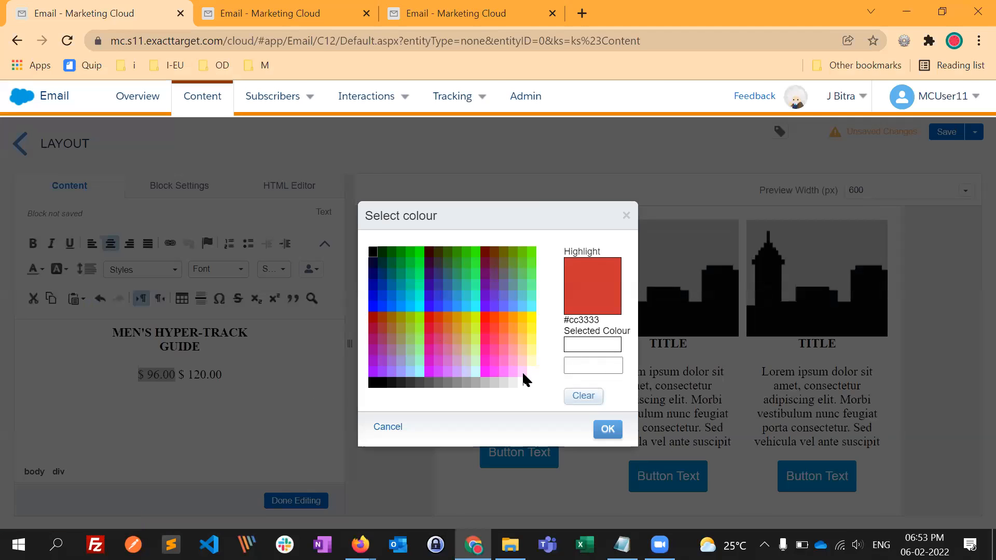
pyautogui.tripleClick(589, 365)
pyautogui.write('0d7fb3')
pyautogui.write('#')
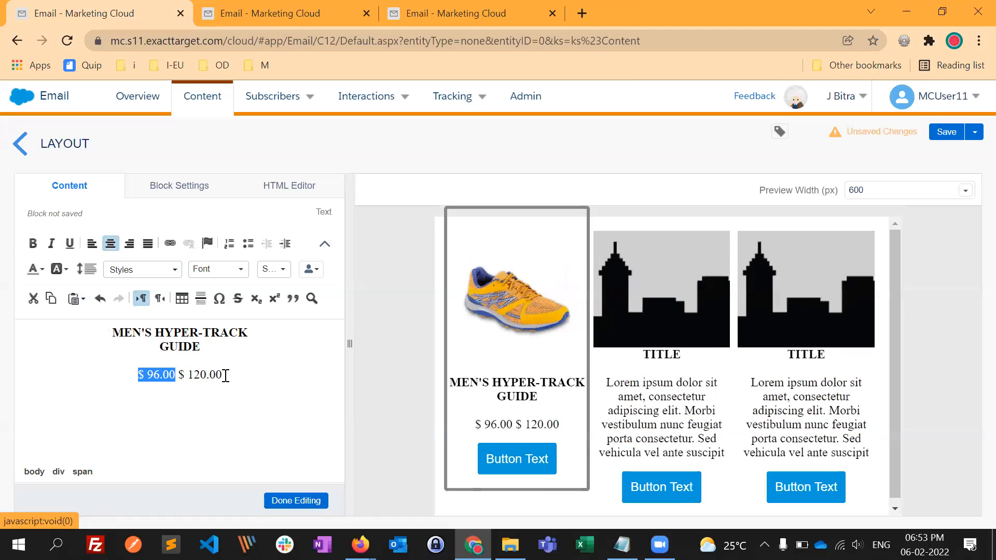
# - Compare the $ 120.00 price with the Firefox product page and apply strikethrough to it in the text block
pyautogui.moveTo(223, 374); pyautogui.dragTo(180, 378)
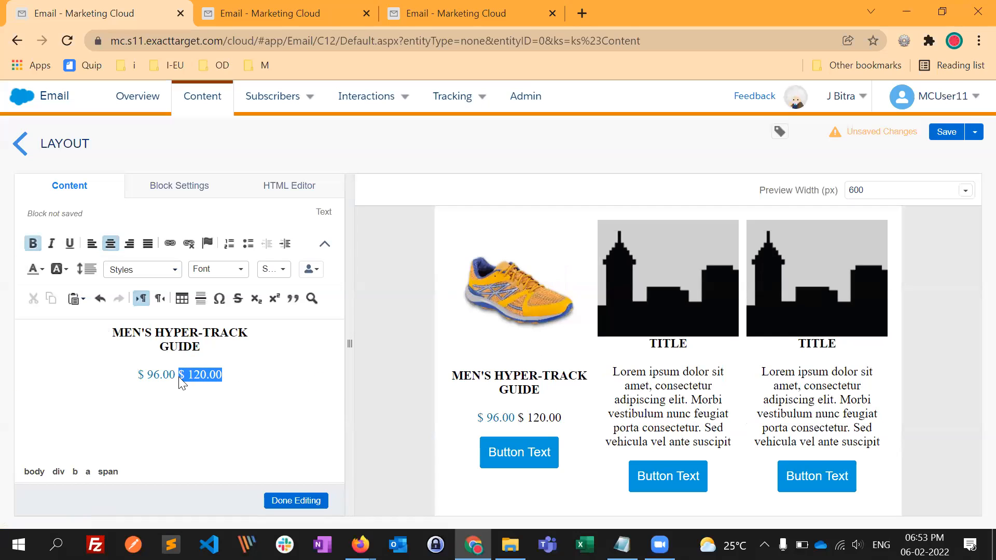
pyautogui.hotkey('alt', 'Tab')
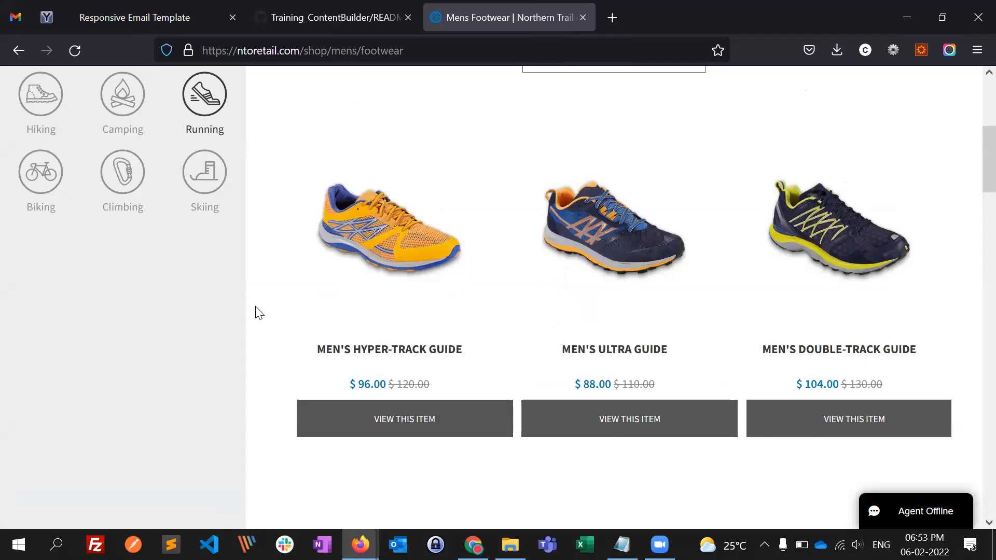
pyautogui.hotkey('alt', 'Tab')
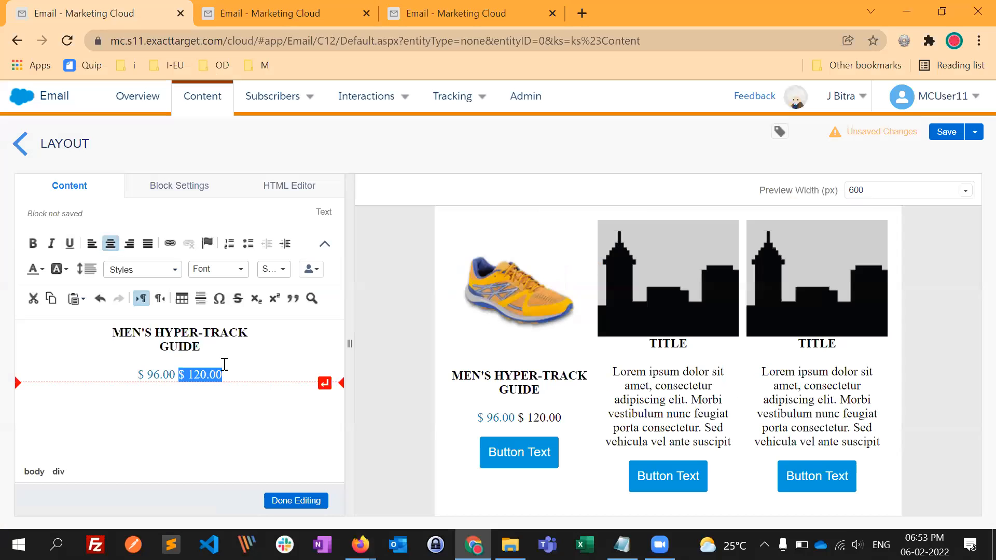
pyautogui.click(239, 301)
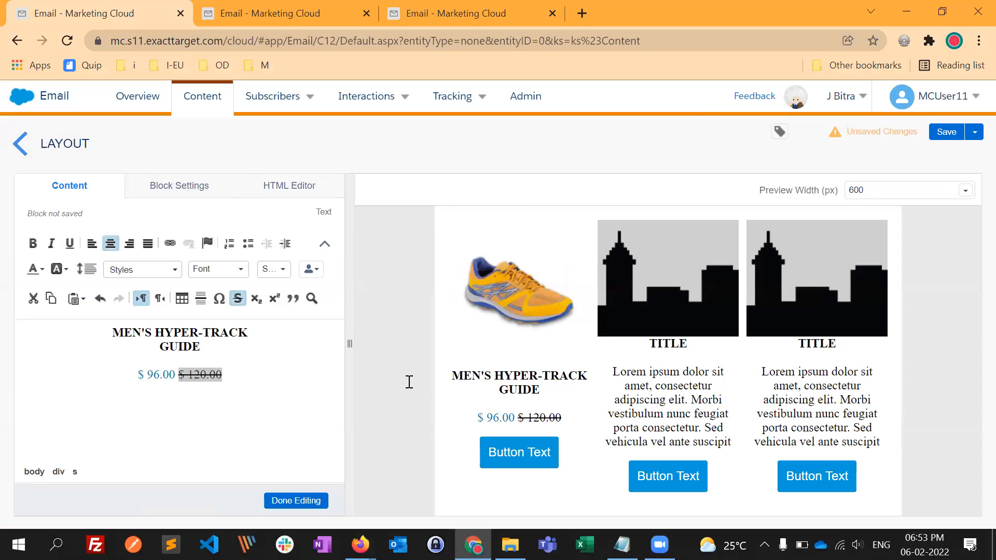
# - Switch to Firefox, inspect the struck-through $ 120.00 price and copy its colour code 919191
pyautogui.hotkey('alt', 'Tab')
pyautogui.hotkey('ctrl', 'shift', 'i')
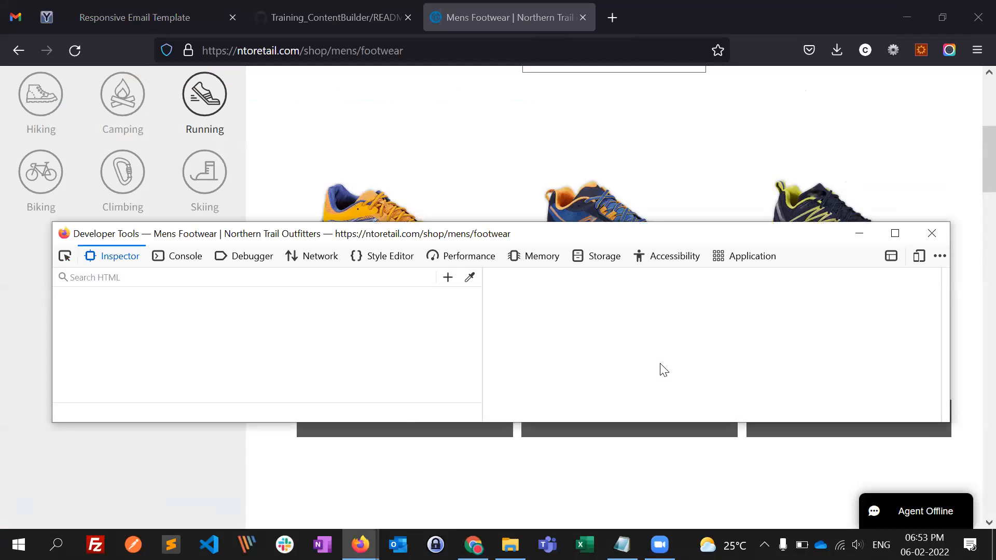
pyautogui.click(565, 369)
pyautogui.hotkey('ctrl', 'c')
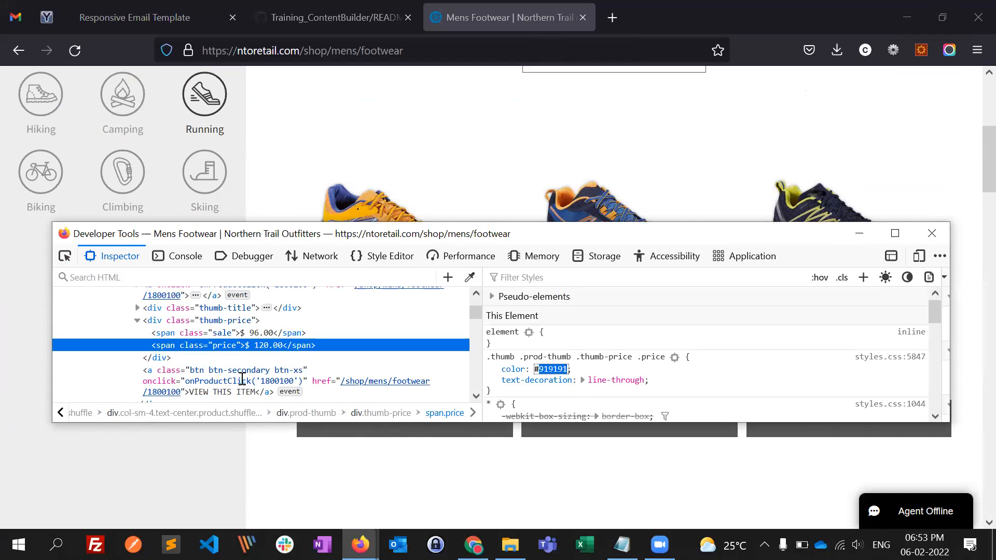
pyautogui.hotkey('ctrl', 'shift', 'i')
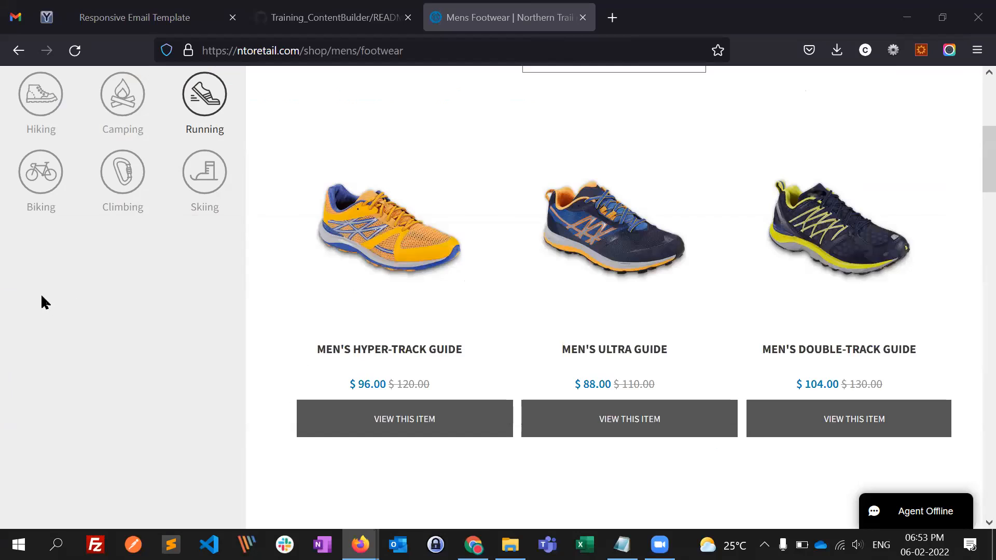
# - Return to Chrome and set the text colour of the struck-through $ 120.00 price to the custom colour #919191
pyautogui.hotkey('alt', 'Tab')
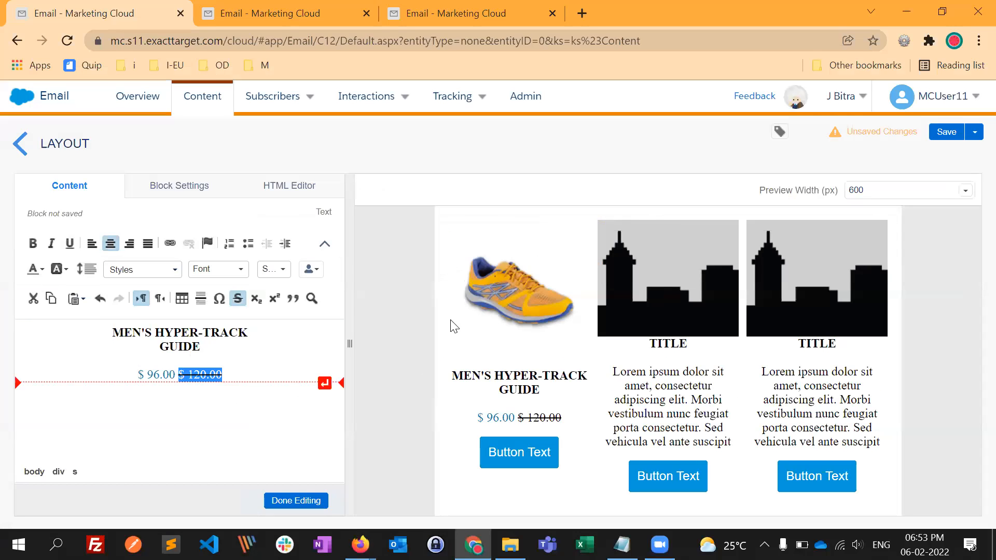
pyautogui.click(36, 269)
pyautogui.click(75, 370)
pyautogui.click(447, 317)
pyautogui.moveTo(571, 366); pyautogui.dragTo(620, 390)
pyautogui.hotkey('ctrl', 'v')
pyautogui.click(608, 430)
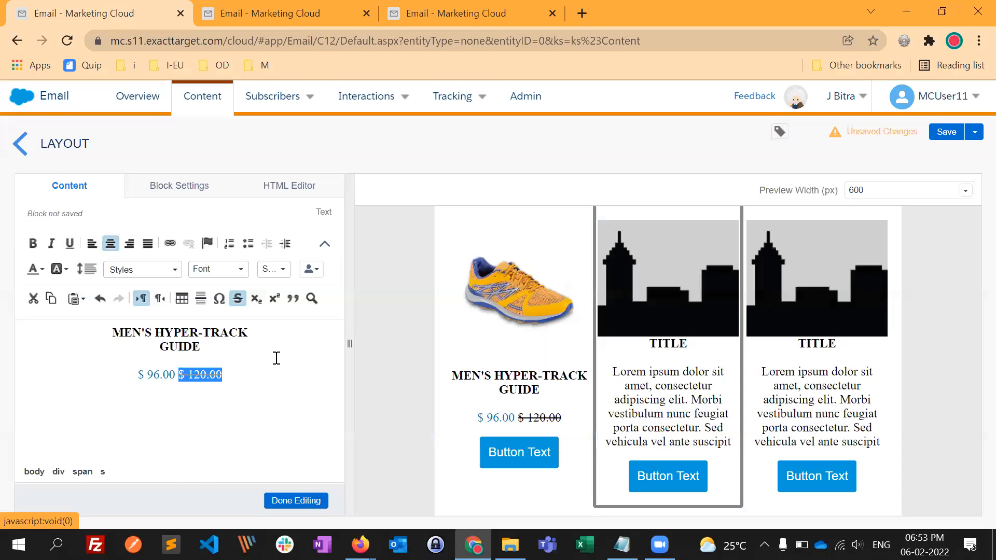
pyautogui.click(279, 358)
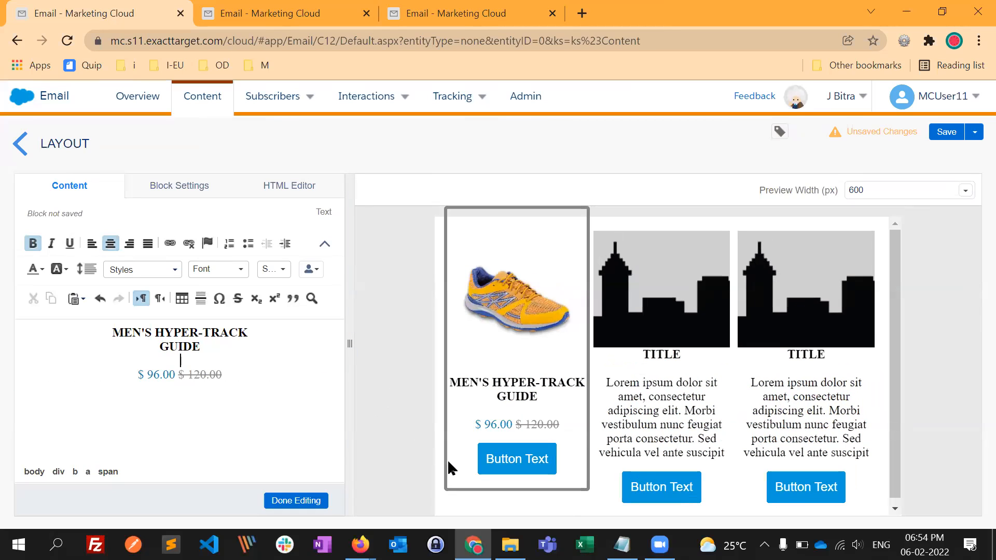
# - Open the first column's button block for editing and copy the link of the Hyper-Track Guide's VIEW THIS ITEM button from Firefox
pyautogui.click(437, 376)
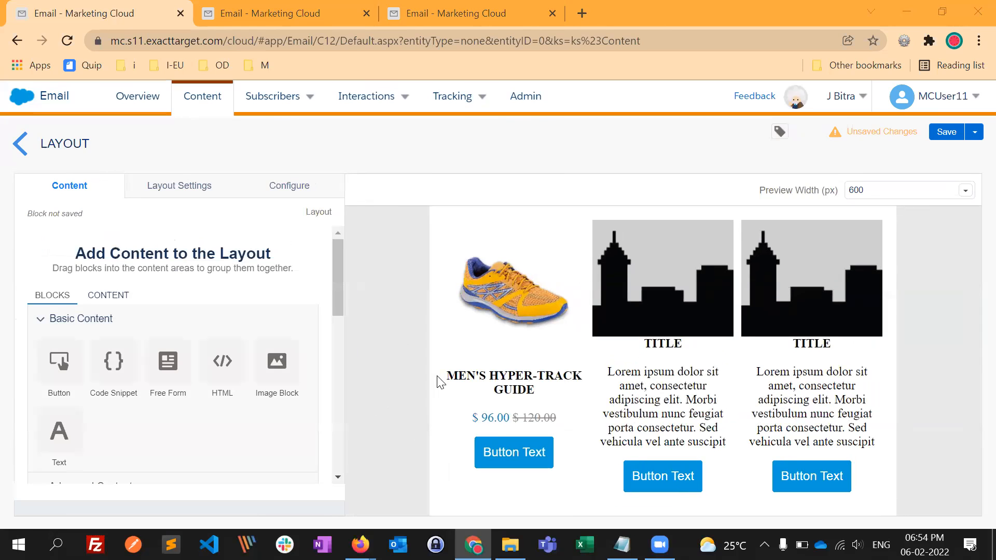
pyautogui.click(511, 457)
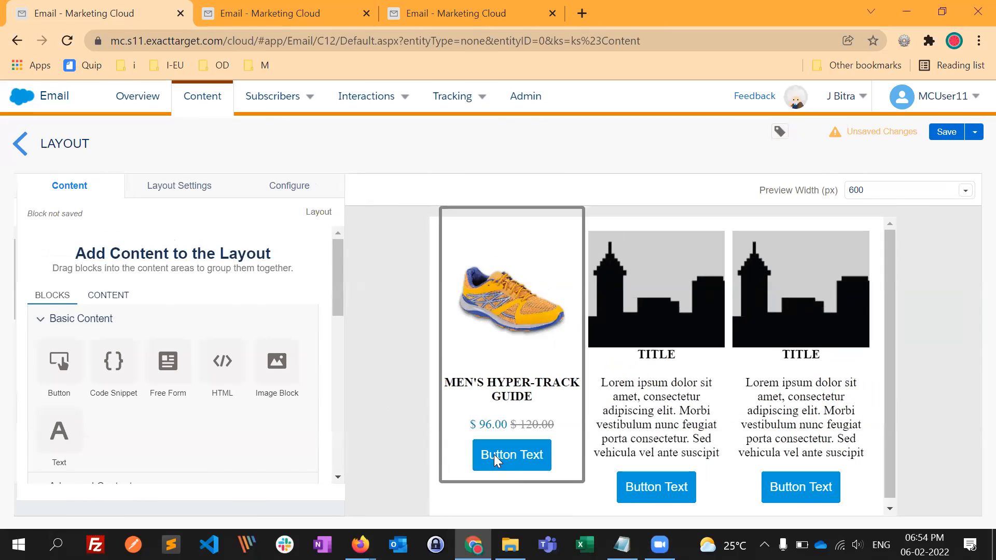
pyautogui.hotkey('alt', 'Tab')
pyautogui.hotkey('alt', 'Tab')
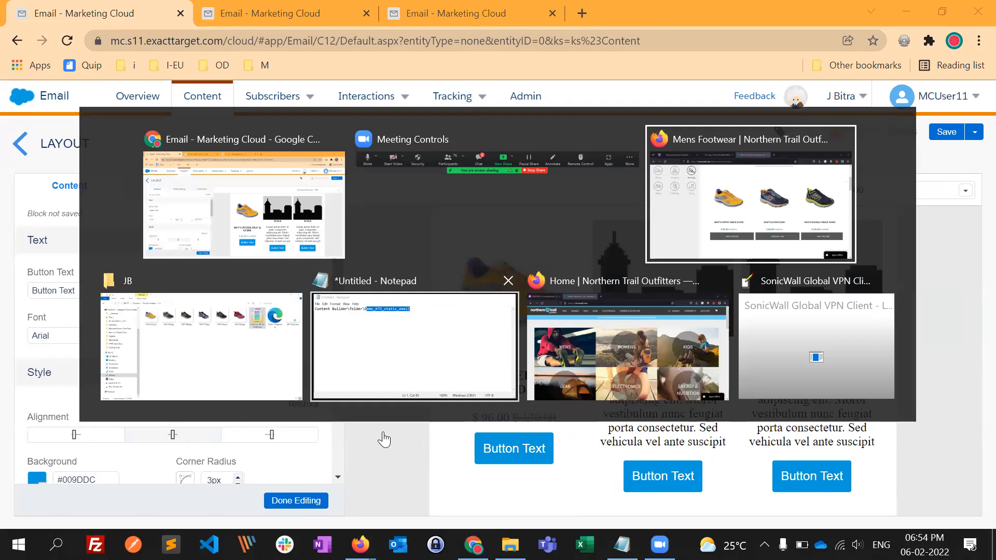
pyautogui.hotkey('alt', 'Tab')
pyautogui.hotkey('alt', 'Tab')
pyautogui.rightClick(465, 418)
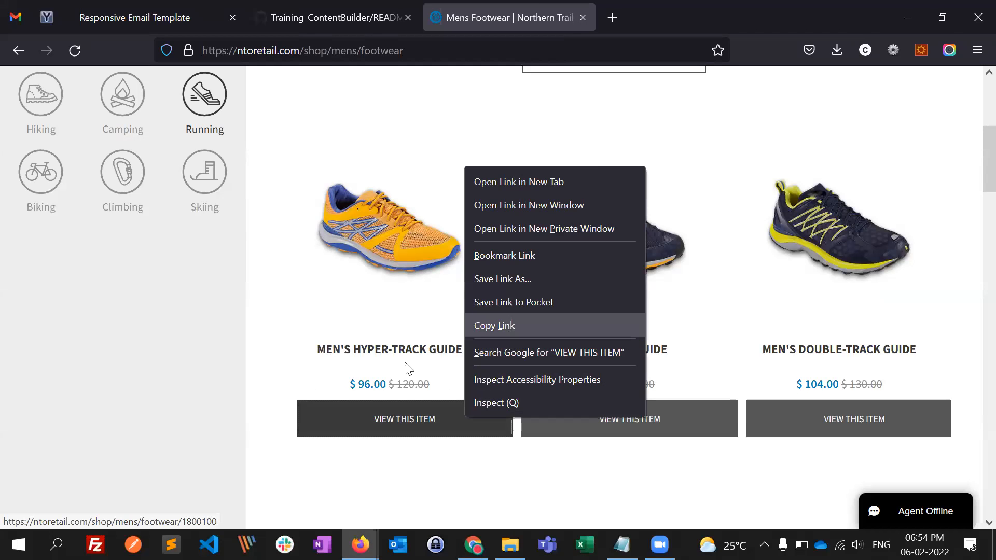
pyautogui.click(506, 327)
# - Return to Chrome and set the first column's button text to VIEW THIS ITEM
pyautogui.hotkey('alt', 'Tab')
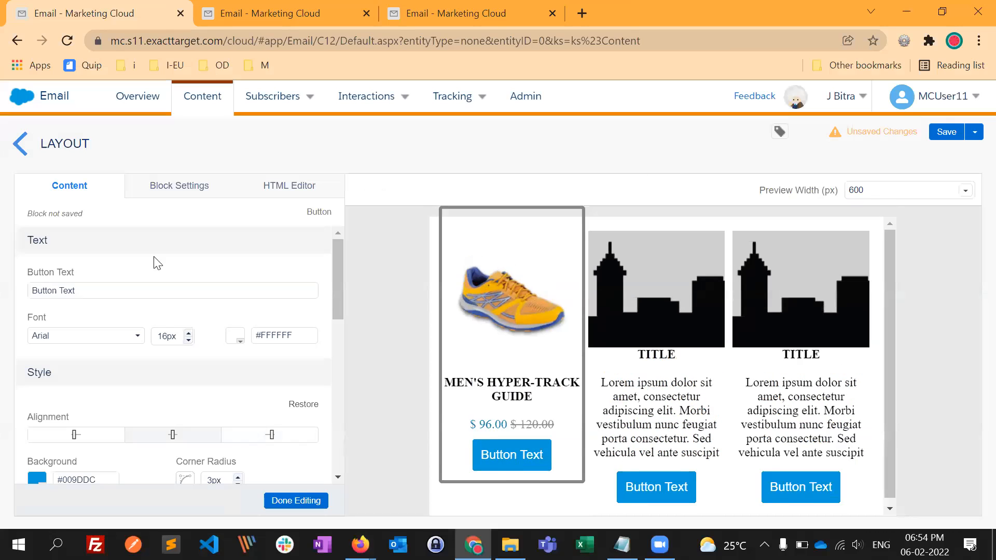
pyautogui.tripleClick(98, 291)
pyautogui.write('VIE')
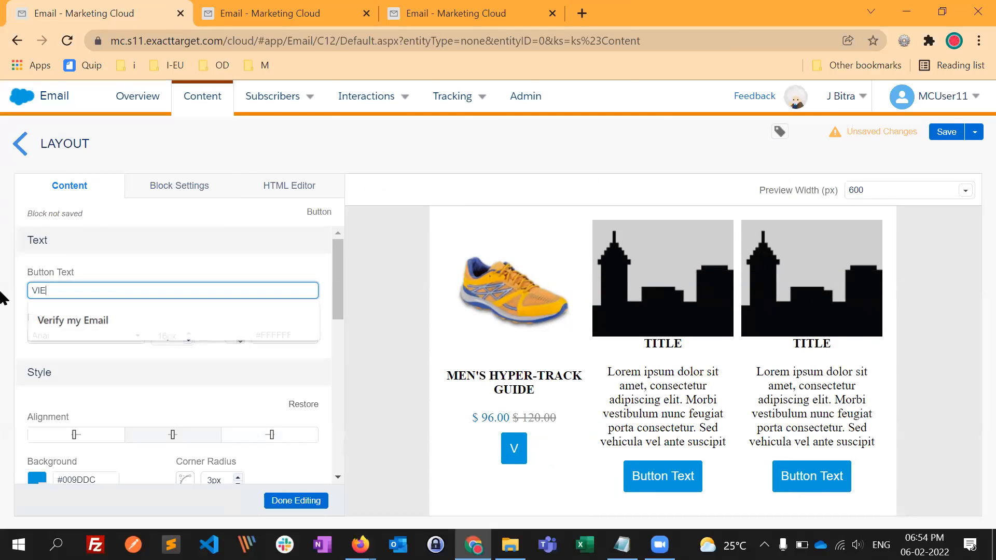
pyautogui.write('W THIS ITEM')
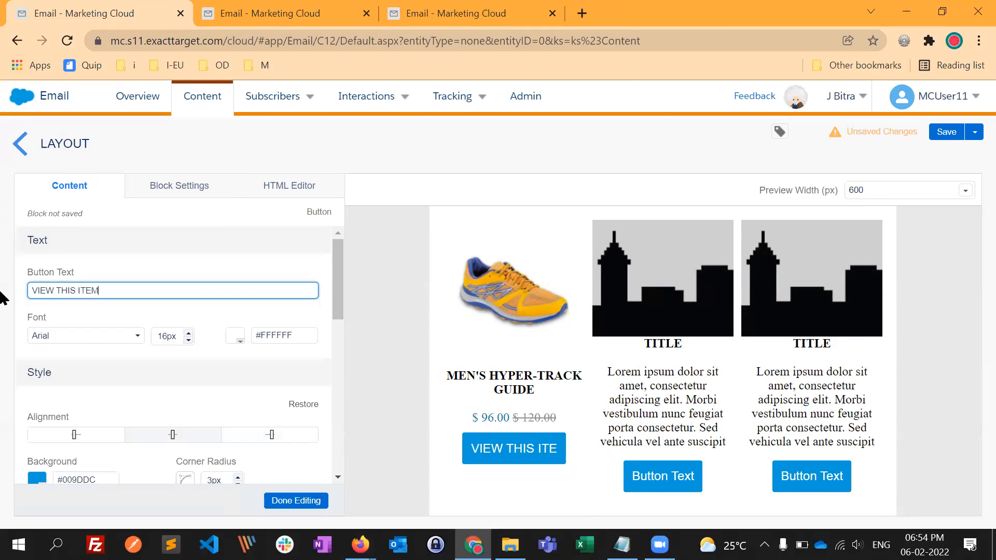
# - Link the VIEW THIS ITEM button to the copied secure address ntoretail.com/shop/mens/footwear/1800100
pyautogui.scroll(-3, 135, 407)
pyautogui.scroll(-5, 131, 409)
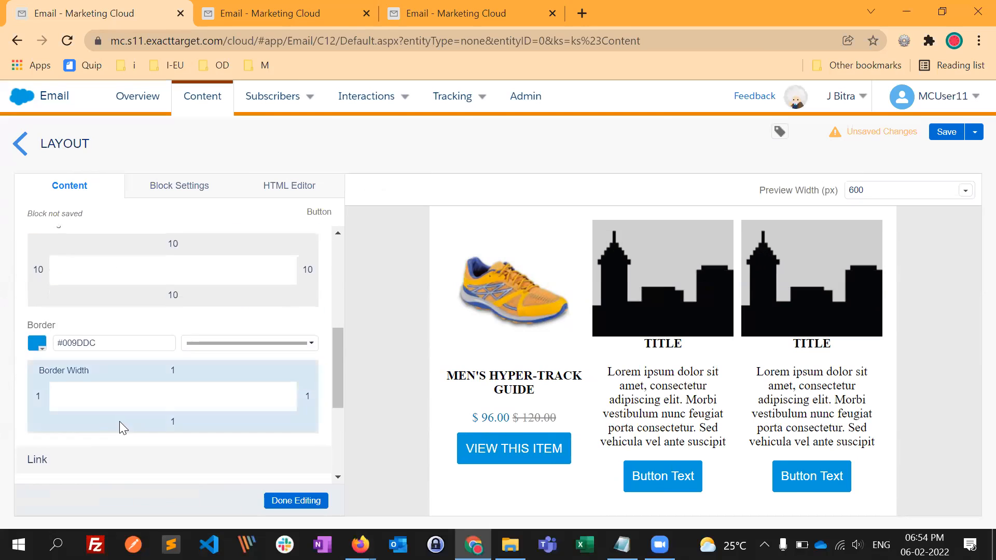
pyautogui.click(80, 360)
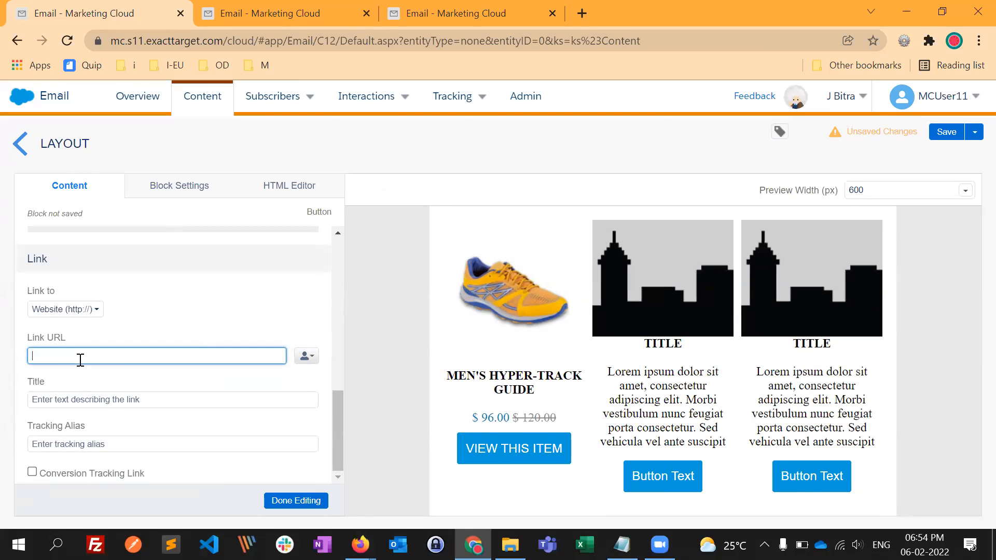
pyautogui.hotkey('ctrl', 'v')
pyautogui.click(192, 334)
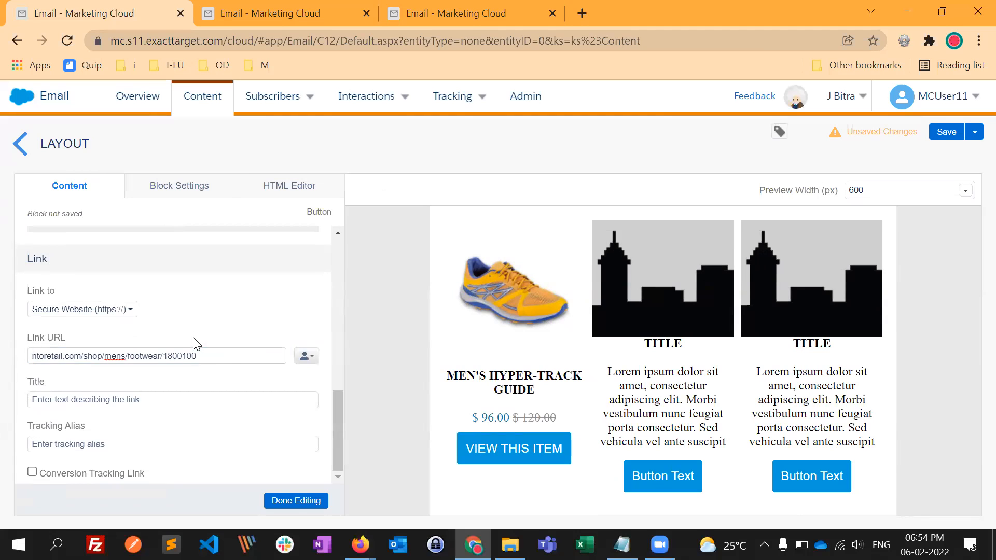
# - Switch to Firefox, inspect the Hyper-Track Guide's VIEW THIS ITEM button and copy its background colour code 565656
pyautogui.scroll(3, 119, 401)
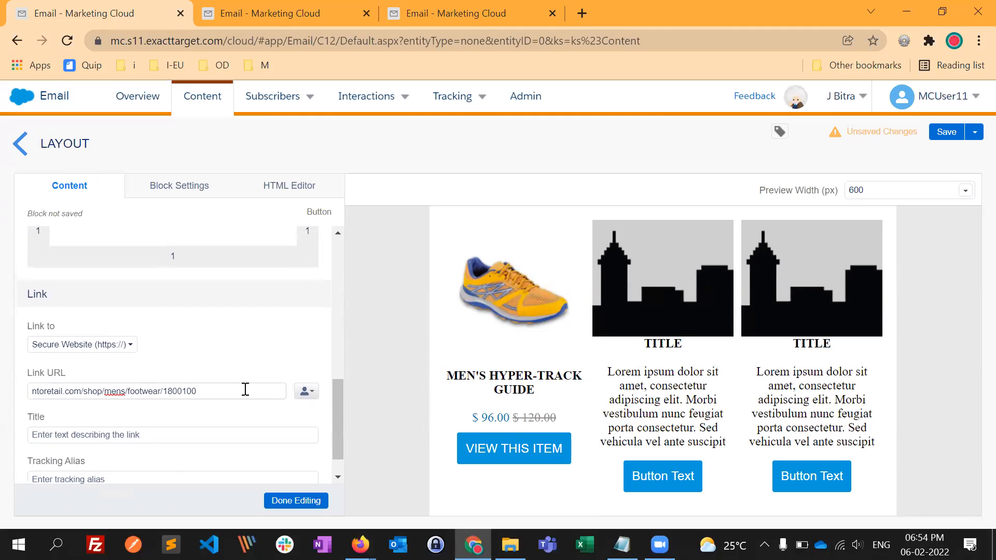
pyautogui.scroll(3, 249, 412)
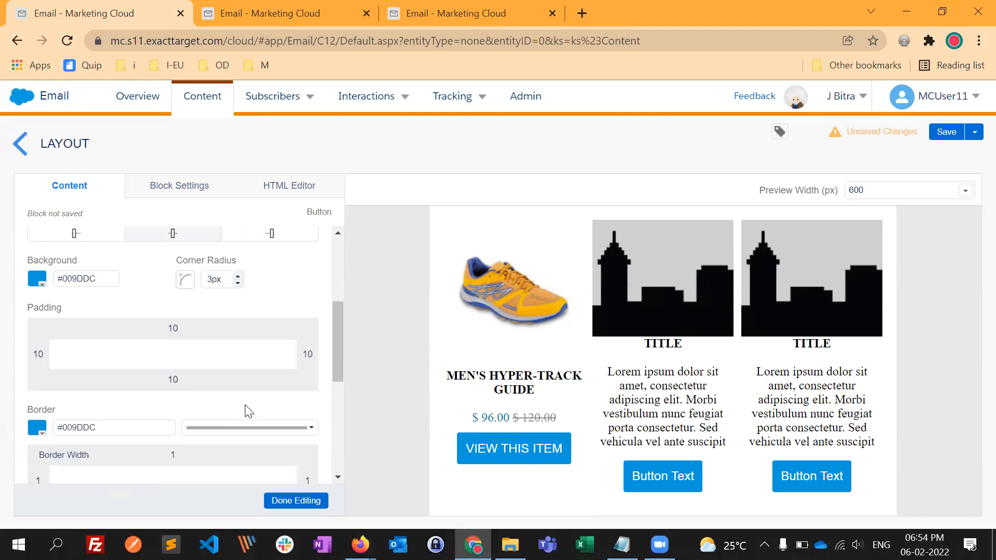
pyautogui.hotkey('alt', 'Tab')
pyautogui.rightClick(494, 418)
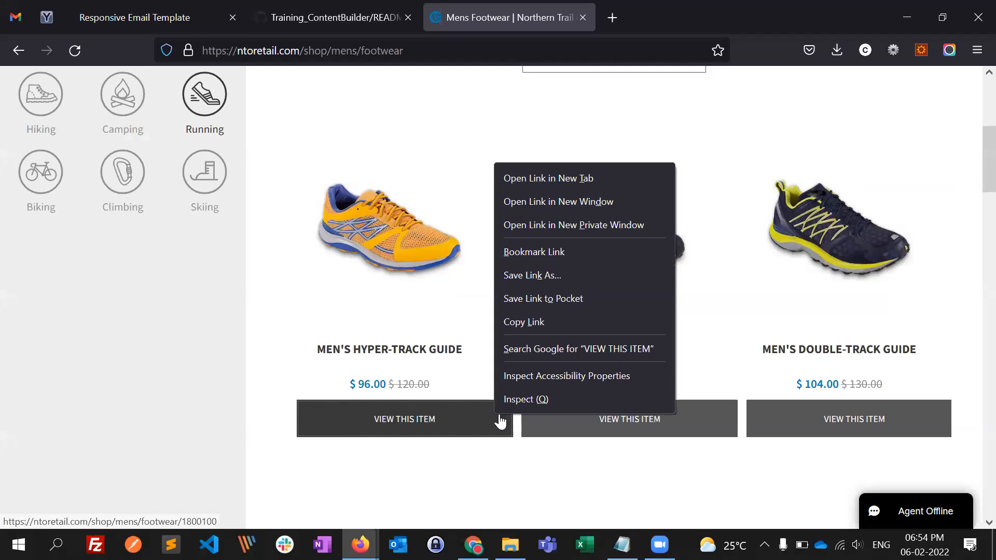
pyautogui.click(526, 398)
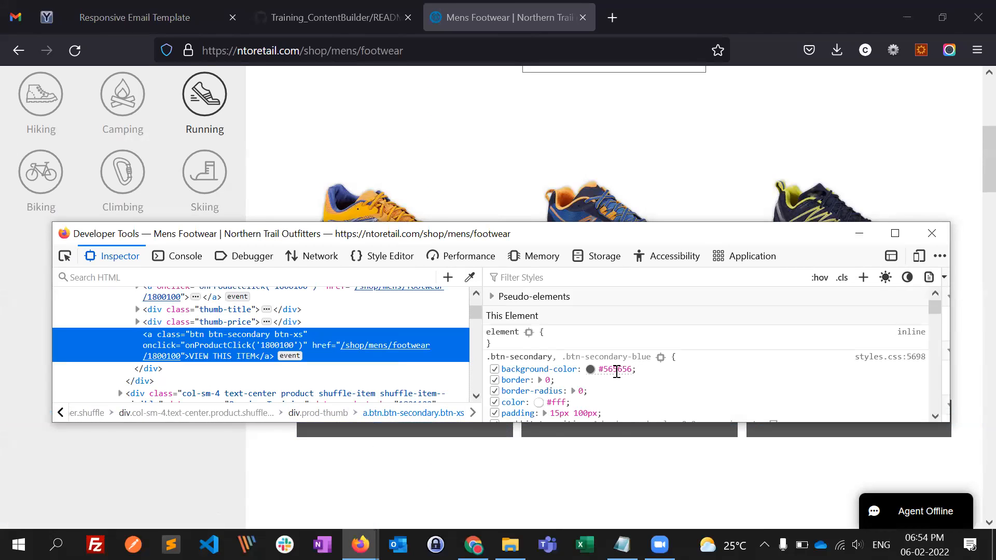
pyautogui.click(616, 372)
pyautogui.hotkey('ctrl', 'c')
pyautogui.click(513, 454)
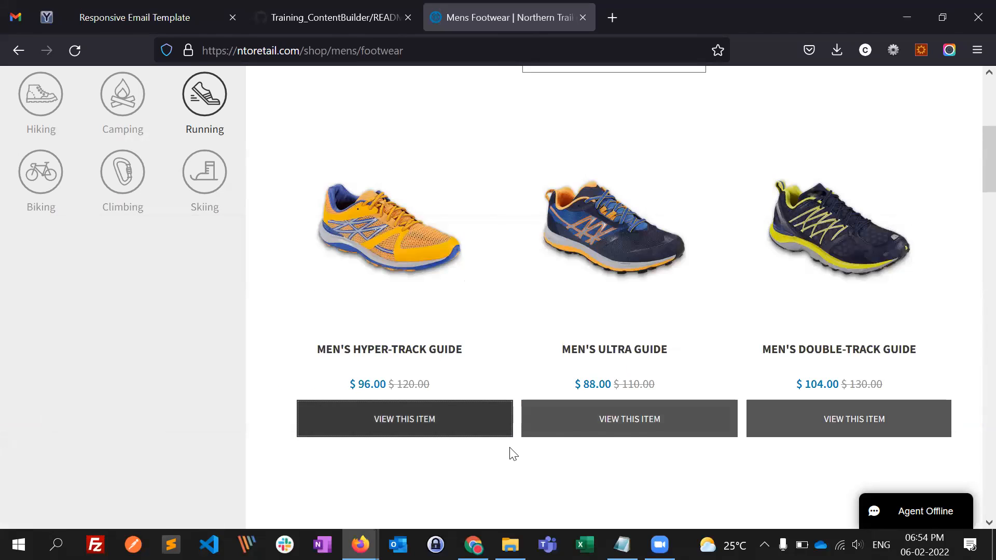
# - Return to Chrome and set the VIEW THIS ITEM button's background colour to #565656
pyautogui.hotkey('alt', 'Tab')
pyautogui.moveTo(104, 281); pyautogui.dragTo(44, 282)
pyautogui.hotkey('ctrl', 'v')
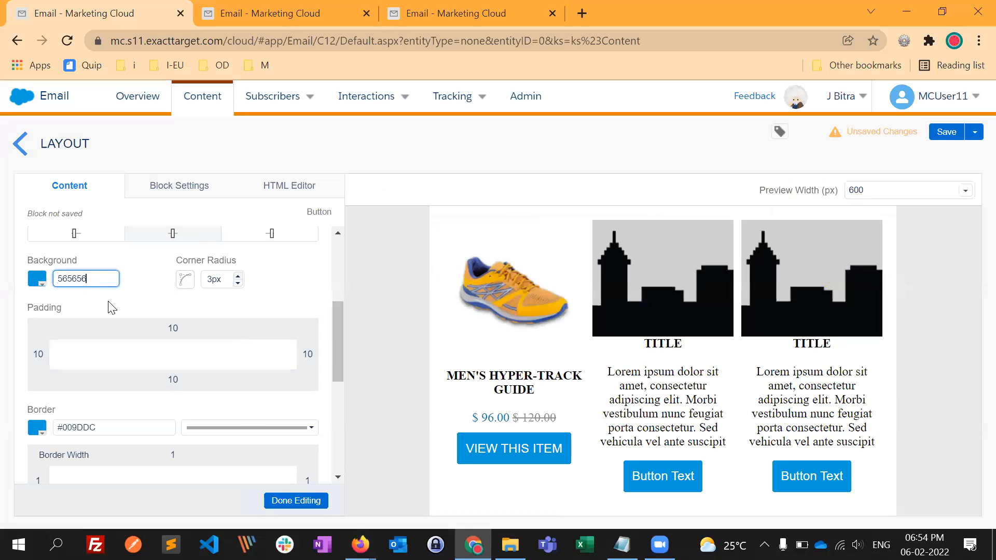
pyautogui.write('#')
pyautogui.click(138, 285)
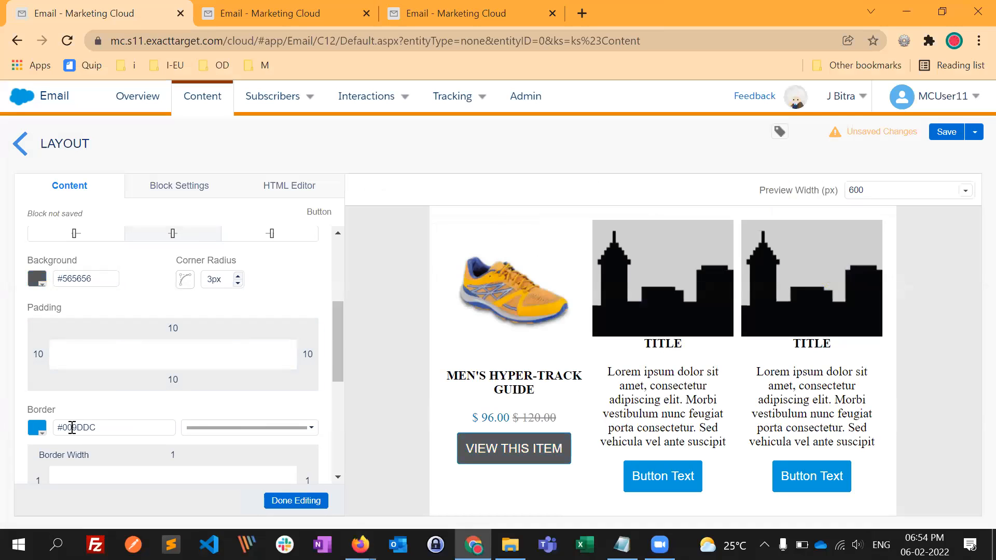
# - Set the VIEW THIS ITEM button's border colour to #565656
pyautogui.keyDown('shift'); pyautogui.click(140, 428); pyautogui.keyUp('shift')
pyautogui.press('BackSpace')
pyautogui.press('BackSpace')
pyautogui.hotkey('ctrl', 'v')
pyautogui.click(288, 408)
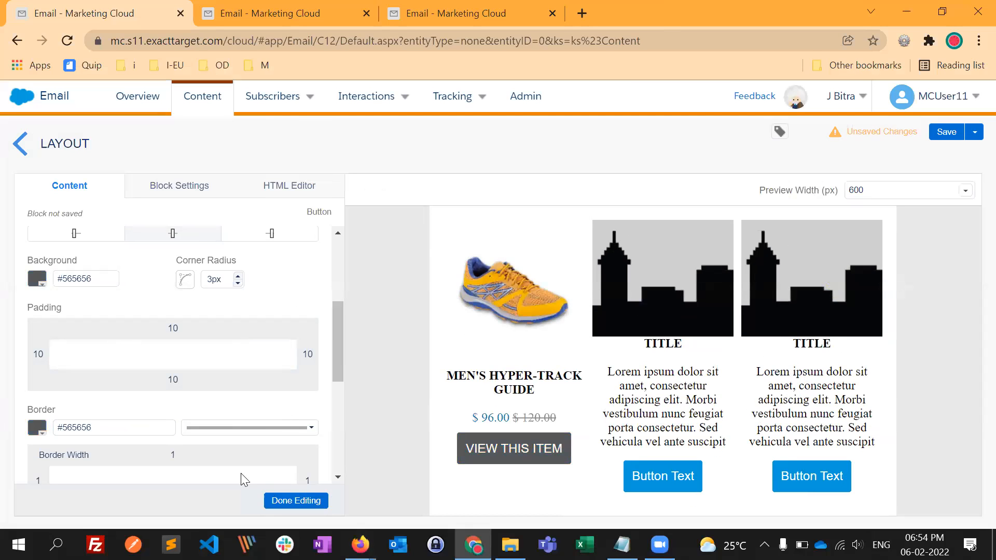
# - Compare the styled button with the one on the Firefox product page and finish editing the button block
pyautogui.hotkey('alt', 'Tab')
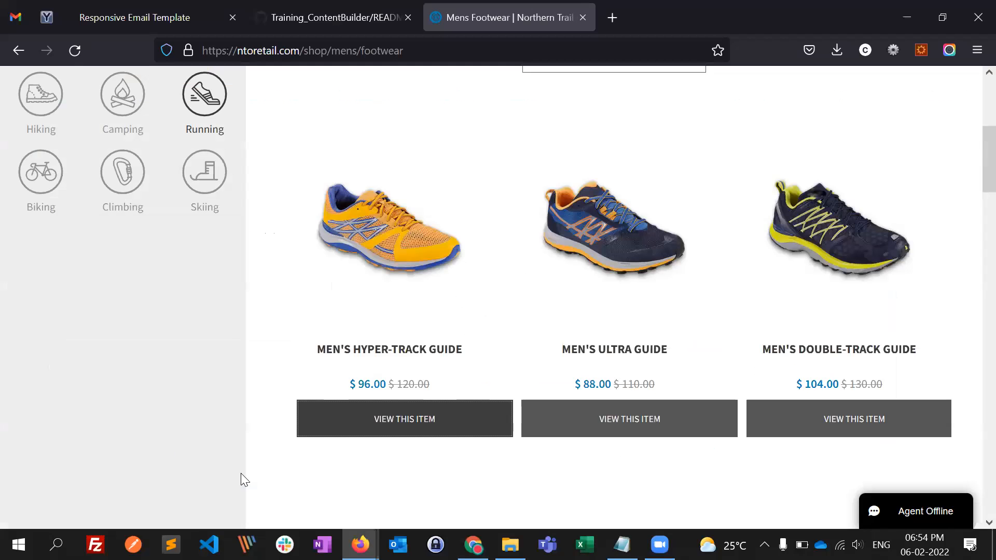
pyautogui.hotkey('alt', 'Tab')
pyautogui.hotkey('alt', 'Tab')
pyautogui.hotkey('alt', 'Tab')
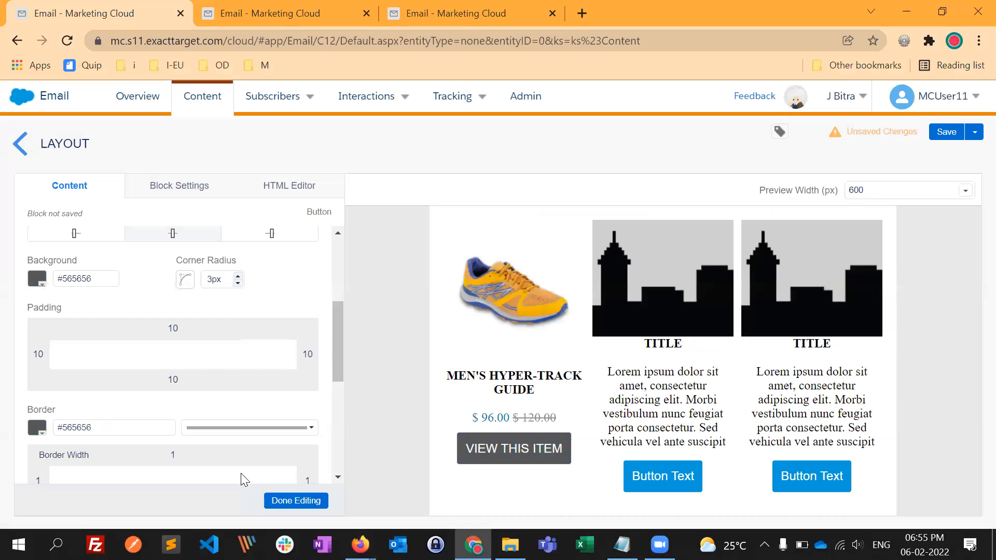
pyautogui.click(311, 500)
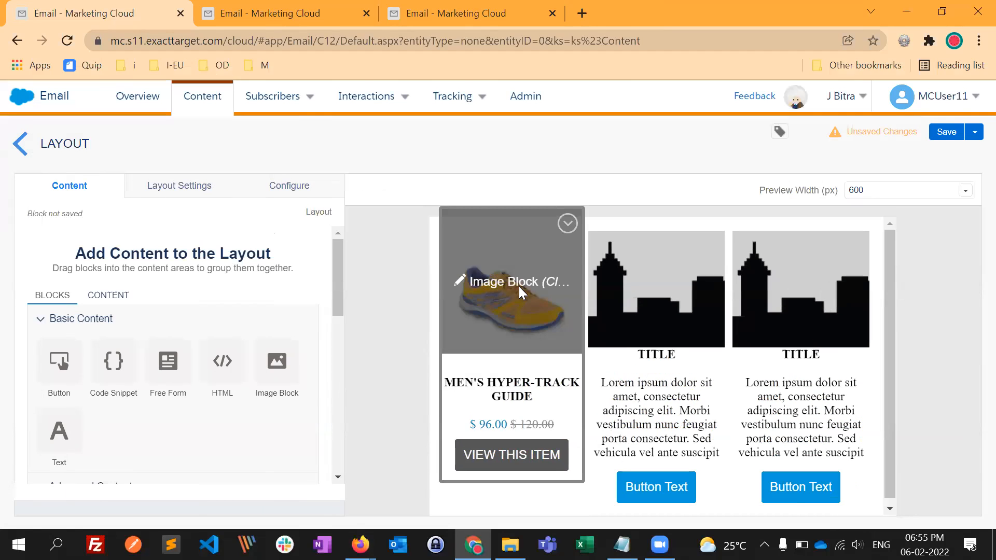
# - Start a link for the first column's shoe image and copy the Men's Hyper-Track Guide image's link from Firefox
pyautogui.click(514, 308)
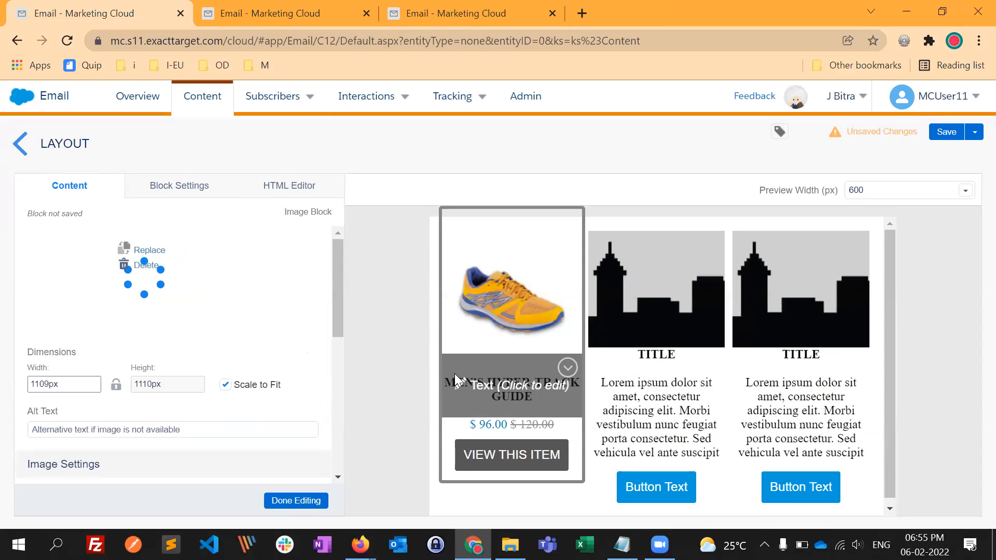
pyautogui.scroll(-5, 262, 429)
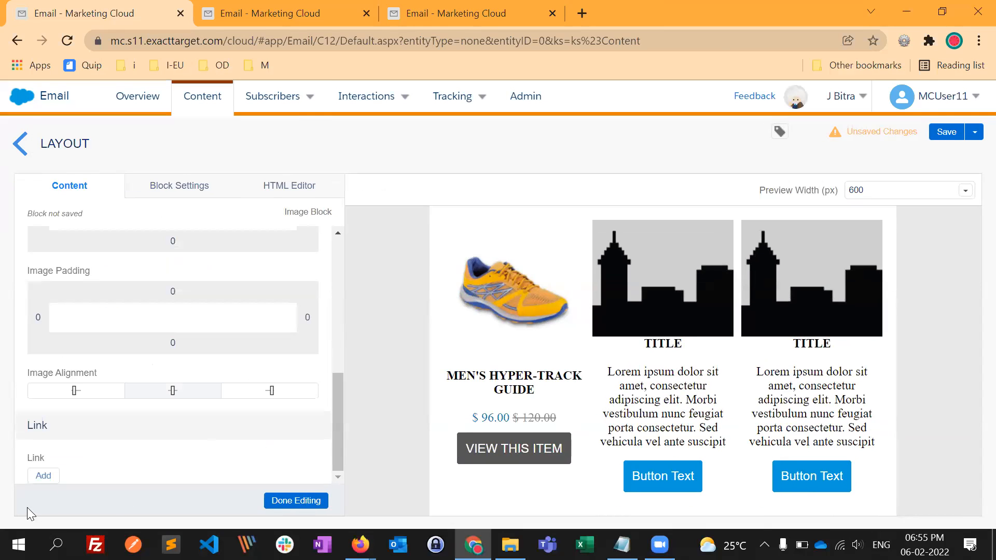
pyautogui.click(44, 476)
pyautogui.click(444, 248)
pyautogui.write('565656')
pyautogui.hotkey('alt', 'Tab')
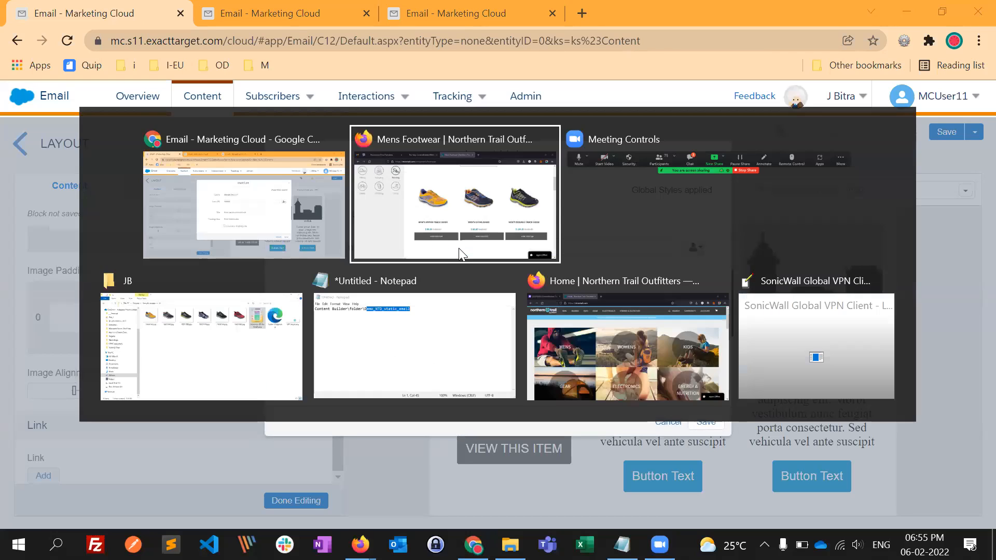
pyautogui.rightClick(408, 258)
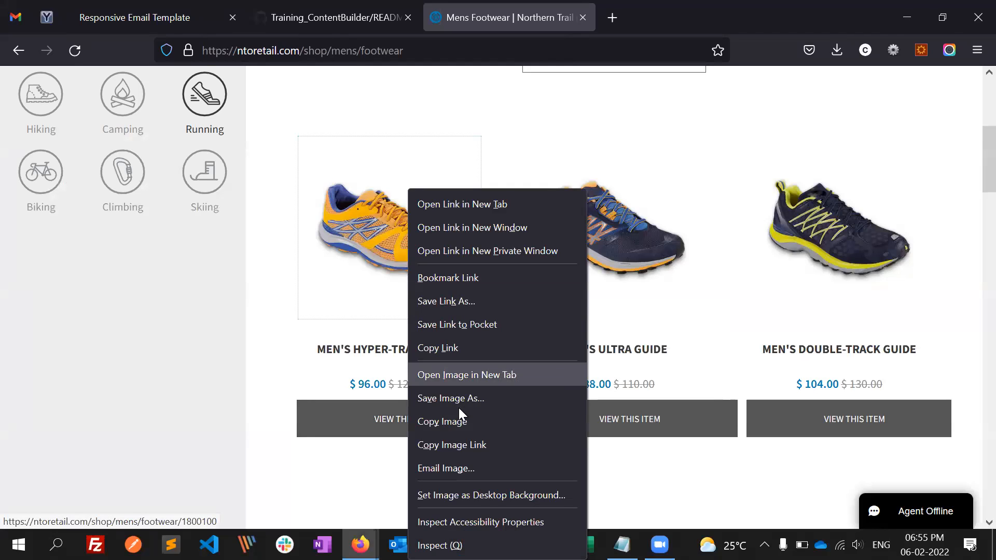
pyautogui.click(461, 349)
pyautogui.hotkey('alt', 'Tab')
pyautogui.hotkey('ctrl', 'a')
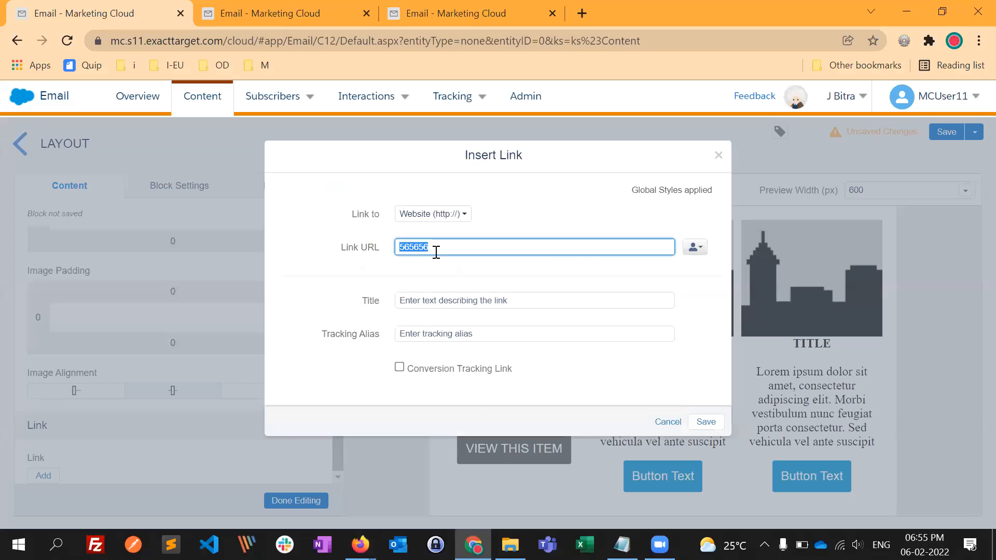
pyautogui.hotkey('ctrl', 'v')
pyautogui.click(514, 279)
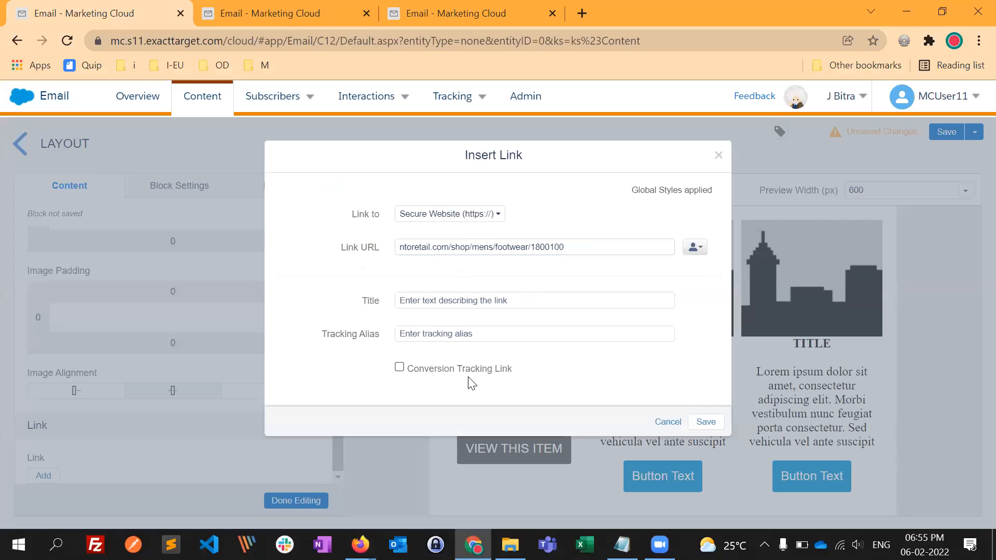
pyautogui.click(705, 422)
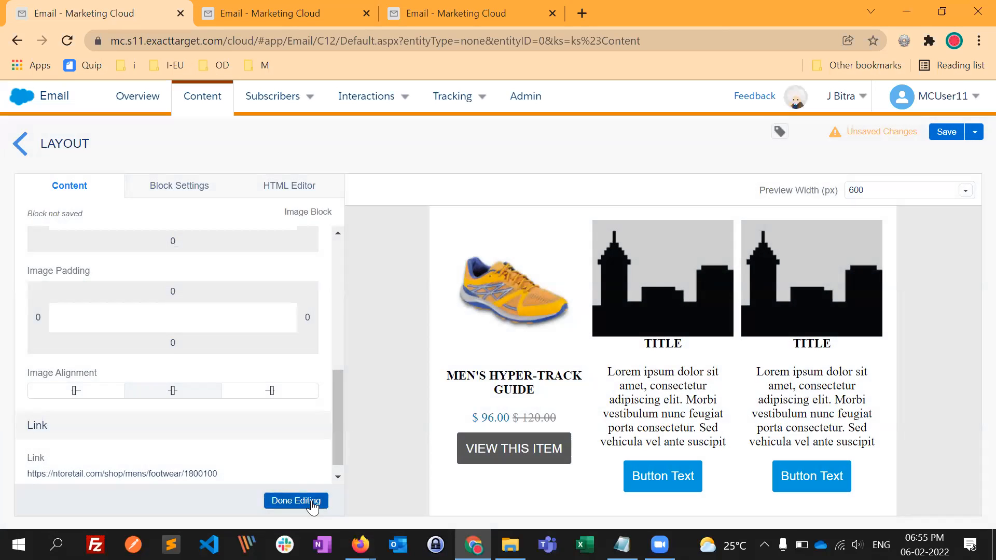
pyautogui.click(301, 501)
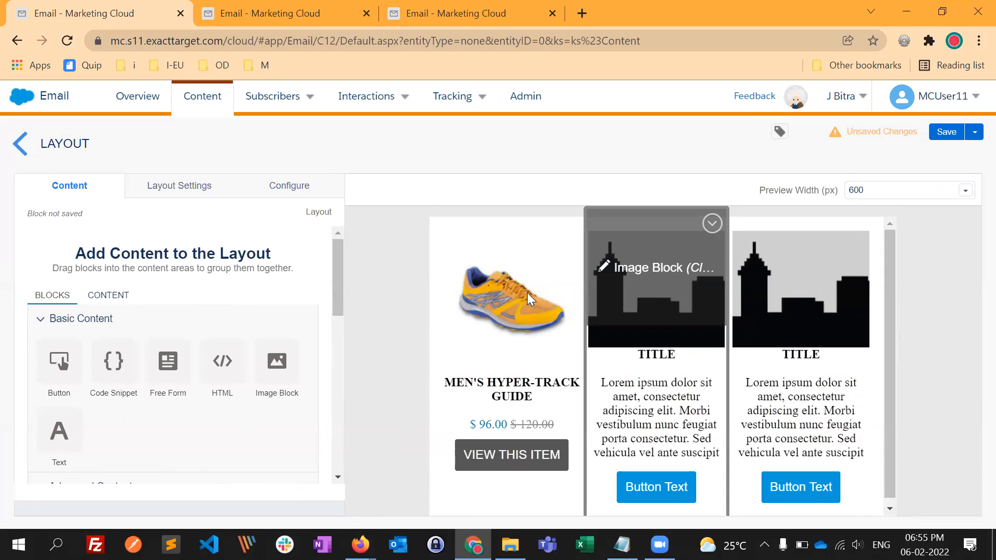
# - Duplicate the shoe image block into the second column and delete that column's placeholder image
pyautogui.click(568, 223)
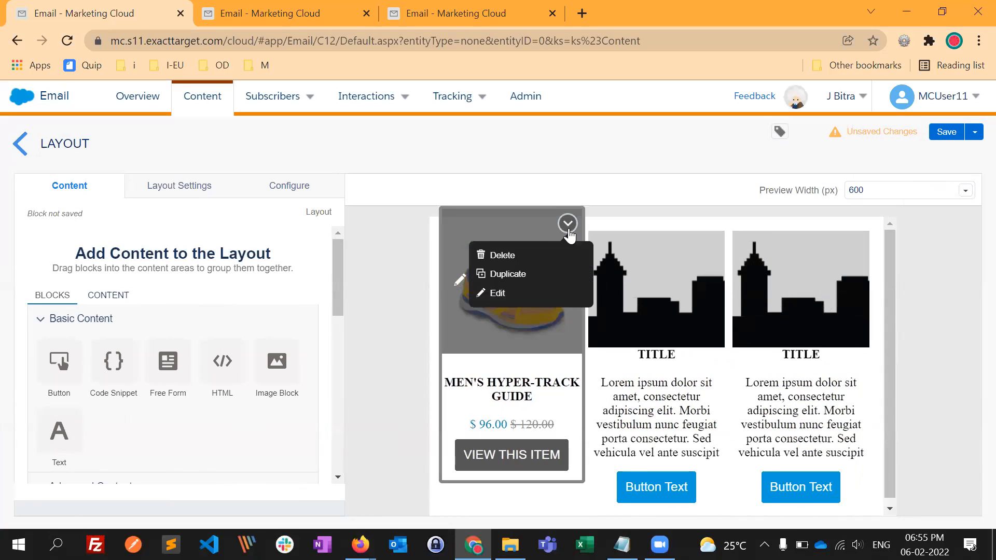
pyautogui.click(525, 275)
pyautogui.moveTo(518, 429); pyautogui.dragTo(672, 307)
pyautogui.click(712, 223)
pyautogui.click(646, 251)
pyautogui.click(674, 275)
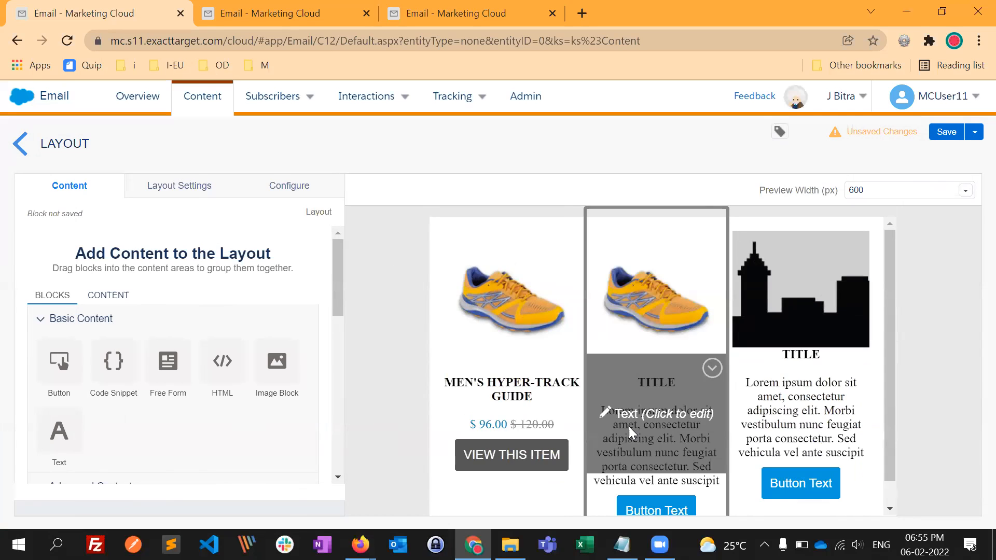
# - Delete the second column's placeholder text and replace it with a duplicate of the Men's Hyper-Track Guide text block
pyautogui.click(713, 369)
pyautogui.click(646, 398)
pyautogui.click(676, 415)
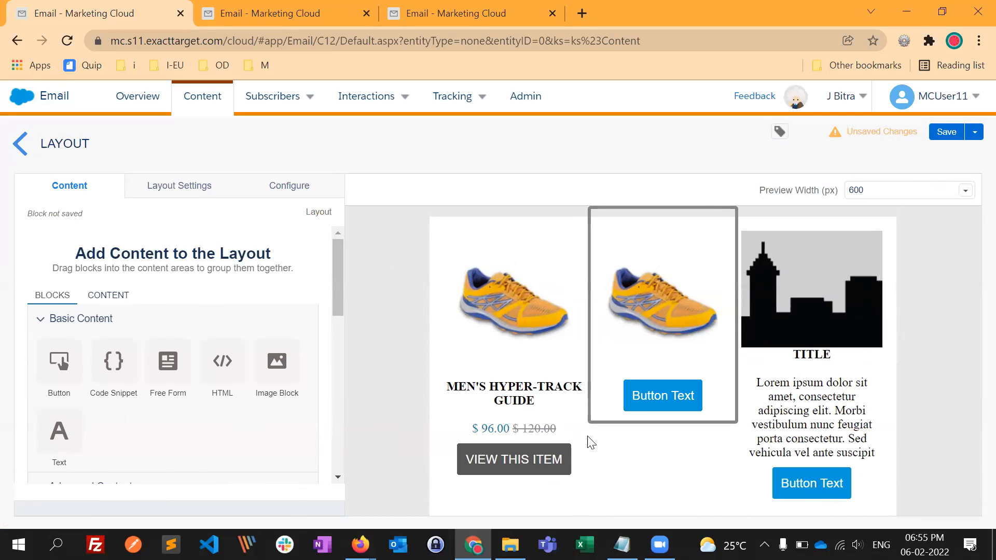
pyautogui.click(572, 372)
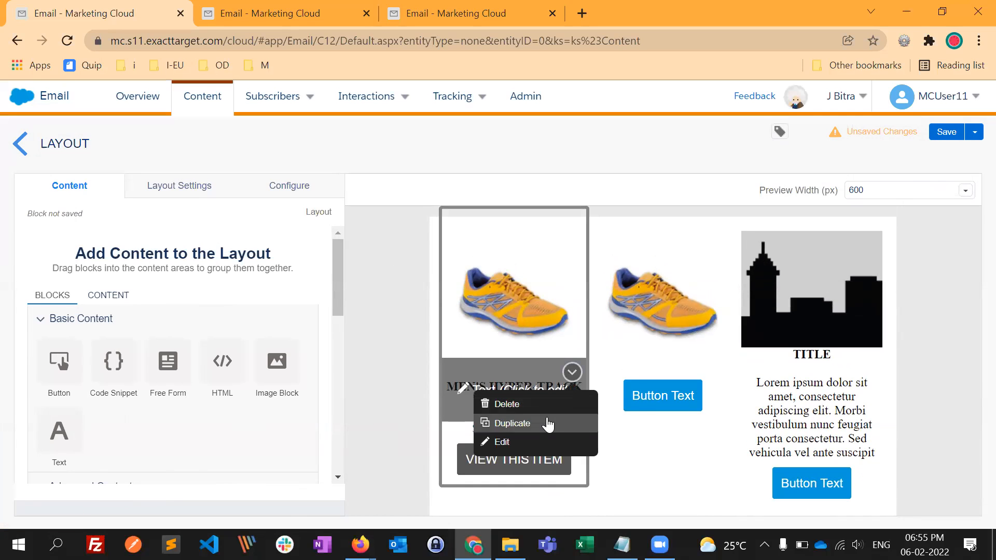
pyautogui.click(545, 424)
pyautogui.moveTo(539, 446); pyautogui.dragTo(648, 381)
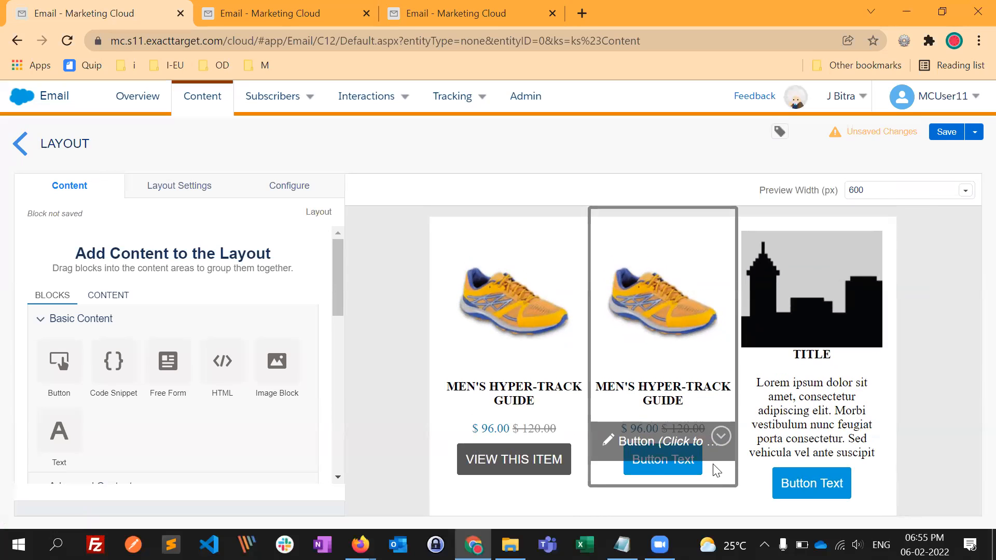
# - Delete the placeholder button from the second column
pyautogui.click(721, 435)
pyautogui.click(649, 363)
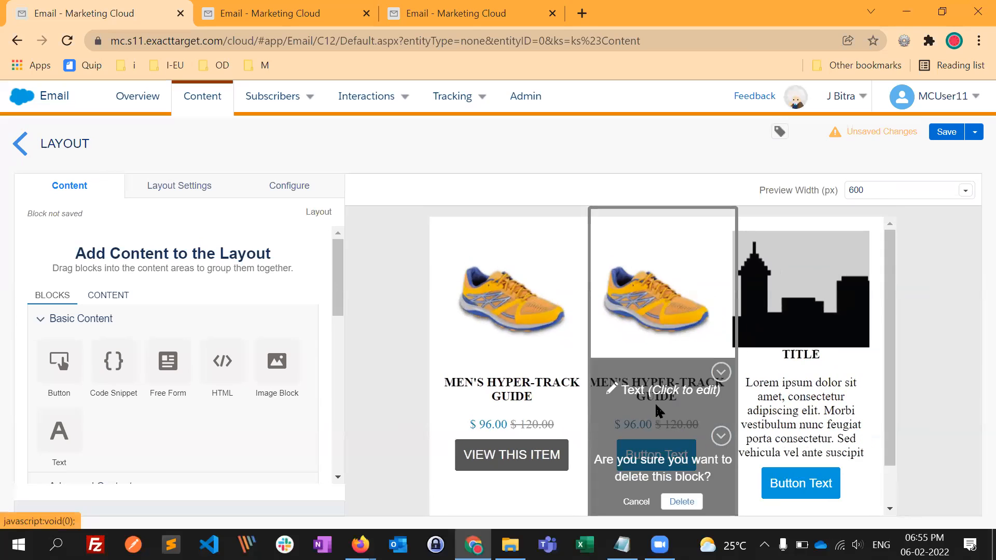
pyautogui.click(682, 502)
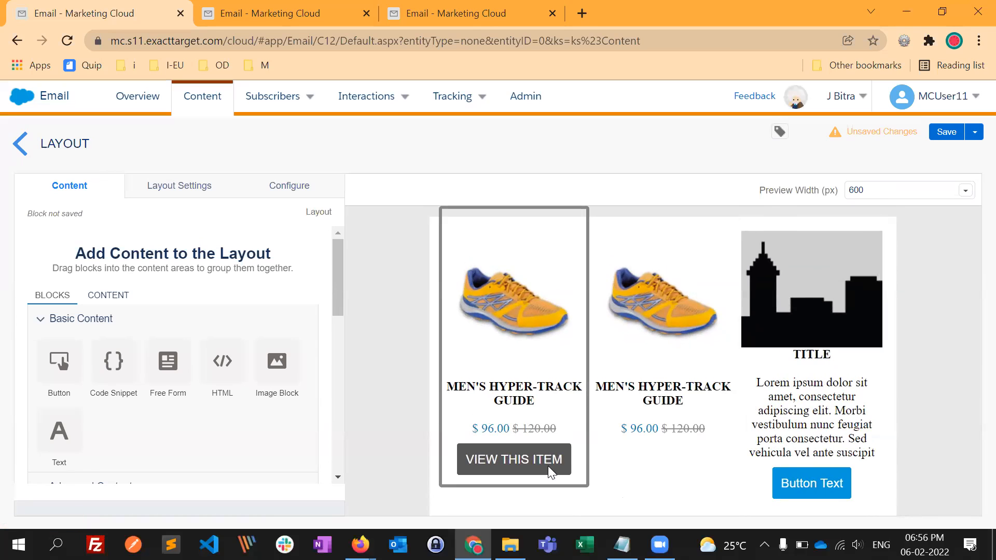
# - Duplicate the first column's VIEW THIS ITEM button into the bottom of the second column
pyautogui.click(572, 436)
pyautogui.click(539, 390)
pyautogui.moveTo(546, 476); pyautogui.dragTo(583, 473)
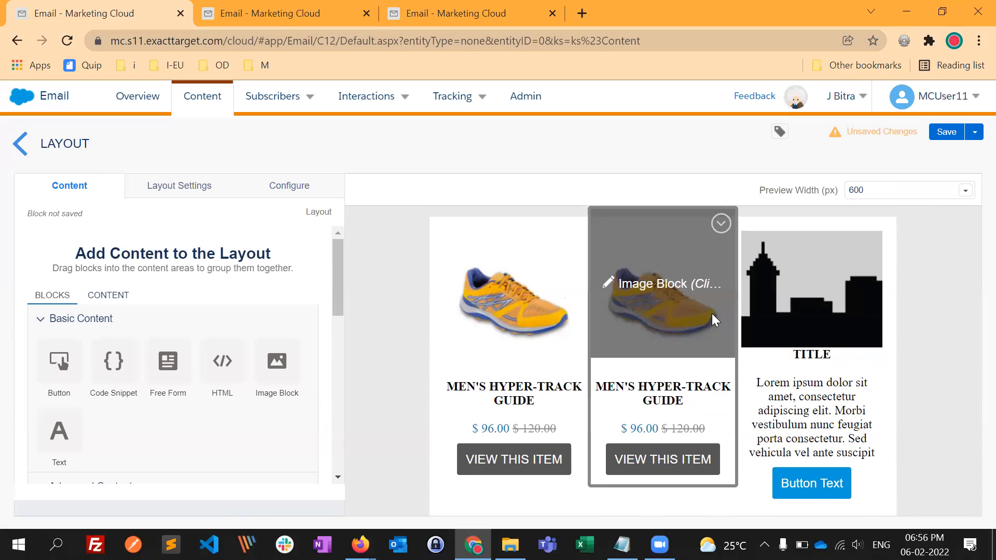
# - Replace the second column's shoe image with 1801100.jpg from Content Builder
pyautogui.click(700, 301)
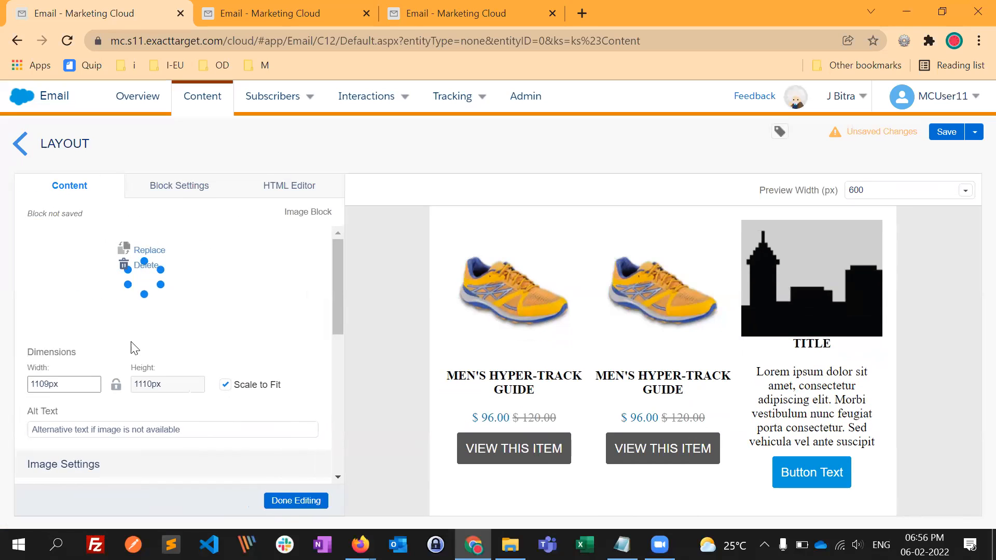
pyautogui.click(150, 264)
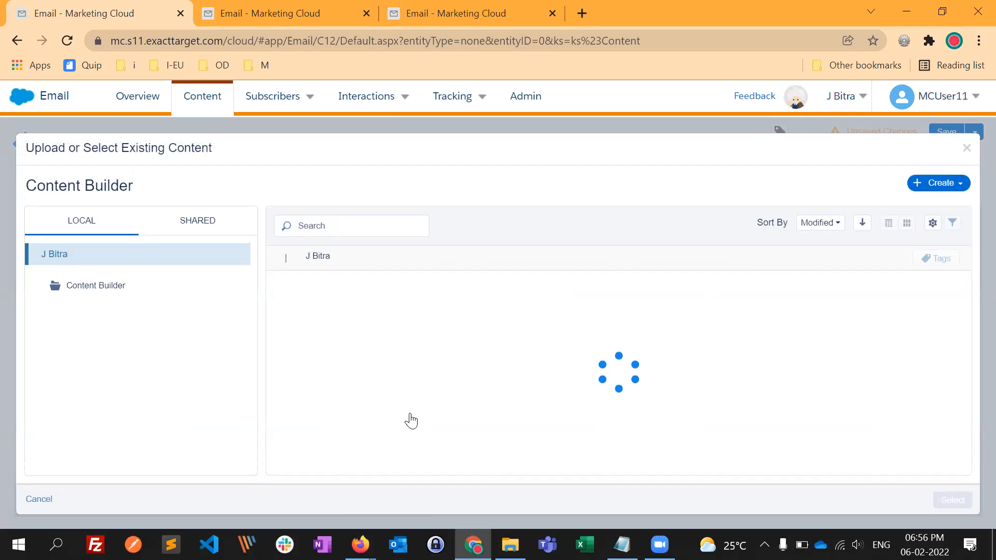
pyautogui.scroll(-1, 378, 356)
pyautogui.scroll(-2, 381, 410)
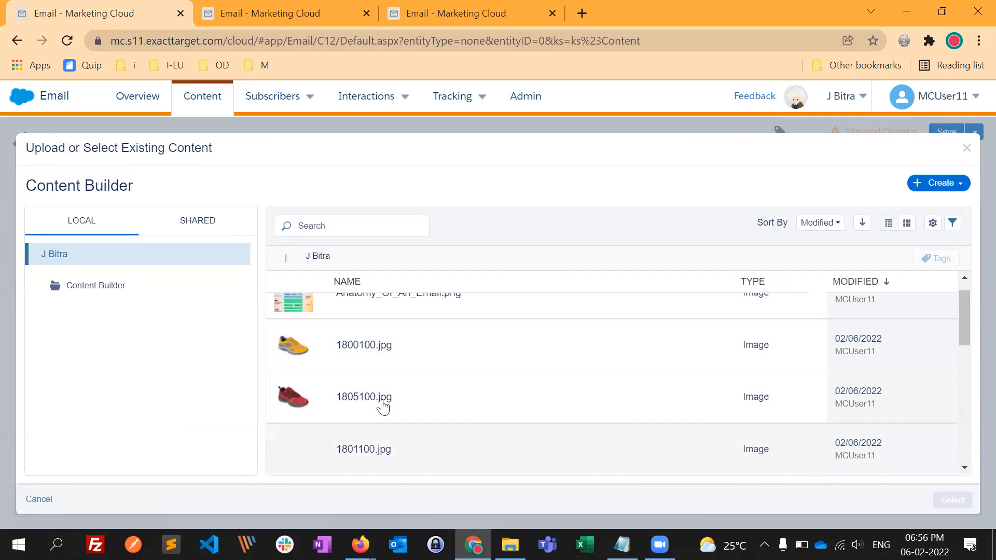
pyautogui.click(382, 403)
pyautogui.click(940, 508)
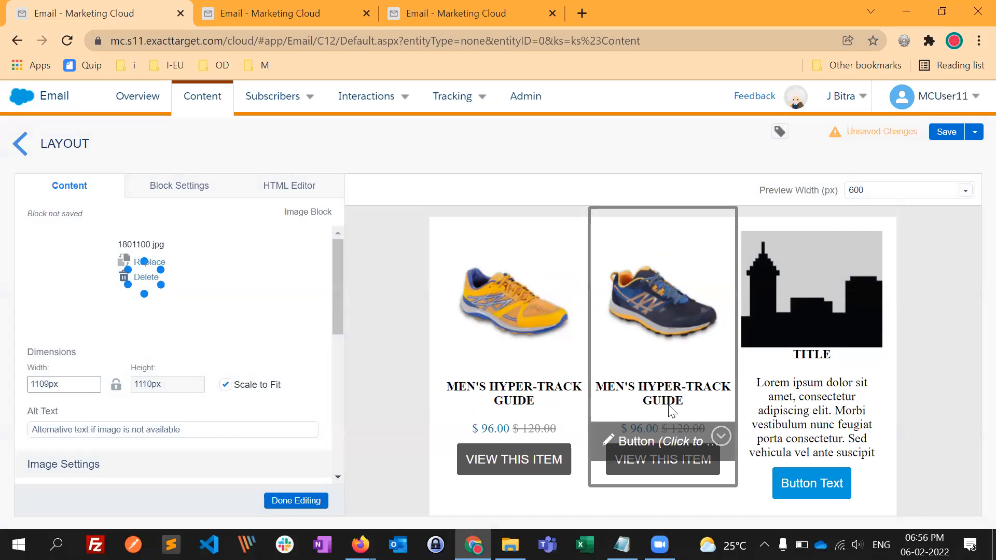
# - In Firefox, copy the product title MEN'S ULTRA GUIDE from the Northern Trail men's footwear page
pyautogui.hotkey('alt', 'Tab')
# - In Chrome, replace MEN'S HYPER-TRACK with MEN'S ULTRA GUIDE in the second column's text block HTML, without a trailing space
pyautogui.hotkey('alt', 'Tab')
pyautogui.hotkey('alt', 'Tab')
pyautogui.tripleClick(704, 356)
pyautogui.hotkey('alt', 'Tab')
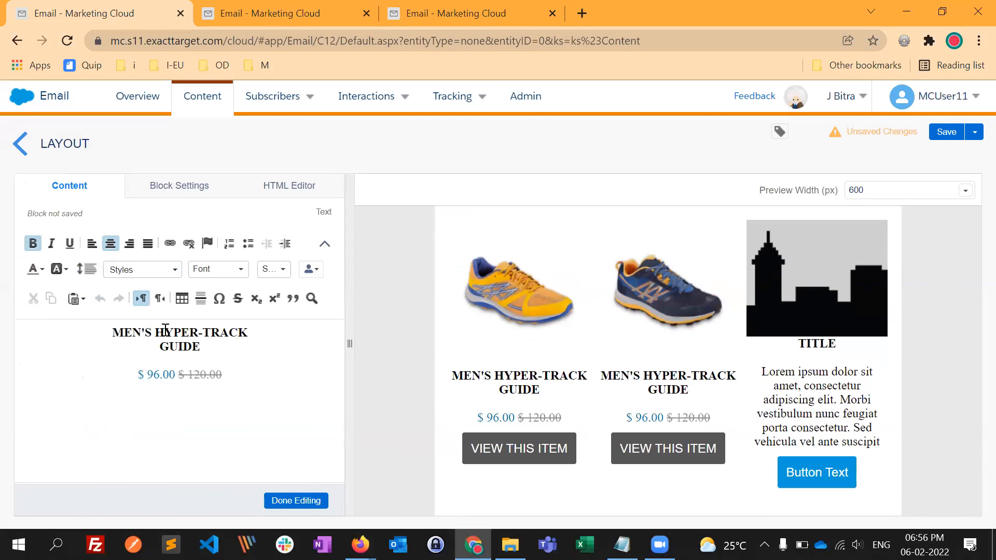
pyautogui.click(289, 186)
pyautogui.click(98, 196)
pyautogui.moveTo(113, 332); pyautogui.dragTo(202, 349)
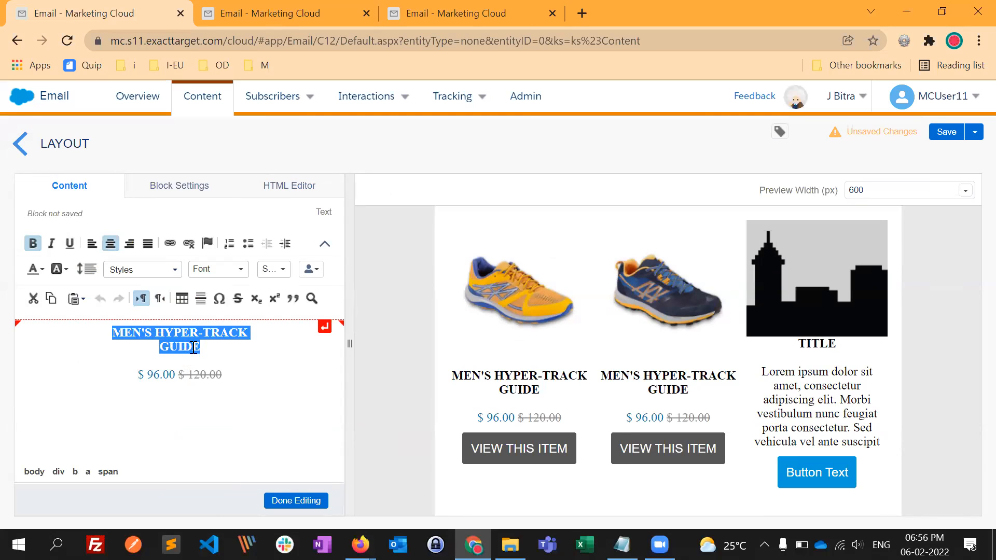
pyautogui.click(289, 186)
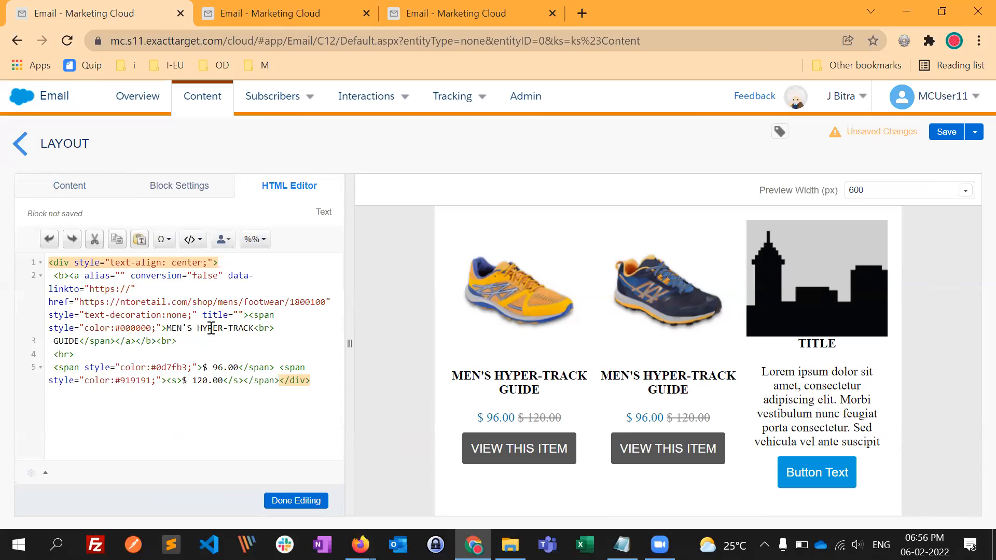
pyautogui.moveTo(165, 327); pyautogui.dragTo(256, 330)
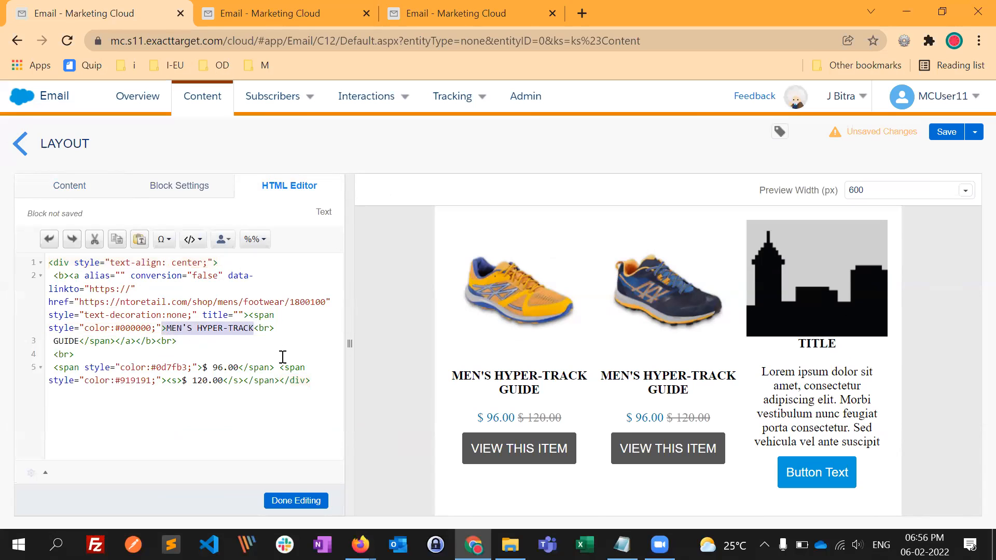
pyautogui.hotkey('ctrl', 'x')
pyautogui.hotkey('ctrl', 'z')
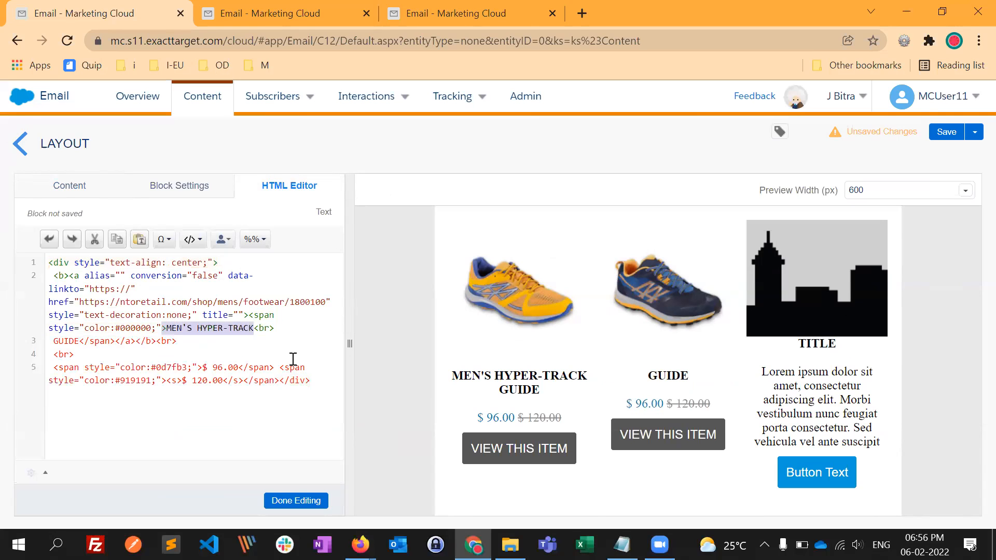
pyautogui.click(181, 343)
pyautogui.moveTo(167, 329); pyautogui.dragTo(254, 330)
pyautogui.hotkey('ctrl', 'v')
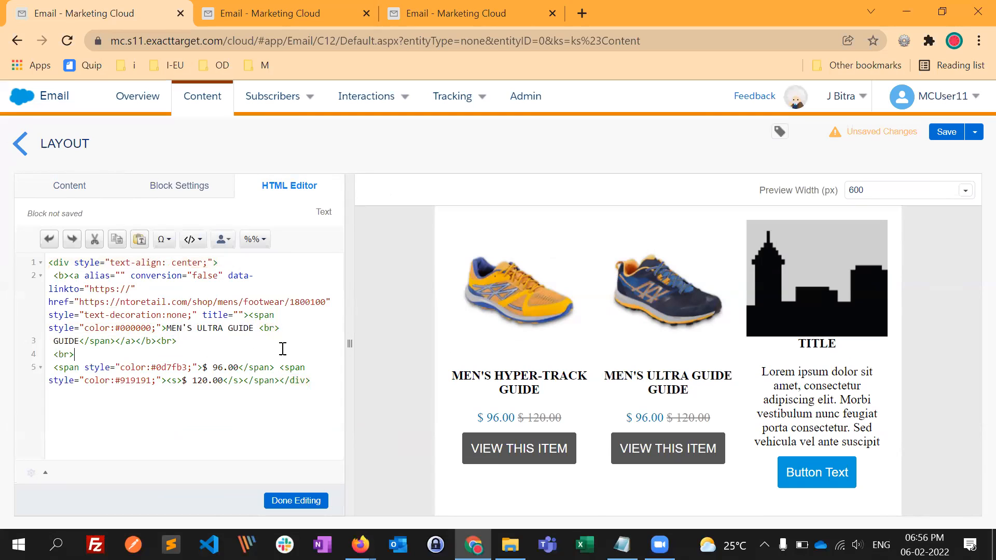
pyautogui.press('BackSpace')
# - Check the Men's Ultra Guide prices in Firefox, set $ 88.00 and $ 110.00 in the block's HTML in Chrome, and finish editing
pyautogui.hotkey('alt', 'Tab')
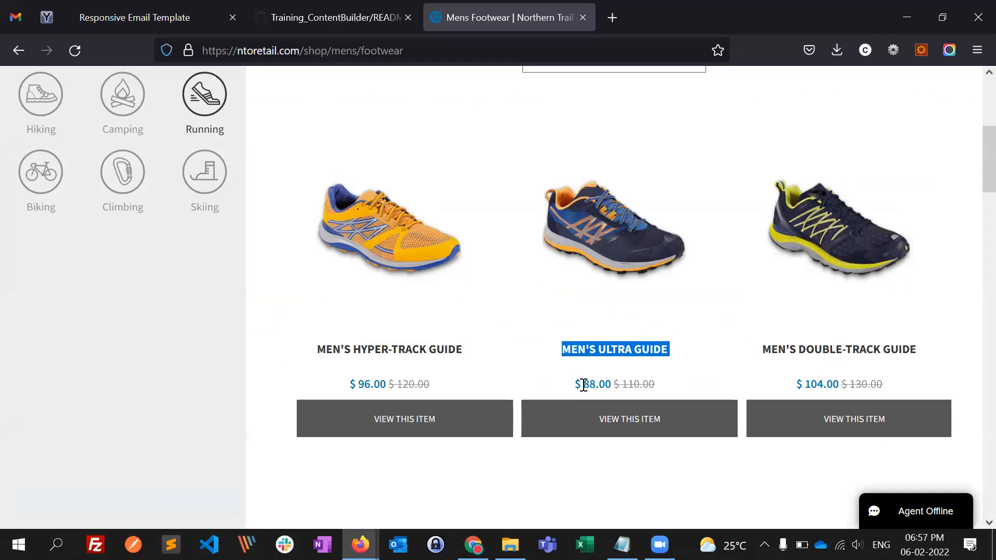
pyautogui.moveTo(584, 385); pyautogui.dragTo(594, 390)
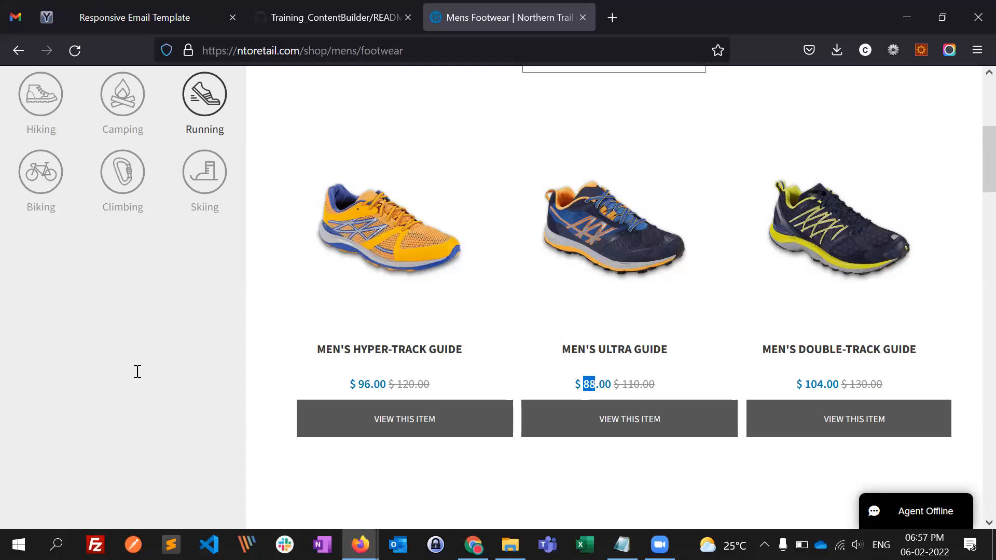
pyautogui.hotkey('alt', 'Tab')
pyautogui.moveTo(217, 366); pyautogui.dragTo(230, 366)
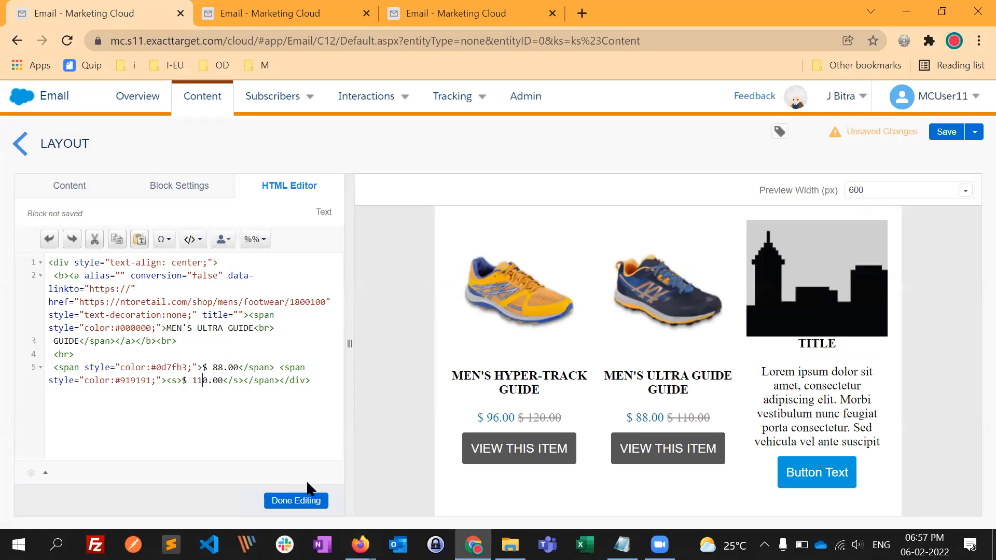
pyautogui.click(306, 498)
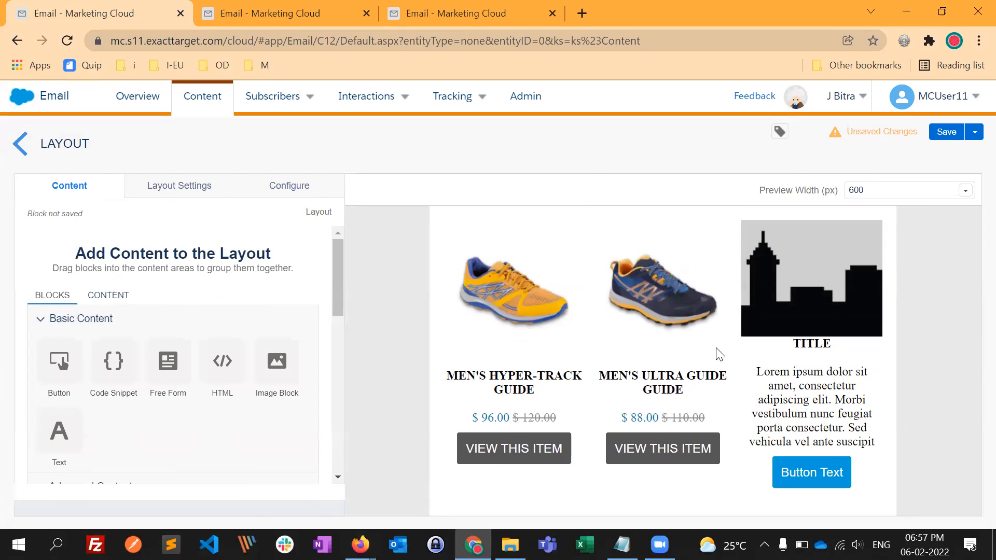
# - In Firefox, copy the link address of the Men's Ultra Guide shoe image
pyautogui.hotkey('alt', 'Tab')
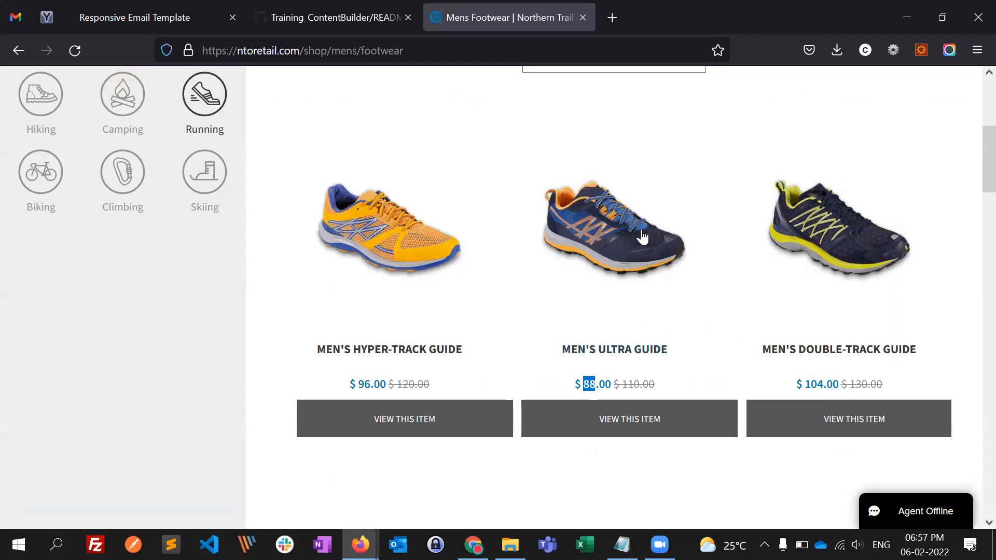
pyautogui.rightClick(640, 236)
pyautogui.click(649, 372)
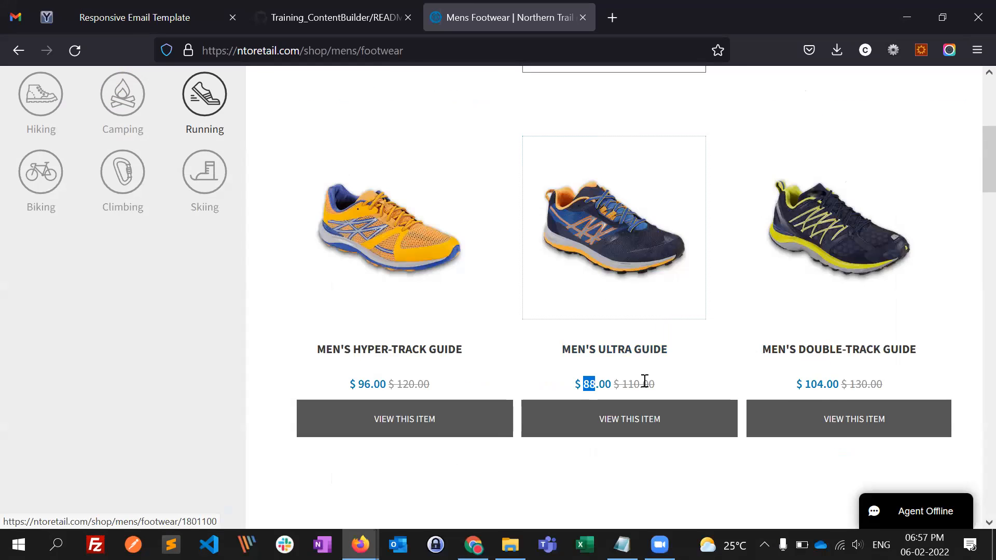
# - In Chrome, set the second column's shoe image link to ntoretail.com/shop/mens/footwear/1801100 and save it
pyautogui.hotkey('alt', 'Tab')
pyautogui.click(680, 300)
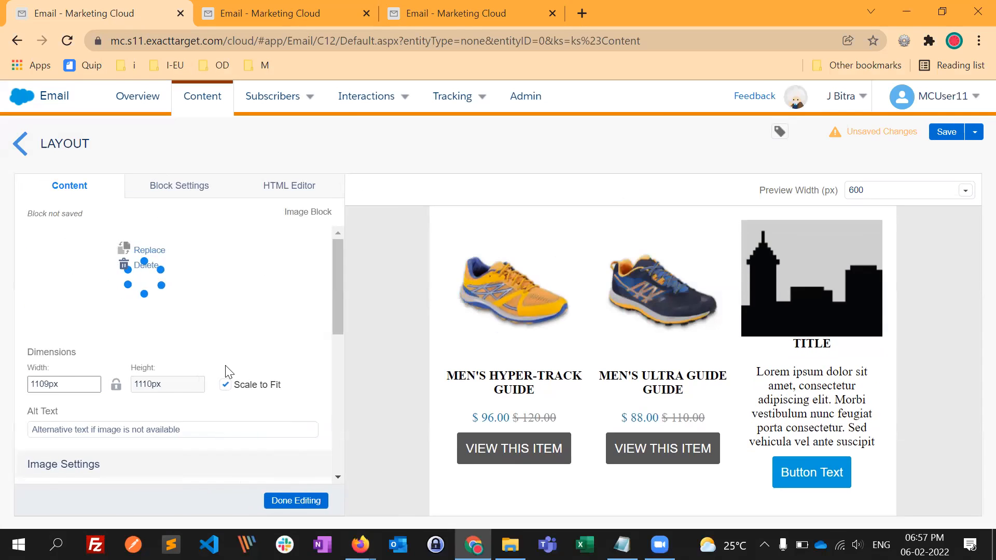
pyautogui.scroll(-4, 289, 418)
pyautogui.scroll(-4, 258, 355)
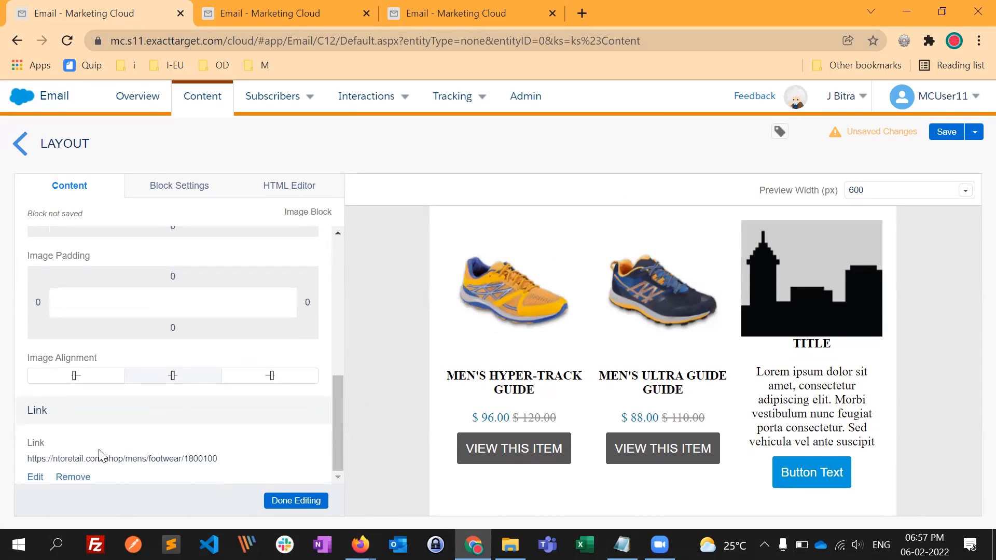
pyautogui.click(36, 477)
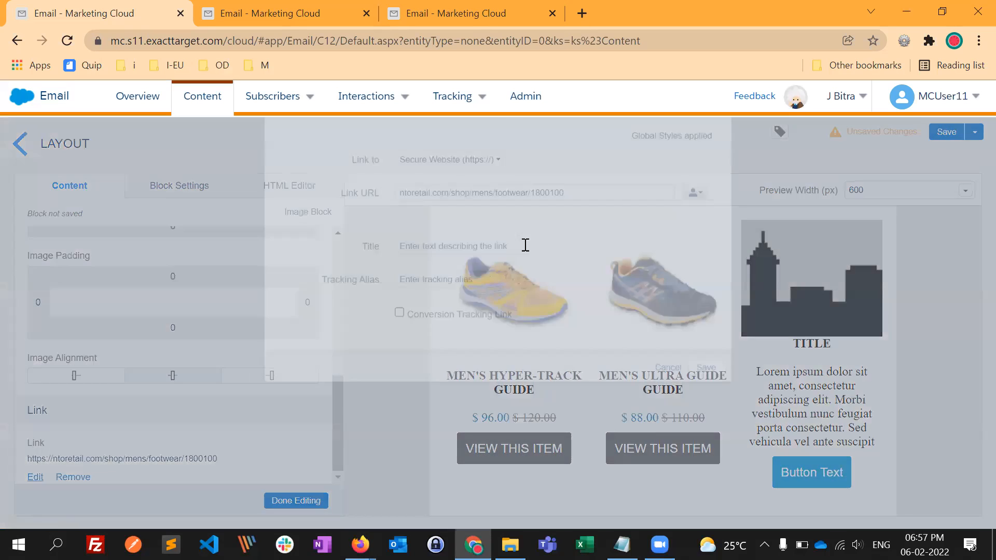
pyautogui.moveTo(575, 247); pyautogui.dragTo(318, 294)
pyautogui.write('https://ntoretail.com/shop/mens/footwear/1801100')
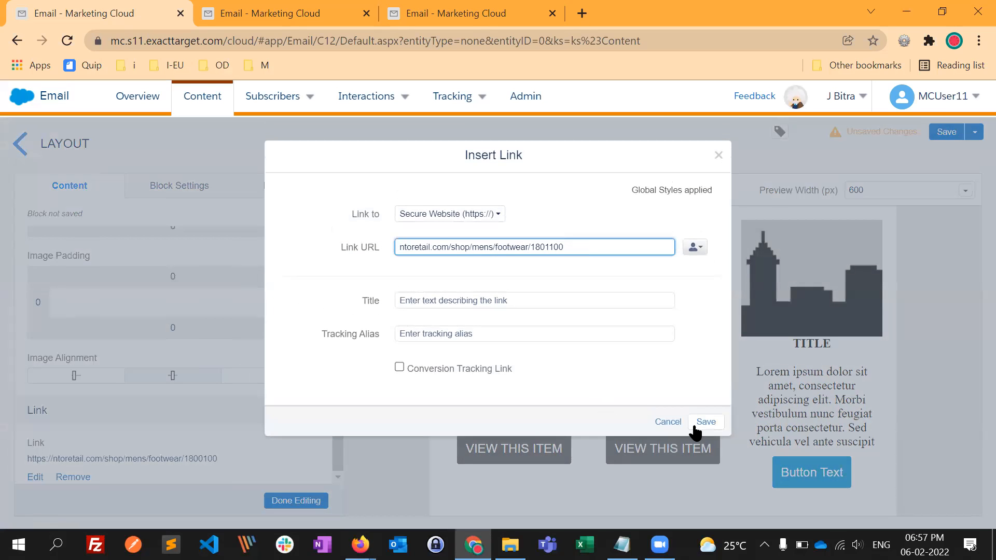
pyautogui.click(694, 426)
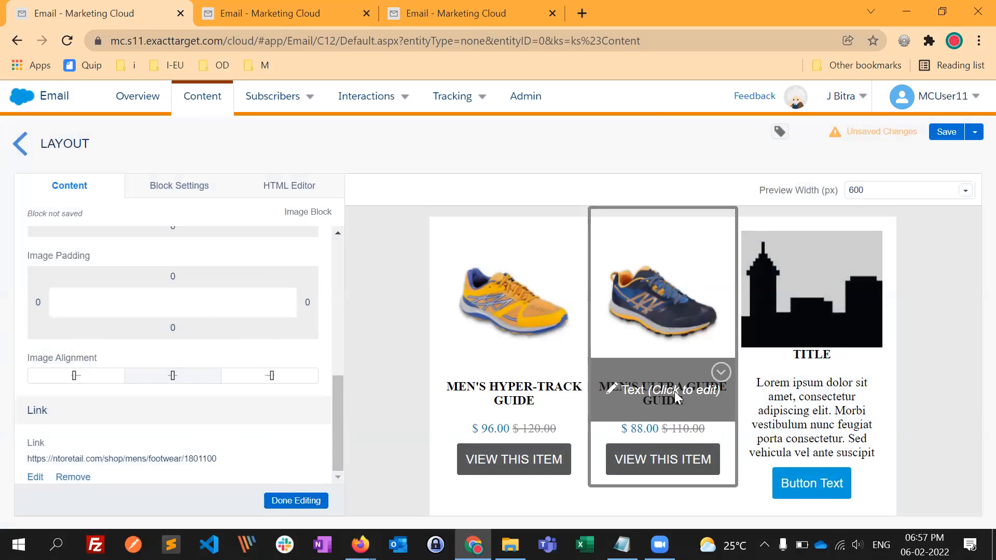
# - Edit the link on the second column's Men's Ultra Guide title, setting its URL to ntoretail.com/shop/mens/footwear/1801100
pyautogui.click(669, 401)
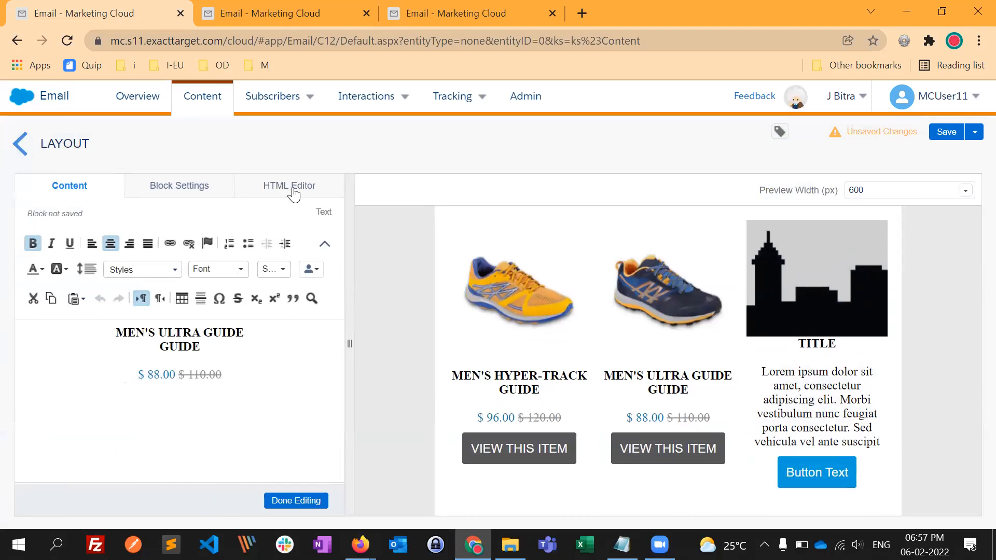
pyautogui.moveTo(201, 352); pyautogui.dragTo(127, 333)
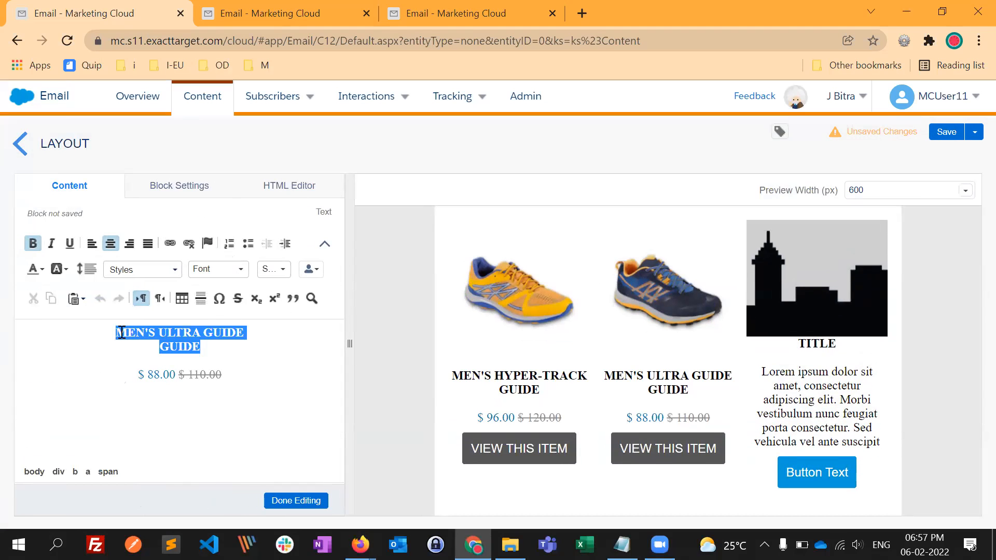
pyautogui.click(121, 333)
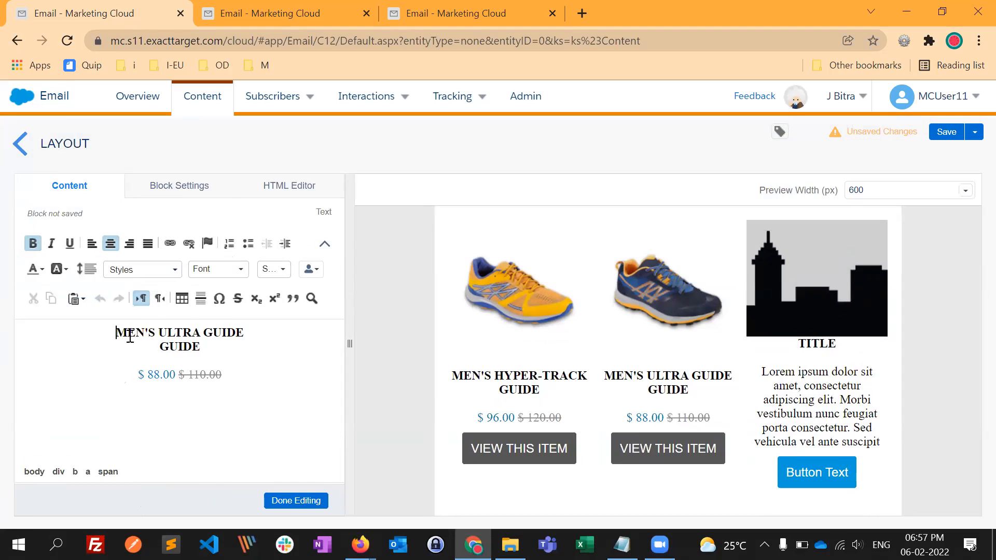
pyautogui.keyDown('shift'); pyautogui.click(207, 345); pyautogui.keyUp('shift')
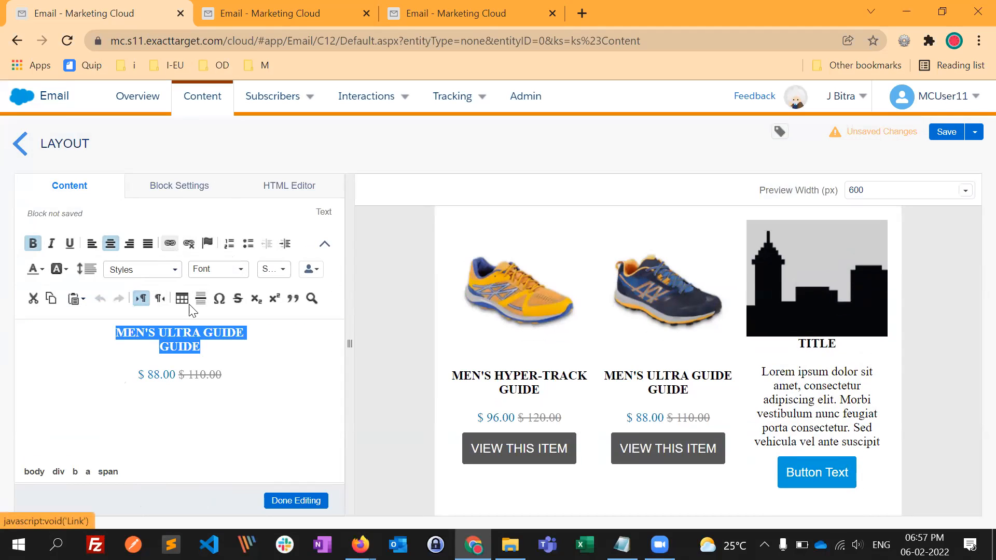
pyautogui.click(170, 244)
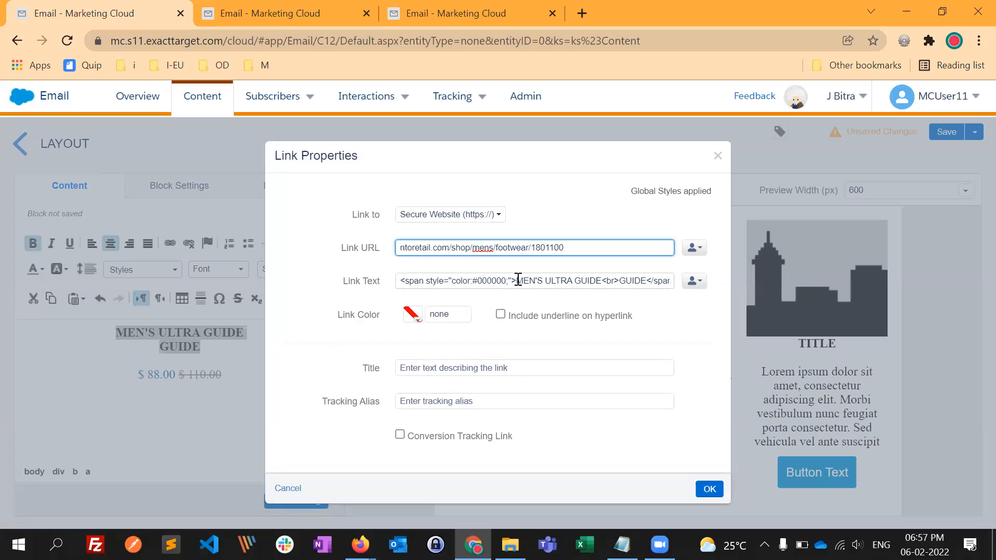
# - Remove the opening and closing span tags from the title's link text, apply the link and finish editing the block
pyautogui.moveTo(516, 279); pyautogui.dragTo(401, 287)
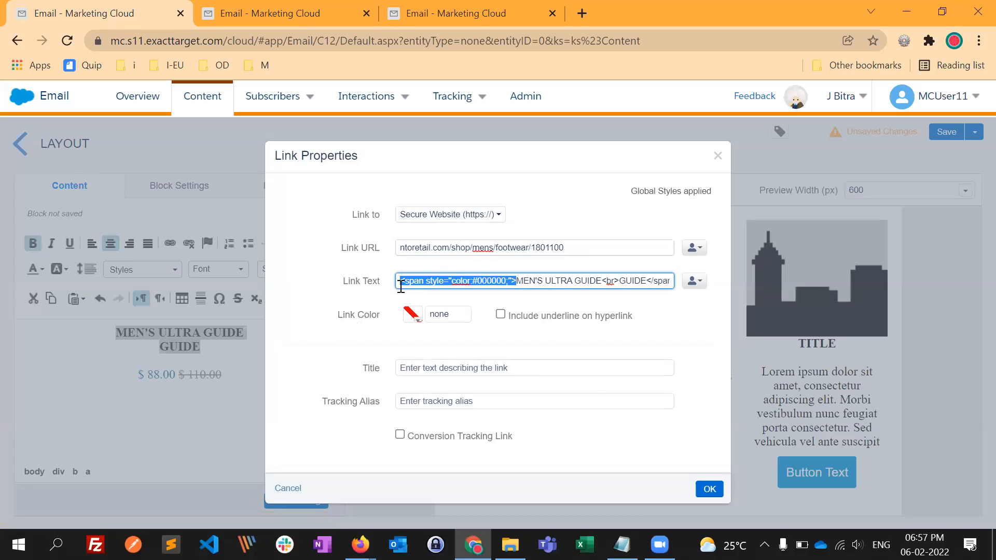
pyautogui.press('BackSpace')
pyautogui.moveTo(530, 281); pyautogui.dragTo(593, 281)
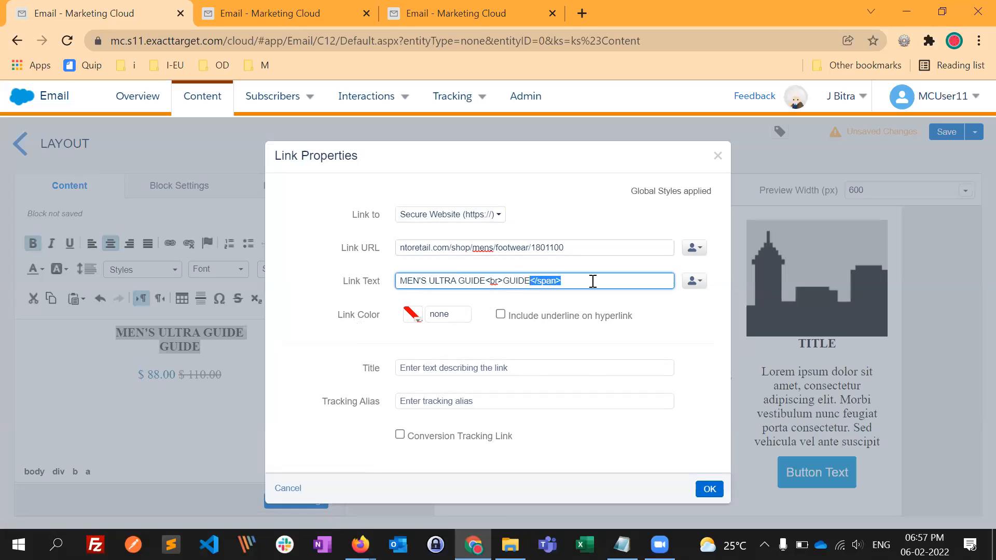
pyautogui.press('BackSpace')
pyautogui.press('Return')
pyautogui.click(311, 499)
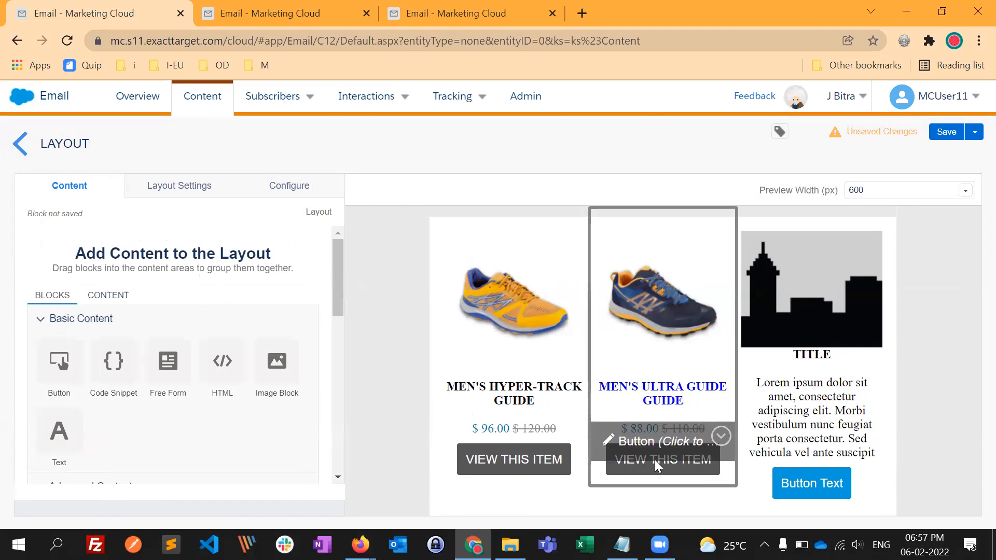
# - Set the second column's VIEW THIS ITEM button link to ntoretail.com/shop/mens/footwear/1801100 and finish editing
pyautogui.click(656, 463)
pyautogui.scroll(-5, 258, 382)
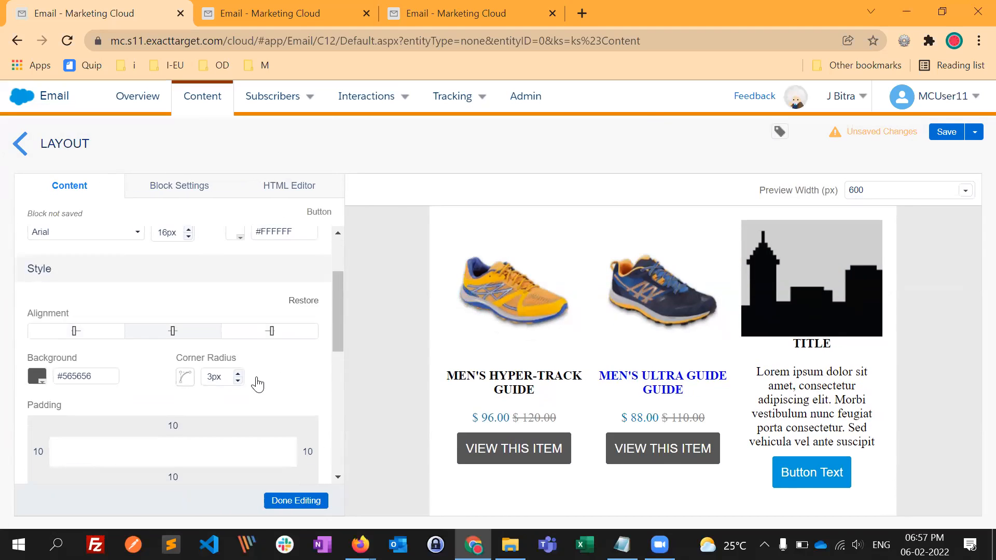
pyautogui.scroll(-4, 244, 422)
pyautogui.moveTo(201, 357); pyautogui.dragTo(6, 357)
pyautogui.click(33, 358)
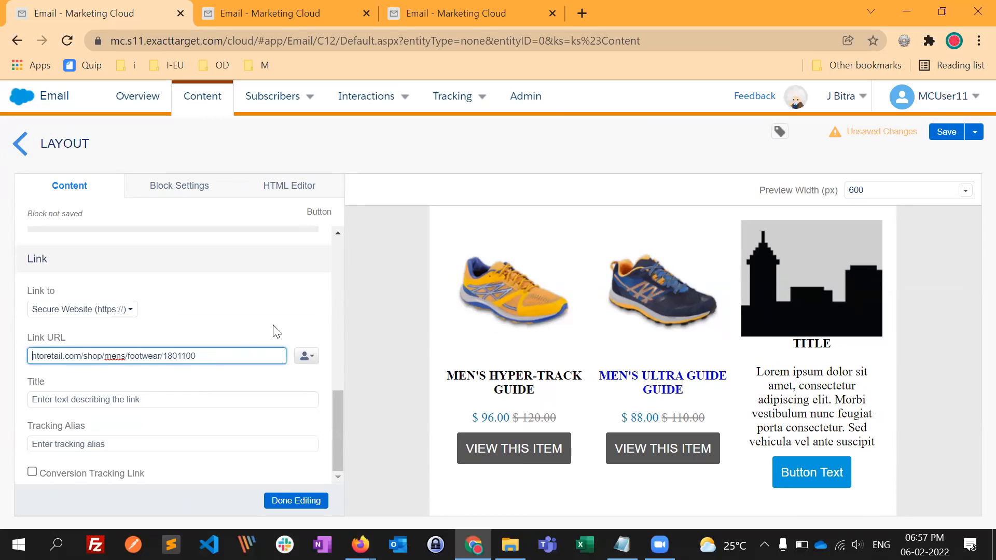
pyautogui.click(311, 502)
# - Set the link color of the second column's Men's Ultra Guide title to #000000 and finish editing the block
pyautogui.click(691, 396)
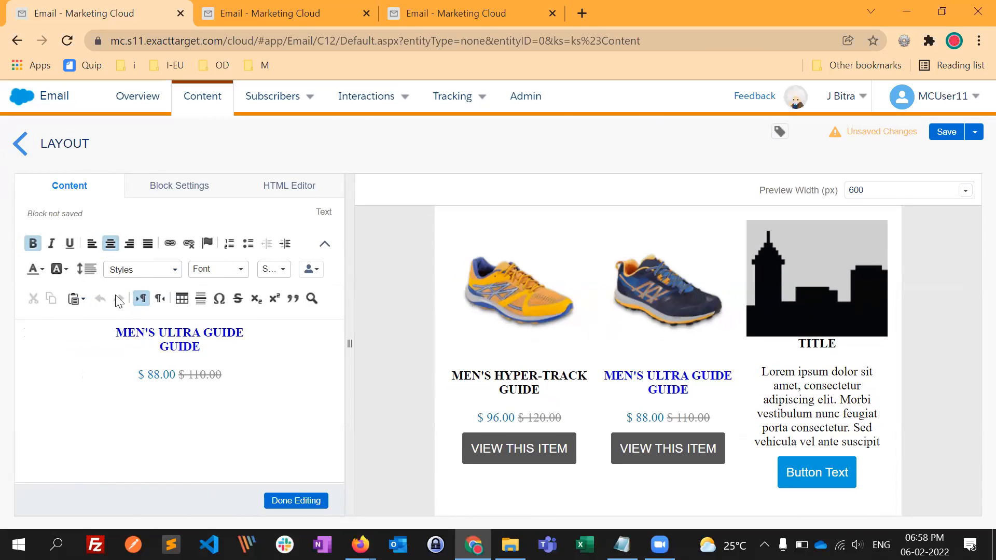
pyautogui.moveTo(170, 347); pyautogui.dragTo(351, 371)
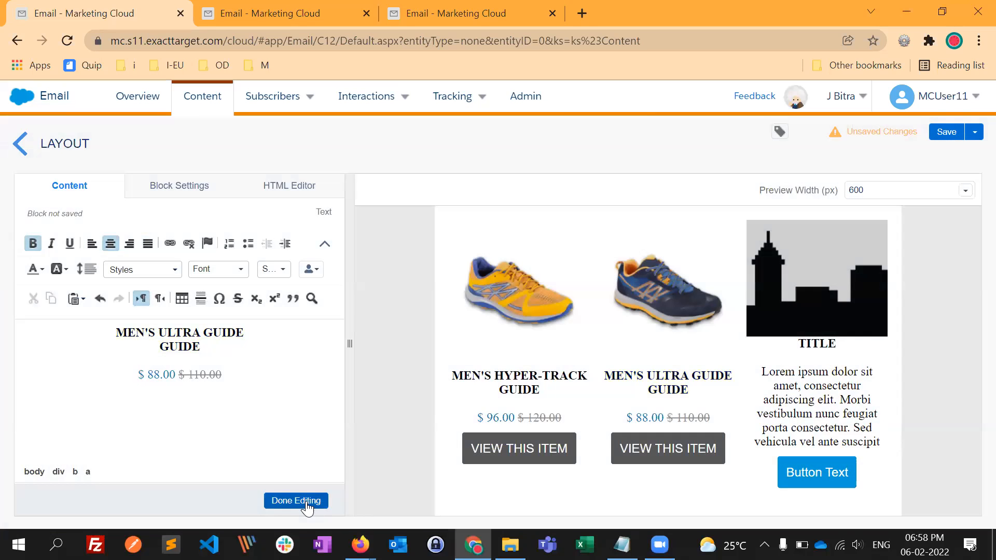
pyautogui.click(306, 501)
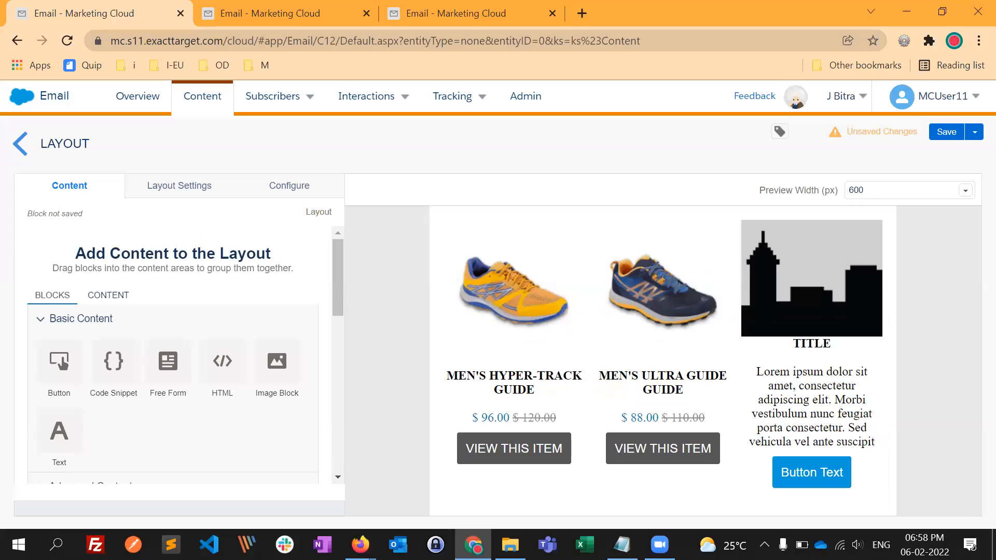
# - Save the three-column product layout under the name Product block
pyautogui.scroll(-1, 520, 284)
pyautogui.scroll(1, 690, 363)
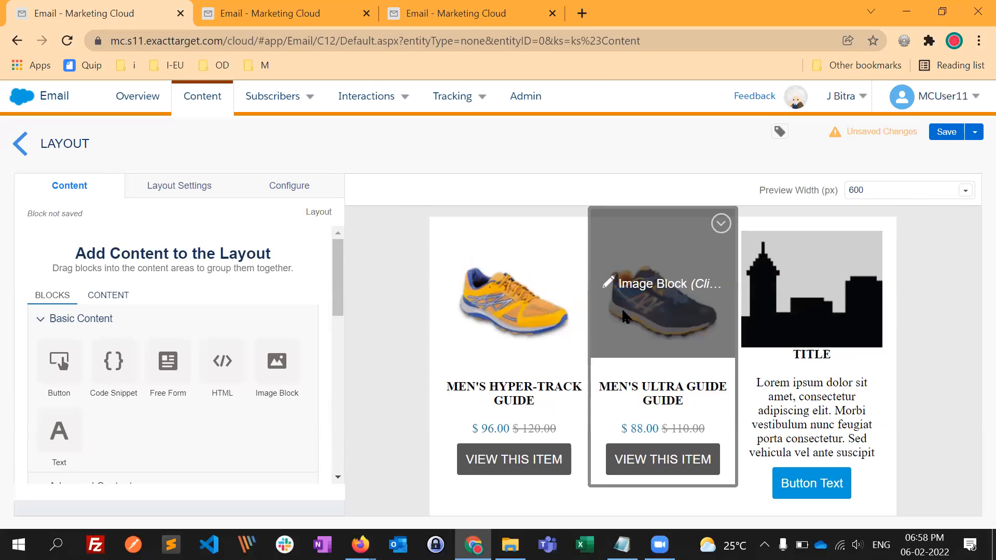
pyautogui.scroll(-1, 649, 297)
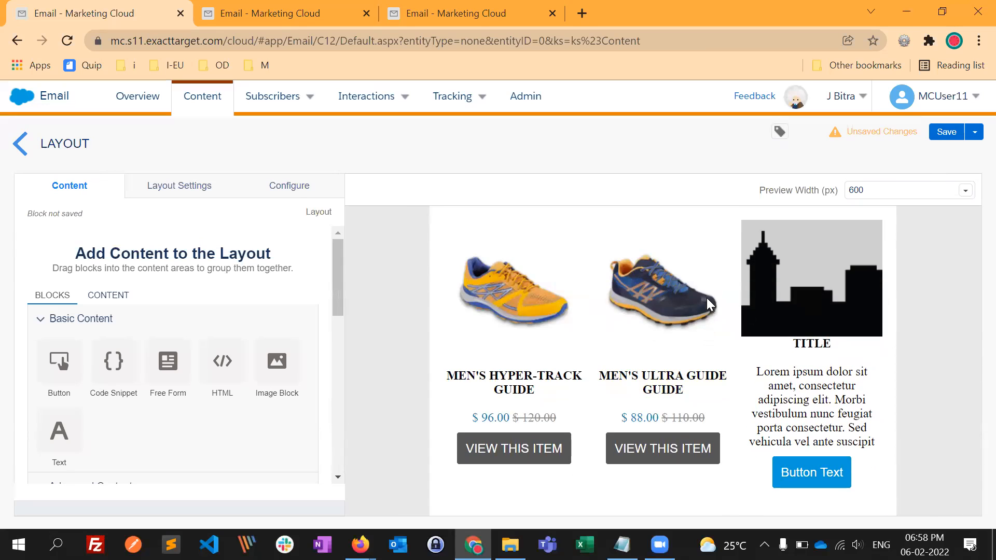
pyautogui.scroll(1, 766, 371)
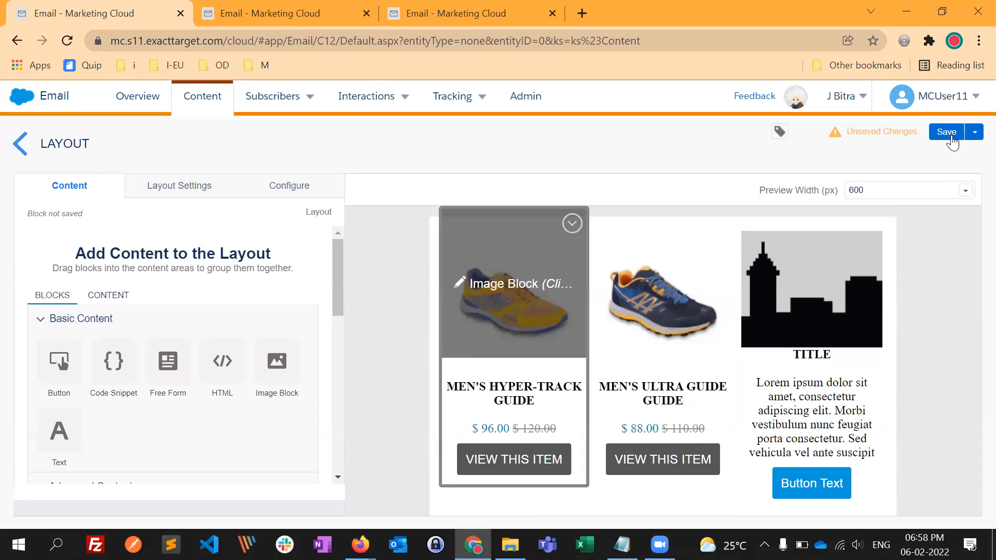
pyautogui.click(953, 138)
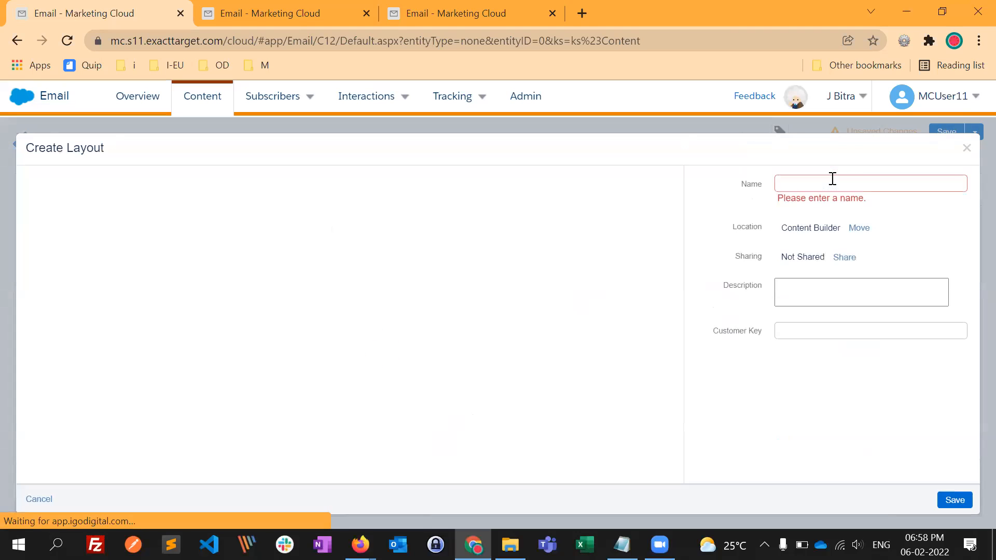
pyautogui.click(832, 179)
pyautogui.write('Product block')
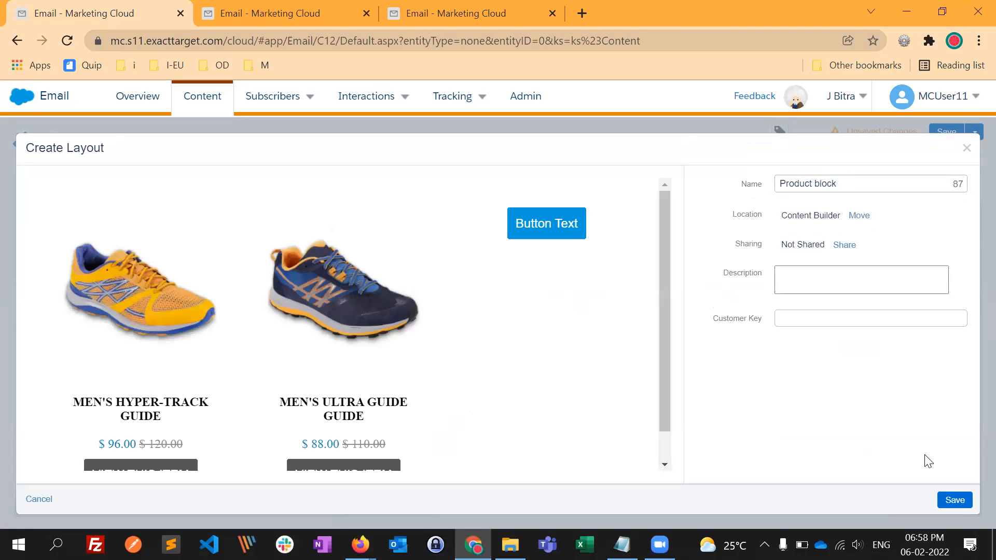
pyautogui.click(955, 501)
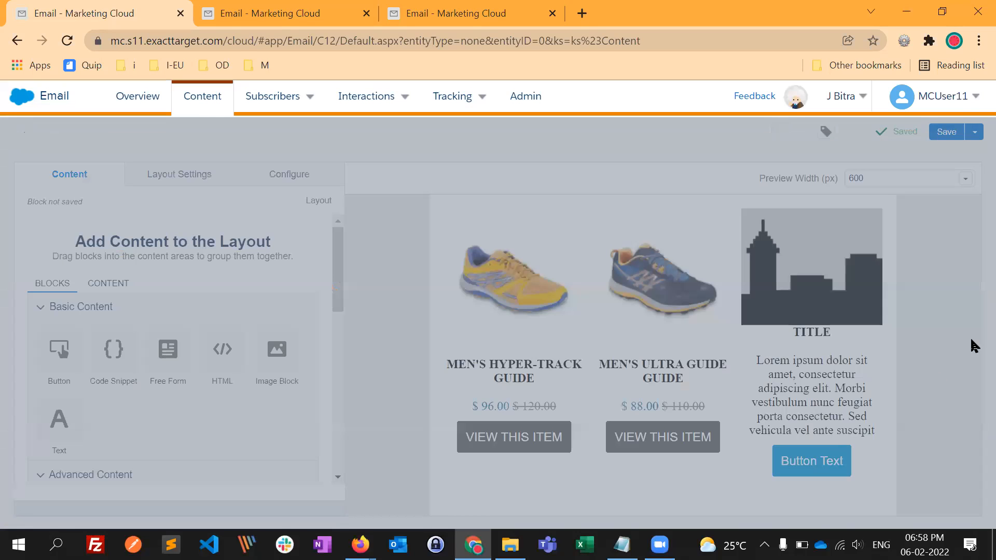
# - Return to the content list, view the Product block layout's details and close them
pyautogui.click(21, 151)
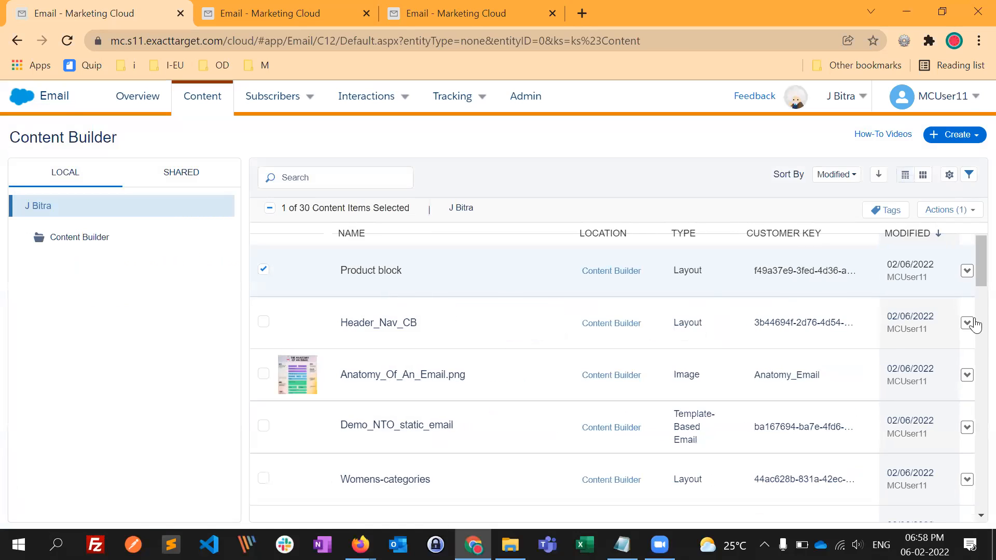
pyautogui.click(385, 272)
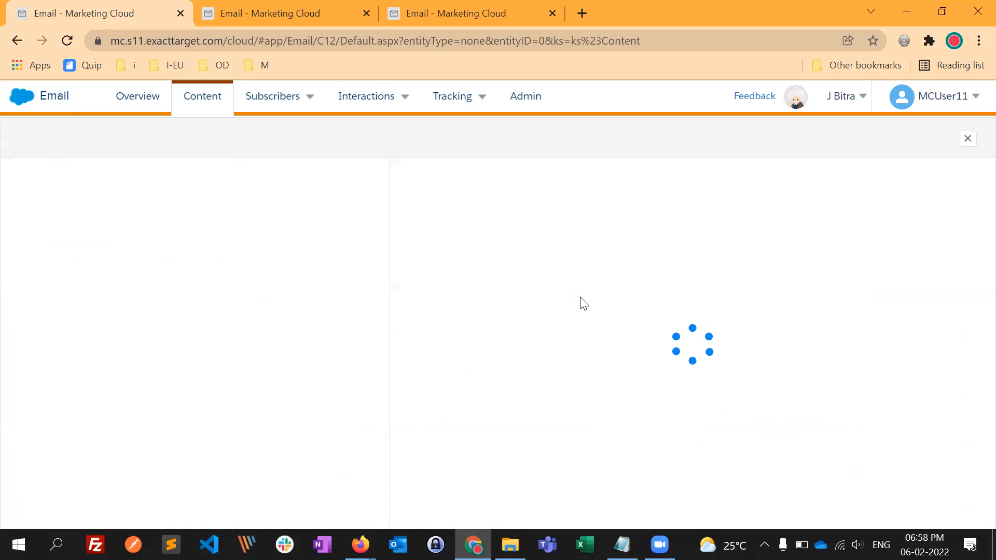
pyautogui.click(968, 139)
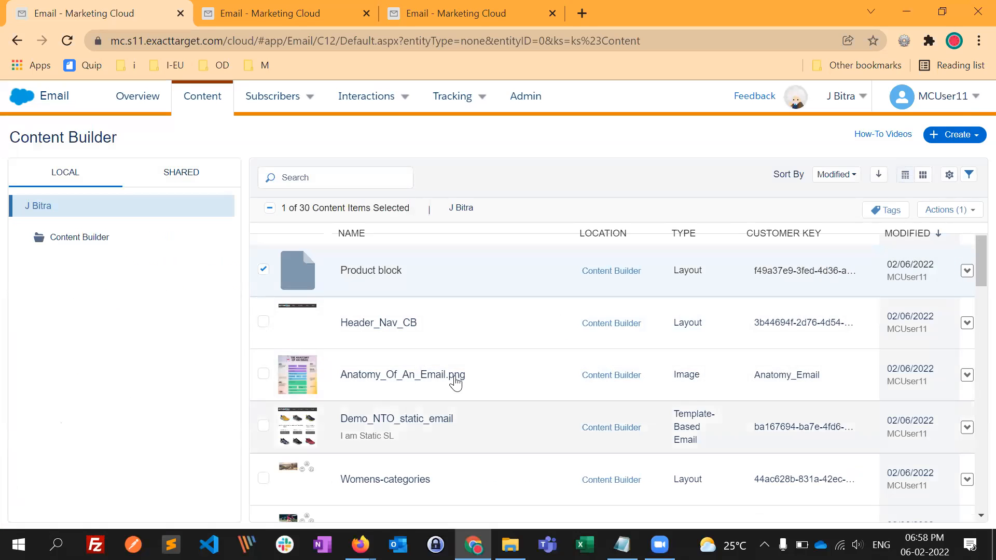
# - Open the template-based email Demo_NTO_static_email from the content list for editing
pyautogui.scroll(-1, 462, 389)
pyautogui.scroll(1, 471, 385)
pyautogui.scroll(-2, 406, 363)
pyautogui.click(407, 336)
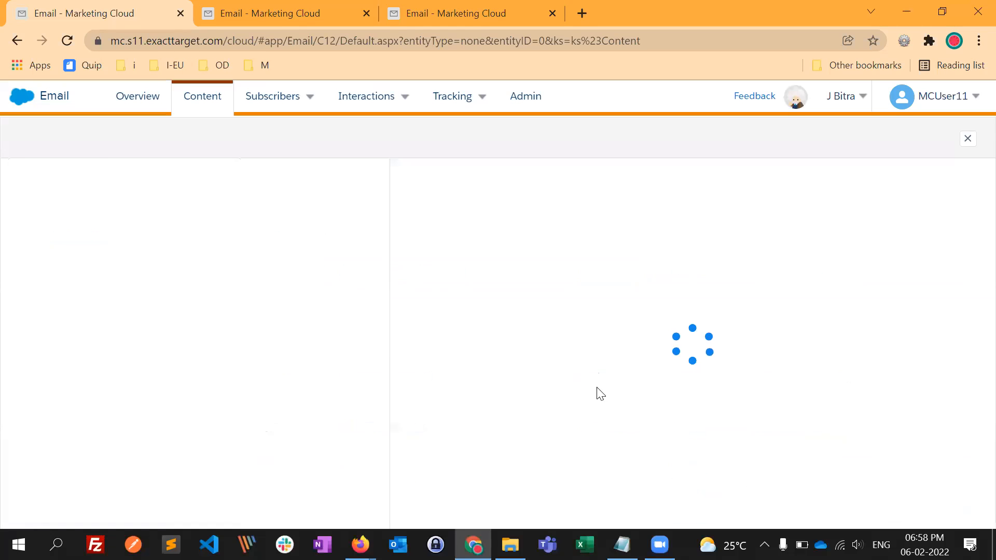
pyautogui.click(875, 140)
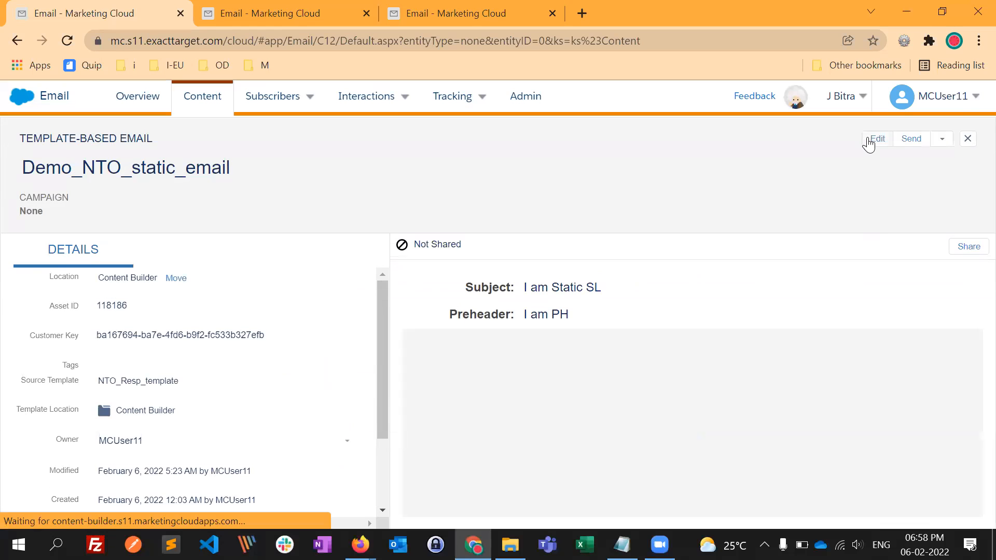
pyautogui.click(867, 175)
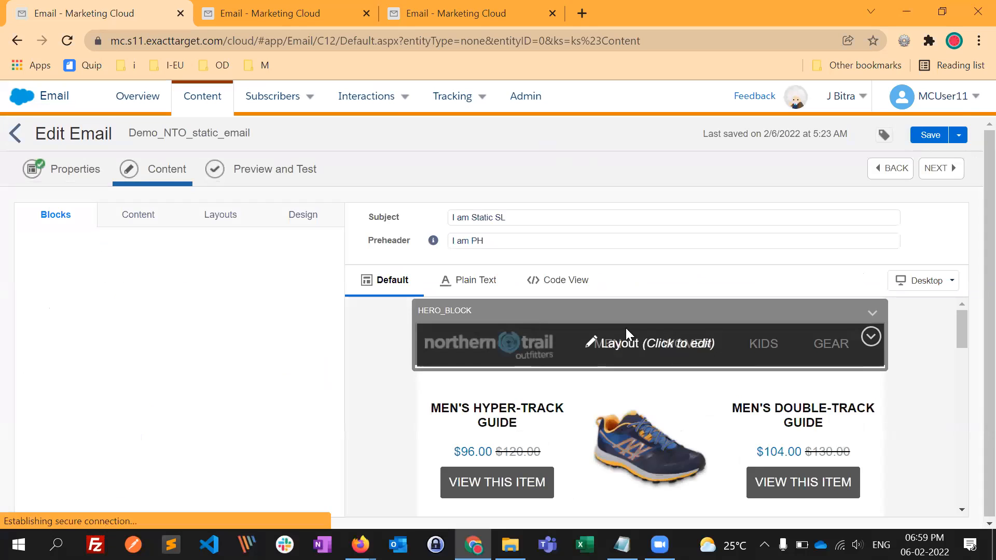
# - Examine the email's full content from the header navigation through the product rows and empty content blocks to the footer
pyautogui.scroll(-1, 920, 411)
pyautogui.scroll(-1, 794, 372)
pyautogui.scroll(-1, 842, 383)
pyautogui.scroll(2, 659, 329)
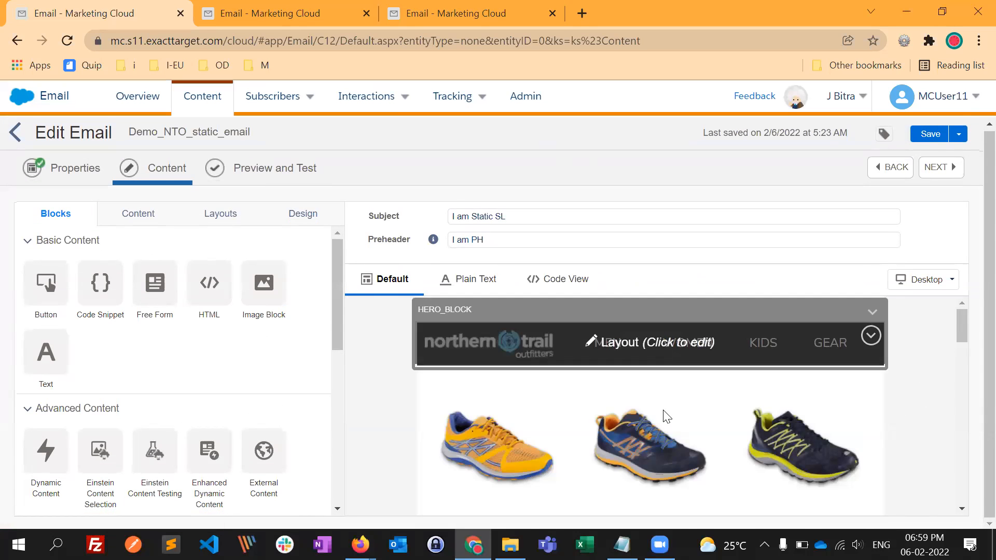
pyautogui.scroll(-2, 666, 417)
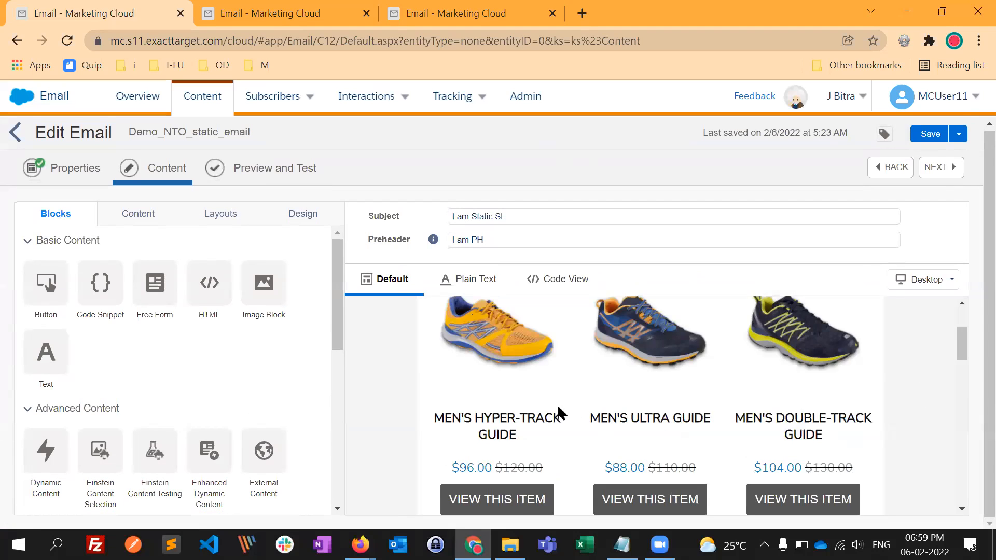
pyautogui.scroll(-2, 565, 400)
pyautogui.scroll(1, 539, 369)
pyautogui.scroll(-5, 684, 364)
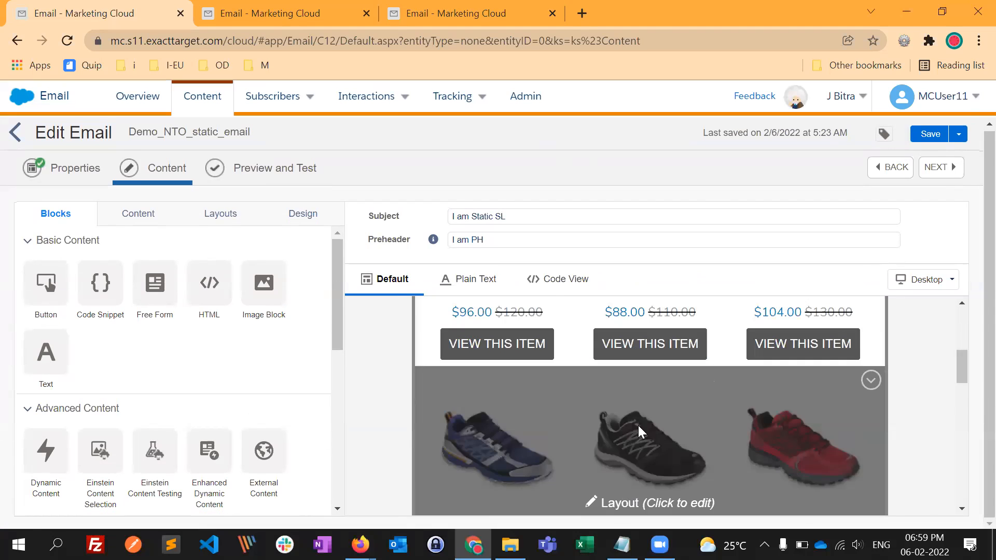
pyautogui.scroll(-5, 708, 394)
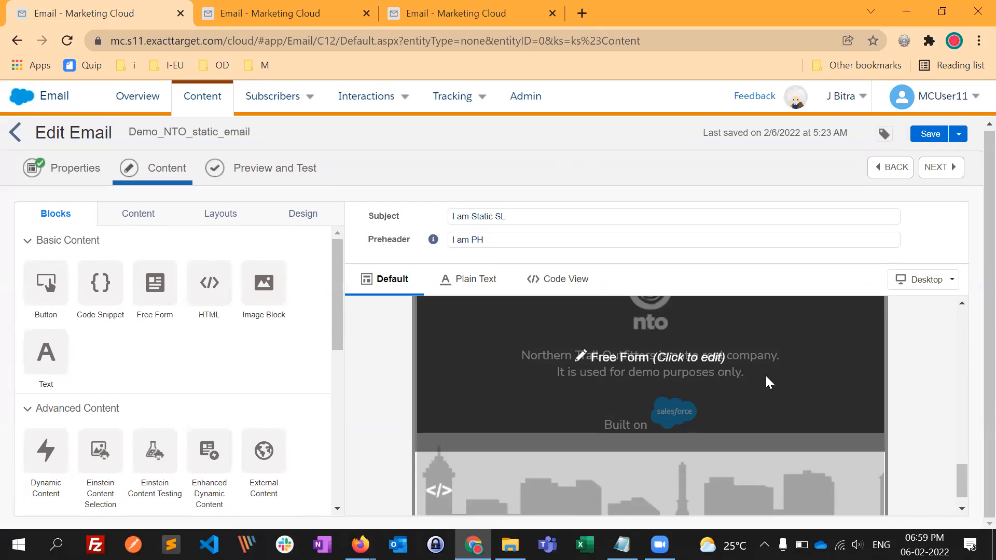
pyautogui.scroll(-1, 918, 389)
pyautogui.scroll(3, 925, 398)
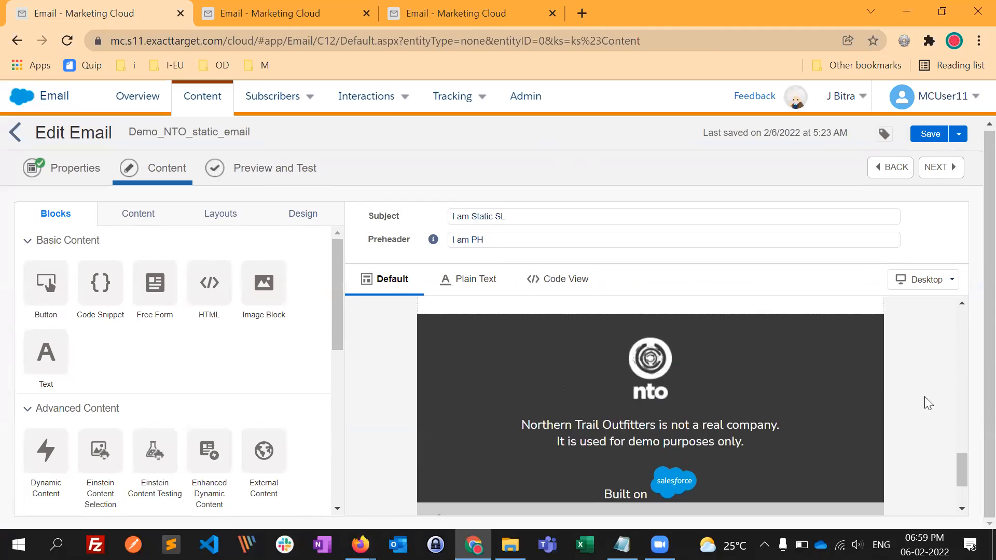
pyautogui.scroll(5, 924, 397)
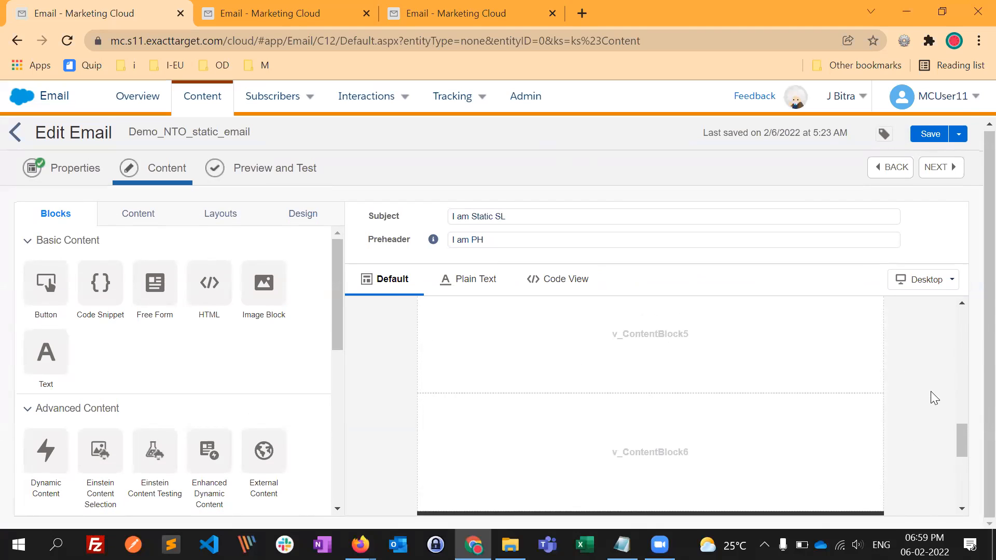
pyautogui.scroll(5, 932, 391)
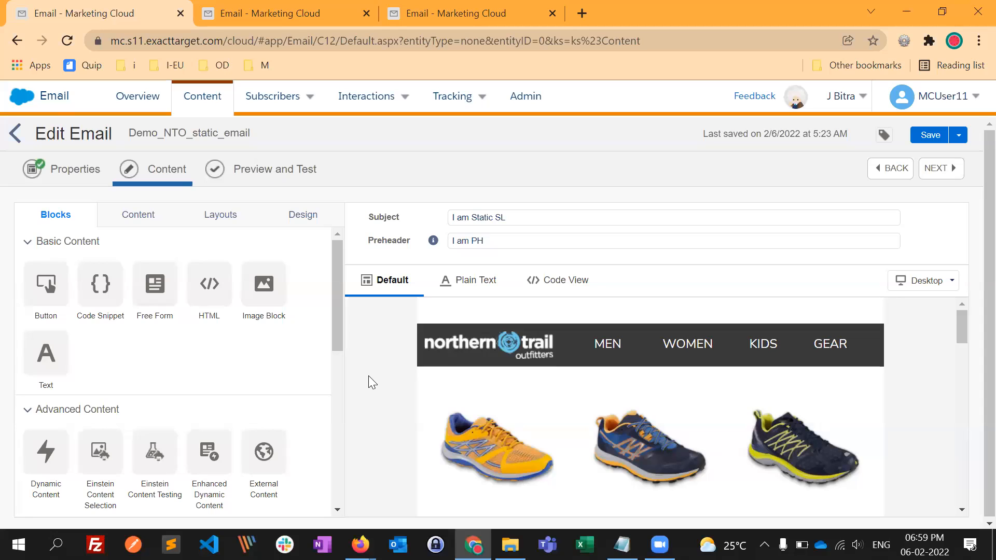
pyautogui.hotkey('alt', 'Tab')
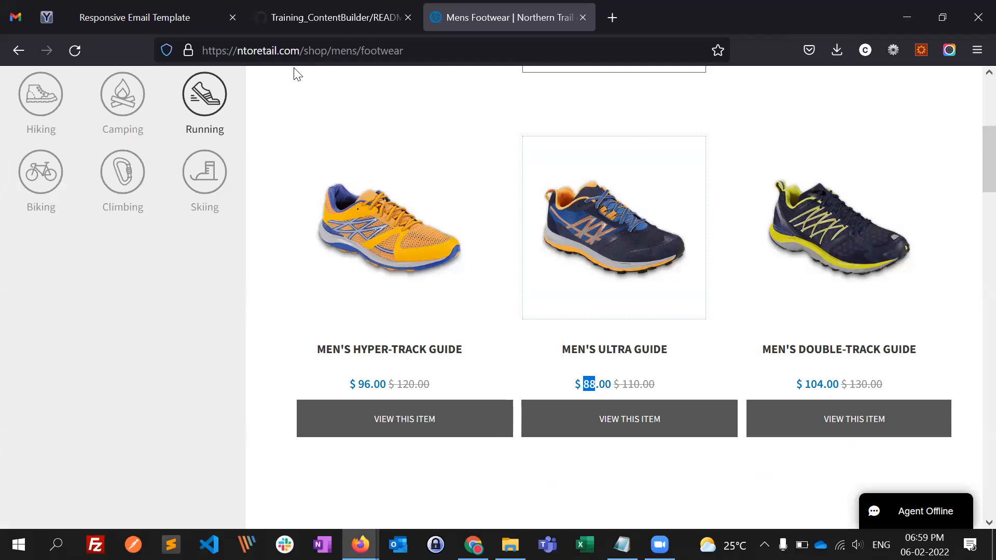
pyautogui.click(611, 18)
pyautogui.click(582, 46)
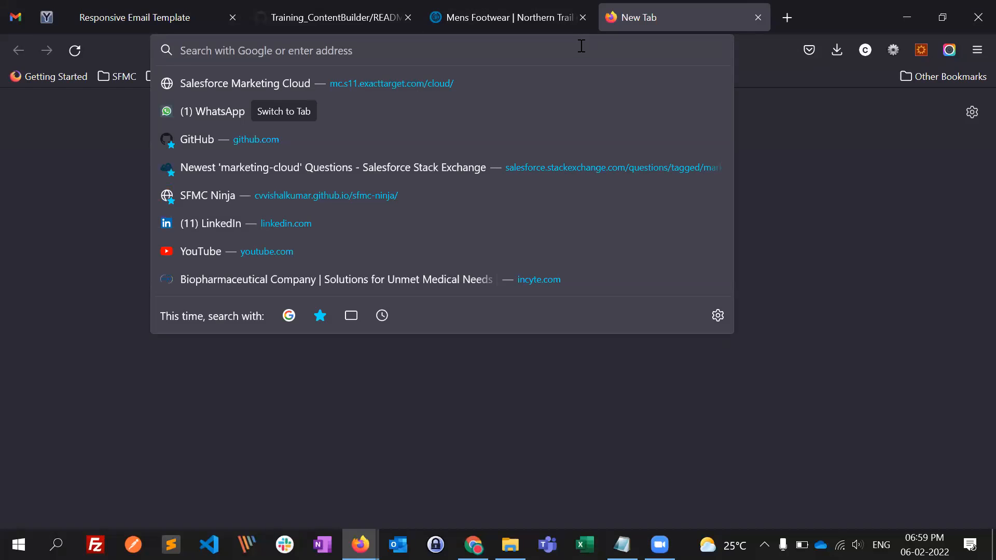
pyautogui.write('bit.ly')
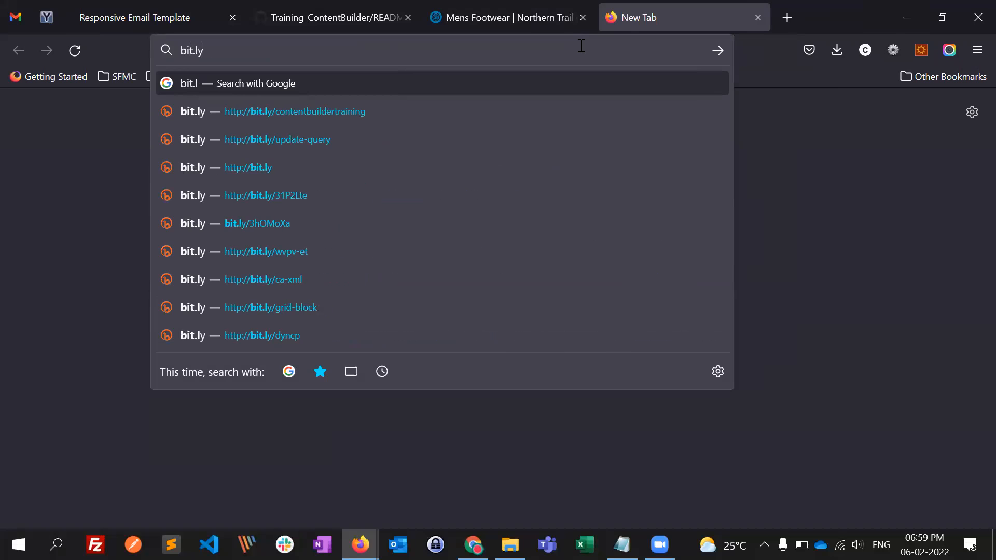
pyautogui.click(383, 111)
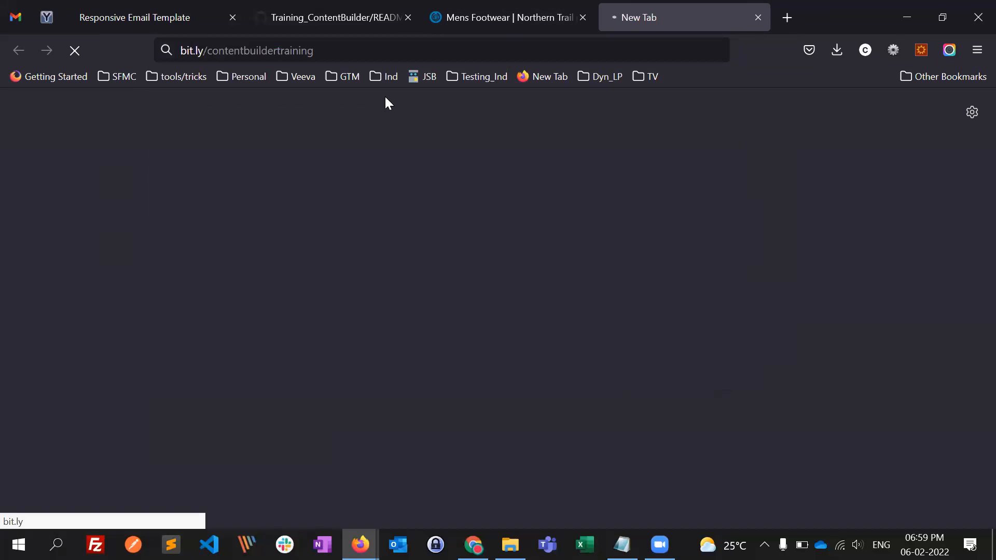
pyautogui.click(358, 51)
pyautogui.click(357, 50)
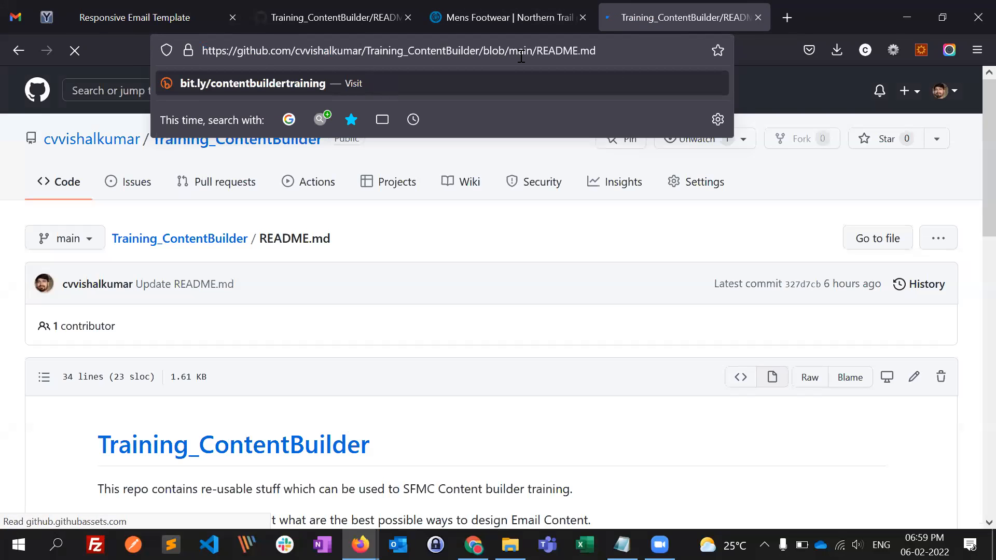
pyautogui.click(788, 18)
pyautogui.write('bil')
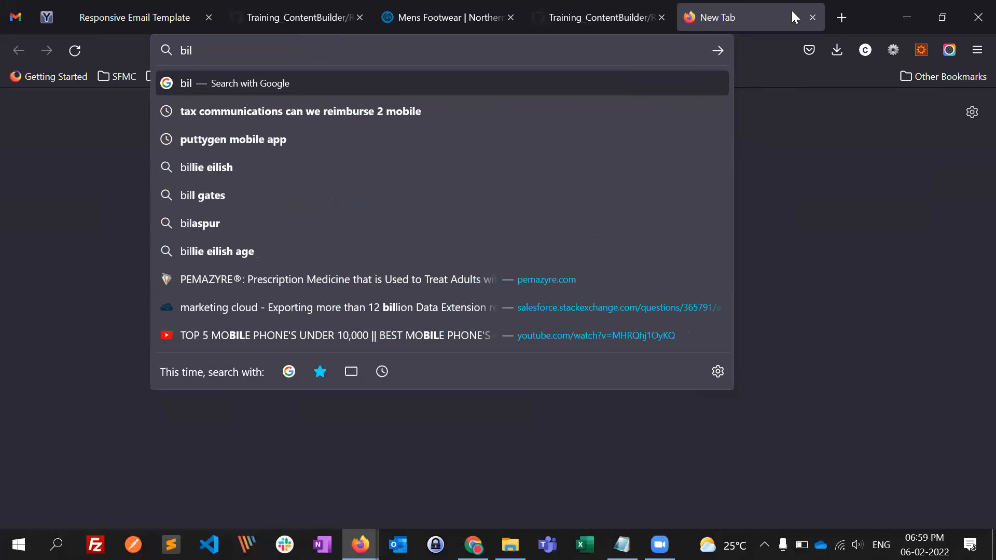
pyautogui.press('BackSpace')
pyautogui.write('t')
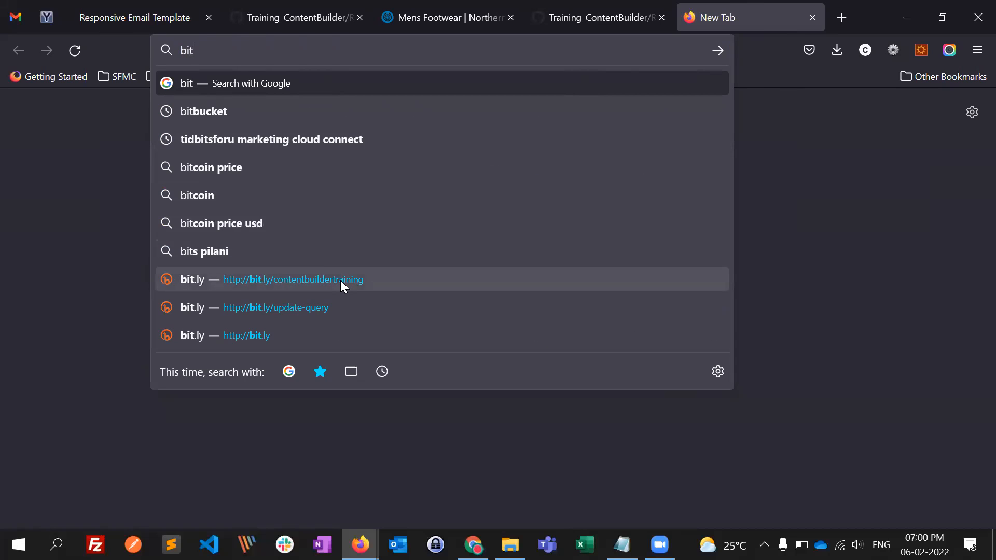
pyautogui.press('Down')
pyautogui.press('Down')
pyautogui.press('Down')
pyautogui.press('Down')
pyautogui.press('Down')
pyautogui.press('Down')
pyautogui.press('Down')
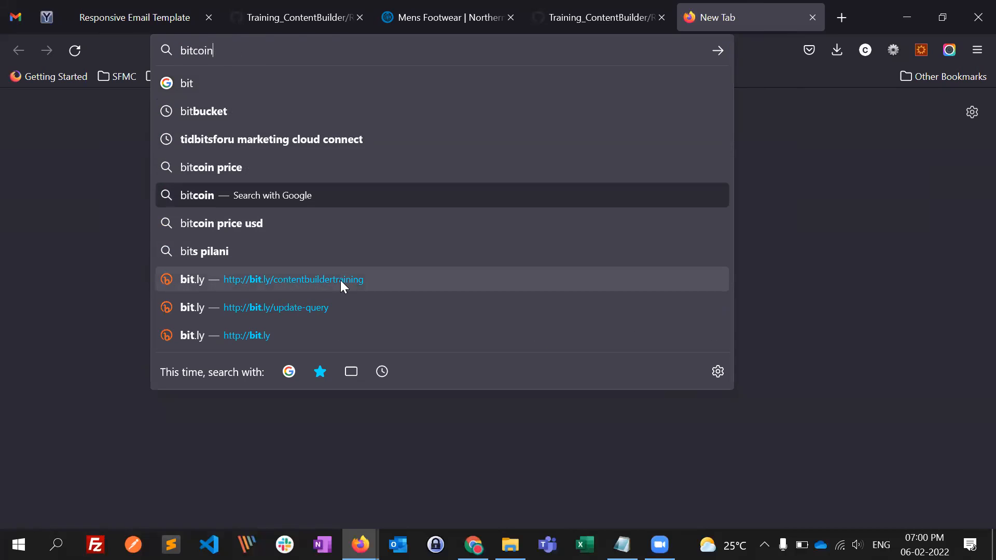
pyautogui.hotkey('ctrl', 'a')
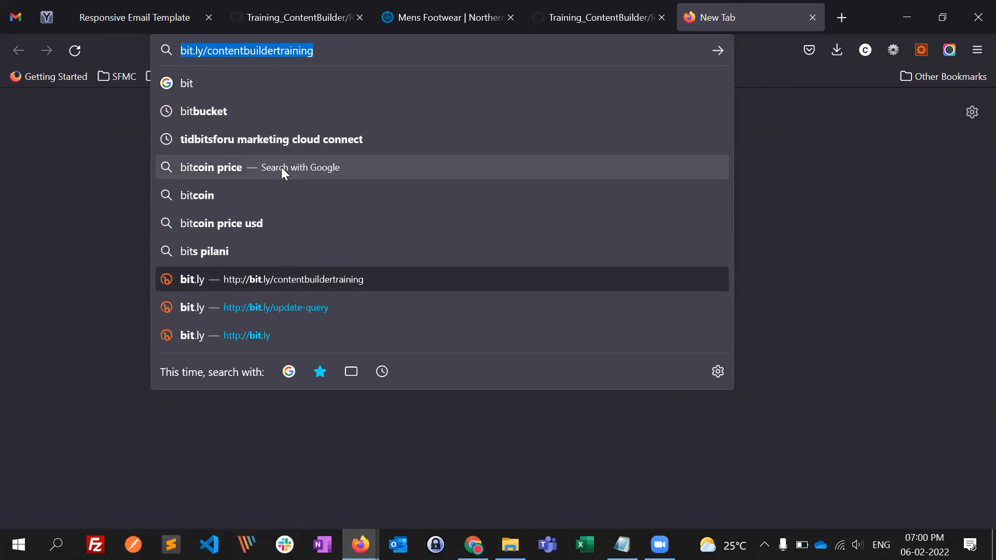
pyautogui.press('Return')
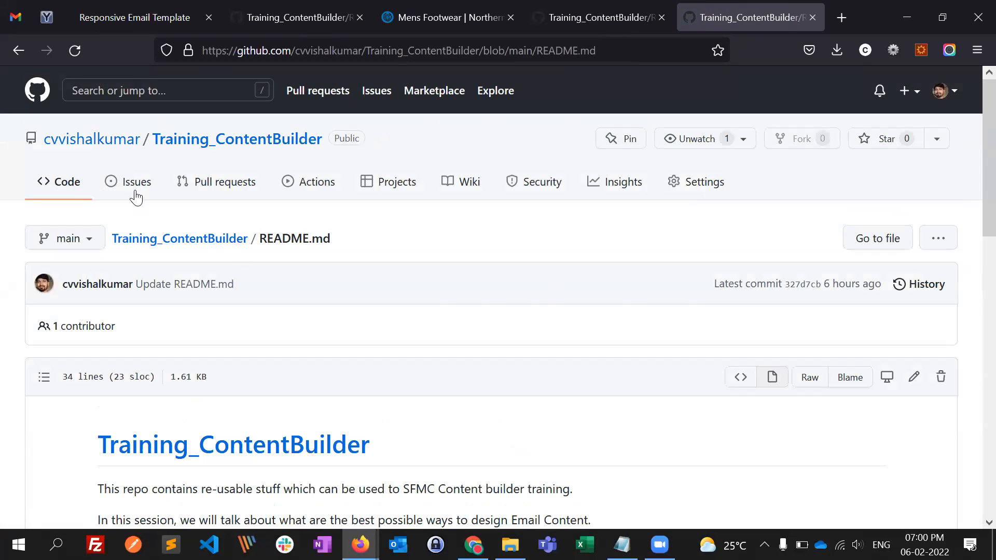
pyautogui.scroll(-3, 371, 334)
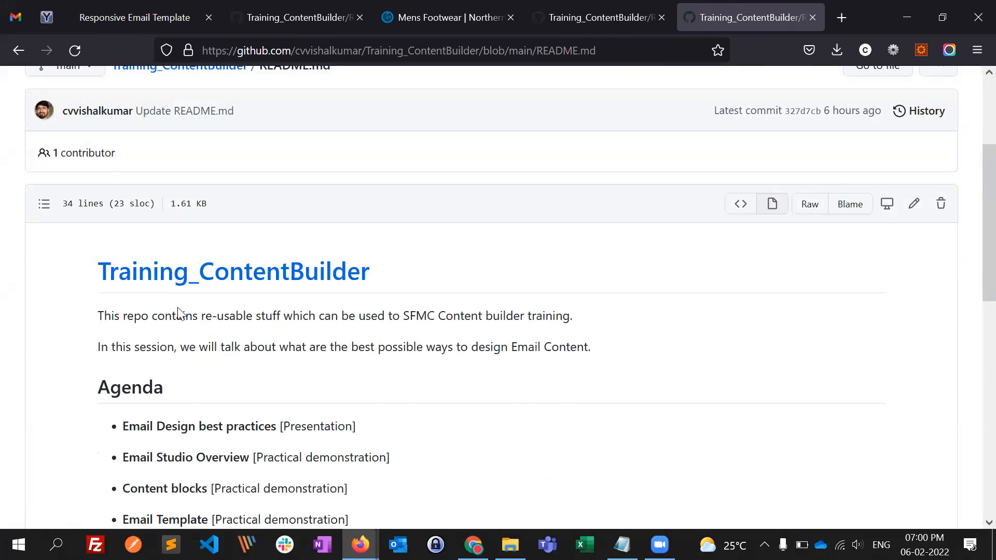
pyautogui.scroll(-1, 210, 234)
pyautogui.scroll(-4, 363, 378)
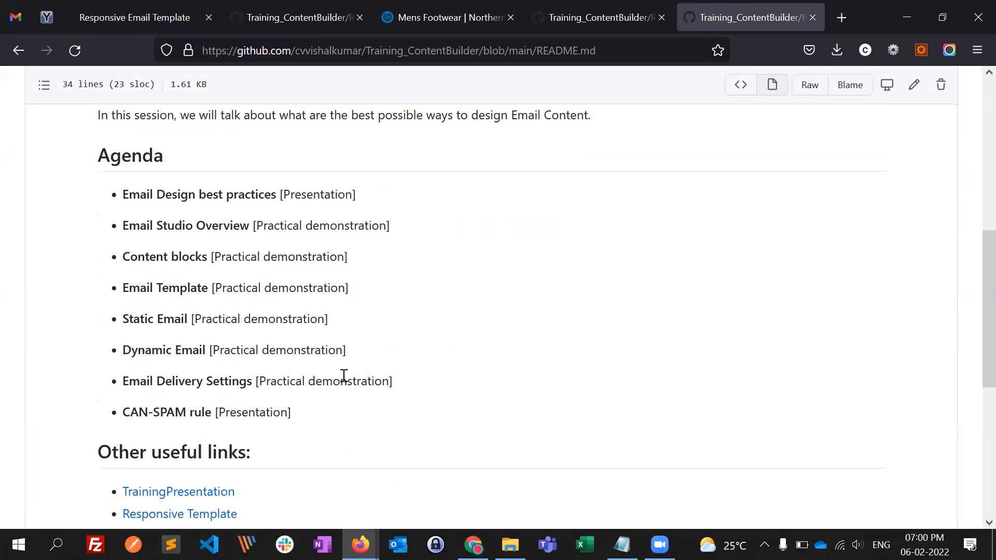
pyautogui.scroll(-4, 308, 354)
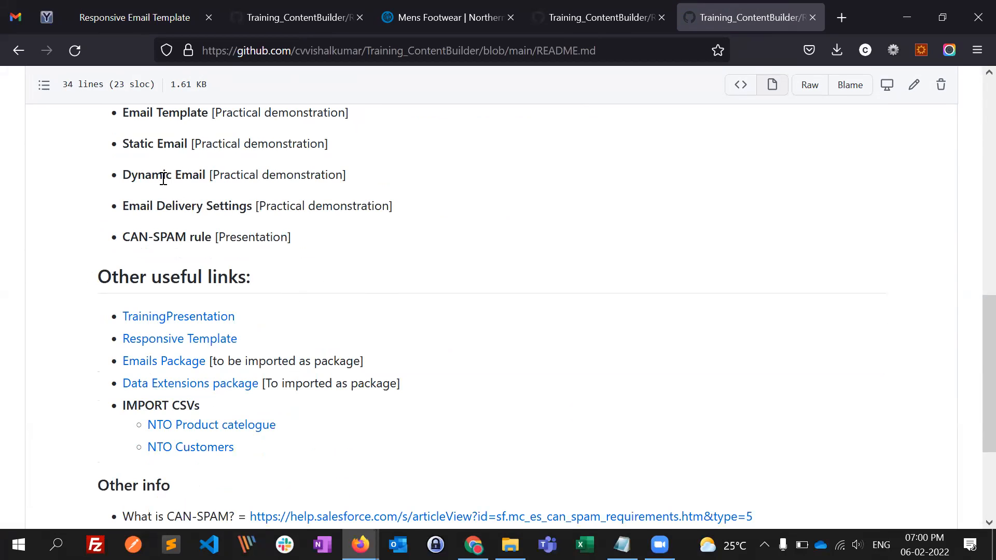
pyautogui.scroll(-1, 270, 291)
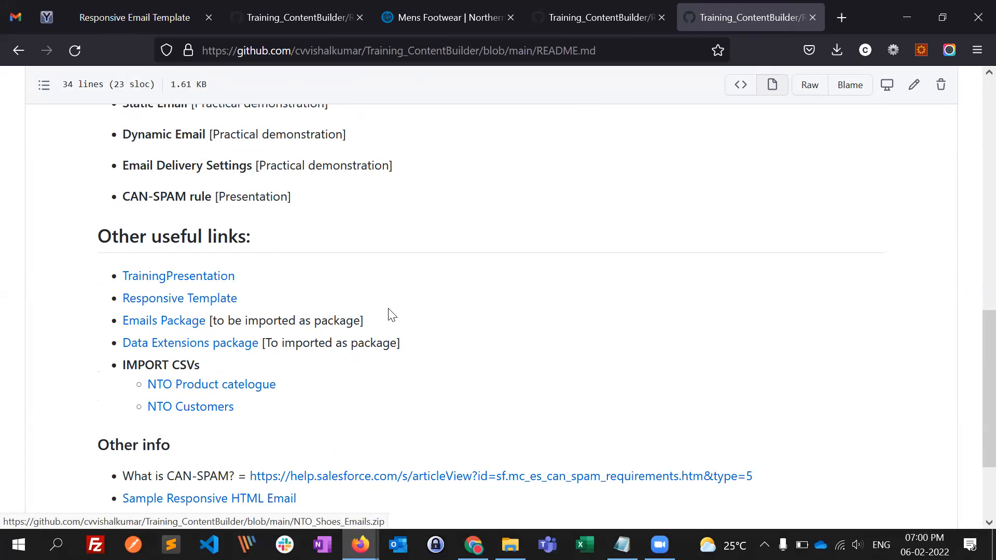
# - Switch back to Chrome and reload the other two Marketing Cloud tabs
pyautogui.hotkey('alt', 'Tab')
pyautogui.click(643, 259)
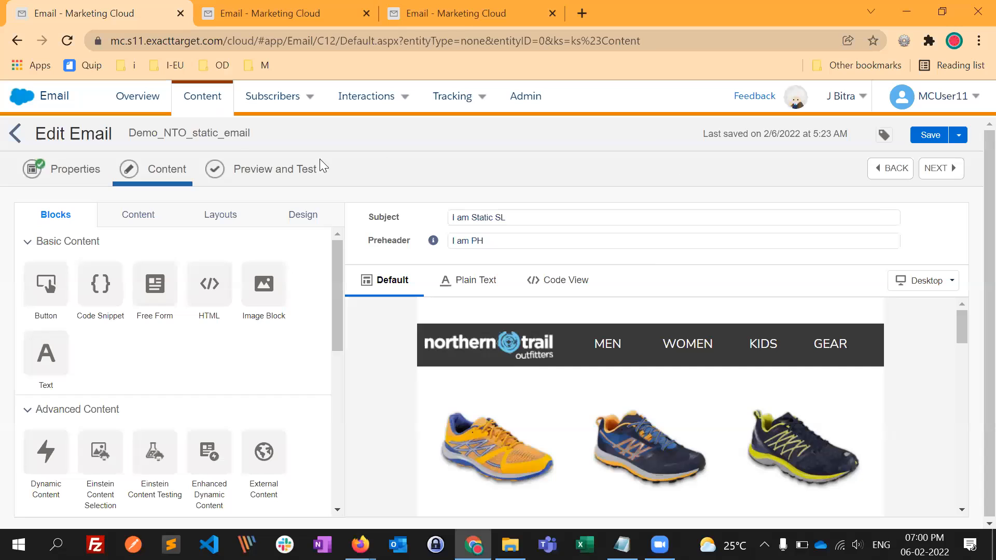
pyautogui.click(458, 17)
pyautogui.click(316, 10)
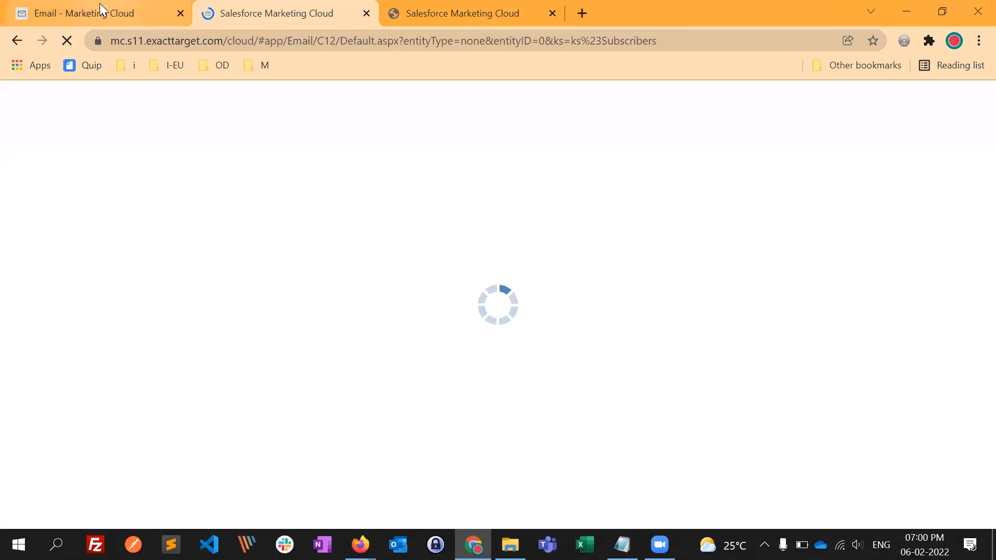
# - Switch to Firefox and open the README's "What is CAN-SPAM?" Salesforce Help link in a new tab
pyautogui.click(99, 5)
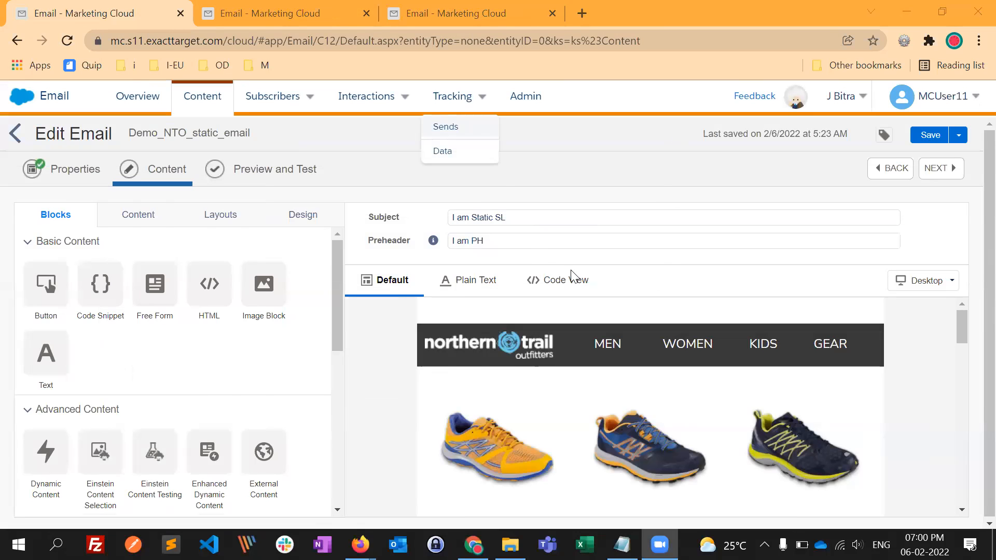
pyautogui.hotkey('alt', 'Tab')
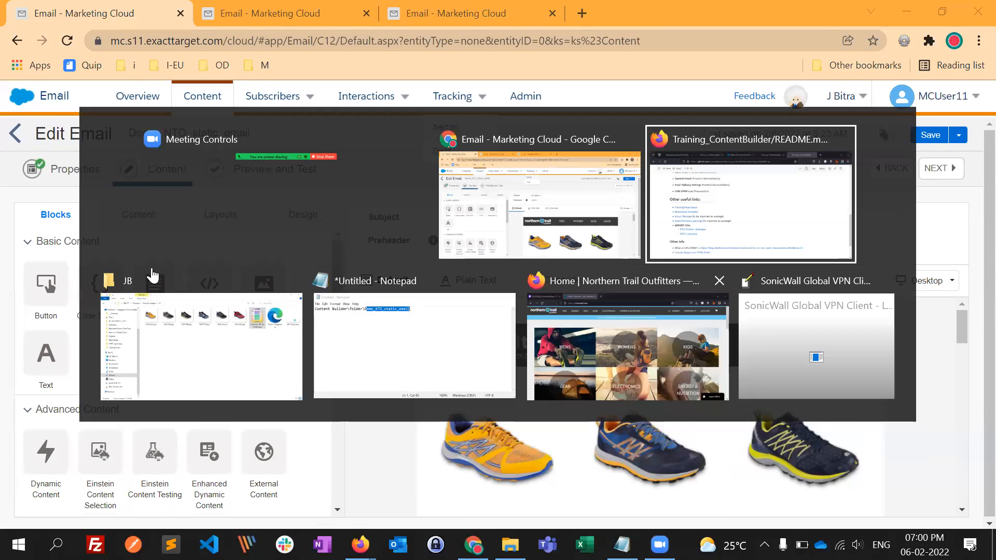
pyautogui.scroll(-3, 306, 435)
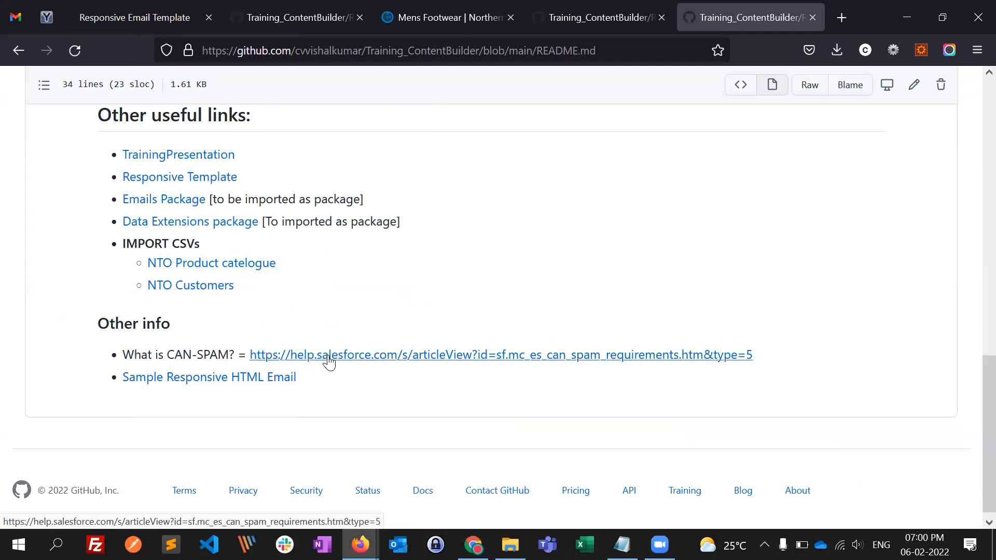
pyautogui.middleClick(653, 358)
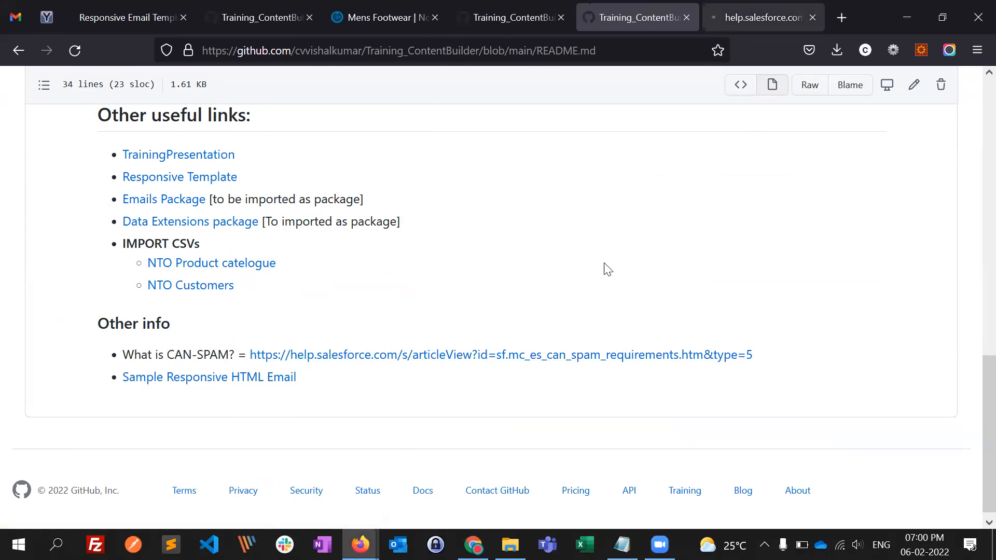
pyautogui.hotkey('ctrl', 'Tab')
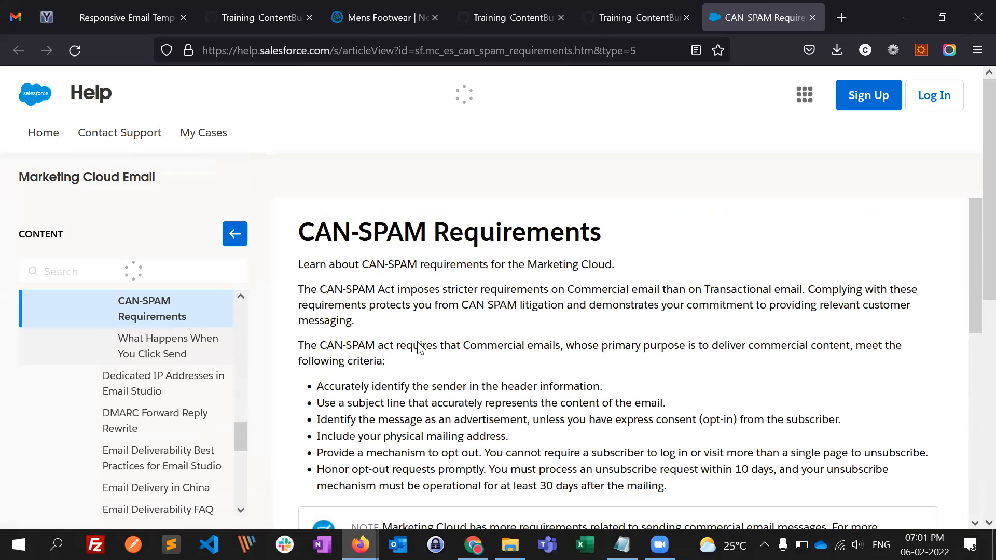
# - Read the CAN-SPAM Requirements article, highlighting the commercial email sentence and examining the sender and subject line criteria
pyautogui.scroll(-1, 418, 344)
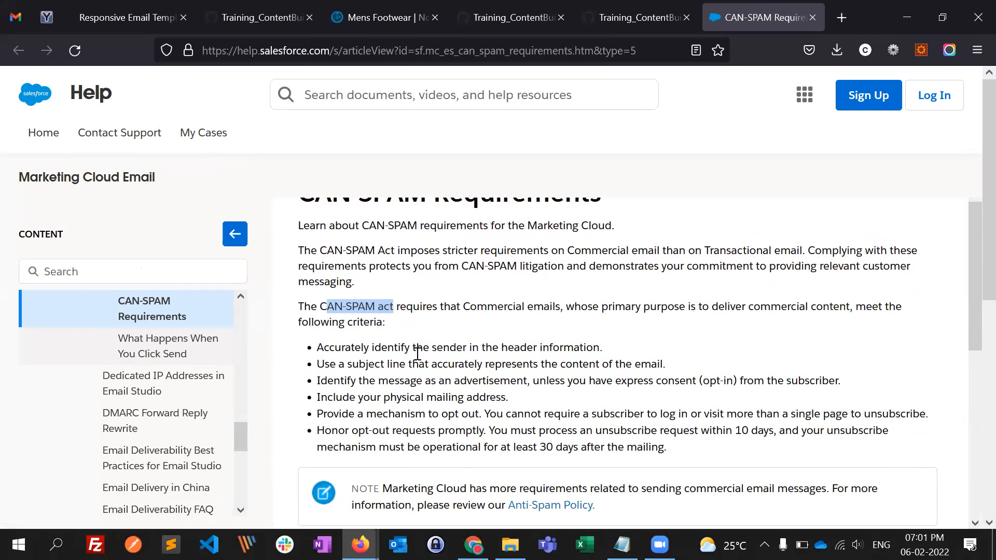
pyautogui.scroll(-1, 398, 354)
pyautogui.scroll(-1, 397, 352)
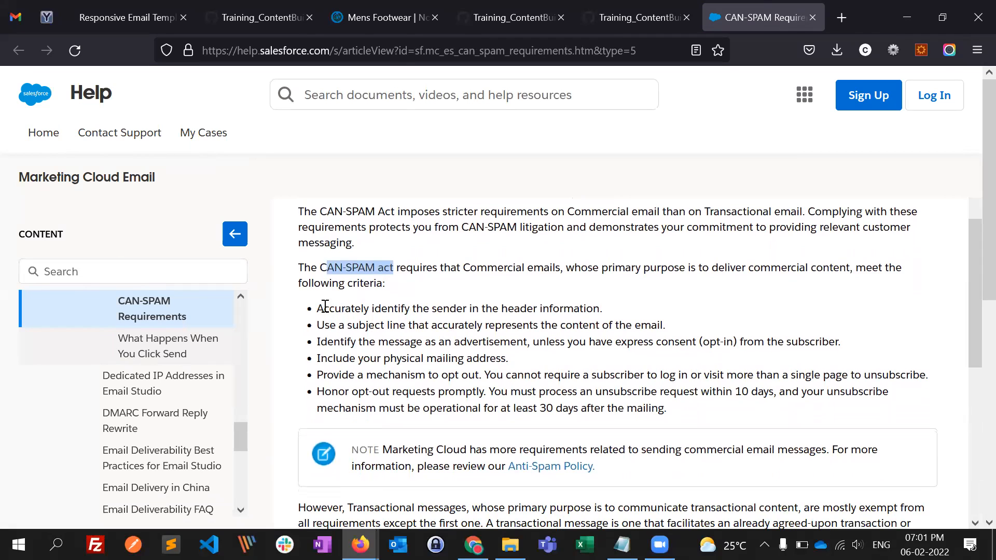
pyautogui.click(343, 266)
pyautogui.moveTo(334, 268); pyautogui.dragTo(544, 270)
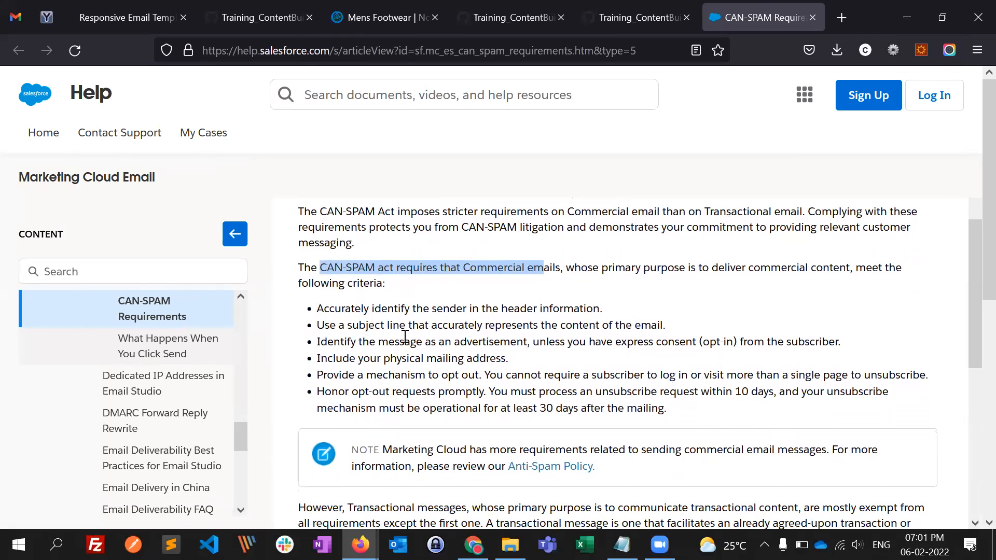
pyautogui.moveTo(374, 326); pyautogui.dragTo(381, 326)
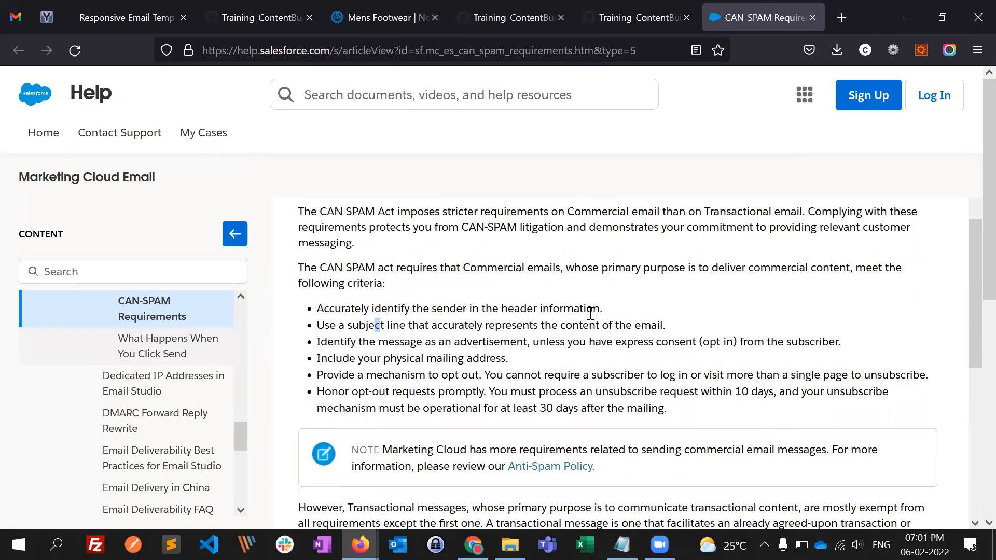
pyautogui.click(507, 314)
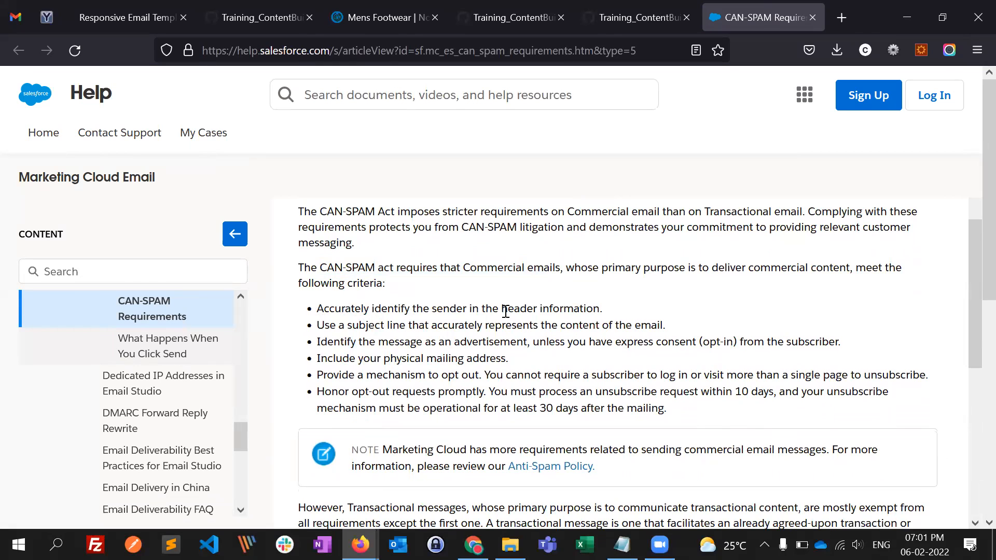
# - Go to the Gmail inbox and inspect the sender details of the Bata Club promotional email
pyautogui.click(16, 17)
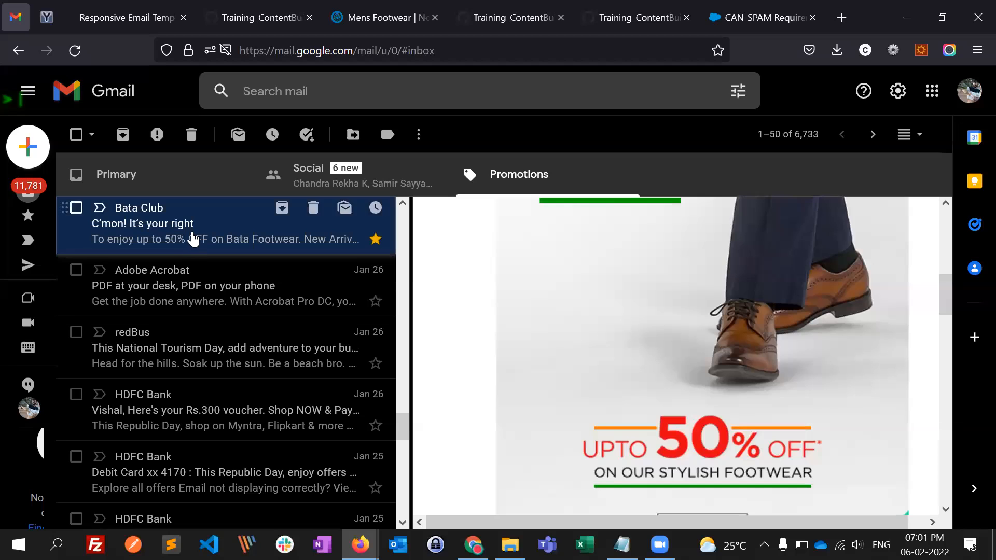
pyautogui.scroll(2, 506, 312)
pyautogui.scroll(5, 505, 313)
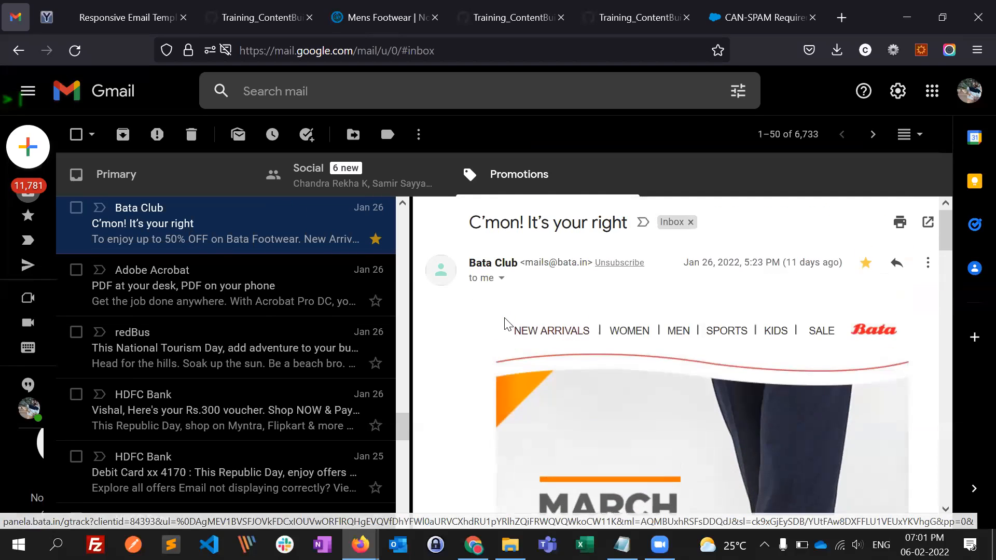
pyautogui.click(501, 280)
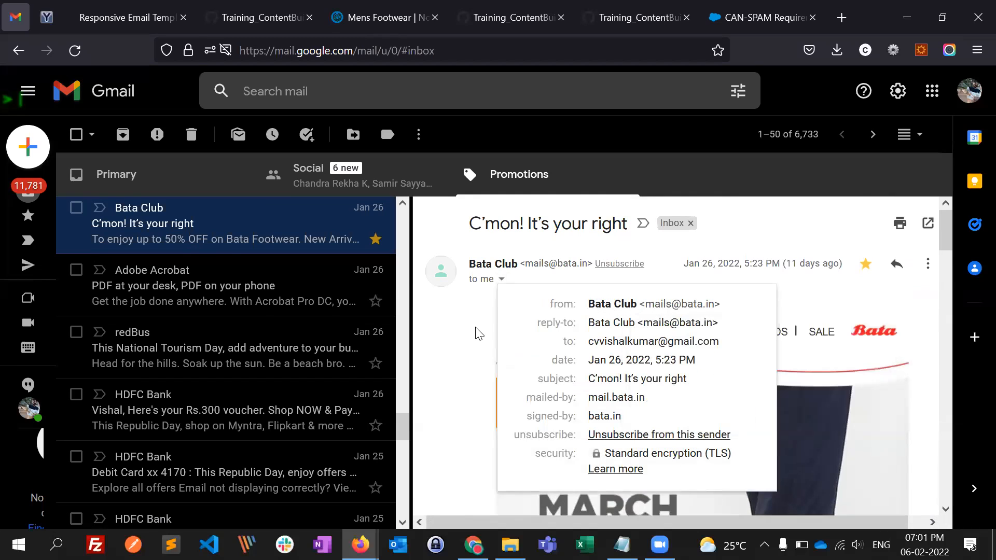
pyautogui.click(479, 347)
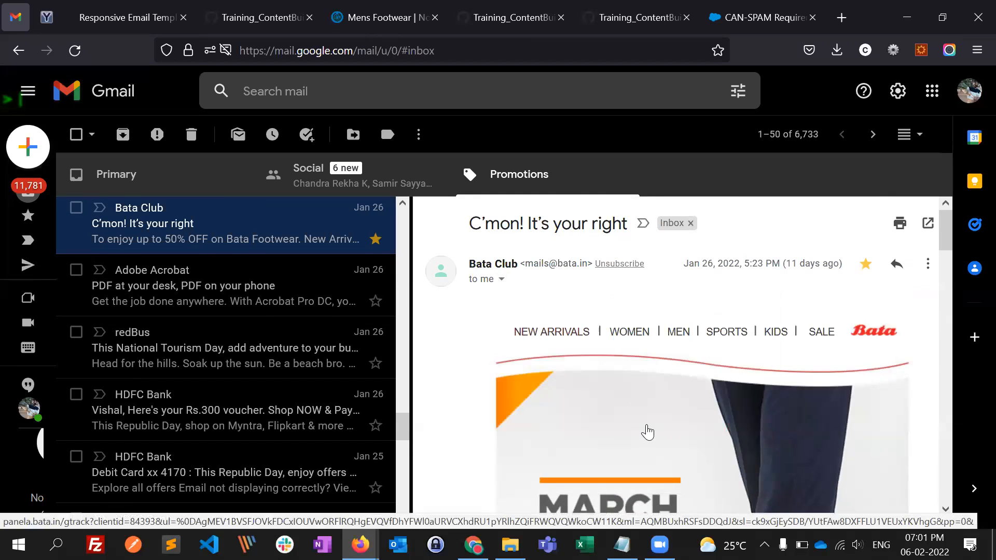
# - Highlight the CAN-SPAM subject line criterion and compare it with the subject and body of the Bata Club email in Gmail
pyautogui.click(749, 19)
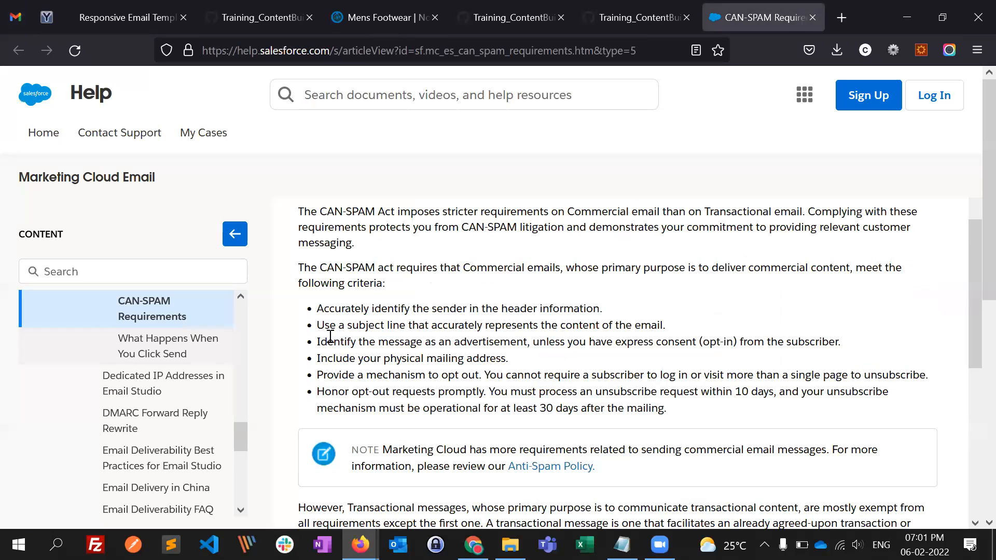
pyautogui.moveTo(317, 326); pyautogui.dragTo(617, 328)
pyautogui.click(16, 14)
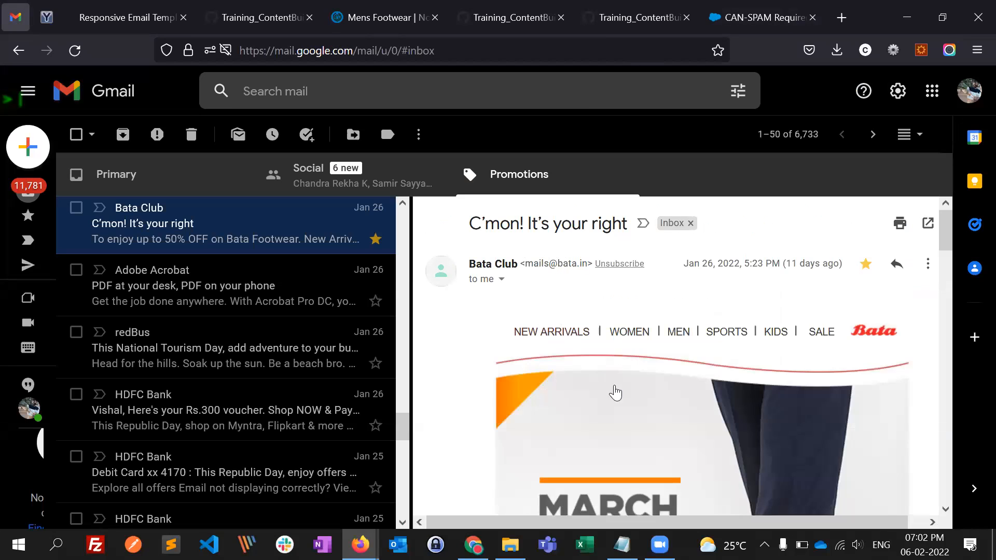
pyautogui.scroll(-1, 598, 436)
pyautogui.scroll(1, 571, 363)
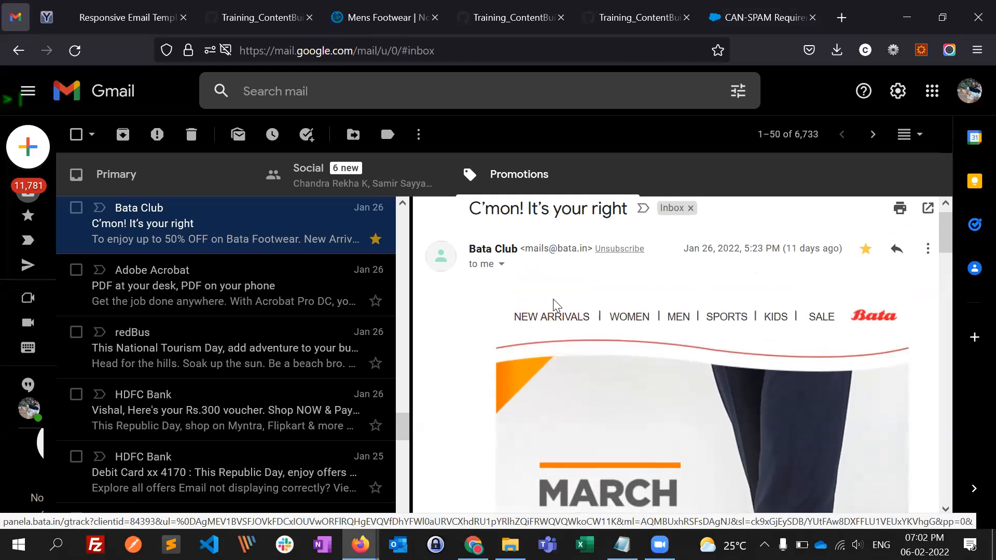
pyautogui.scroll(-1, 606, 363)
pyautogui.scroll(-3, 605, 364)
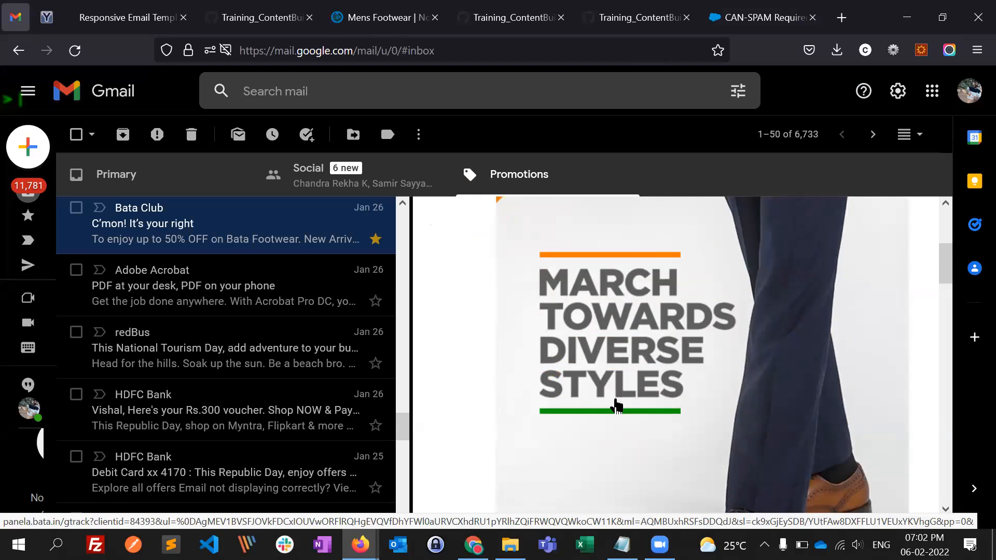
pyautogui.scroll(-2, 615, 407)
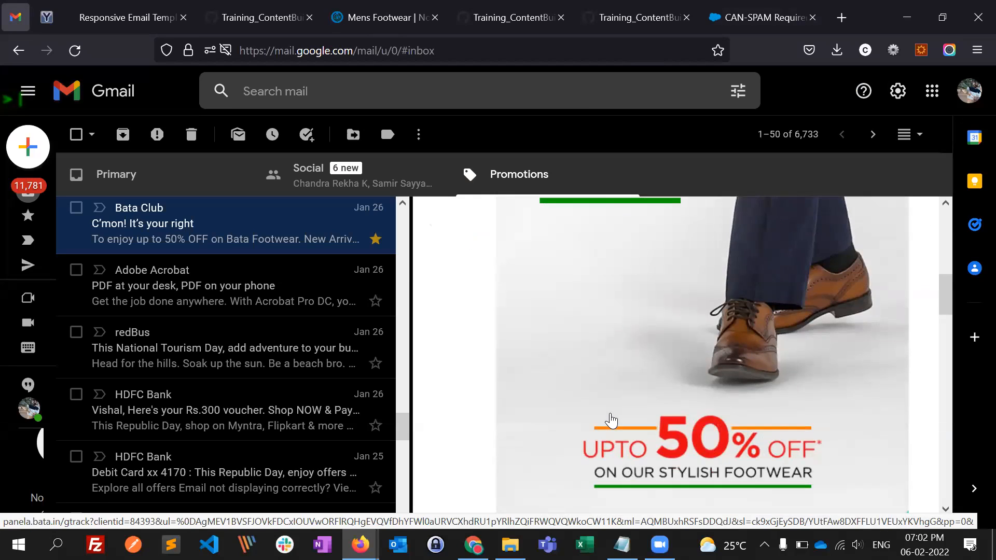
pyautogui.scroll(2, 582, 421)
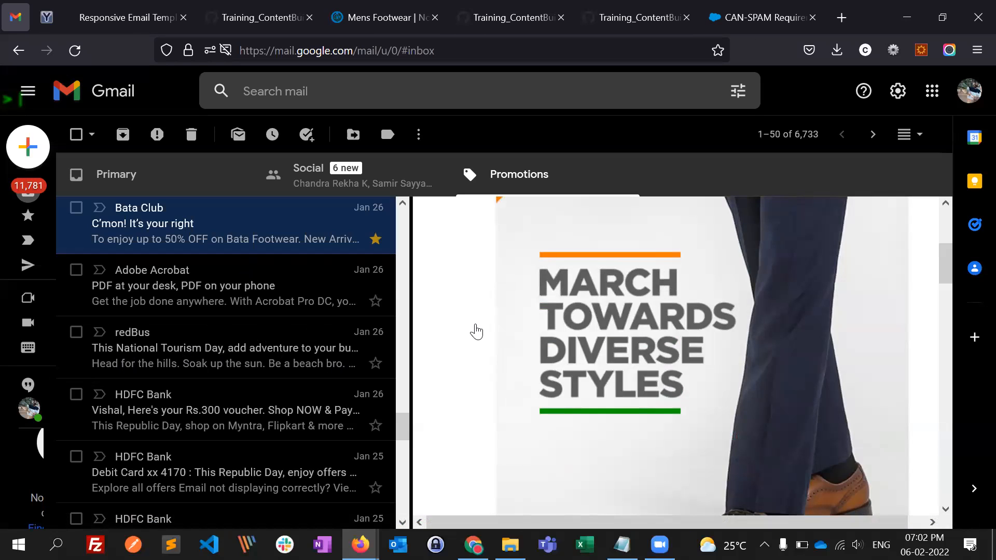
pyautogui.scroll(1, 536, 298)
pyautogui.scroll(2, 537, 298)
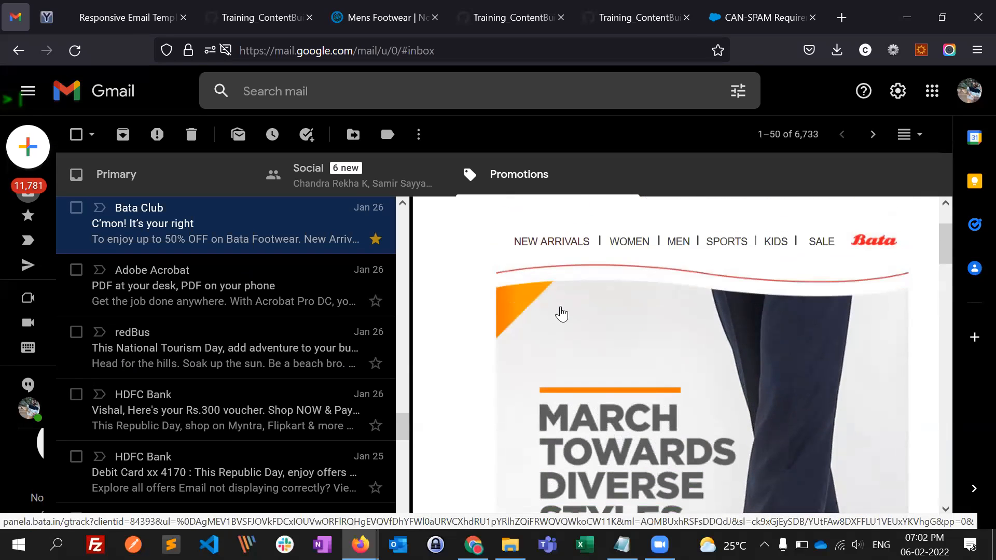
# - Return to the CAN-SPAM article and highlight the subject line and advertisement identification criteria
pyautogui.click(755, 22)
pyautogui.click(397, 333)
pyautogui.moveTo(358, 325); pyautogui.dragTo(463, 328)
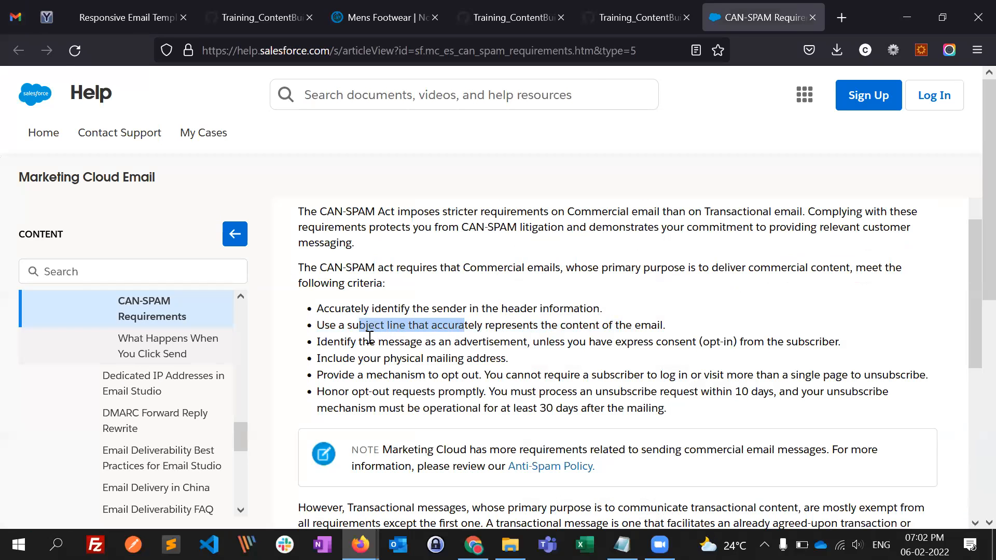
pyautogui.click(350, 339)
pyautogui.moveTo(320, 342); pyautogui.dragTo(529, 346)
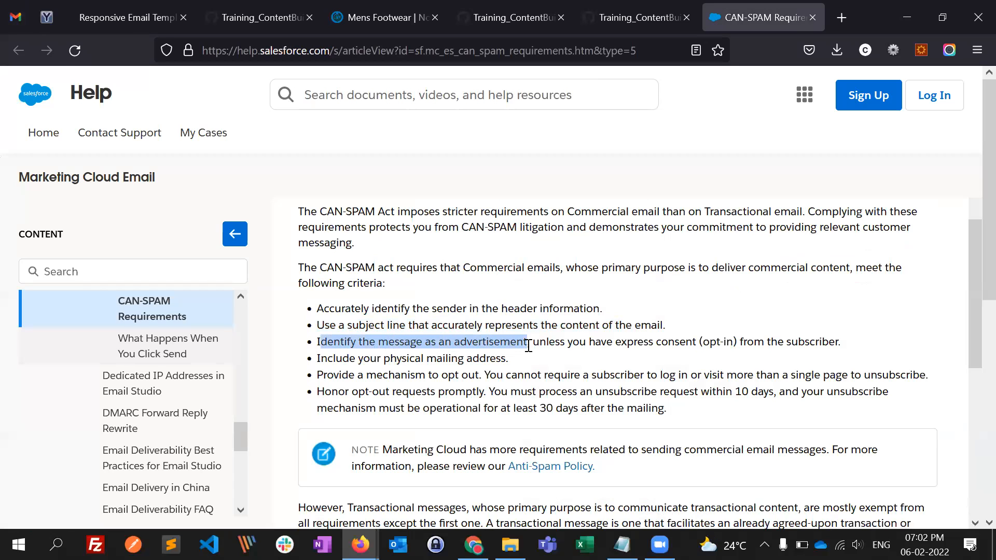
pyautogui.click(674, 341)
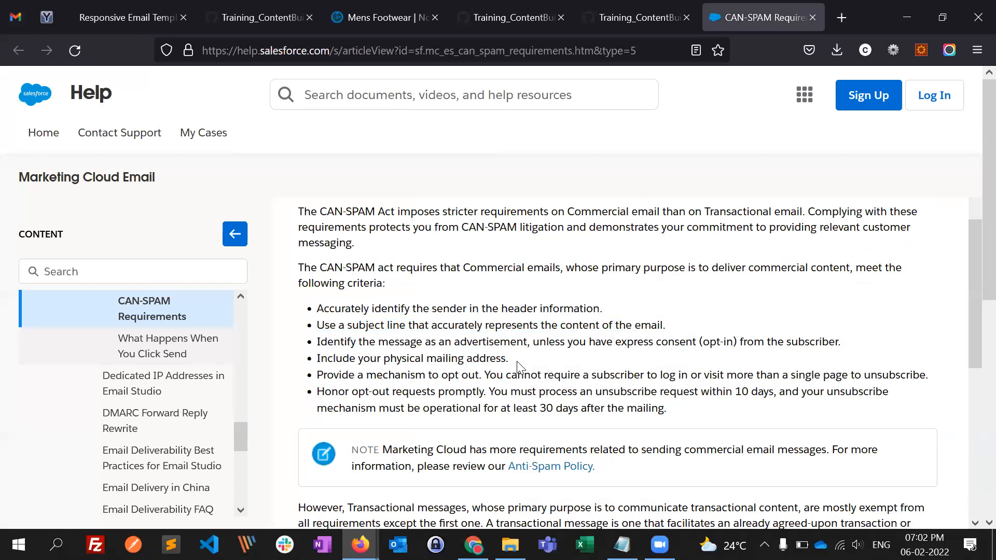
pyautogui.moveTo(364, 342); pyautogui.dragTo(395, 342)
# - Switch to Notepad and replace the existing text with the heading "SEND classifications"
pyautogui.hotkey('alt', 'Tab')
pyautogui.click(571, 283)
pyautogui.hotkey('ctrl', 'a')
pyautogui.press('BackSpace')
pyautogui.write('SEN')
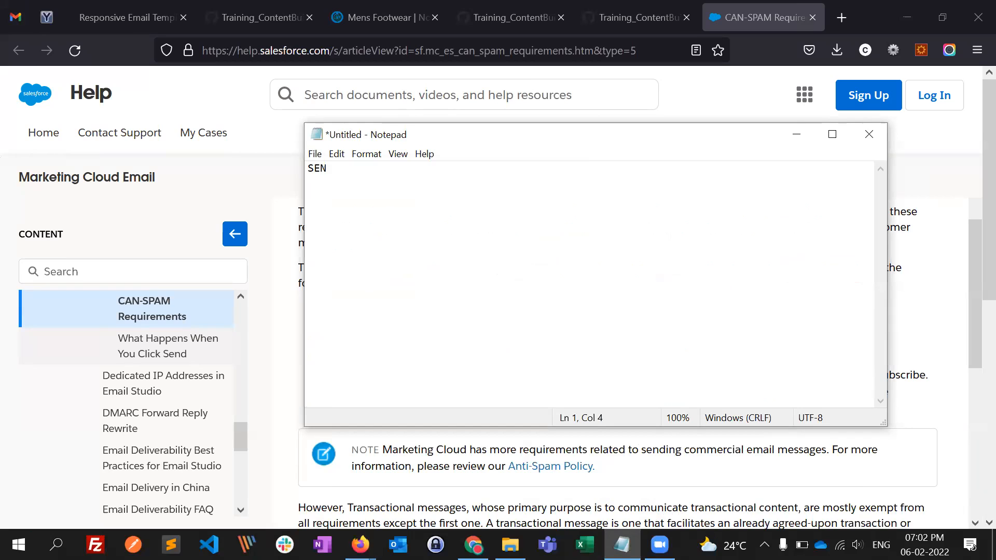
pyautogui.write('D classicfications')
pyautogui.press('Return')
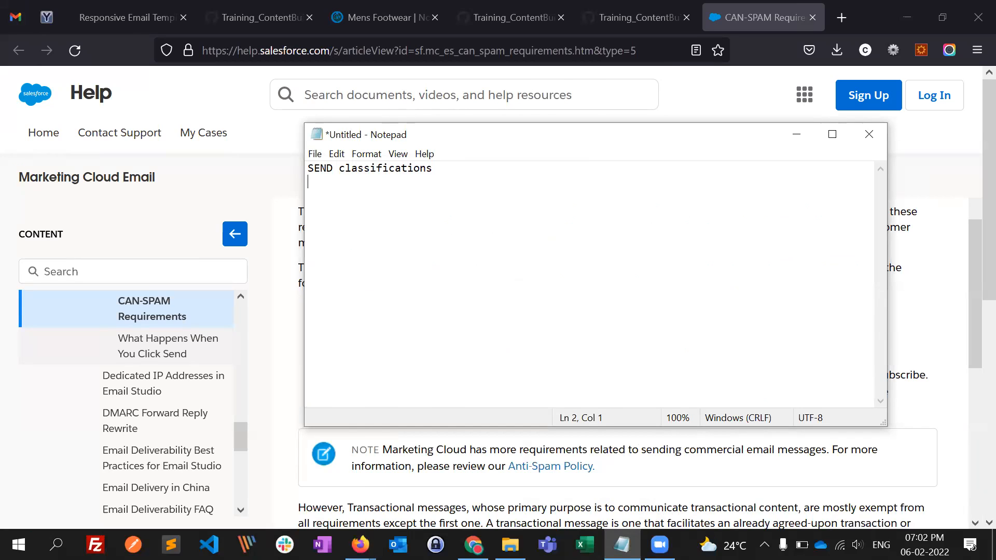
# - Add "COmmercial" and "TRanssactional" on separate lines below the heading, after a blank line
pyautogui.write('S')
pyautogui.press('BackSpace')
pyautogui.write('COmmercial')
pyautogui.write('TRanssa')
pyautogui.write('ctio')
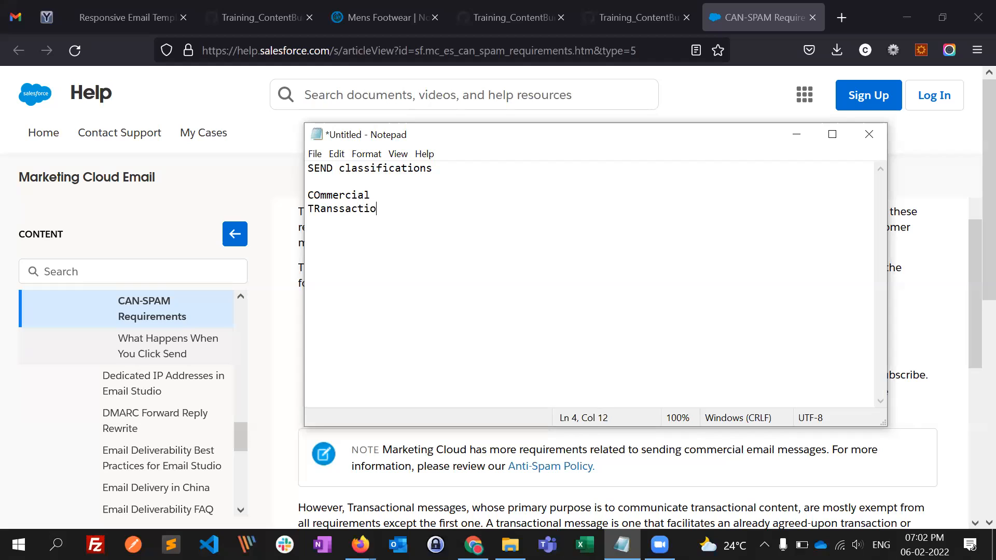
pyautogui.write('nsl')
# - Append "- [Pormotional" to the "COmmercial" line in the note
pyautogui.press('Up')
pyautogui.write('- [')
pyautogui.write('Pormoi')
pyautogui.press('BackSpace')
pyautogui.write('tional')
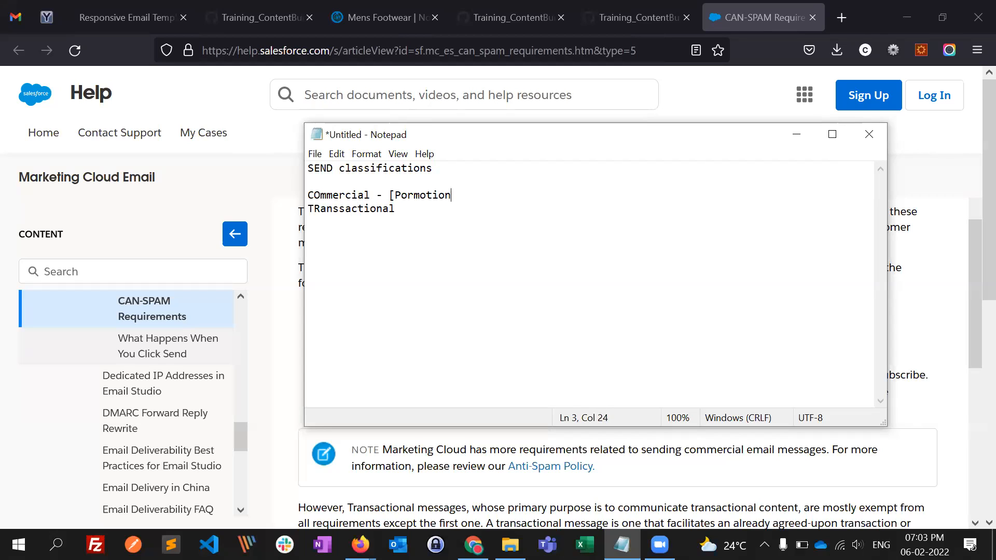
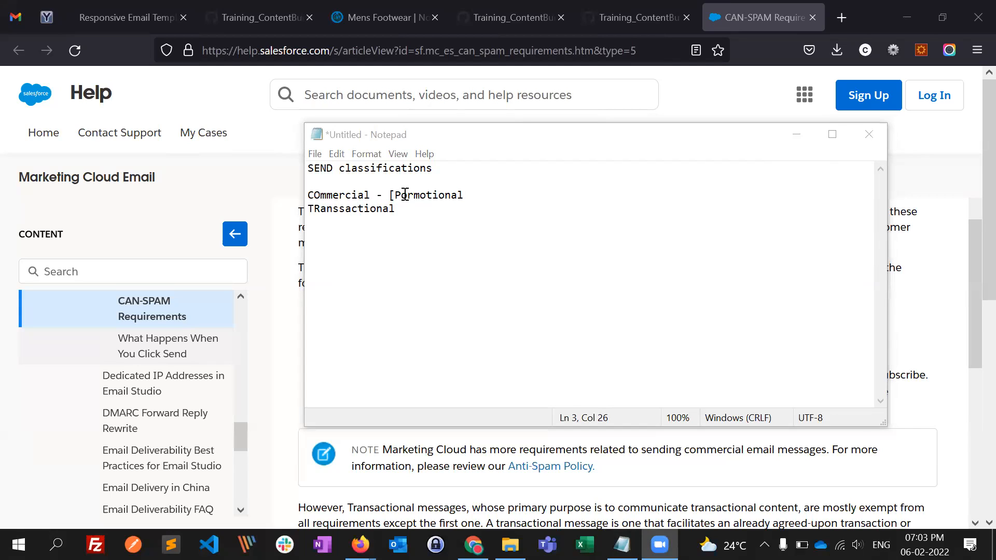
# - Append ", credid card oofers" after "Pormotional" on the "COmmercial" line in the note
pyautogui.moveTo(395, 196); pyautogui.dragTo(468, 198)
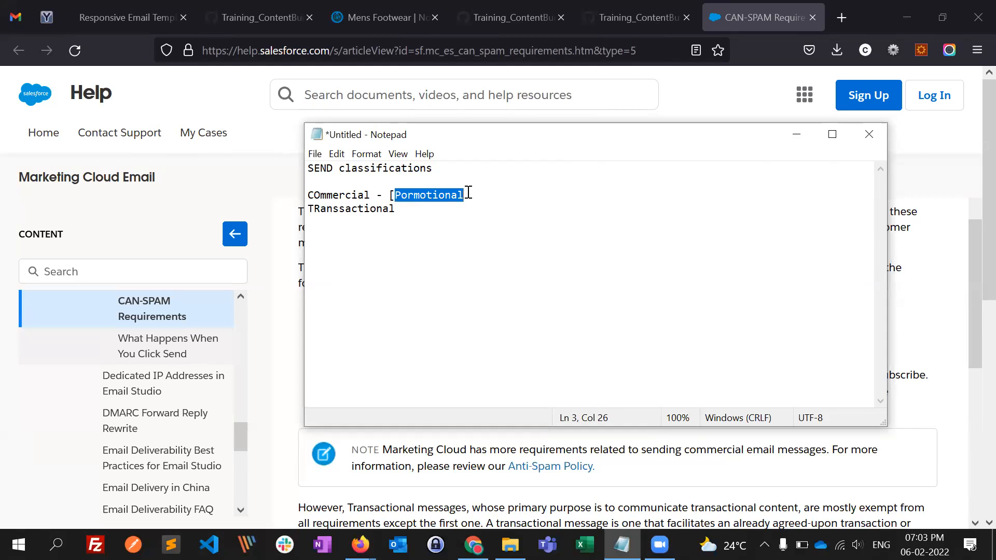
pyautogui.click(480, 190)
pyautogui.write(',')
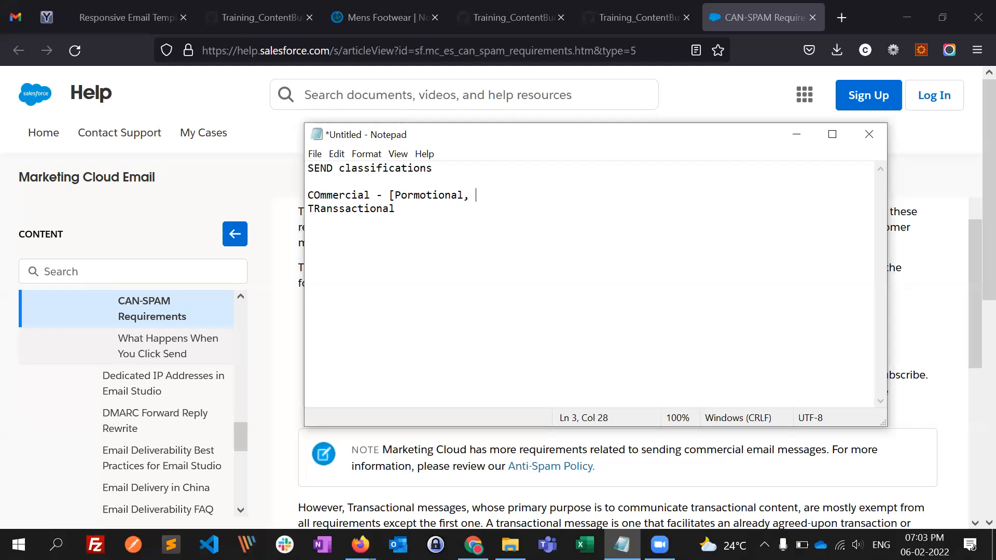
pyautogui.write('credid card oofers')
# - Append "- [withdrwal email]" to the "TRanssactional" line in the note
pyautogui.click(445, 215)
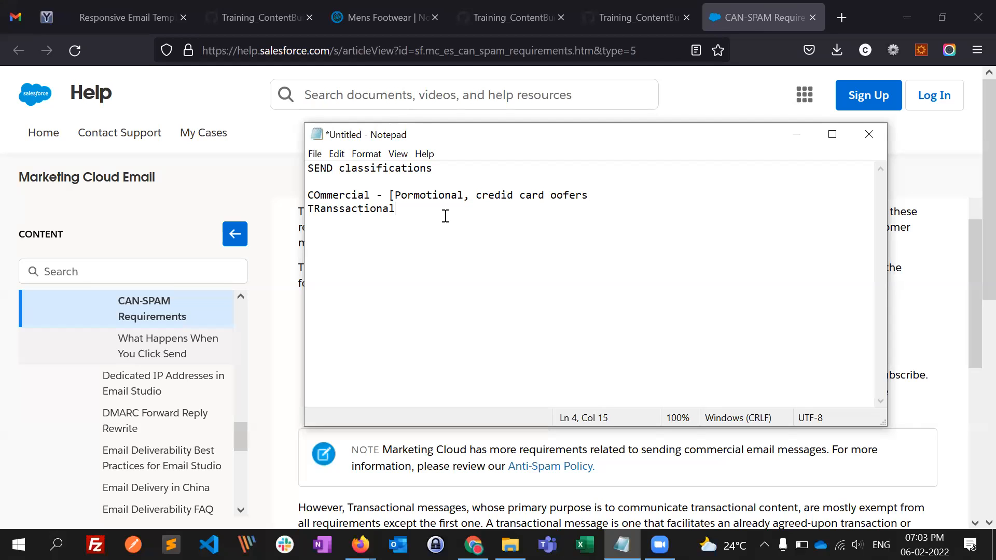
pyautogui.write('- [')
pyautogui.write('withdrw')
pyautogui.press('BackSpace')
pyautogui.write('wale')
pyautogui.press('BackSpace')
pyautogui.press('BackSpace')
pyautogui.write('l email]')
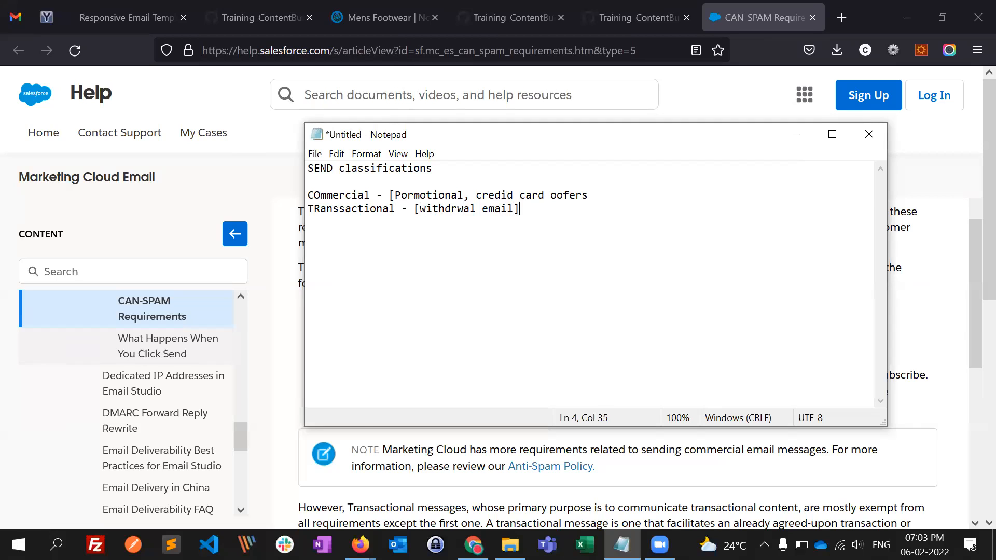
# - Highlight the "COmmercial" and "TRanssactional" labels and the withdrawal email example in the note
pyautogui.moveTo(312, 209)
pyautogui.mouseDown()
pyautogui.moveTo(390, 210)
pyautogui.moveTo(370, 196)
pyautogui.moveTo(308, 196)
pyautogui.mouseUp()
pyautogui.click(353, 197)
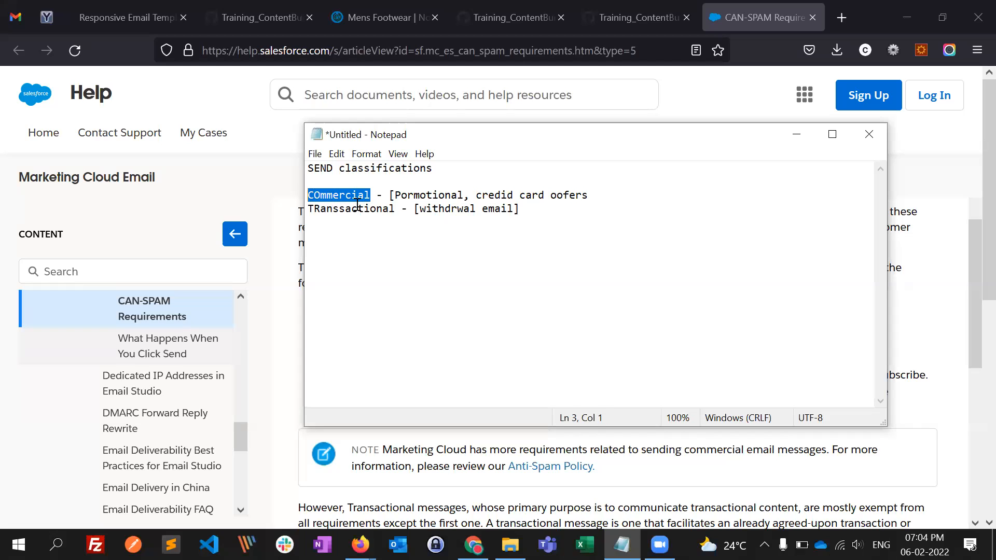
pyautogui.moveTo(375, 196)
pyautogui.mouseDown()
pyautogui.moveTo(310, 196)
pyautogui.moveTo(389, 208)
pyautogui.mouseUp()
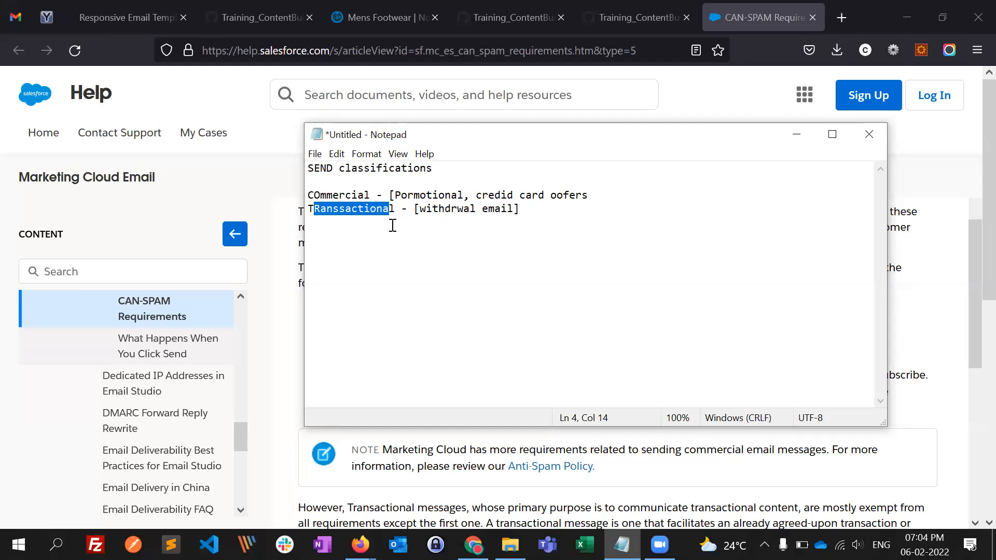
pyautogui.click(403, 212)
pyautogui.doubleClick(354, 210)
pyautogui.click(443, 208)
pyautogui.moveTo(420, 209); pyautogui.dragTo(513, 210)
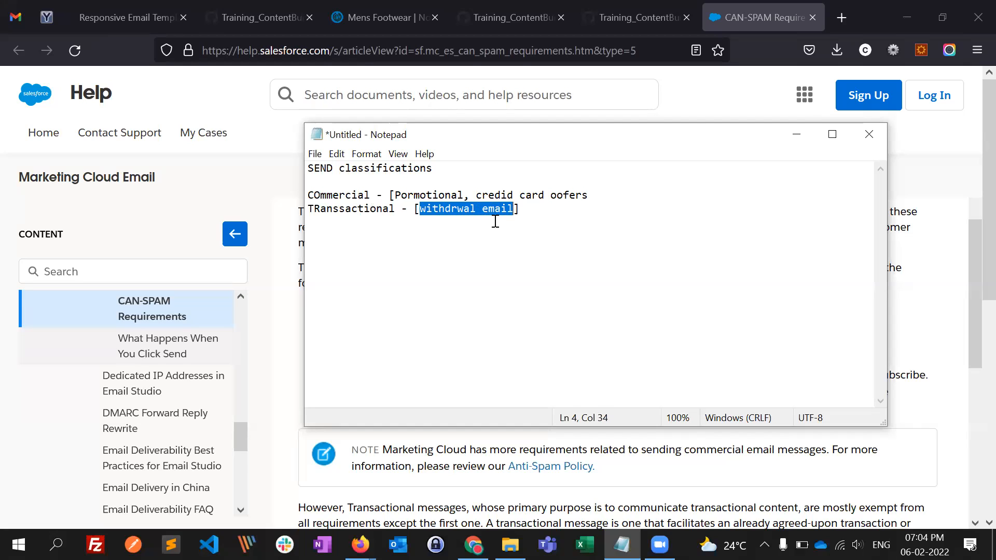
# - Add "axis" on its own line below the transactional line, after a blank line
pyautogui.click(527, 213)
pyautogui.press('Return')
pyautogui.press('Return')
pyautogui.write('axis')
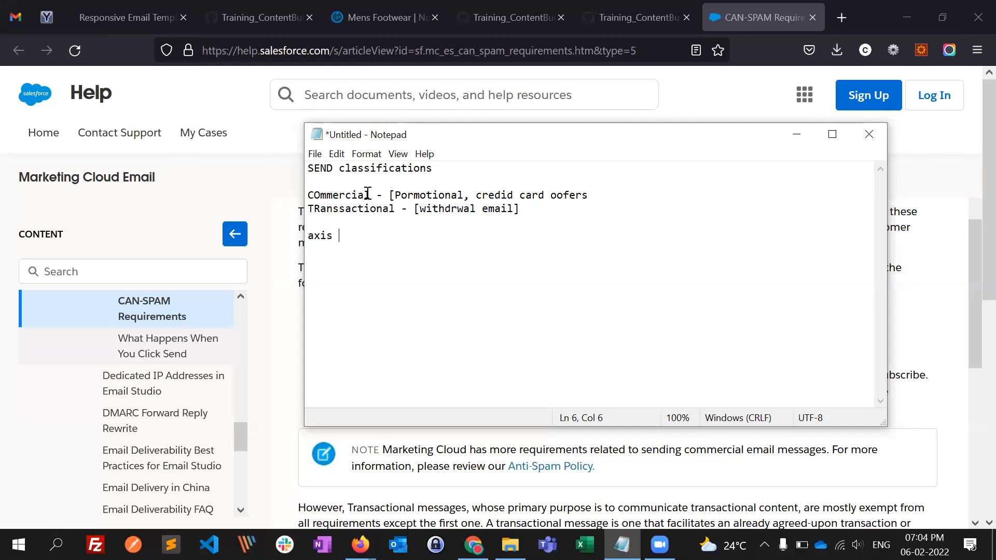
# - Highlight "COmmercial" and the "axis" example in the note to relate the classifications to the bank example
pyautogui.moveTo(369, 196); pyautogui.dragTo(326, 197)
pyautogui.click(345, 198)
pyautogui.moveTo(327, 195); pyautogui.dragTo(358, 195)
pyautogui.moveTo(334, 236); pyautogui.dragTo(307, 237)
pyautogui.click(334, 239)
pyautogui.moveTo(333, 209); pyautogui.dragTo(313, 235)
# - Minimize the note and highlight the advertisement, opt-in consent and physical mailing address criteria in the CAN-SPAM article
pyautogui.click(796, 135)
pyautogui.click(604, 355)
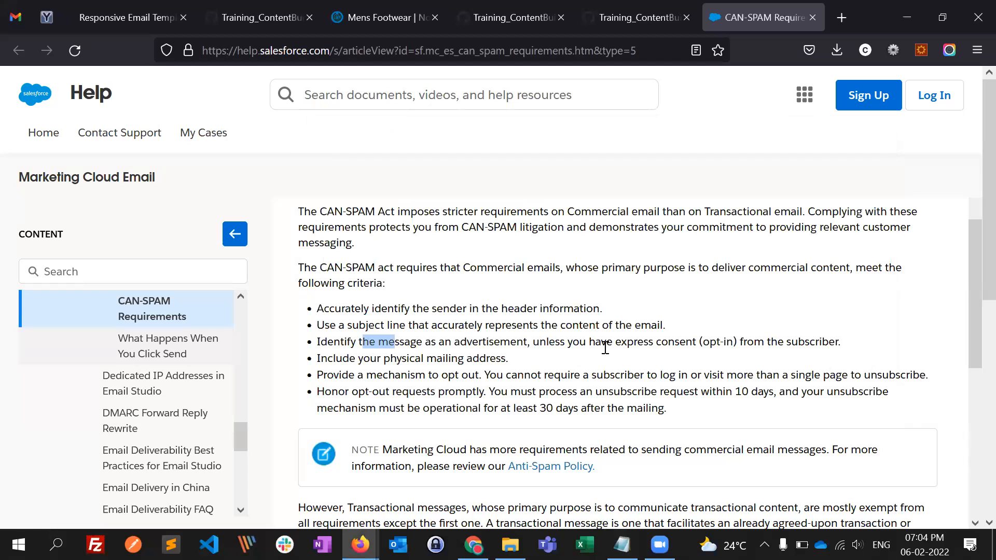
pyautogui.moveTo(548, 342); pyautogui.dragTo(778, 342)
pyautogui.click(726, 345)
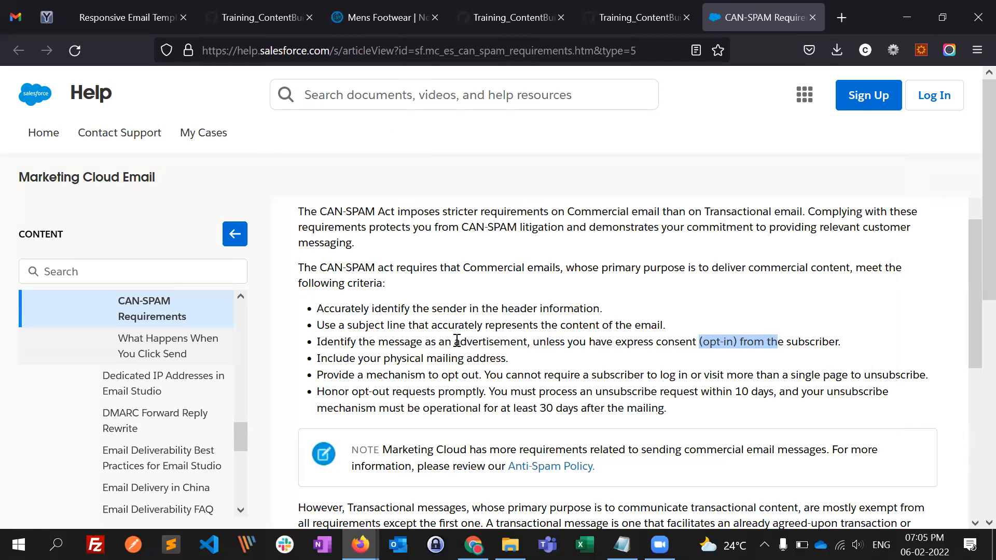
pyautogui.moveTo(445, 341); pyautogui.dragTo(553, 341)
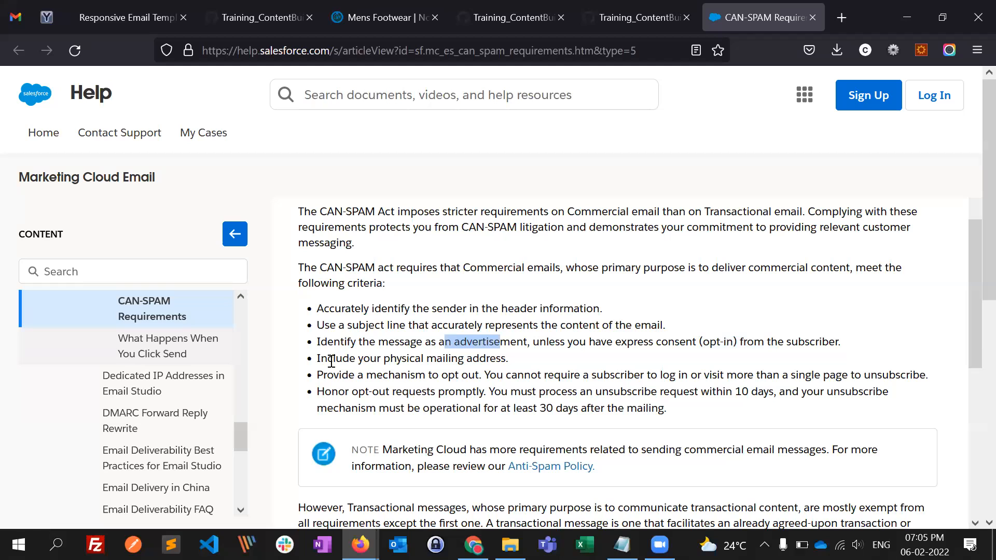
pyautogui.moveTo(331, 359); pyautogui.dragTo(442, 359)
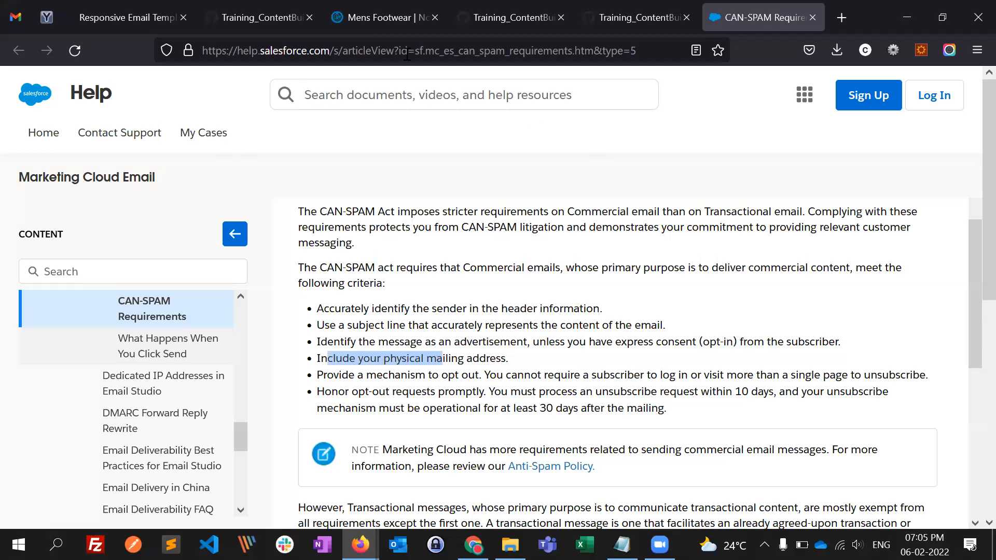
# - Open the received test email in Yopmail and highlight the sender and physical mailing address lines in its footer
pyautogui.click(42, 19)
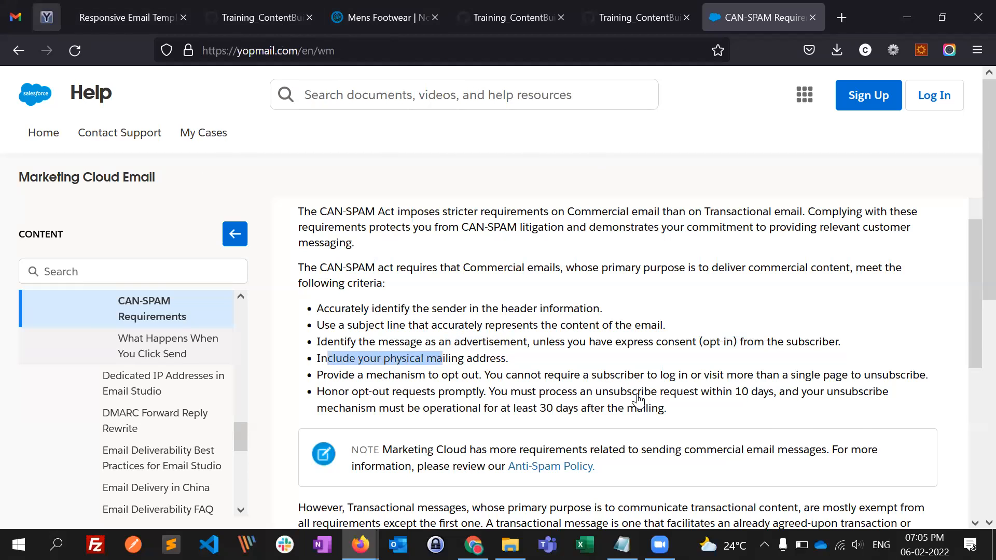
pyautogui.scroll(-5, 657, 374)
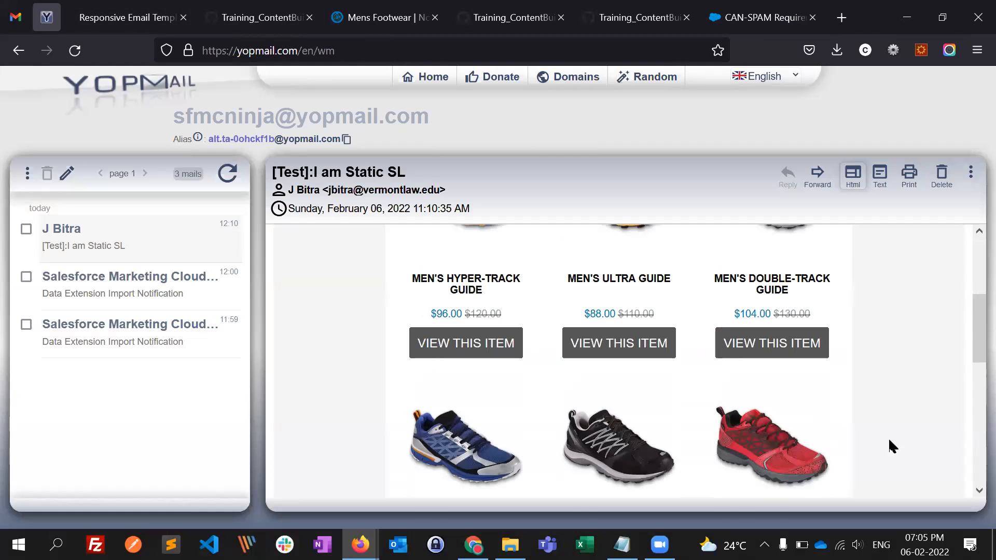
pyautogui.scroll(-8, 644, 433)
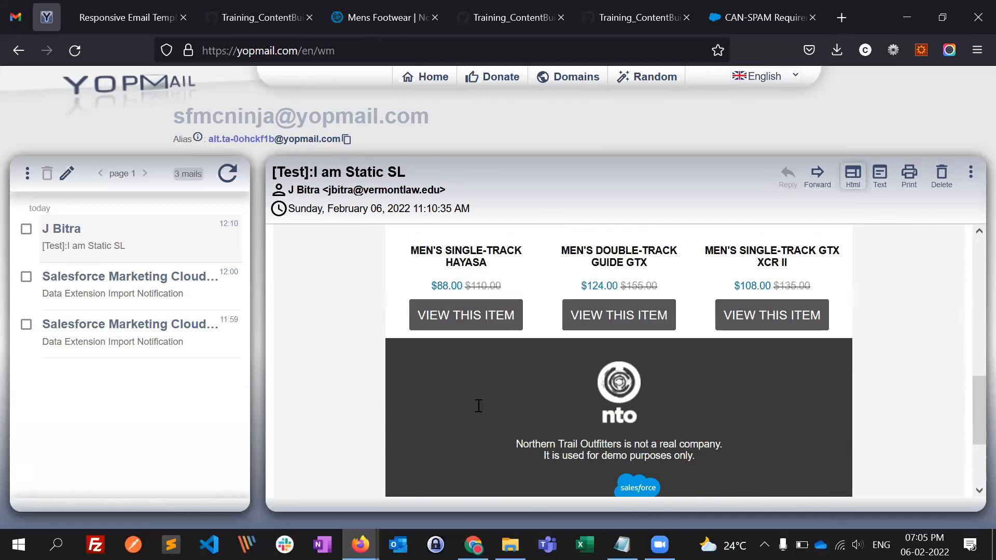
pyautogui.moveTo(393, 402); pyautogui.dragTo(658, 414)
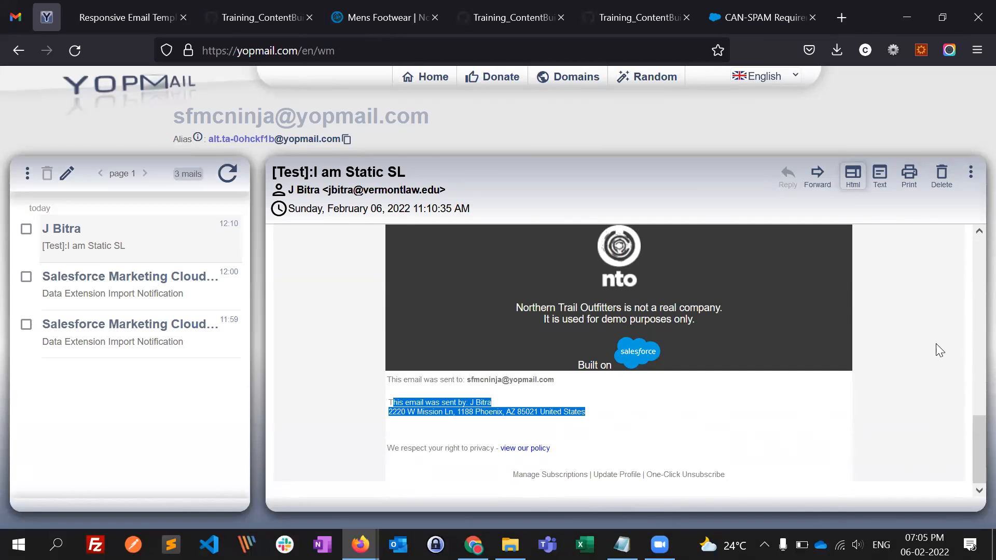
pyautogui.hotkey('alt', 'Tab')
pyautogui.hotkey('alt', 'Tab')
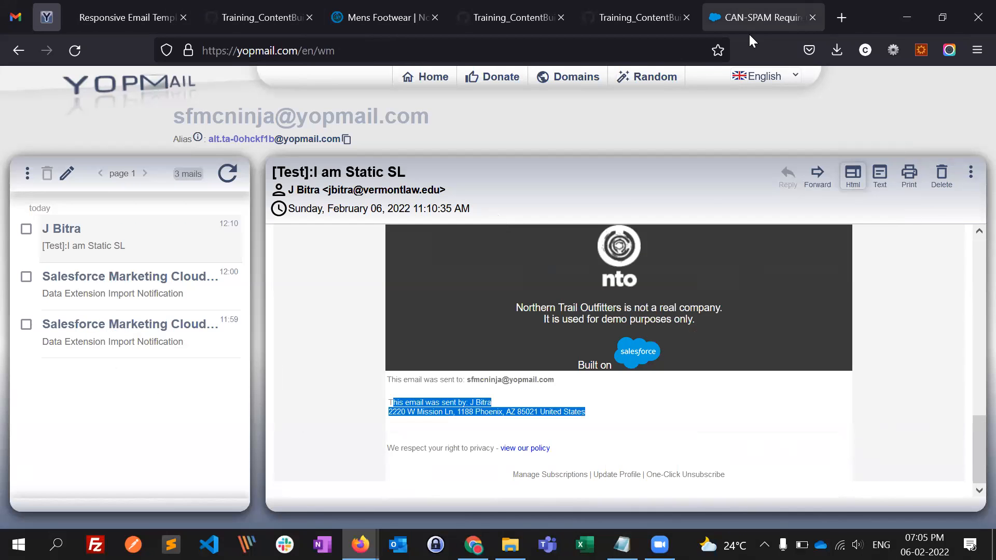
# - Return to the CAN-SPAM article and highlight the opt-out mechanism, the 10-day unsubscribe requirement and the full criteria list
pyautogui.click(758, 18)
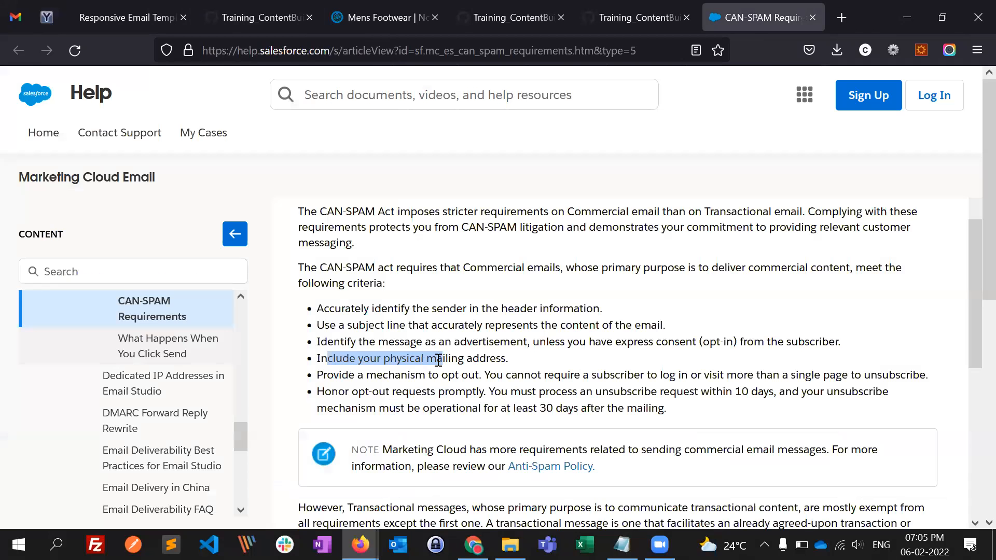
pyautogui.click(321, 378)
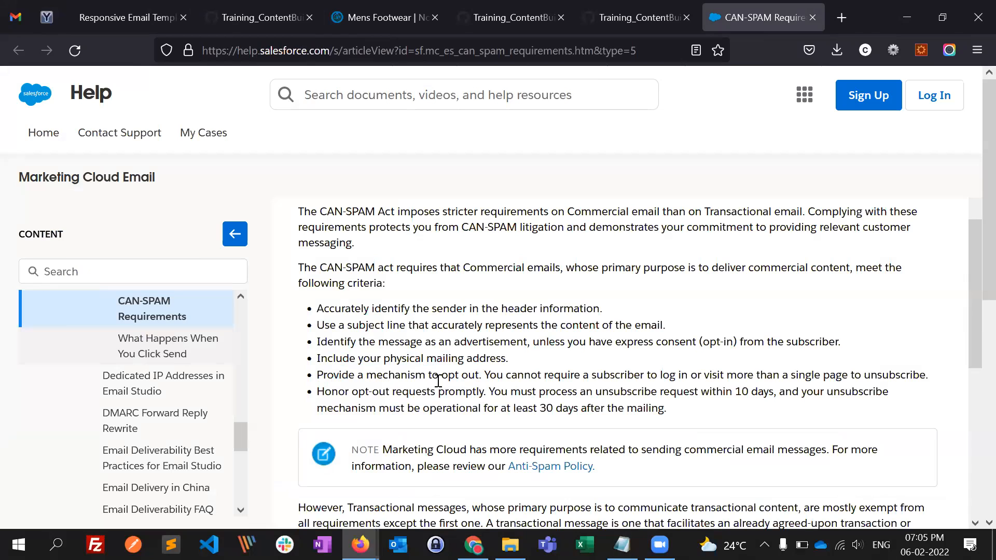
pyautogui.moveTo(427, 382); pyautogui.dragTo(601, 389)
pyautogui.click(483, 390)
pyautogui.moveTo(318, 393); pyautogui.dragTo(529, 393)
pyautogui.moveTo(726, 393); pyautogui.dragTo(808, 393)
pyautogui.click(607, 395)
pyautogui.doubleClick(738, 390)
pyautogui.moveTo(695, 391); pyautogui.dragTo(757, 398)
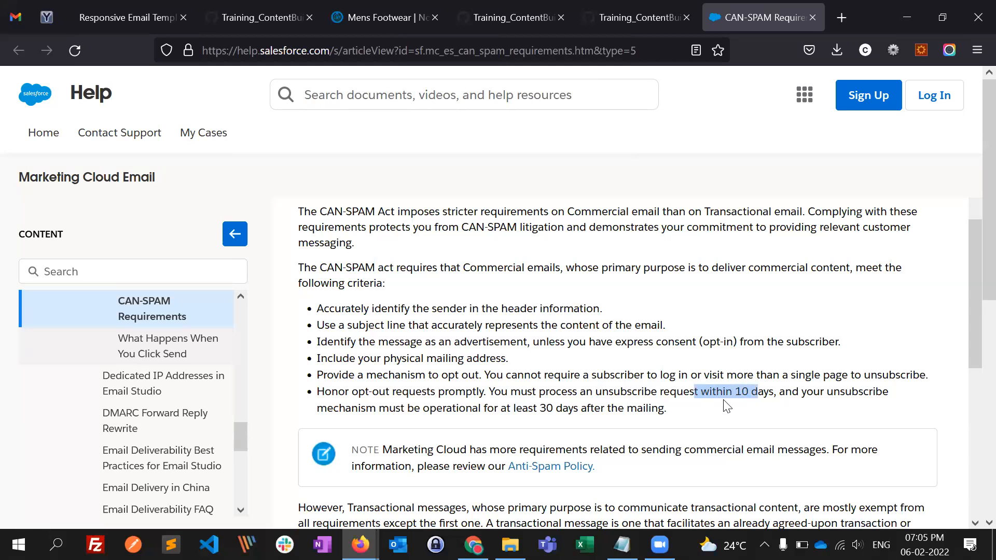
pyautogui.moveTo(416, 310); pyautogui.dragTo(483, 403)
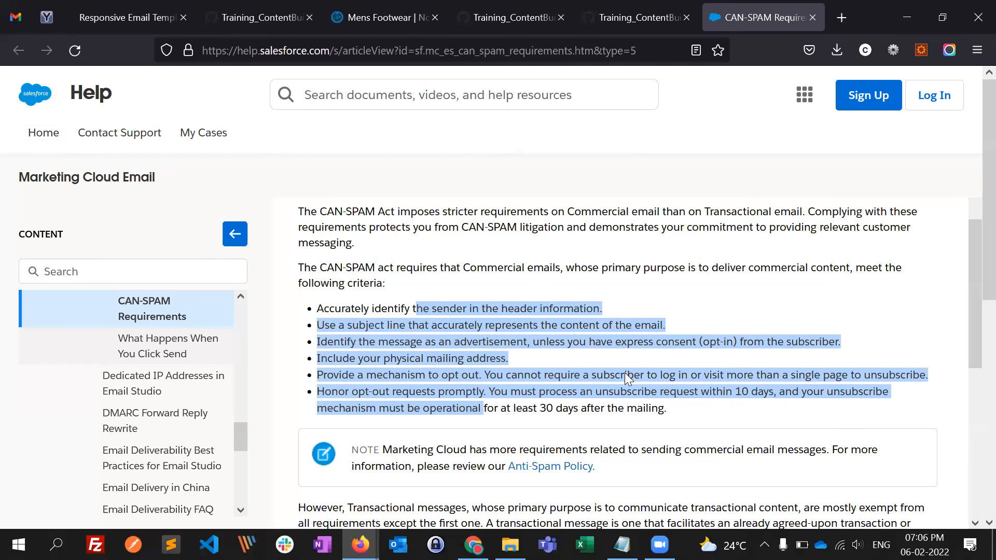
# - Switch to Marketing Cloud in Chrome and open the Email Studio Overview page
pyautogui.hotkey('alt', 'Tab')
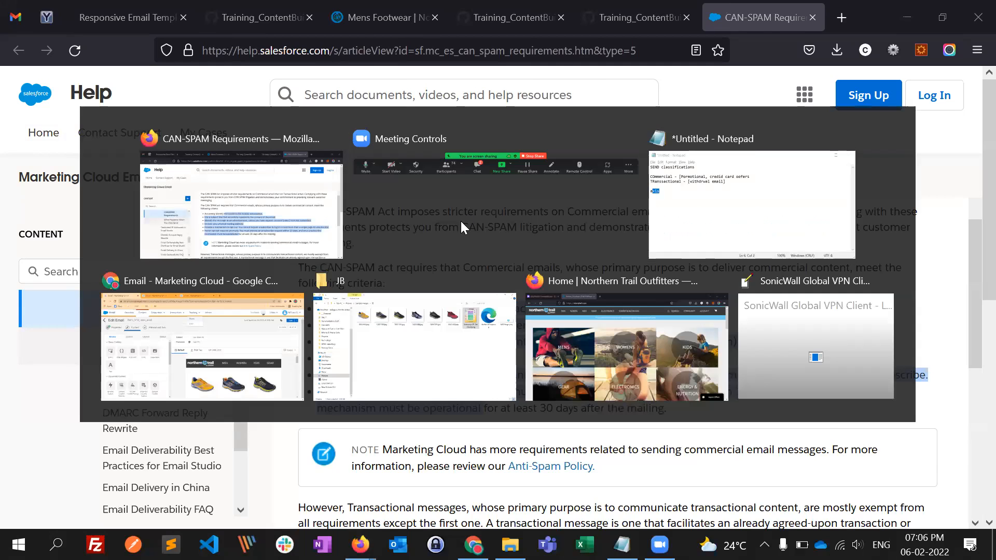
pyautogui.hotkey('alt', 'Tab')
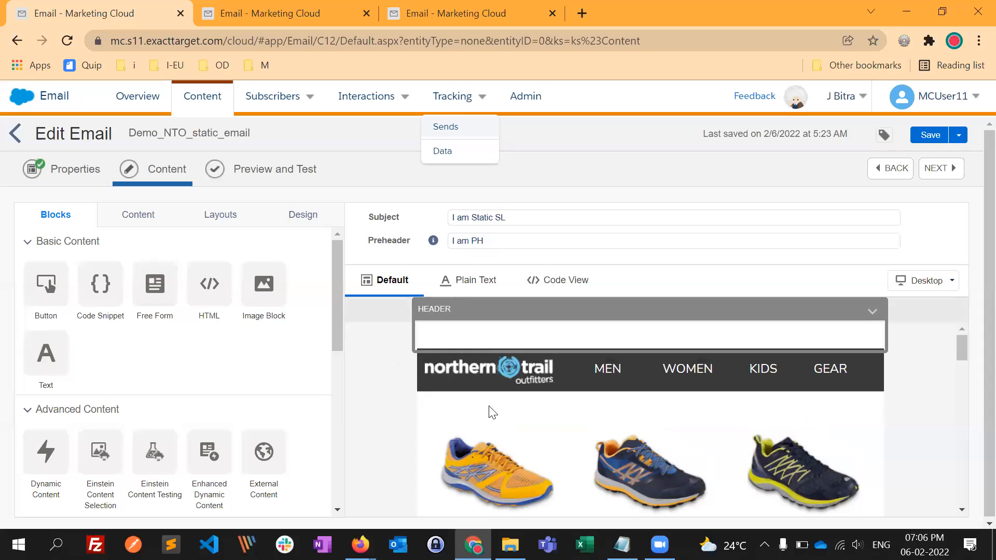
pyautogui.scroll(-2, 378, 456)
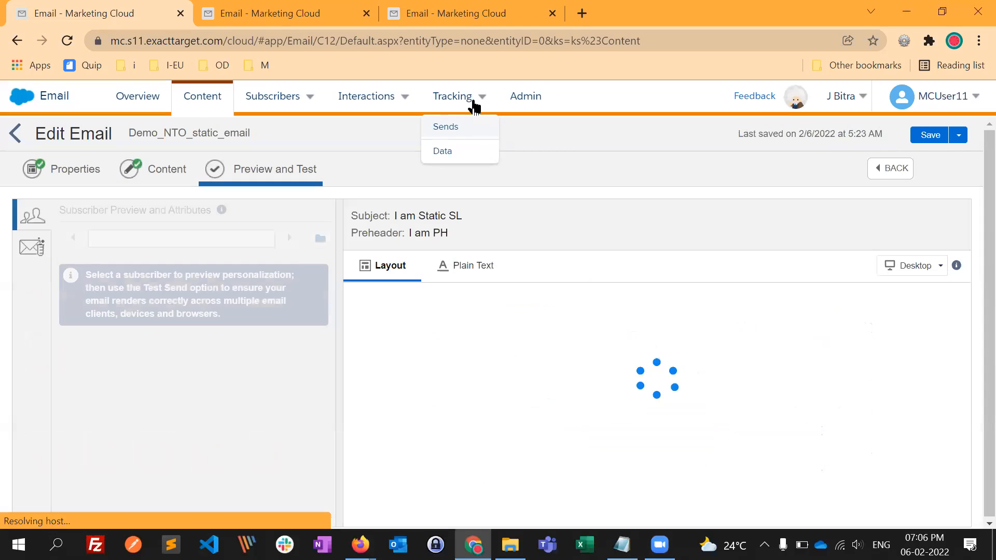
pyautogui.click(212, 98)
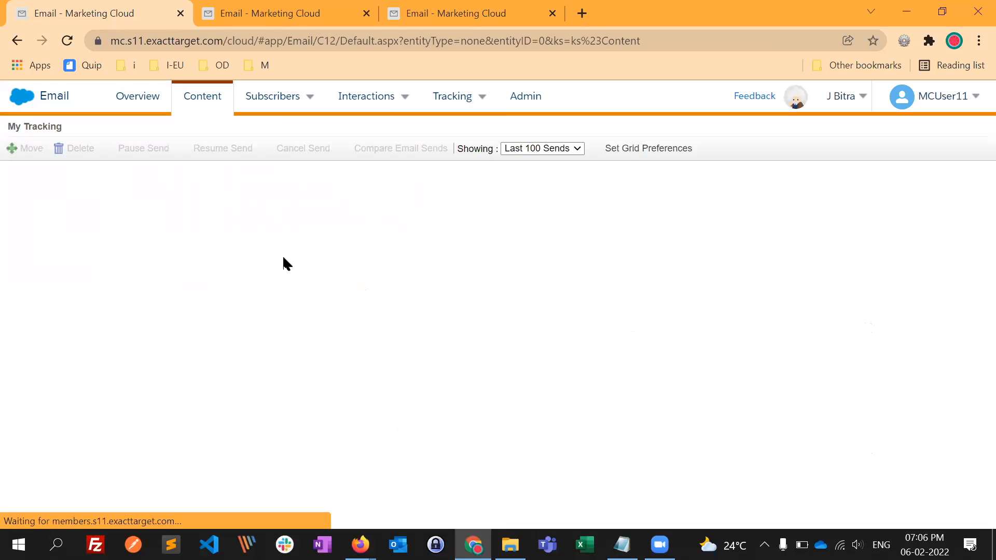
pyautogui.click(154, 101)
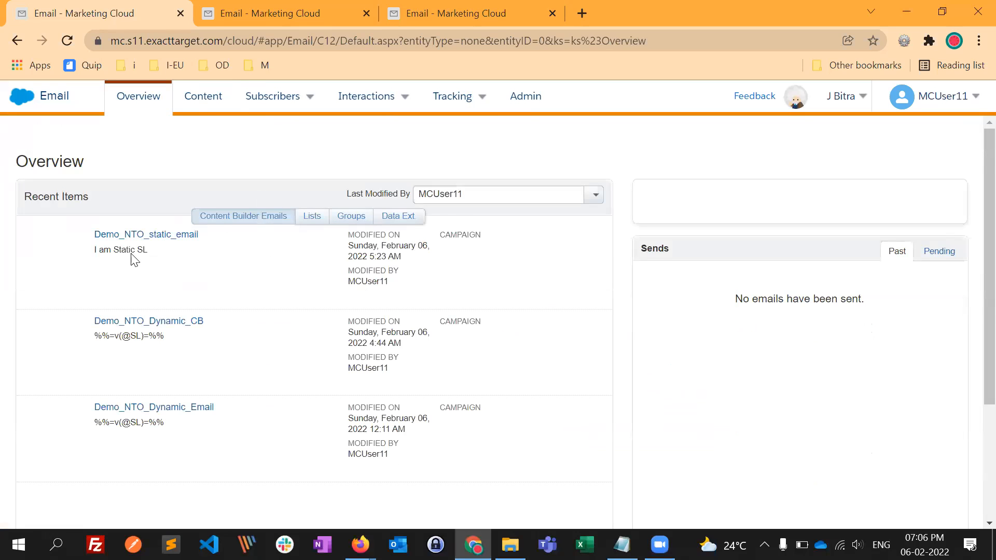
# - Open Demo_NTO_static_email from the recent items and preview it for a subscriber
pyautogui.click(163, 238)
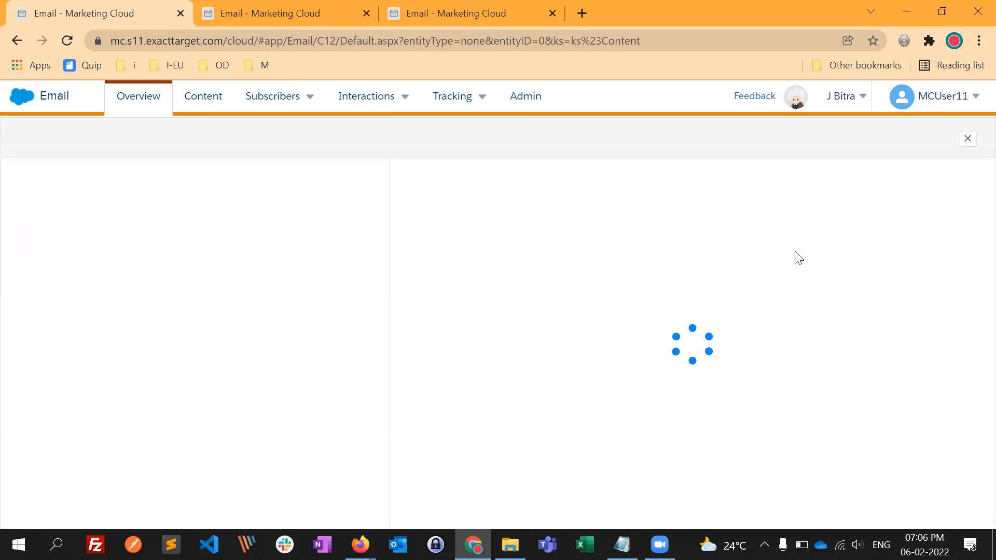
pyautogui.click(942, 140)
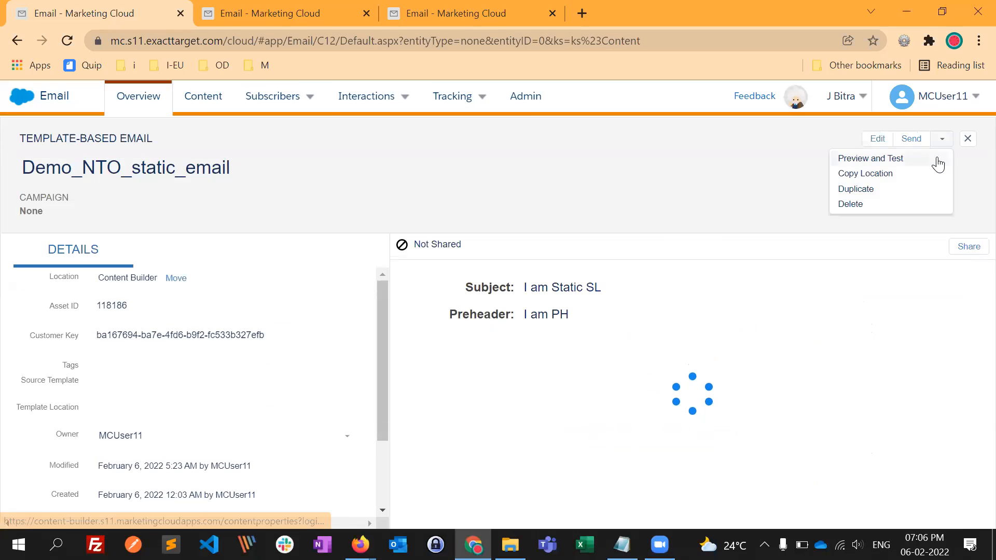
pyautogui.click(933, 158)
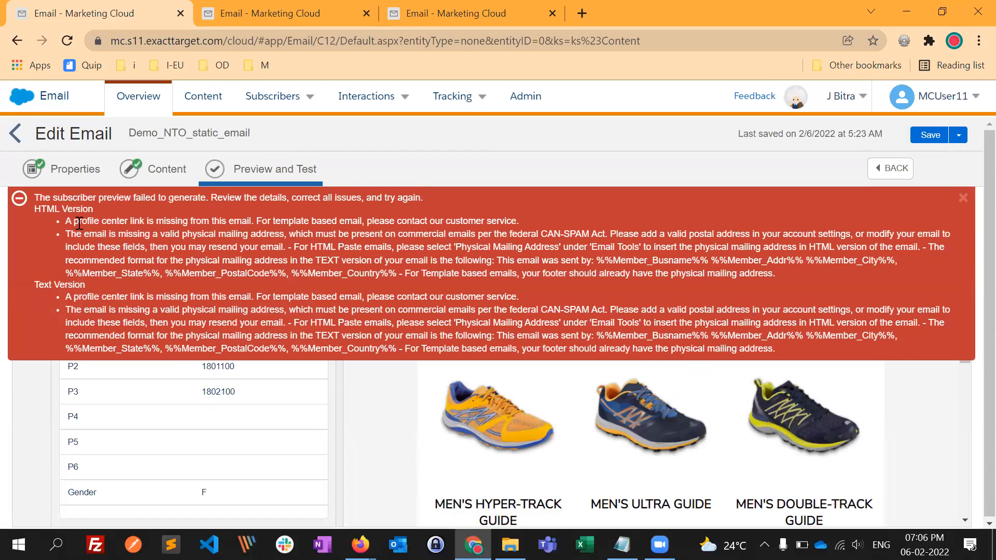
# - Highlight the profile center link and physical mailing address errors, dismiss the error message, and check the preview's footer
pyautogui.moveTo(172, 224); pyautogui.dragTo(243, 224)
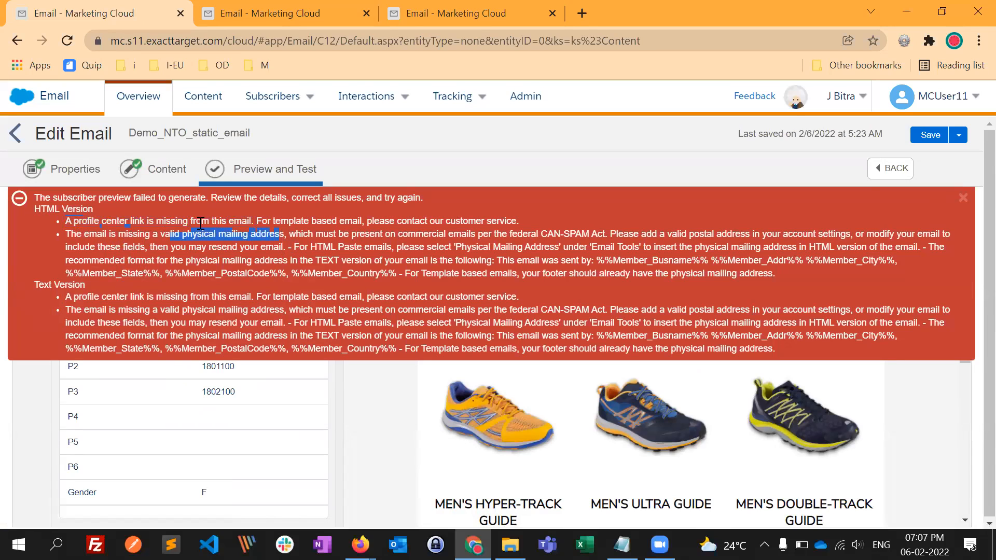
pyautogui.click(242, 235)
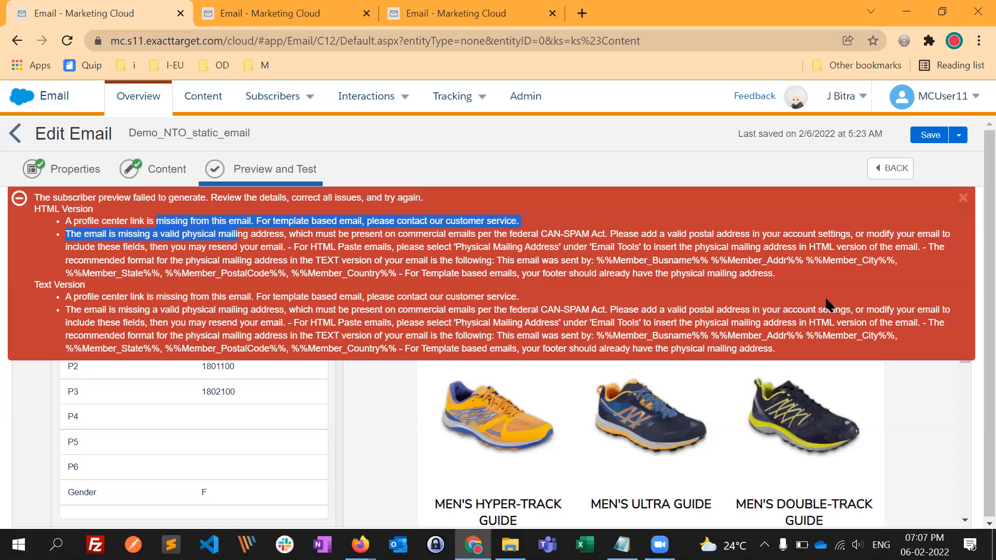
pyautogui.click(964, 199)
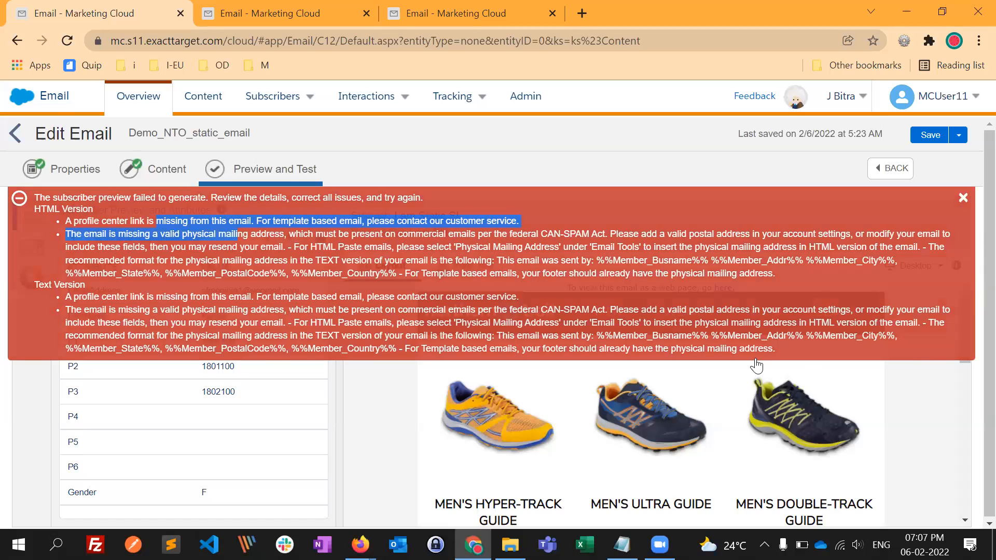
pyautogui.scroll(-10, 400, 422)
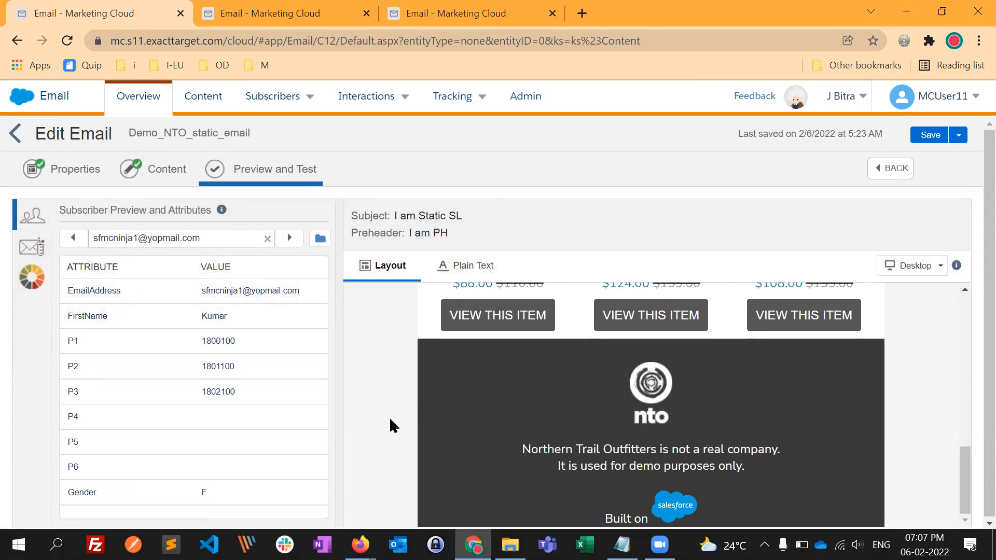
# - Return to the email's content and delete the empty HTML block below the NTO footer
pyautogui.click(166, 173)
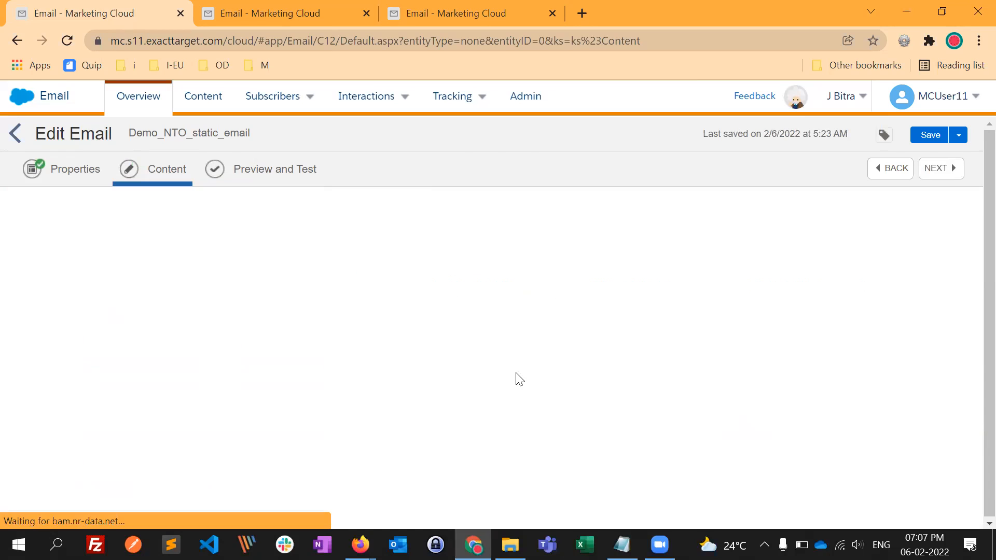
pyautogui.scroll(-3, 387, 459)
pyautogui.scroll(-10, 391, 465)
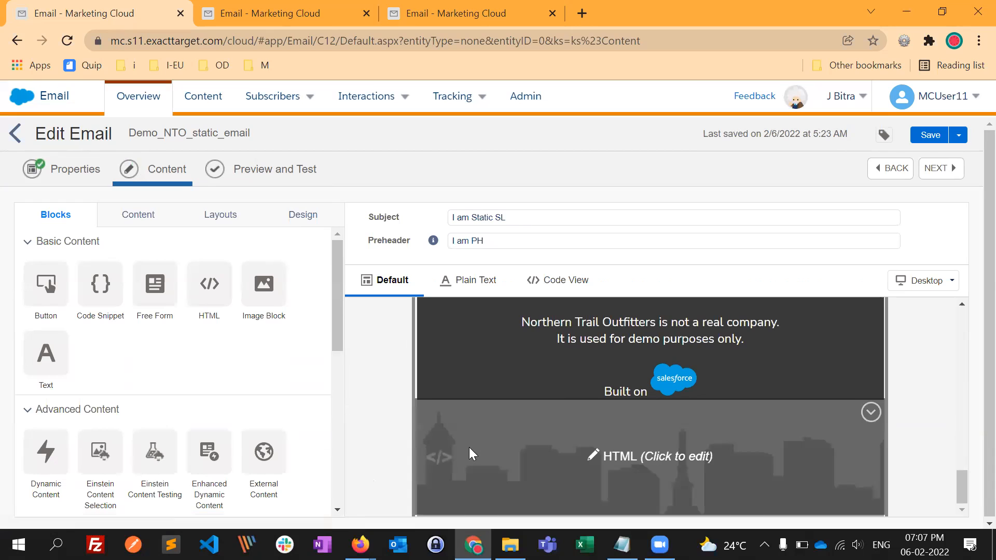
pyautogui.click(871, 413)
pyautogui.click(836, 446)
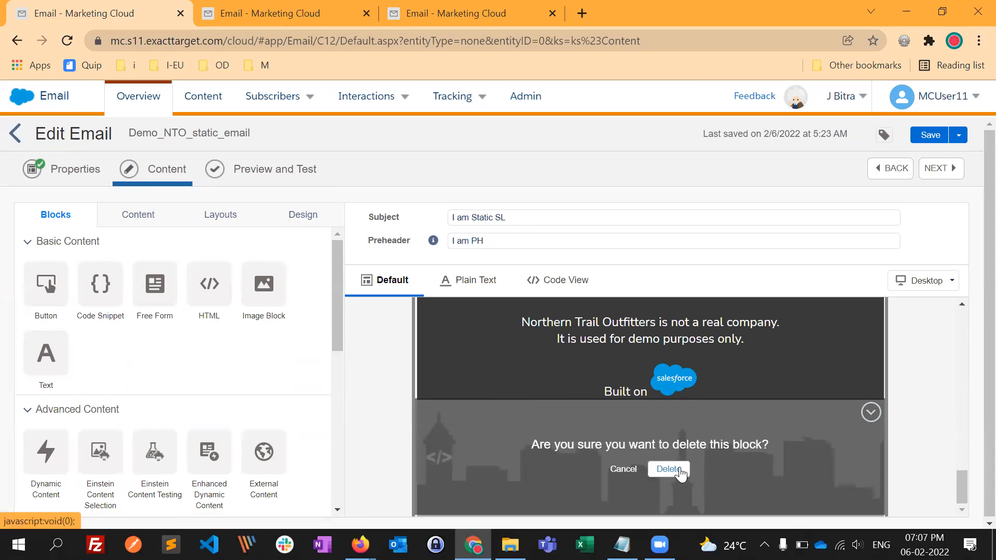
pyautogui.click(667, 471)
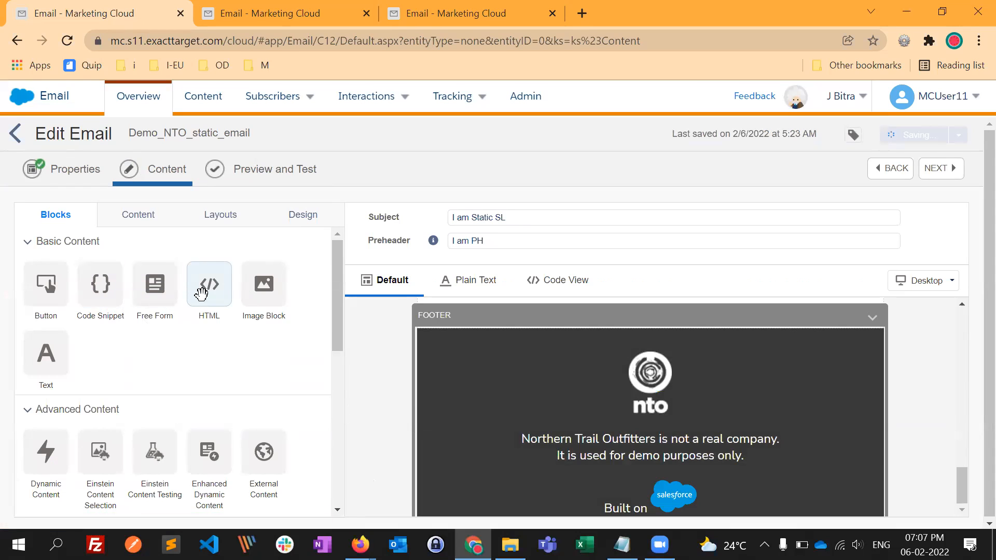
# - Add a Code Snippet block below the footer and insert the Profile Center and Physical Mailing Address system snippets
pyautogui.moveTo(102, 288); pyautogui.dragTo(426, 497)
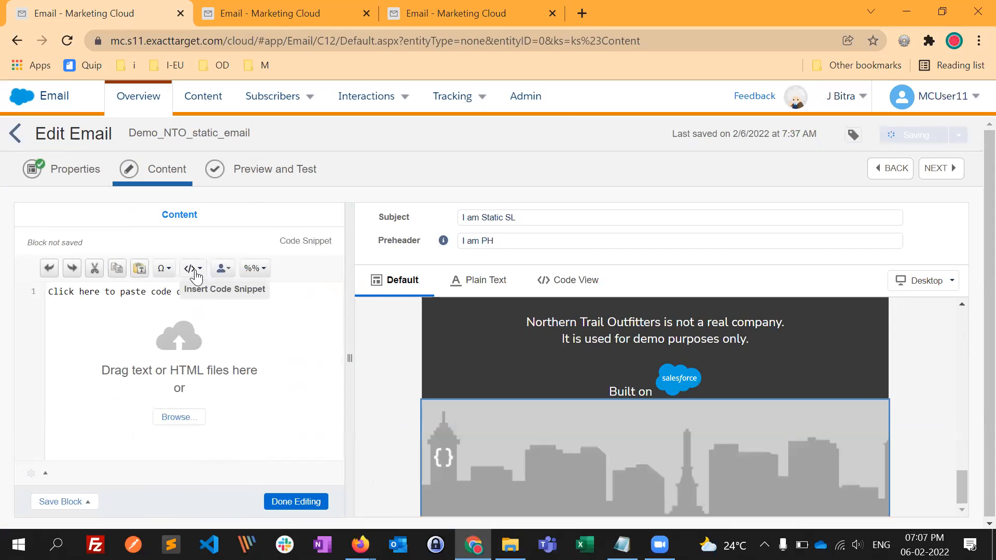
pyautogui.click(195, 269)
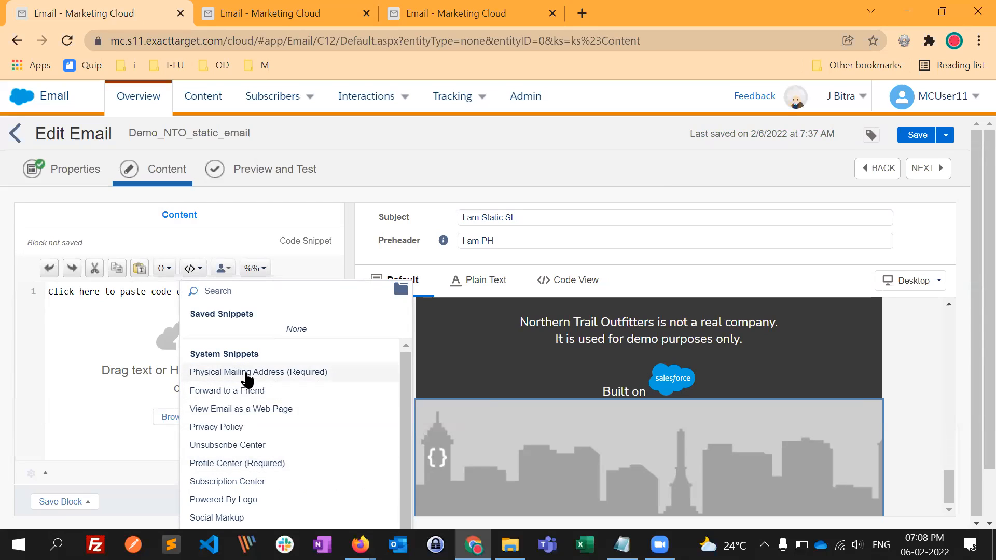
pyautogui.click(216, 463)
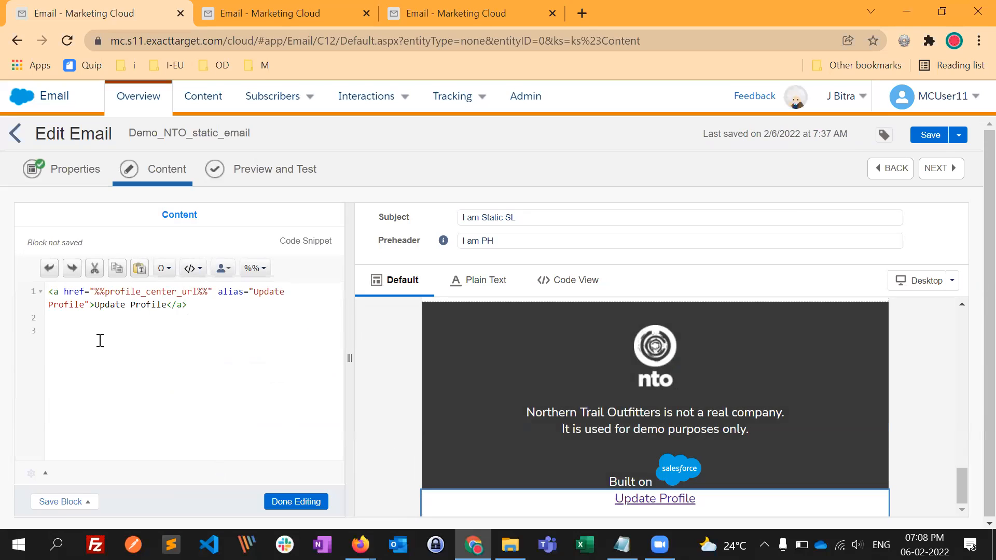
pyautogui.click(197, 268)
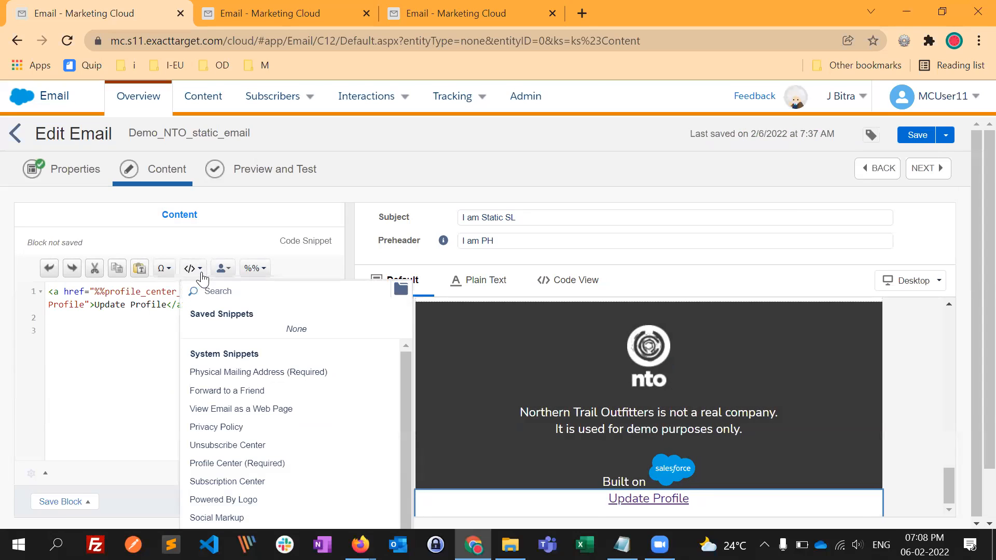
pyautogui.click(239, 374)
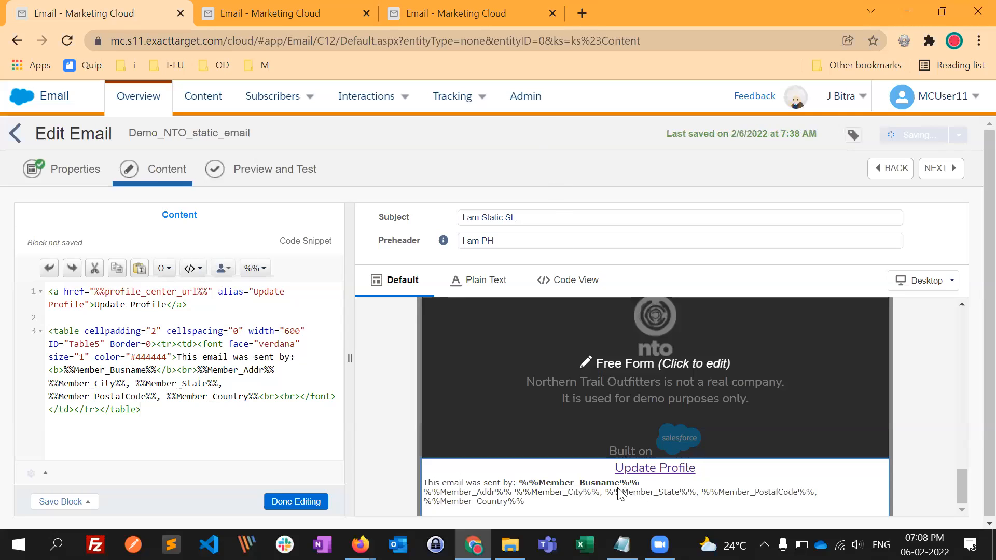
# - Finish editing the code snippet block and check the email's footer in the subscriber preview
pyautogui.click(306, 501)
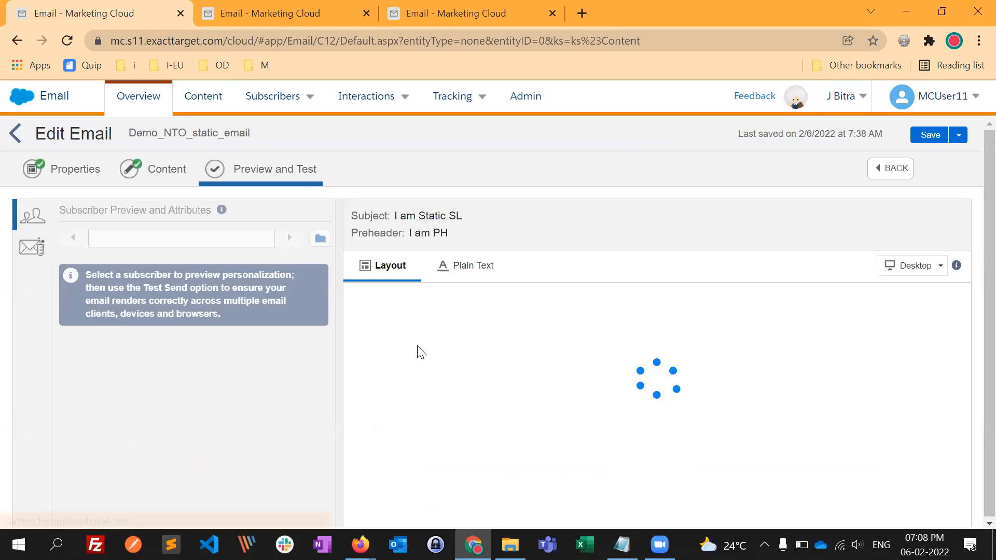
pyautogui.scroll(-4, 402, 420)
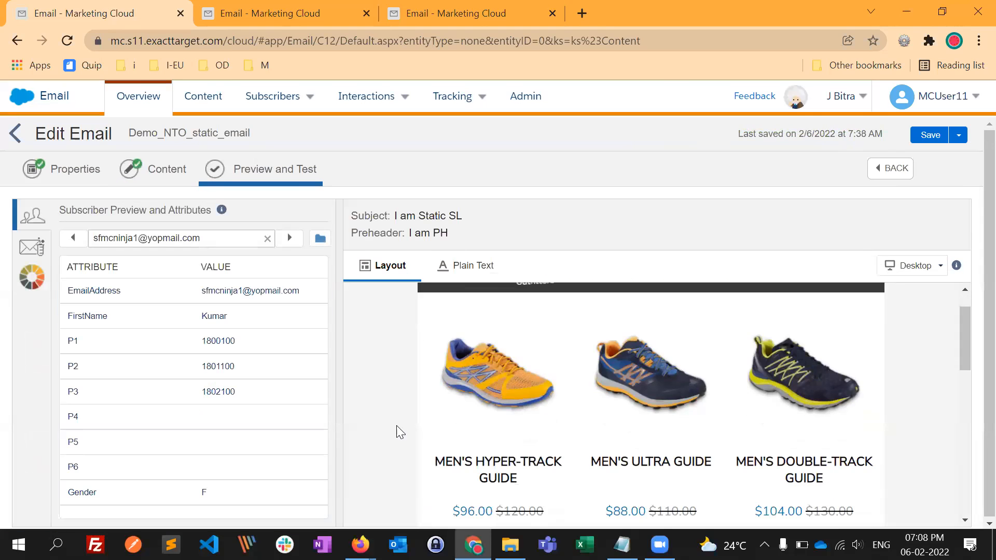
pyautogui.scroll(-10, 605, 491)
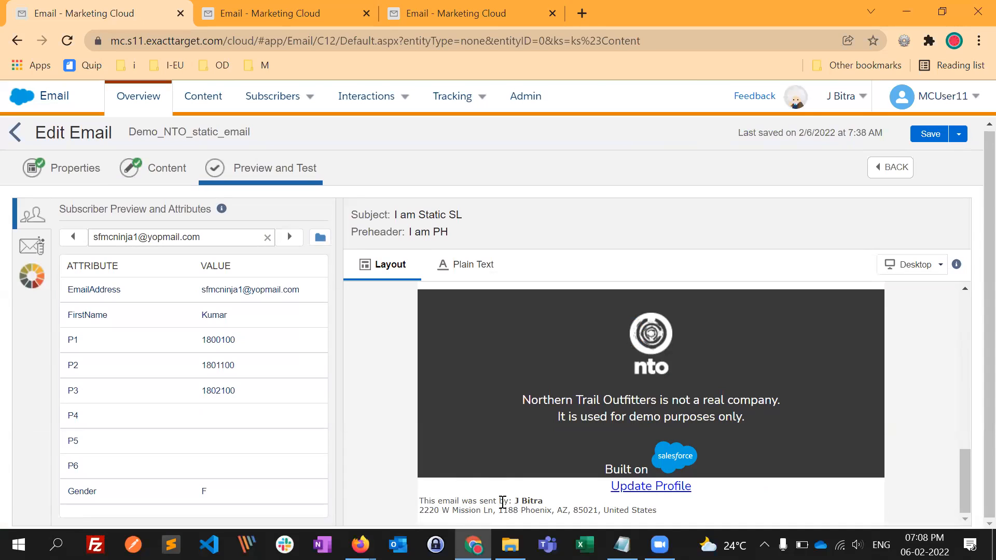
# - Reopen the code snippet block below the footer in the email's content and clear all its code
pyautogui.click(166, 167)
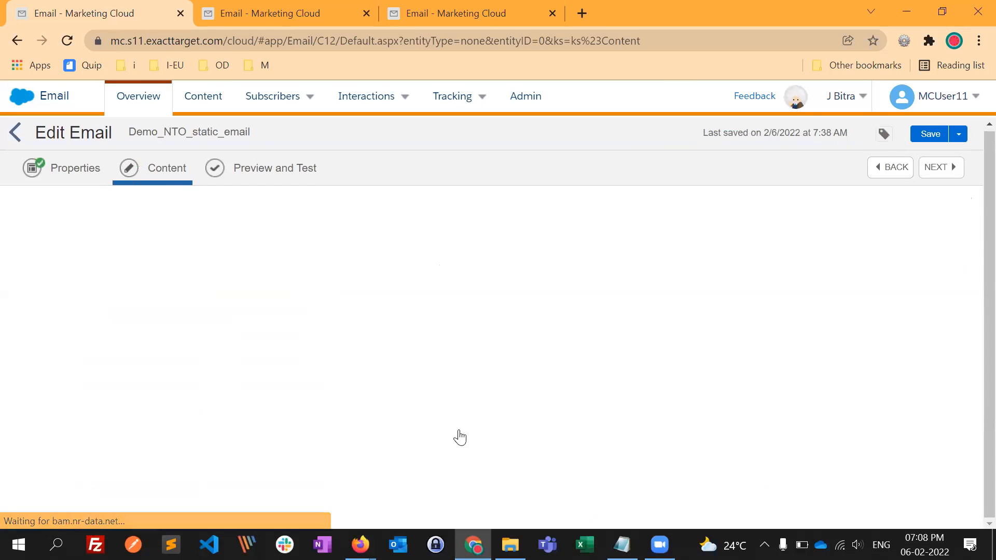
pyautogui.scroll(-10, 395, 505)
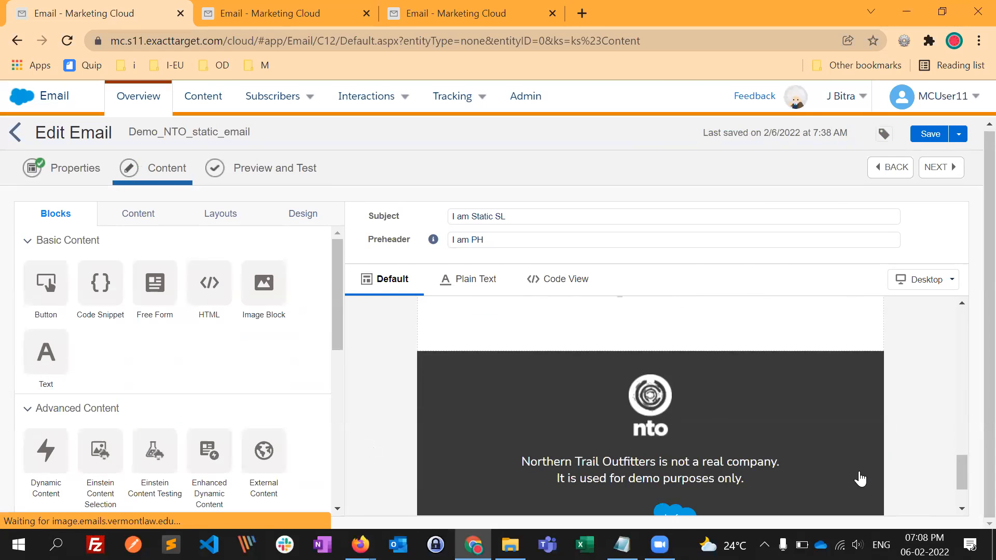
pyautogui.scroll(-2, 860, 478)
pyautogui.click(721, 479)
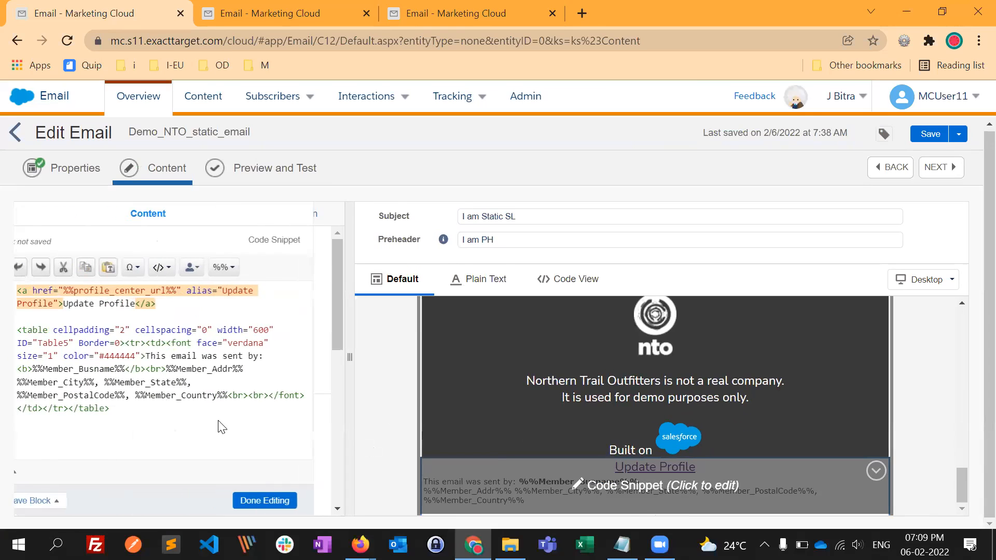
pyautogui.click(50, 294)
pyautogui.hotkey('ctrl', 'a')
pyautogui.press('BackSpace')
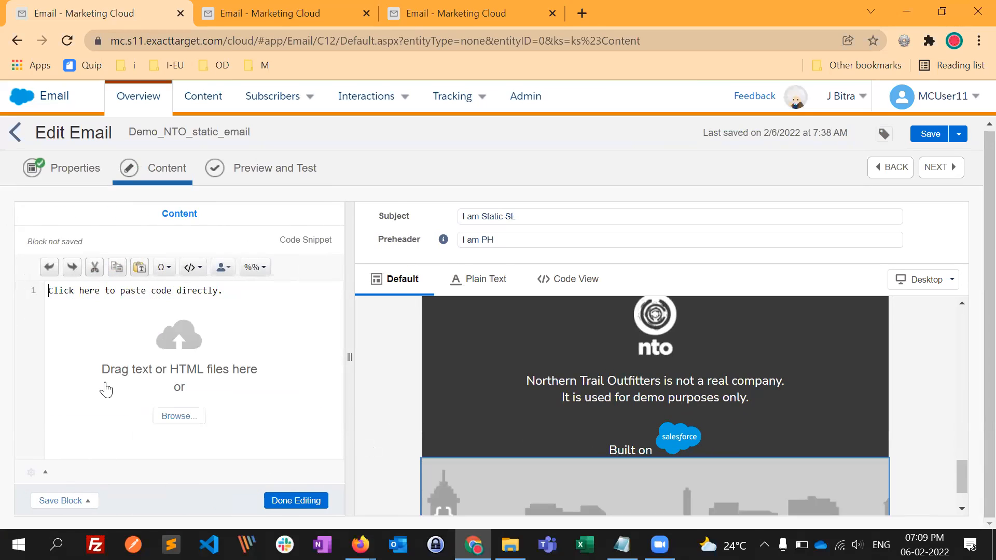
# - Enter <custom type="footer"></custom> in the empty code snippet block, save it and finish editing
pyautogui.write('<custom')
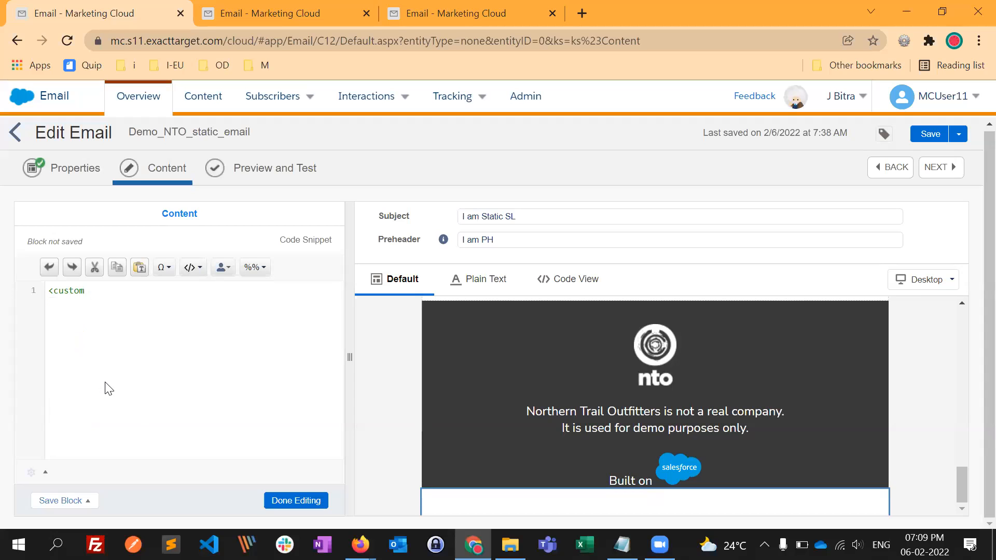
pyautogui.write('type="footer"></custom>')
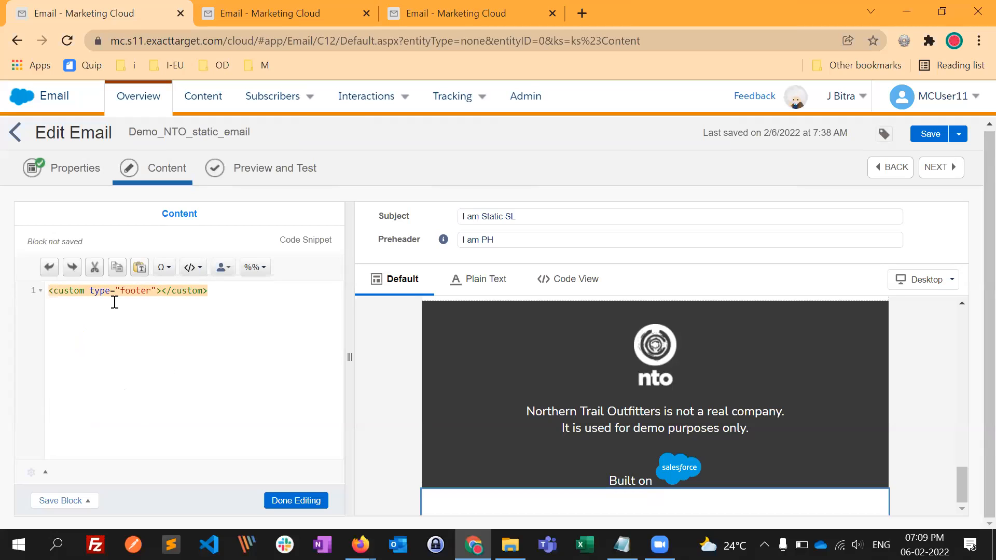
pyautogui.hotkey('ctrl', 's')
pyautogui.click(313, 502)
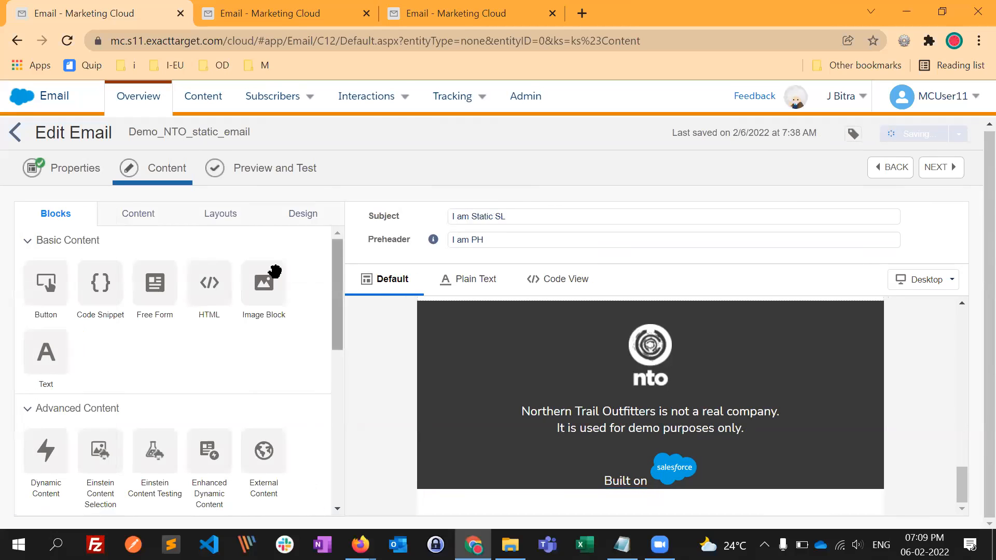
# - Preview the email again and highlight the recipient, sender and physical mailing address lines in its footer
pyautogui.click(293, 178)
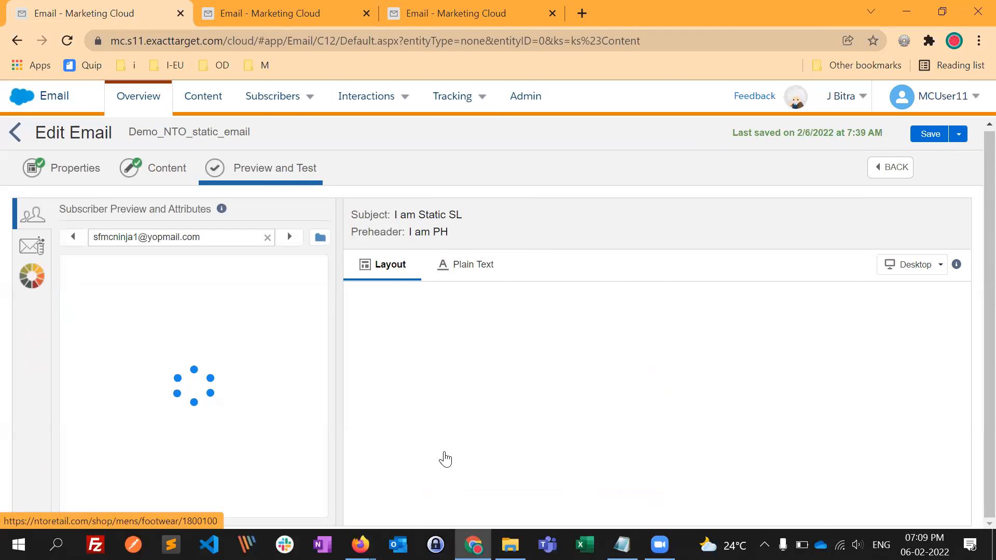
pyautogui.scroll(-2, 451, 446)
pyautogui.scroll(-10, 452, 441)
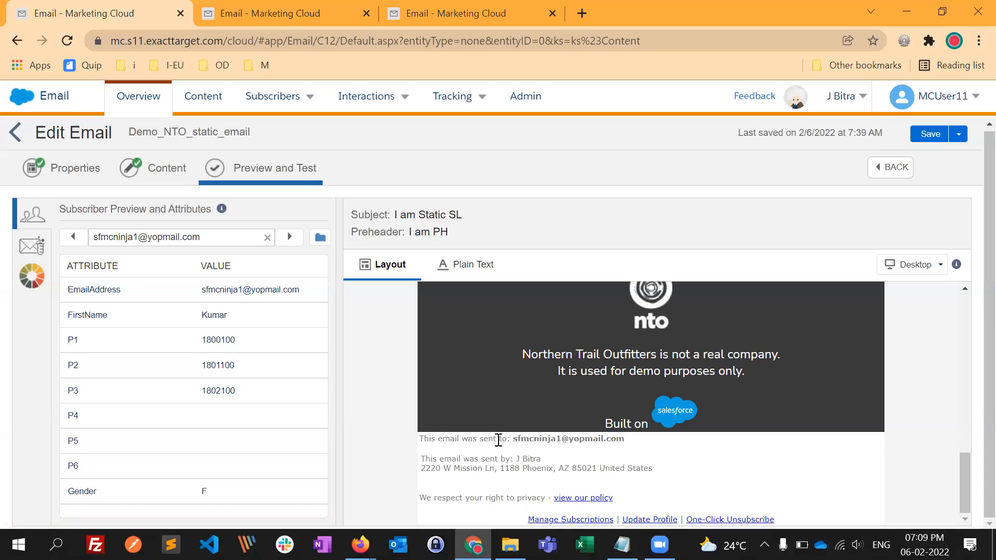
pyautogui.moveTo(449, 438); pyautogui.dragTo(487, 460)
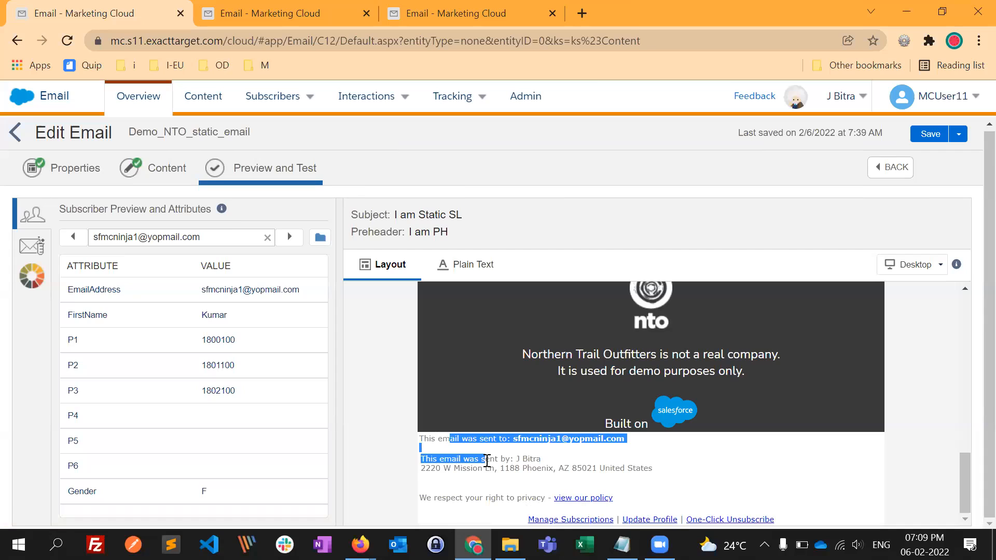
pyautogui.moveTo(546, 469); pyautogui.dragTo(436, 442)
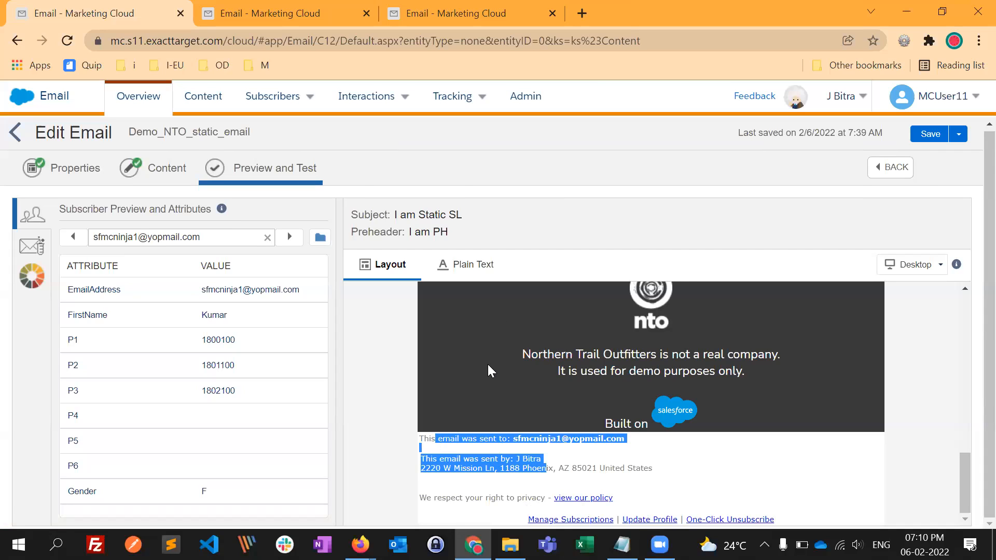
pyautogui.click(583, 466)
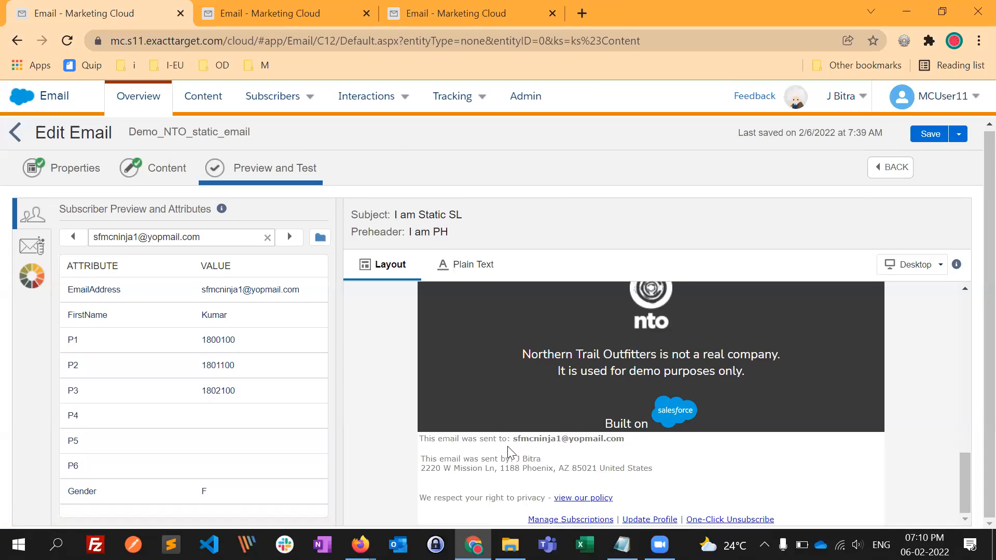
pyautogui.moveTo(450, 439); pyautogui.dragTo(496, 460)
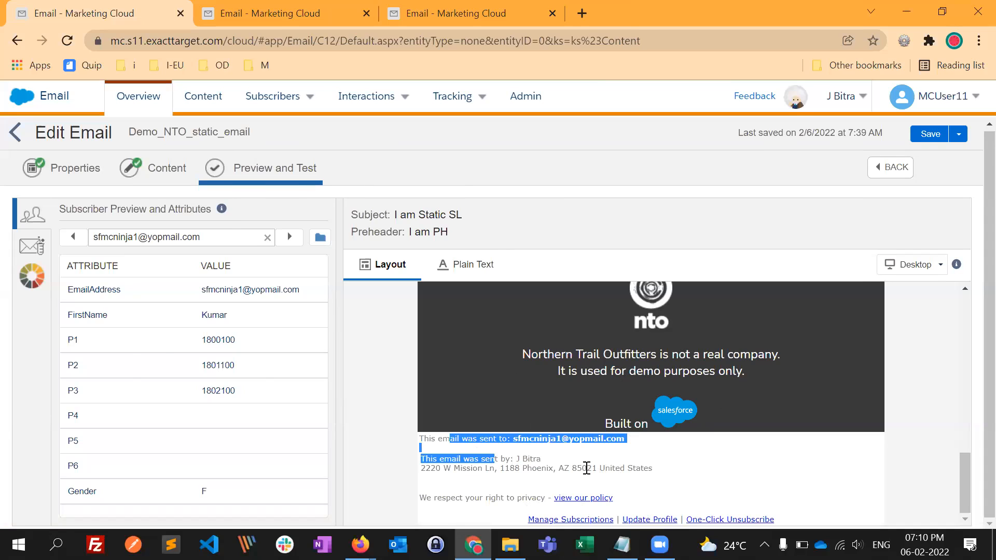
pyautogui.moveTo(634, 468); pyautogui.dragTo(592, 469)
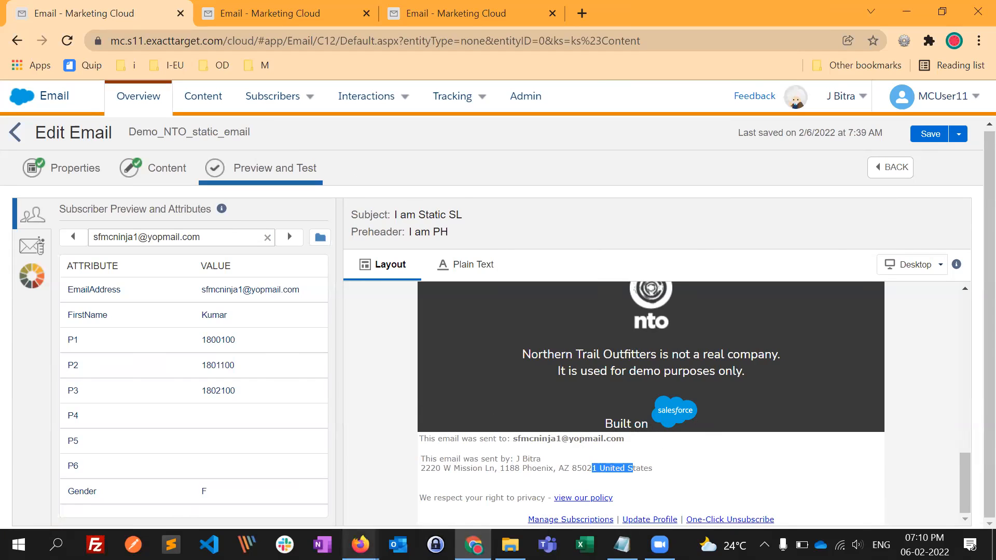
# - Switch to the CAN-SPAM window in Firefox and look over the training README and the responsive email page
pyautogui.moveTo(360, 545)
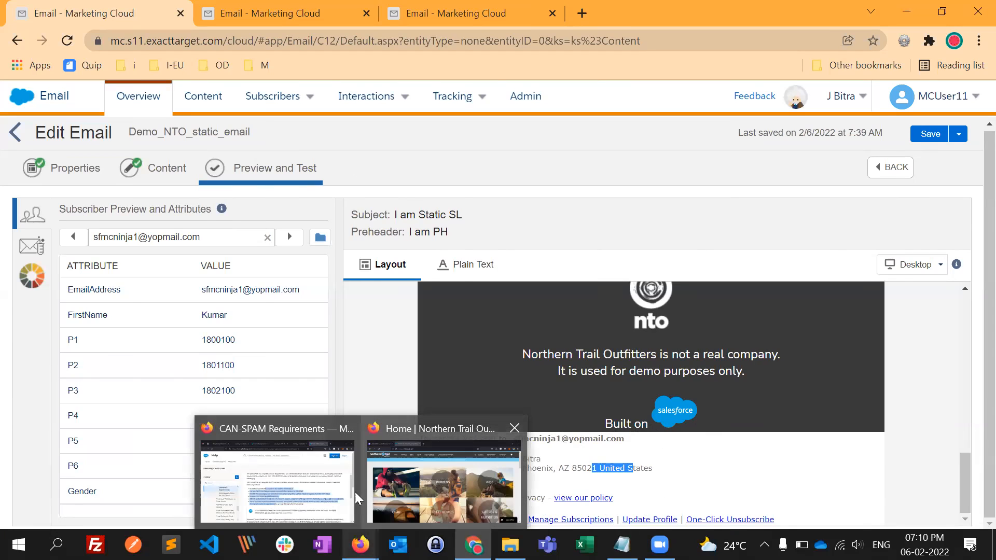
pyautogui.click(324, 480)
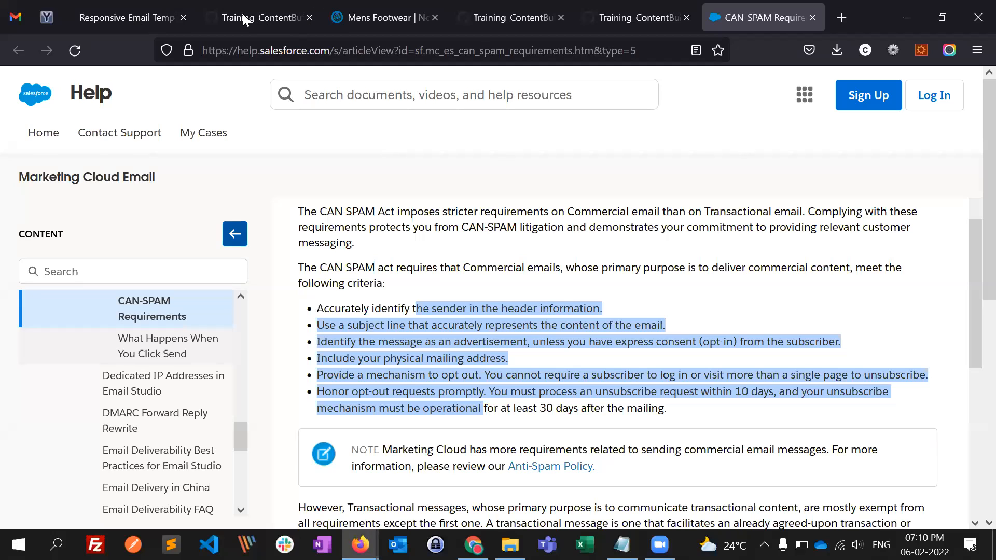
pyautogui.click(259, 17)
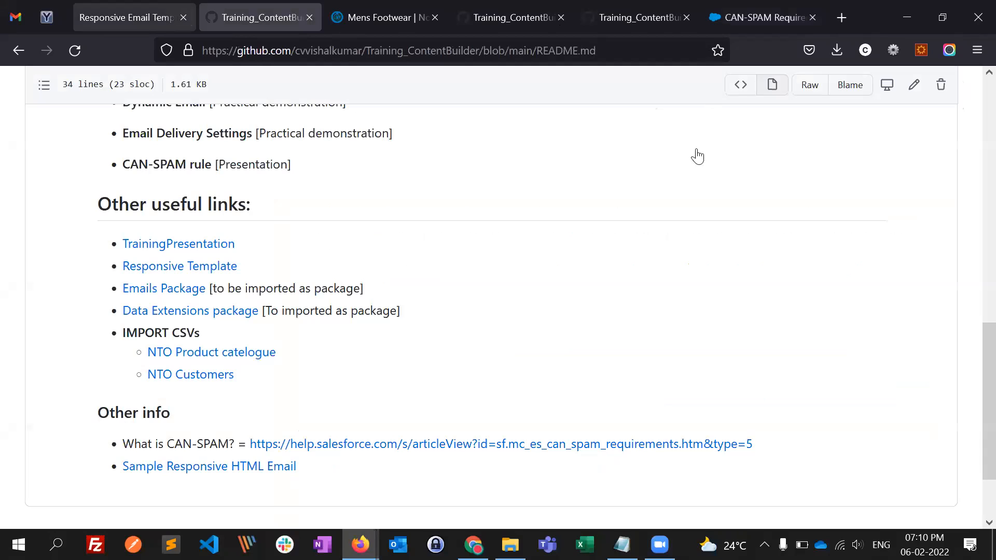
pyautogui.hotkey('ctrl', 'shift', 'Tab')
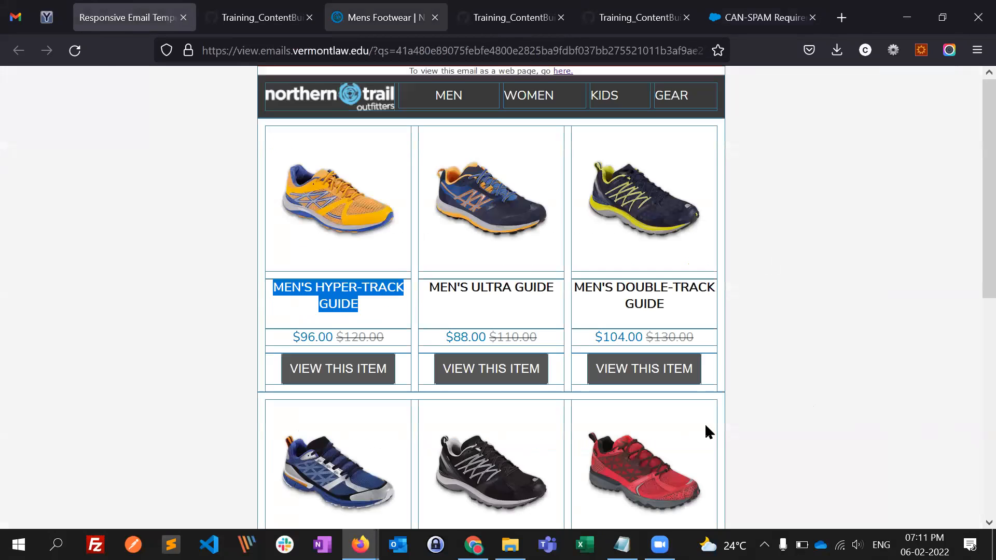
# - Switch to the Quip Content Builder training presentation, show it full screen and advance to the Agenda slide
pyautogui.hotkey('alt', 'Tab')
pyautogui.press('Tab')
pyautogui.press('Tab')
pyautogui.press('Tab')
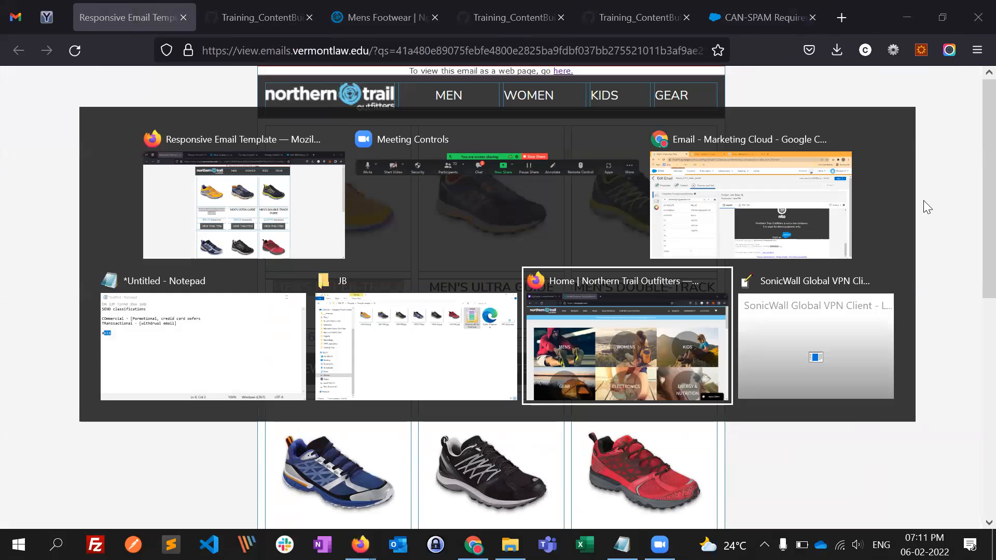
pyautogui.hotkey('ctrl', 'shift', 'Tab')
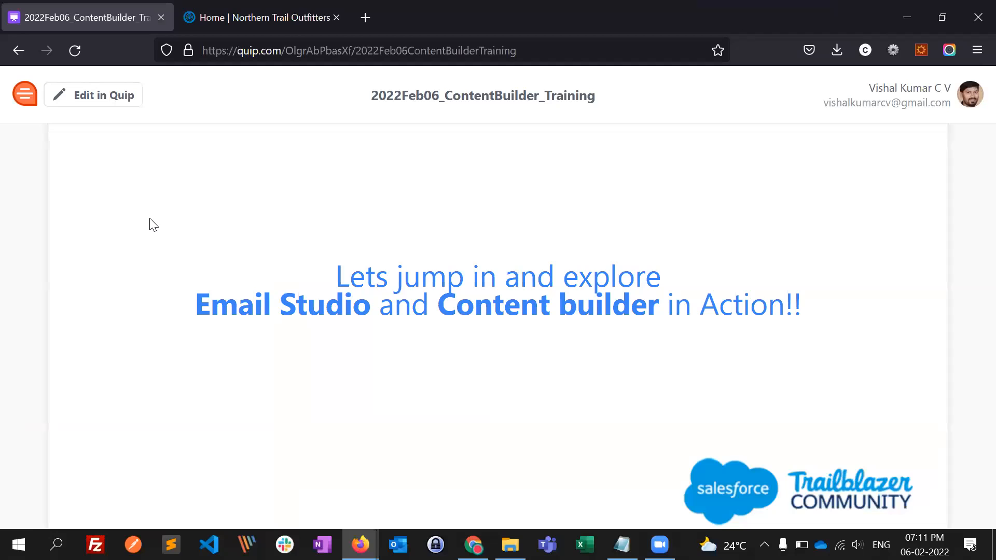
pyautogui.hotkey('alt', 'Right')
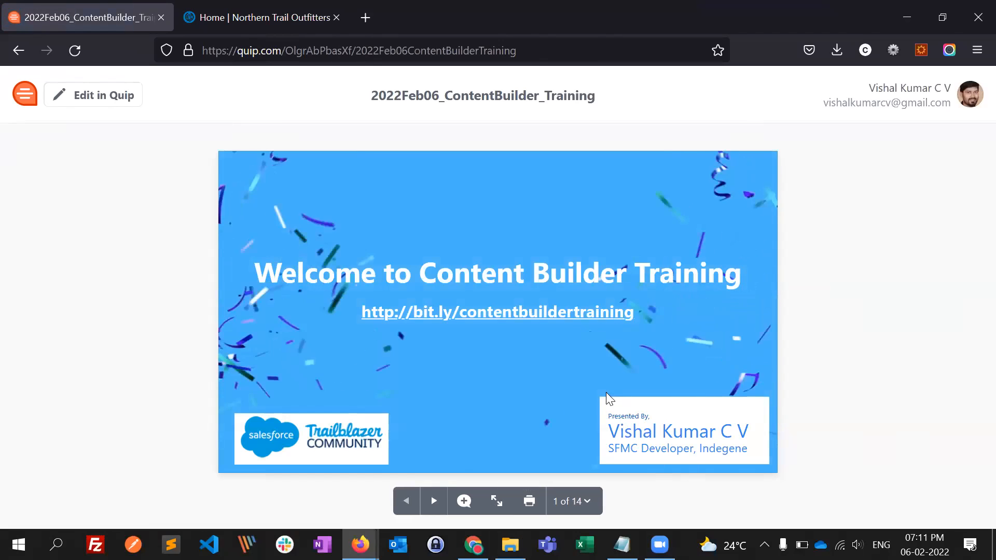
pyautogui.press('f')
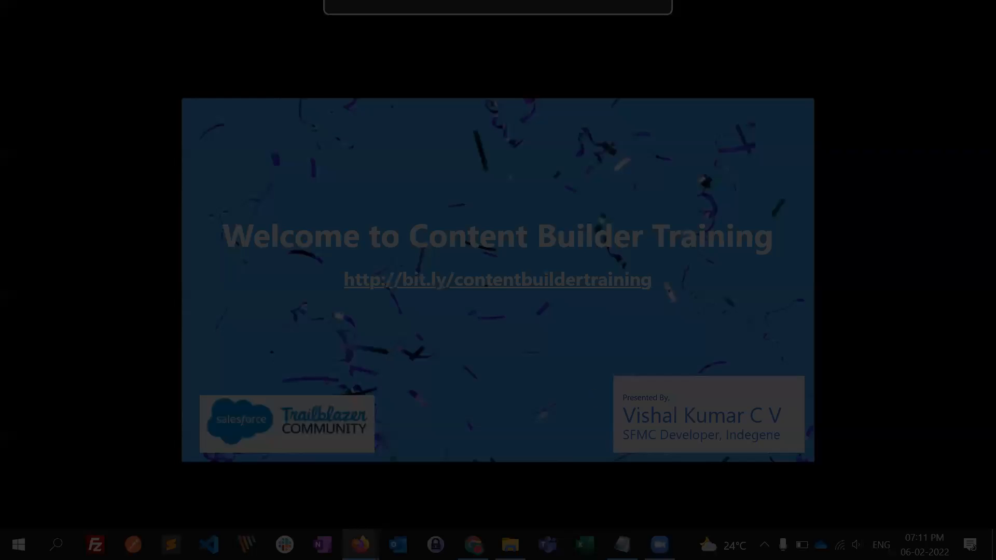
pyautogui.press('Right')
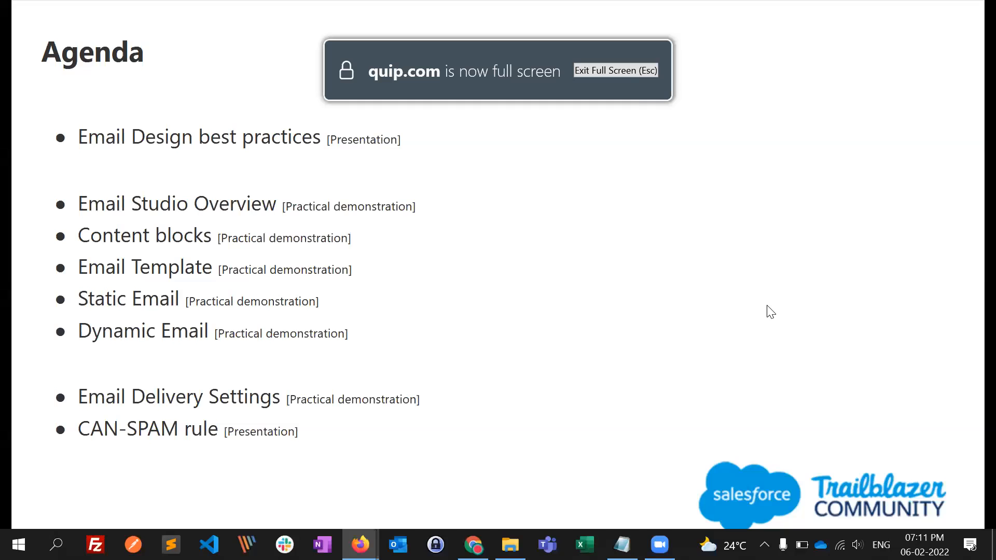
# - Advance the presentation to the CAN-SPAM settings slides, review the Email Optional Features checks and leave full screen
pyautogui.press('Right')
pyautogui.press('Right')
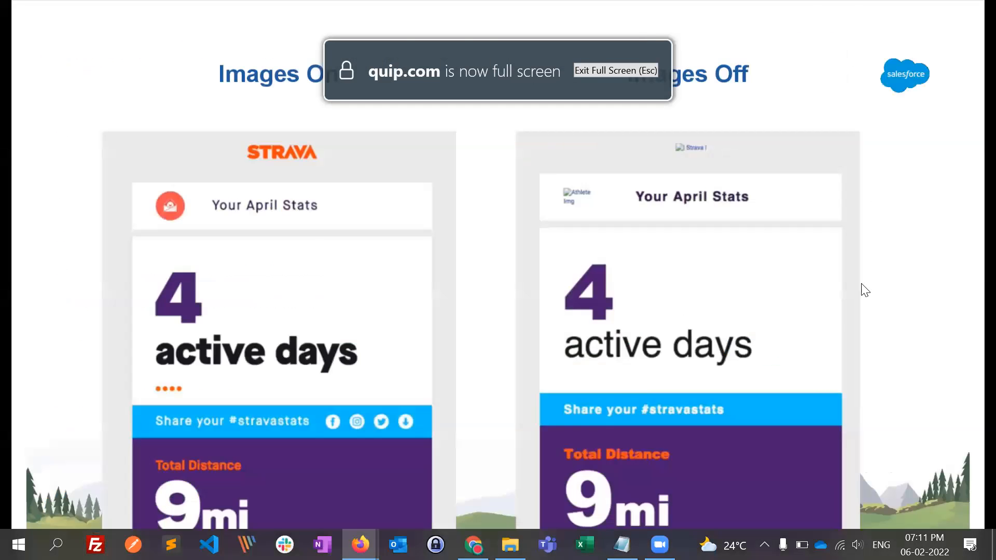
pyautogui.press('Right')
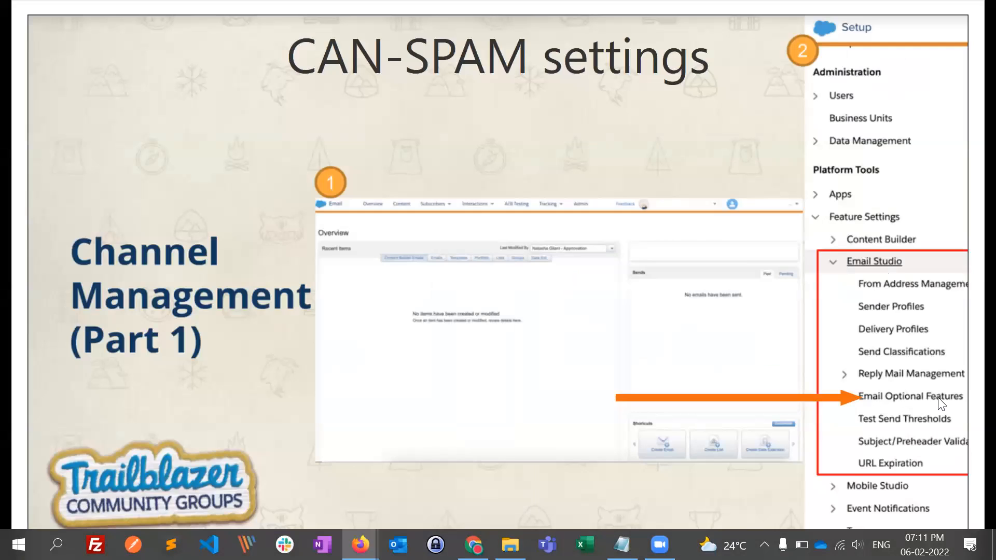
pyautogui.press('Right')
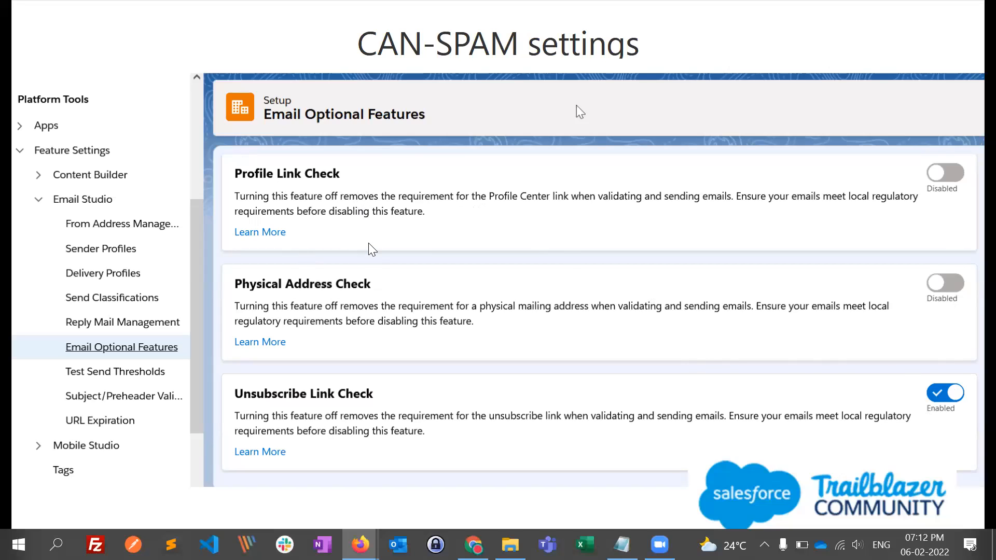
pyautogui.press('Escape')
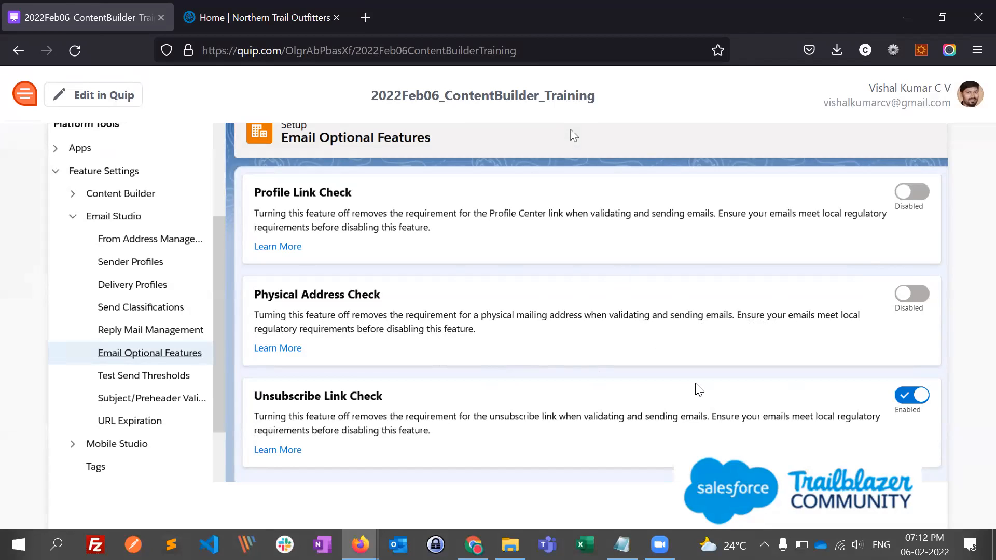
# - Switch to the Marketing Cloud window in Chrome and look over the footer of the email preview
pyautogui.hotkey('alt', 'Tab')
pyautogui.hotkey('alt', 'Tab')
pyautogui.hotkey('alt', 'Tab')
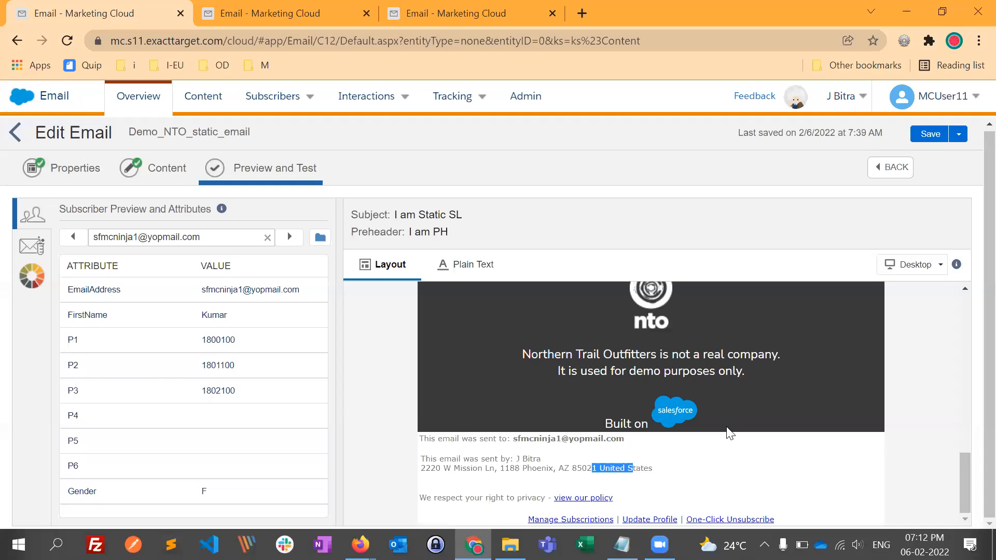
pyautogui.click(921, 372)
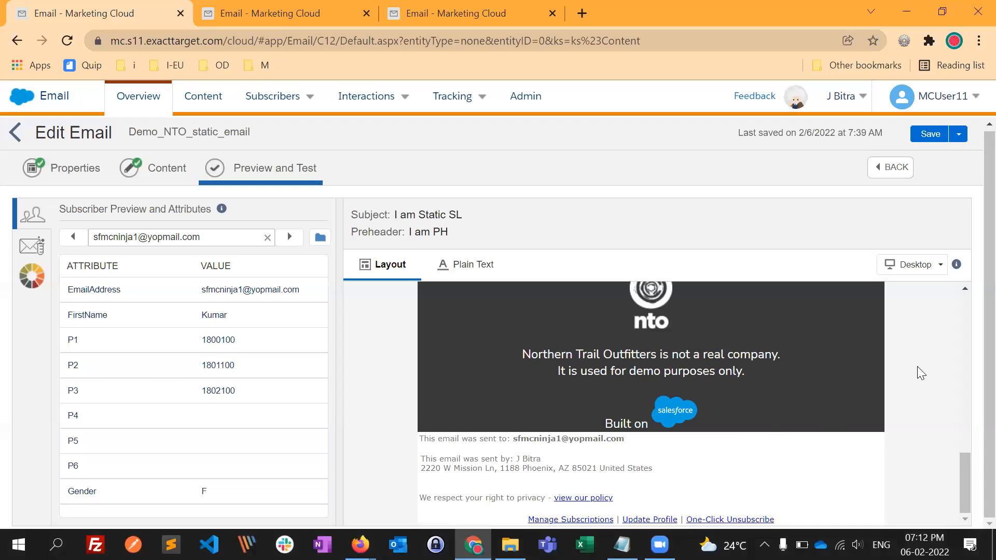
pyautogui.scroll(2, 616, 460)
pyautogui.scroll(-2, 617, 460)
pyautogui.scroll(2, 617, 460)
pyautogui.scroll(-2, 617, 463)
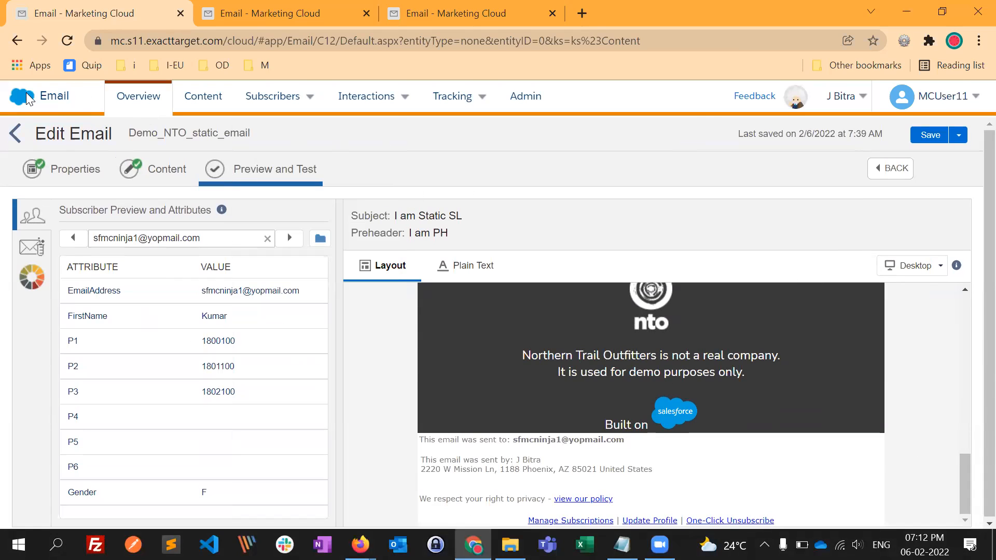
# - Leave the Demo_NTO_static_email editor and return to the content list
pyautogui.moveTo(19, 113)
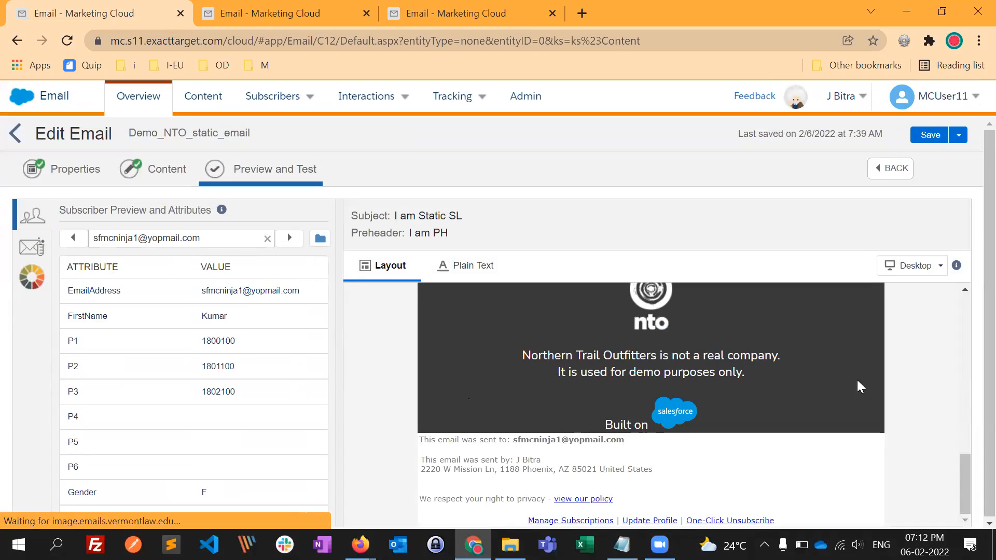
pyautogui.click(14, 137)
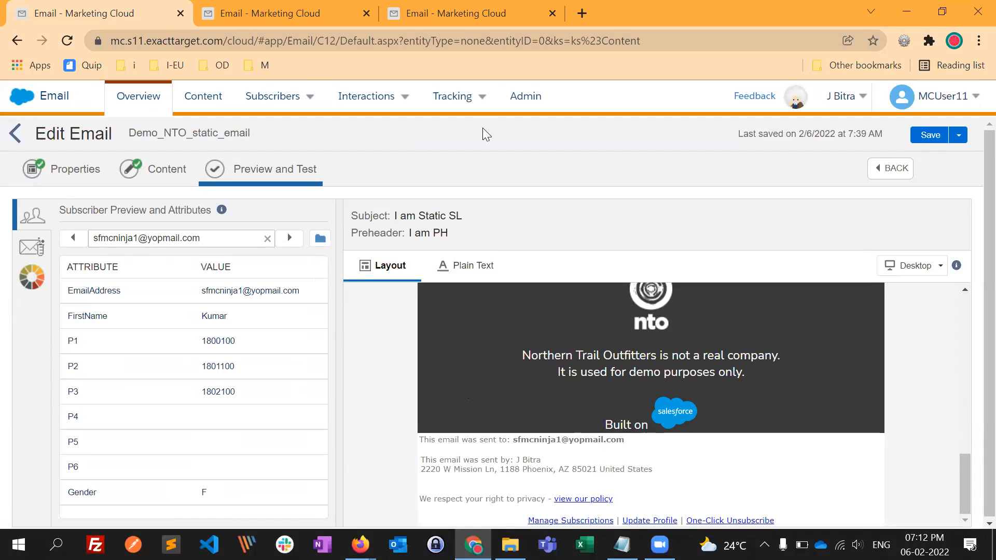
pyautogui.click(14, 135)
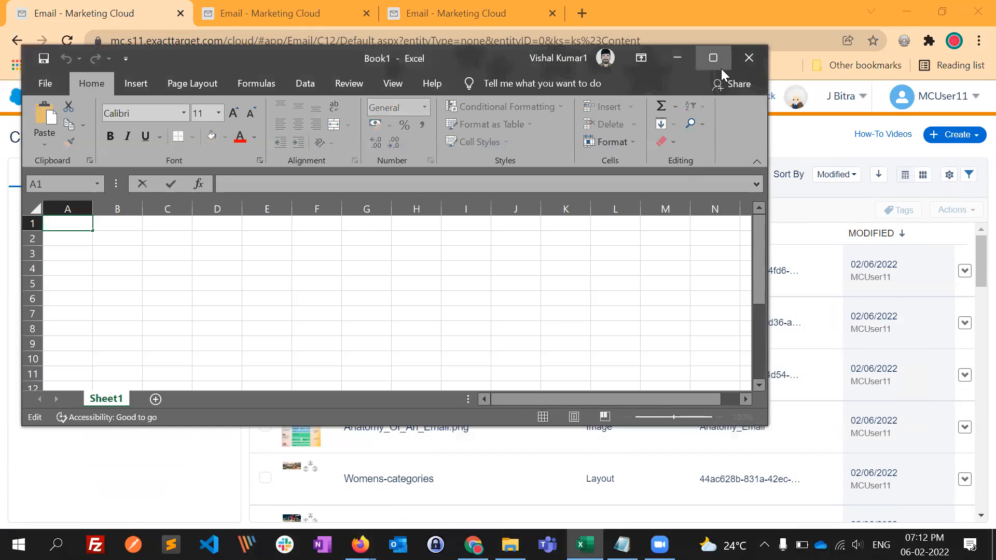
# - Maximize the blank Excel workbook, hide the sheet's gridlines and select cell C4
pyautogui.click(714, 58)
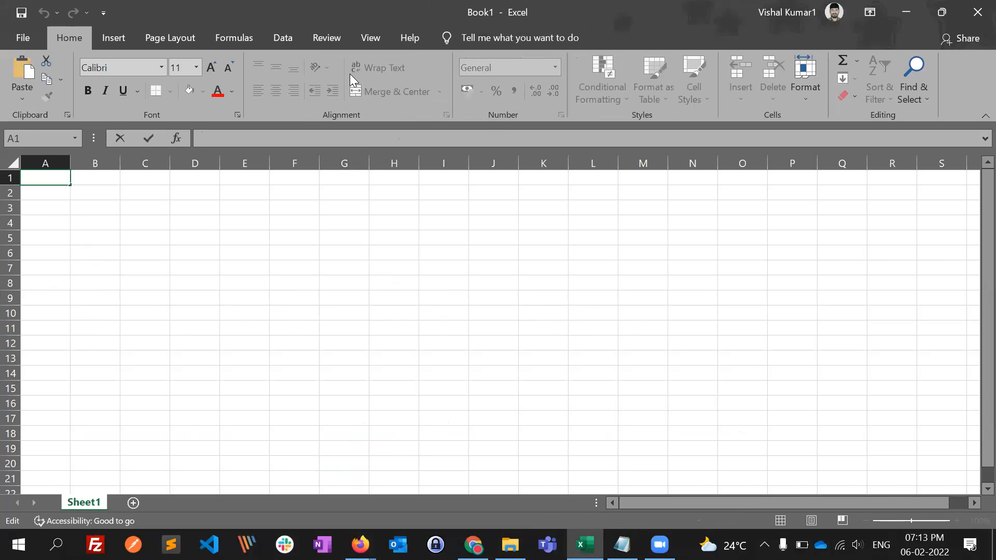
pyautogui.click(371, 37)
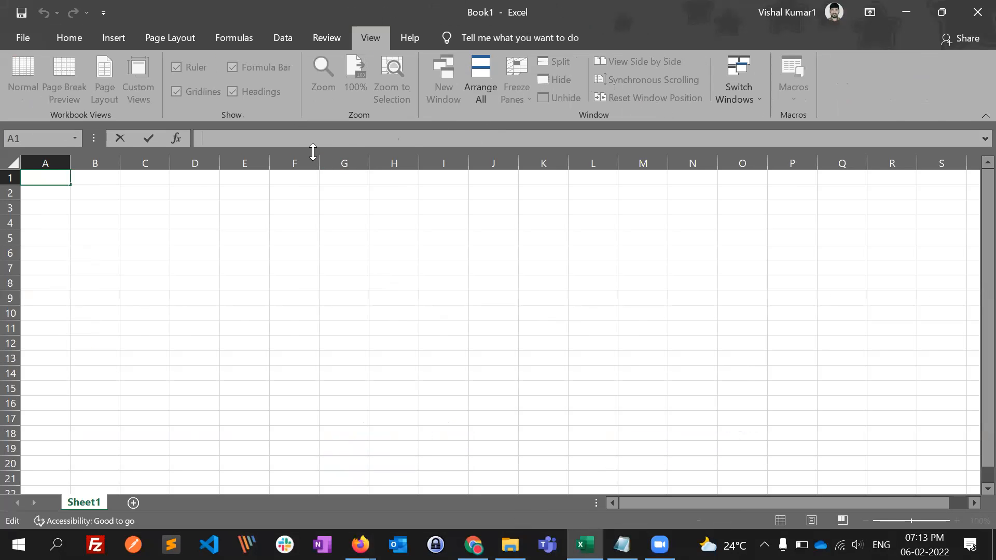
pyautogui.click(164, 220)
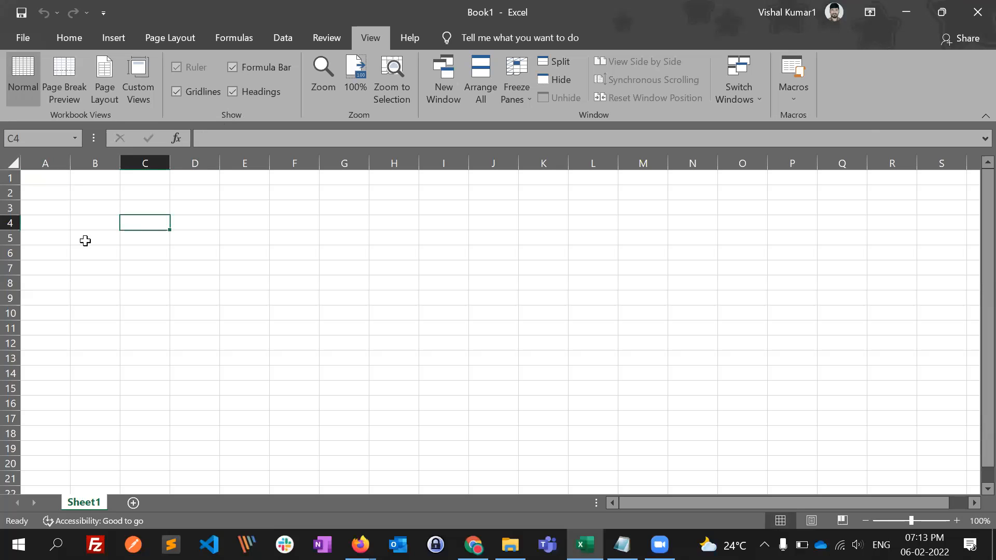
pyautogui.click(185, 91)
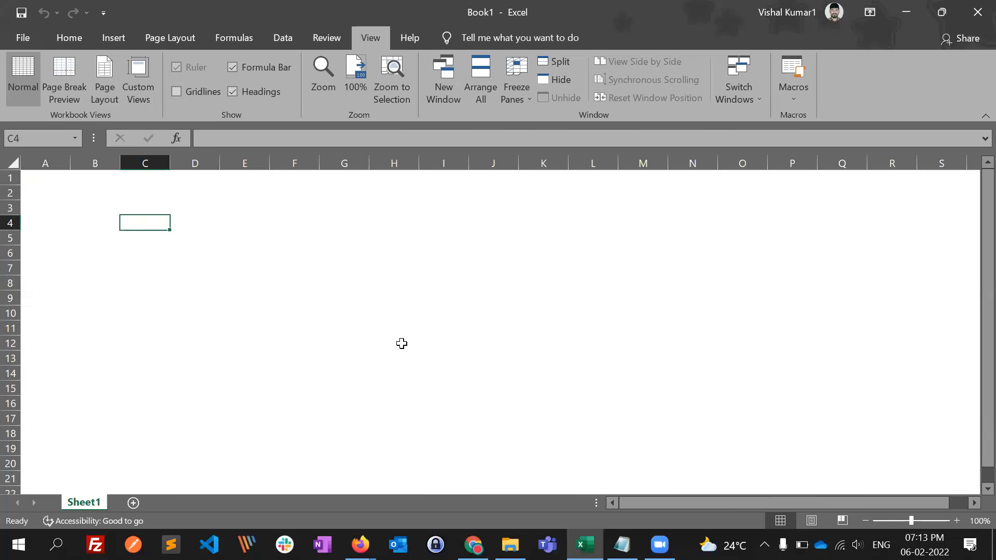
# - Enter the label "Send classification" in cell C4
pyautogui.write('SEN')
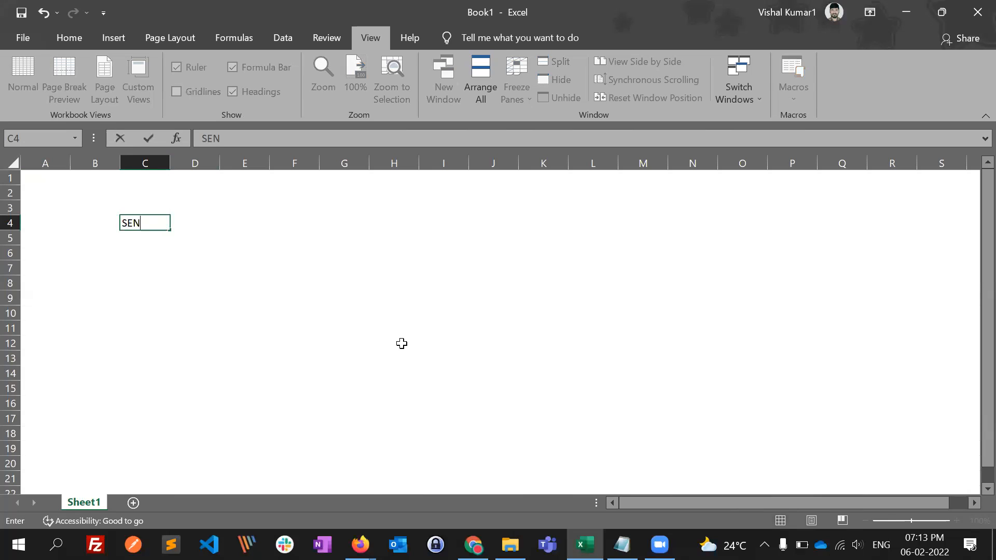
pyautogui.press('BackSpace')
pyautogui.press('BackSpace')
pyautogui.write('end classification')
pyautogui.press('Return')
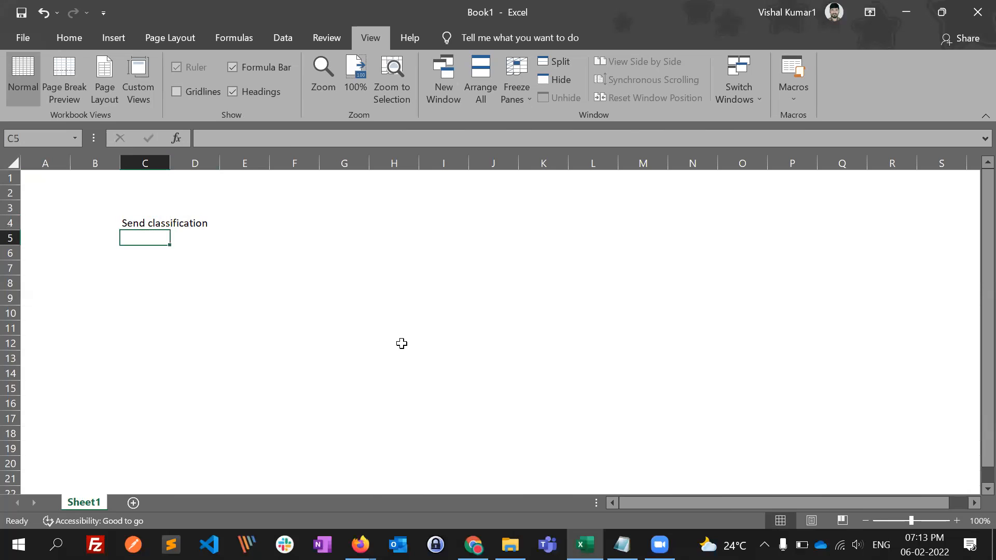
# - Enter "[Comm,Trans]" in cell E4, beside the Send classification label
pyautogui.press('Up')
pyautogui.press('Left')
pyautogui.press('Right')
pyautogui.press('Down')
pyautogui.press('Up')
pyautogui.press('Left')
pyautogui.press('Left')
pyautogui.press('Right')
pyautogui.press('Right')
pyautogui.press('Right')
pyautogui.press('Right')
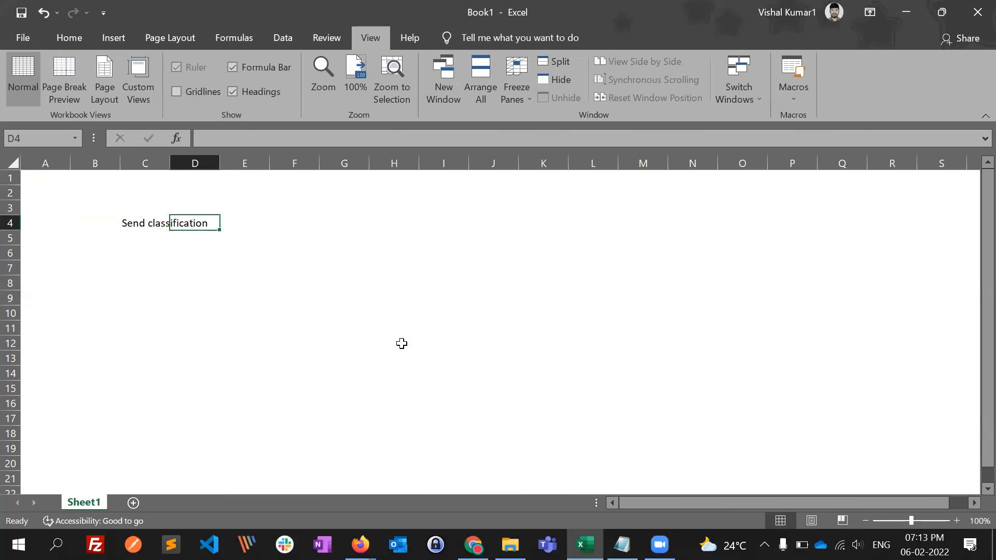
pyautogui.write('[Co')
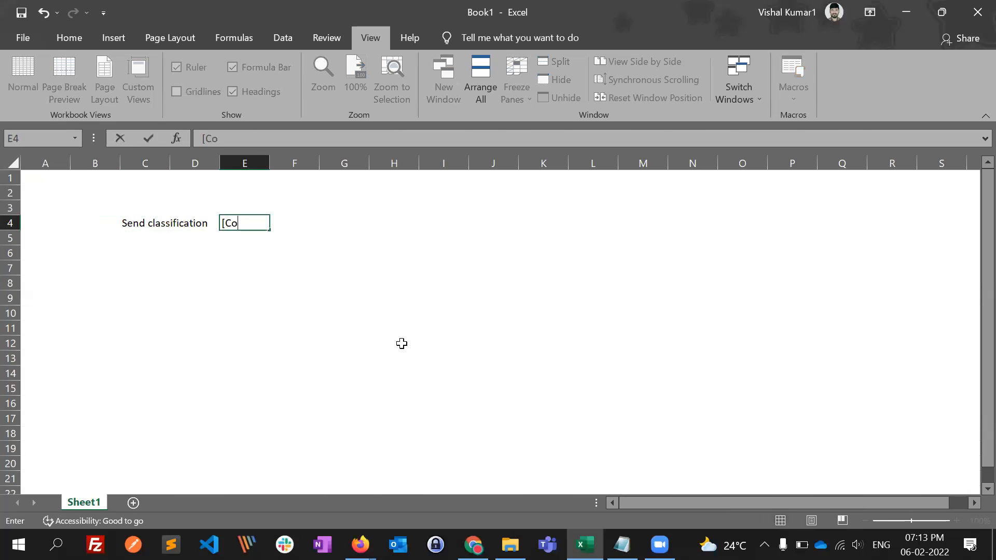
pyautogui.write('mm,Trans]')
pyautogui.press('Return')
# - Put an arrow "->" in cell G4, following the [Comm,Trans] entry
pyautogui.press('Right')
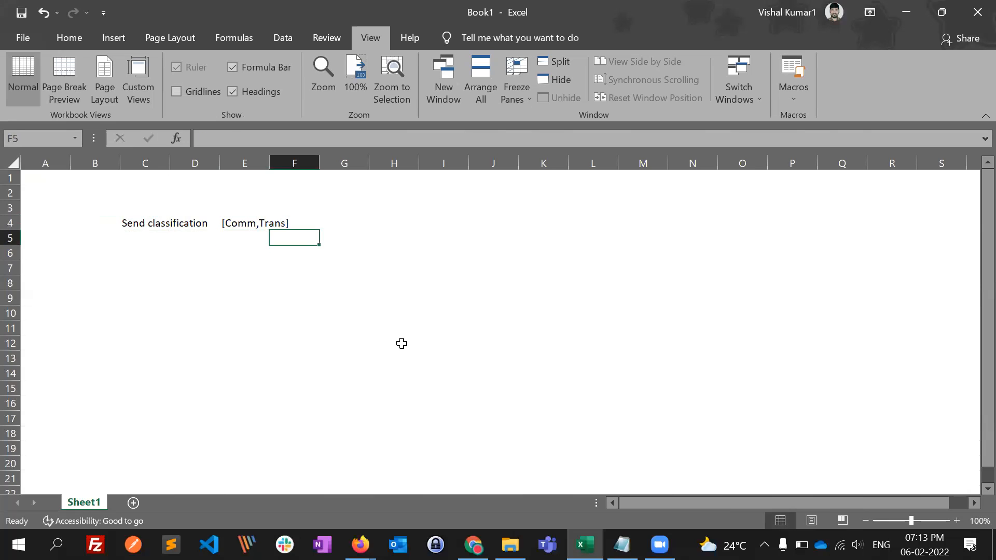
pyautogui.press('Up')
pyautogui.press('Right')
pyautogui.press('Left')
pyautogui.press('Right')
pyautogui.write('-->')
pyautogui.press('Return')
pyautogui.press('Return')
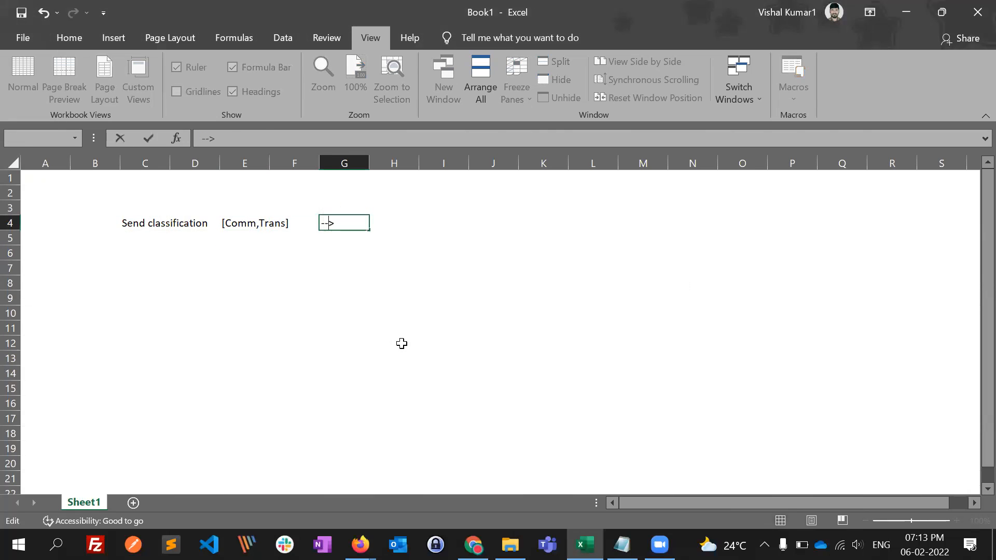
pyautogui.press('Return')
pyautogui.press('Return')
pyautogui.press('Return')
pyautogui.press('Up')
# - Enter "SP" in cell H4 and "DP" directly beneath it in H5
pyautogui.press('Right')
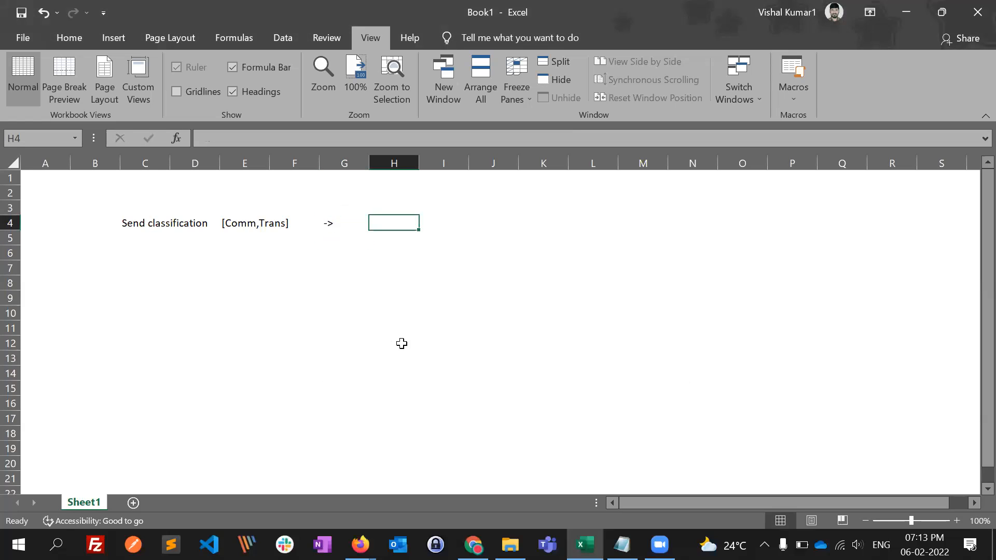
pyautogui.write('SP')
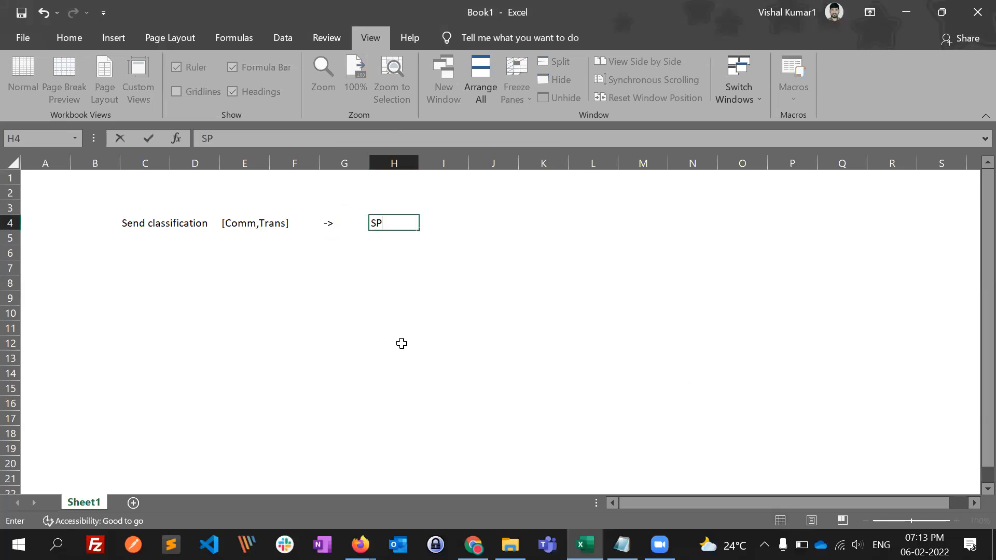
pyautogui.press('Return')
pyautogui.write('DP')
pyautogui.press('Return')
pyautogui.press('Up')
pyautogui.press('Left')
pyautogui.press('Up')
pyautogui.press('Left')
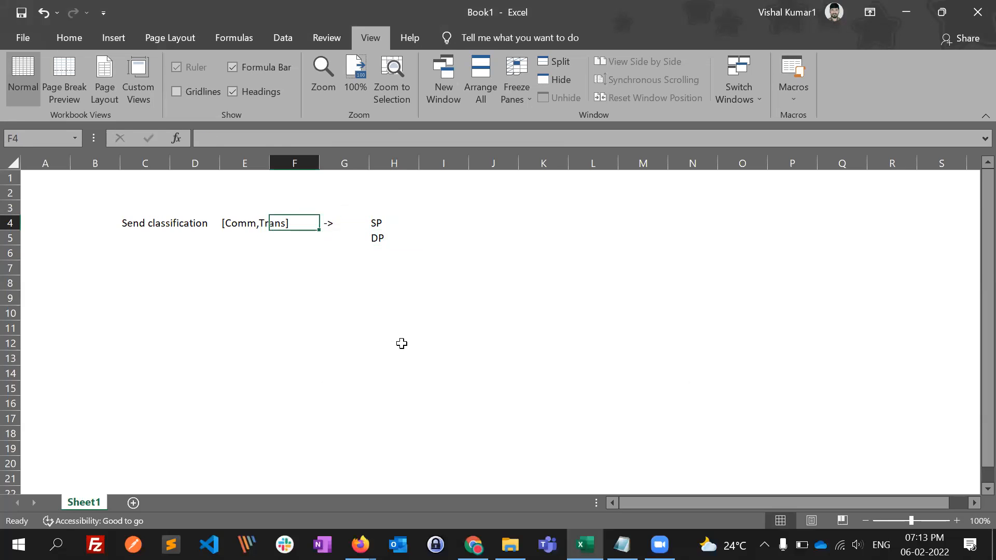
pyautogui.press('Left')
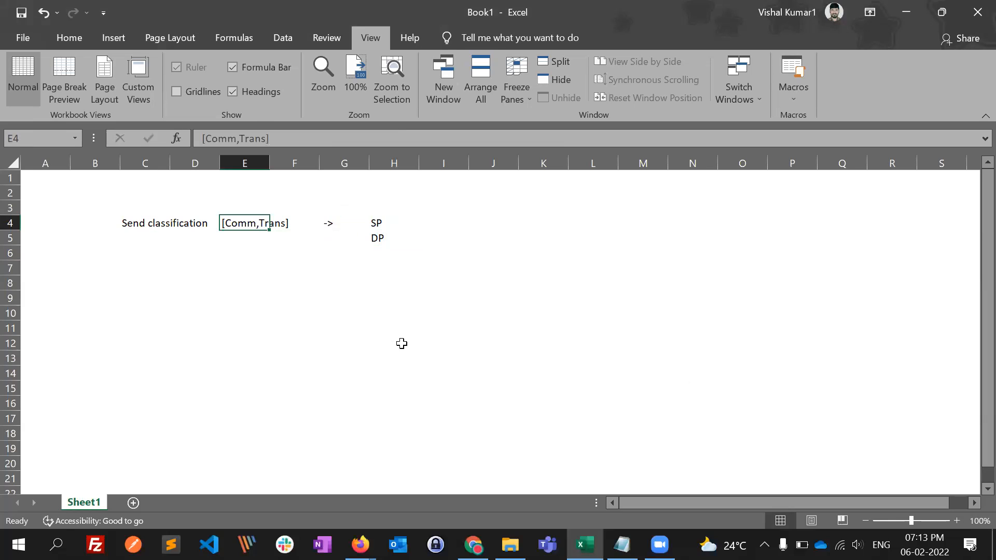
pyautogui.press('Right')
pyautogui.press('Right')
pyautogui.press('Right')
pyautogui.press('Left')
pyautogui.press('Right')
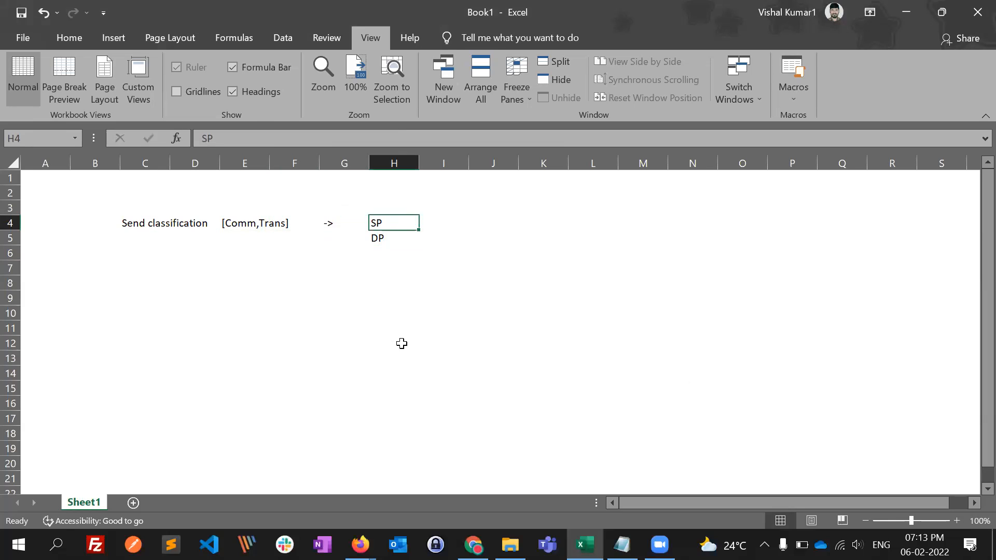
# - Move the DP entry from H5 down to H9, leaving room beneath SP
pyautogui.press('Down')
pyautogui.hotkey('ctrl', 'c')
pyautogui.press('Down')
pyautogui.press('Return')
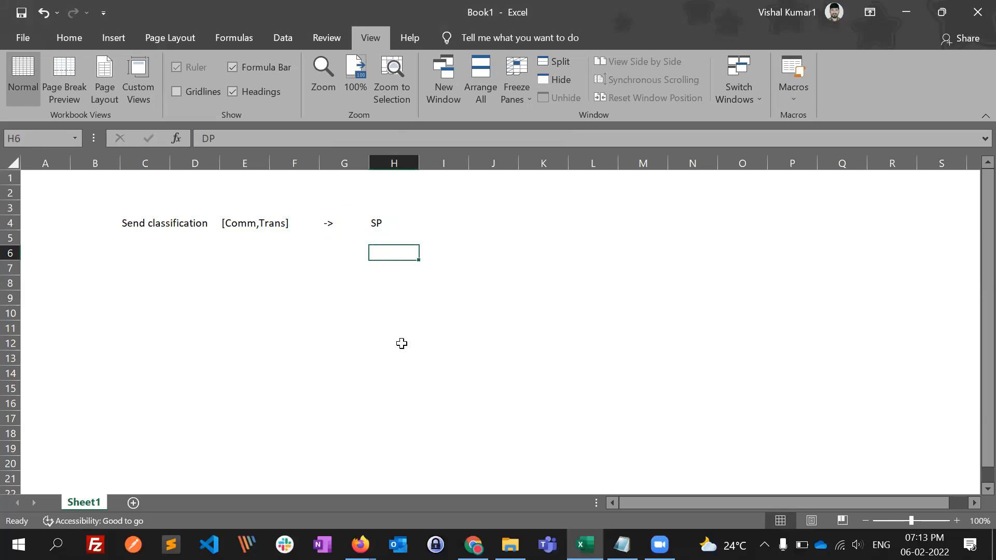
pyautogui.hotkey('ctrl', 'z')
pyautogui.press('Up')
pyautogui.press('Down')
pyautogui.press('Down')
pyautogui.press('Down')
pyautogui.press('Down')
pyautogui.press('Return')
pyautogui.press('Up')
pyautogui.press('Up')
pyautogui.press('Up')
pyautogui.click(185, 221)
pyautogui.click(383, 226)
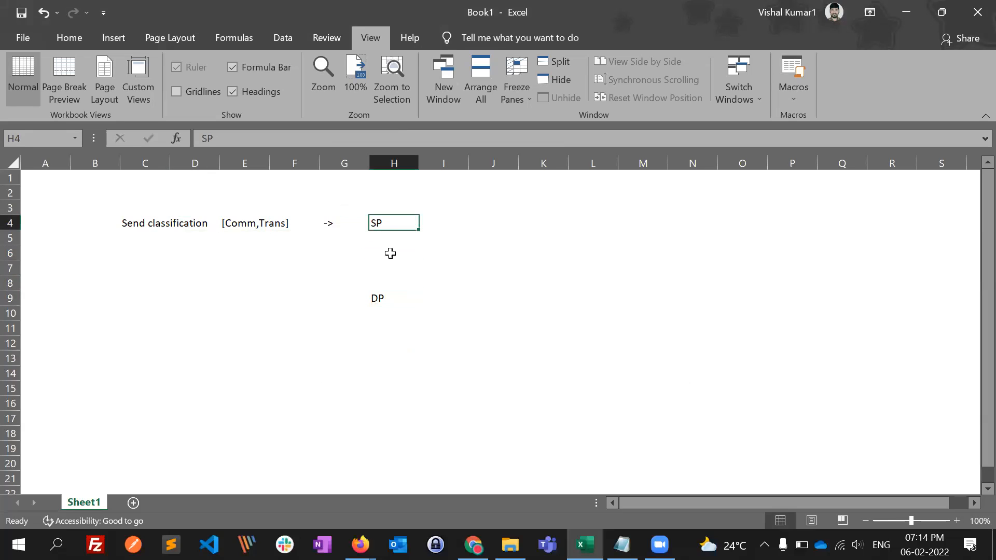
pyautogui.click(381, 298)
pyautogui.click(390, 224)
pyautogui.click(417, 240)
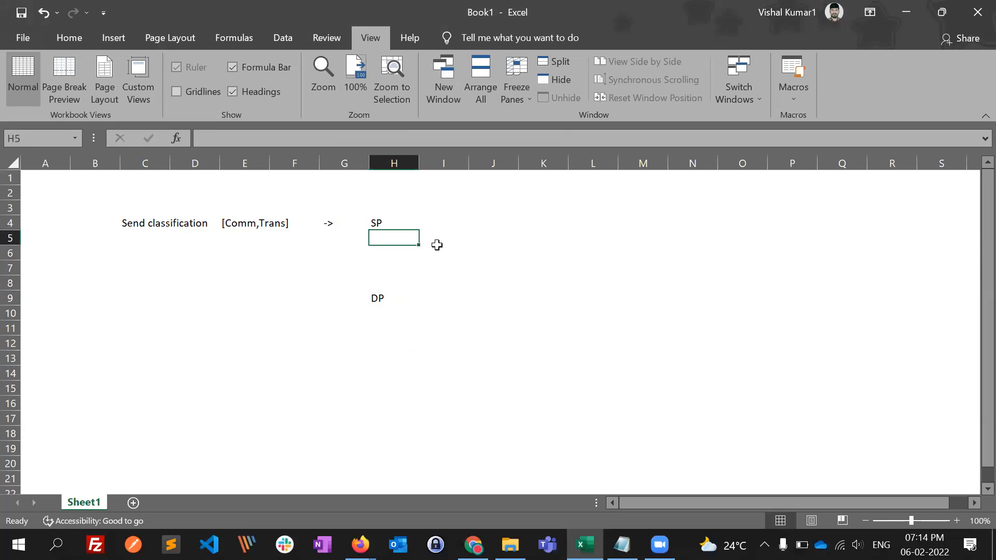
# - List "FROM NAME" in cell I5 and "FROM EMAIL" in I6 as SP details
pyautogui.click(459, 248)
pyautogui.write('FROM NAME')
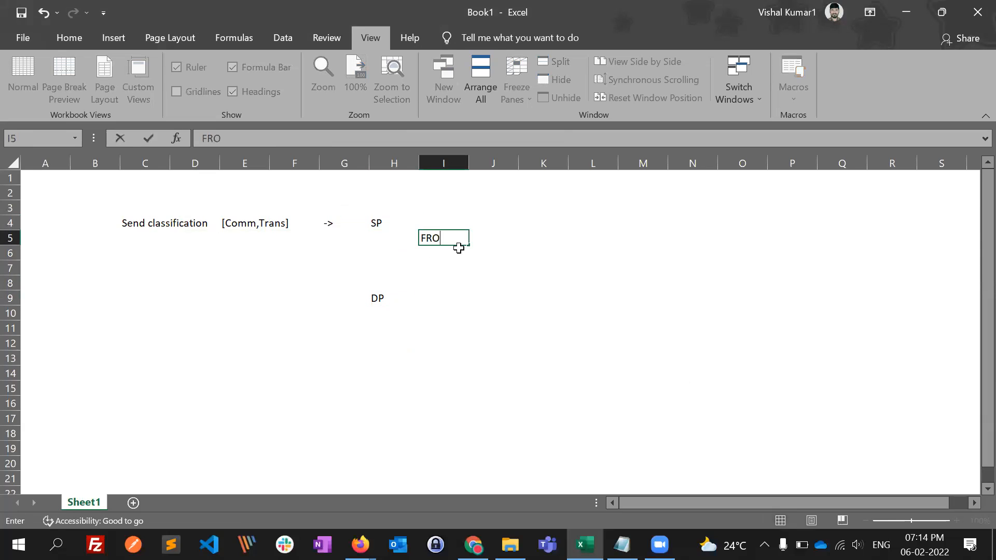
pyautogui.press('Return')
pyautogui.write('FROM EMAIL')
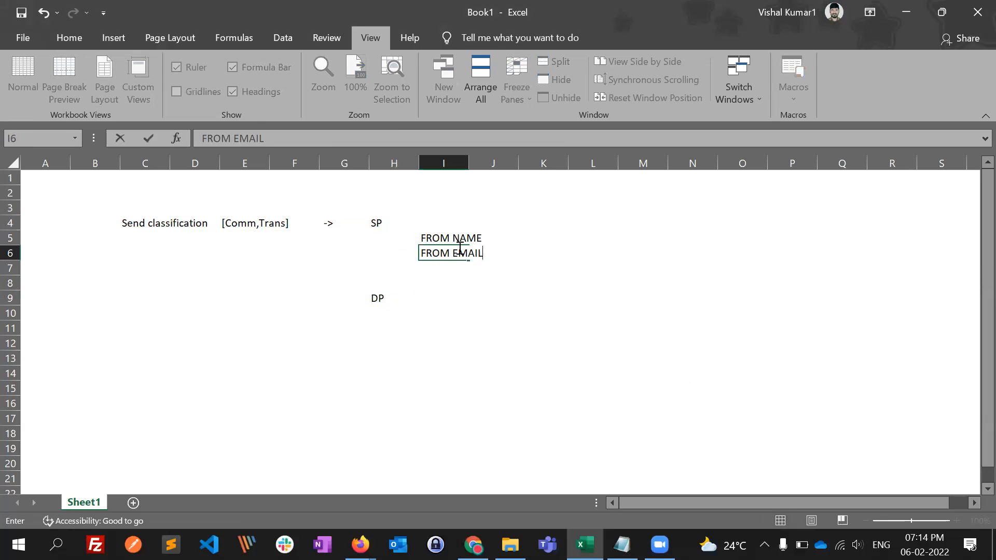
pyautogui.press('Return')
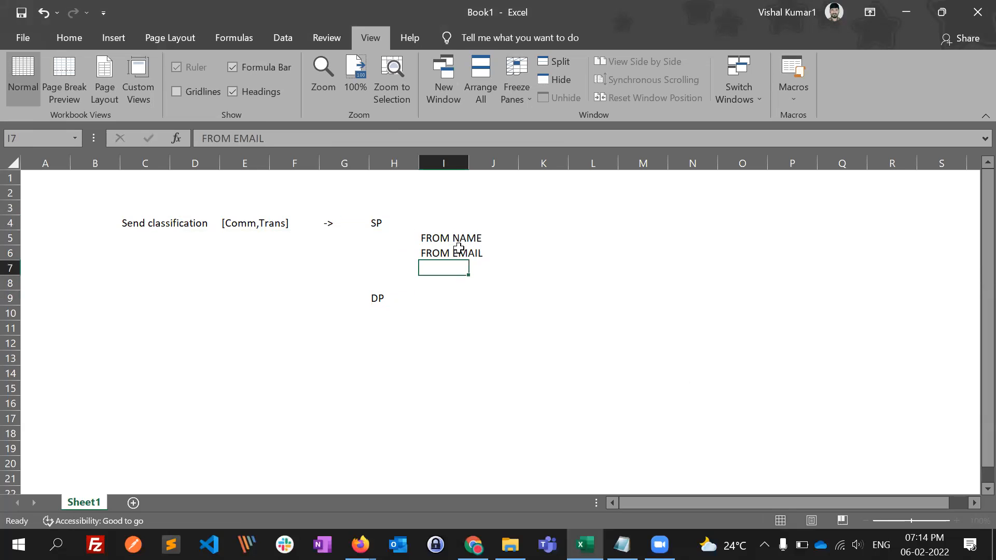
# - Add "REPLY NAMe" in cell I7 and "REPLY EMAIL" in I8, and select cell I10 below the DP row
pyautogui.write('REPLY')
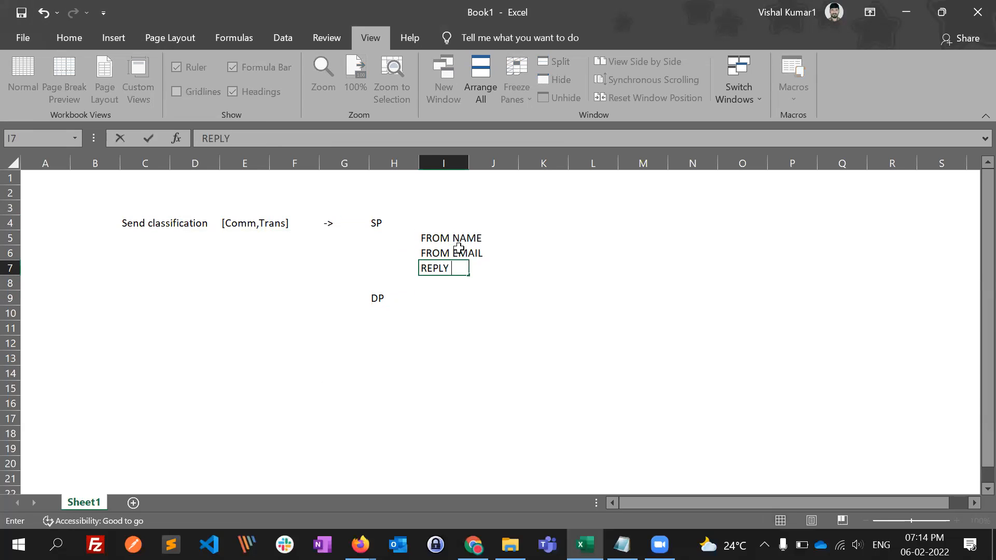
pyautogui.write(' NAMe')
pyautogui.press('Return')
pyautogui.write('REPLY EMAIL')
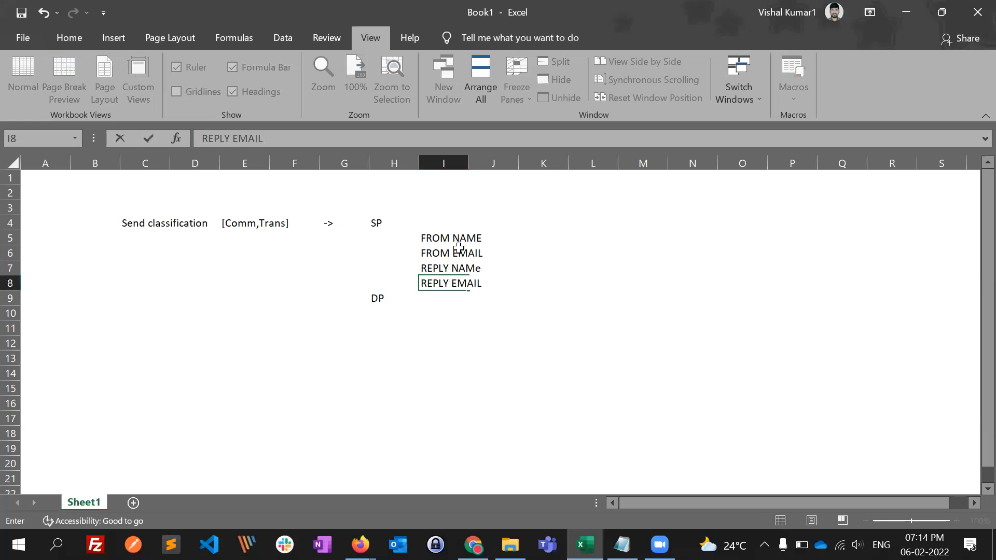
pyautogui.press('Return')
pyautogui.press('Down')
pyautogui.press('Left')
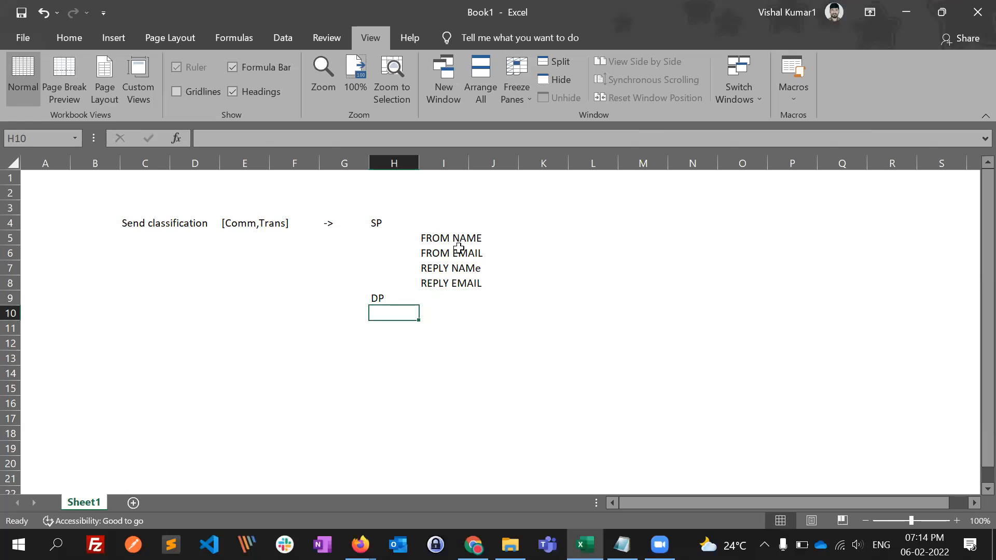
pyautogui.press('Right')
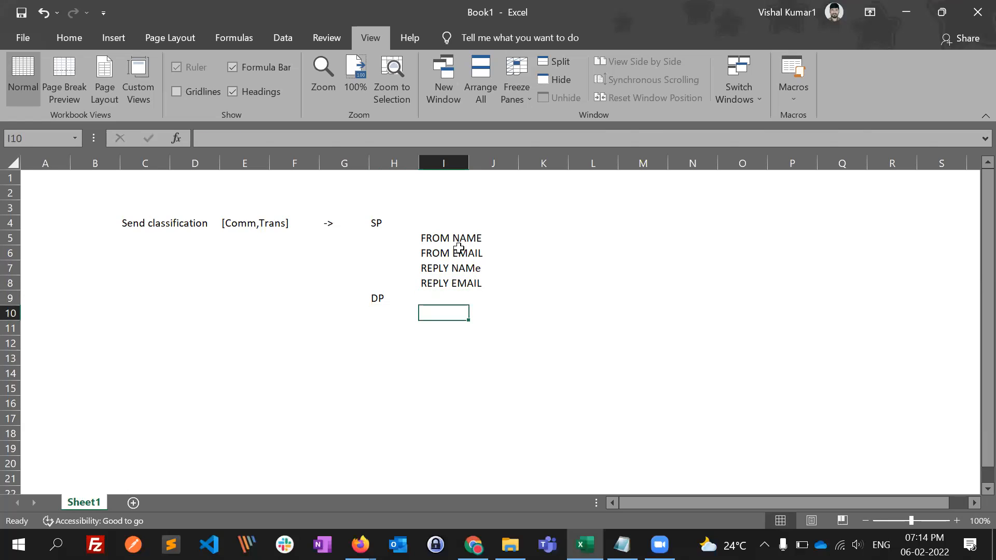
# - Move the DP entry from H9 down to H11, leaving blank rows beneath the SP details
pyautogui.click(379, 298)
pyautogui.hotkey('ctrl', 'c')
pyautogui.click(389, 329)
pyautogui.hotkey('ctrl', 'v')
# - List "Header", "Footer" and "IP" in cells I12 to I14 as the DP details
pyautogui.click(447, 345)
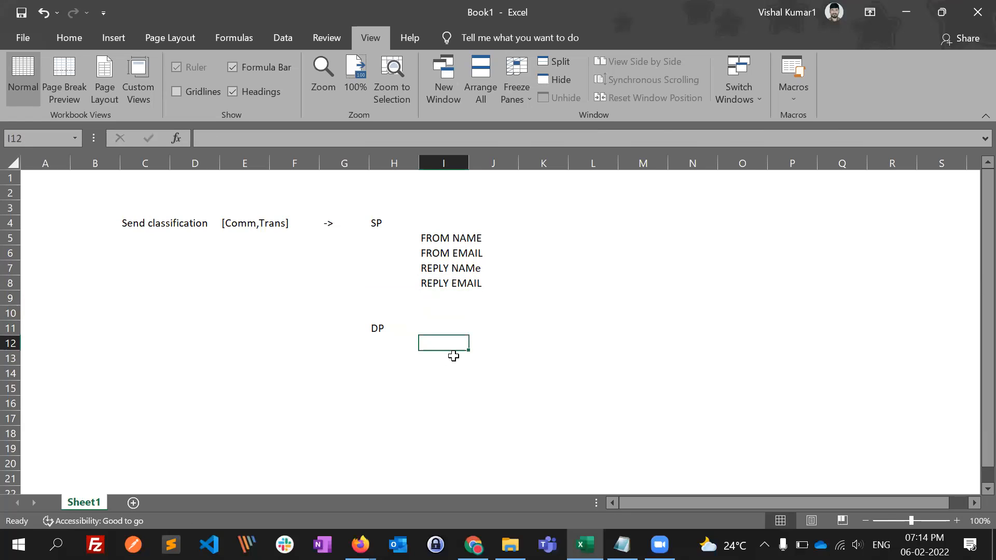
pyautogui.write('Header')
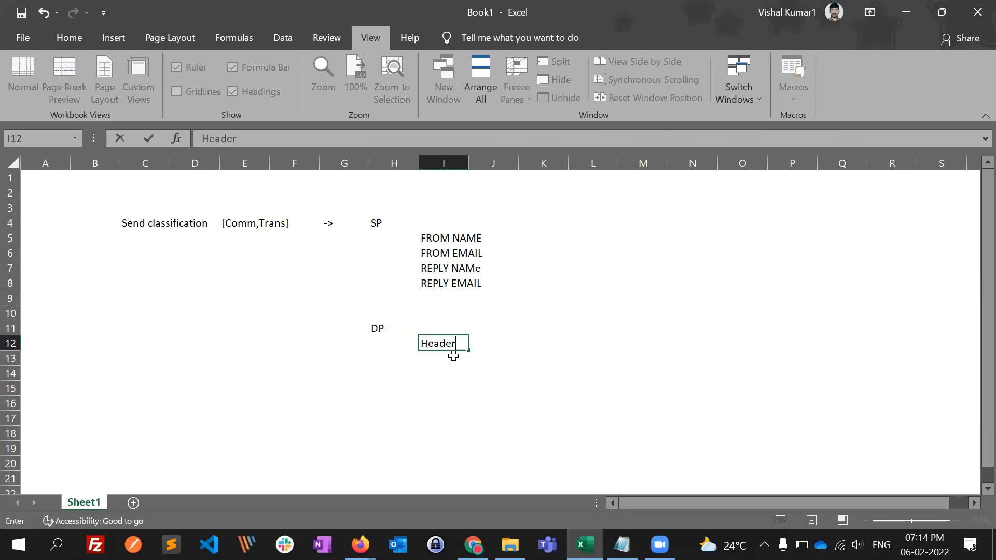
pyautogui.press('Return')
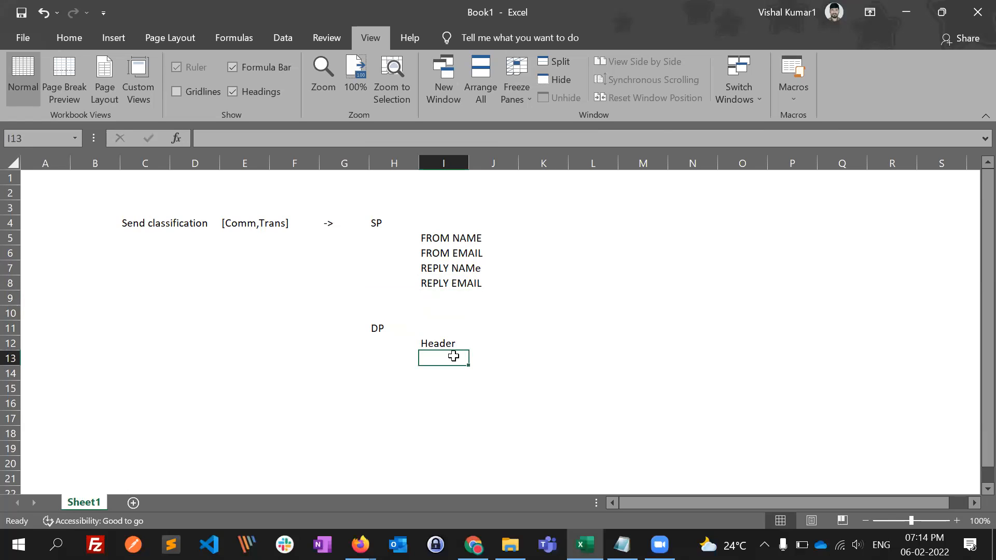
pyautogui.write('Footer')
pyautogui.press('Return')
pyautogui.write('IP')
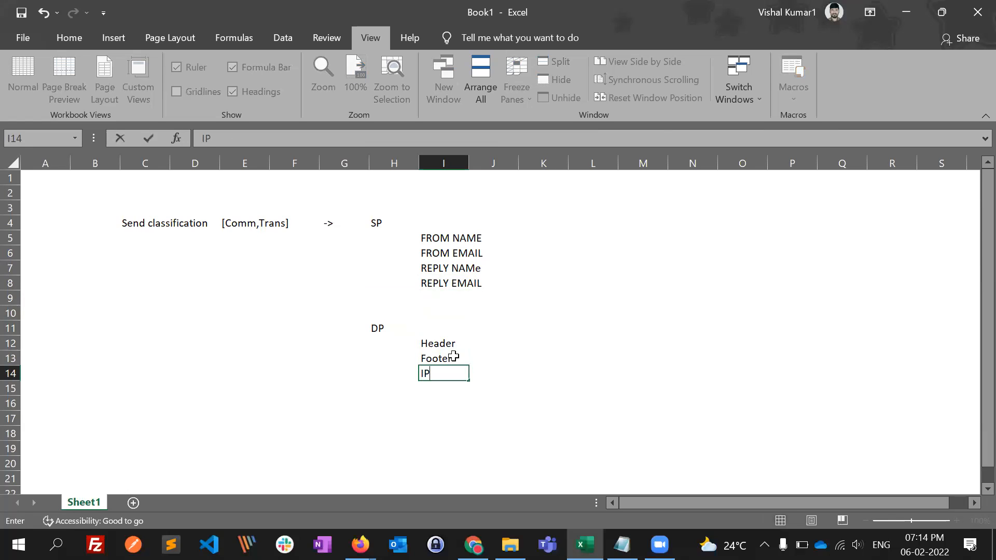
pyautogui.press('Return')
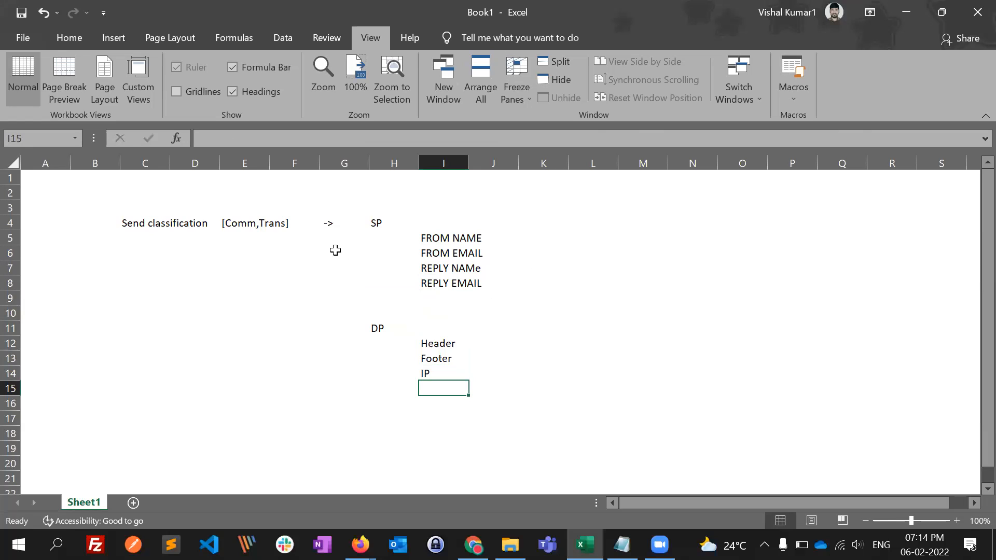
# - Review the outline from Send classification and its types through the SP and DP detail groups
pyautogui.click(179, 224)
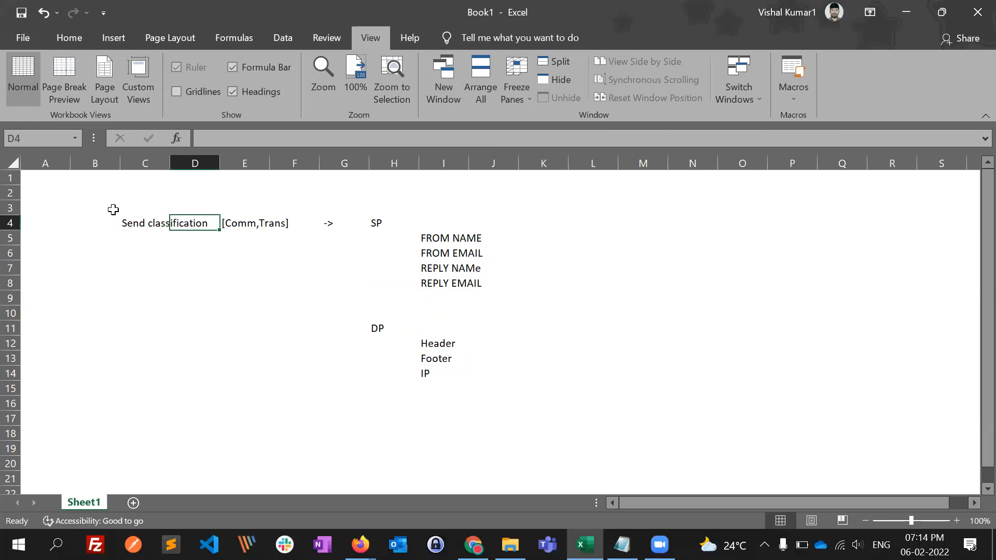
pyautogui.moveTo(111, 209); pyautogui.dragTo(412, 331)
pyautogui.moveTo(446, 365); pyautogui.dragTo(501, 390)
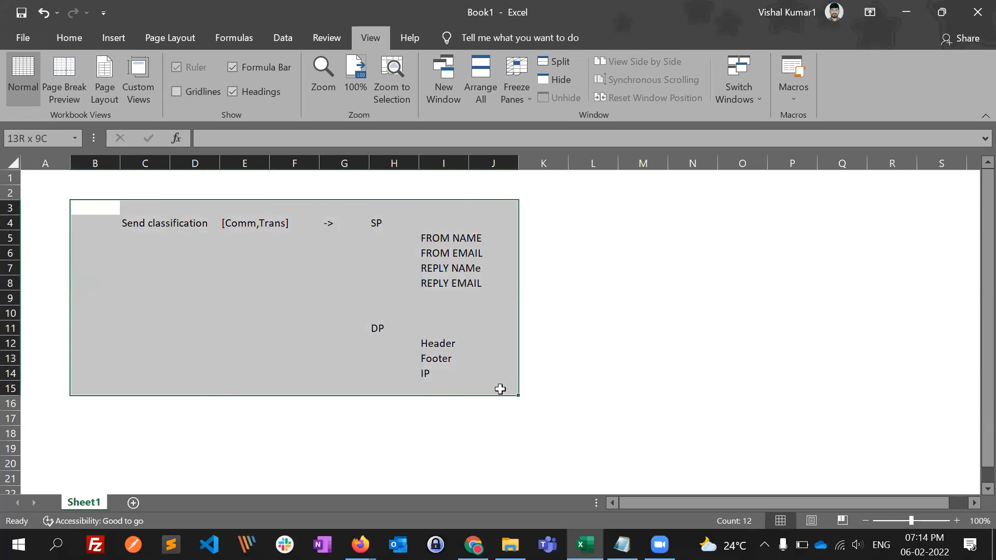
pyautogui.click(574, 353)
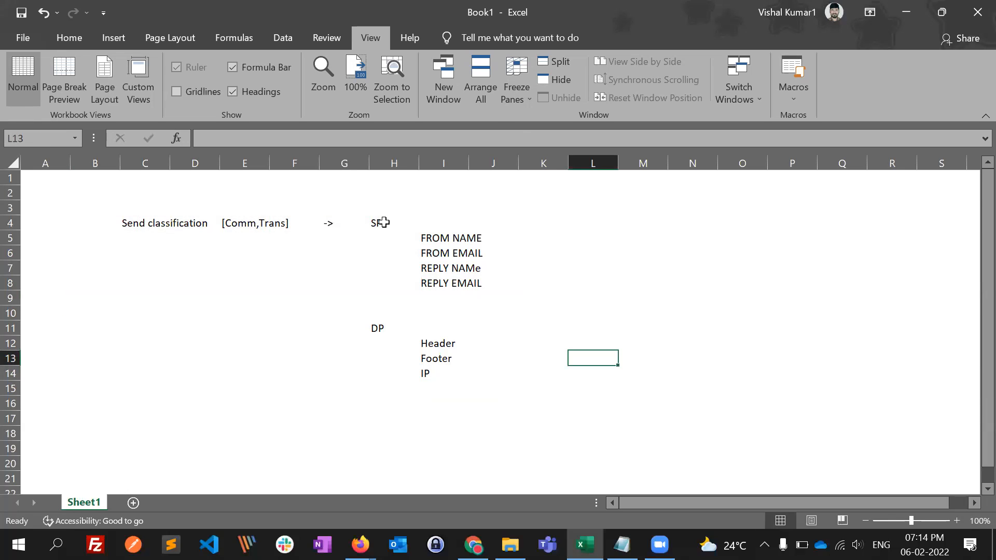
pyautogui.moveTo(377, 223); pyautogui.dragTo(401, 285)
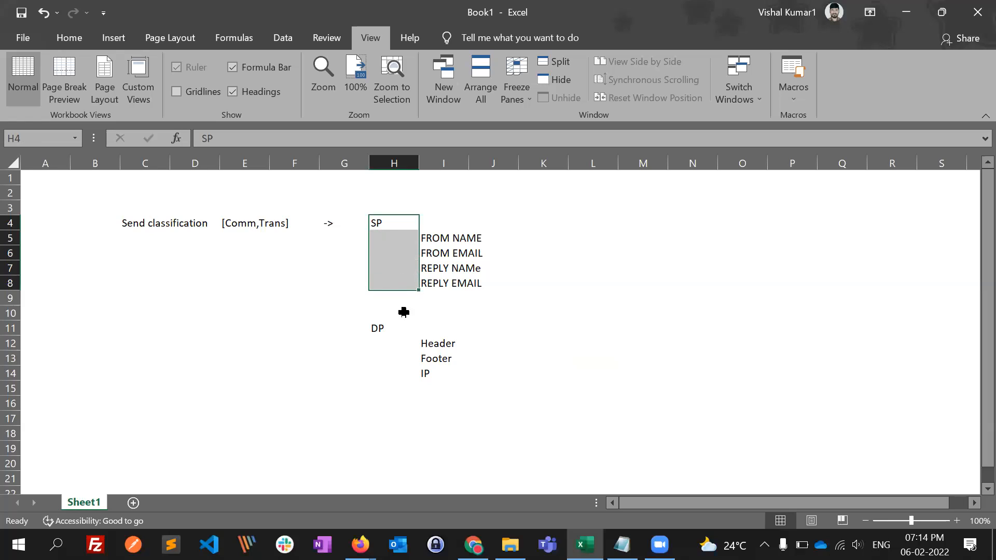
pyautogui.moveTo(378, 329); pyautogui.dragTo(395, 357)
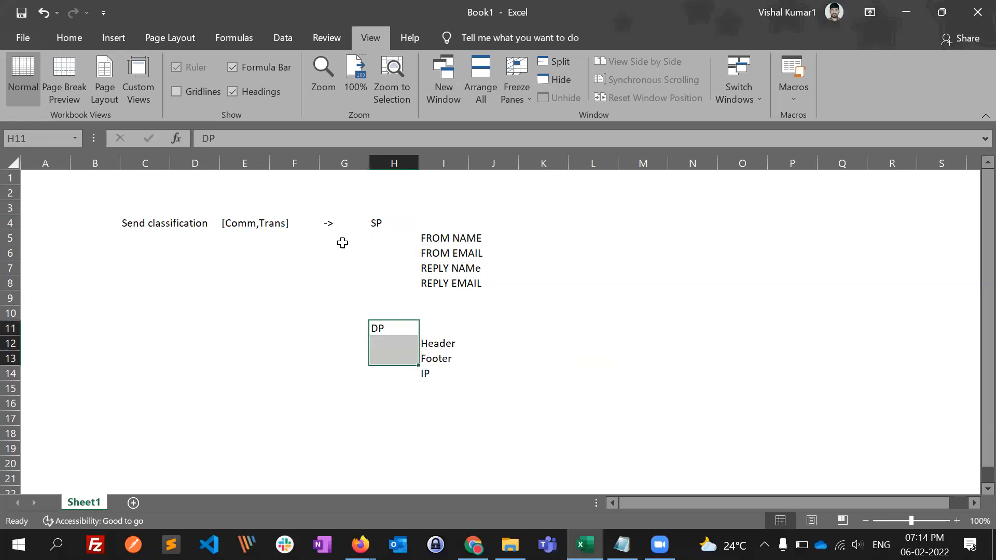
pyautogui.click(159, 225)
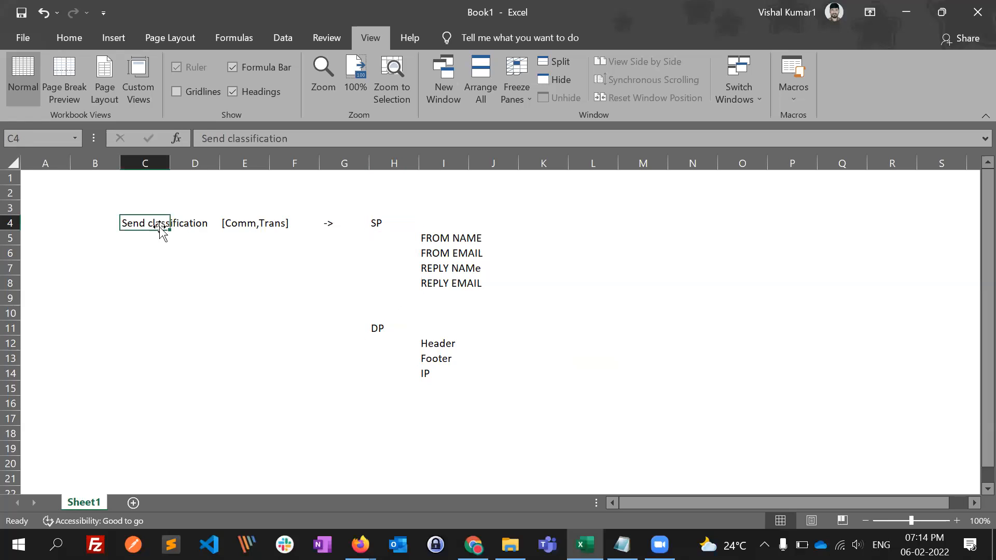
pyautogui.click(151, 251)
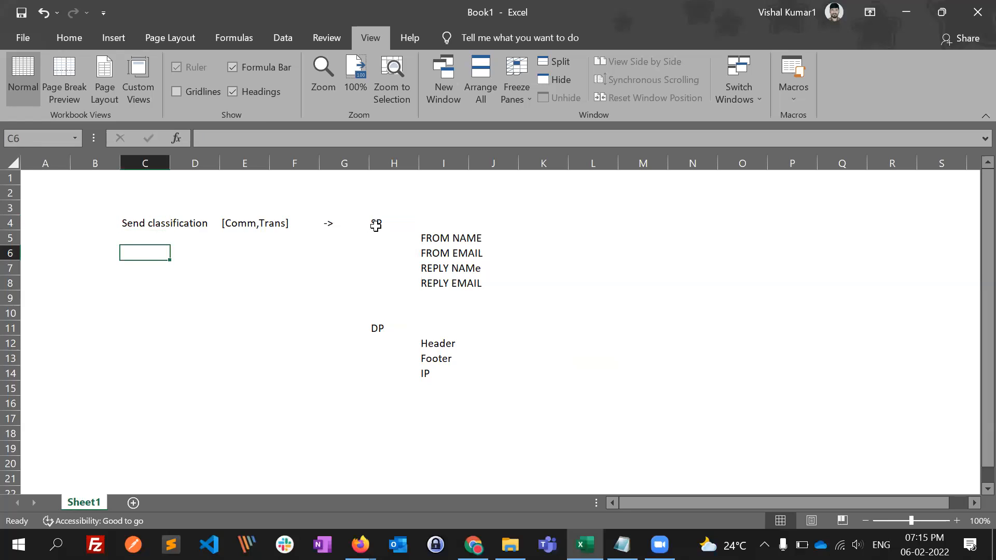
pyautogui.click(376, 224)
pyautogui.write('SP')
pyautogui.click(388, 328)
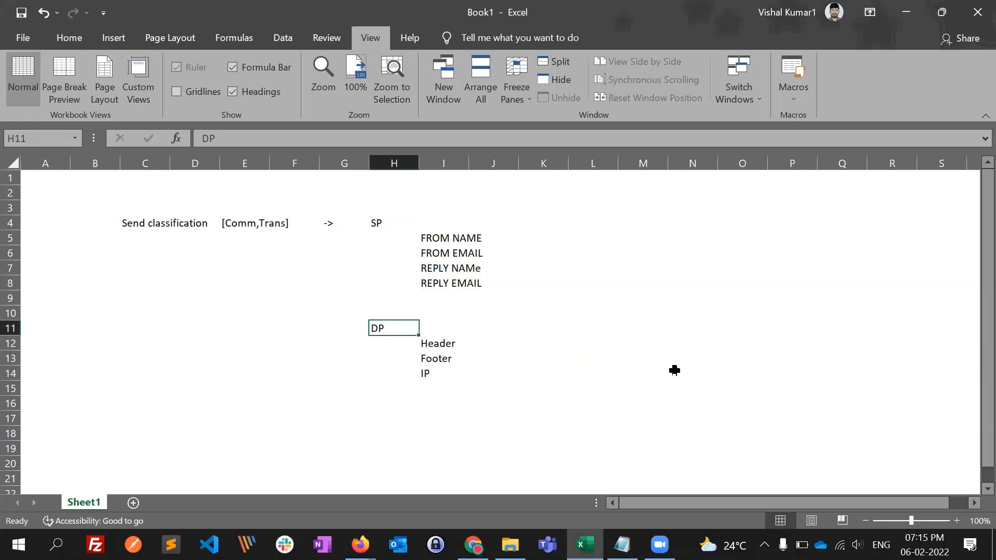
# - Switch to Marketing Cloud in Chrome and start a new sender profile in the Email administration settings
pyautogui.hotkey('alt', 'Tab')
pyautogui.hotkey('alt', 'Tab')
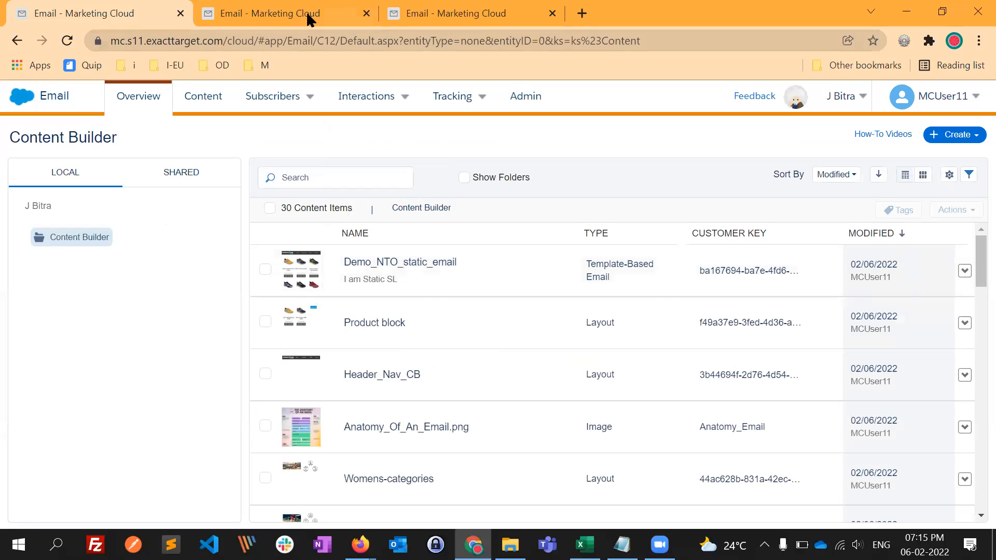
pyautogui.click(530, 101)
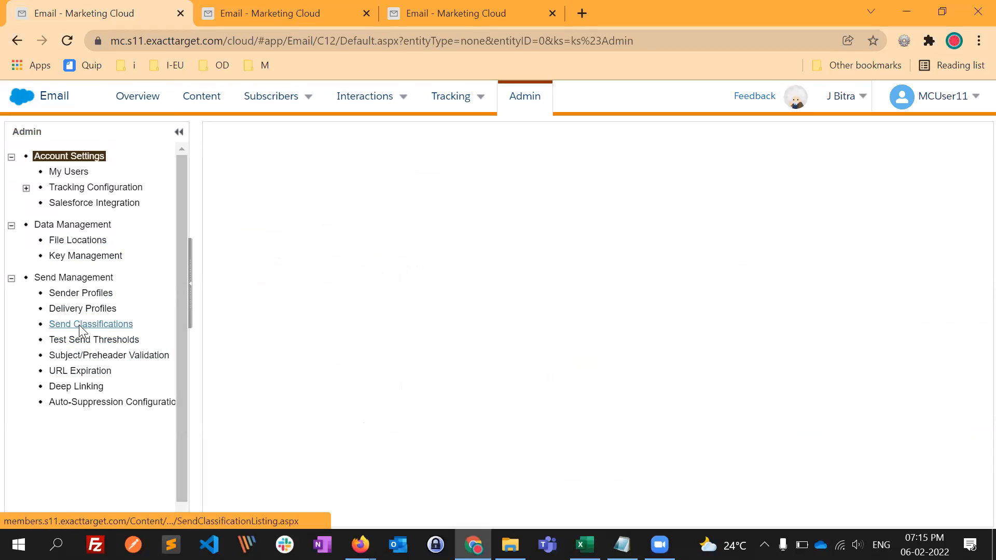
pyautogui.click(84, 293)
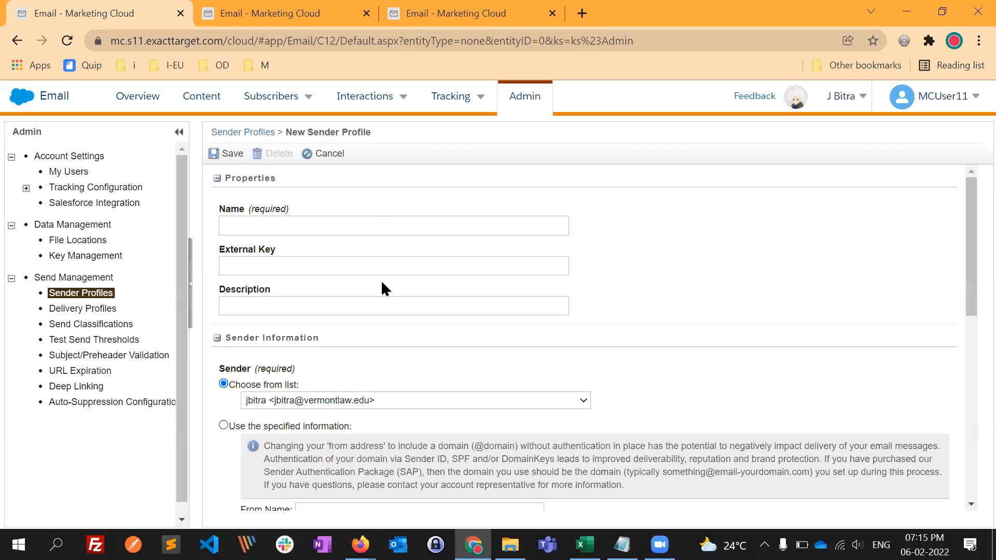
# - Name the new sender profile "NTO_shoes"
pyautogui.click(308, 228)
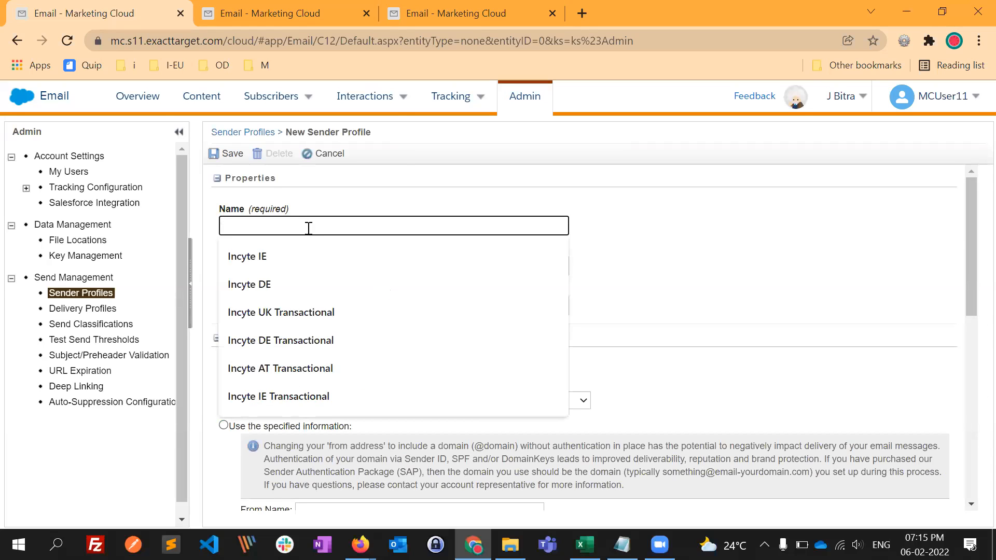
pyautogui.write('NO')
pyautogui.press('BackSpace')
pyautogui.write('TO')
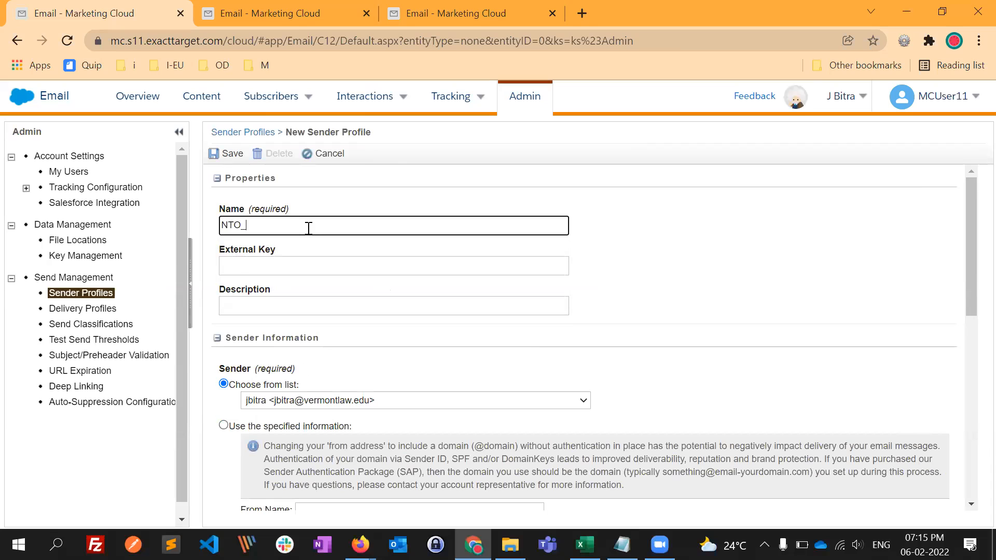
pyautogui.write('_shoes_demo')
pyautogui.moveTo(274, 226); pyautogui.dragTo(362, 240)
pyautogui.press('BackSpace')
# - Set the sender to use specified information, with "NTO" as the From Name
pyautogui.scroll(-3, 379, 337)
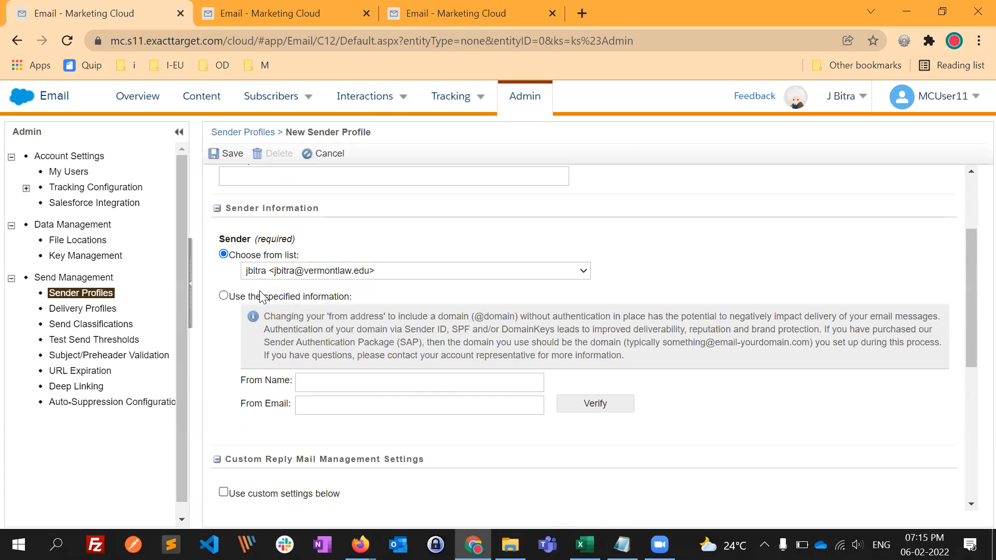
pyautogui.click(223, 296)
pyautogui.click(322, 382)
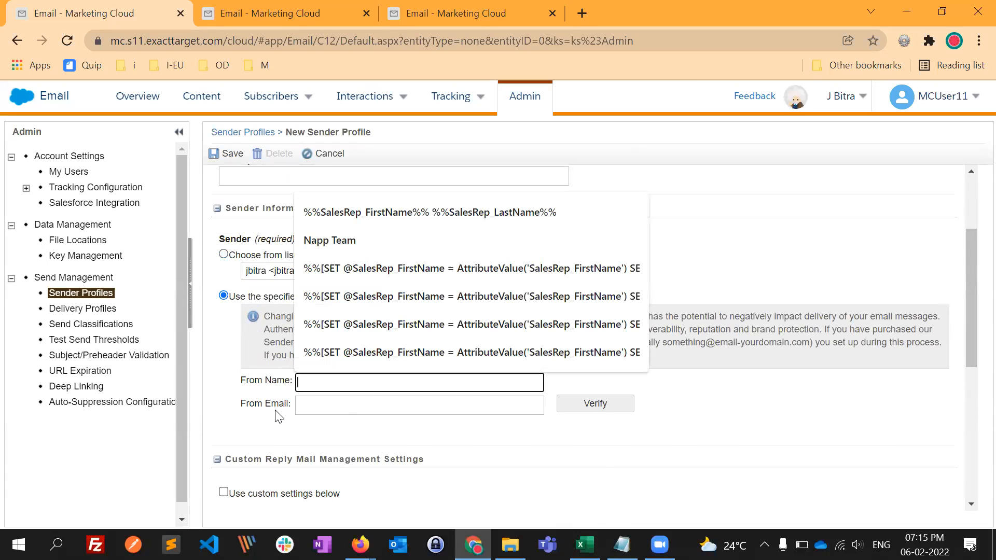
pyautogui.write('NTO')
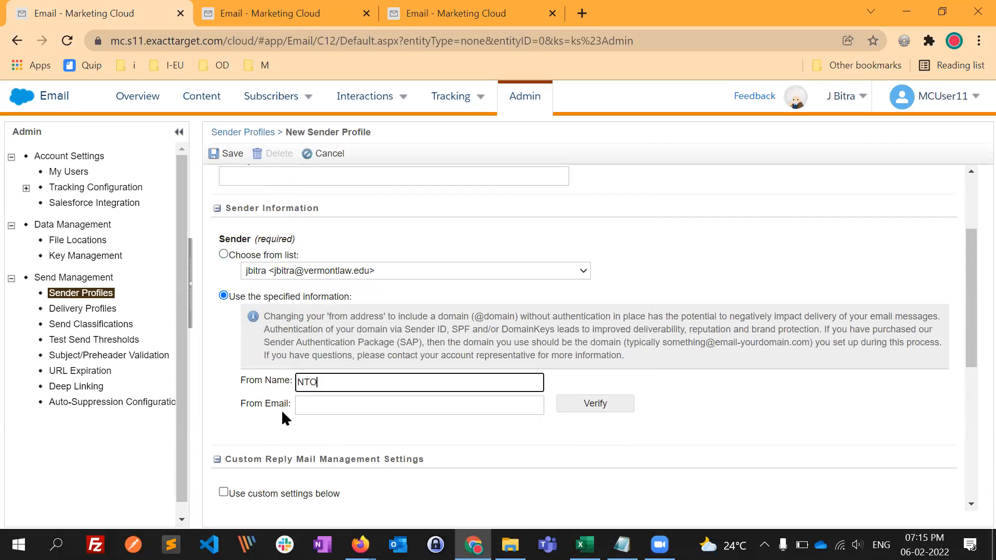
# - Fill in the From Email with the account's sender e-mail address and verify it
pyautogui.scroll(-1, 283, 416)
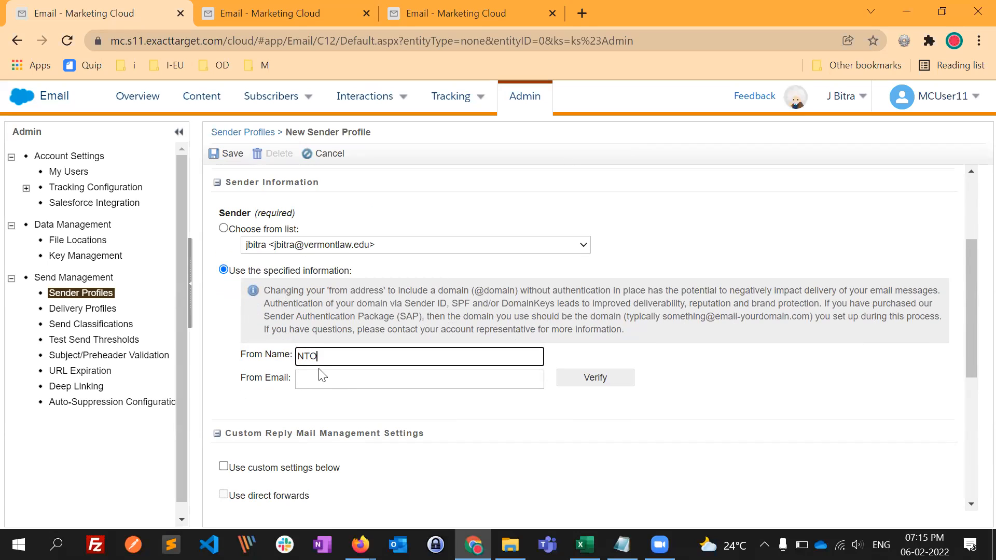
pyautogui.click(317, 380)
pyautogui.click(263, 401)
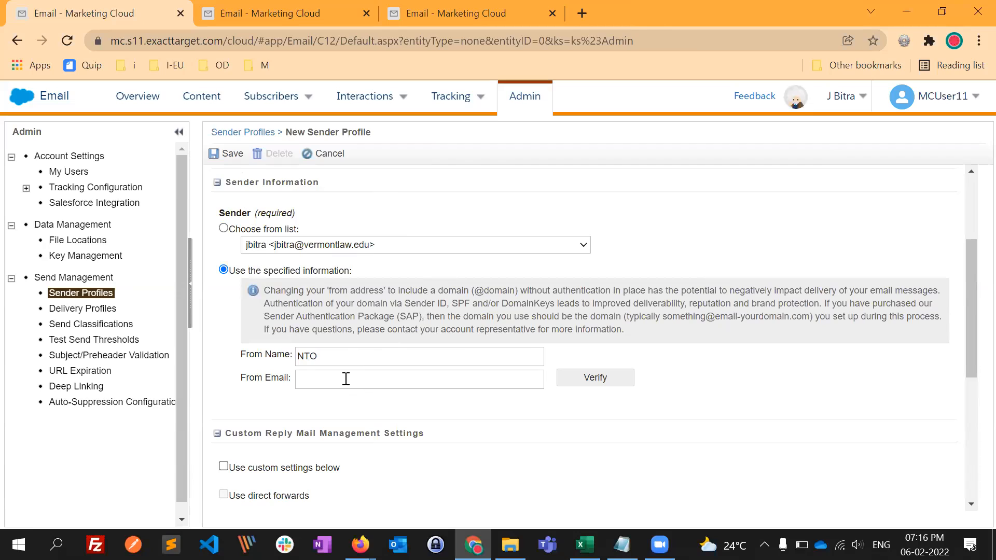
pyautogui.click(311, 383)
pyautogui.click(322, 378)
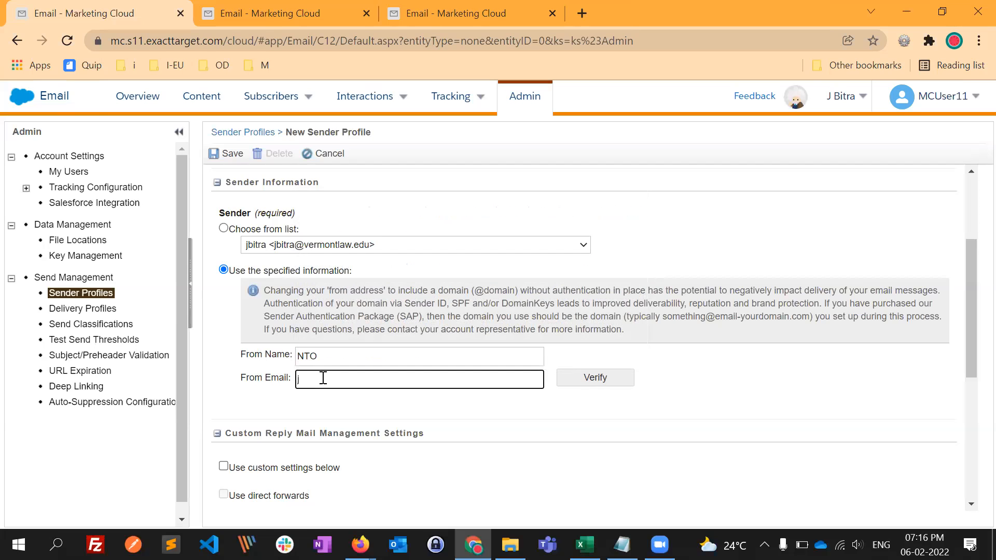
pyautogui.press('Tab')
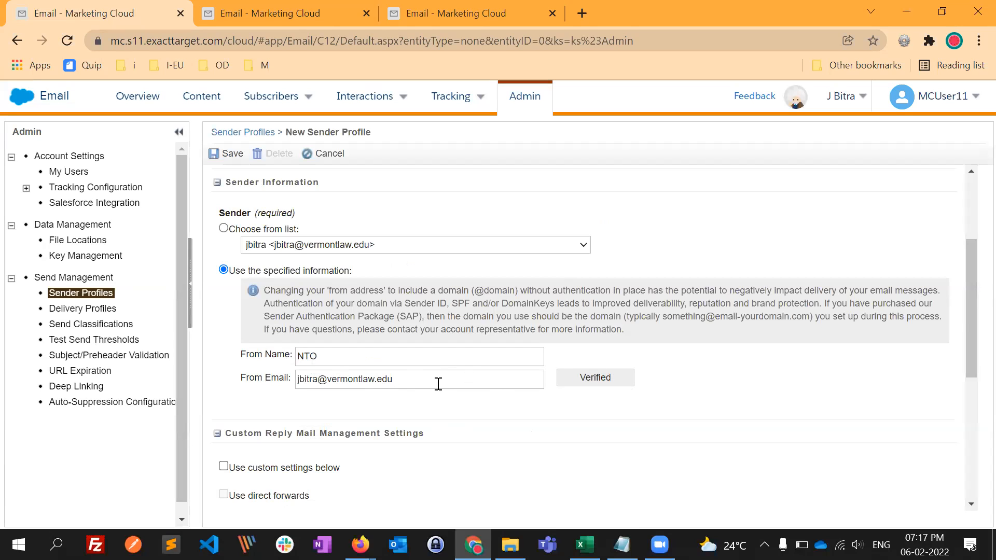
# - Examine the profile's sender information and its Custom Reply Mail Management Settings
pyautogui.moveTo(341, 360); pyautogui.dragTo(291, 367)
pyautogui.click(308, 393)
pyautogui.scroll(-1, 350, 390)
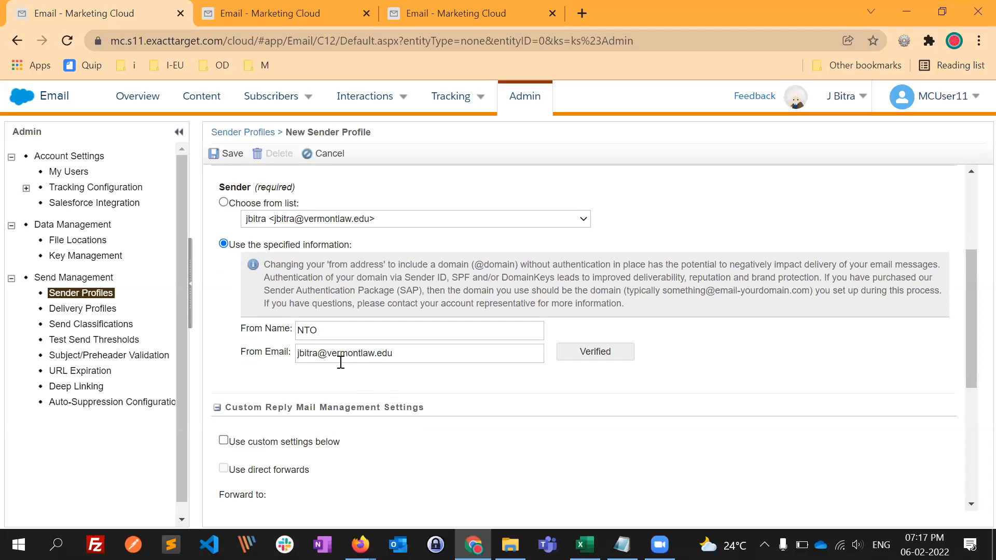
pyautogui.scroll(-4, 316, 403)
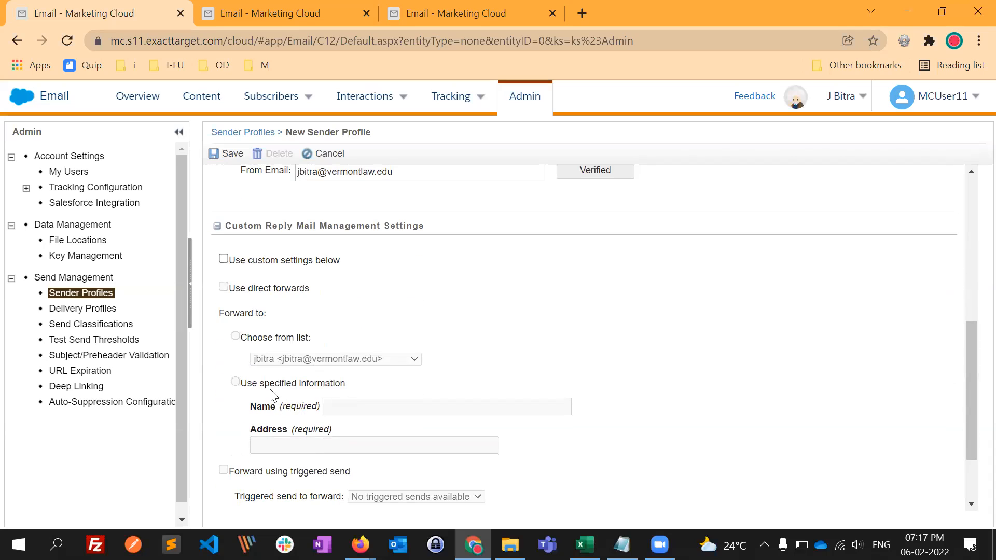
pyautogui.scroll(-1, 292, 415)
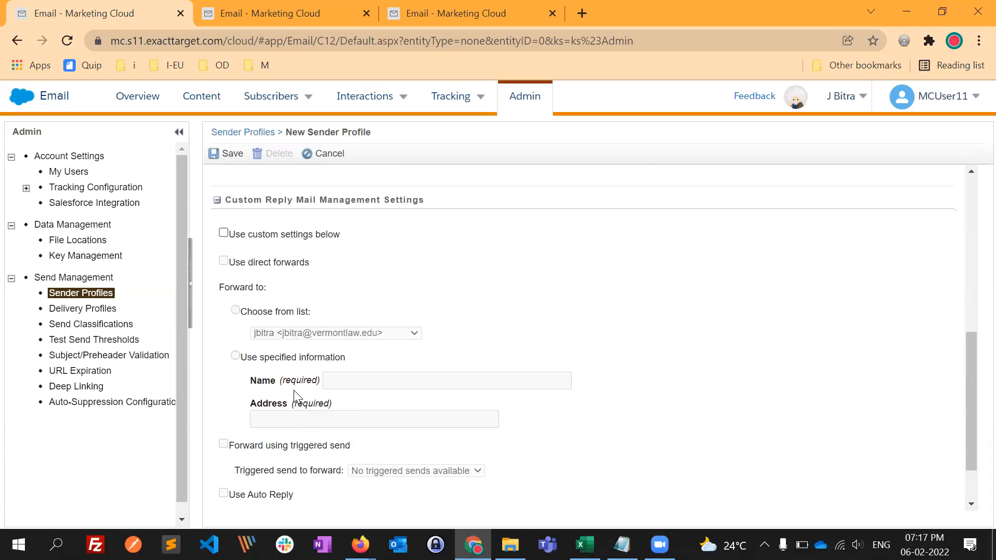
pyautogui.scroll(6, 407, 345)
pyautogui.scroll(-2, 357, 410)
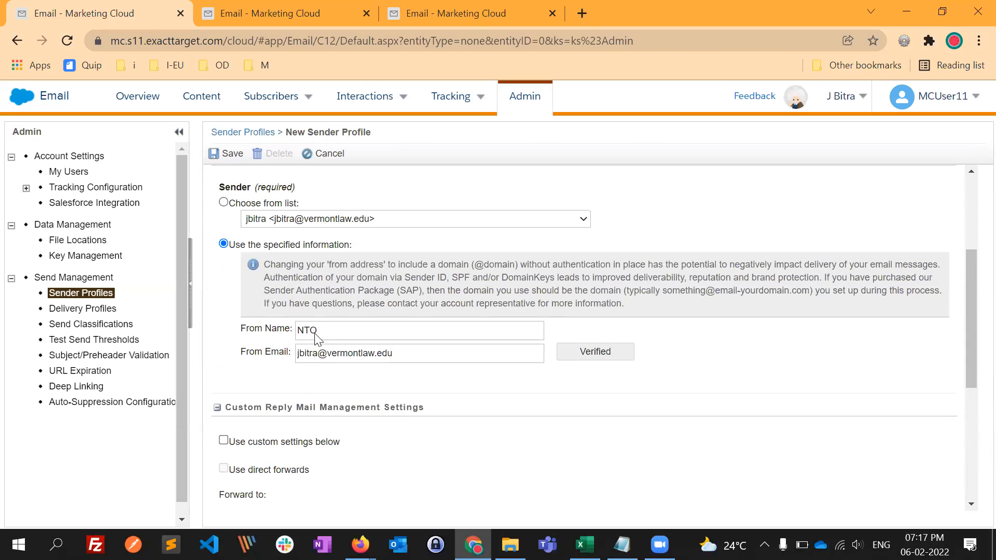
pyautogui.scroll(1, 338, 337)
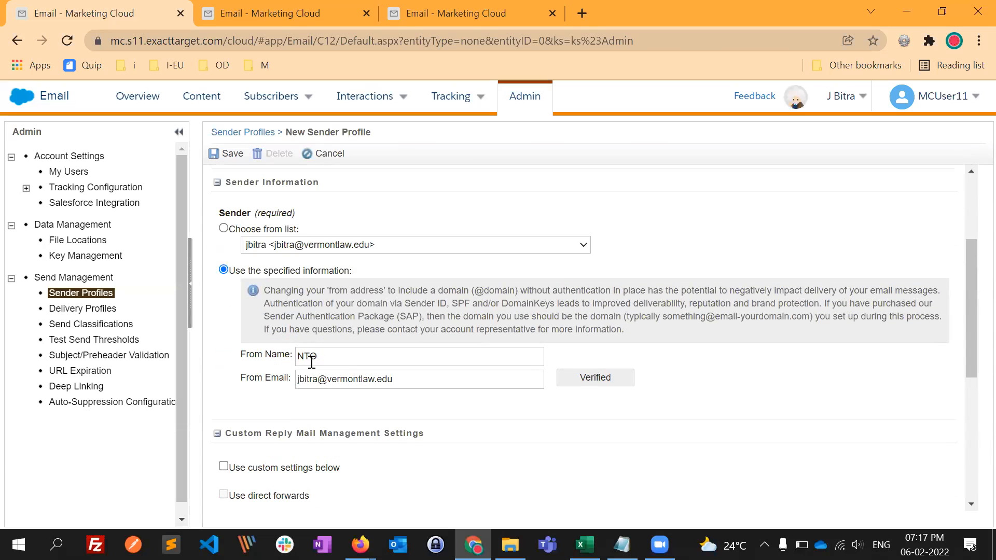
# - Extend the sender profile's name to "NTO_shoes_SP" and save the profile
pyautogui.scroll(3, 338, 372)
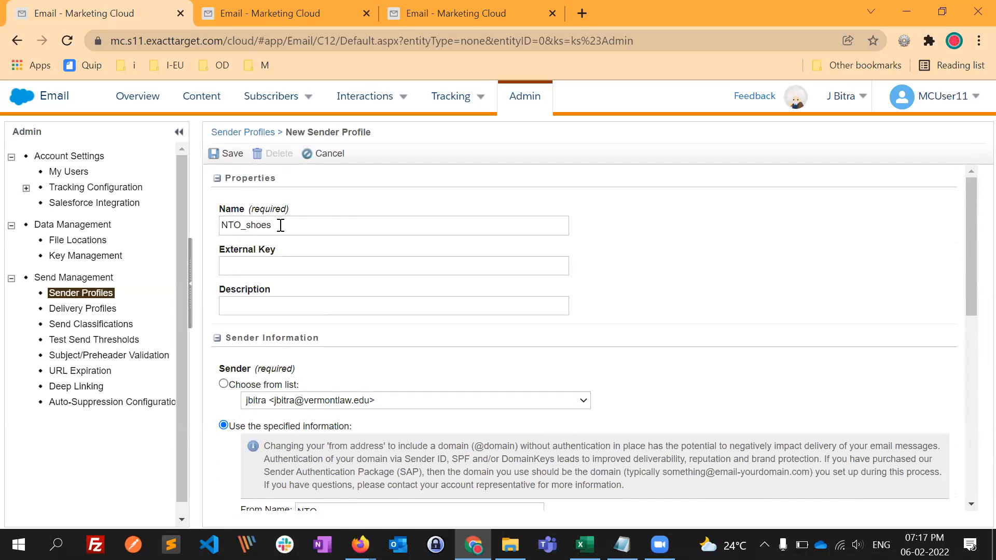
pyautogui.click(346, 226)
pyautogui.write('_SP')
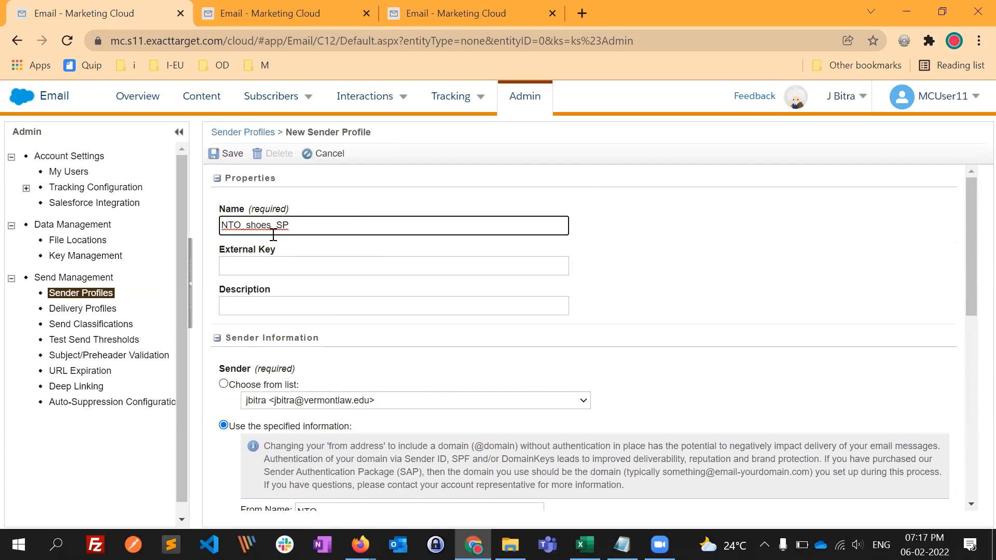
pyautogui.click(235, 158)
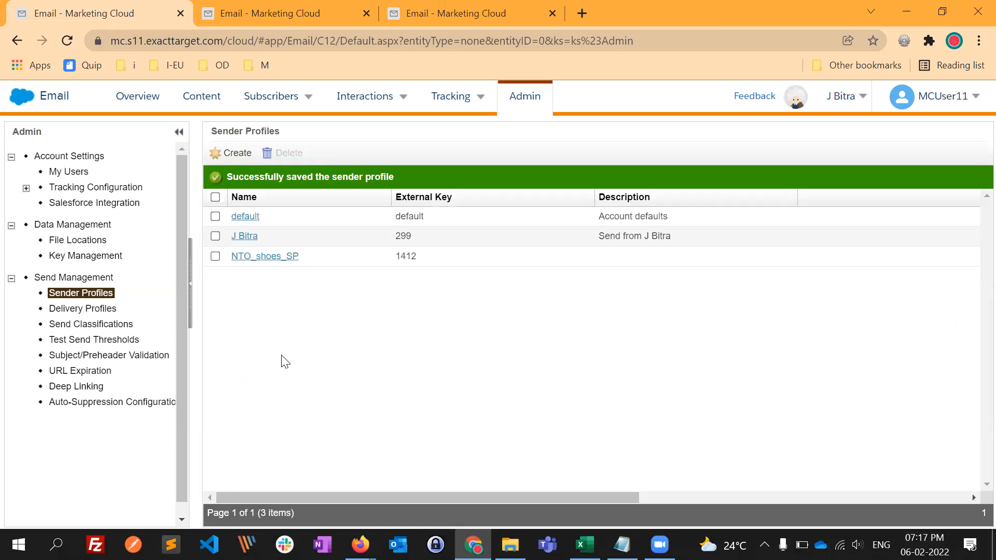
# - Create a delivery profile named "NTO_Shoes_DP" with the account default delivery settings and save it
pyautogui.click(92, 309)
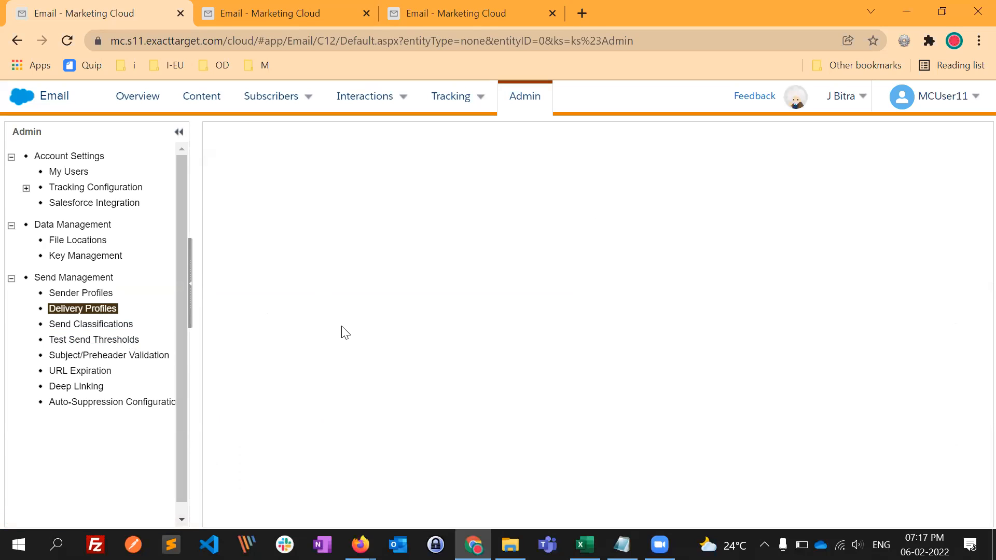
pyautogui.click(265, 215)
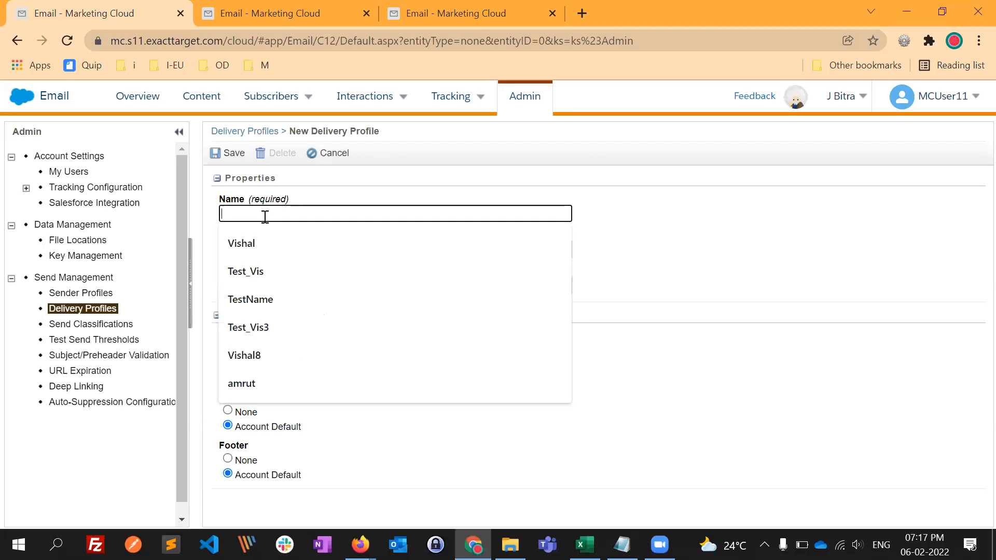
pyautogui.write('NTO_Shoes_DP')
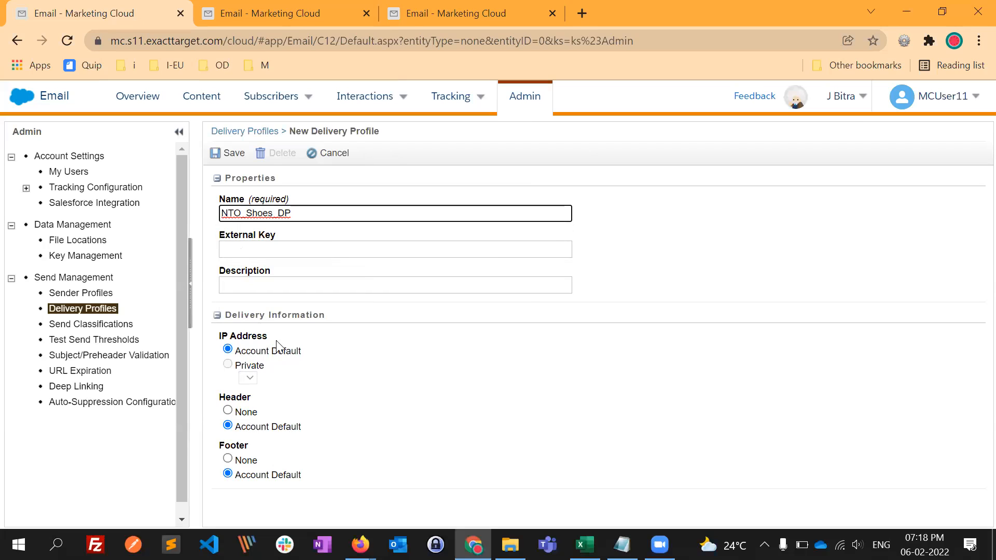
pyautogui.click(219, 153)
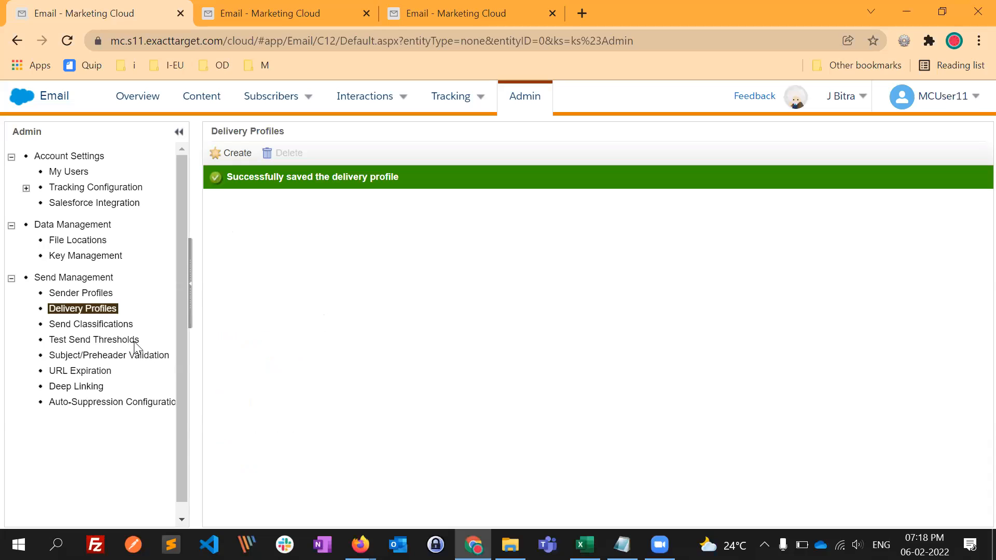
# - Start a new send classification and name it "NTO_Shoes_SC"
pyautogui.click(97, 323)
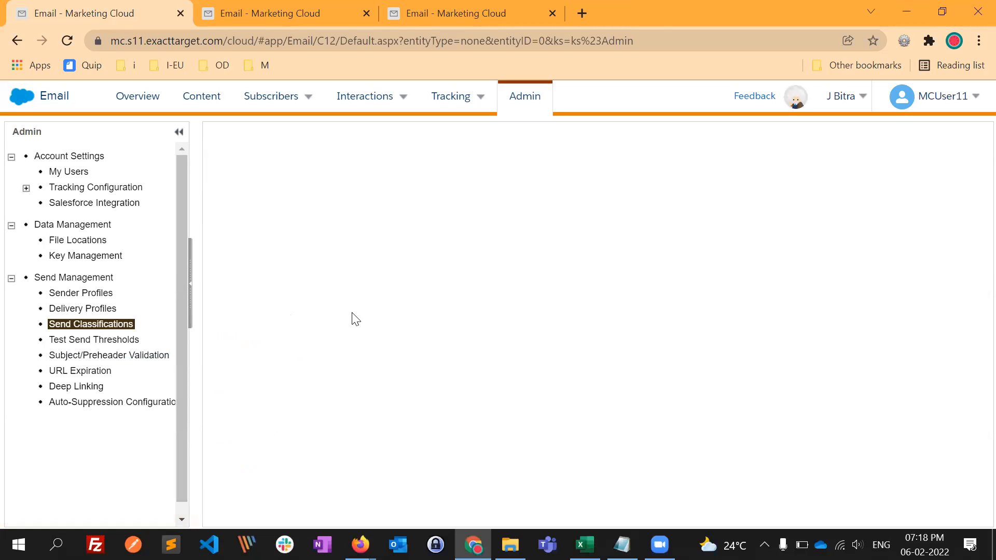
pyautogui.click(295, 212)
pyautogui.write('N')
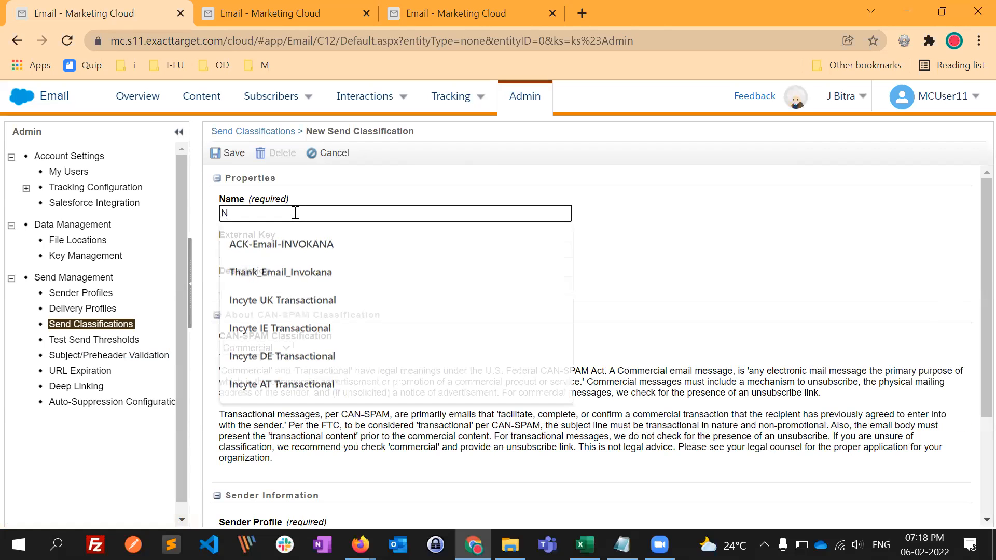
pyautogui.write('TO_Shoe')
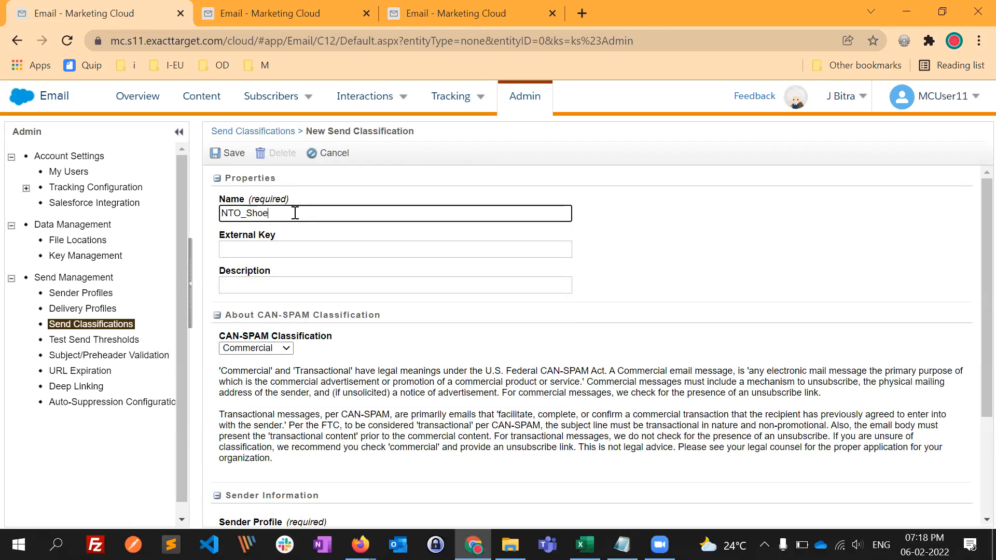
pyautogui.write('s_SC')
# - Try the Transactional option for the CAN-SPAM Classification and return it to Commercial
pyautogui.scroll(-1, 365, 347)
pyautogui.scroll(-1, 361, 333)
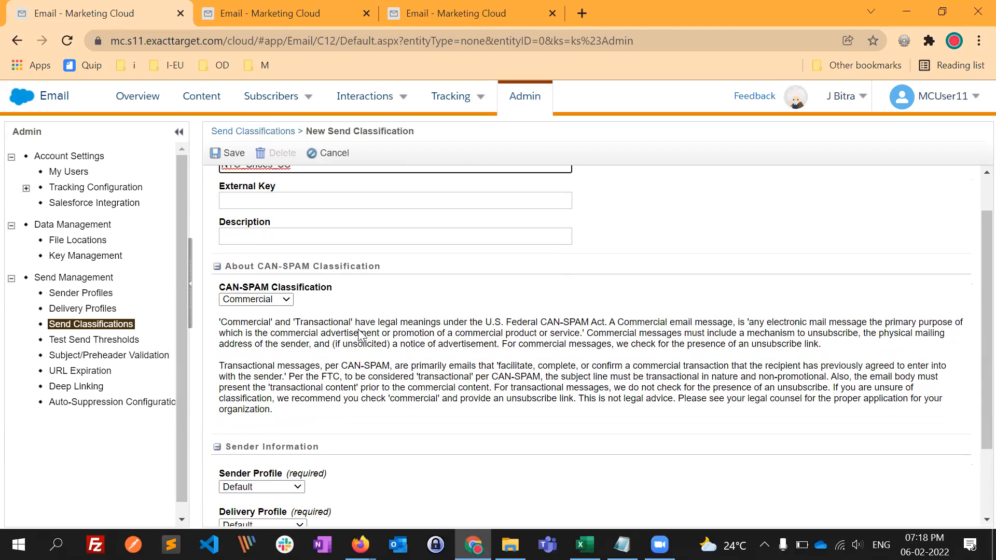
pyautogui.scroll(-1, 400, 317)
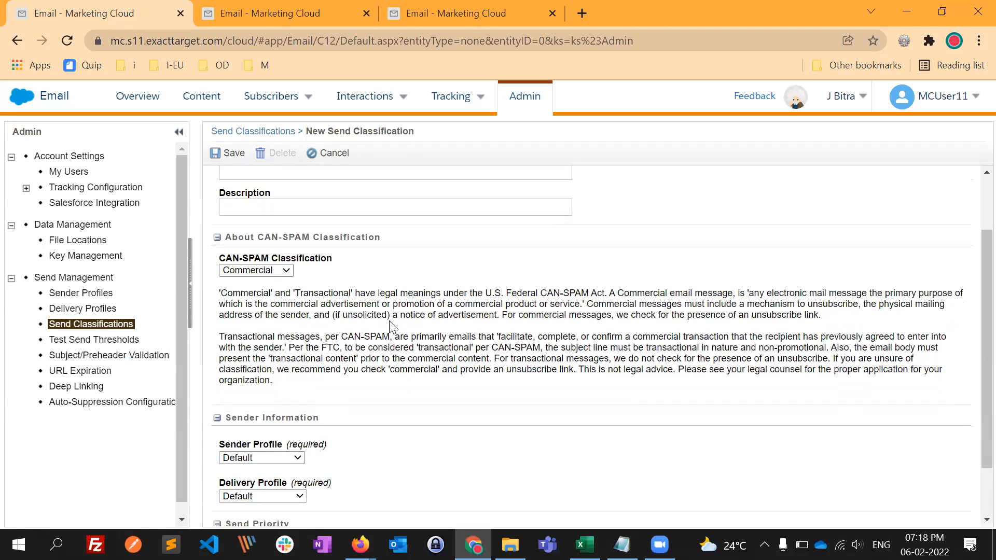
pyautogui.click(280, 271)
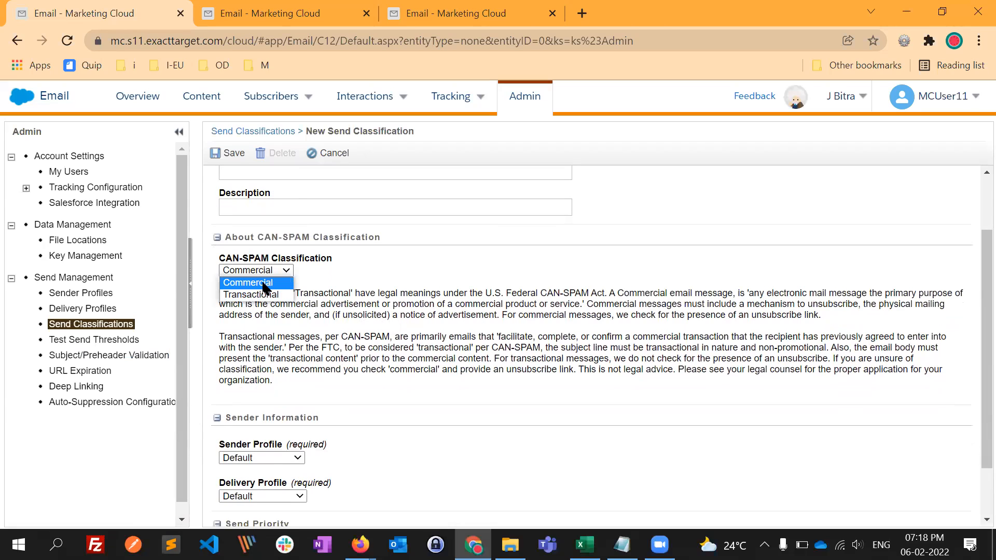
pyautogui.click(254, 295)
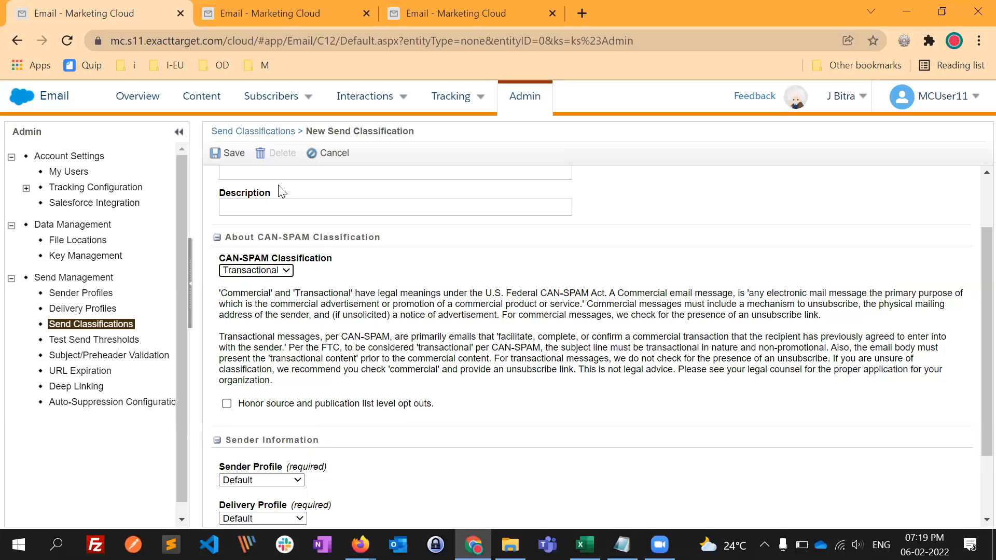
pyautogui.moveTo(304, 100)
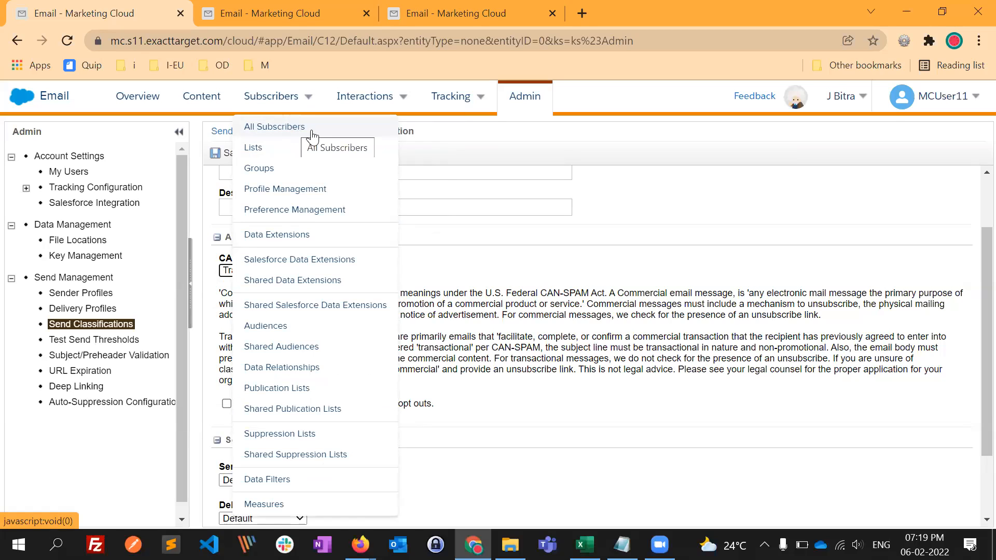
pyautogui.click(255, 270)
pyautogui.click(254, 283)
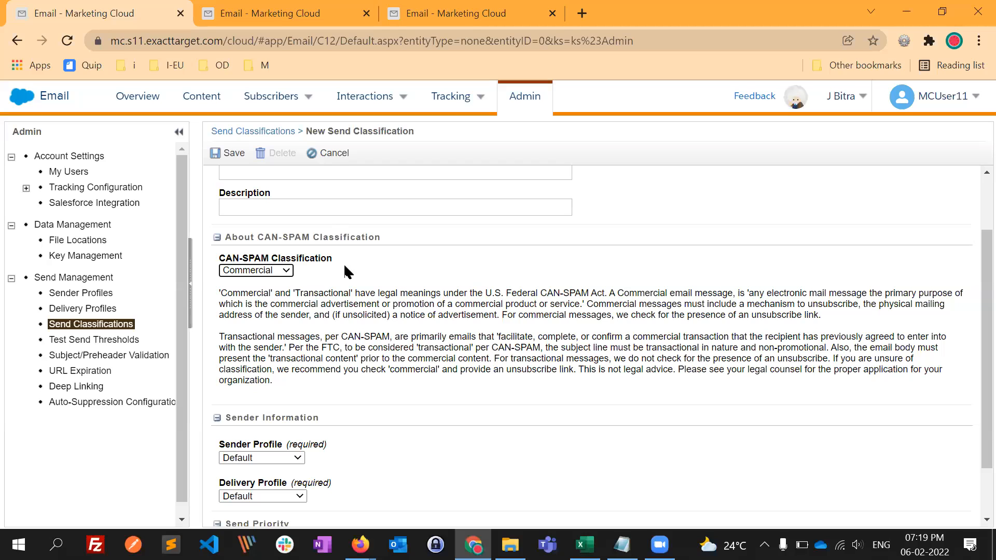
pyautogui.click(259, 274)
pyautogui.click(258, 293)
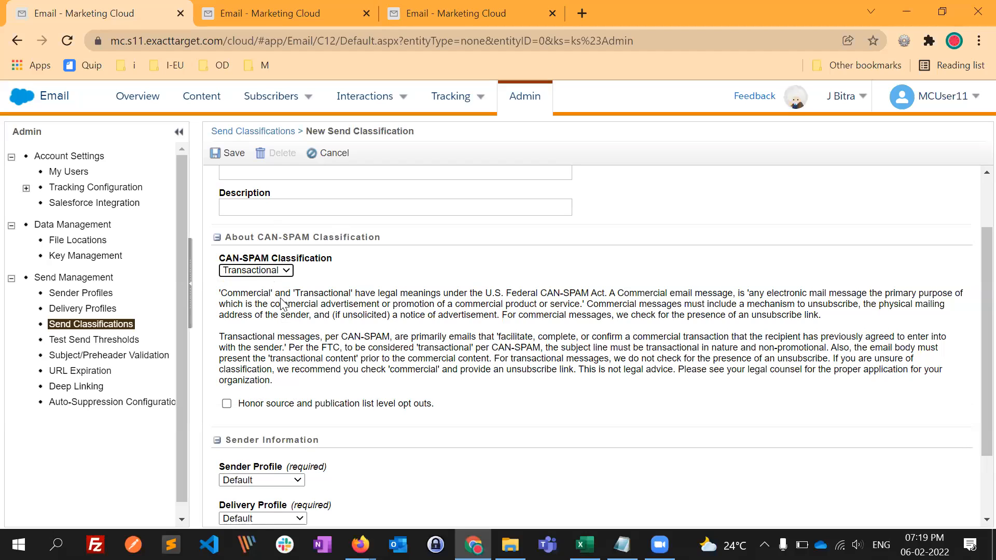
pyautogui.moveTo(275, 98)
pyautogui.click(286, 268)
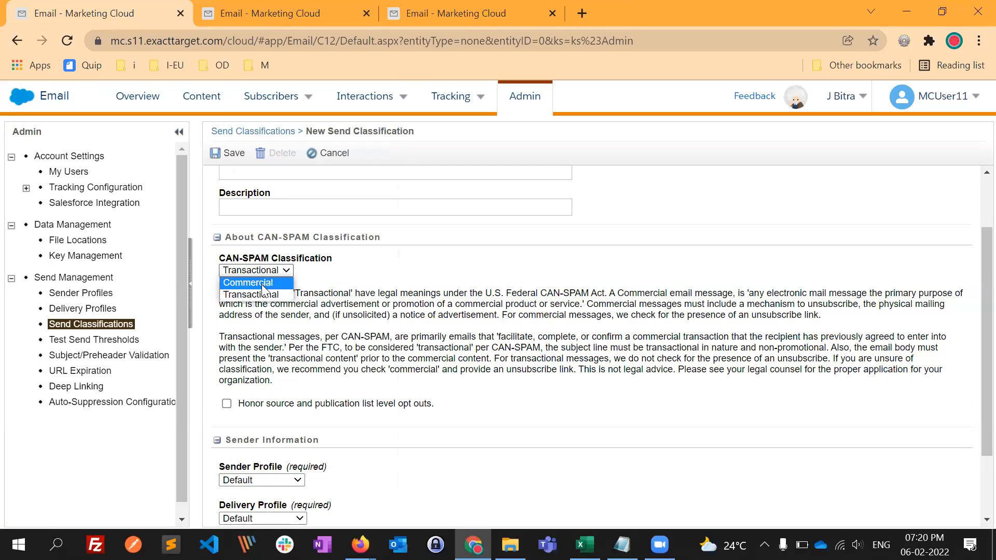
pyautogui.click(263, 283)
# - Assign the NTO_shoes_SP sender profile and the NTO_Shoes_DP delivery profile to the send classification
pyautogui.scroll(-1, 270, 217)
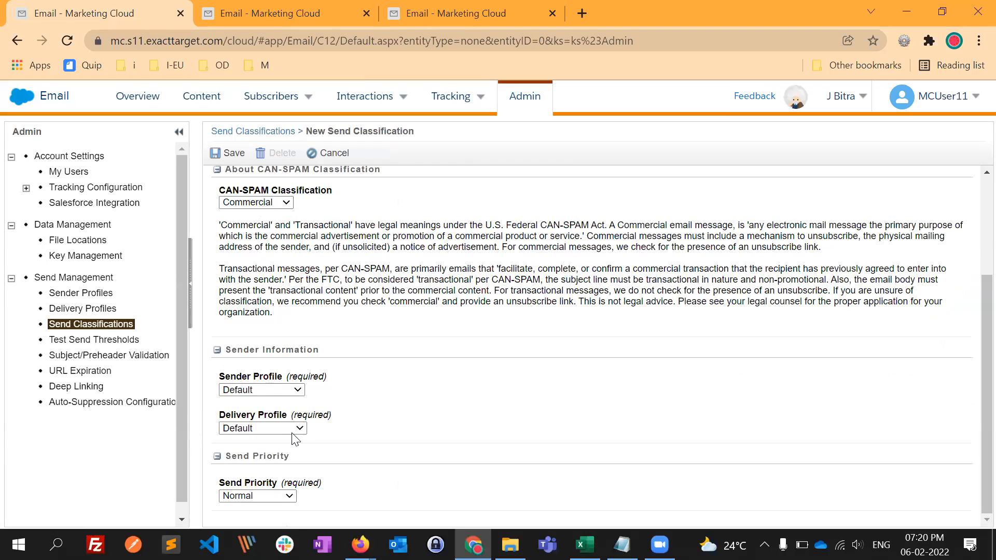
pyautogui.click(287, 394)
pyautogui.click(267, 400)
pyautogui.click(287, 393)
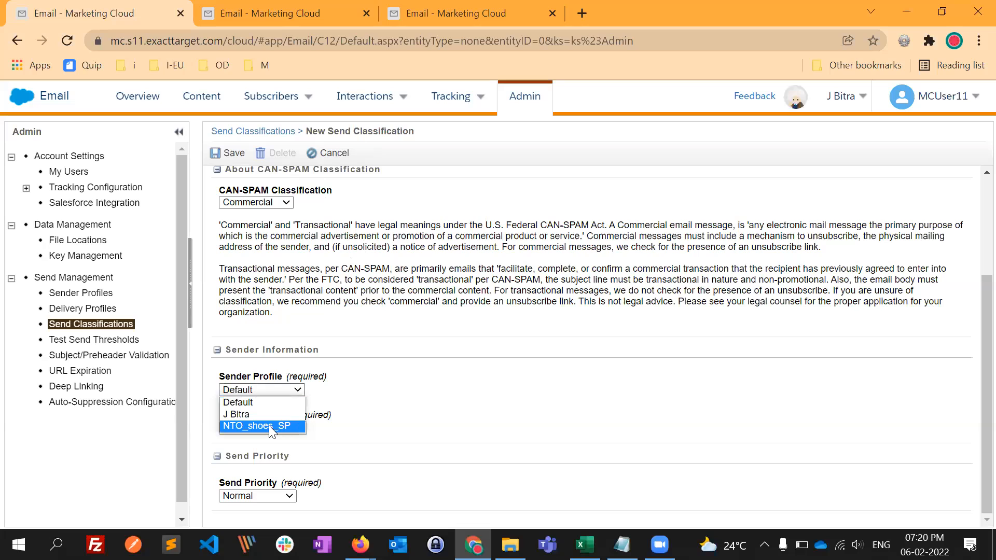
pyautogui.click(269, 425)
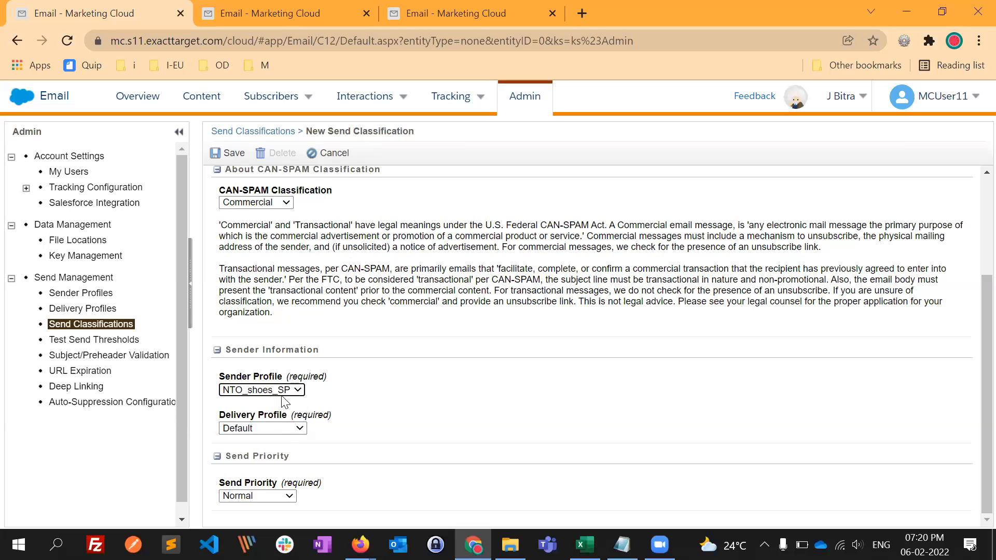
pyautogui.click(285, 429)
pyautogui.click(264, 450)
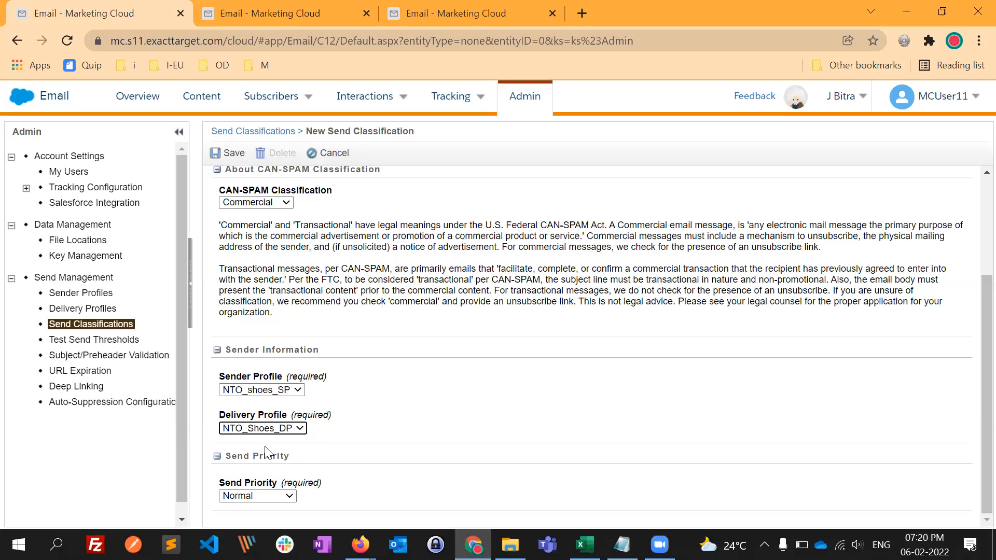
# - Check the Send Priority setting and save the send classification
pyautogui.click(257, 496)
pyautogui.click(326, 448)
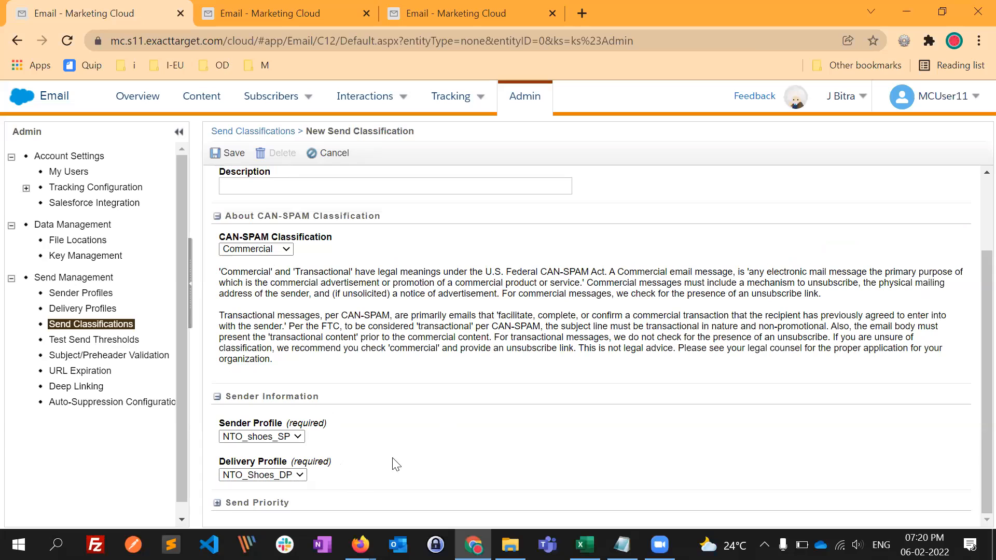
pyautogui.click(228, 503)
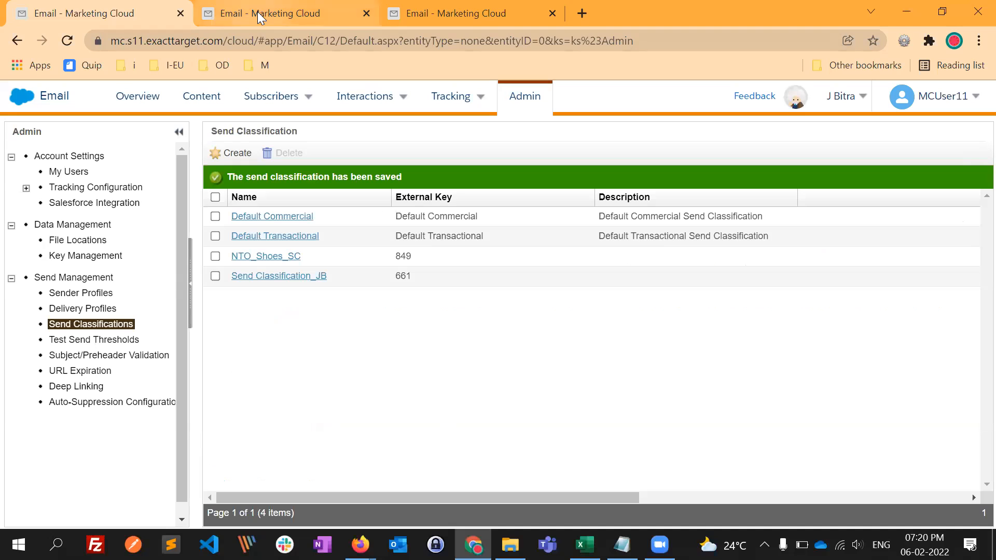
# - Open Demo_NTO_static_email from Content Builder and go to its Preview and Test stage
pyautogui.click(332, 14)
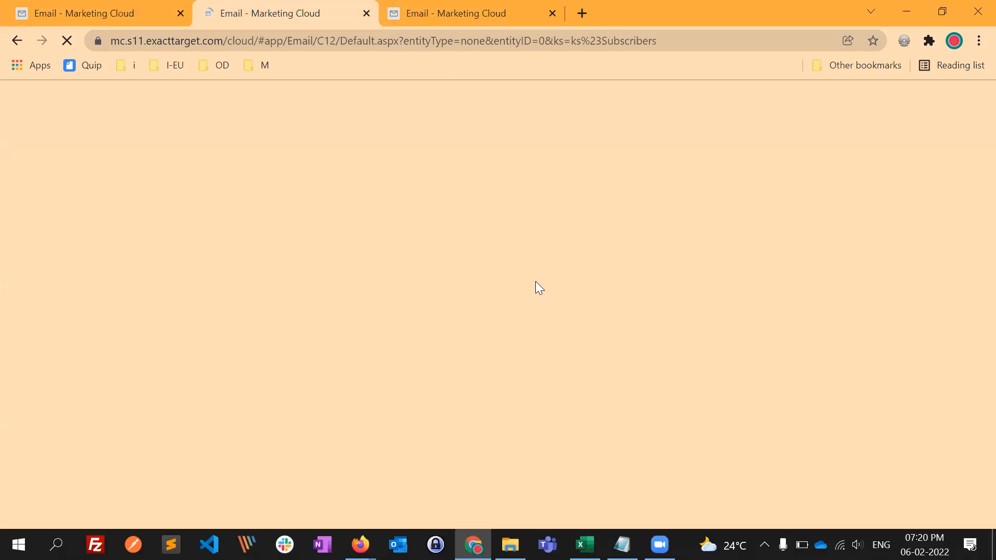
pyautogui.hotkey('ctrl', 'Tab')
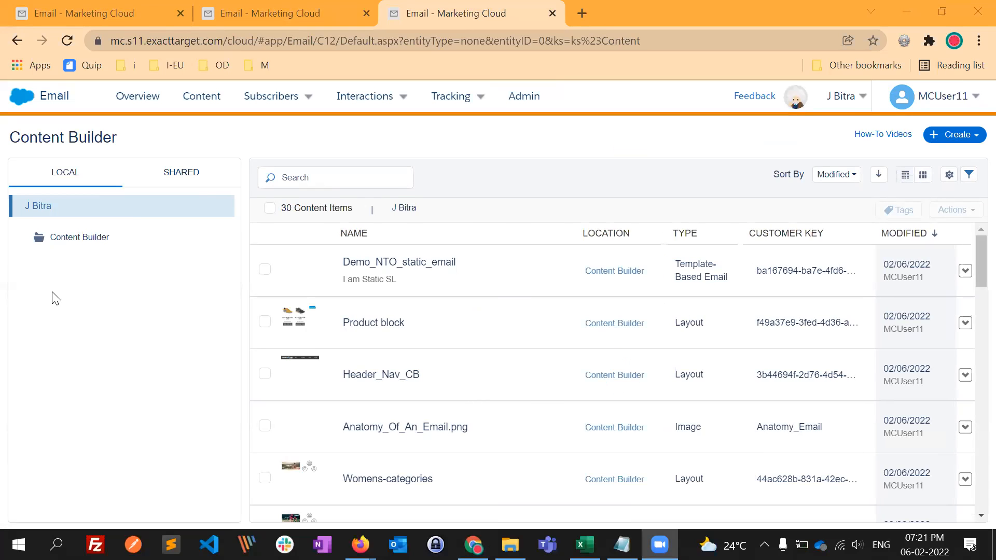
pyautogui.click(415, 281)
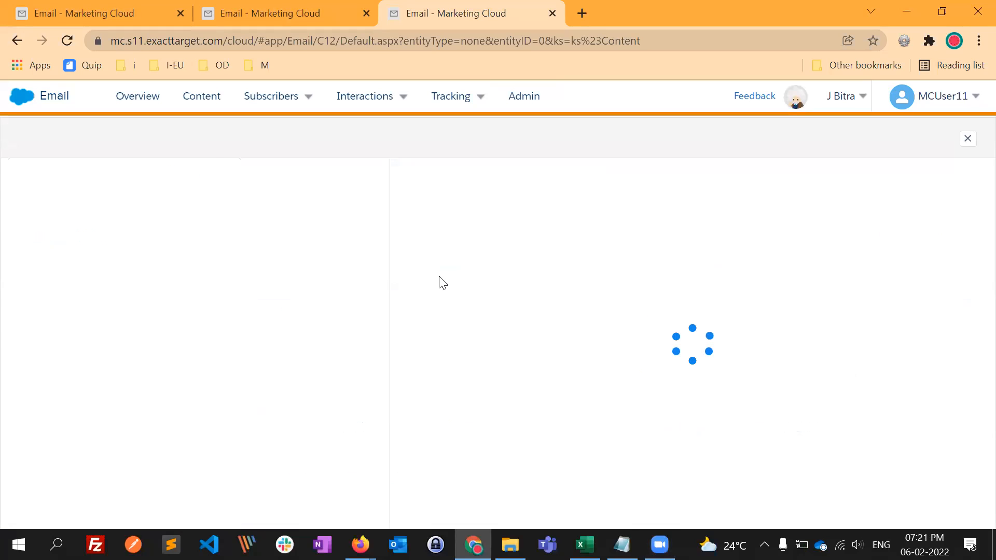
pyautogui.click(943, 139)
pyautogui.click(933, 161)
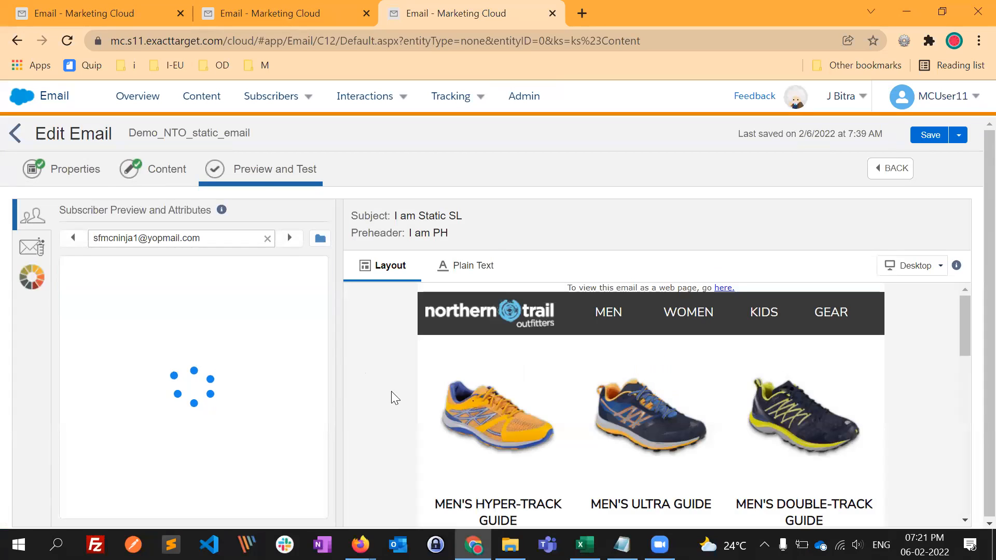
# - Preview the email for the previous subscriber through to its footer, and bring up the Test Send options
pyautogui.click(74, 239)
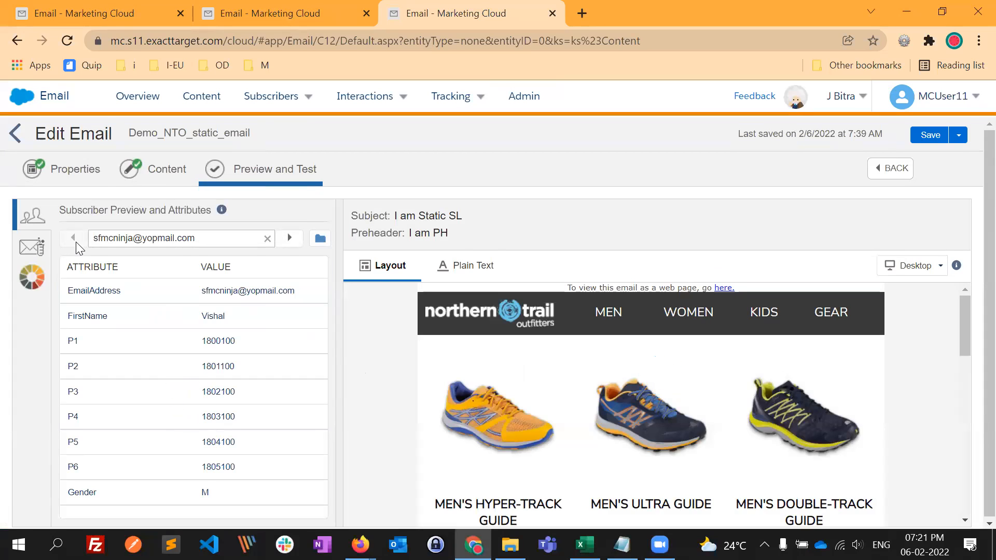
pyautogui.scroll(-5, 538, 405)
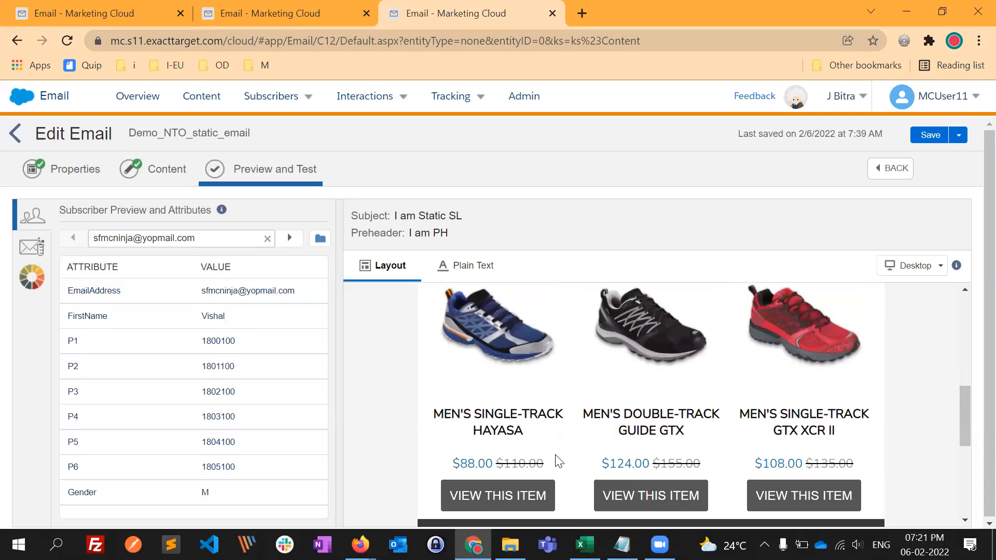
pyautogui.scroll(-5, 558, 461)
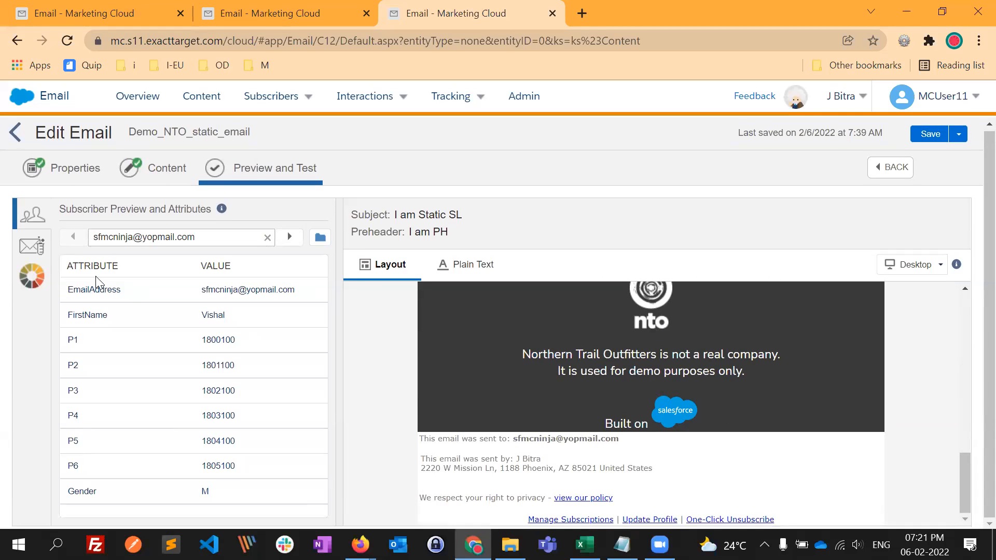
pyautogui.click(32, 246)
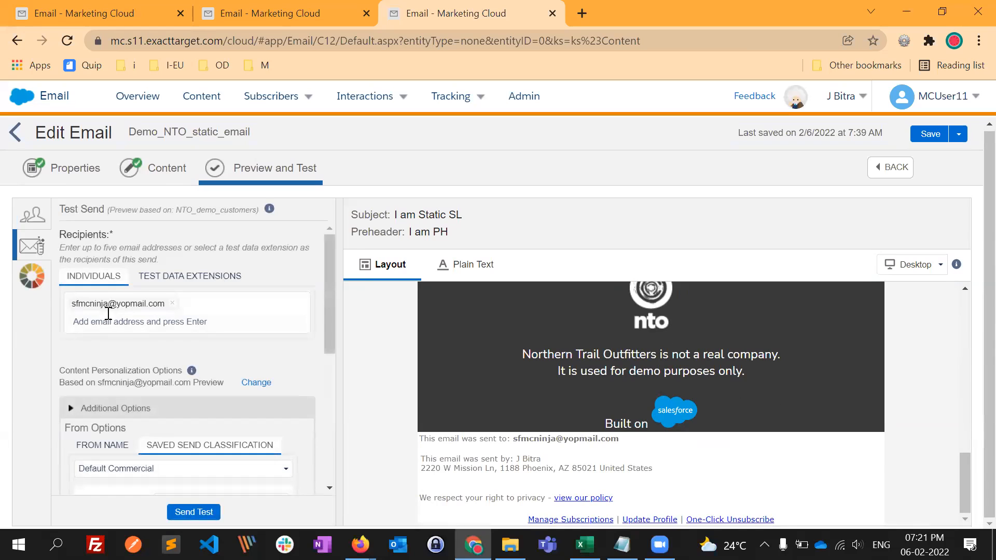
pyautogui.scroll(-1, 142, 356)
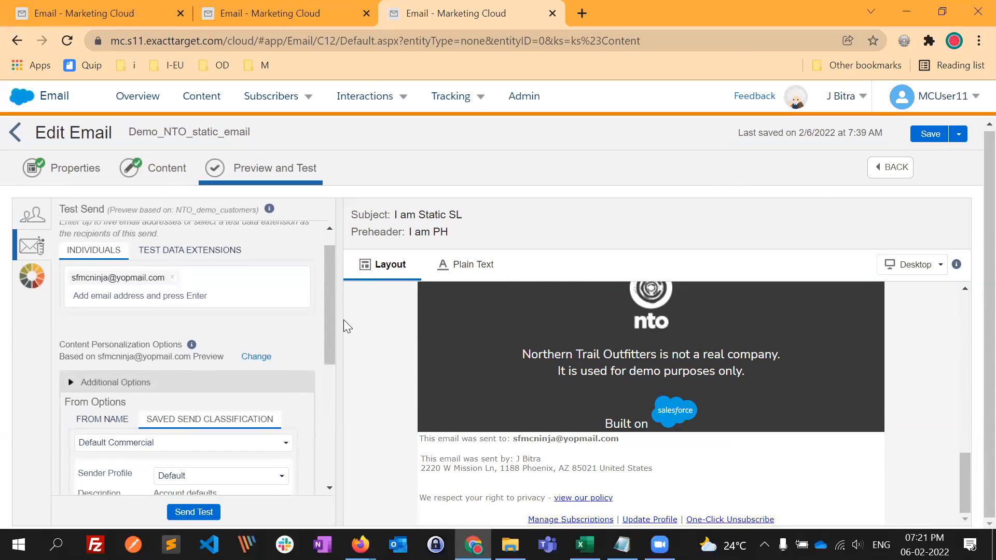
# - Switch to Firefox and load the YOPmail home page in the tab holding the test inbox
pyautogui.hotkey('alt', 'Tab')
pyautogui.hotkey('alt', 'Tab')
pyautogui.hotkey('alt', 'Tab')
pyautogui.hotkey('alt', 'Tab')
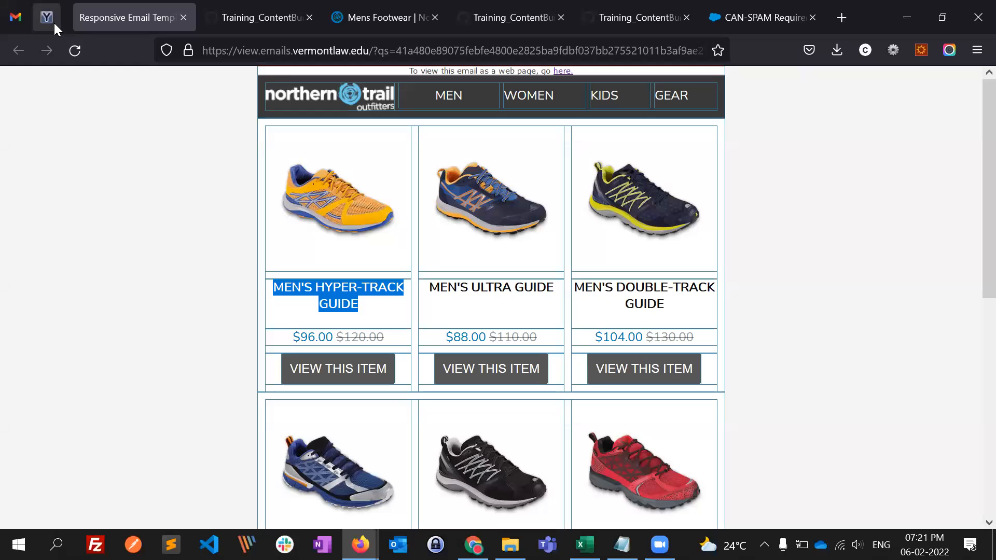
pyautogui.click(54, 22)
pyautogui.hotkey('ctrl', 'l')
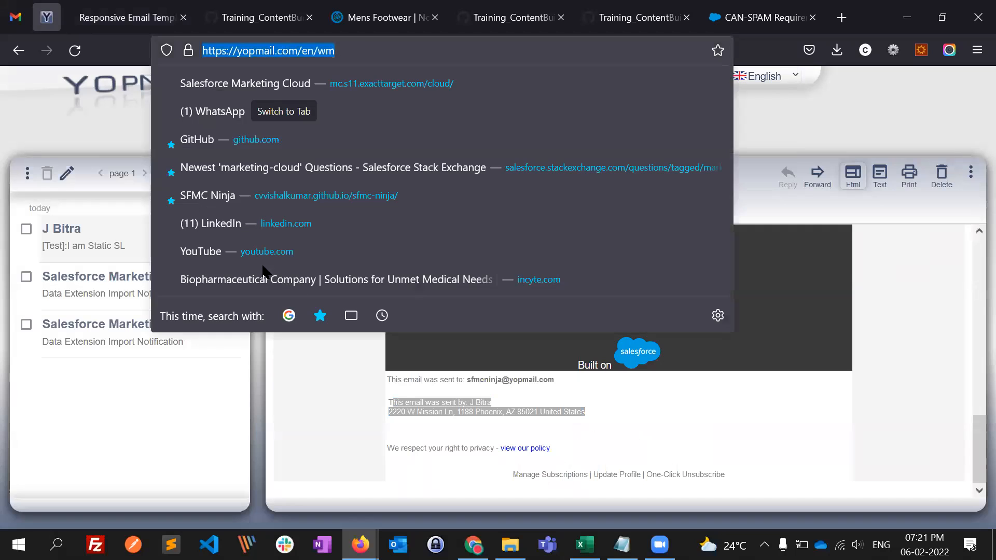
pyautogui.write('yo')
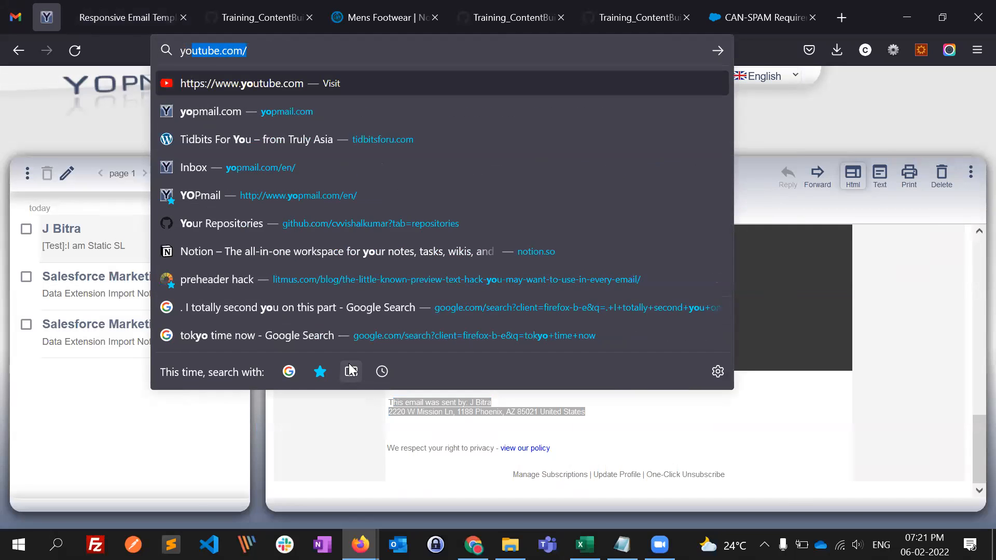
pyautogui.press('Return')
pyautogui.click(330, 47)
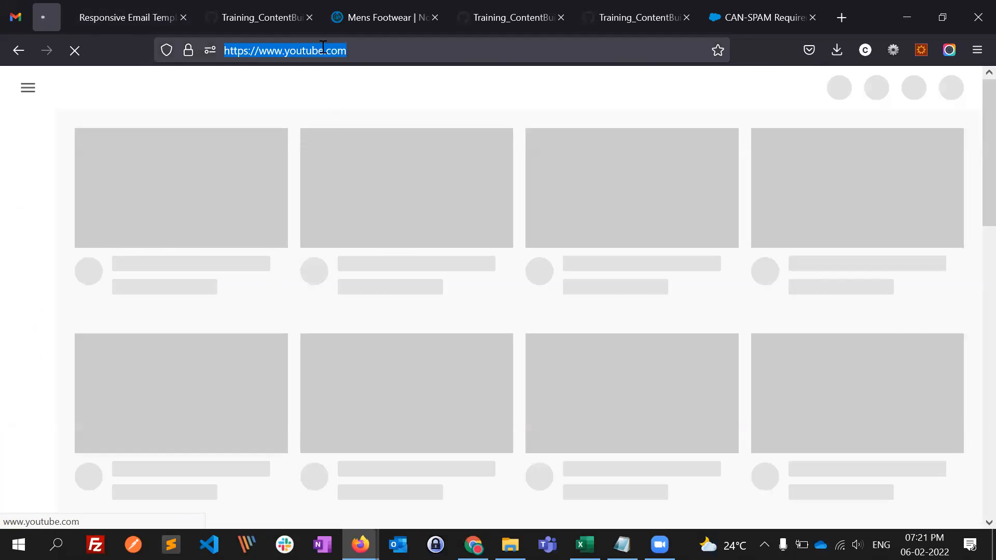
pyautogui.write('yopmail.com/')
pyautogui.press('Return')
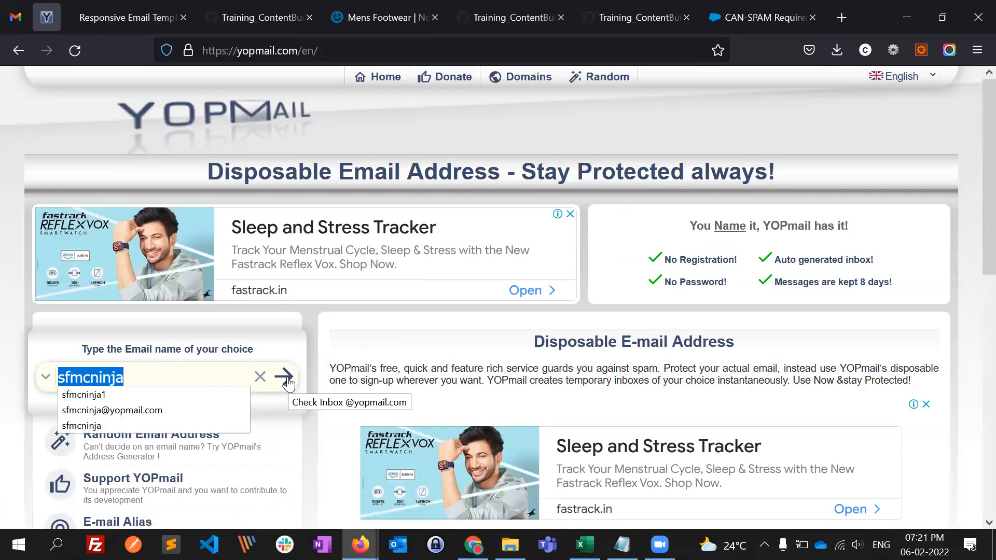
# - Open the test inbox in YOPmail, and back in Chrome choose NTO_Shoes_SC as the test send's saved send classification
pyautogui.click(285, 379)
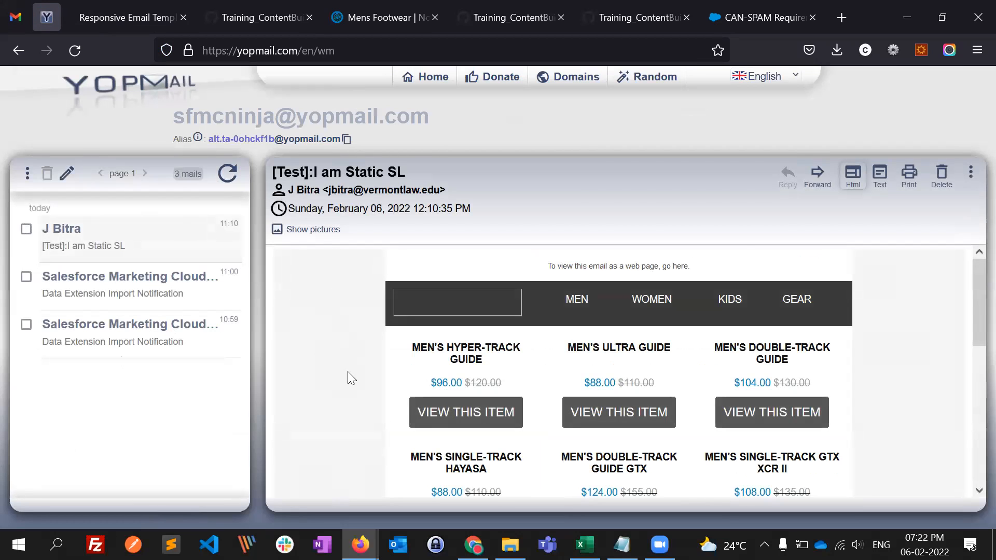
pyautogui.hotkey('alt', 'Tab')
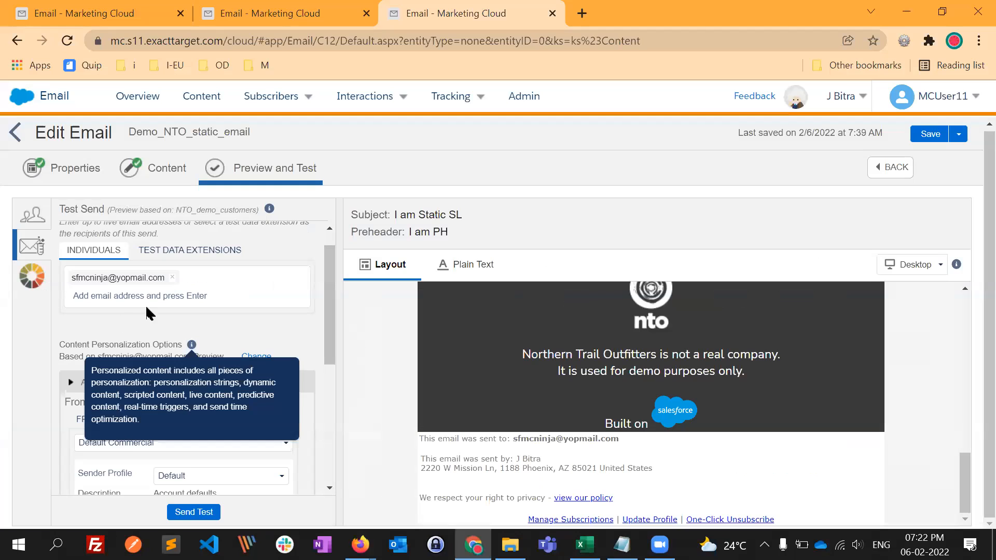
pyautogui.scroll(-3, 217, 370)
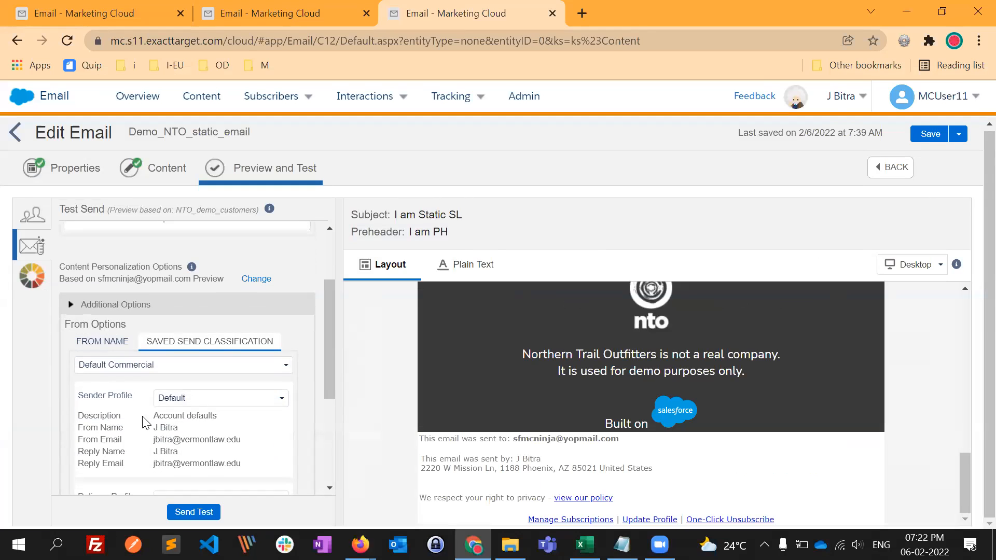
pyautogui.click(158, 317)
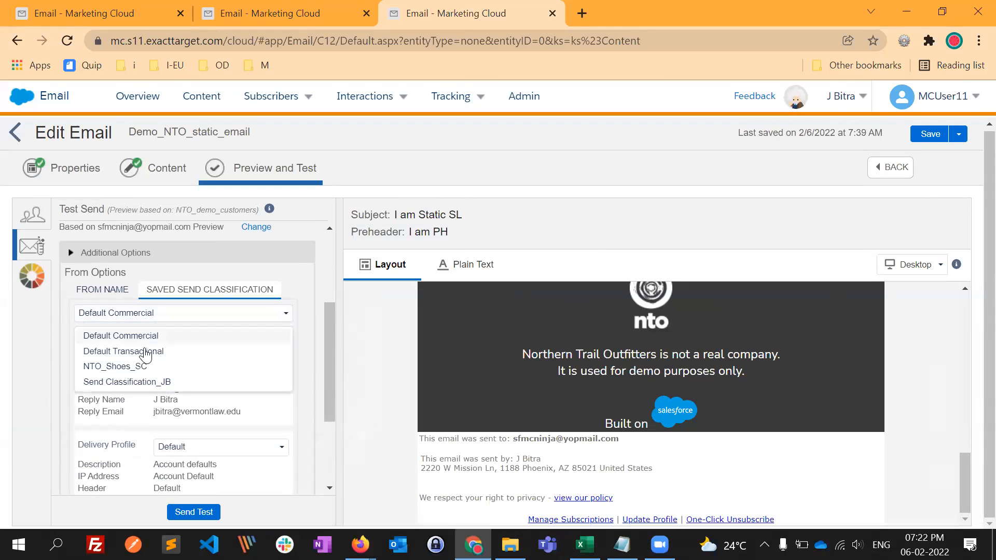
pyautogui.click(120, 367)
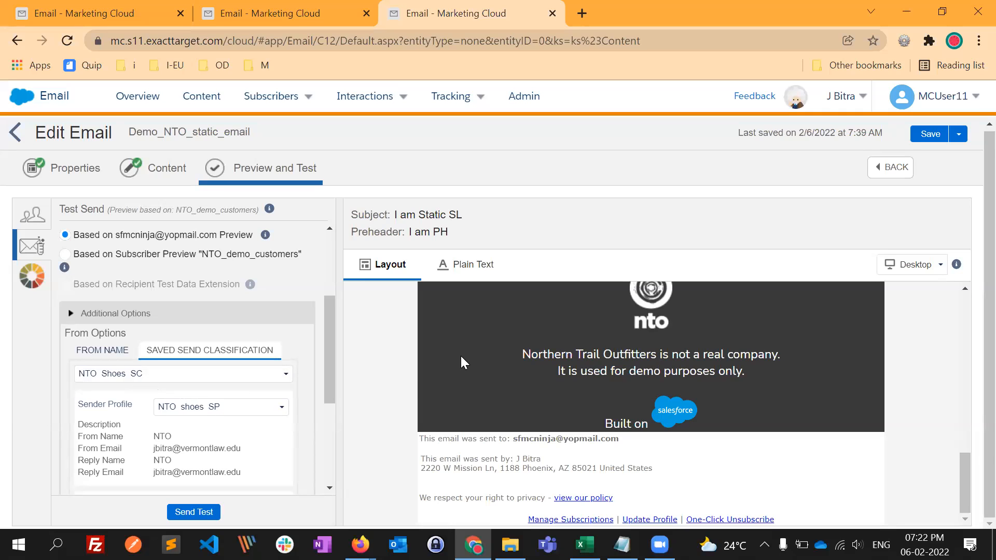
pyautogui.scroll(-1, 111, 395)
pyautogui.scroll(1, 110, 395)
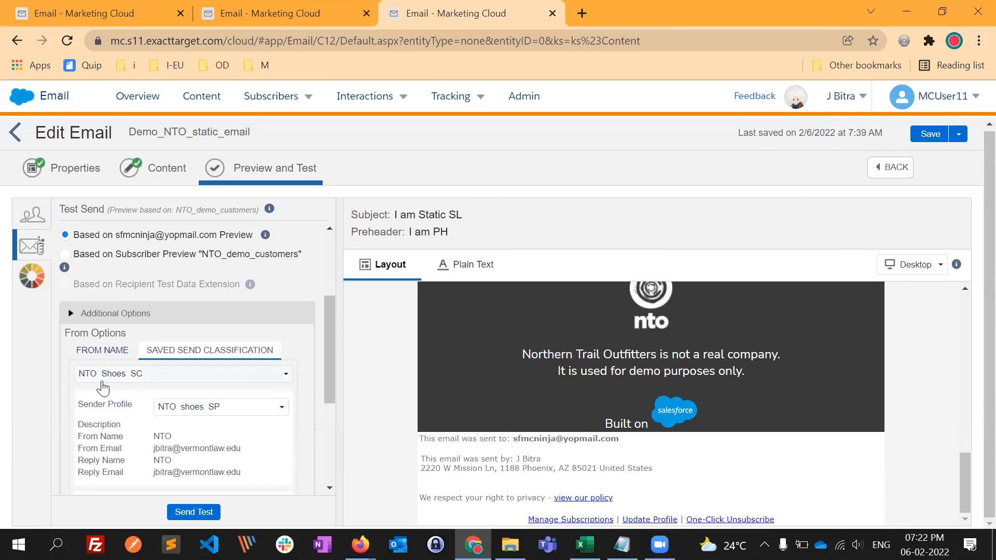
pyautogui.scroll(-3, 102, 389)
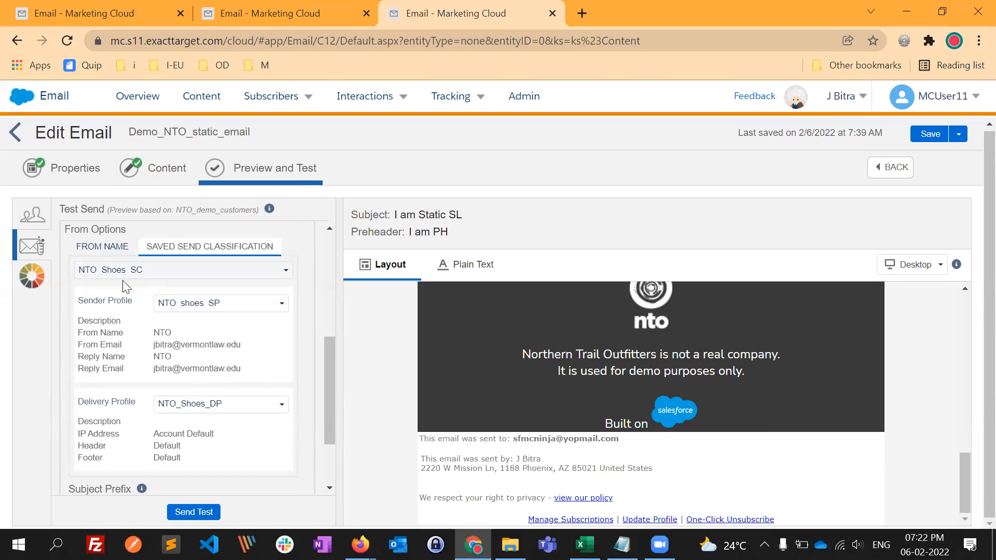
# - Try the other custom sender profile for the test send, restore NTO_shoes_SP, and check its From Name
pyautogui.click(214, 304)
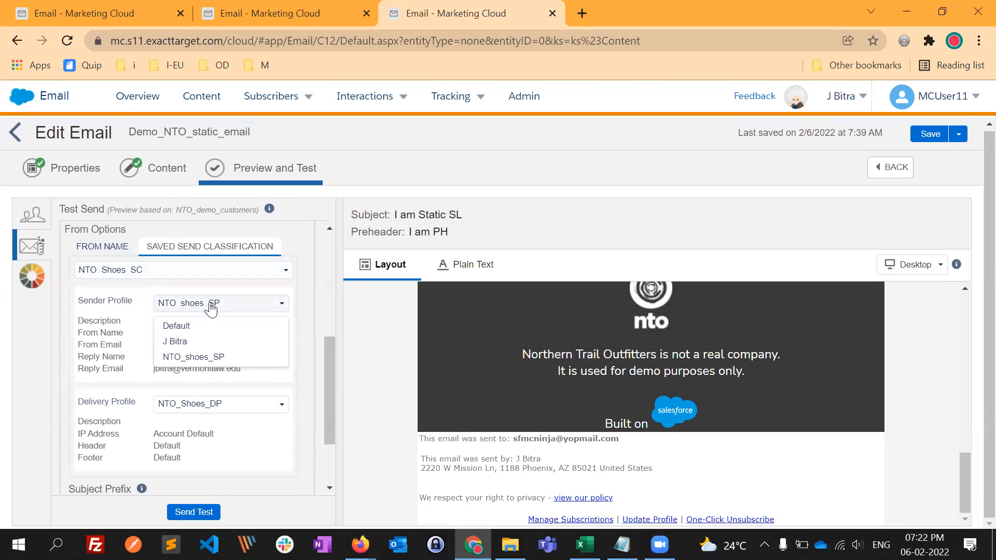
pyautogui.click(208, 341)
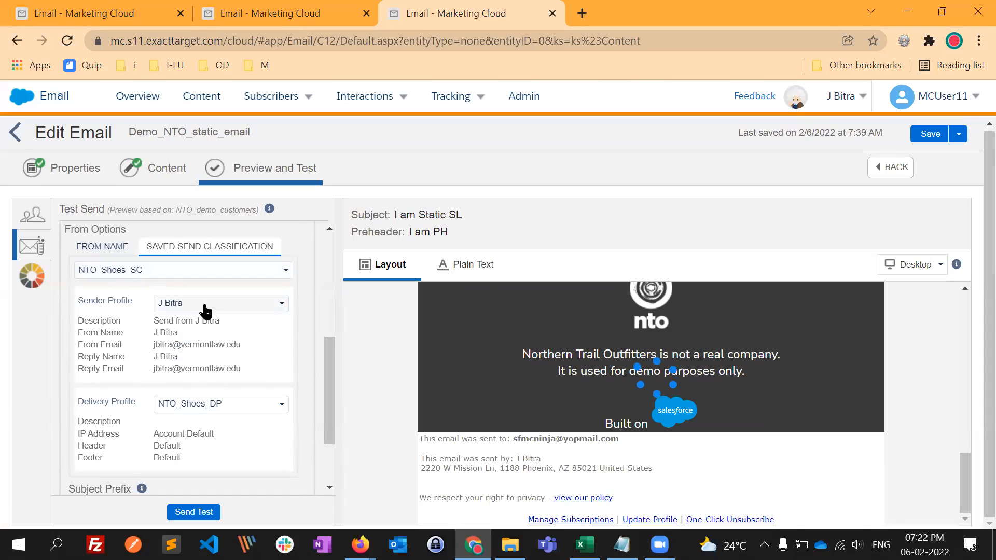
pyautogui.click(206, 307)
pyautogui.click(208, 358)
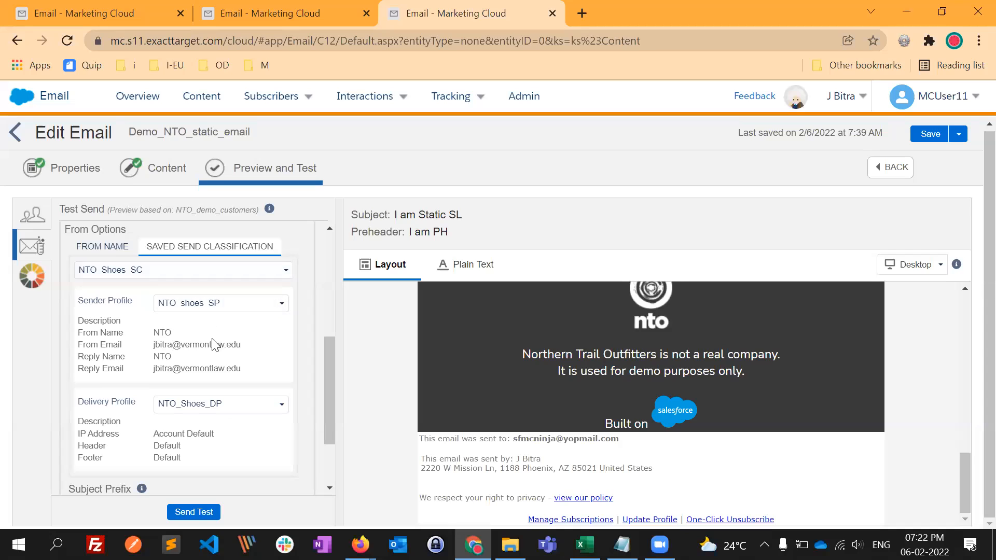
pyautogui.doubleClick(162, 336)
pyautogui.click(287, 326)
# - Disable Track Clicks for the test send, then send the test email and confirm the send
pyautogui.scroll(5, 203, 337)
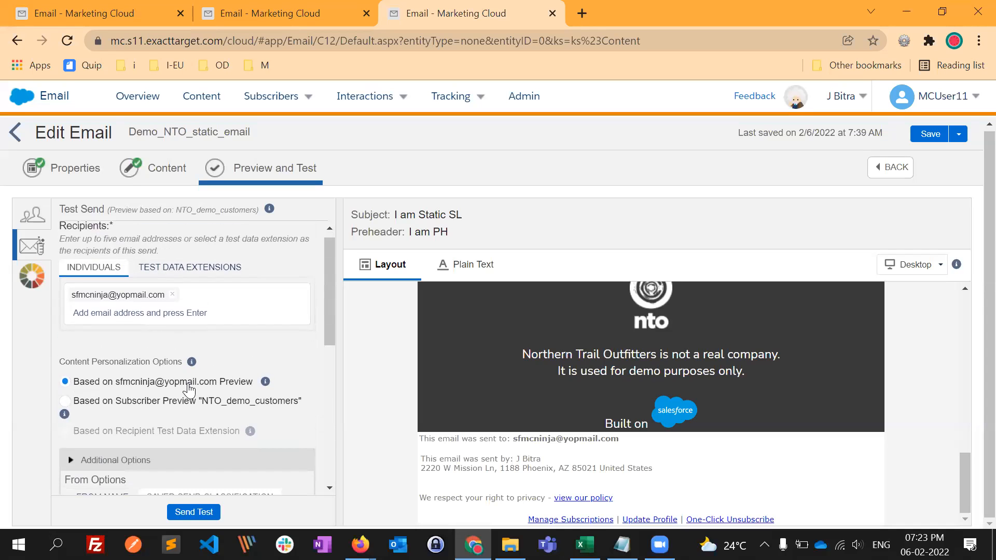
pyautogui.scroll(-10, 192, 446)
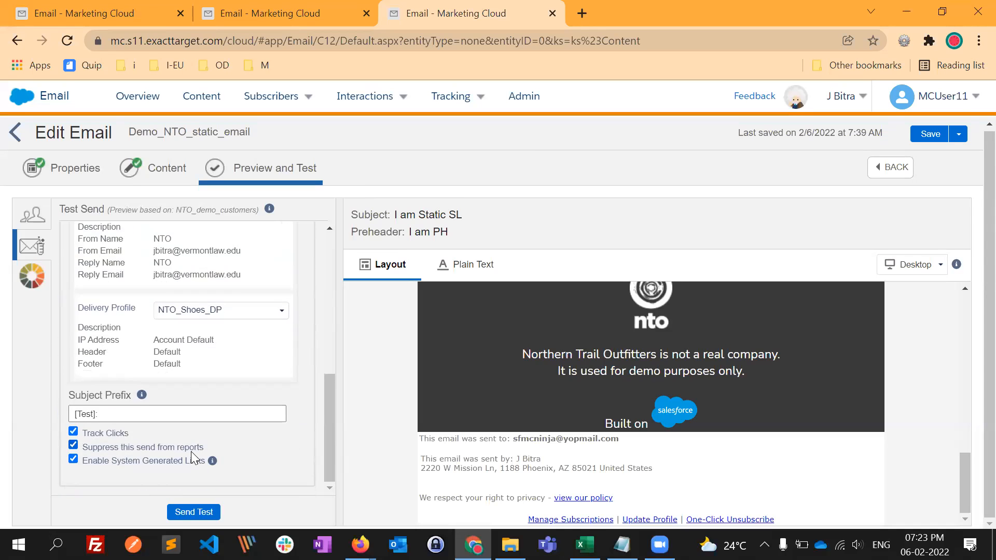
pyautogui.click(110, 431)
pyautogui.click(189, 507)
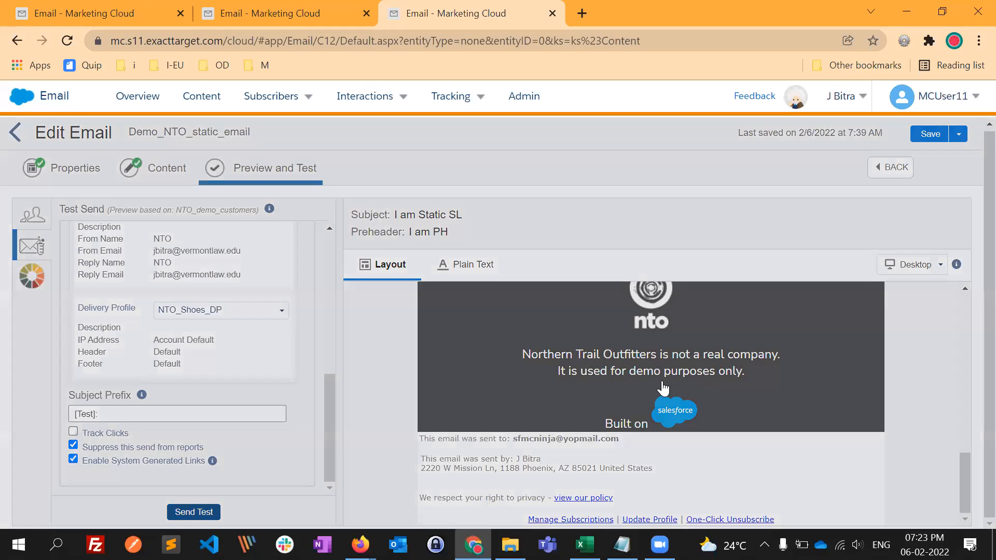
pyautogui.click(669, 386)
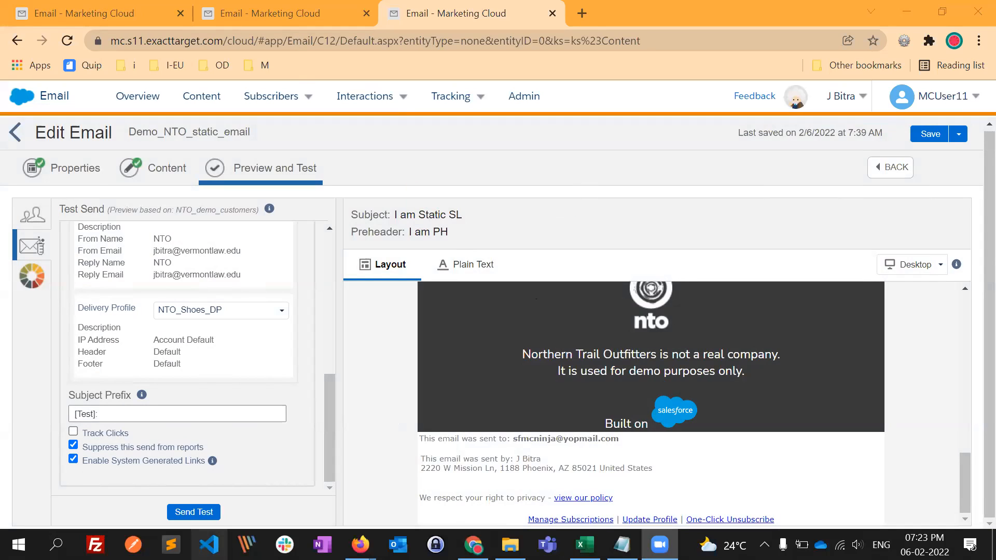
# - Switch to the YOPmail inbox in Firefox and refresh it for the test email
pyautogui.click(361, 545)
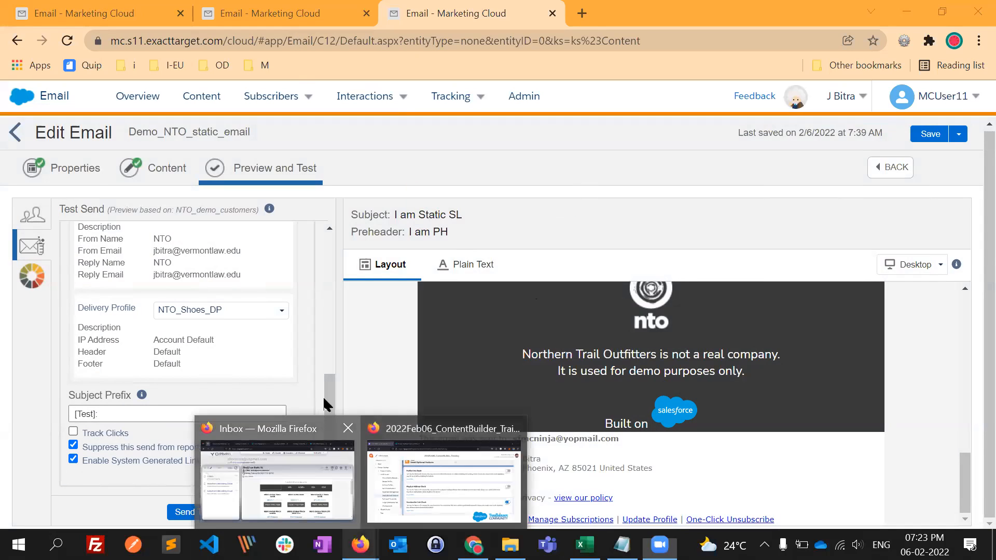
pyautogui.click(278, 480)
pyautogui.click(233, 179)
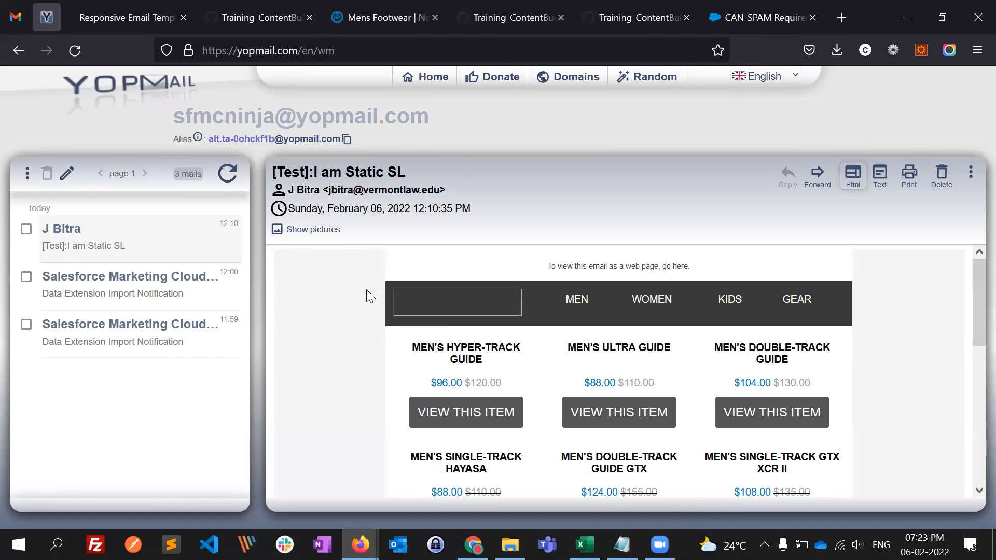
# - Show the pictures in the earlier test email, look through it to the footer, and refresh the inbox again
pyautogui.scroll(-3, 674, 373)
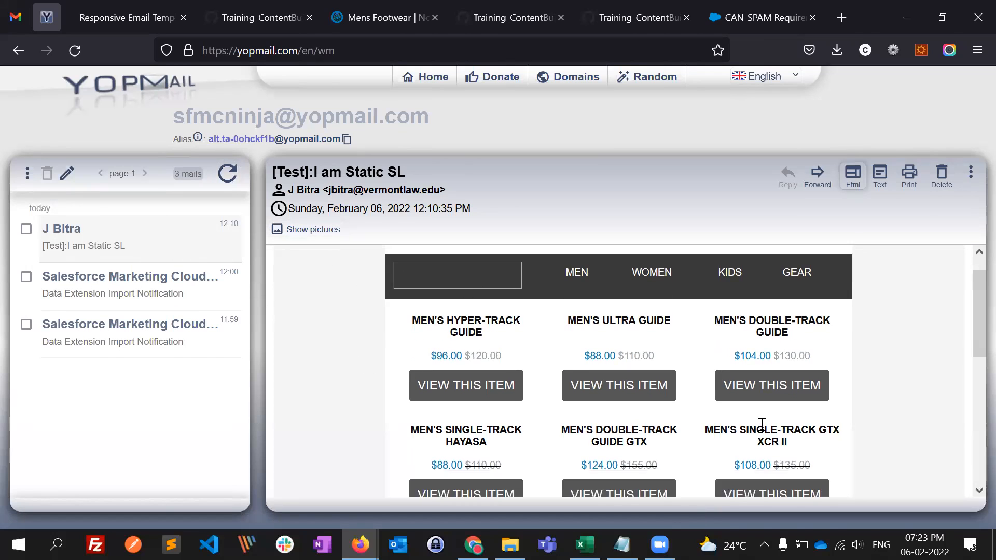
pyautogui.scroll(2, 356, 396)
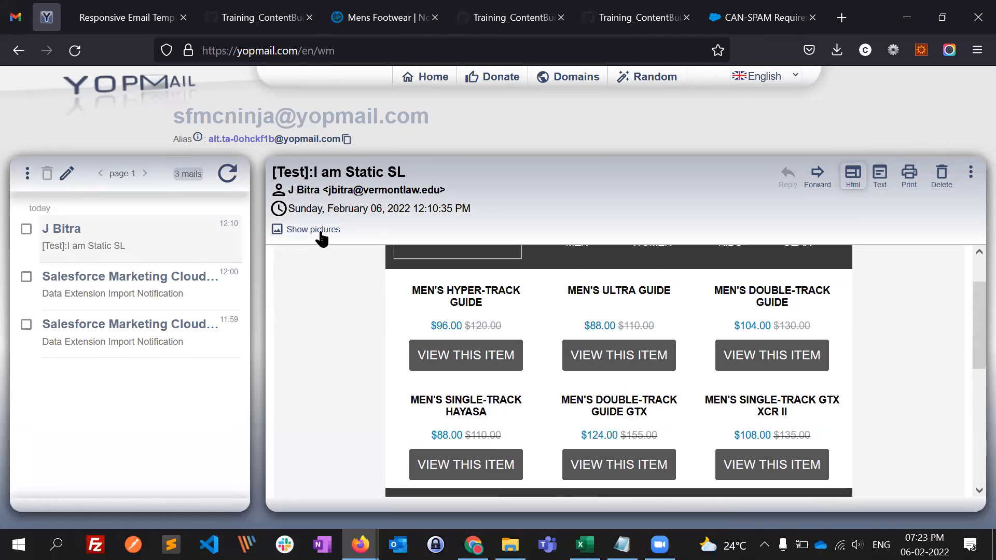
pyautogui.click(314, 230)
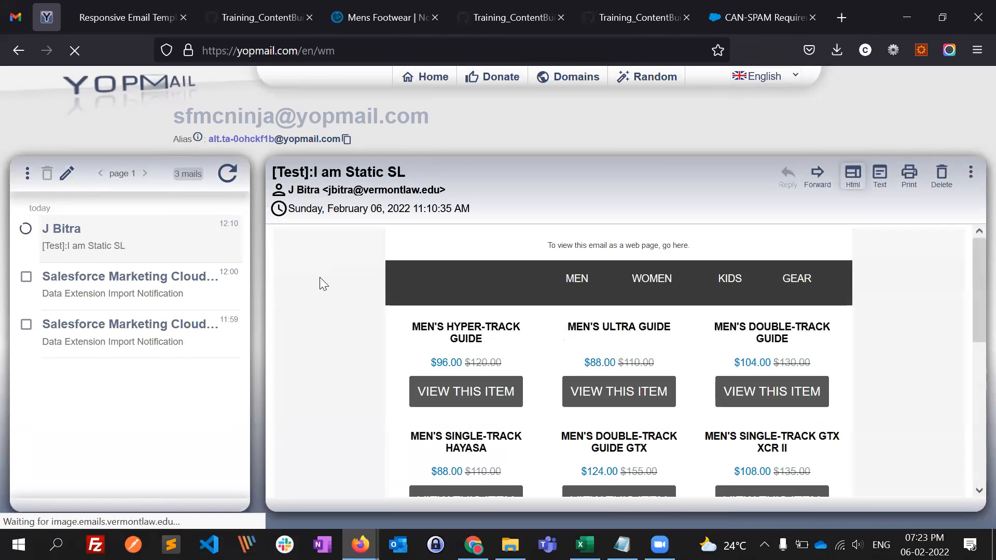
pyautogui.scroll(-3, 876, 412)
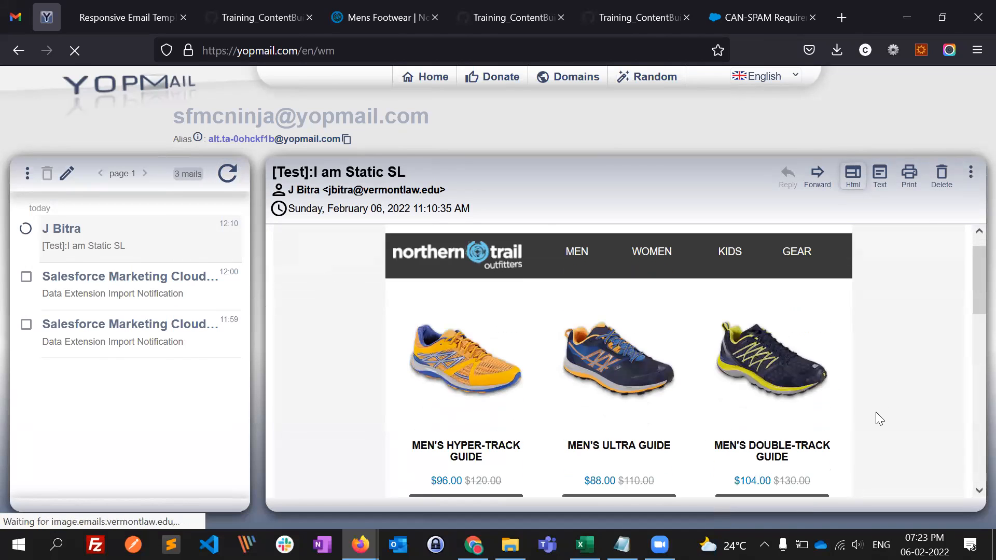
pyautogui.scroll(-5, 899, 441)
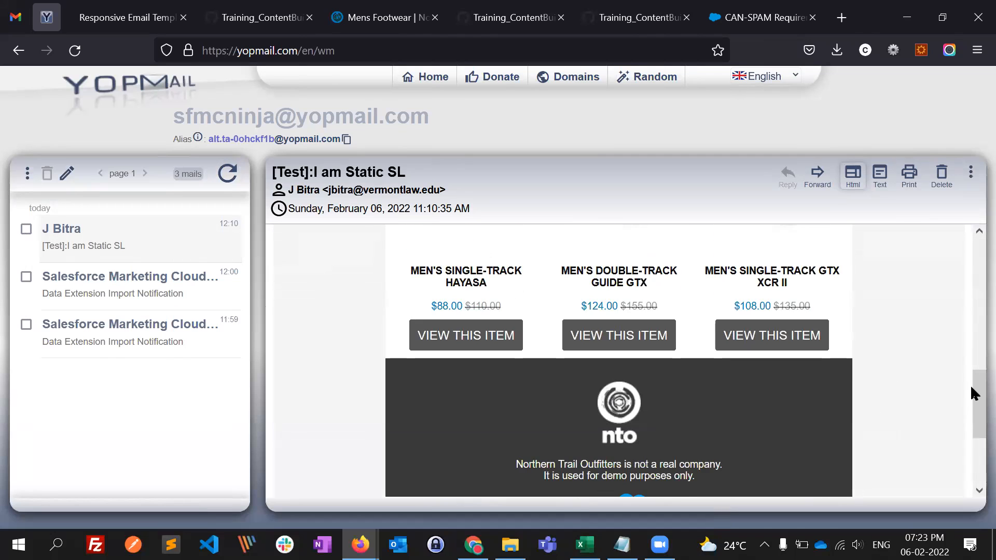
pyautogui.scroll(10, 874, 336)
pyautogui.click(228, 176)
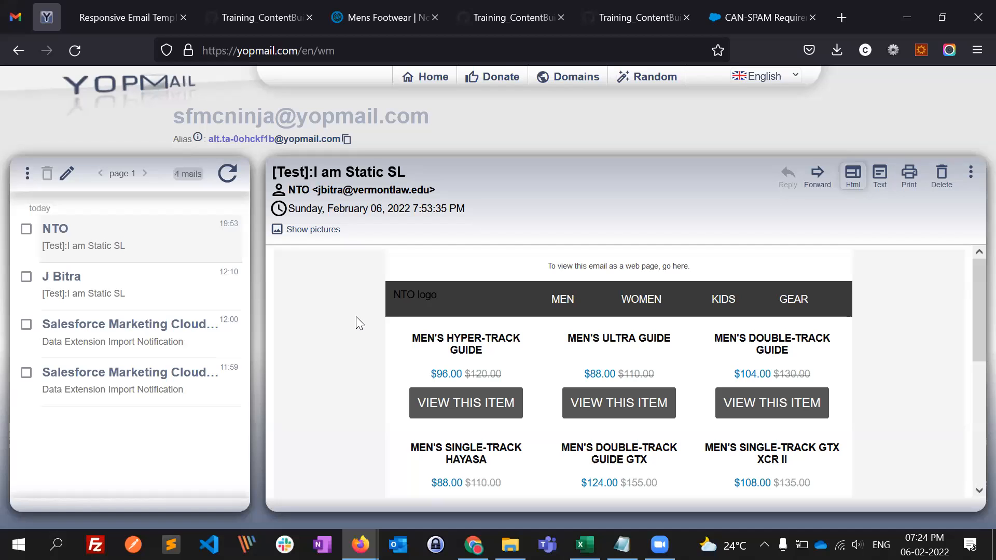
# - Switch back to Marketing Cloud, review the static email's layout preview, and return to the Content Builder listing
pyautogui.hotkey('alt', 'Tab')
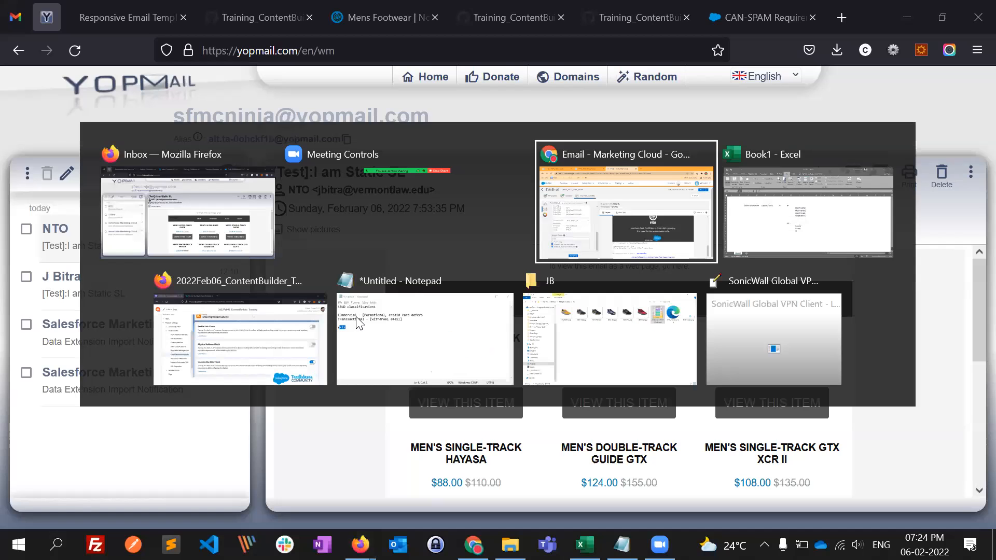
pyautogui.scroll(8, 439, 376)
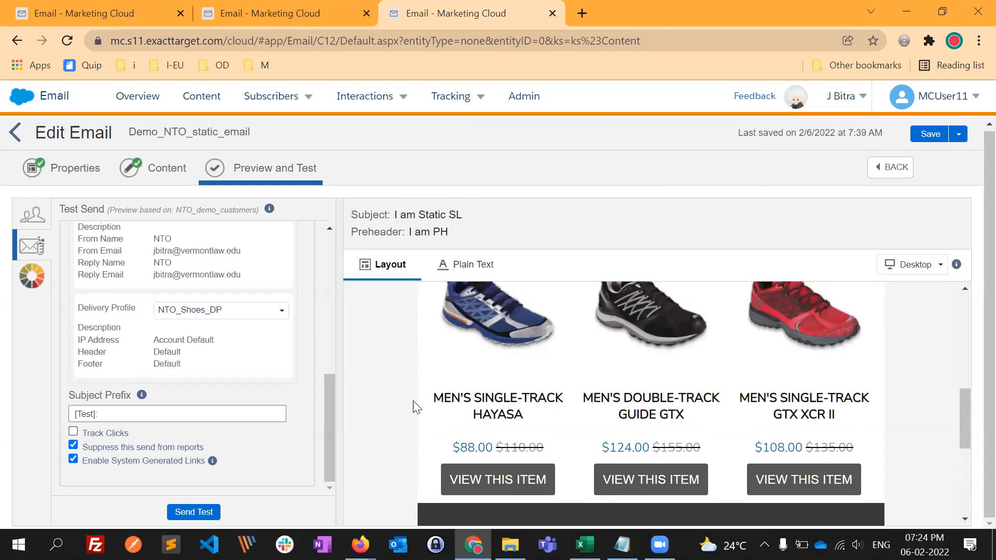
pyautogui.scroll(4, 422, 305)
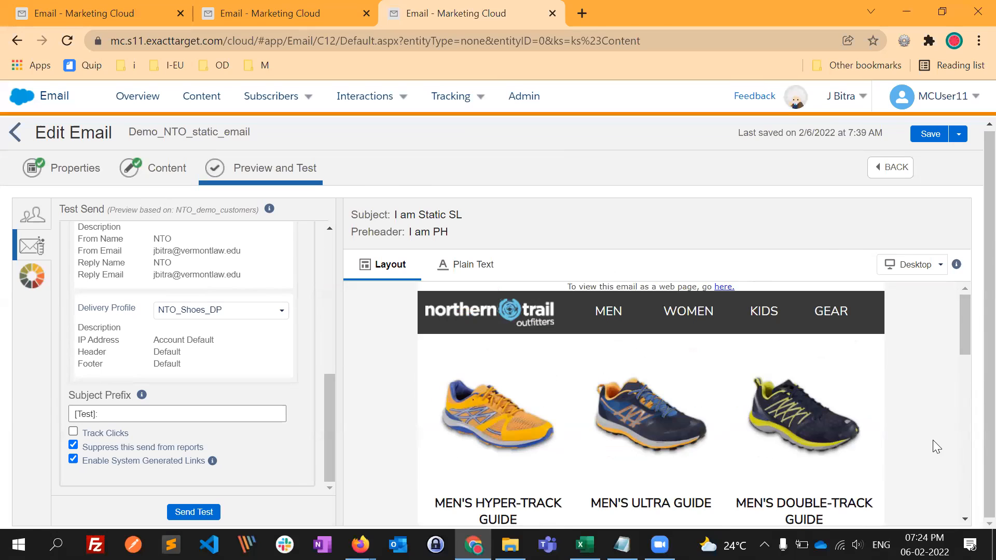
pyautogui.scroll(-5, 940, 450)
pyautogui.scroll(-5, 939, 455)
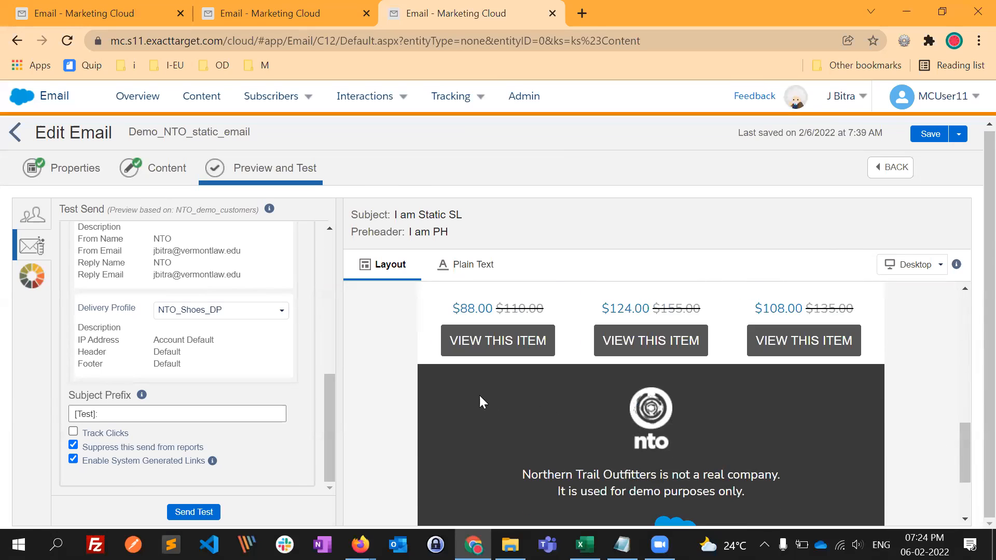
pyautogui.click(15, 132)
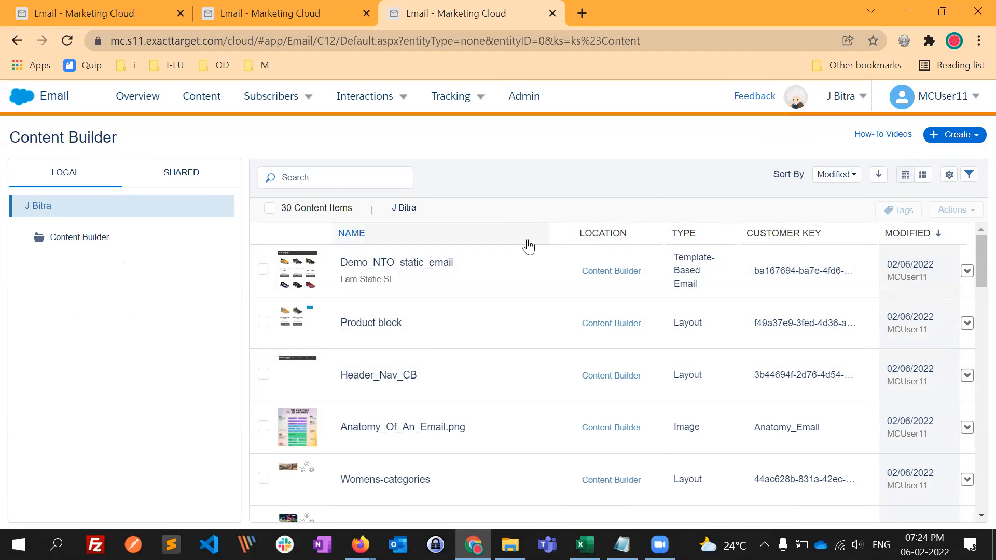
pyautogui.click(954, 146)
pyautogui.moveTo(890, 229)
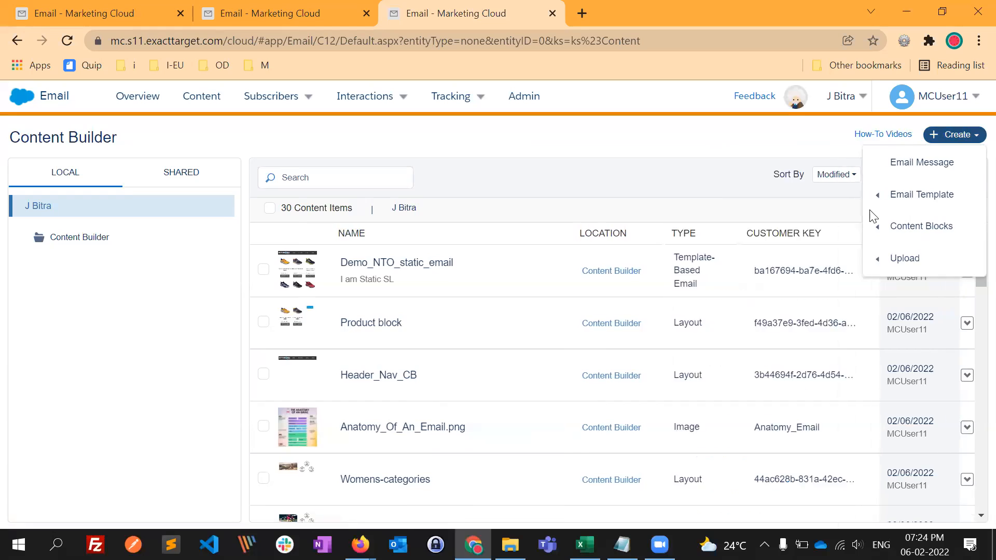
pyautogui.click(773, 140)
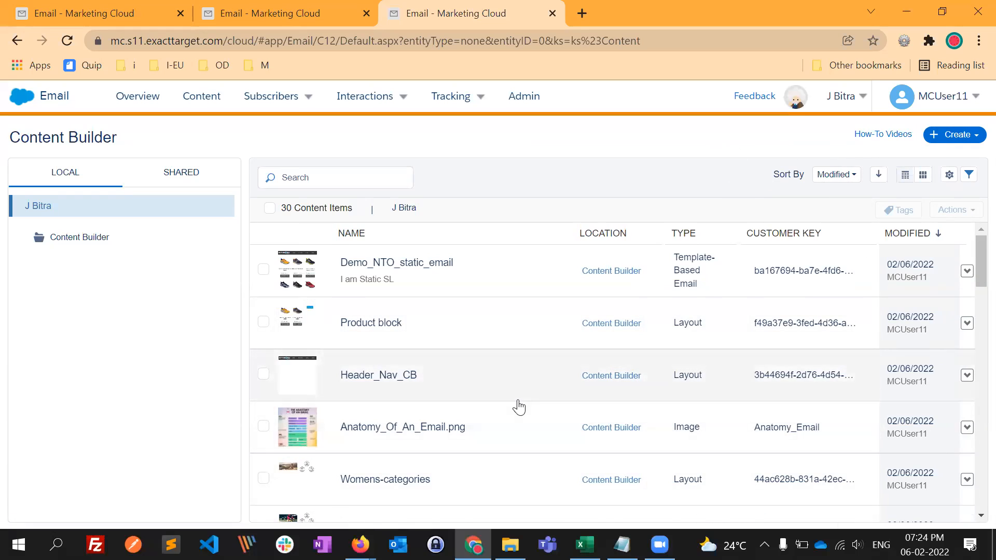
# - Open Demo_NTO_Dynamic_CB from Content Builder at its Preview and Test stage and check the subscriber's Gender attribute
pyautogui.scroll(-1, 583, 398)
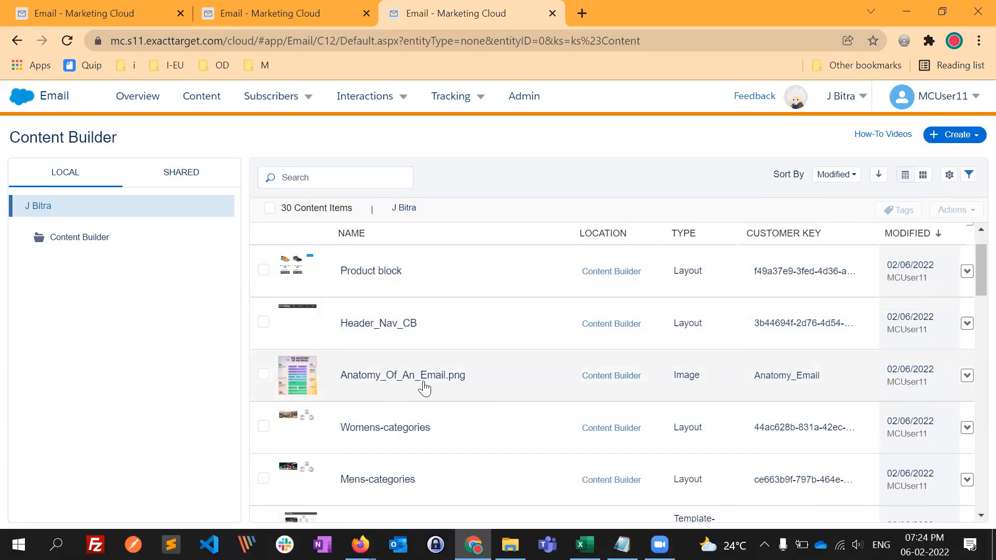
pyautogui.scroll(1, 447, 353)
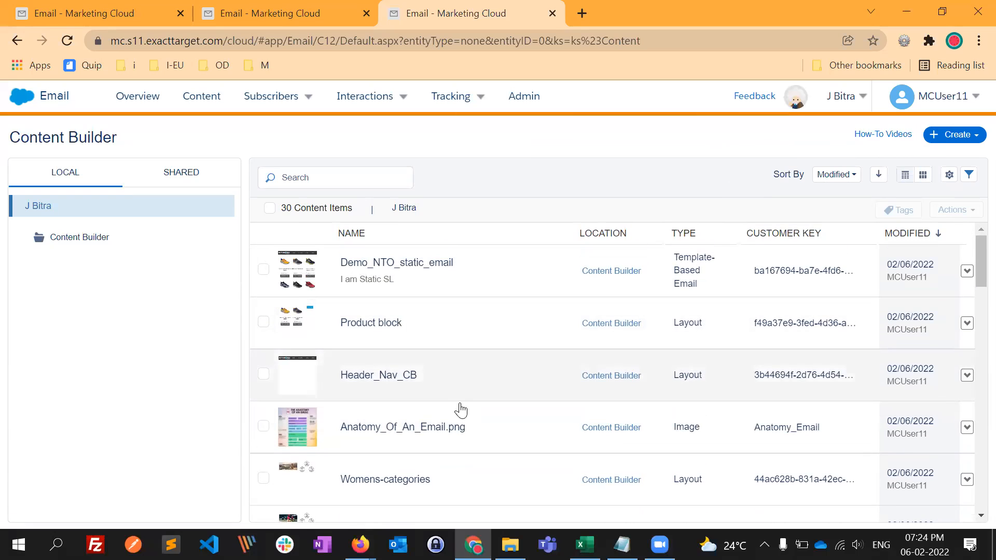
pyautogui.scroll(-4, 444, 423)
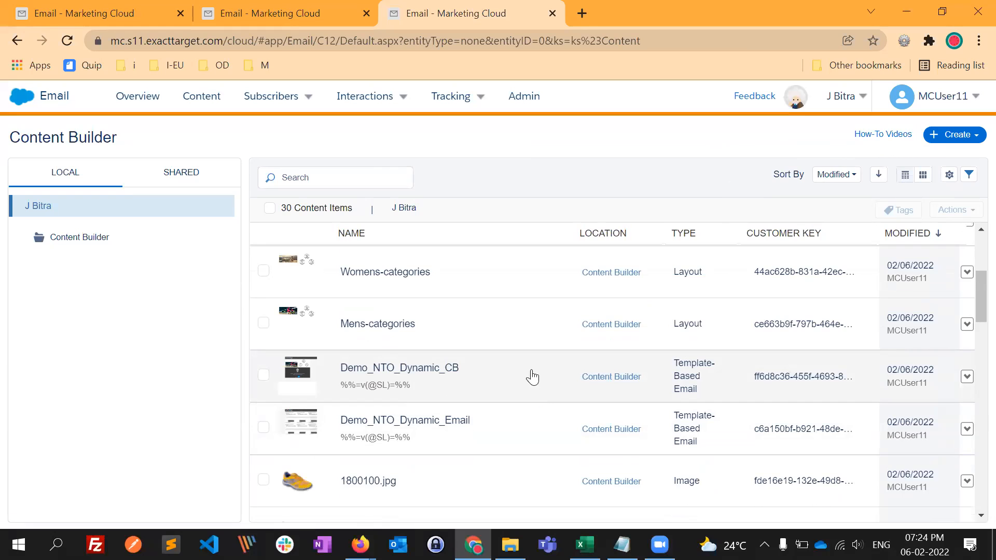
pyautogui.click(966, 377)
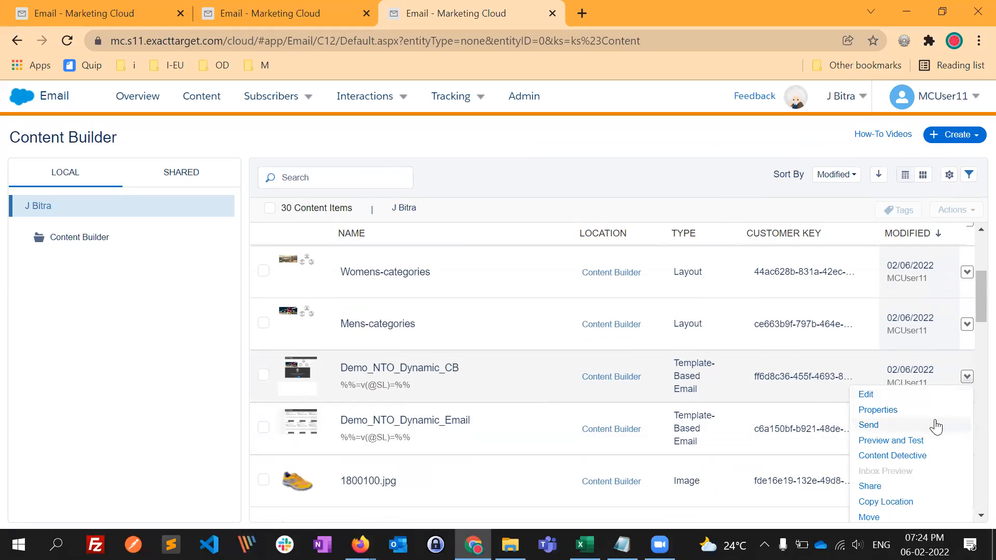
pyautogui.click(926, 440)
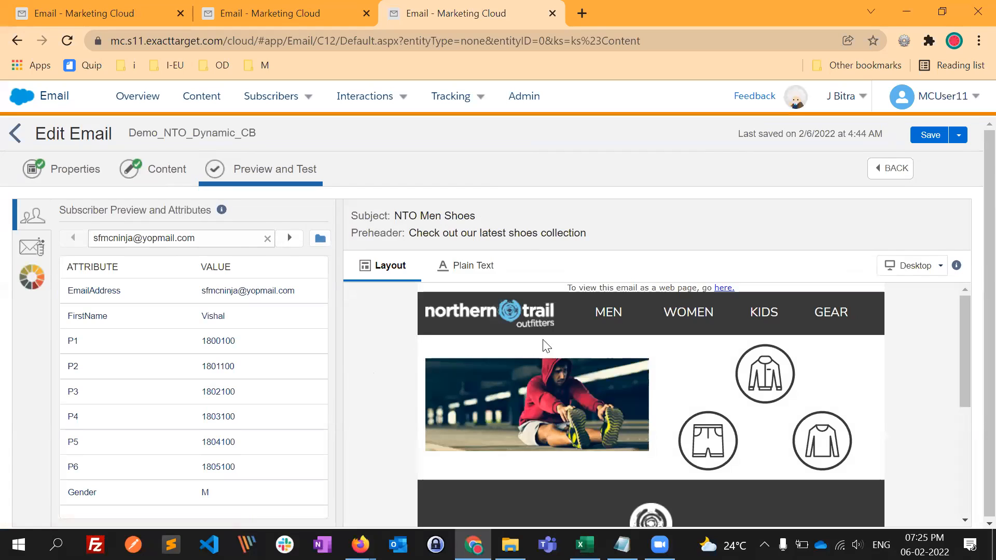
pyautogui.moveTo(103, 493); pyautogui.dragTo(69, 494)
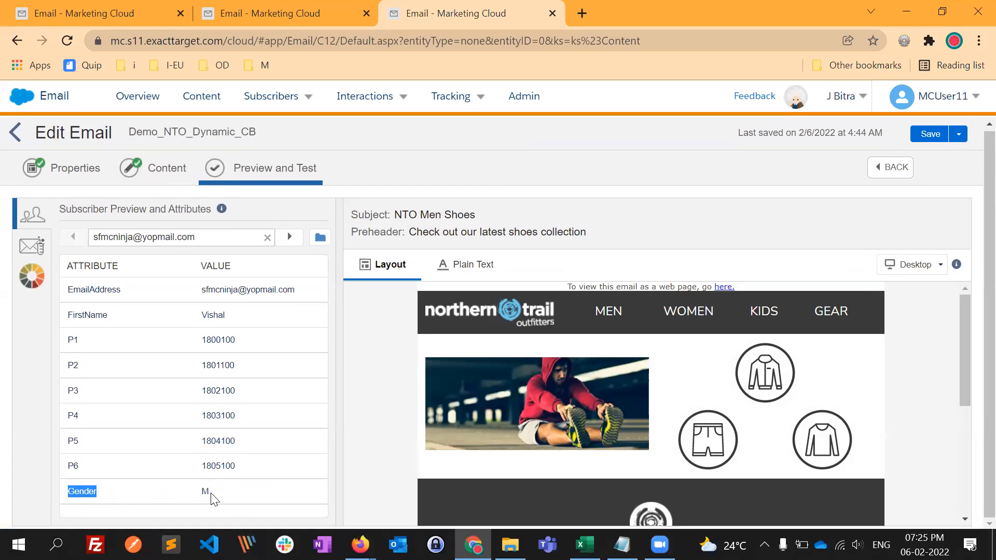
# - Preview Demo_NTO_Dynamic_CB for the next subscriber and compare the hero image with that subscriber's Gender attribute
pyautogui.moveTo(94, 239); pyautogui.dragTo(142, 244)
pyautogui.click(134, 497)
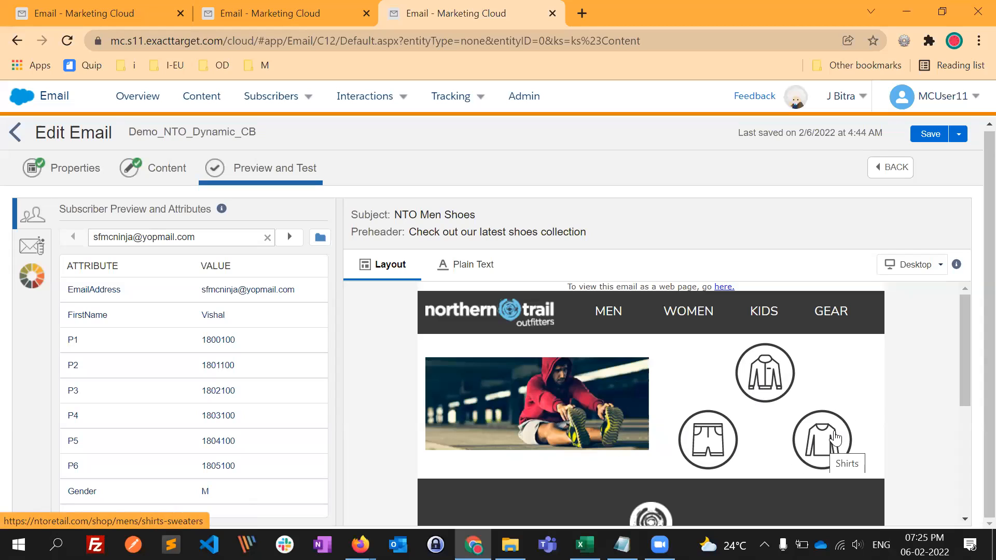
pyautogui.click(290, 238)
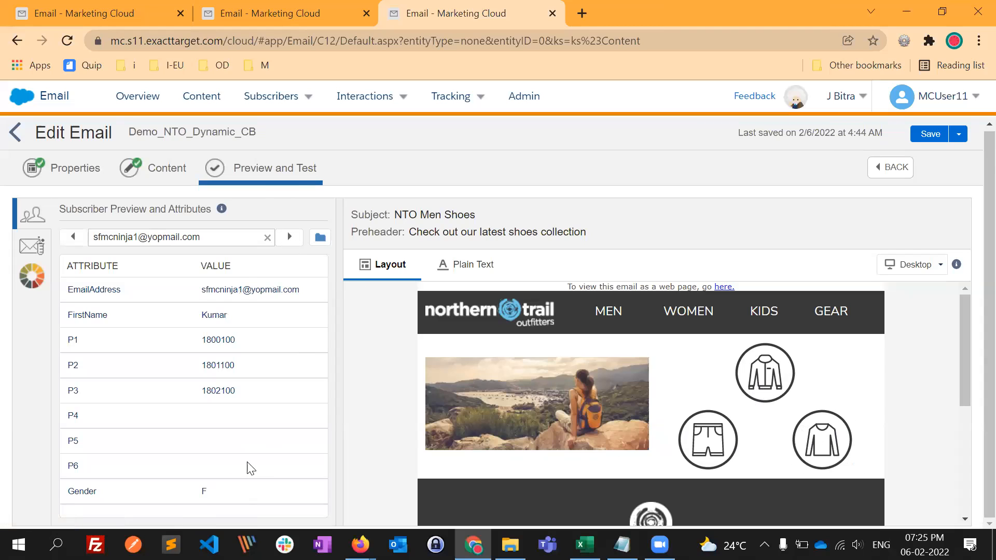
pyautogui.click(581, 385)
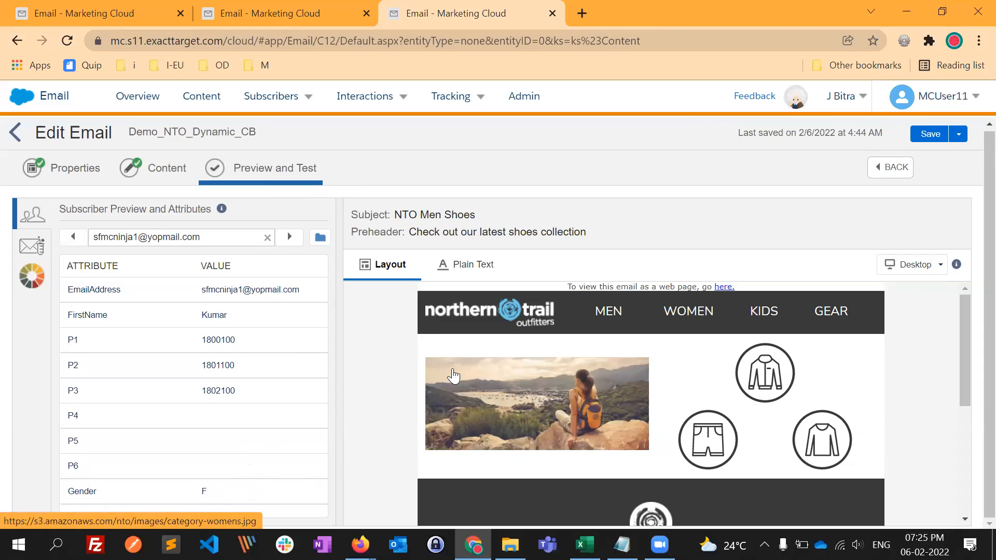
pyautogui.moveTo(103, 498); pyautogui.dragTo(73, 500)
pyautogui.click(229, 495)
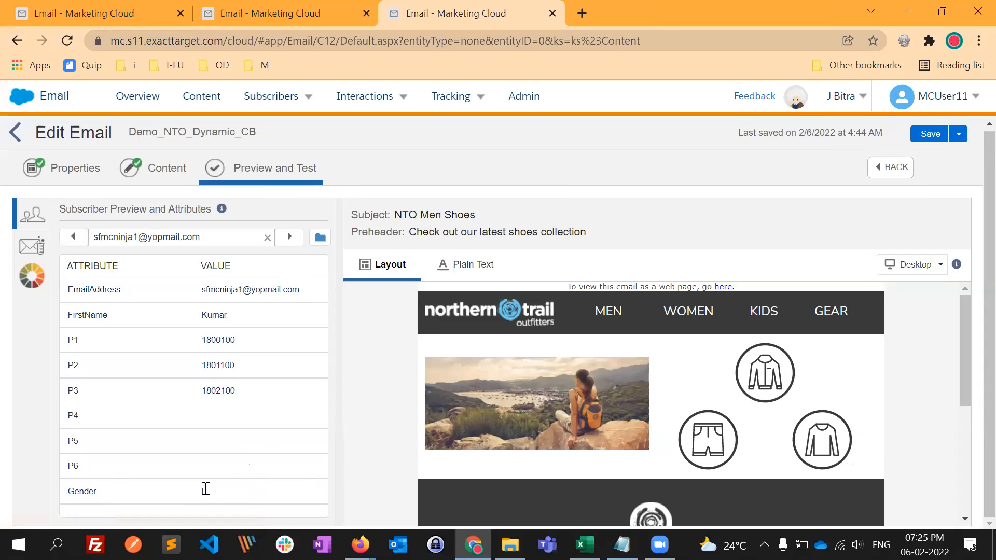
pyautogui.doubleClick(81, 496)
pyautogui.moveTo(102, 491); pyautogui.dragTo(71, 491)
# - Return to the Content Builder listing and review the Mens-categories and Womens-categories layout blocks, leaving both unchanged
pyautogui.click(14, 136)
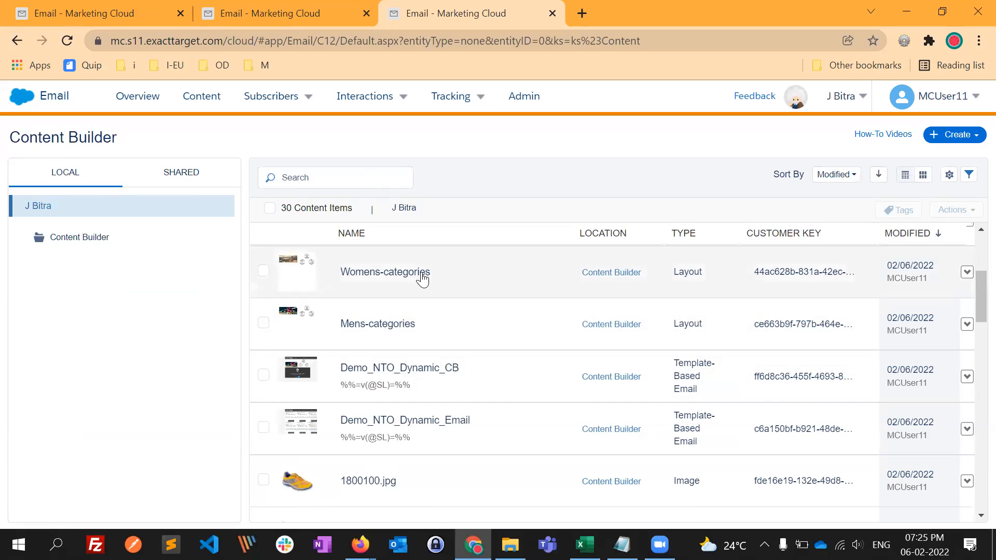
pyautogui.click(398, 326)
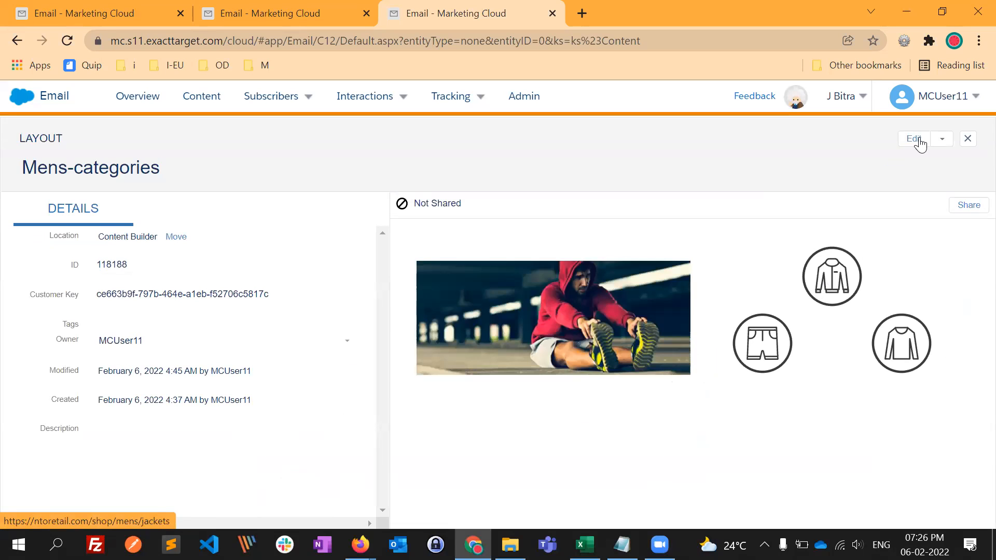
pyautogui.click(915, 138)
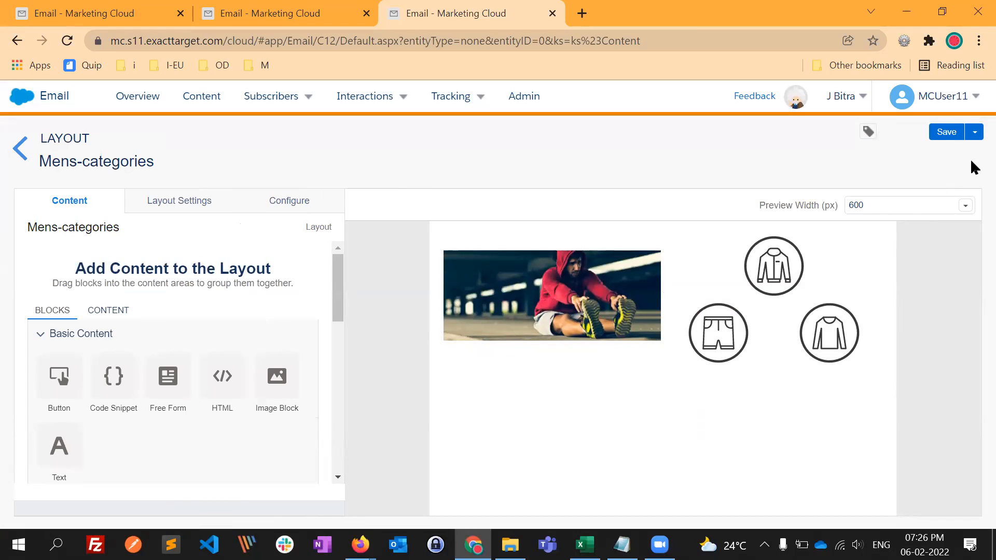
pyautogui.click(20, 149)
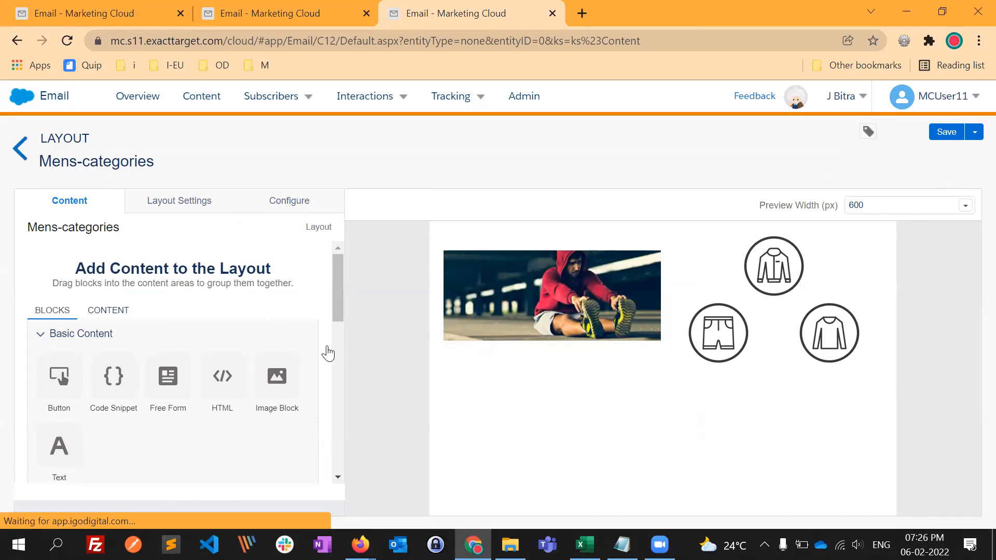
pyautogui.click(382, 275)
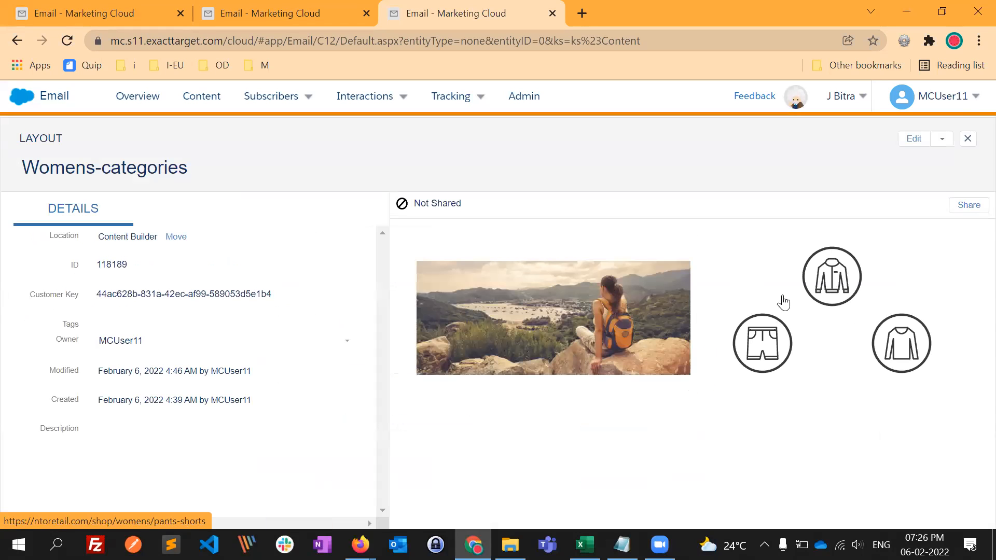
pyautogui.click(968, 138)
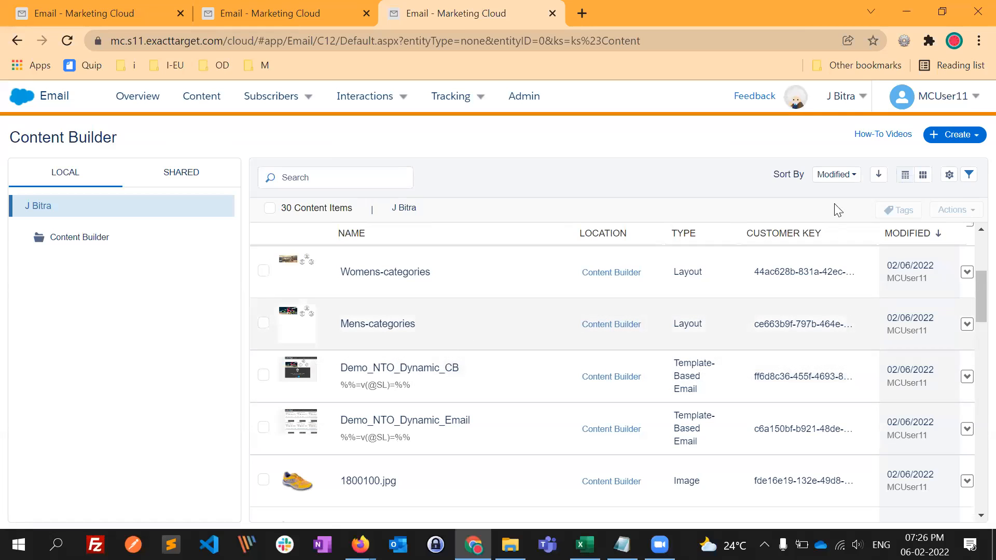
# - Create a new Dynamic Content block in Content Builder with the option to keep content blocks up-to-date
pyautogui.click(957, 139)
pyautogui.moveTo(928, 169)
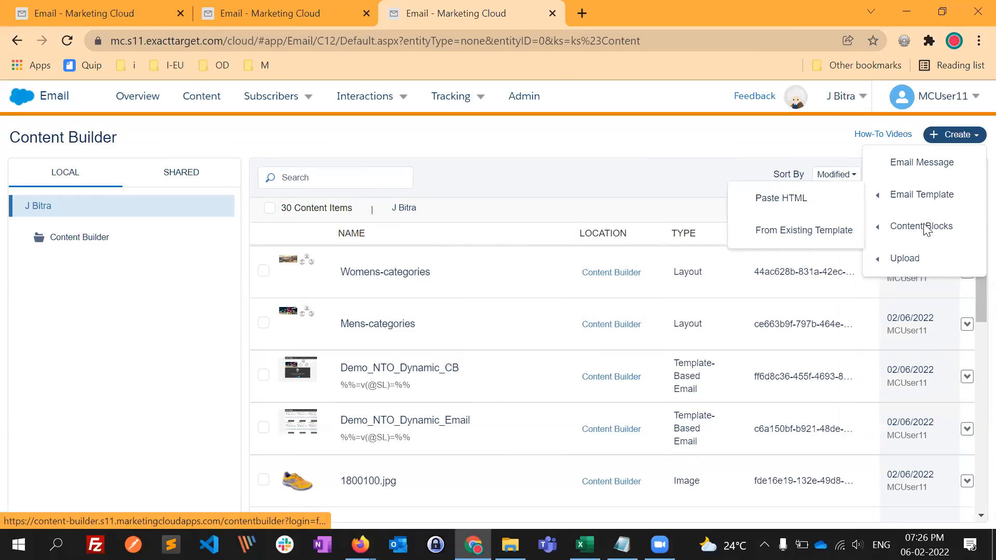
pyautogui.moveTo(916, 234)
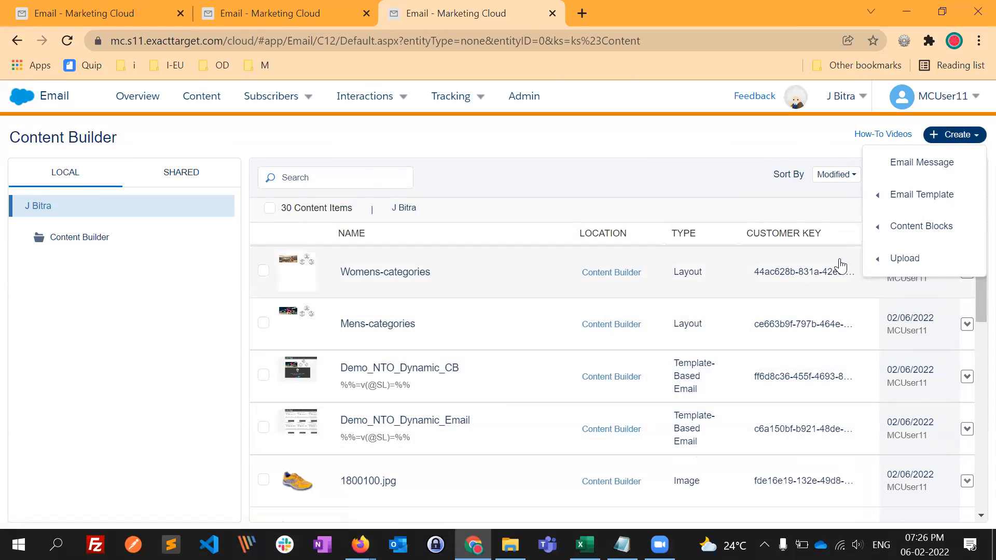
pyautogui.moveTo(879, 247)
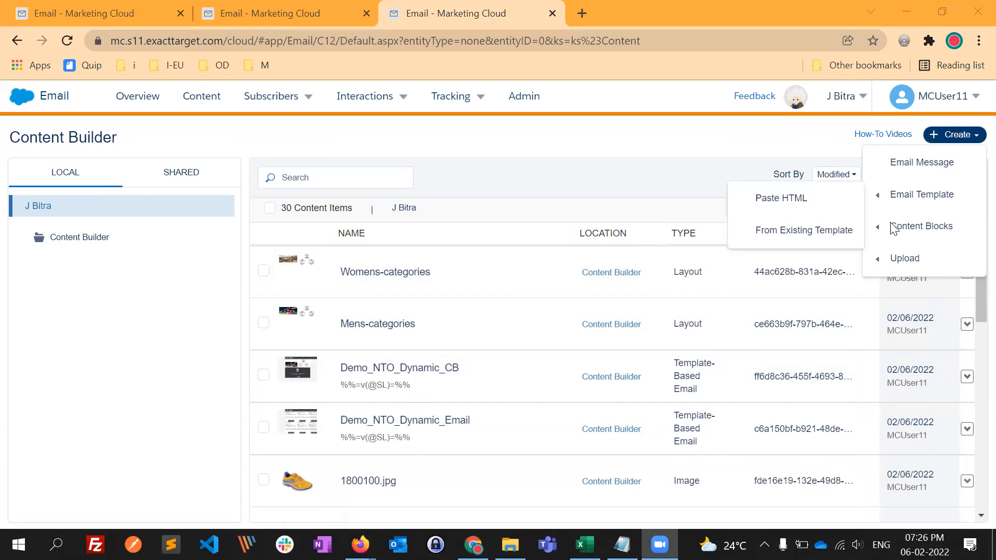
pyautogui.moveTo(887, 229)
pyautogui.click(733, 371)
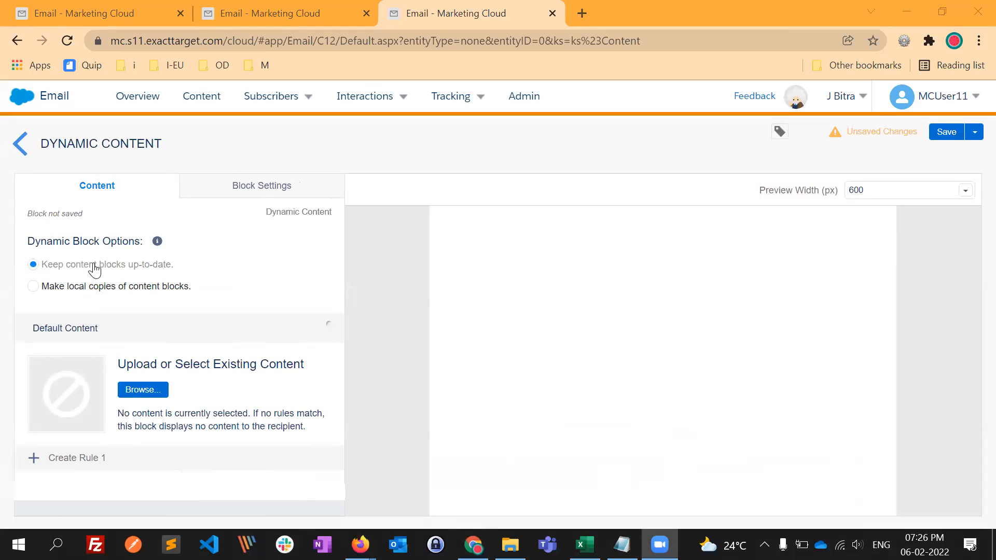
pyautogui.click(51, 287)
pyautogui.click(63, 265)
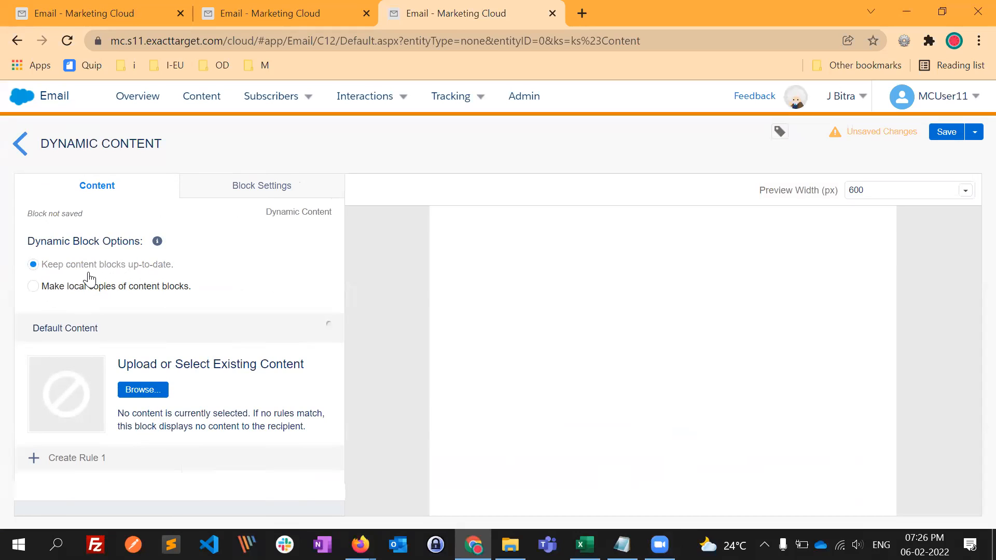
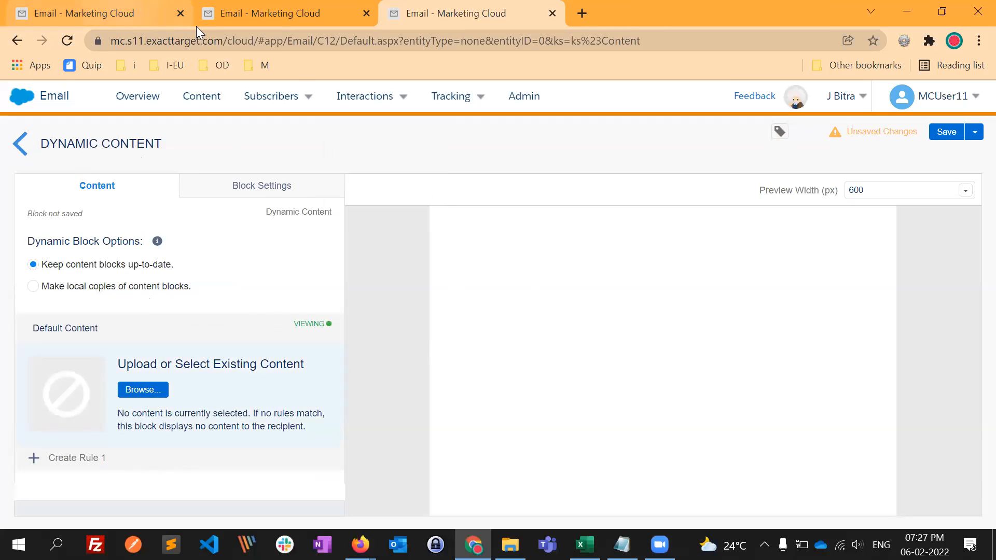
# - Open the Content Builder listing in the second Email browser tab and duplicate that tab
pyautogui.click(109, 14)
pyautogui.click(284, 15)
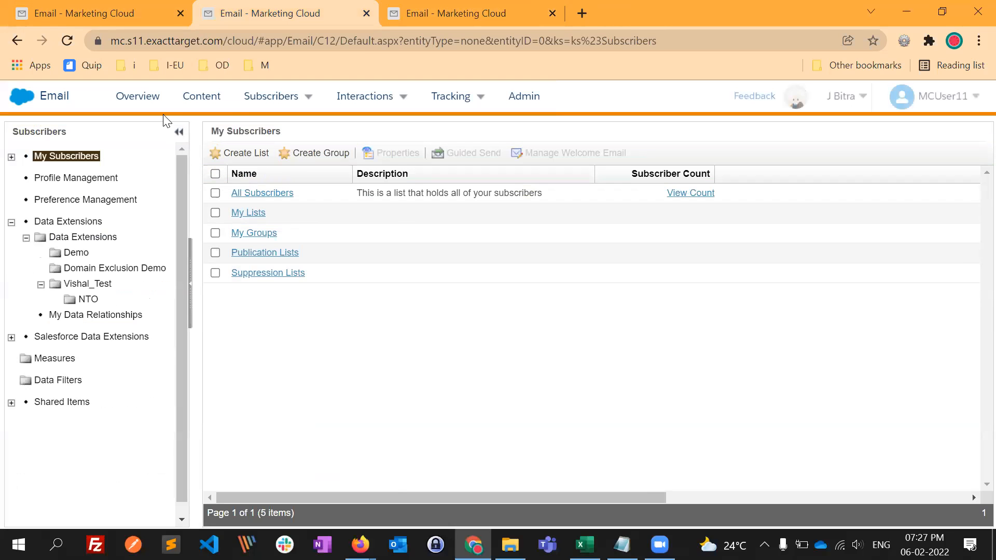
pyautogui.click(207, 102)
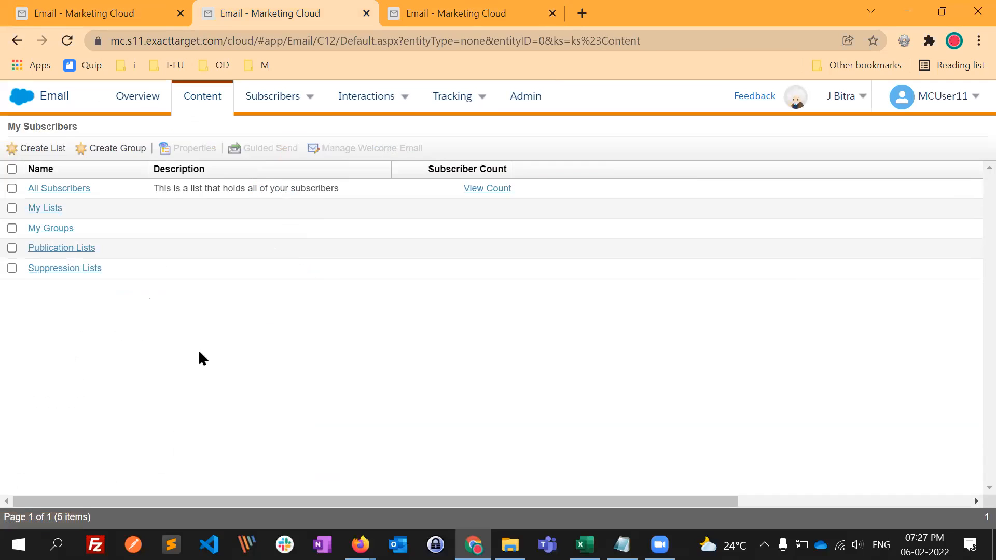
pyautogui.click(195, 100)
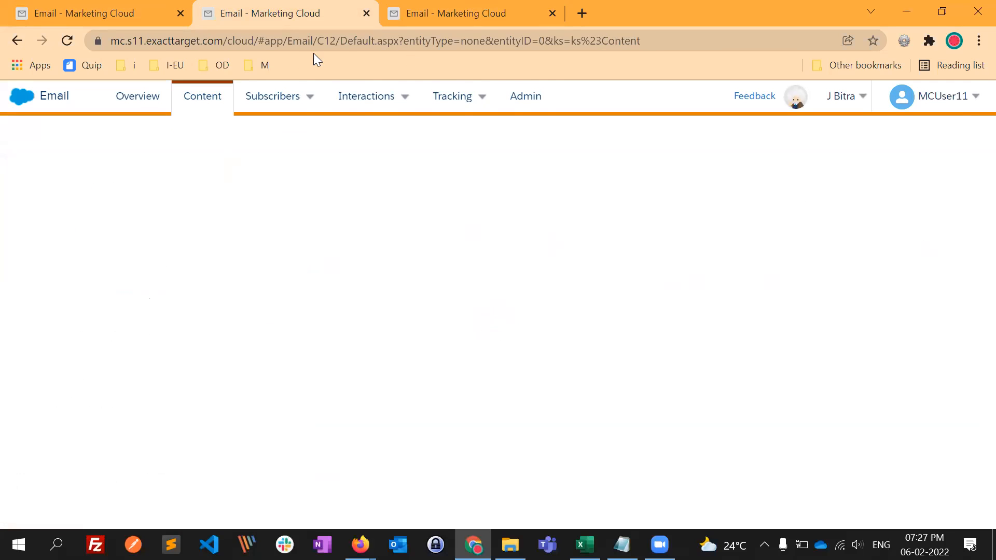
pyautogui.rightClick(236, 19)
pyautogui.click(291, 132)
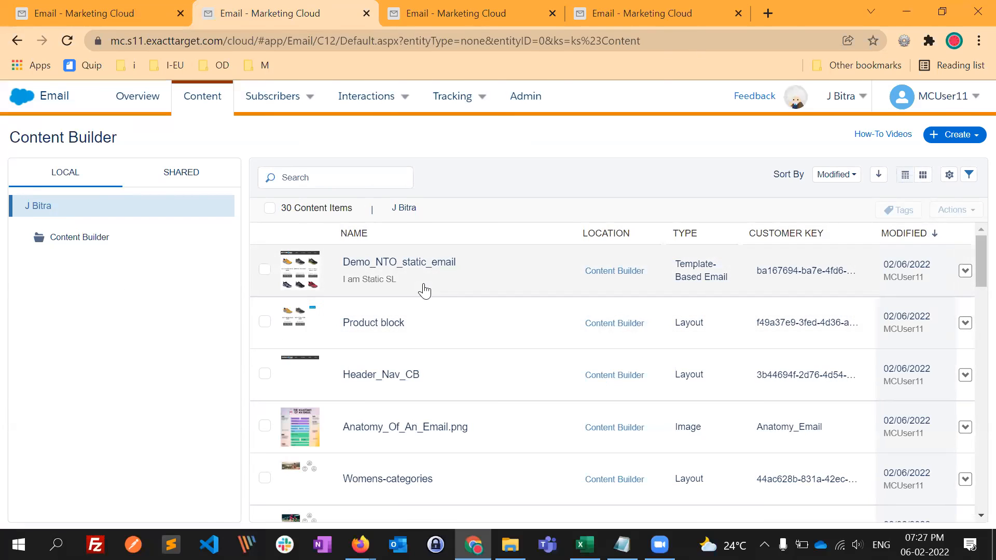
# - Open the Demo_NTO_Dynamic_CB email from the Content Builder listing at its Preview and Test stage
pyautogui.scroll(-2, 467, 462)
pyautogui.scroll(-2, 472, 470)
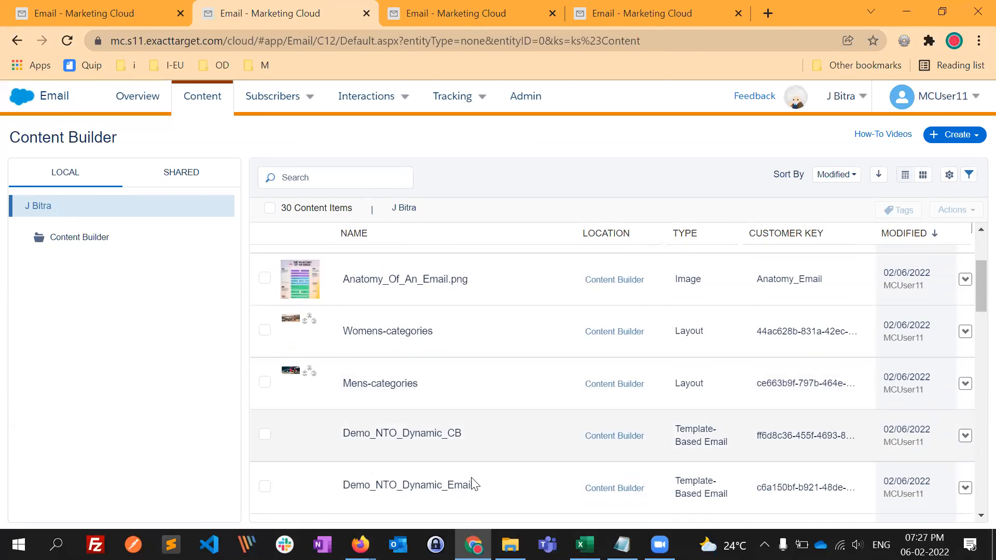
pyautogui.click(462, 428)
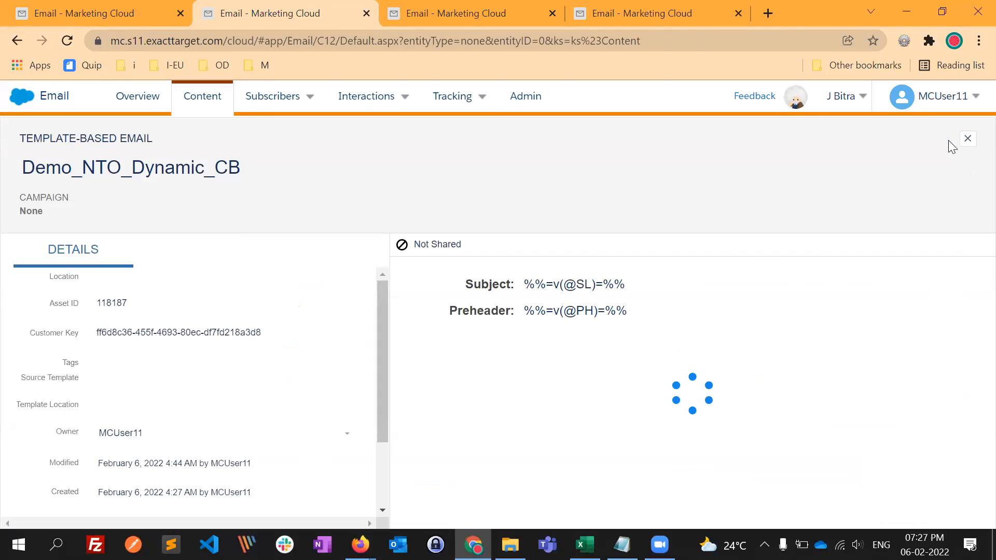
pyautogui.click(931, 139)
pyautogui.click(918, 167)
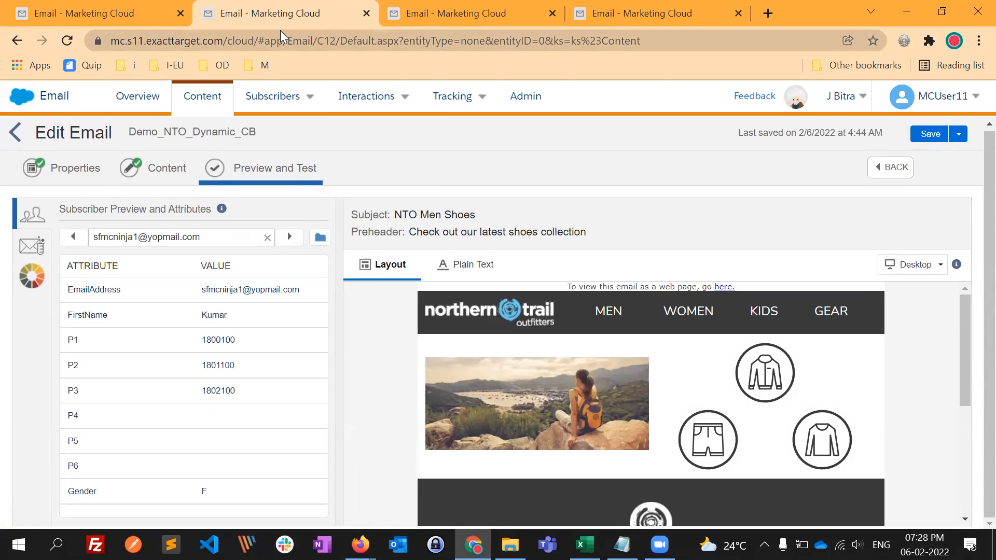
# - Preview Demo_NTO_Dynamic_CB for several subscribers in turn and compare the hero image with each one's Gender attribute
pyautogui.click(484, 15)
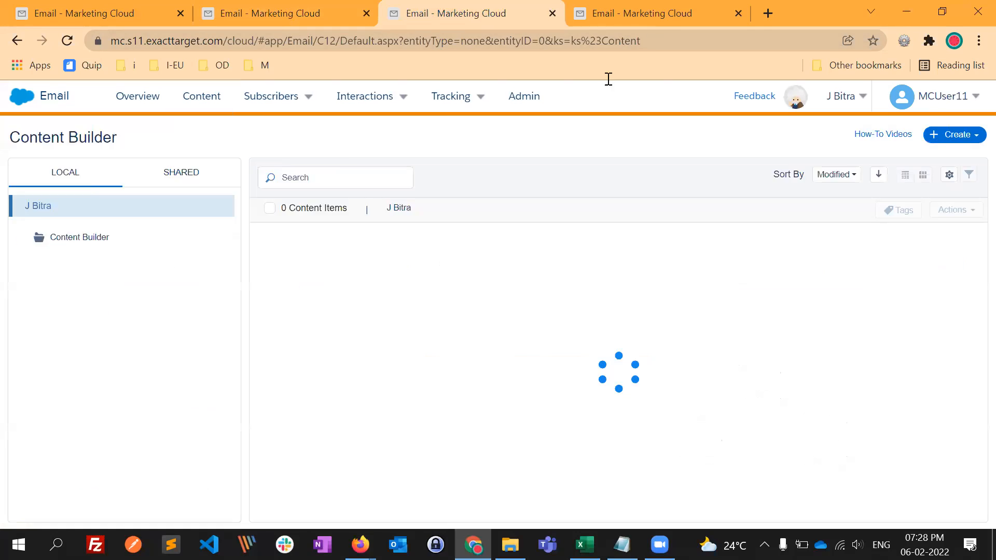
pyautogui.click(617, 15)
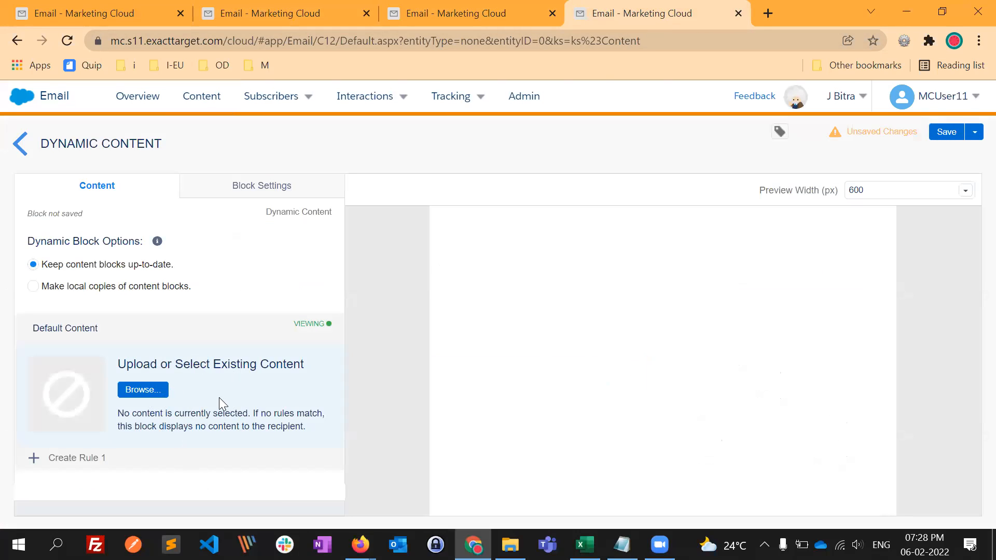
pyautogui.moveTo(348, 116)
pyautogui.click(421, 20)
pyautogui.click(305, 13)
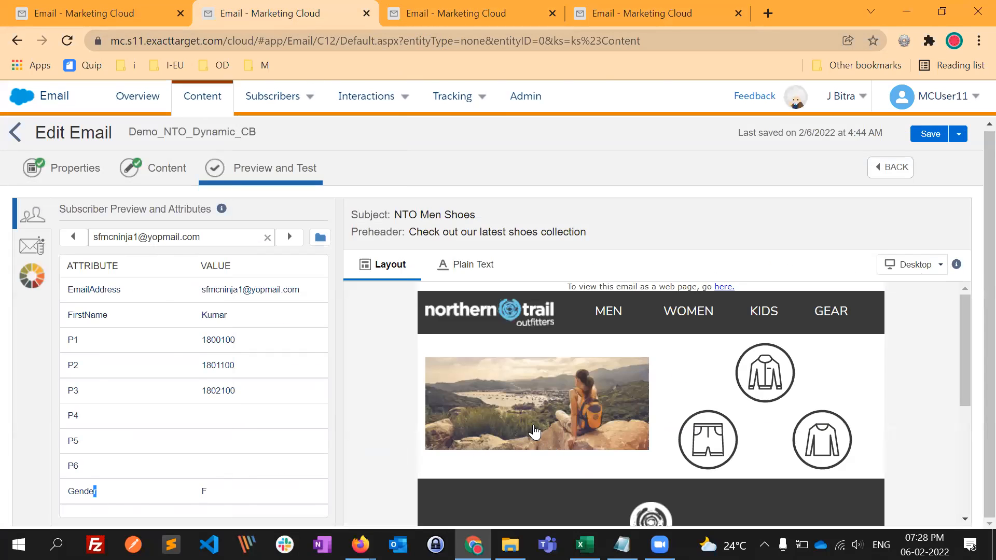
pyautogui.click(73, 236)
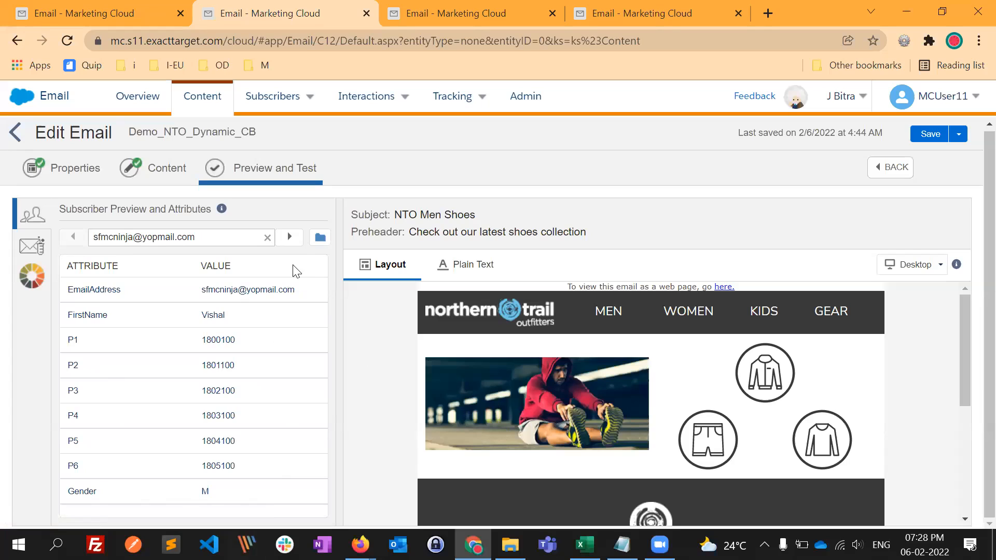
pyautogui.click(289, 237)
pyautogui.click(289, 237)
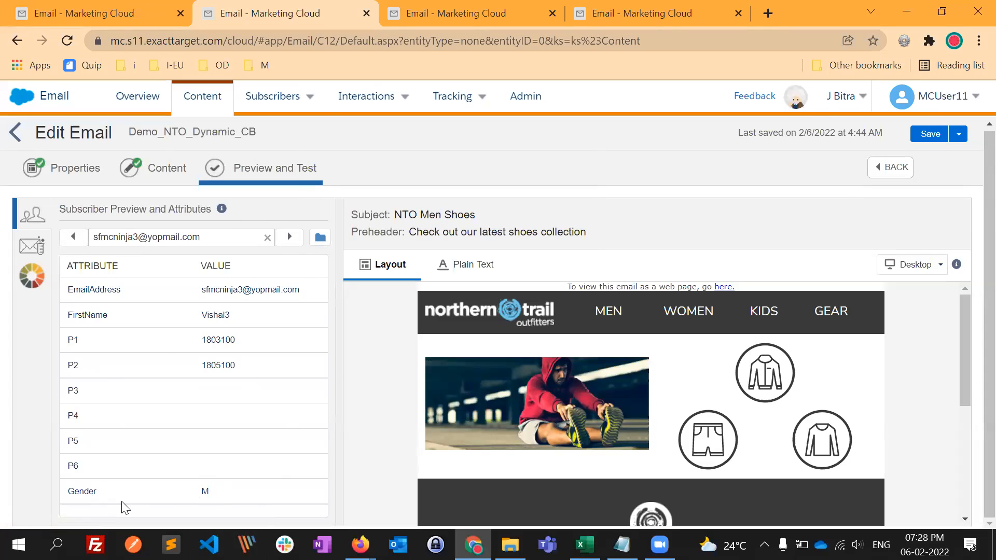
pyautogui.doubleClick(205, 492)
# - Return to the unsaved Dynamic Content block and set the Mens-categories layout as its default content
pyautogui.click(602, 15)
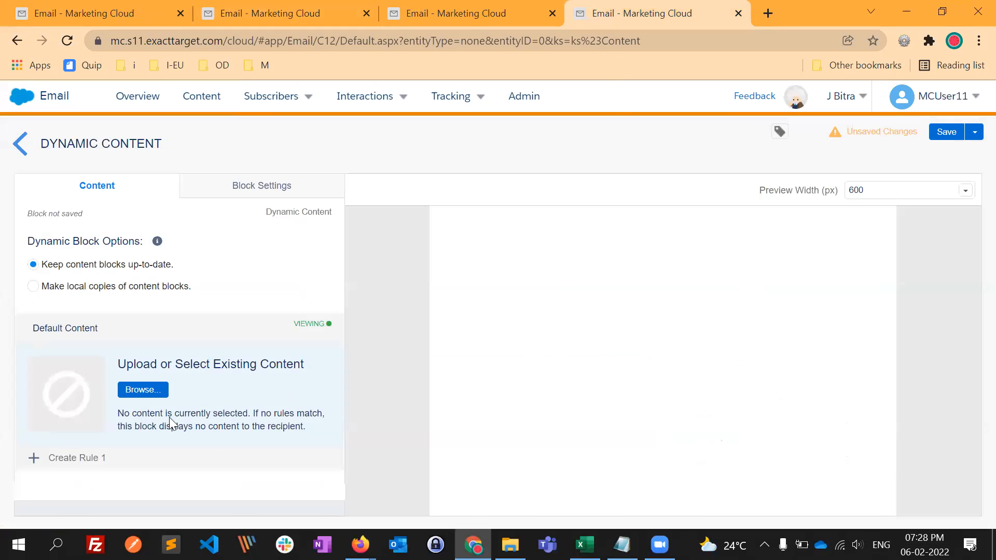
pyautogui.click(147, 391)
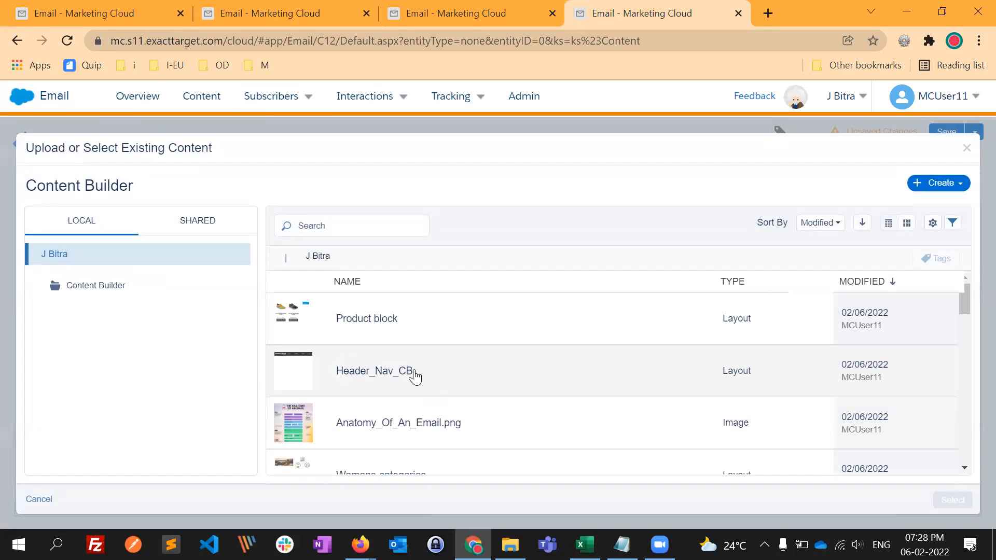
pyautogui.scroll(-2, 431, 400)
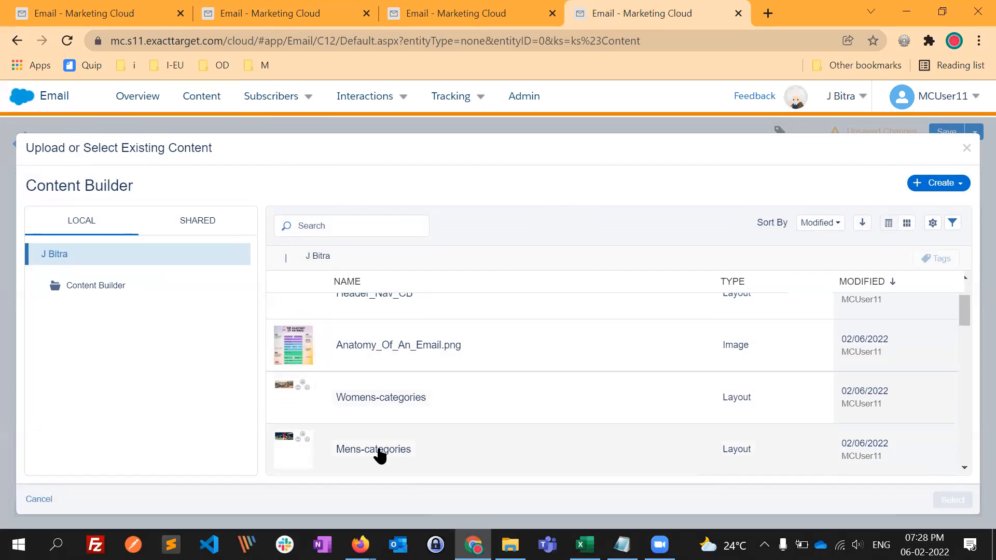
pyautogui.click(431, 455)
pyautogui.click(946, 507)
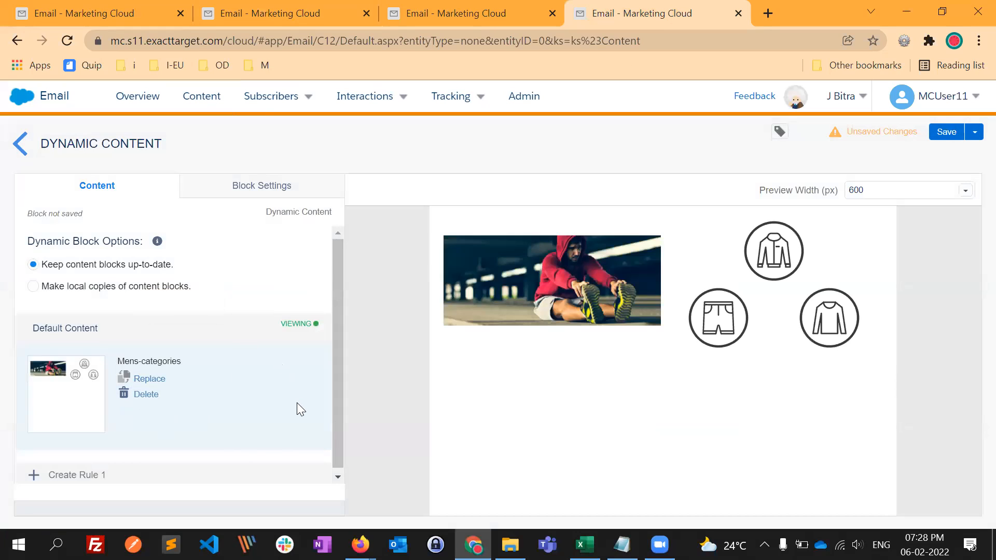
# - Create Rule 1 for the Dynamic Content block, building it from a data extension or audience
pyautogui.scroll(-1, 261, 413)
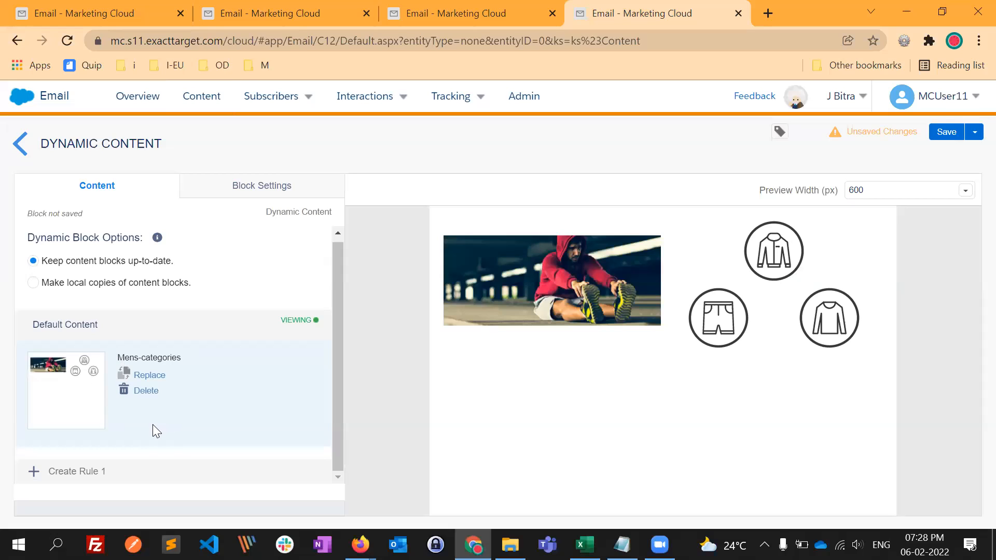
pyautogui.click(86, 474)
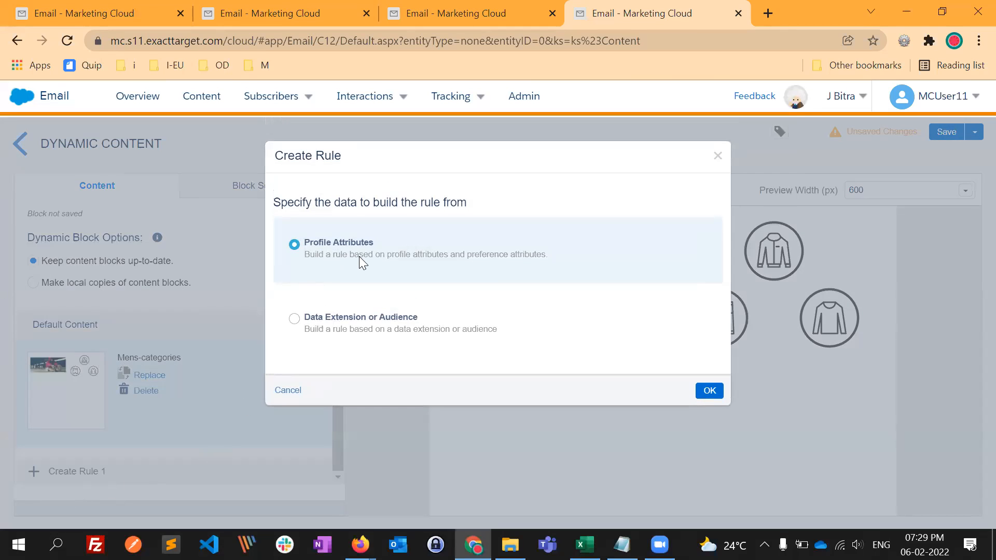
pyautogui.click(342, 332)
pyautogui.click(709, 391)
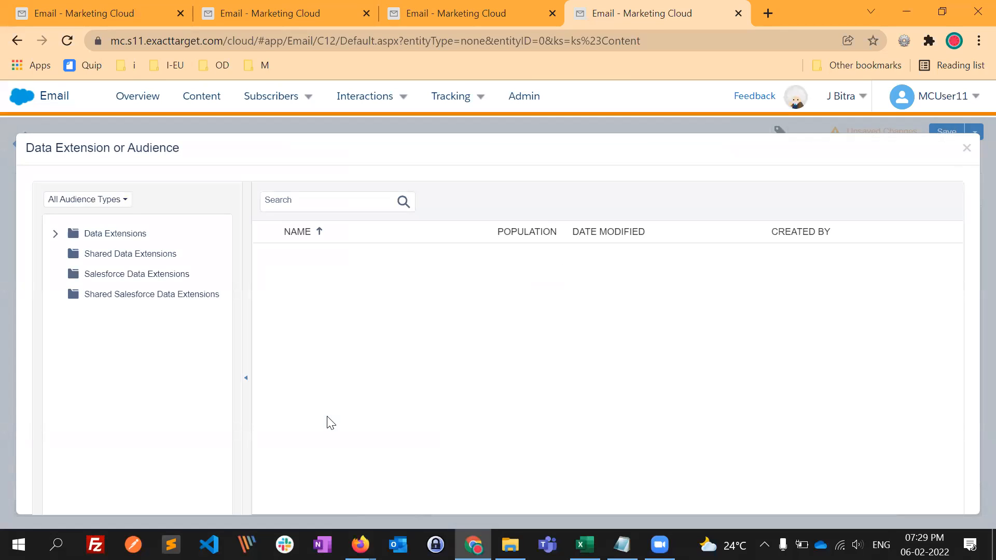
# - Choose the NTO_demo_customers data extension from the NTO folder as the rule's source and restore the page zoom to 100%
pyautogui.click(55, 234)
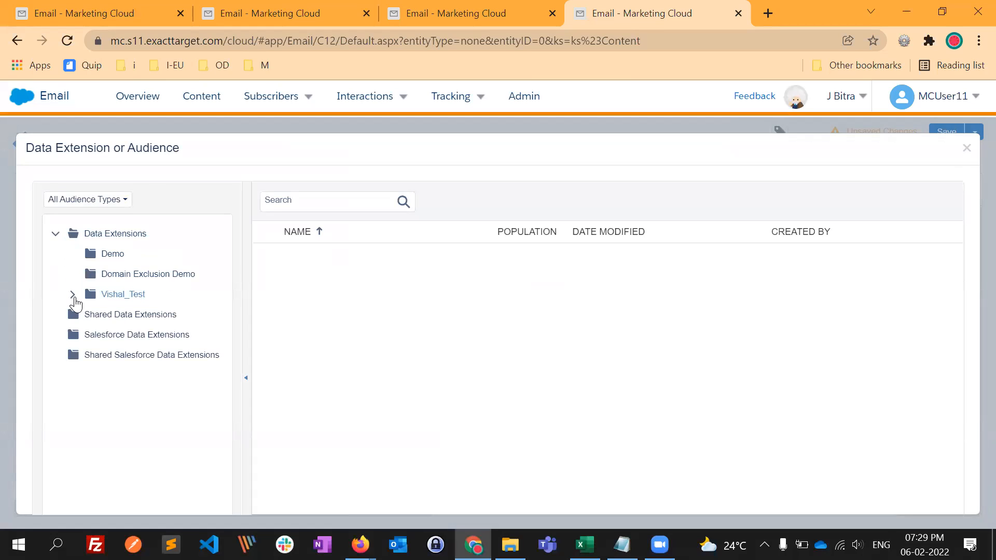
pyautogui.click(72, 295)
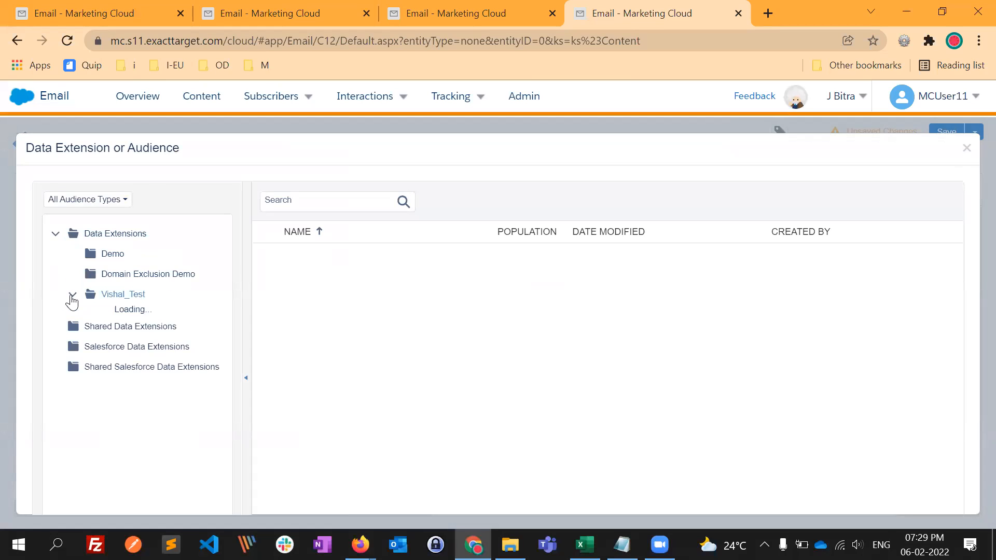
pyautogui.click(125, 316)
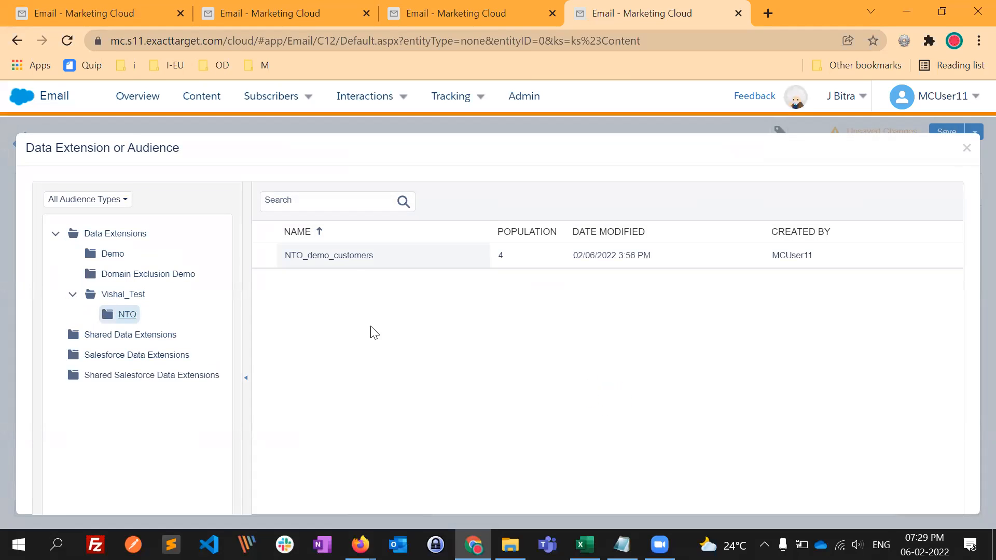
pyautogui.click(345, 260)
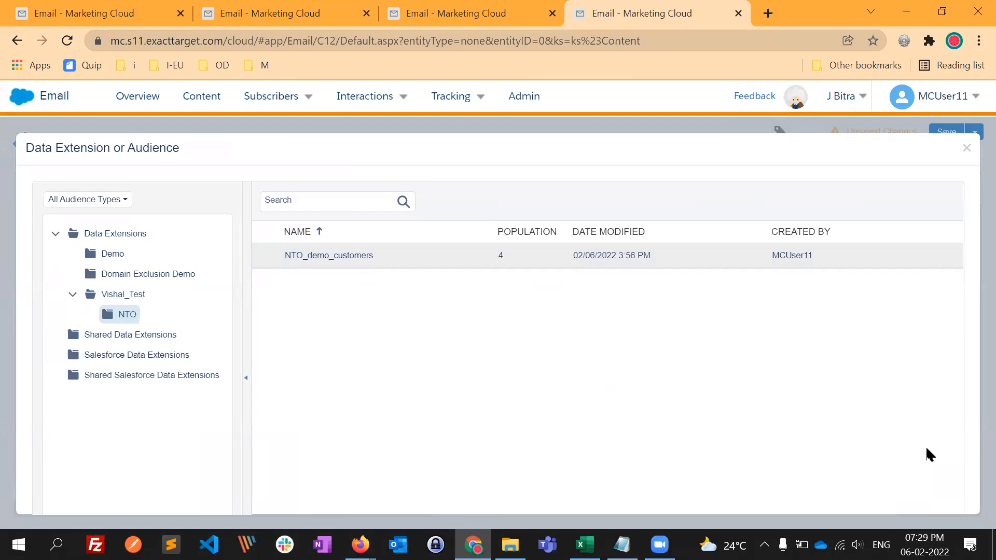
pyautogui.hotkey('ctrl', '-')
pyautogui.hotkey('ctrl', '-')
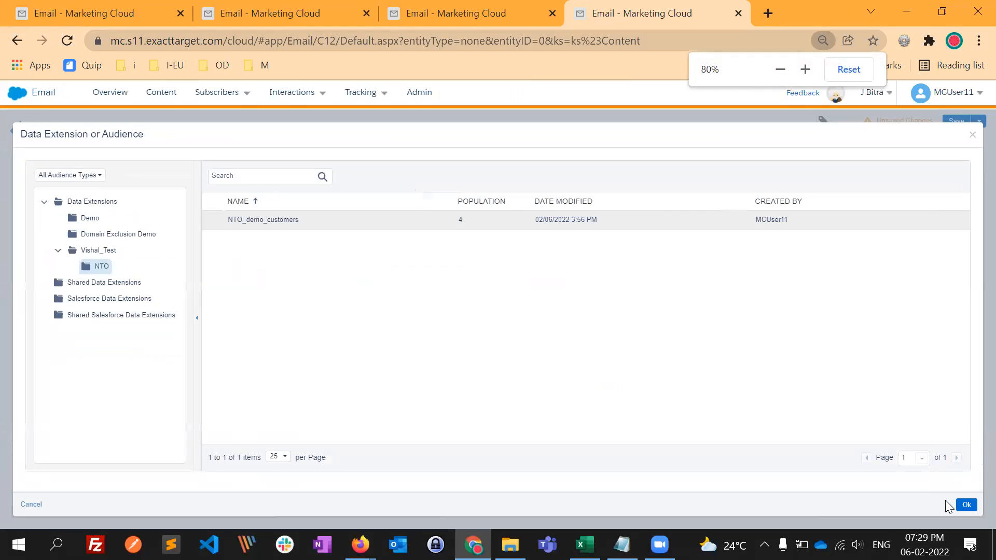
pyautogui.click(956, 504)
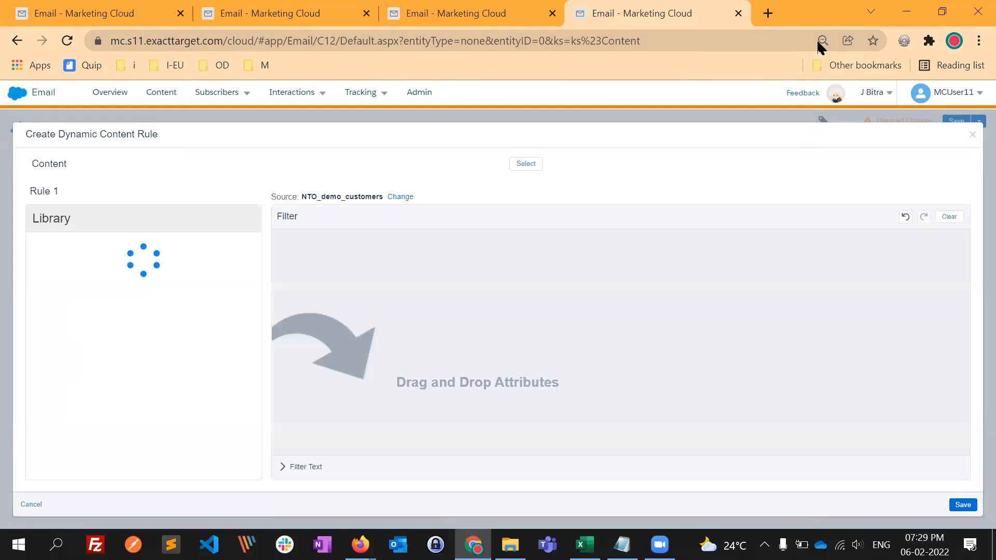
pyautogui.click(822, 41)
pyautogui.click(848, 69)
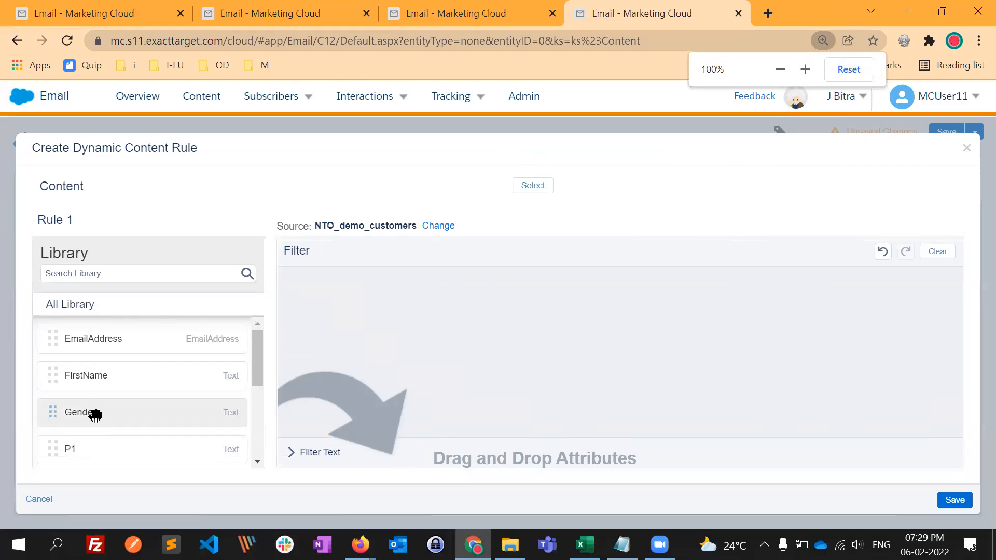
# - Add the Gender attribute to Rule 1's filter with the condition is equal to M
pyautogui.moveTo(95, 414); pyautogui.dragTo(410, 309)
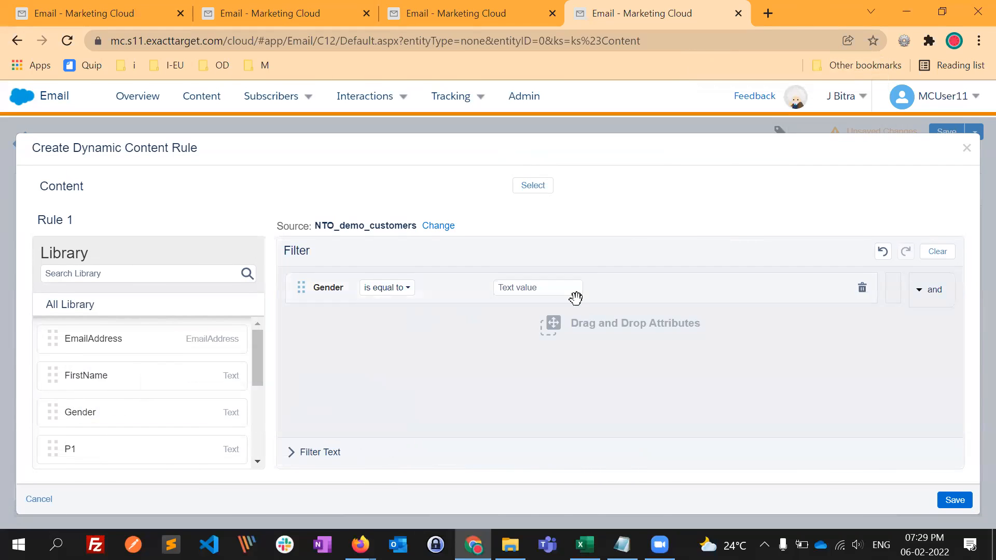
pyautogui.click(862, 290)
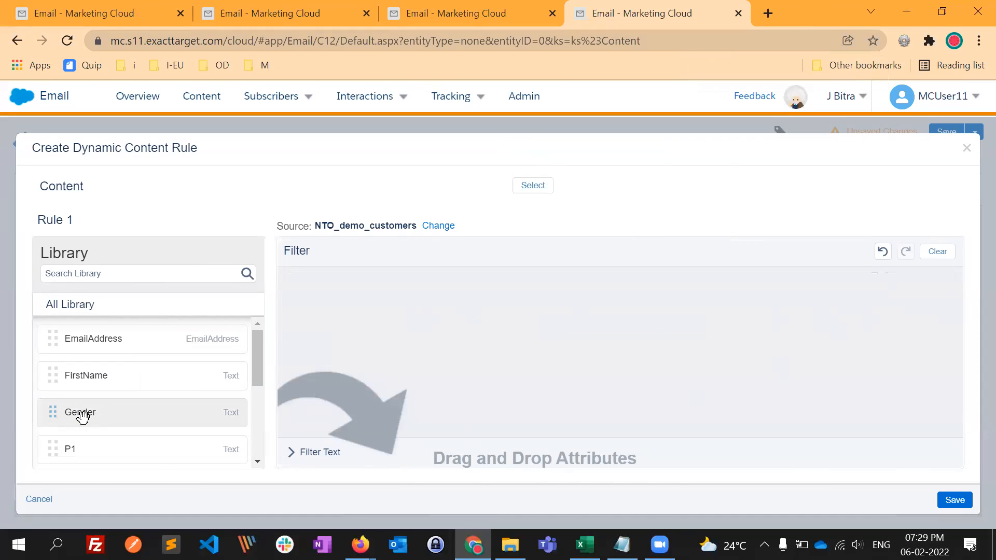
pyautogui.moveTo(82, 416); pyautogui.dragTo(372, 328)
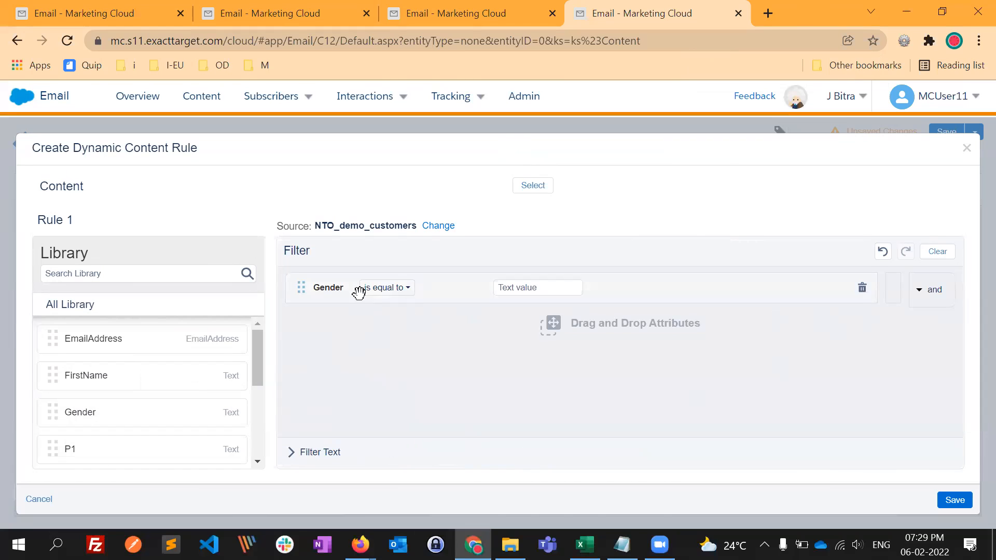
pyautogui.click(393, 290)
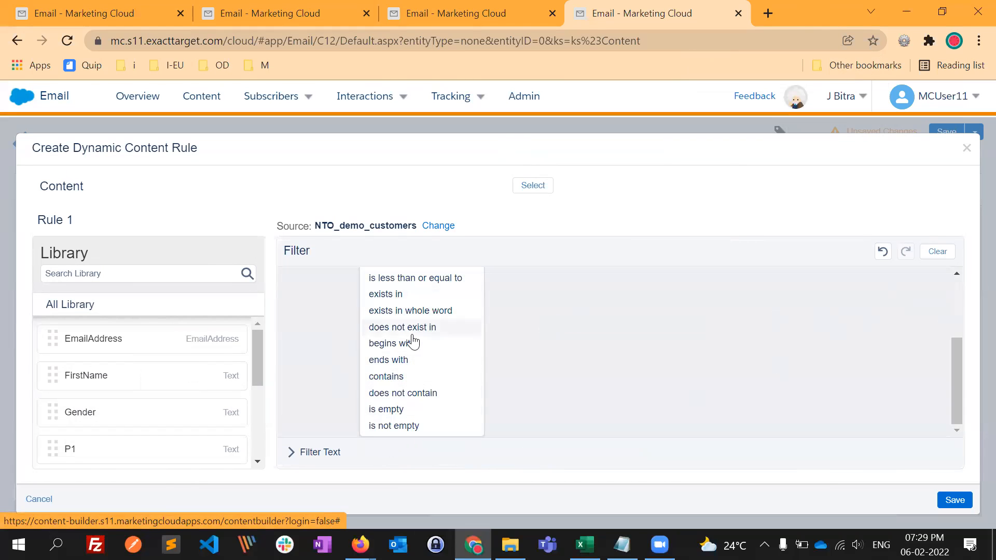
pyautogui.scroll(3, 422, 311)
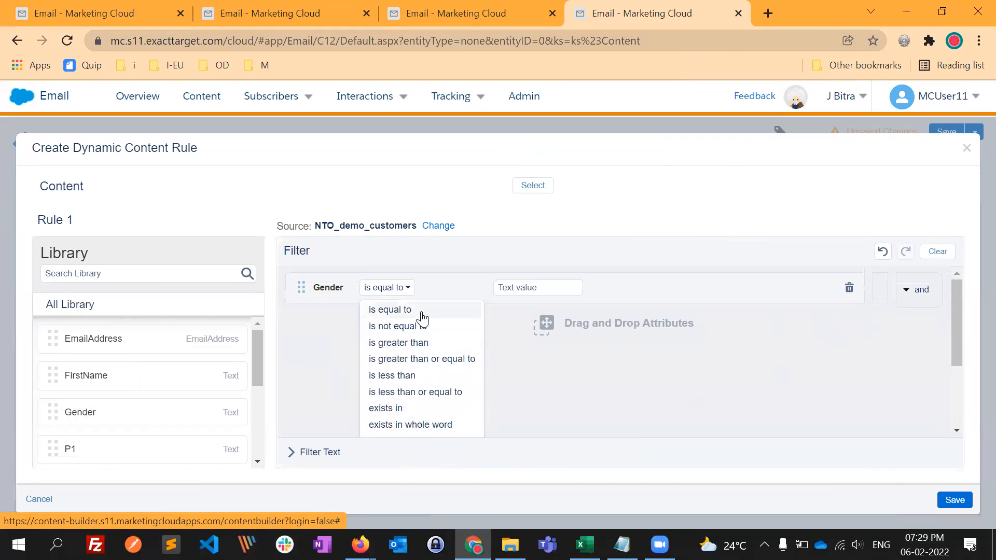
pyautogui.click(523, 292)
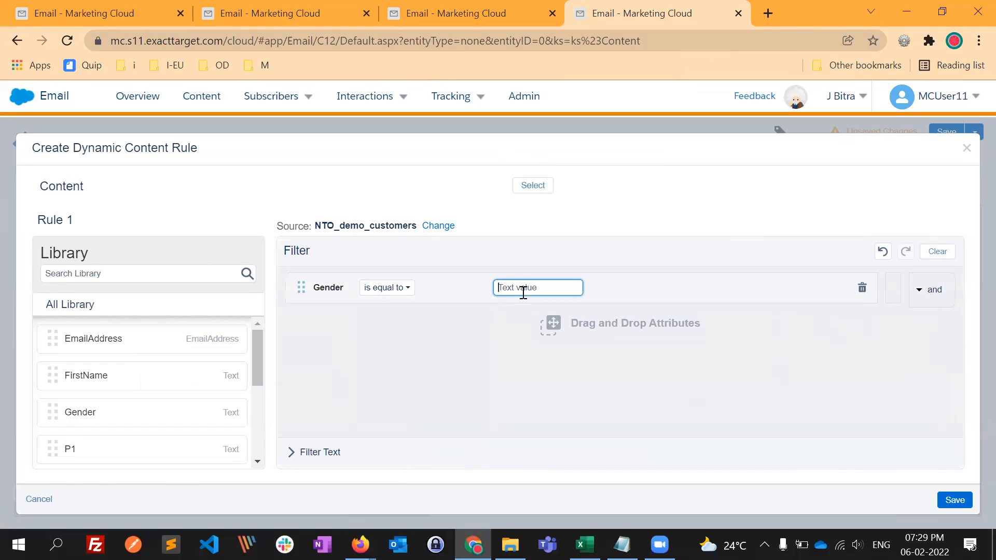
pyautogui.write('M')
# - Select the Mens-categories layout as the content displayed by Rule 1
pyautogui.click(536, 190)
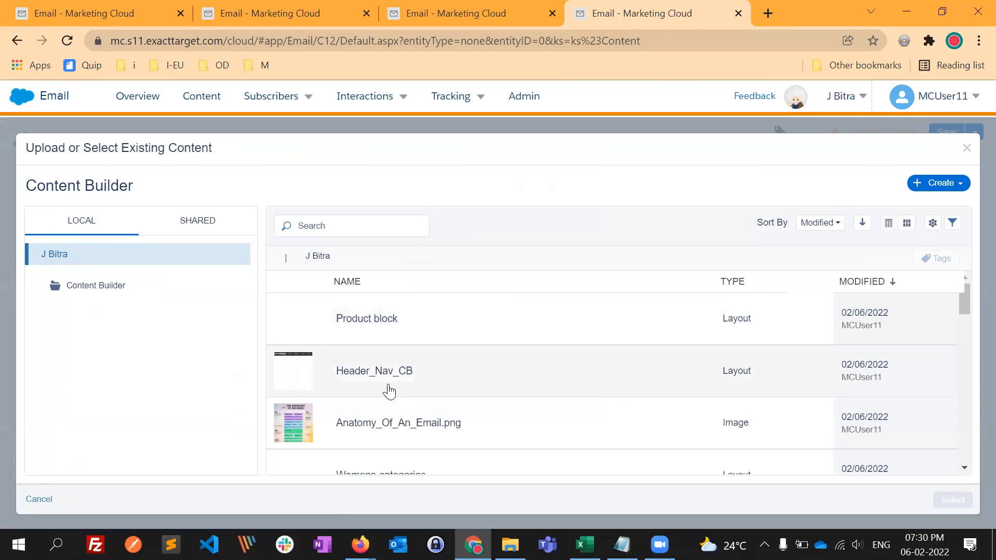
pyautogui.scroll(-1, 415, 436)
pyautogui.scroll(-1, 430, 432)
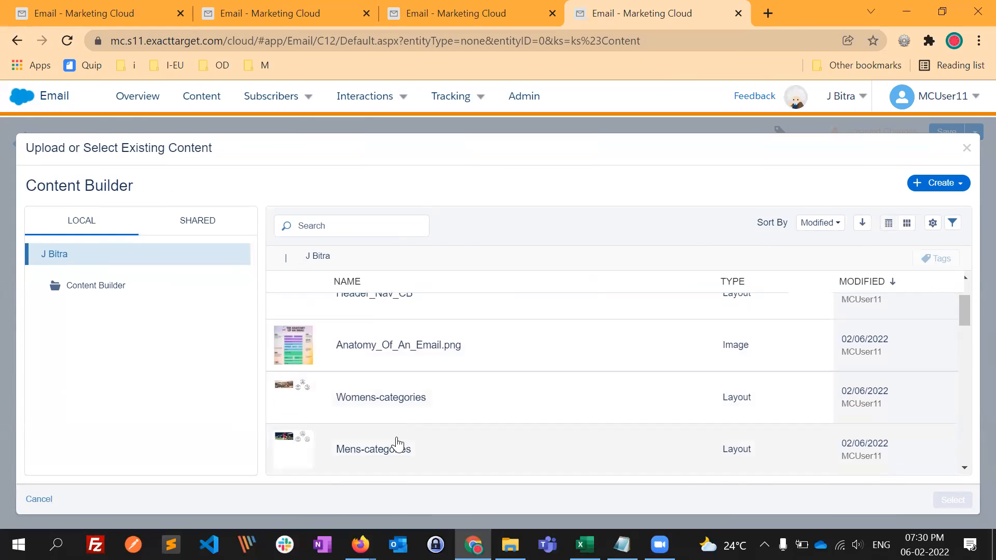
pyautogui.click(396, 445)
pyautogui.click(953, 500)
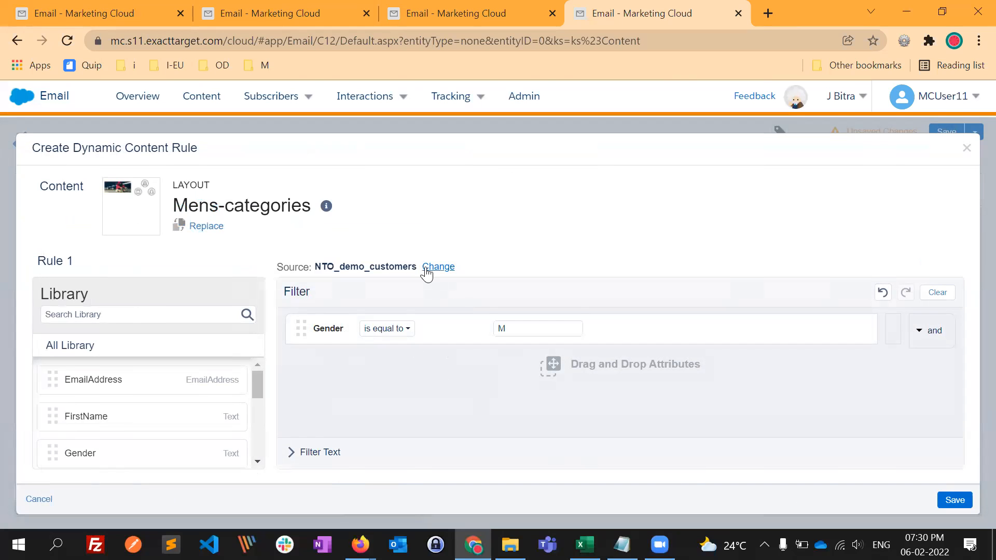
# - Save Rule 1 and rename it Mens
pyautogui.click(954, 500)
pyautogui.scroll(-2, 73, 436)
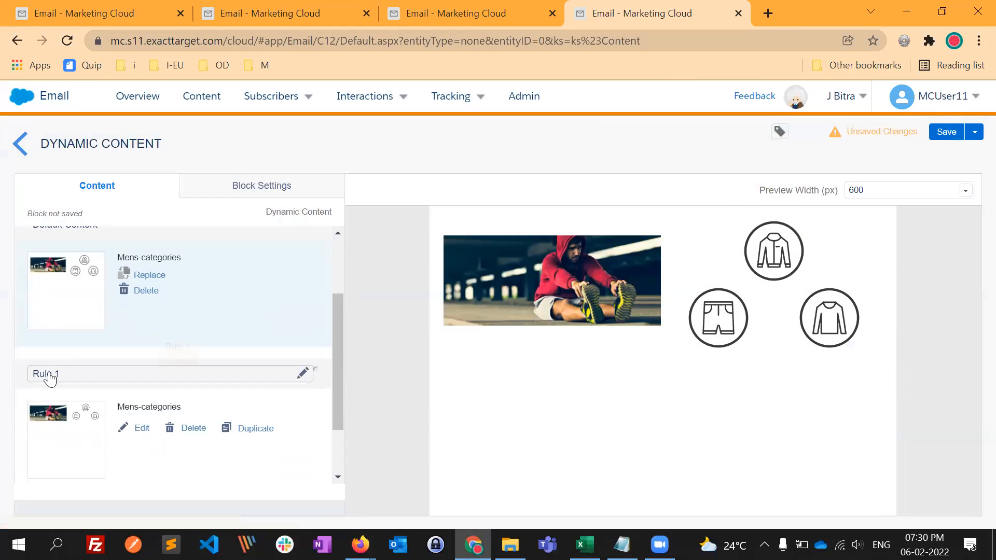
pyautogui.scroll(-2, 221, 442)
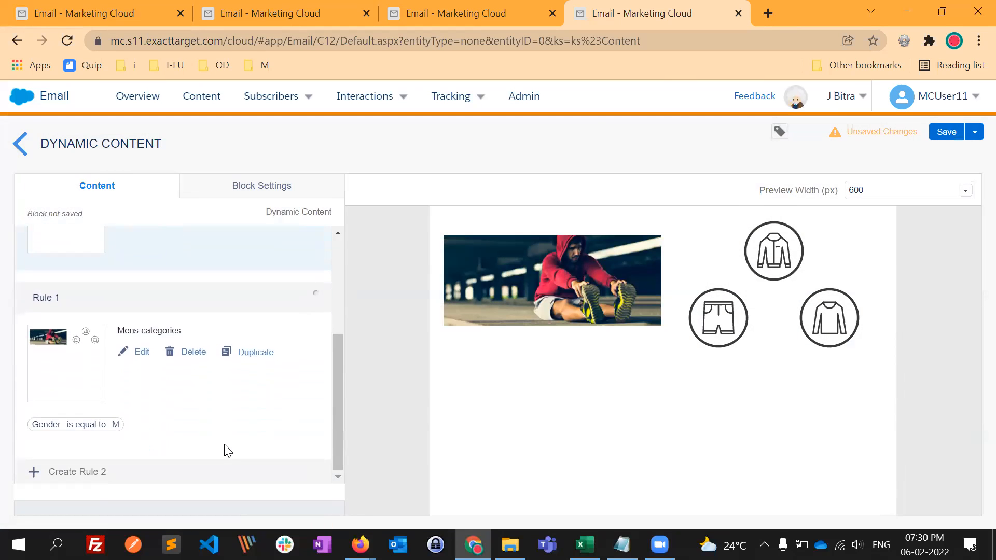
pyautogui.click(82, 297)
pyautogui.moveTo(83, 296); pyautogui.dragTo(6, 304)
pyautogui.write('G')
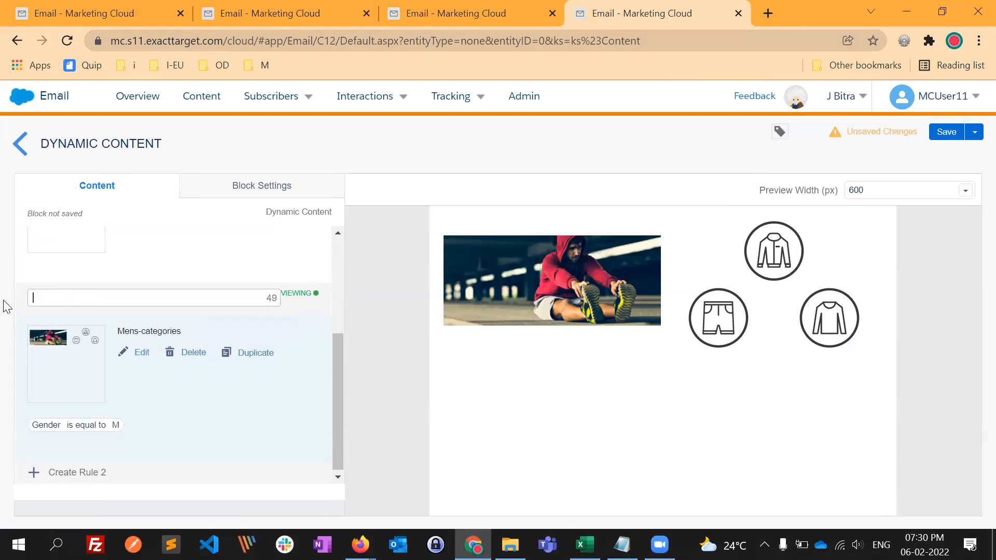
pyautogui.click(190, 283)
# - Create Rule 2 for the Dynamic Content block with the filter condition Gender is equal to F
pyautogui.click(96, 473)
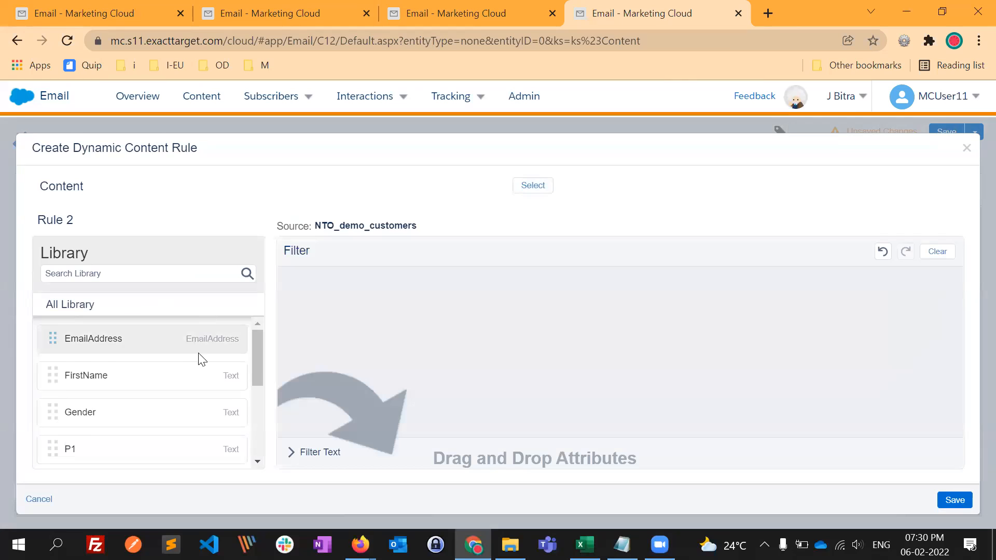
pyautogui.moveTo(109, 414); pyautogui.dragTo(410, 337)
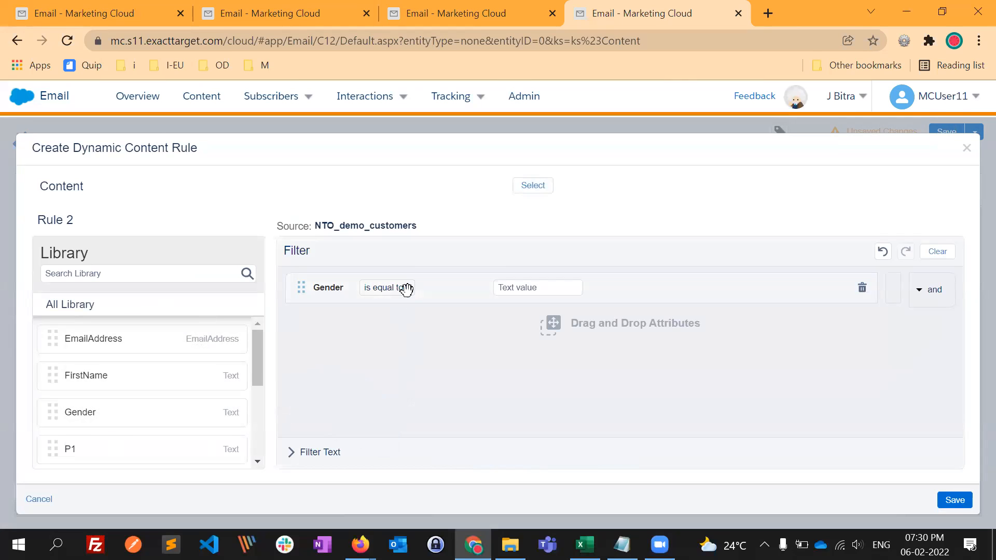
pyautogui.click(551, 288)
pyautogui.write('F')
# - Select the Womens-categories layout as the content displayed by Rule 2 and save the rule
pyautogui.click(533, 187)
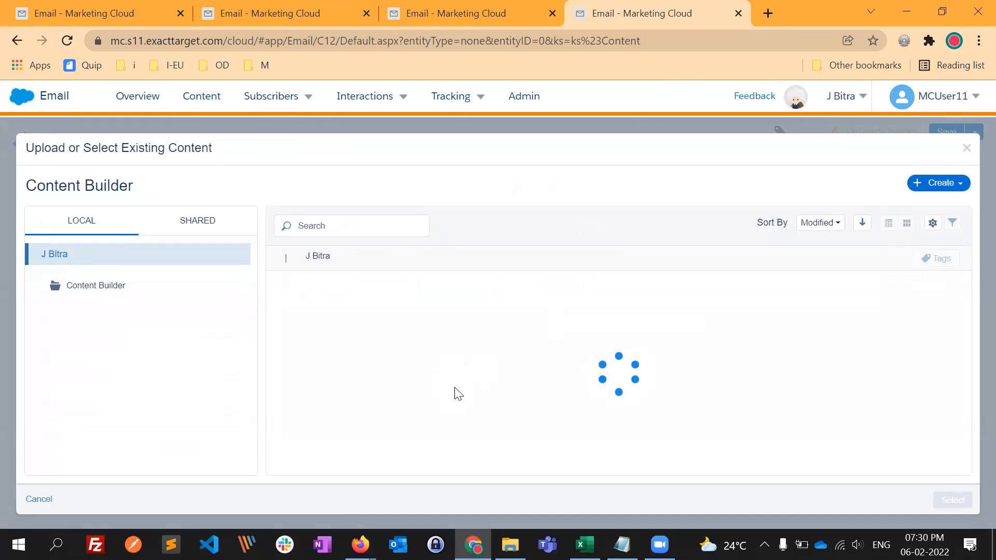
pyautogui.scroll(-2, 438, 413)
pyautogui.scroll(-1, 435, 418)
pyautogui.click(407, 341)
pyautogui.click(951, 501)
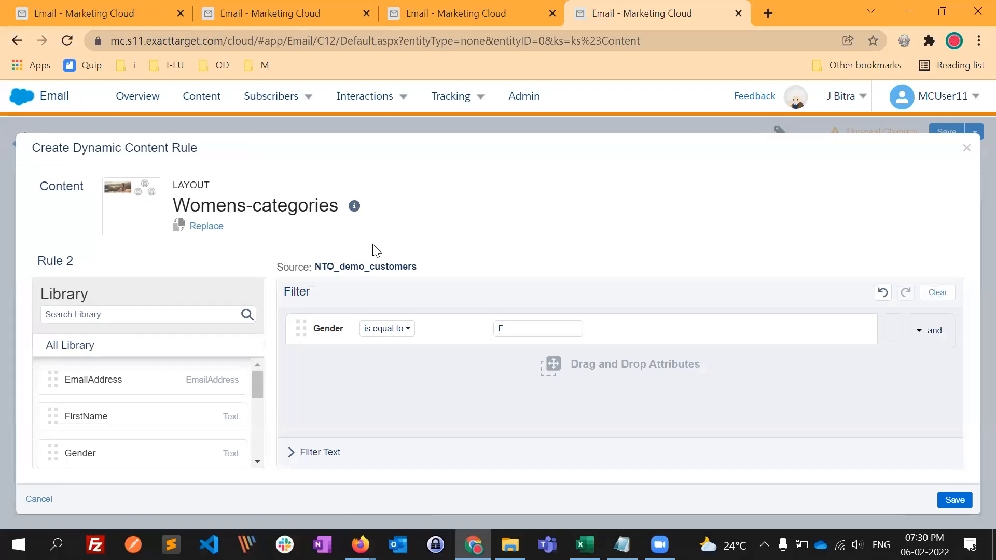
pyautogui.click(968, 501)
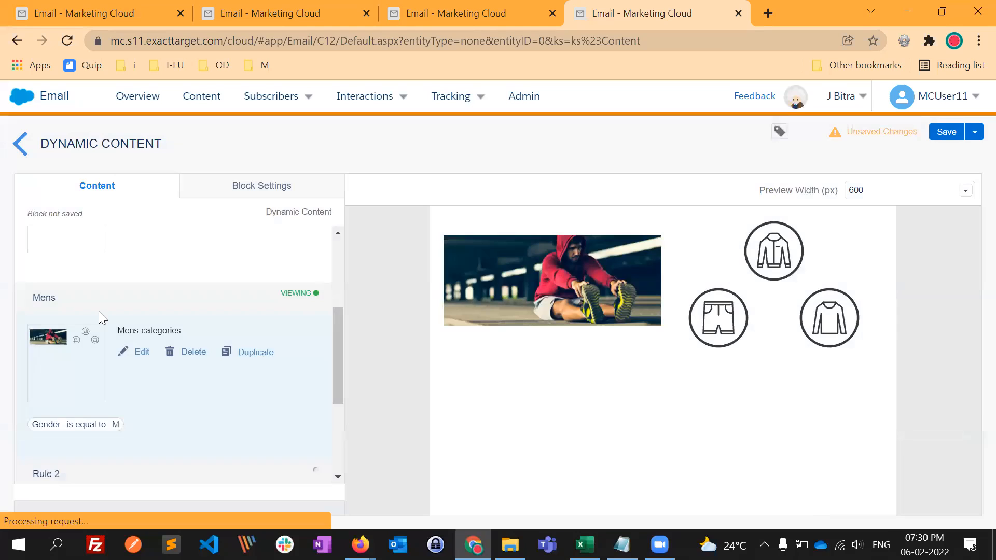
# - Rename Rule 2 as Women
pyautogui.scroll(-2, 98, 312)
pyautogui.click(77, 372)
pyautogui.press('BackSpace')
pyautogui.press('BackSpace')
pyautogui.press('BackSpace')
pyautogui.press('BackSpace')
pyautogui.press('BackSpace')
pyautogui.press('BackSpace')
pyautogui.write('Women')
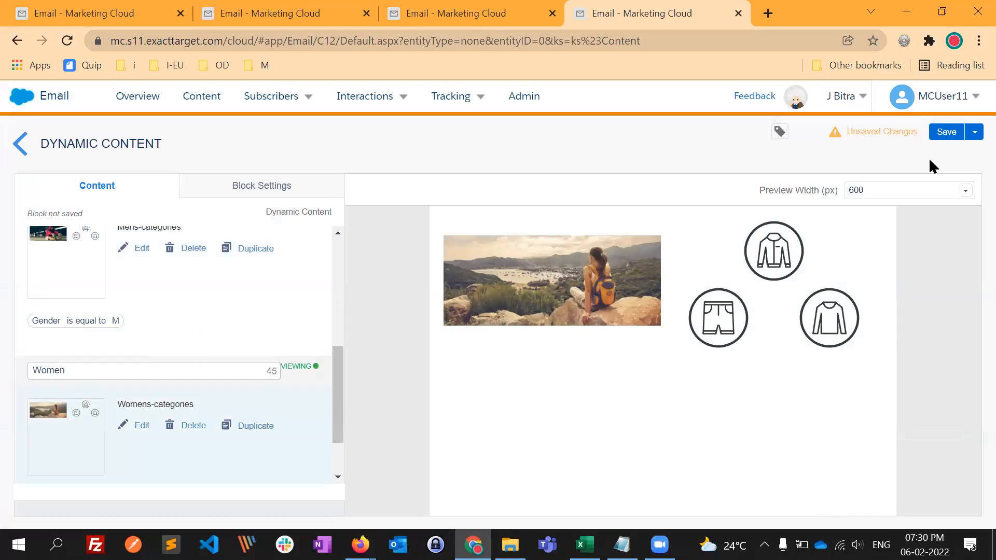
# - Check the block previews of the Mens, Women and Default Content entries and review the Gender conditions of both rules
pyautogui.click(313, 347)
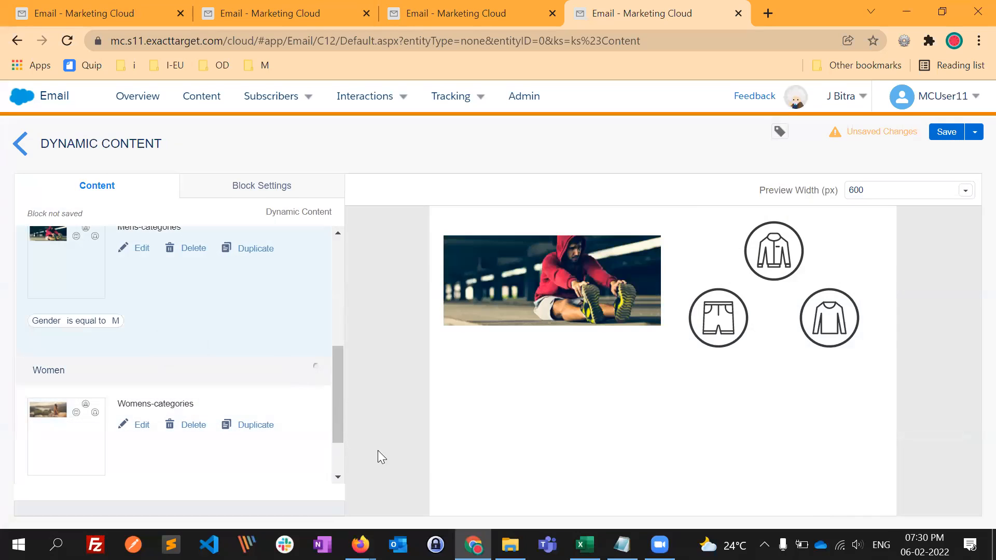
pyautogui.click(315, 372)
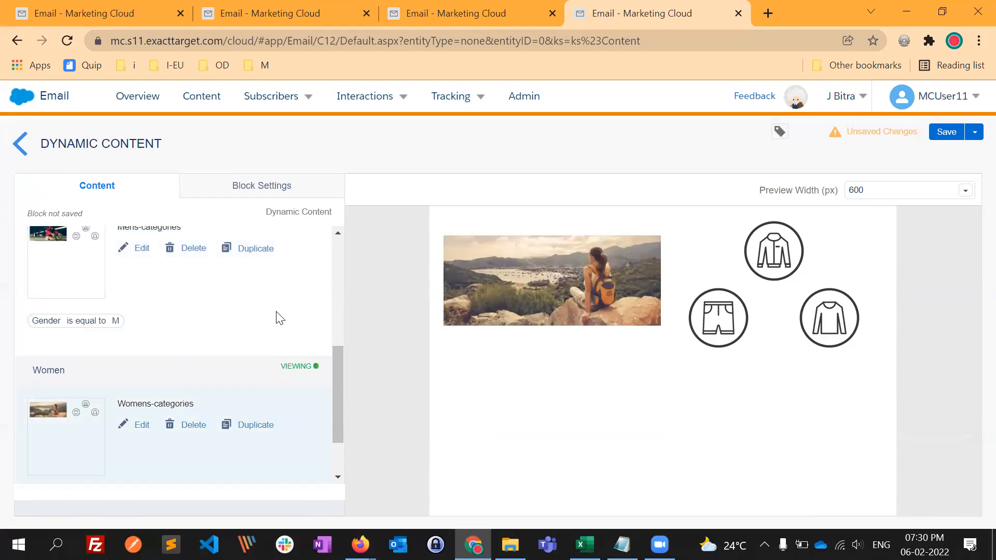
pyautogui.scroll(2, 286, 306)
pyautogui.click(298, 295)
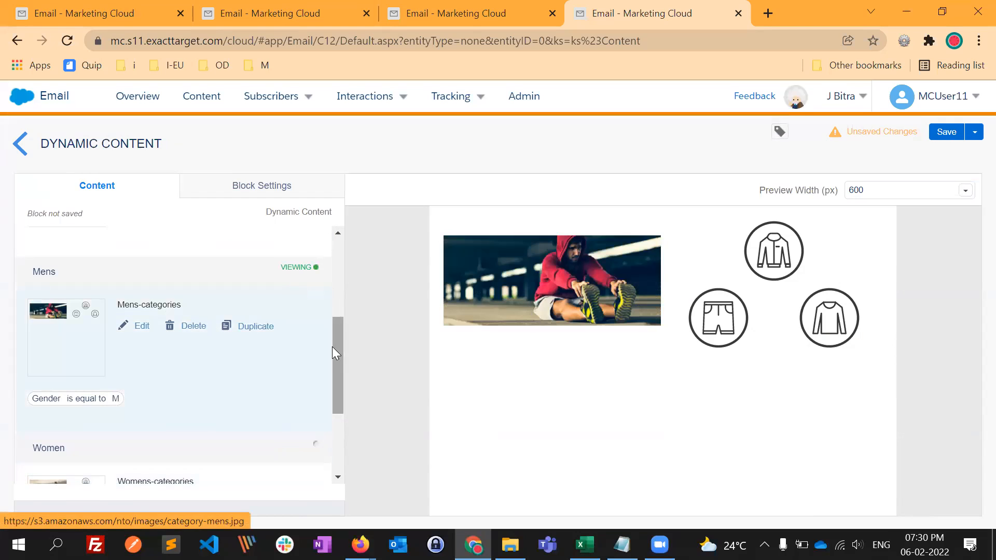
pyautogui.scroll(2, 224, 310)
pyautogui.click(266, 252)
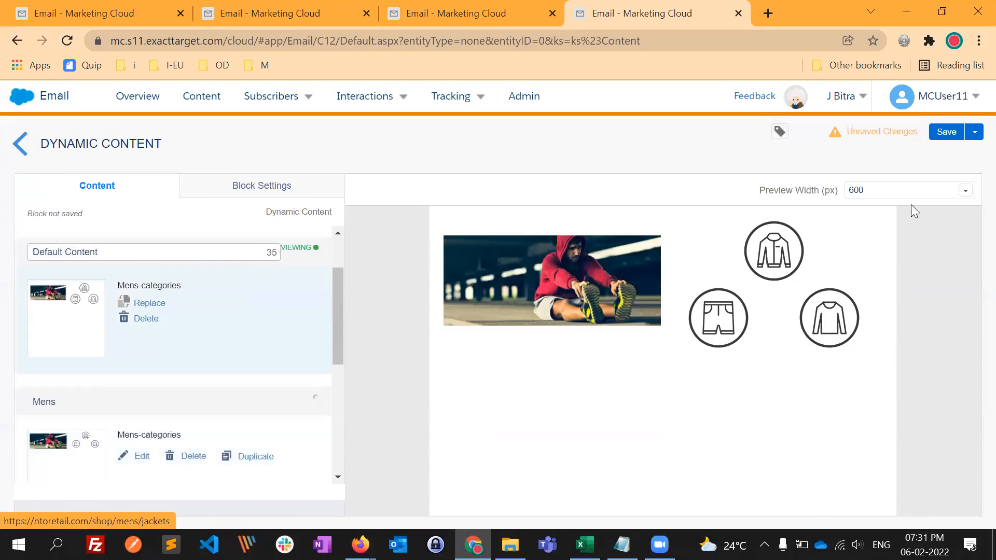
pyautogui.scroll(-5, 315, 402)
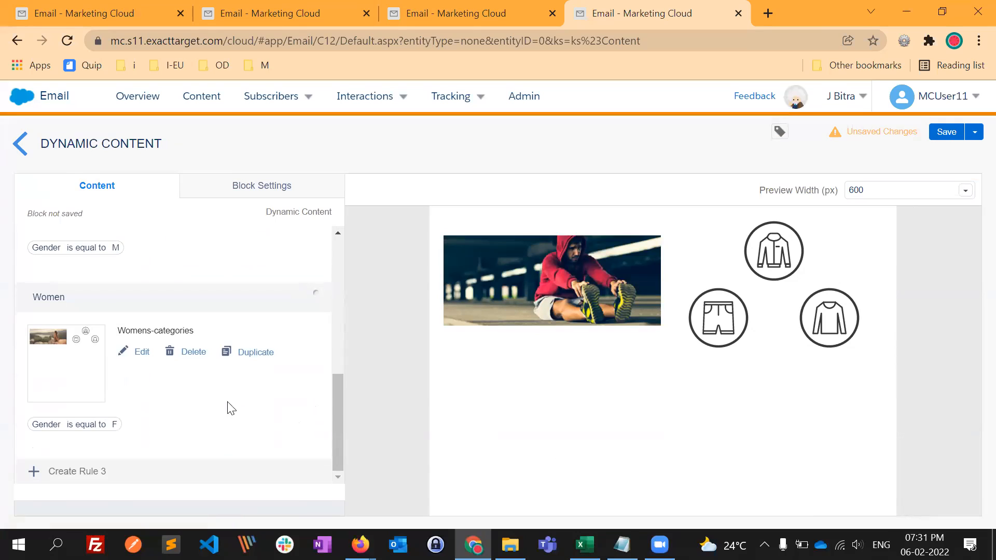
pyautogui.scroll(3, 269, 298)
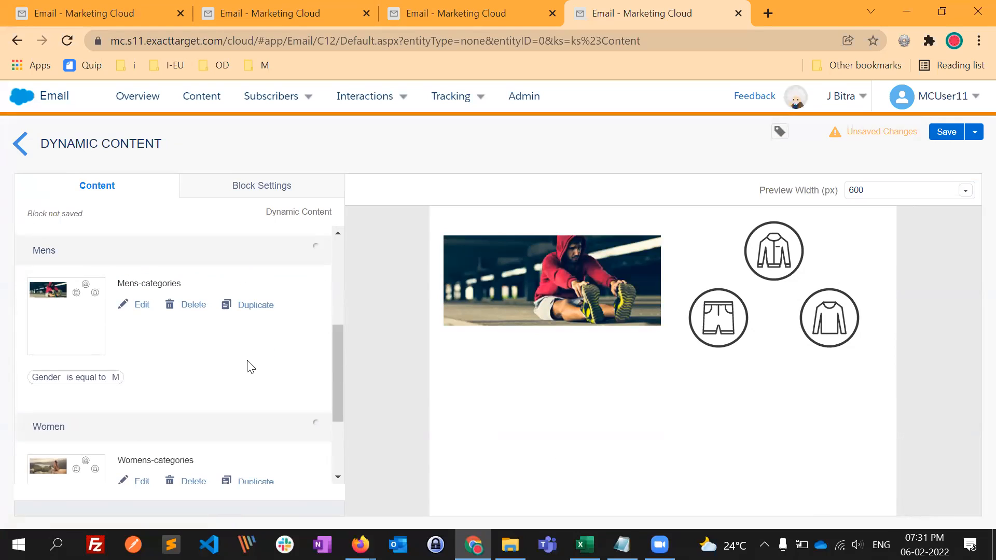
pyautogui.scroll(-2, 304, 367)
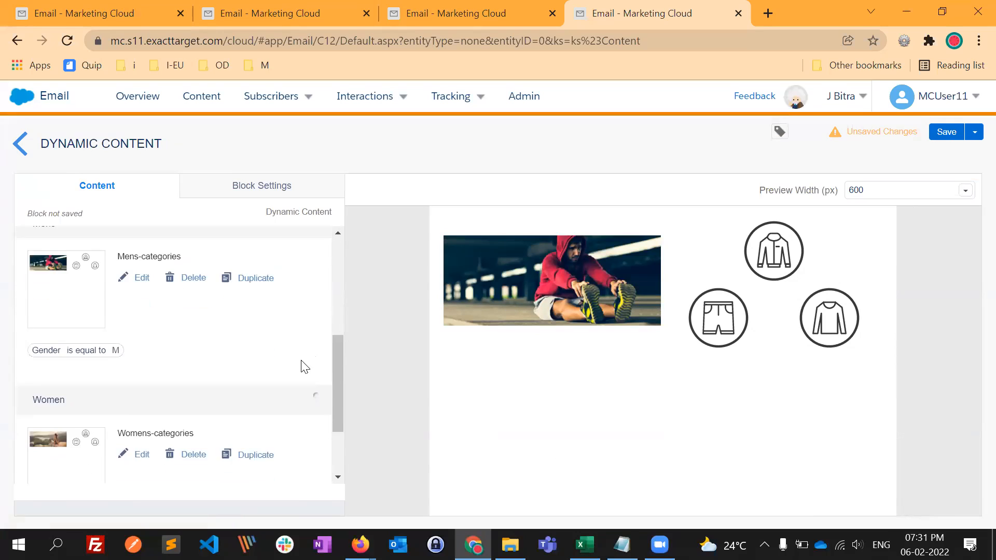
pyautogui.scroll(-1, 315, 383)
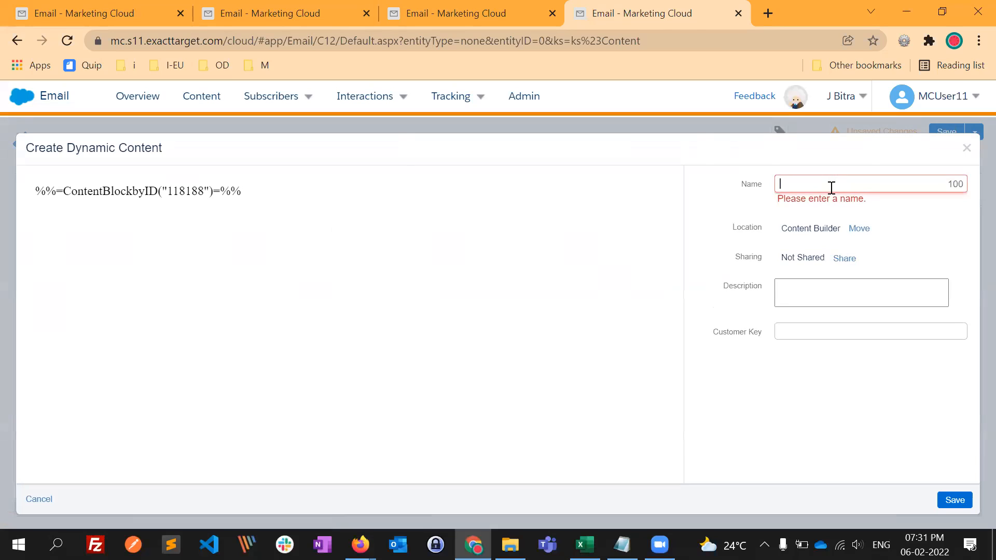
# - Save the Dynamic Content block under the name Dyn_Men_WOMEN and return to the Content Builder list
pyautogui.write('yn')
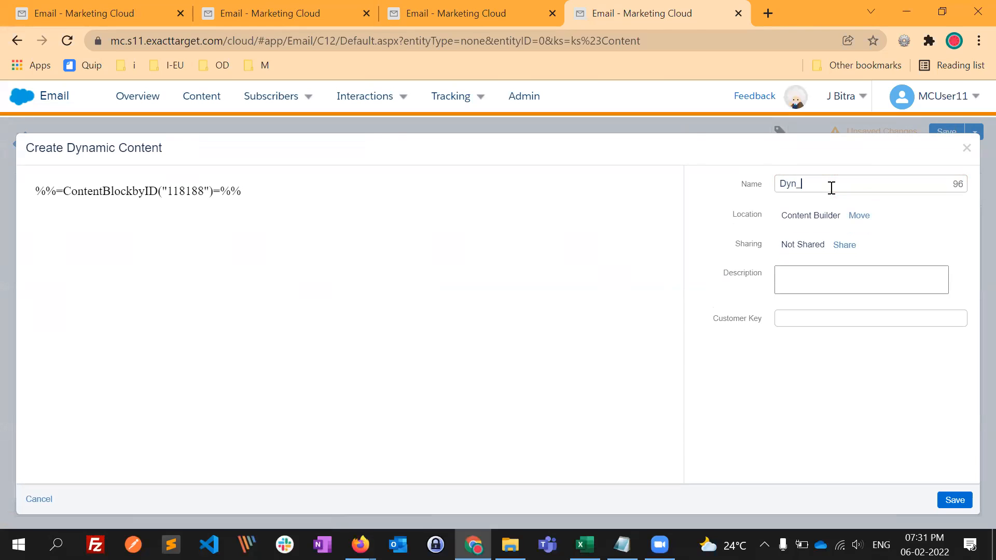
pyautogui.write('_Men_WOMEN')
pyautogui.click(956, 499)
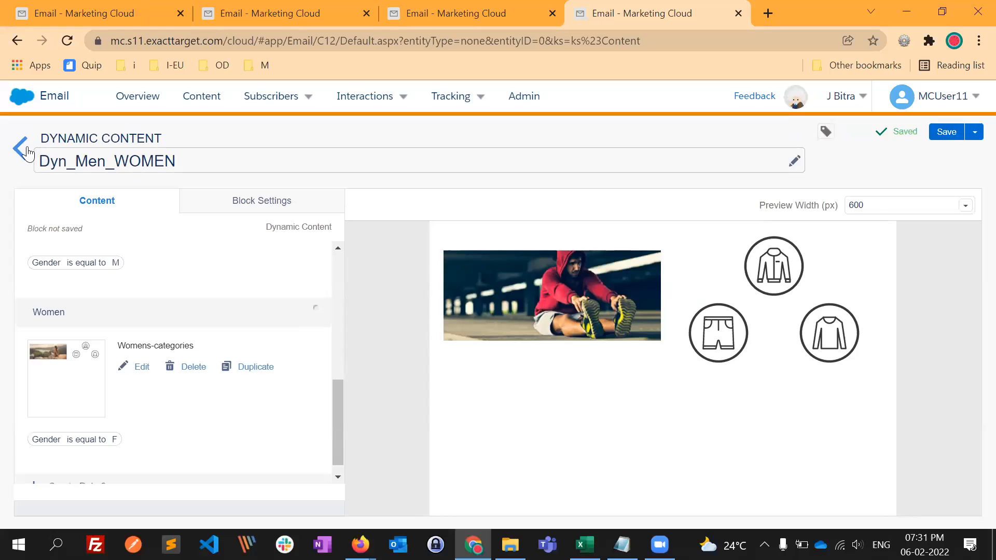
pyautogui.click(26, 153)
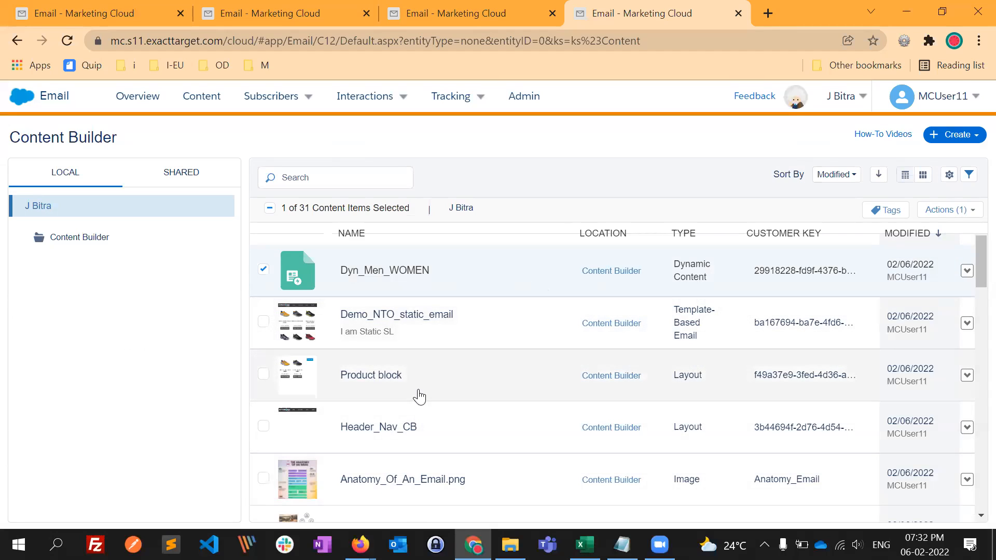
# - Open the Demo_NTO_static_email template-based email for content editing
pyautogui.click(563, 381)
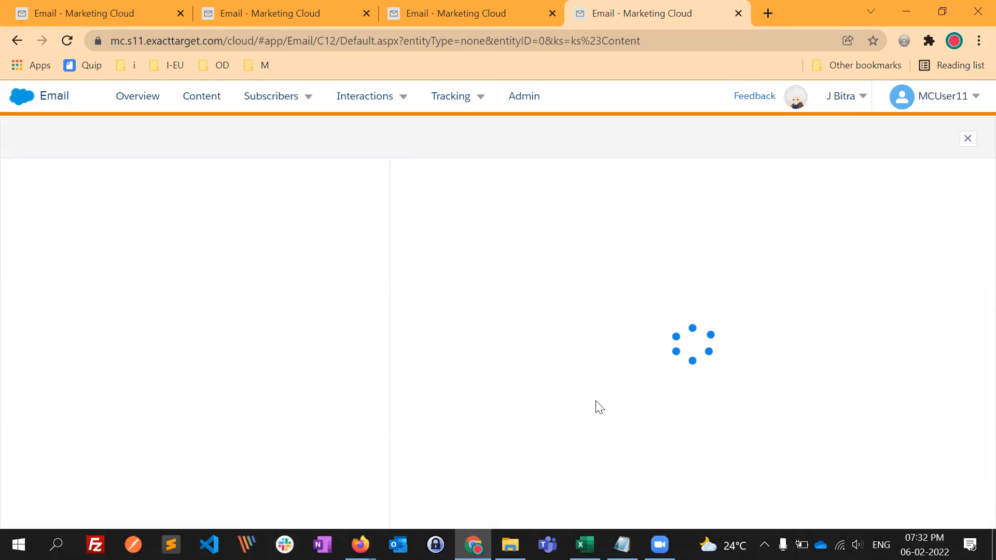
pyautogui.click(878, 140)
pyautogui.click(852, 178)
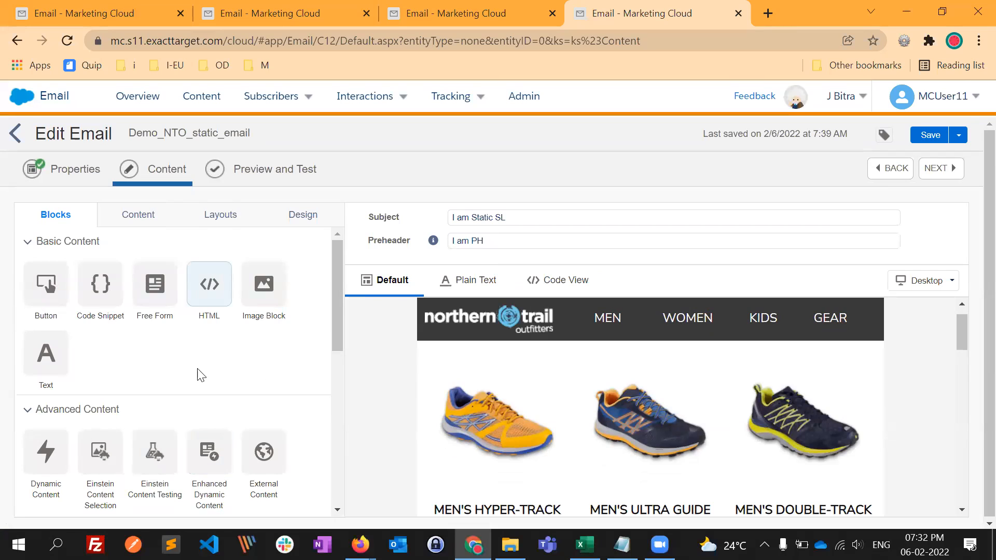
# - Insert the saved Dyn_Men_WOMEN block between the navigation header and the product row, and finish editing the block
pyautogui.click(139, 215)
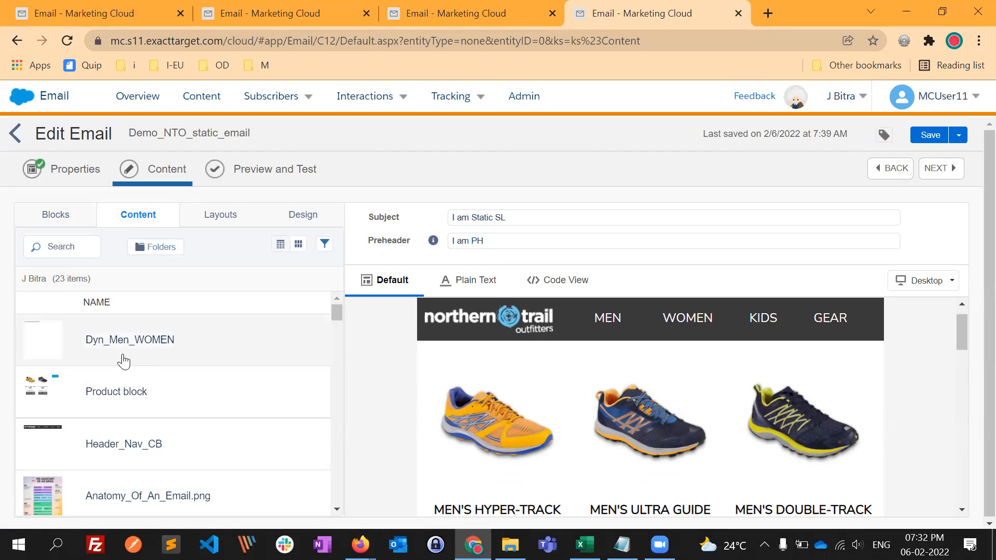
pyautogui.moveTo(115, 338); pyautogui.dragTo(467, 358)
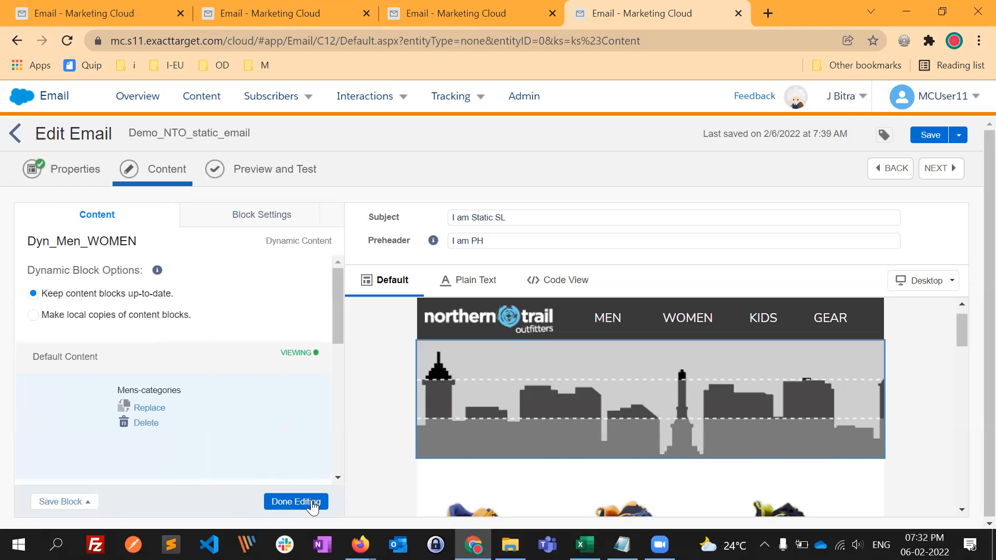
pyautogui.click(299, 501)
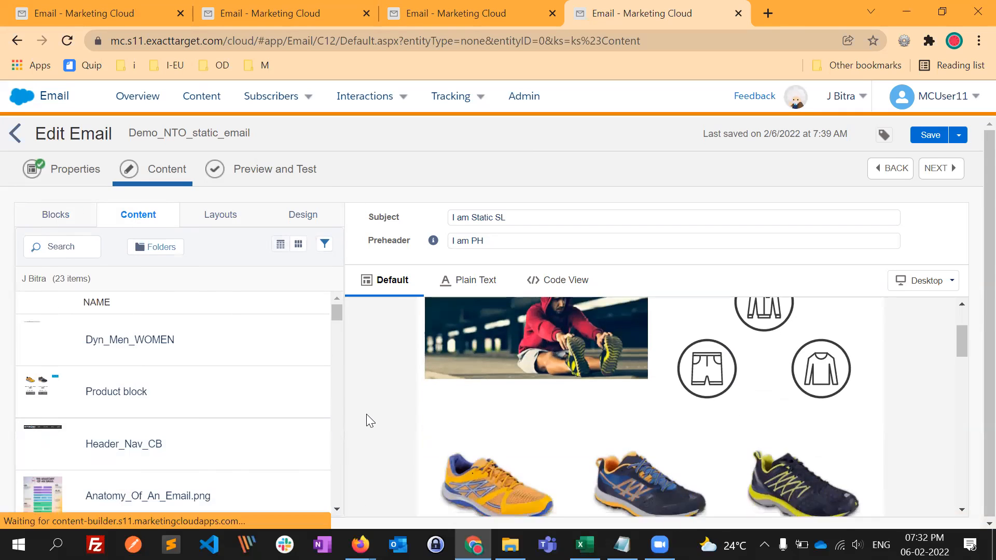
# - Preview the email for a subscriber with Gender M and one with Gender F, comparing the category layout shown to each
pyautogui.click(278, 180)
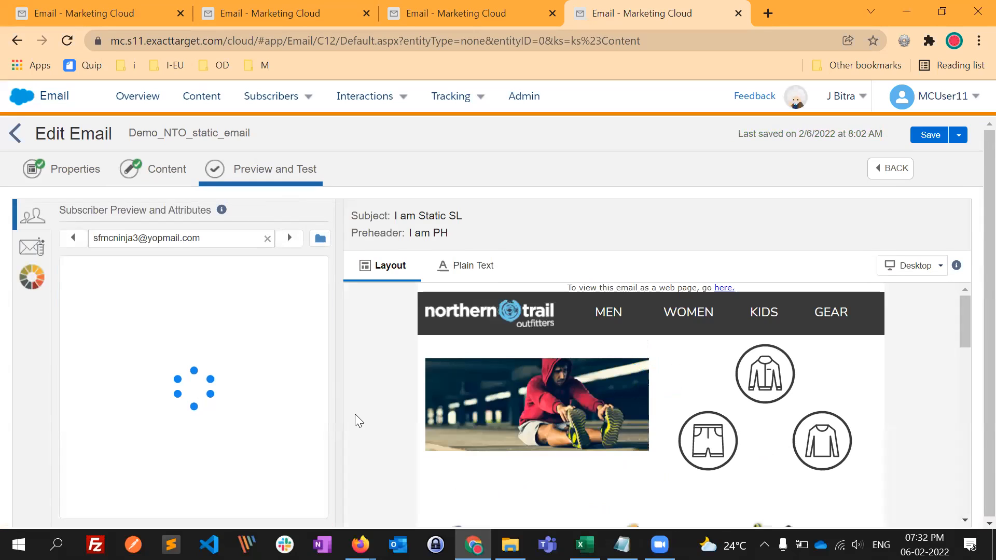
pyautogui.doubleClick(206, 493)
pyautogui.click(237, 283)
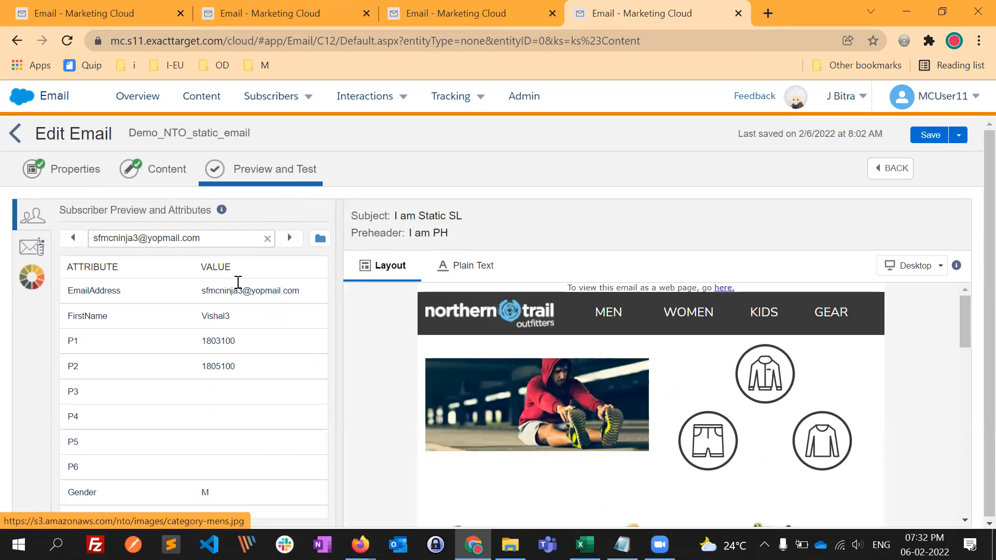
pyautogui.click(73, 238)
pyautogui.doubleClick(202, 492)
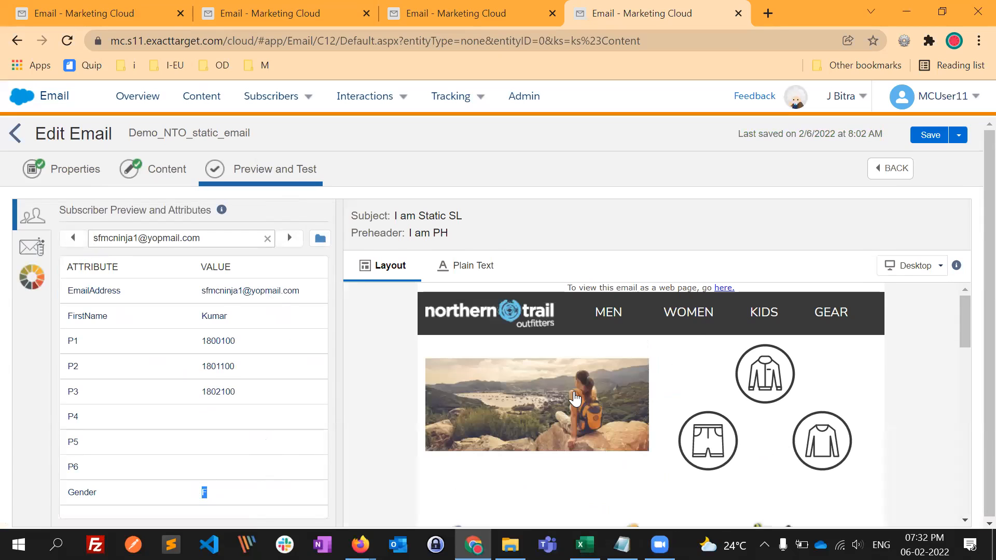
pyautogui.scroll(-2, 558, 456)
pyautogui.scroll(-2, 716, 394)
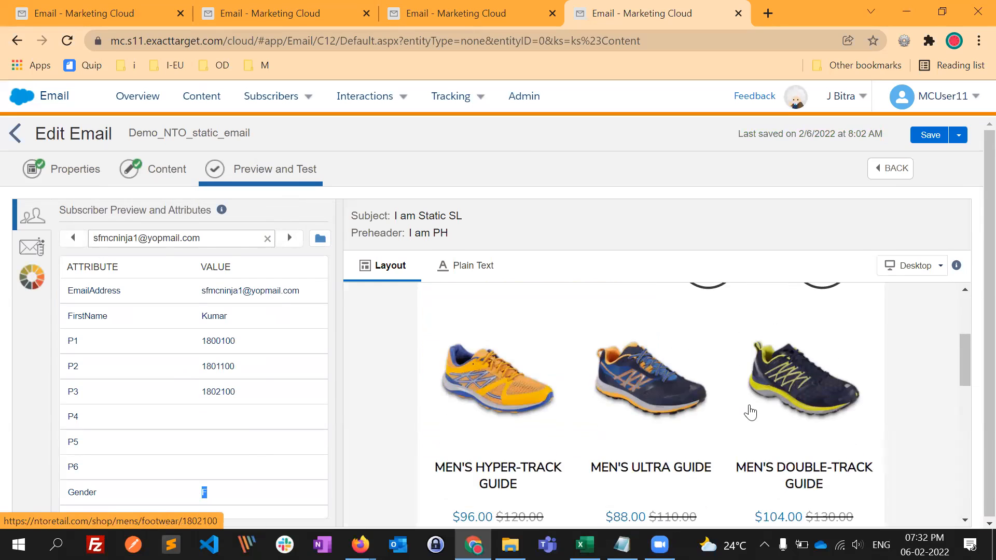
pyautogui.scroll(5, 675, 412)
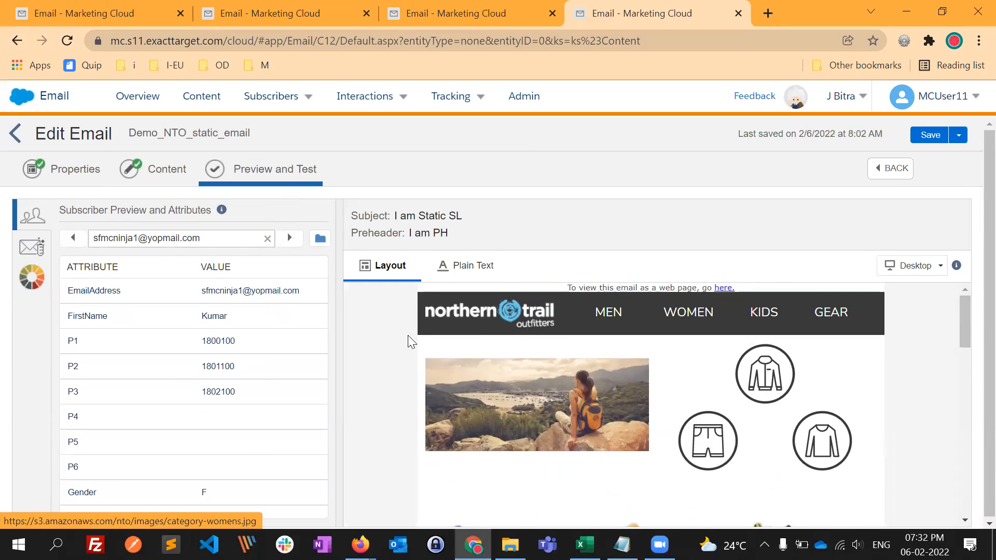
pyautogui.click(289, 237)
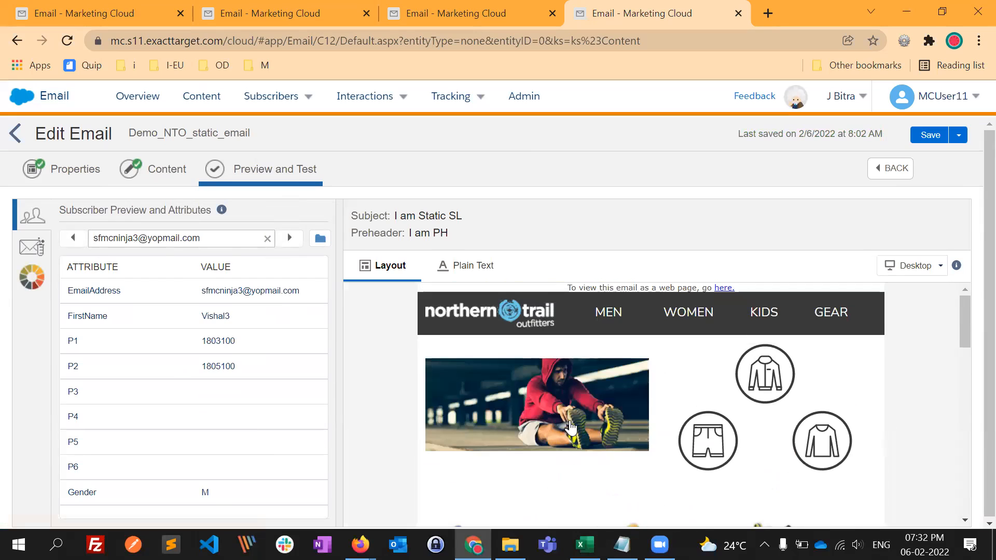
pyautogui.scroll(-2, 597, 409)
pyautogui.scroll(2, 648, 394)
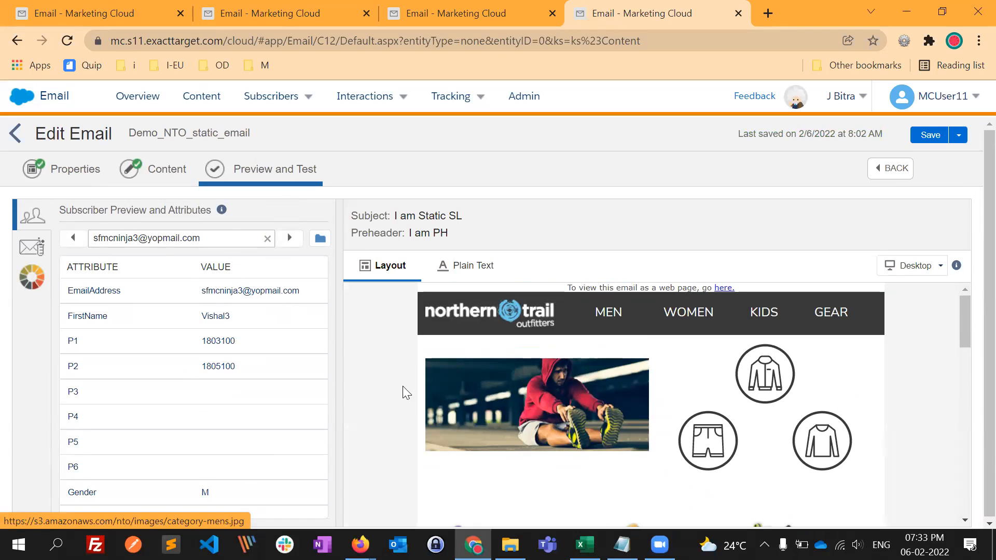
# - Reopen the email's content and replace the subject with "Hi", a sample first name and ", check out our new collection"
pyautogui.click(171, 176)
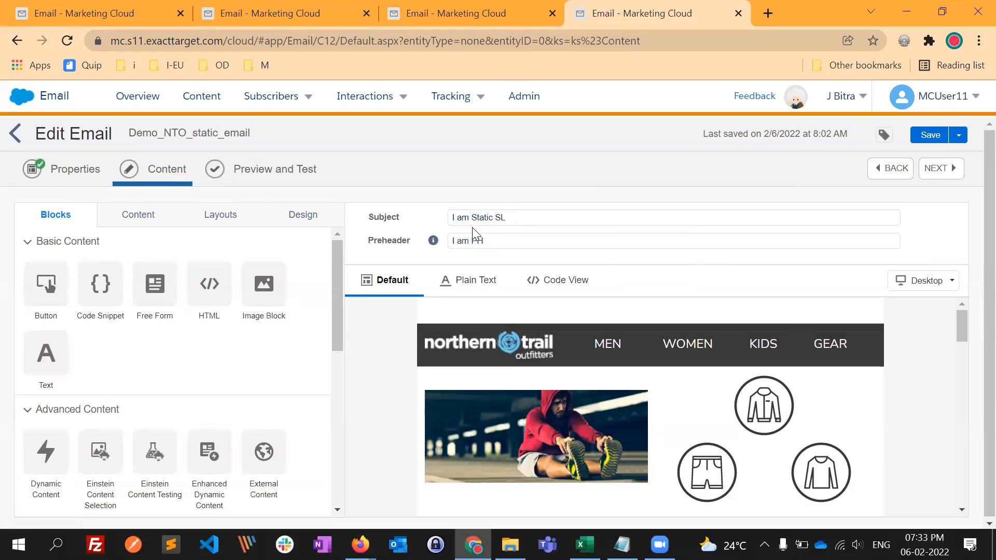
pyautogui.click(486, 217)
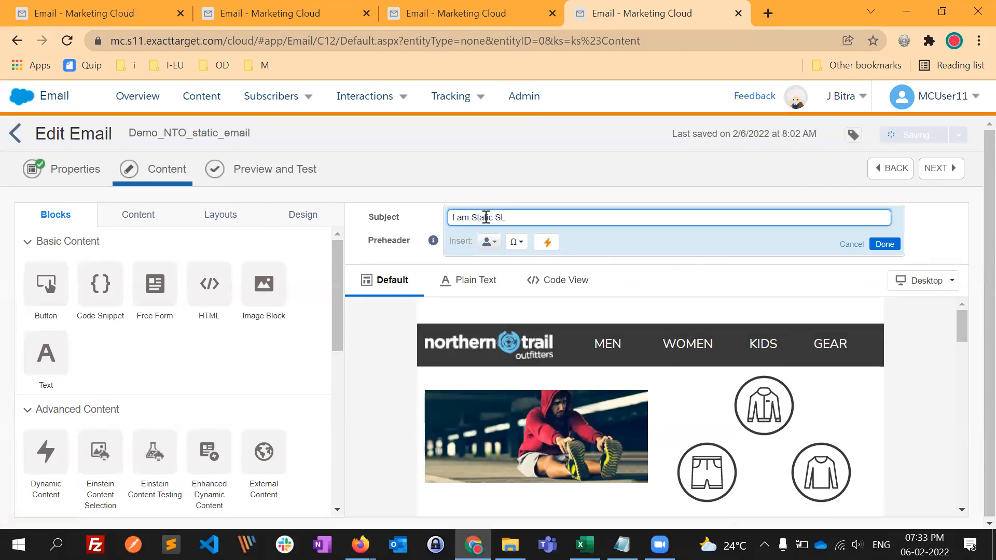
pyautogui.hotkey('shift', 'Left')
pyautogui.hotkey('shift', 'Left')
pyautogui.hotkey('shift', 'Left')
pyautogui.hotkey('shift', 'Left')
pyautogui.hotkey('shift', 'Left')
pyautogui.hotkey('shift', 'Left')
pyautogui.hotkey('shift', 'Left')
pyautogui.hotkey('shift', 'Left')
pyautogui.hotkey('shift', 'Left')
pyautogui.hotkey('shift', 'Left')
pyautogui.hotkey('shift', 'Left')
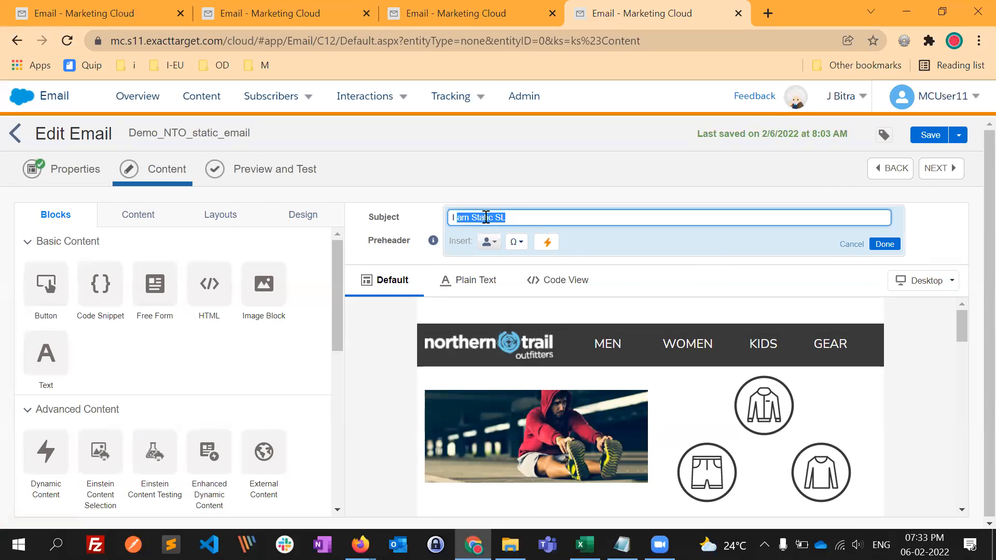
pyautogui.write('H')
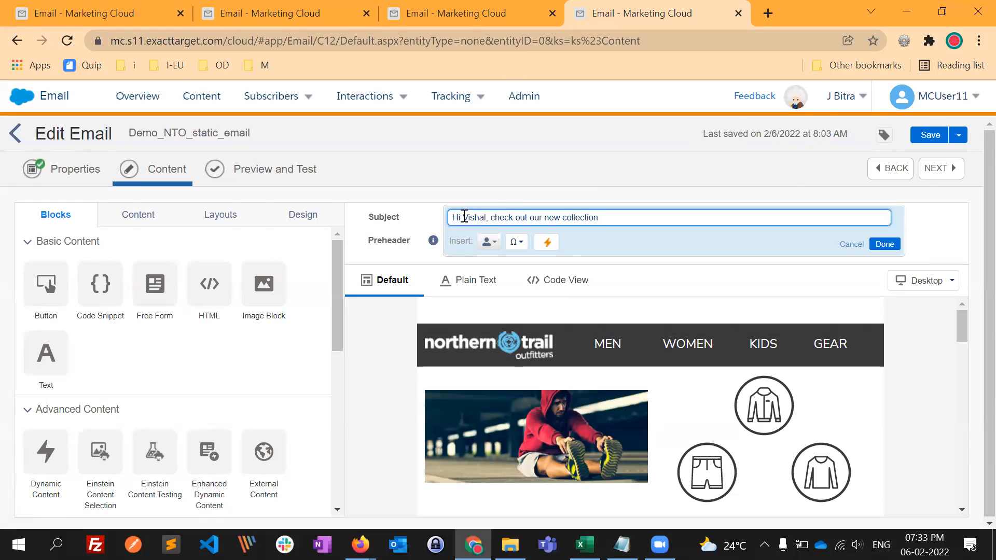
# - Replace the sample first name in the subject line with the opening personalization marker %%
pyautogui.moveTo(462, 219); pyautogui.dragTo(490, 218)
pyautogui.press('BackSpace')
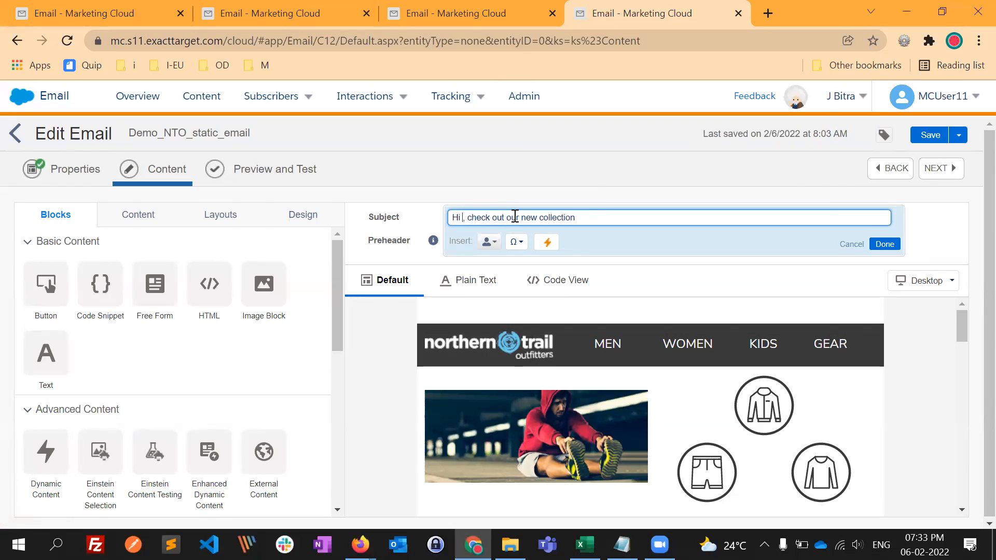
pyautogui.write('%%')
# - Open Contact Builder in the other Content Builder browser tab, and return to the email being edited
pyautogui.click(424, 12)
pyautogui.moveTo(24, 107)
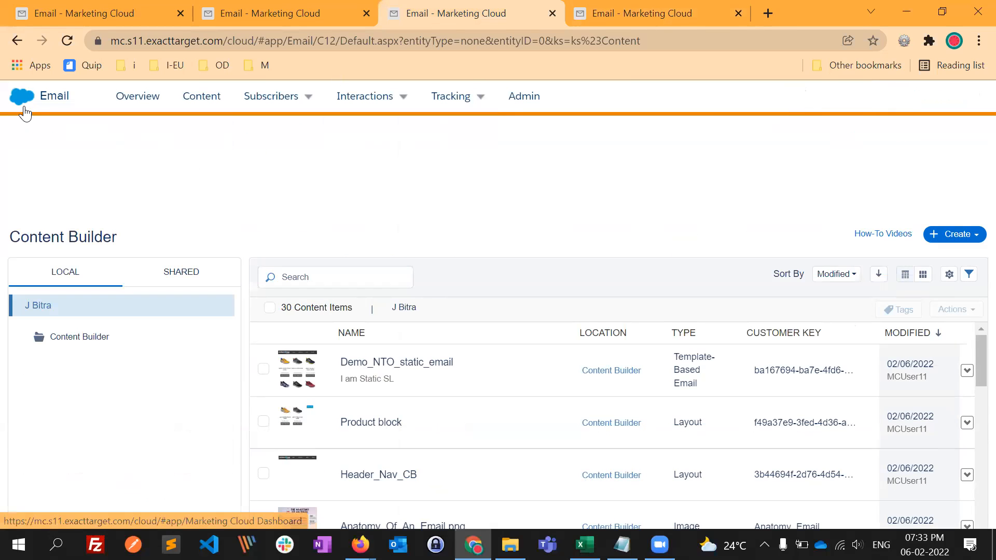
pyautogui.moveTo(639, 197)
pyautogui.click(659, 234)
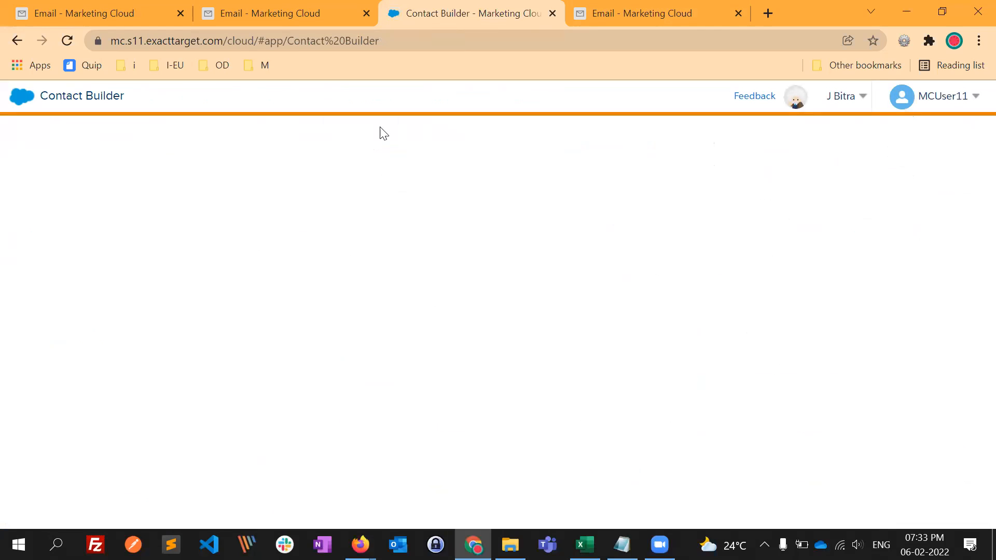
pyautogui.click(607, 16)
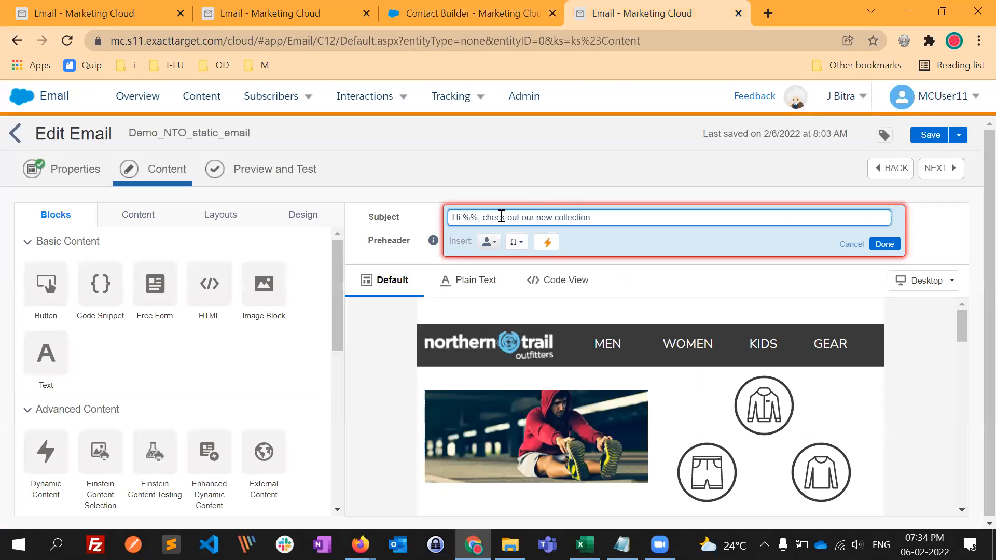
# - Complete the subject's personalization string as %%FirstName%% and finish editing the subject line
pyautogui.write('FirstName%%')
pyautogui.doubleClick(501, 217)
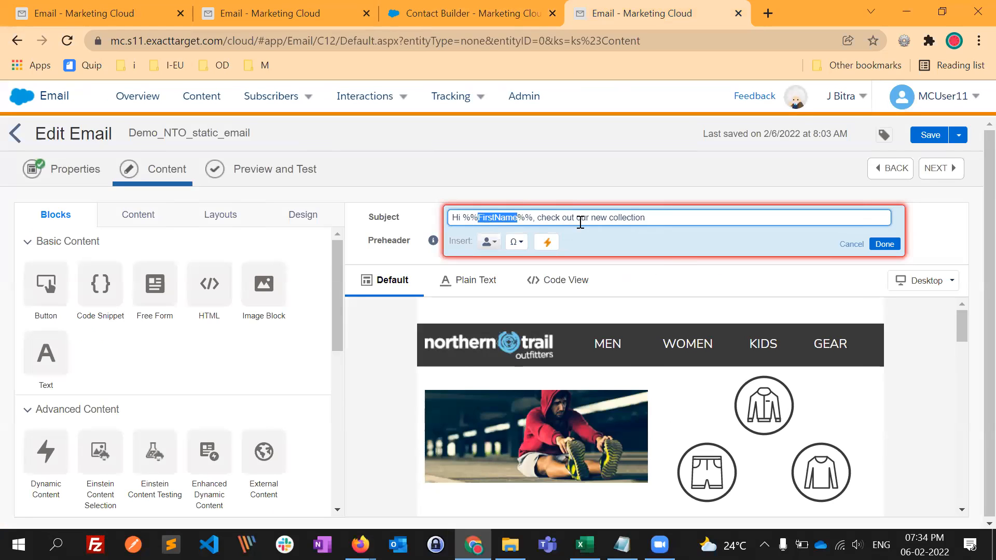
pyautogui.click(885, 244)
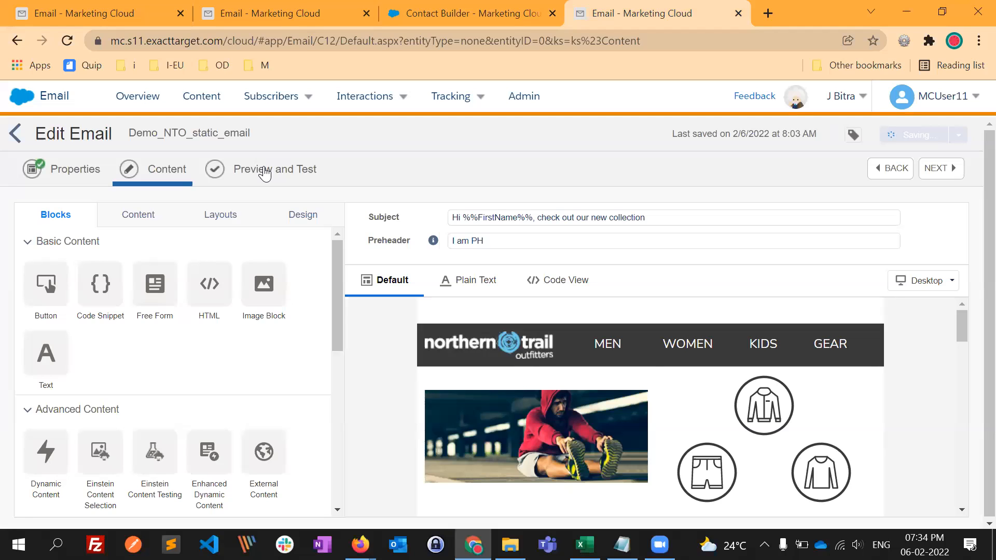
# - Preview the email for several subscribers, comparing each FirstName attribute with the name in the subject line
pyautogui.click(279, 176)
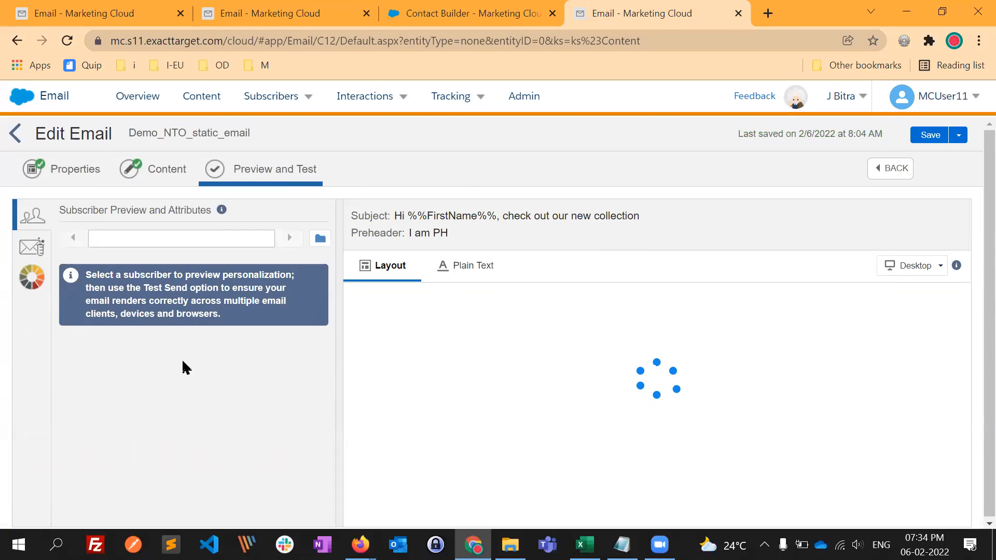
pyautogui.moveTo(204, 318); pyautogui.dragTo(211, 322)
pyautogui.click(125, 322)
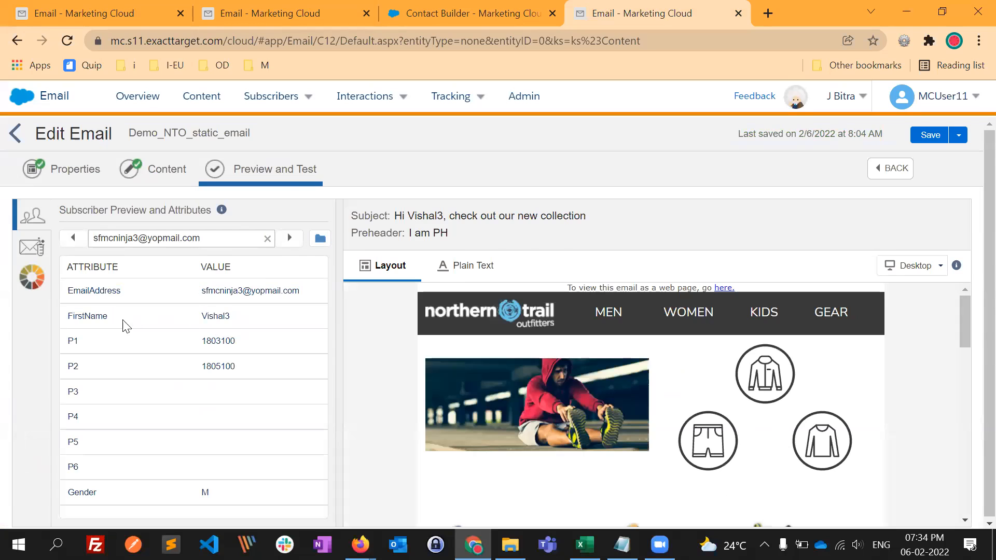
pyautogui.doubleClick(92, 317)
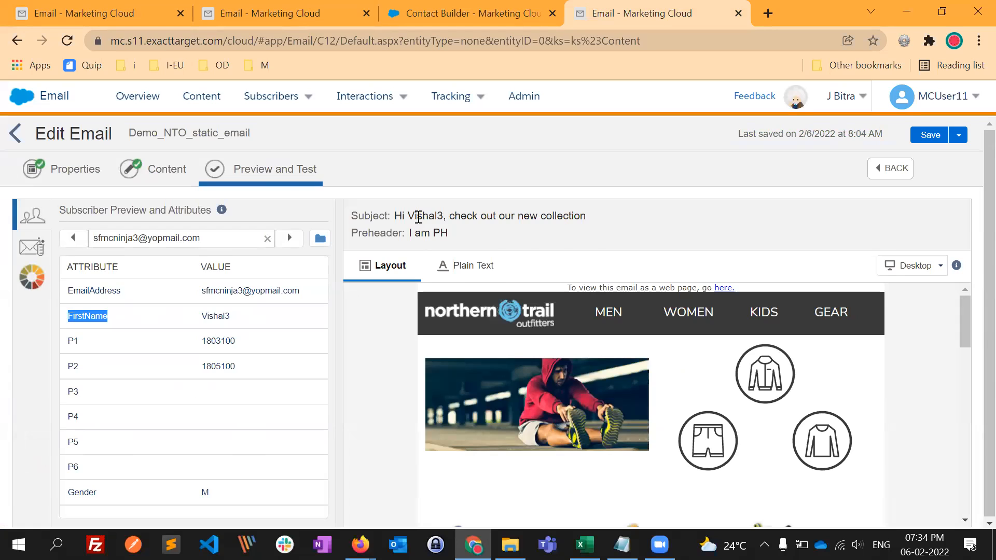
pyautogui.click(288, 237)
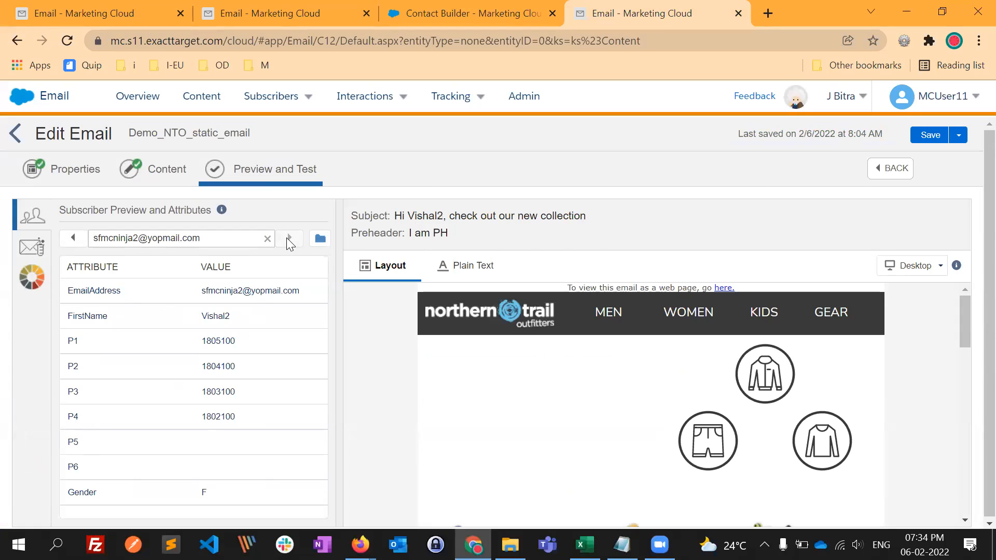
pyautogui.click(74, 239)
pyautogui.moveTo(203, 316); pyautogui.dragTo(228, 315)
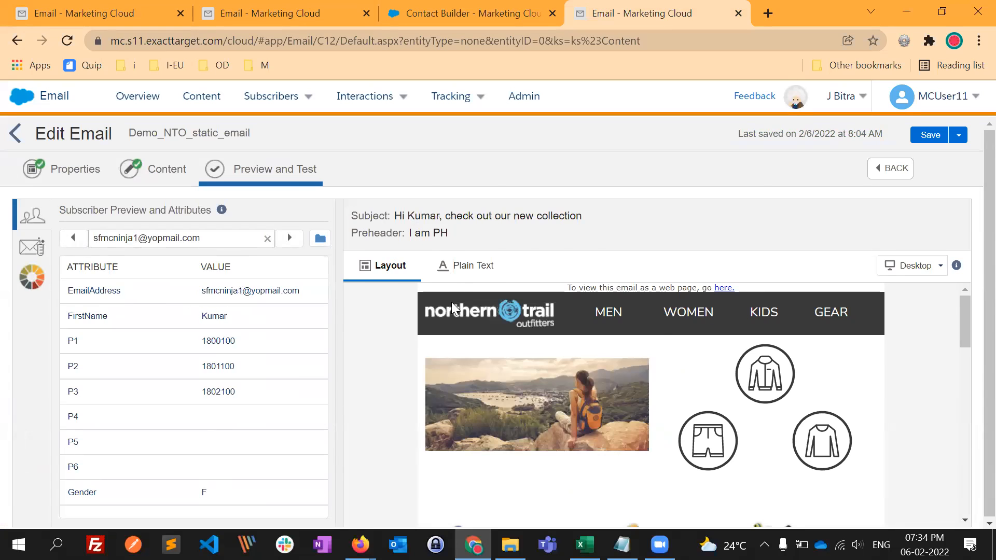
# - Insert a Free Form block between the navigation header and the Dyn_Men_WOMEN block, containing the greeting "Dear %%FirstName%%,"
pyautogui.click(174, 179)
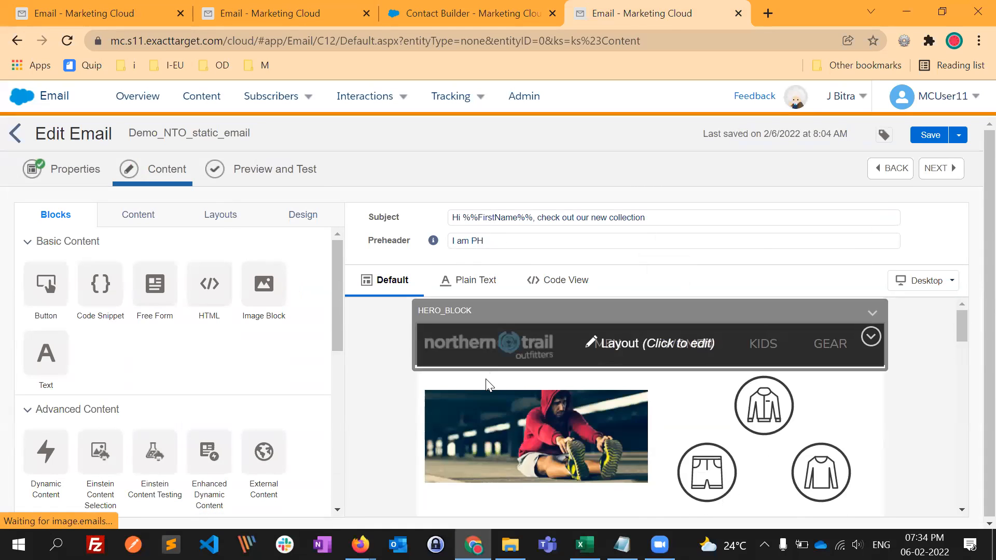
pyautogui.click(486, 388)
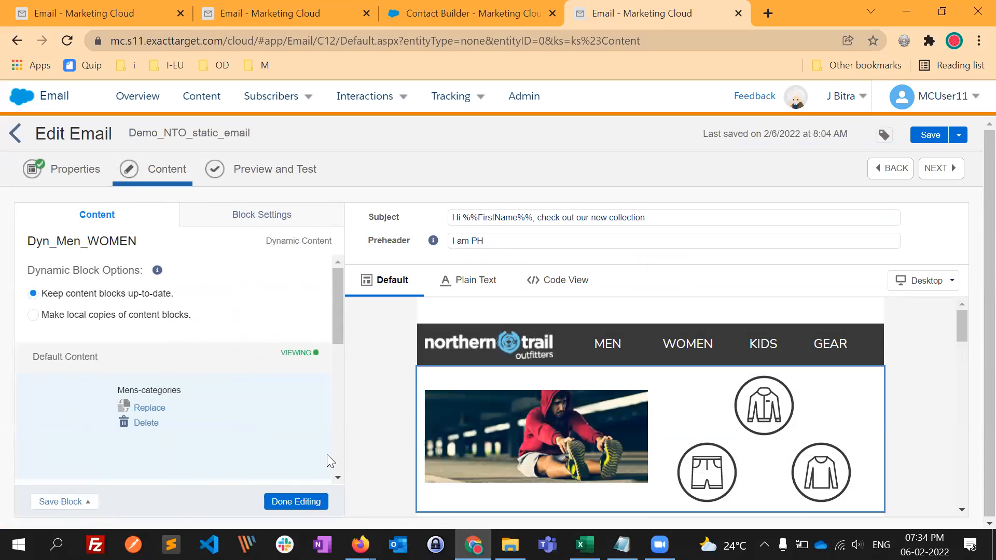
pyautogui.click(308, 501)
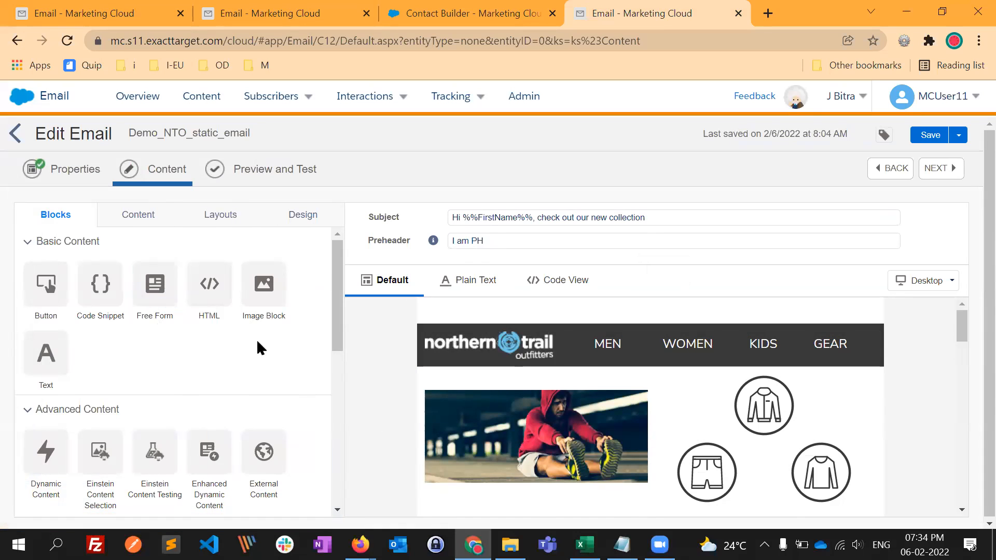
pyautogui.moveTo(155, 284); pyautogui.dragTo(434, 399)
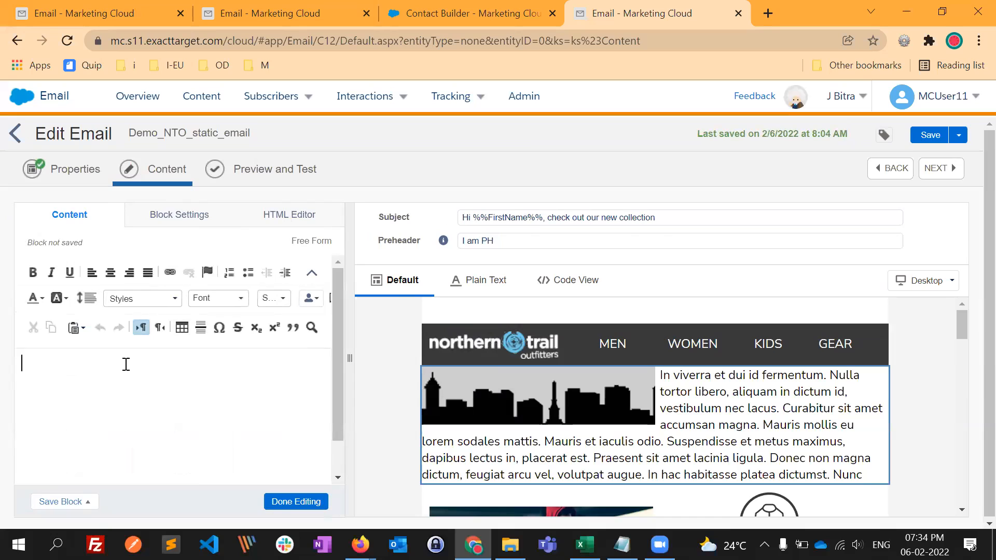
pyautogui.write('Dear')
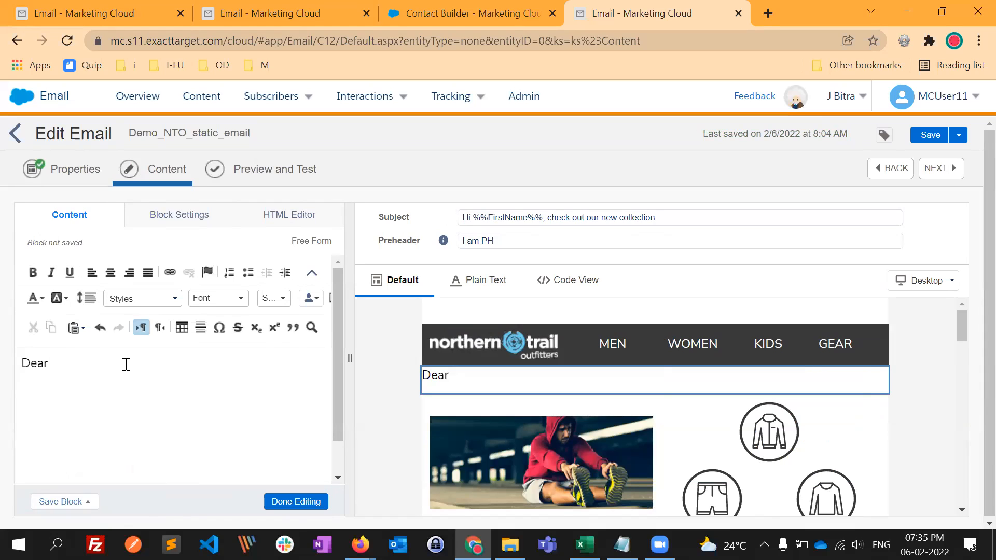
pyautogui.write('%')
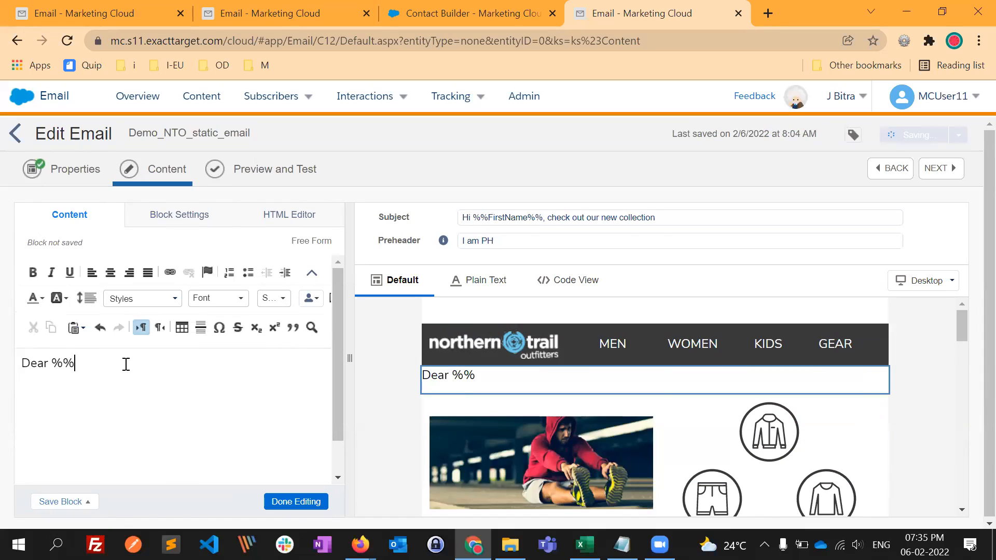
pyautogui.write('%FirstName%%,')
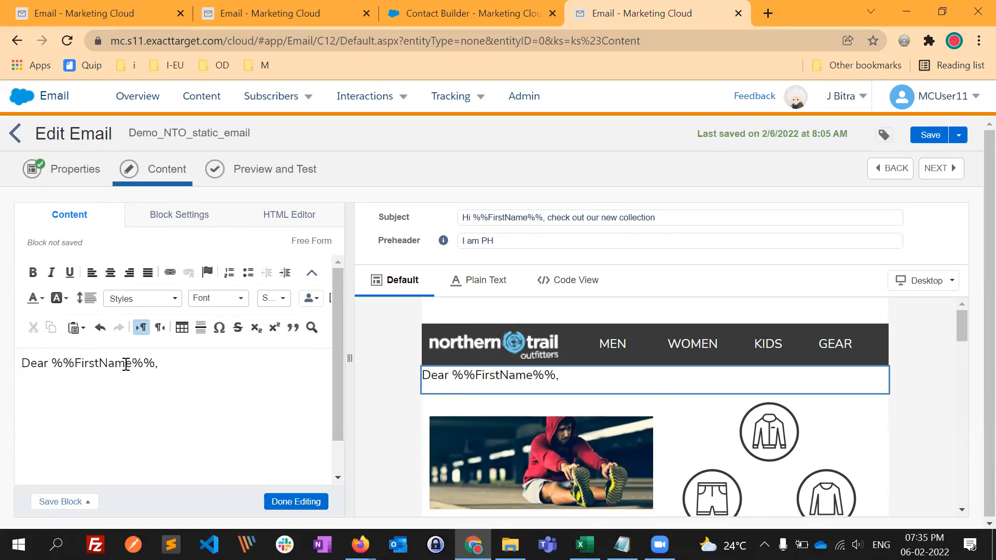
# - Colour the whole greeting purple, make %%FirstName%% bold, and finish editing the Free Form block
pyautogui.moveTo(193, 386); pyautogui.dragTo(10, 348)
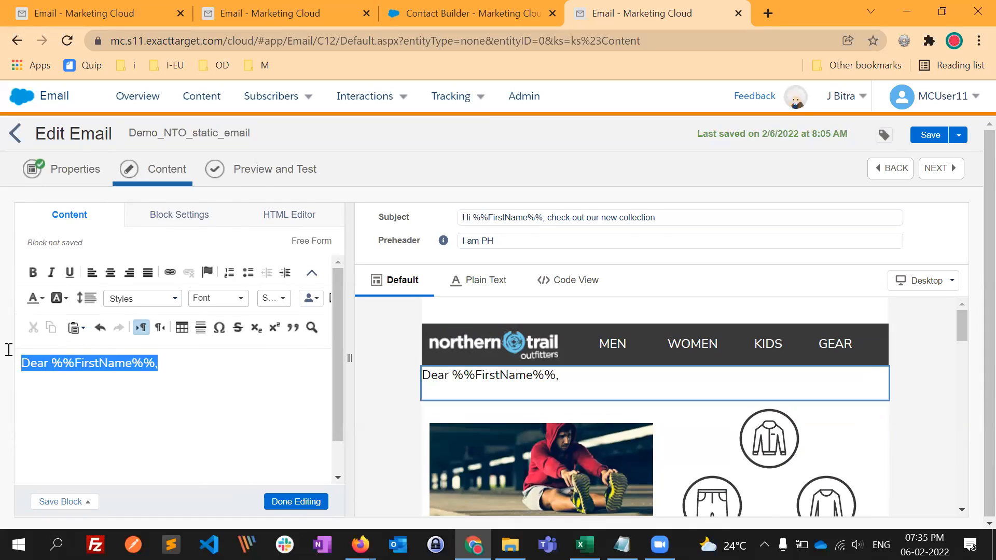
pyautogui.click(42, 298)
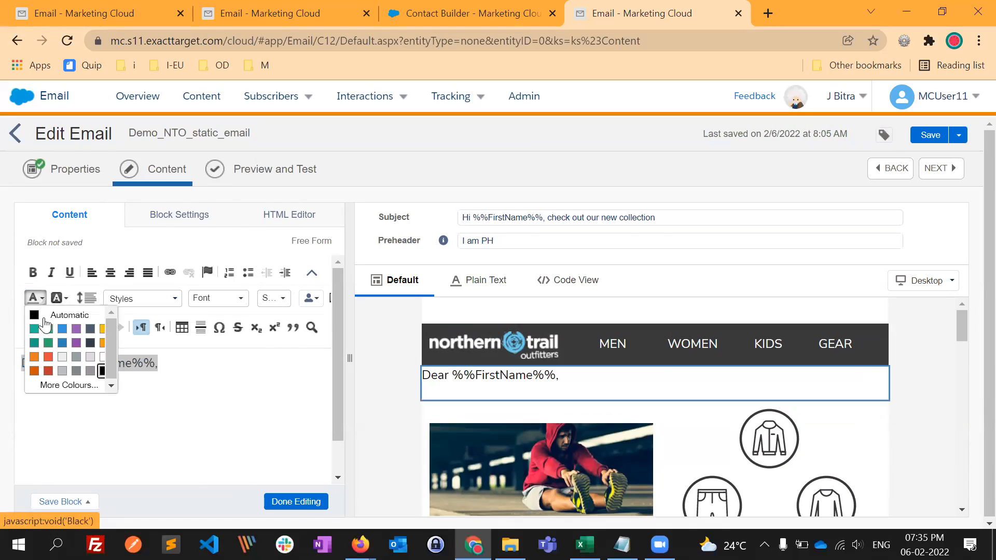
pyautogui.click(73, 350)
pyautogui.click(262, 403)
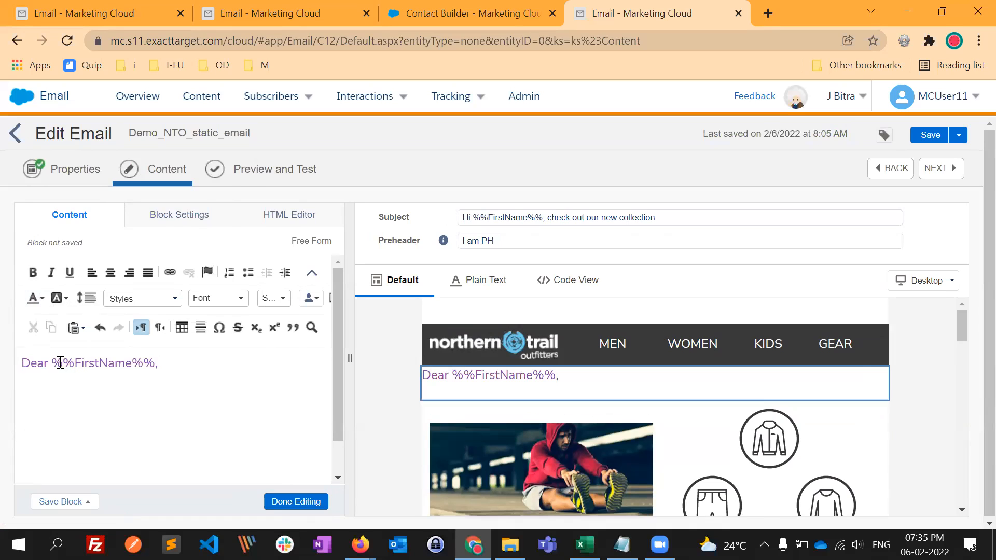
pyautogui.moveTo(54, 362); pyautogui.dragTo(154, 363)
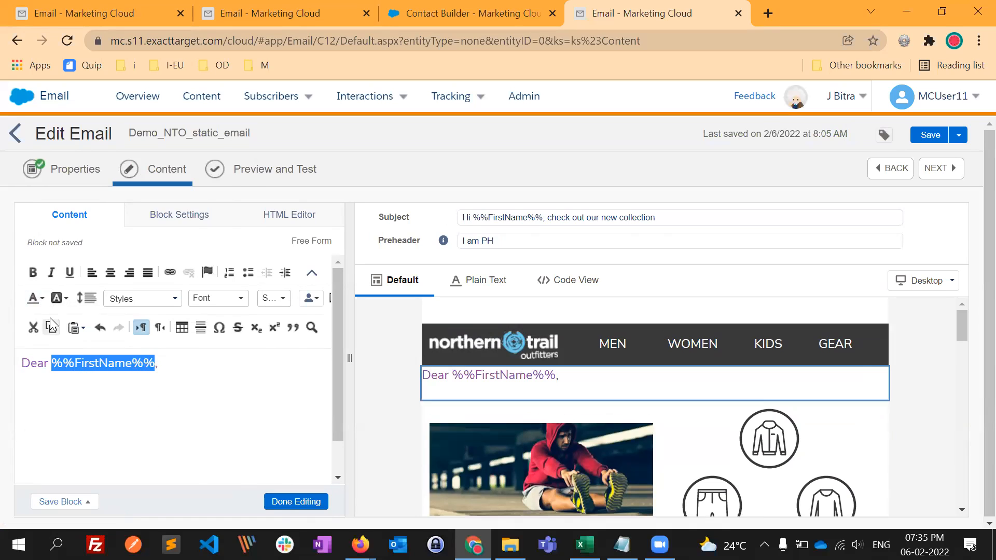
pyautogui.click(32, 272)
pyautogui.click(295, 501)
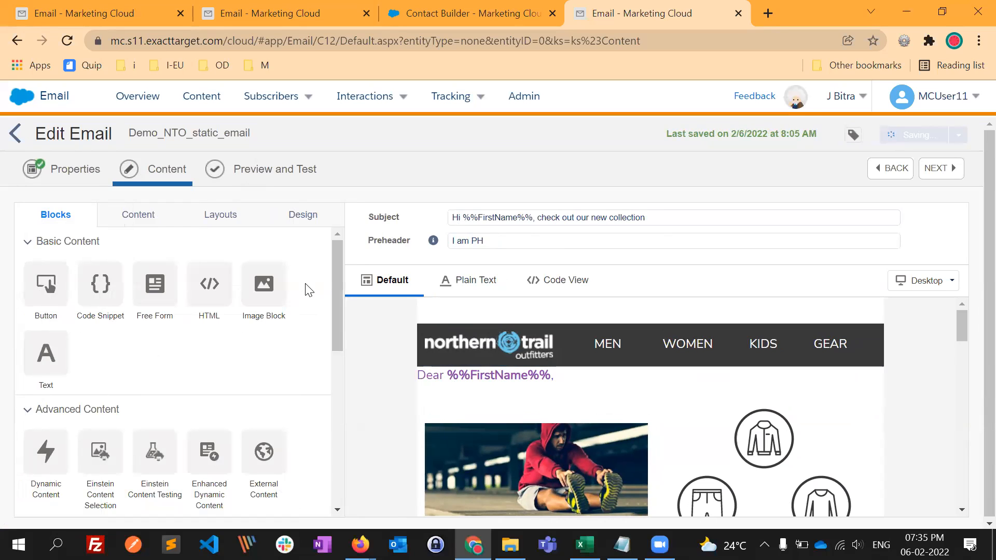
# - Preview the personalized greeting, subject and category layout for several subscribers, and return to the Content Builder list
pyautogui.click(292, 175)
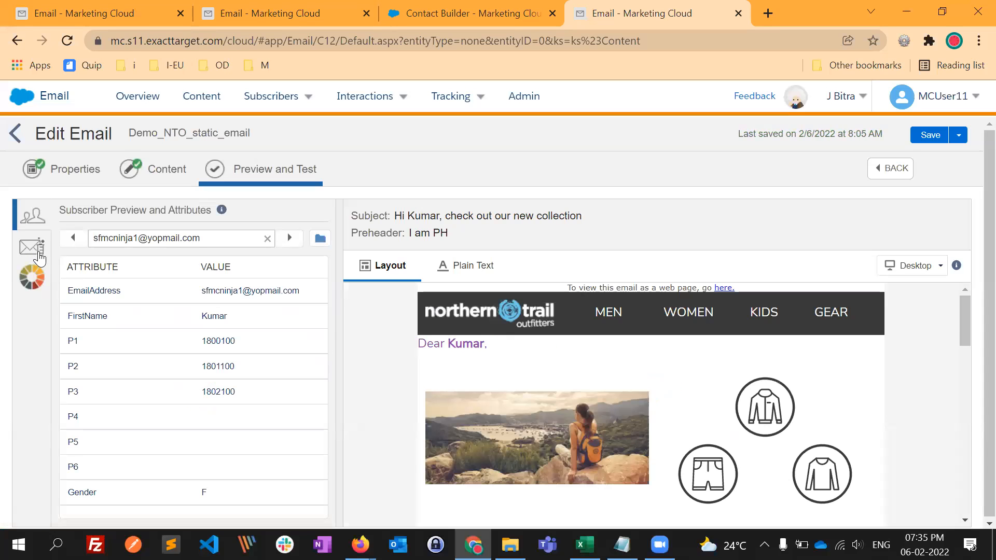
pyautogui.click(73, 239)
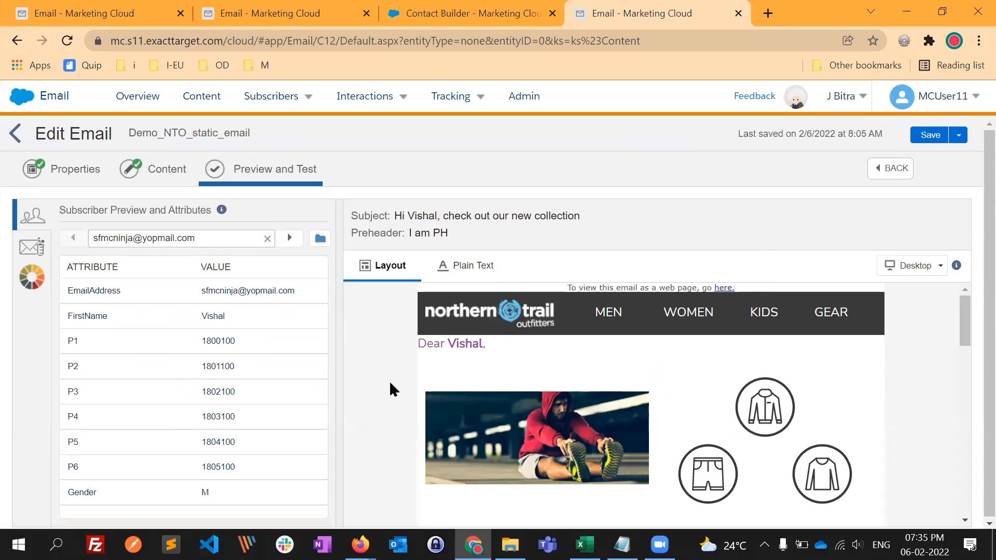
pyautogui.click(290, 238)
pyautogui.click(289, 239)
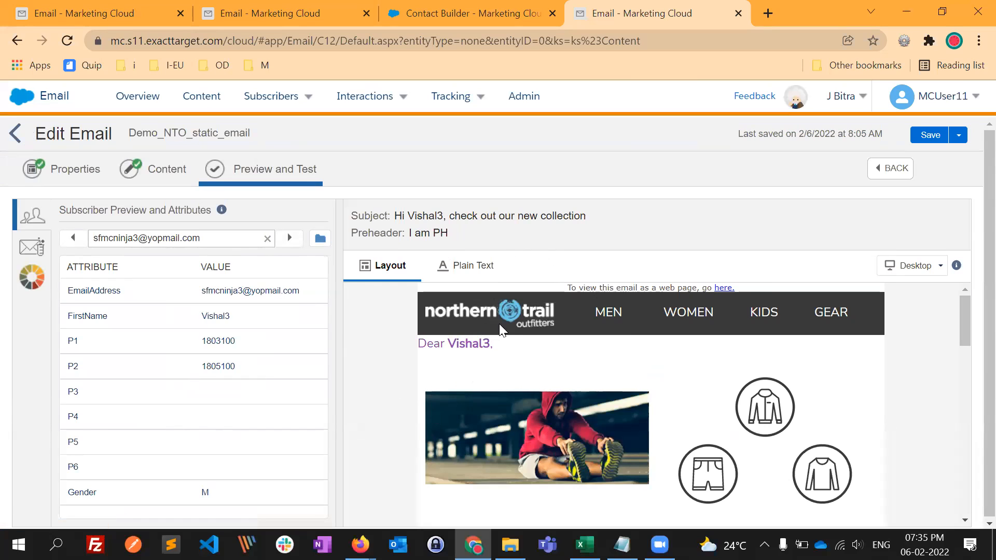
pyautogui.scroll(-4, 596, 449)
pyautogui.scroll(3, 569, 440)
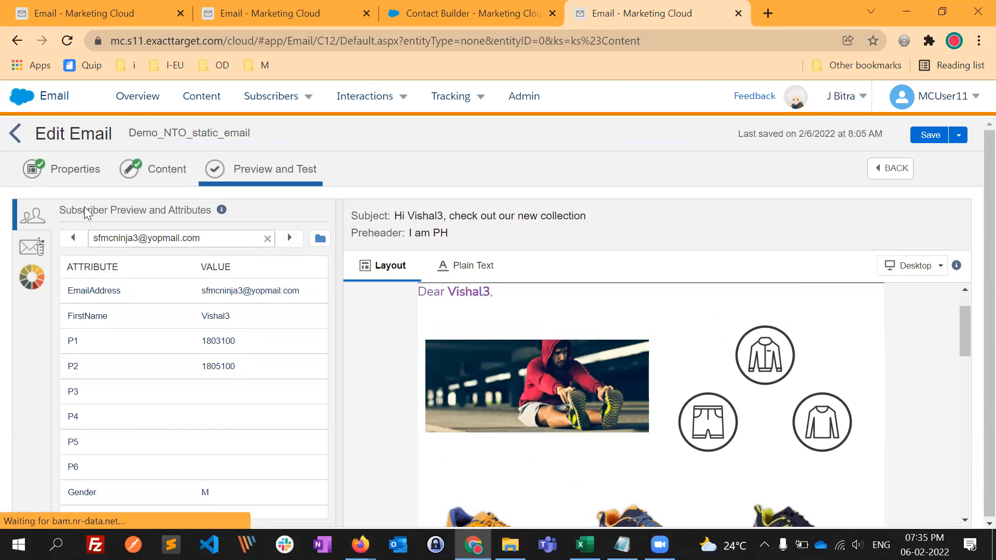
pyautogui.click(21, 133)
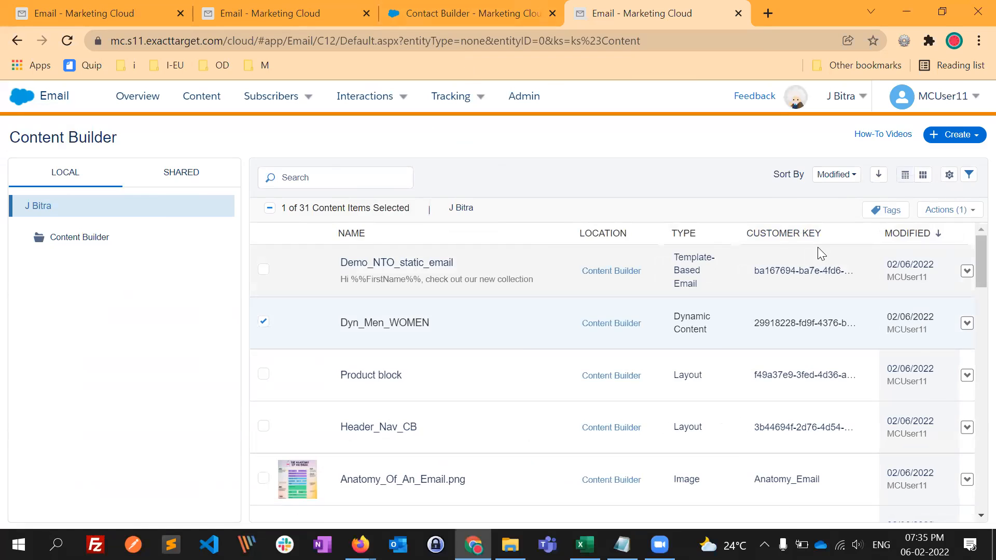
# - Switch to Firefox, show the Mens Footwear page, and close the two Training_ContentBu… tabs that follow it
pyautogui.hotkey('alt', 'Tab')
pyautogui.press('Tab')
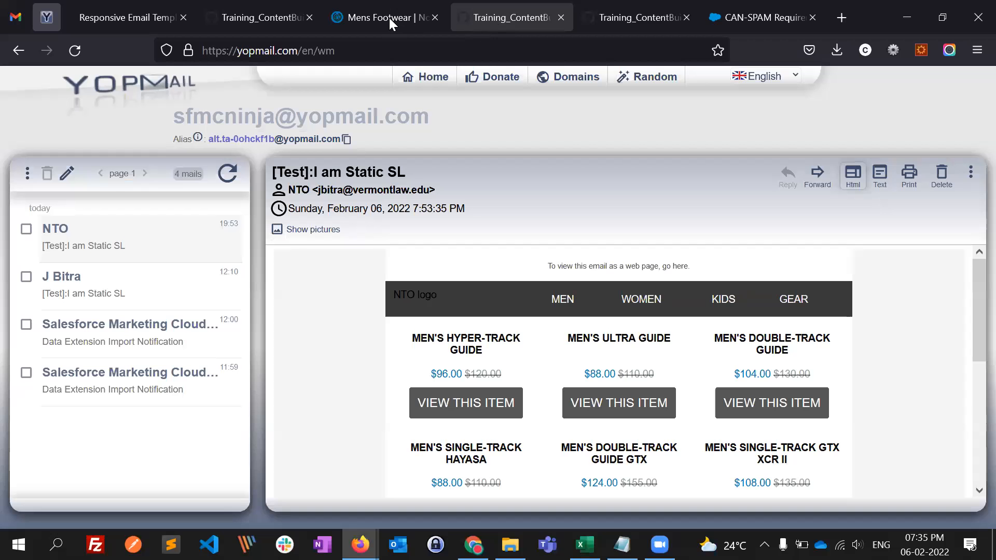
pyautogui.click(510, 19)
pyautogui.click(389, 19)
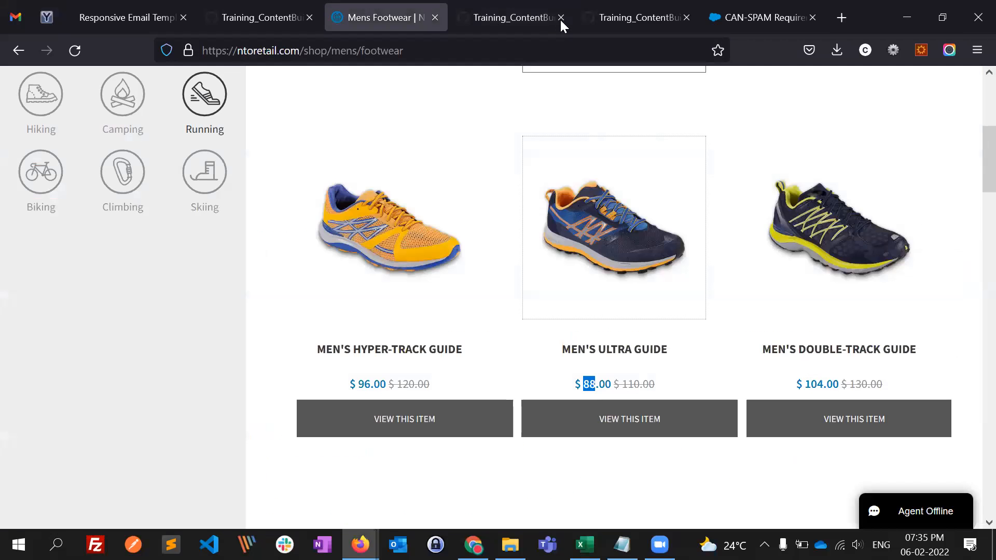
pyautogui.middleClick(527, 13)
pyautogui.middleClick(527, 14)
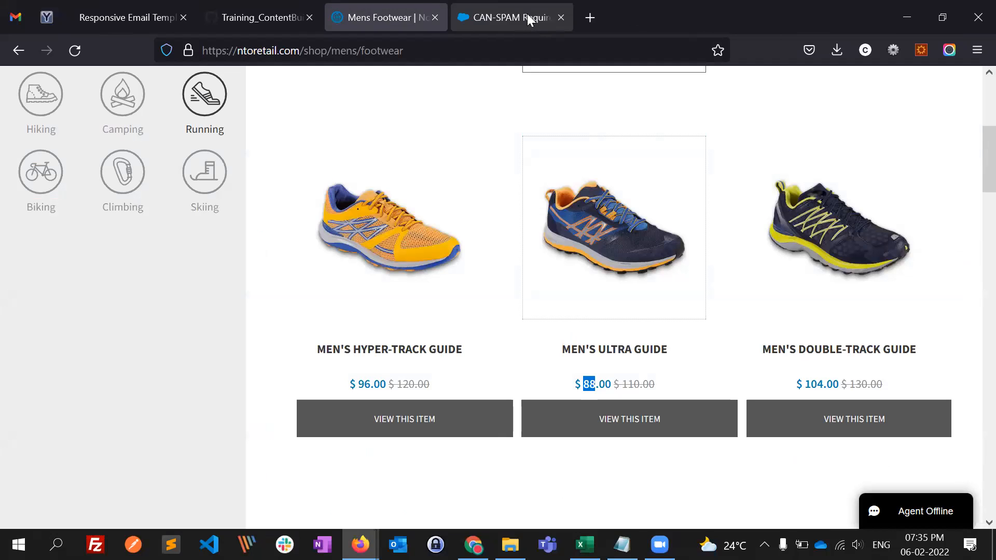
# - Close the CAN-SPAM tab and look over the running shoes listed on the Mens Footwear page
pyautogui.middleClick(528, 14)
pyautogui.scroll(2, 422, 323)
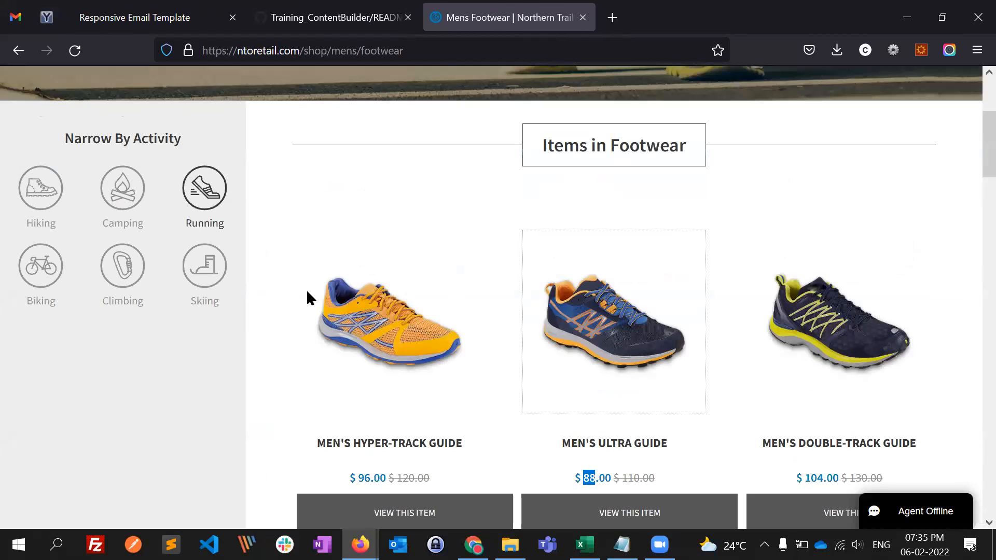
pyautogui.scroll(4, 307, 293)
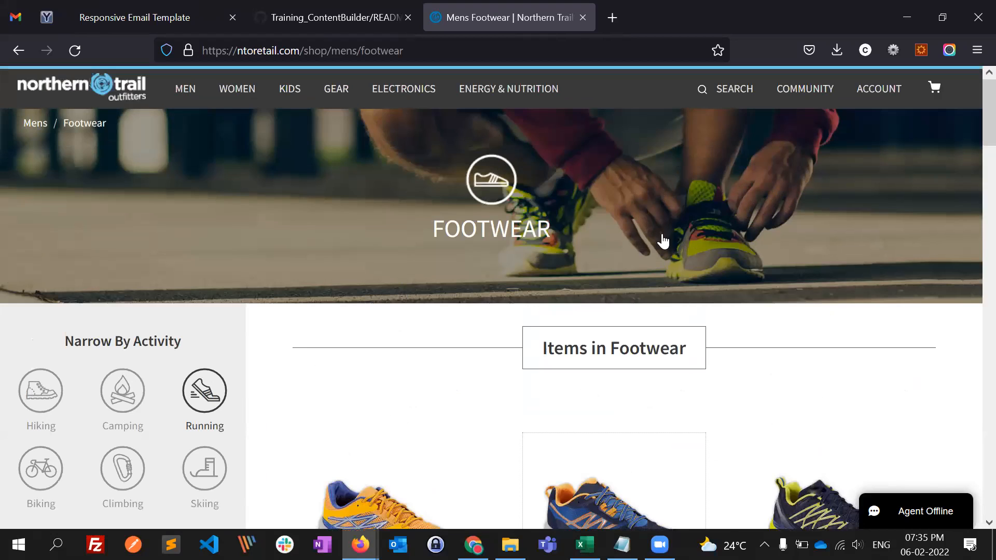
pyautogui.scroll(-2, 841, 302)
pyautogui.scroll(-2, 652, 384)
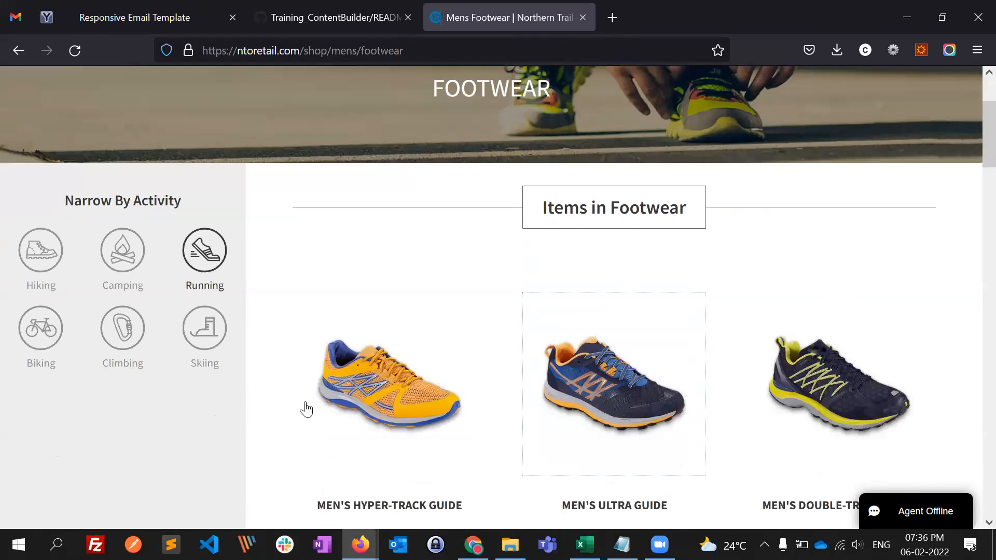
pyautogui.scroll(-2, 289, 363)
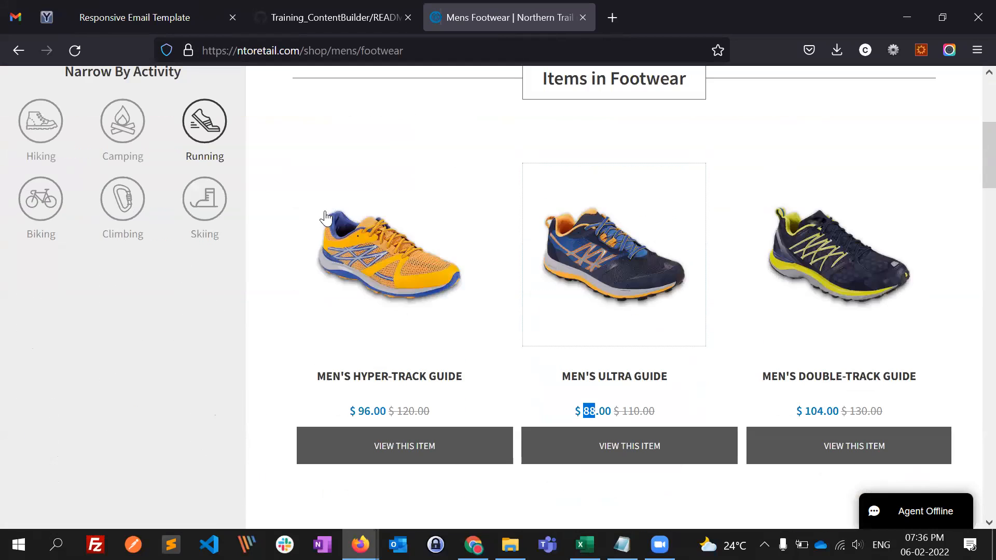
pyautogui.scroll(-1, 295, 348)
pyautogui.press('alt')
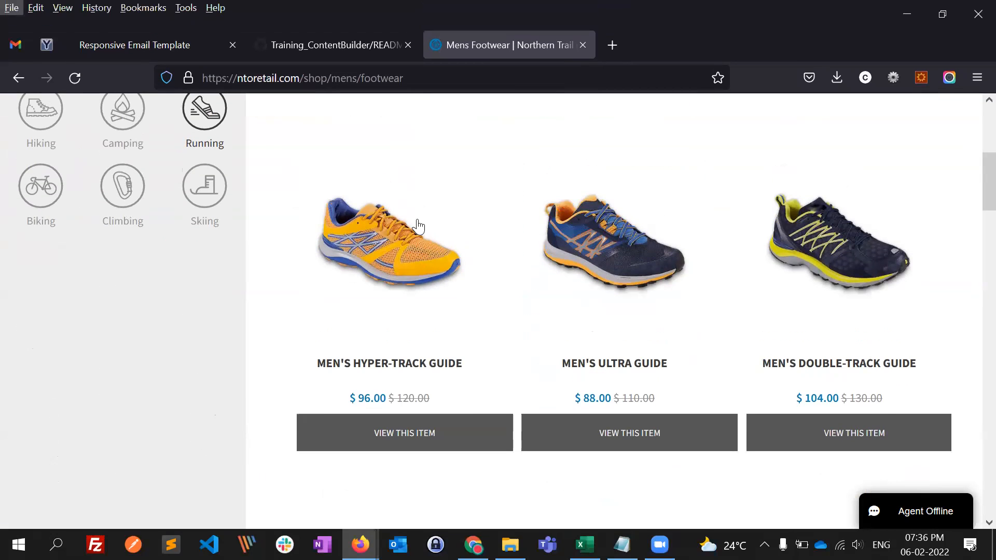
pyautogui.scroll(-2, 734, 216)
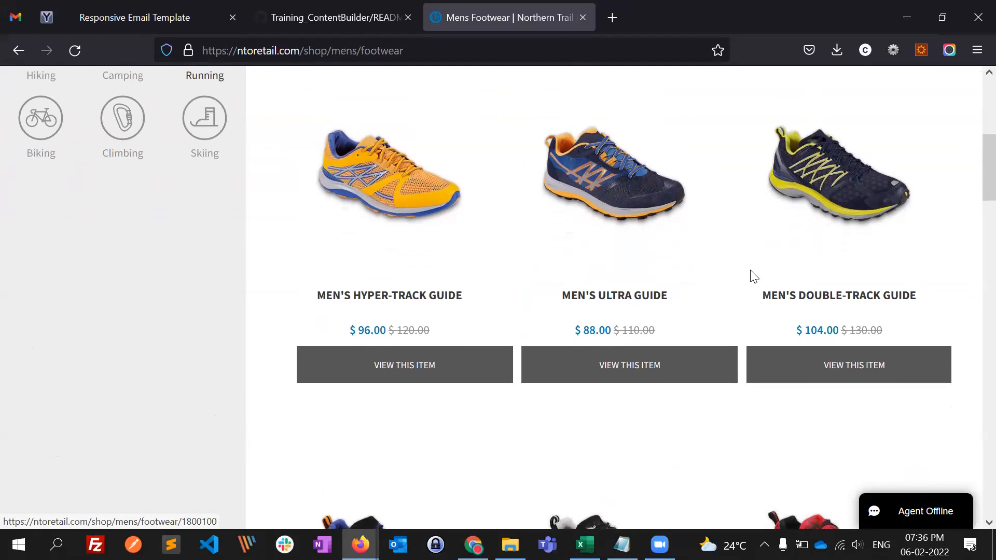
pyautogui.scroll(-2, 441, 340)
pyautogui.scroll(2, 410, 301)
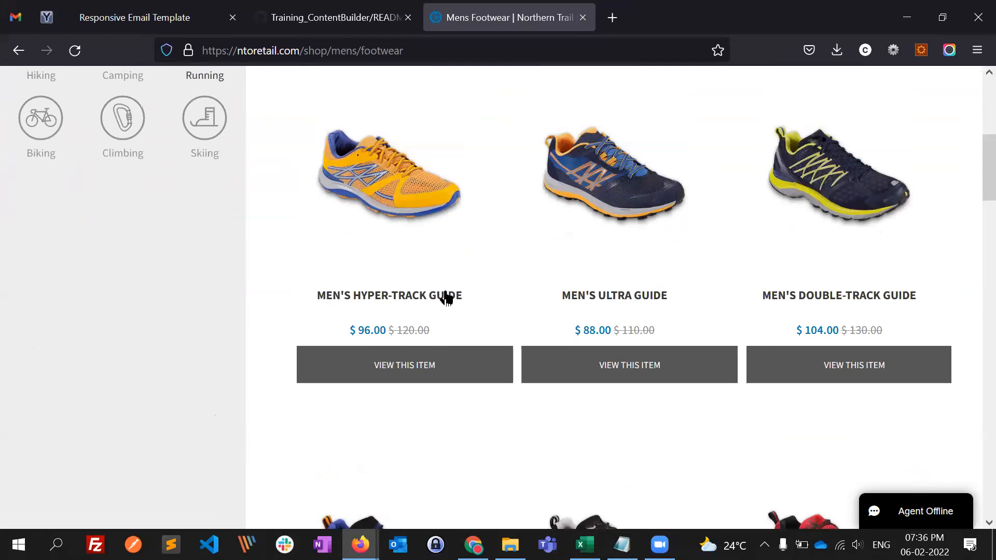
pyautogui.scroll(2, 394, 306)
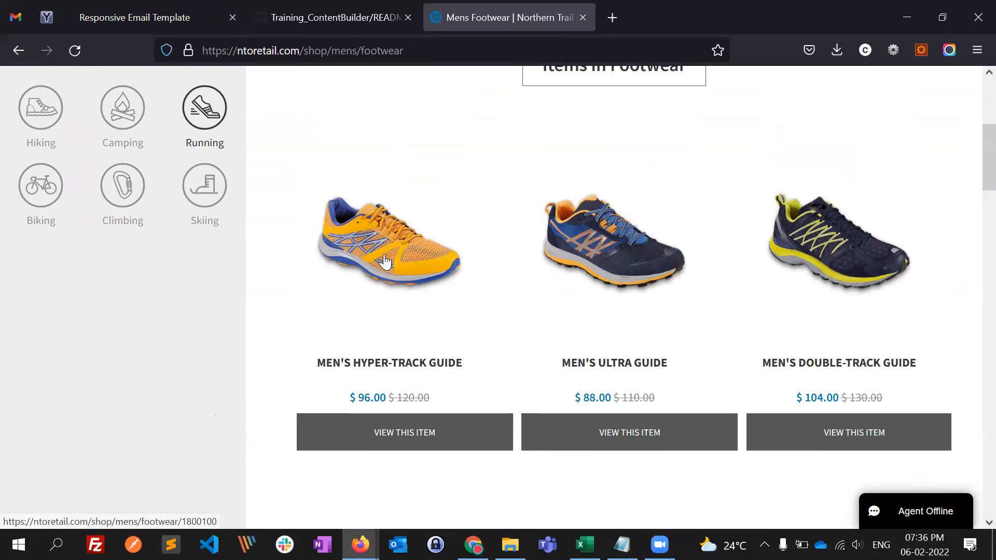
# - Open the Men's Hyper-Track Guide product page and its product image, each in its own new tab
pyautogui.middleClick(399, 249)
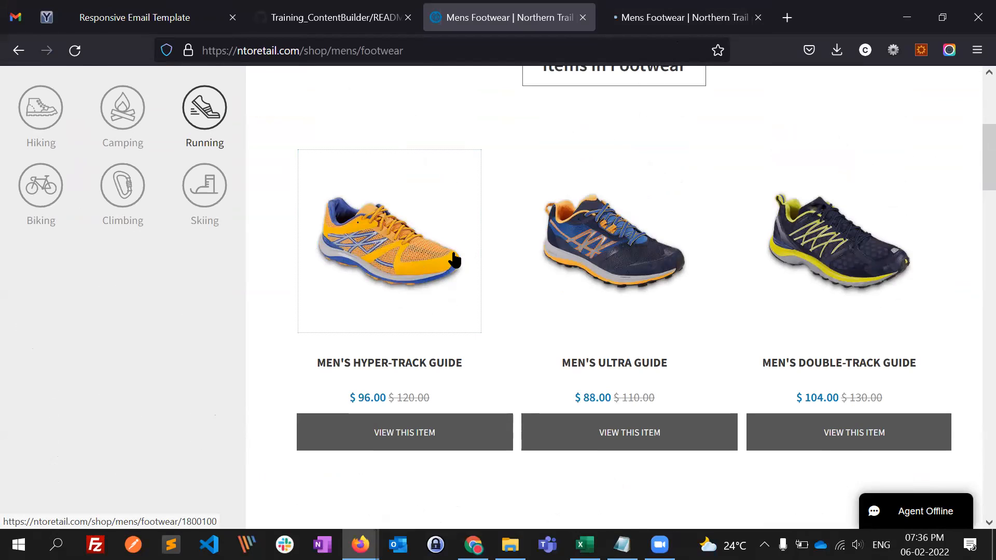
pyautogui.rightClick(370, 212)
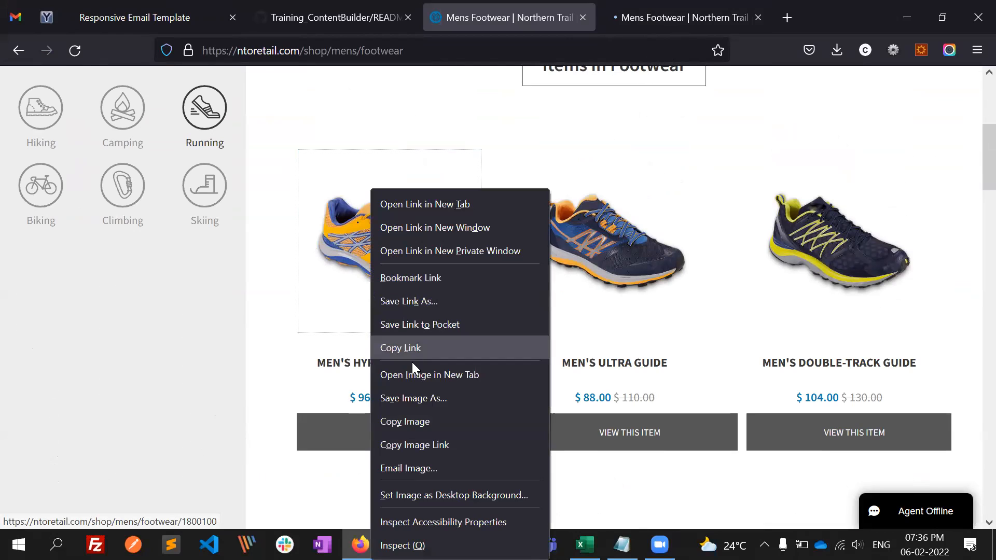
pyautogui.click(414, 447)
pyautogui.click(794, 14)
pyautogui.hotkey('ctrl', 'v')
pyautogui.press('Return')
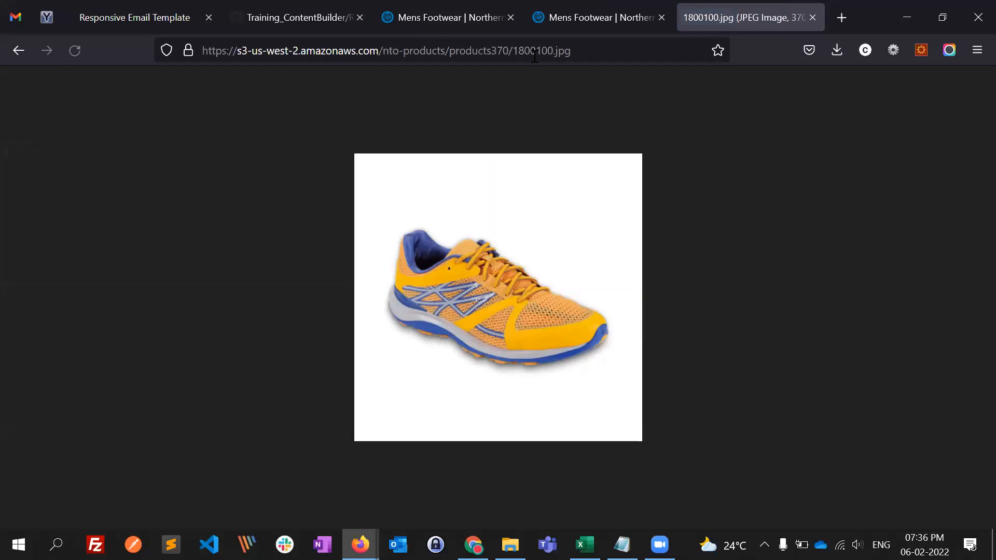
# - Compare the product number in the Hyper-Track Guide image address with the one in its product page address
pyautogui.moveTo(518, 55)
pyautogui.mouseDown()
pyautogui.moveTo(553, 51)
pyautogui.moveTo(512, 50)
pyautogui.mouseUp()
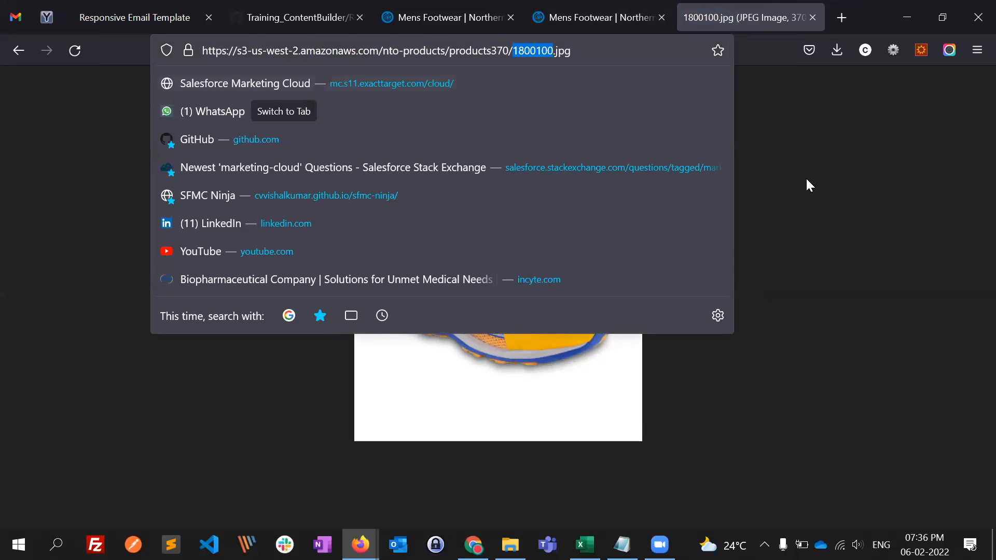
pyautogui.click(821, 163)
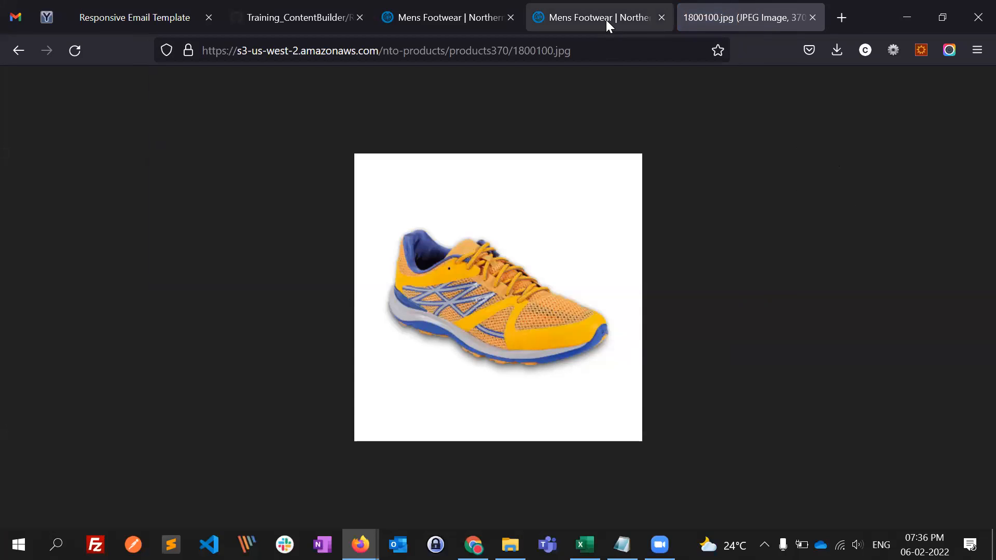
pyautogui.click(577, 4)
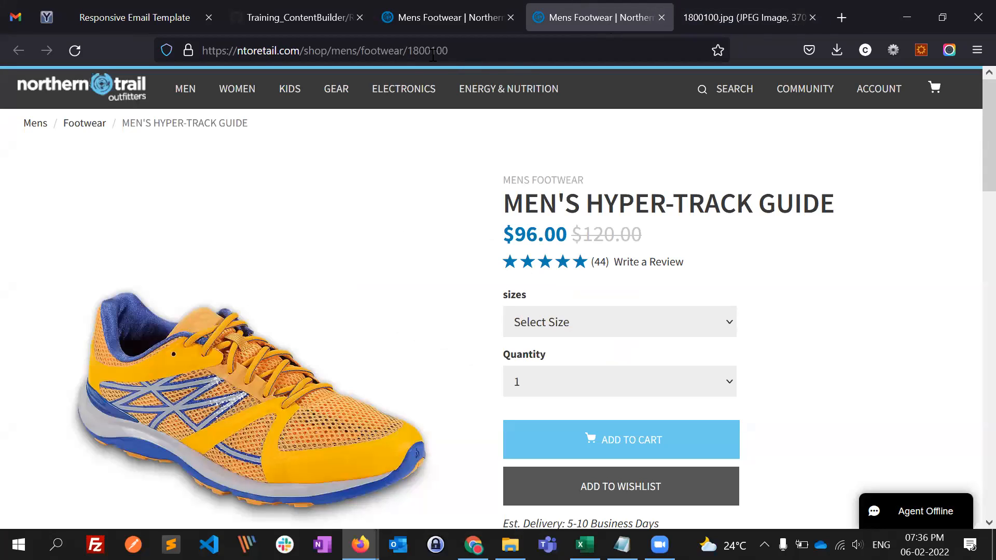
pyautogui.doubleClick(411, 53)
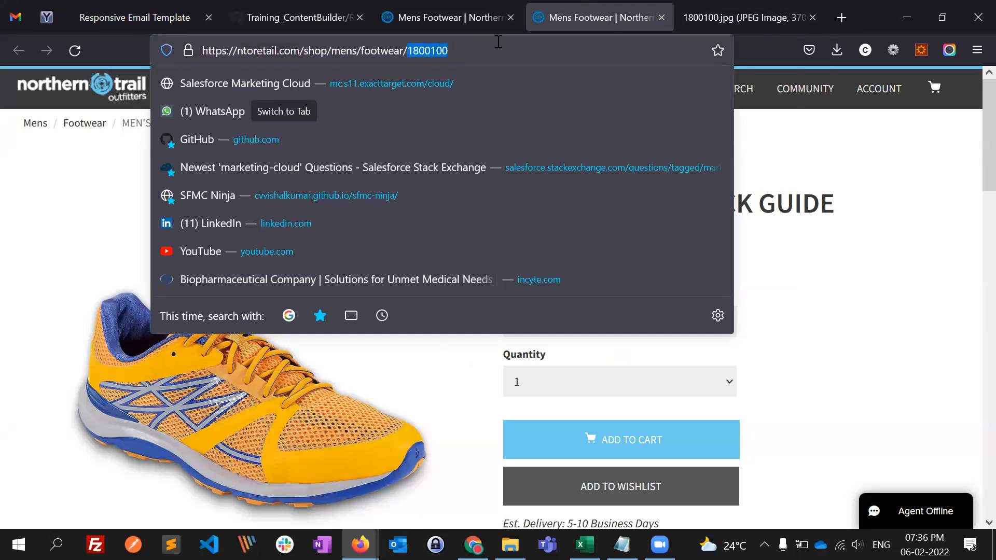
pyautogui.click(903, 206)
pyautogui.click(725, 21)
pyautogui.click(616, 16)
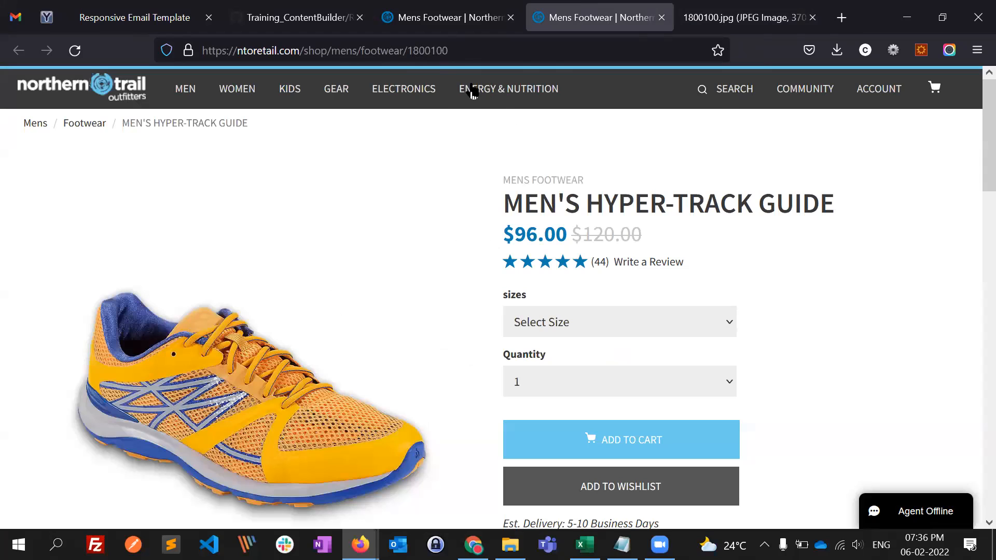
# - Check the Men's Ultra Guide in the footwear listing, and load product 1801100 by editing the product page's address
pyautogui.click(430, 20)
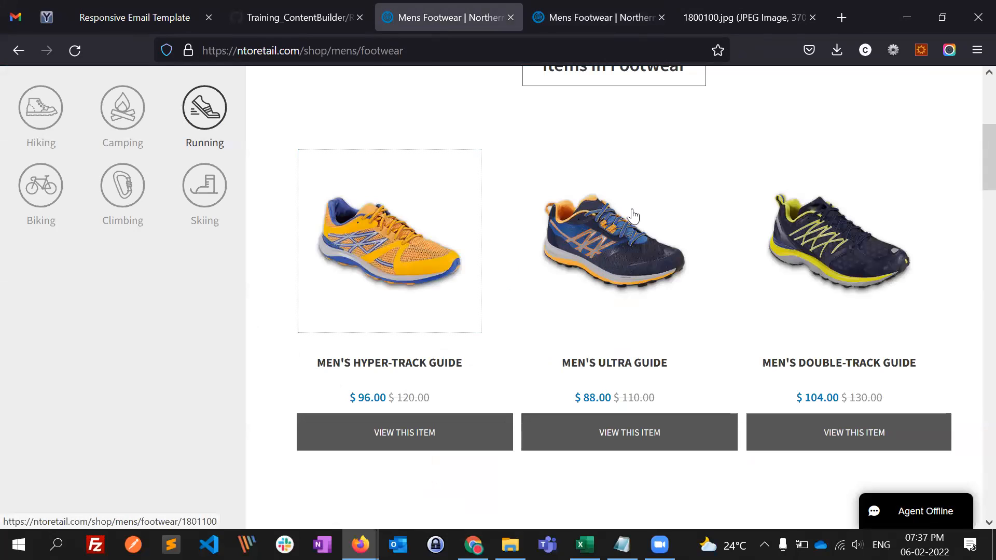
pyautogui.click(597, 18)
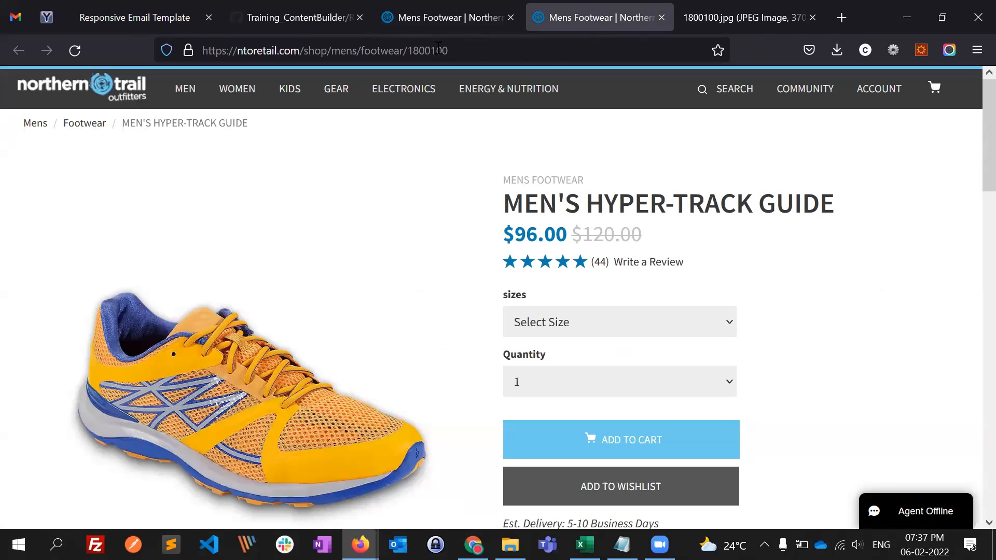
pyautogui.moveTo(434, 50); pyautogui.dragTo(424, 51)
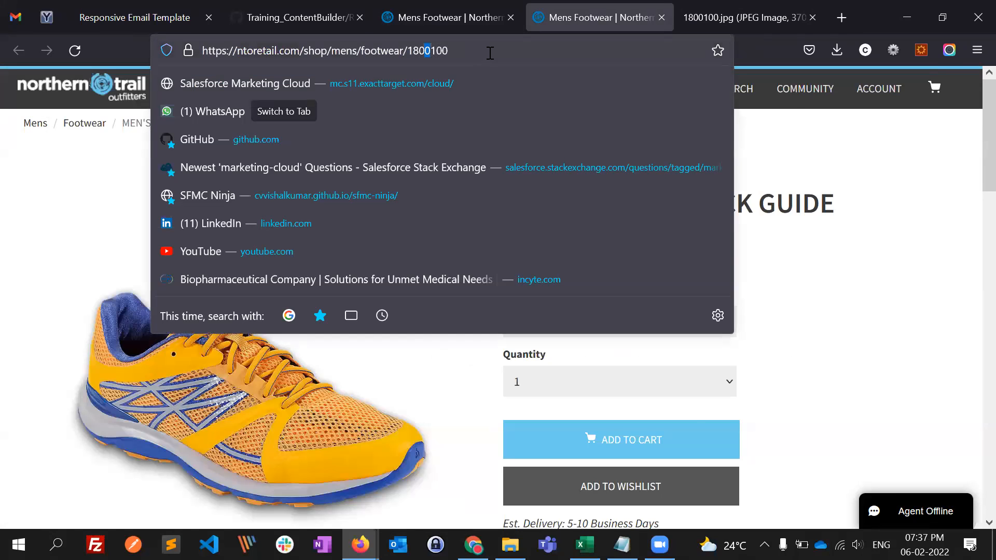
pyautogui.write('1')
pyautogui.press('Return')
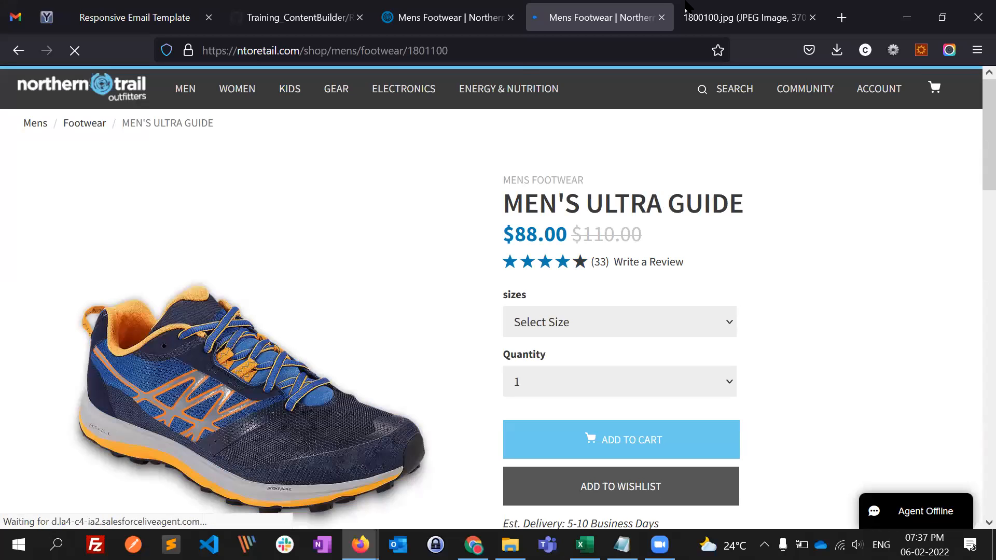
# - Load the matching product image by changing the image file in the address to 1801100.jpg
pyautogui.hotkey('ctrl', 'Tab')
pyautogui.moveTo(536, 51); pyautogui.dragTo(531, 51)
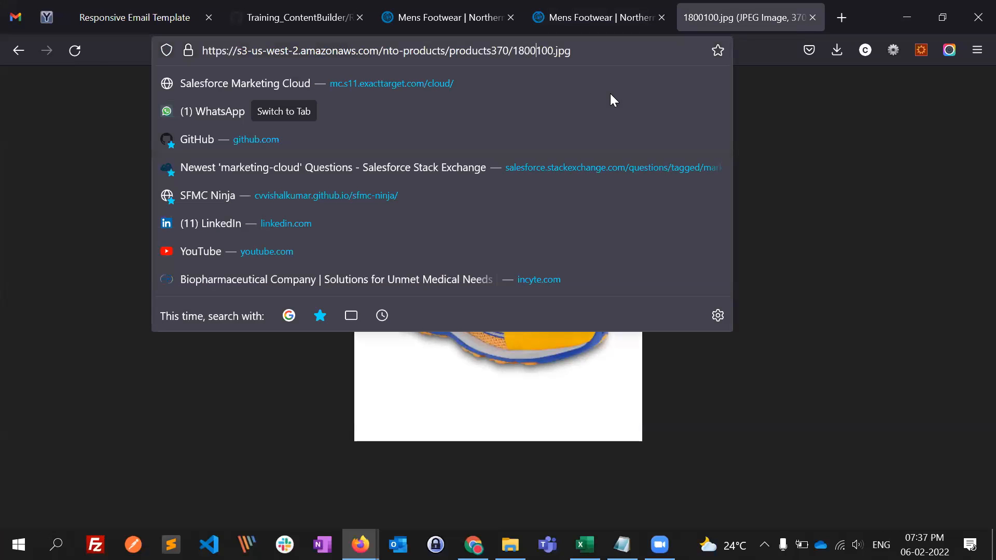
pyautogui.write('1')
pyautogui.press('Return')
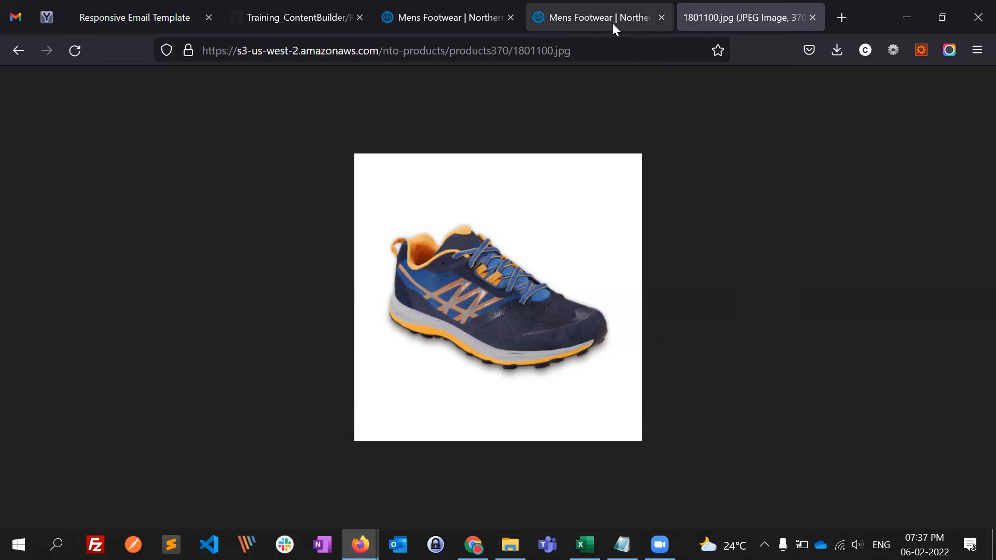
# - Compare the Ultra Guide's image and product page addresses, and return to the Mens Footwear listing
pyautogui.click(522, 54)
pyautogui.click(773, 133)
pyautogui.click(534, 23)
pyautogui.click(727, 24)
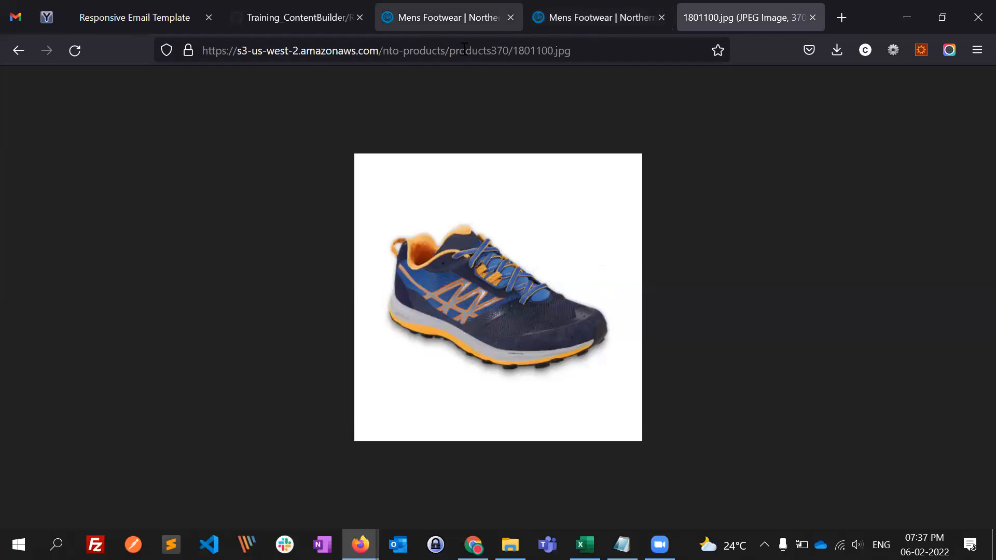
pyautogui.click(467, 24)
pyautogui.click(586, 17)
pyautogui.moveTo(407, 51); pyautogui.dragTo(426, 51)
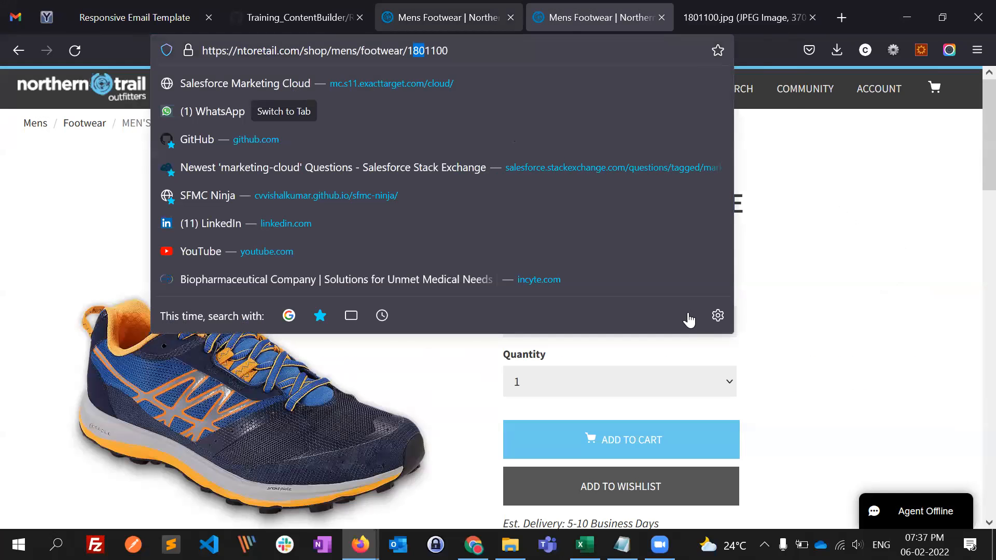
pyautogui.click(467, 18)
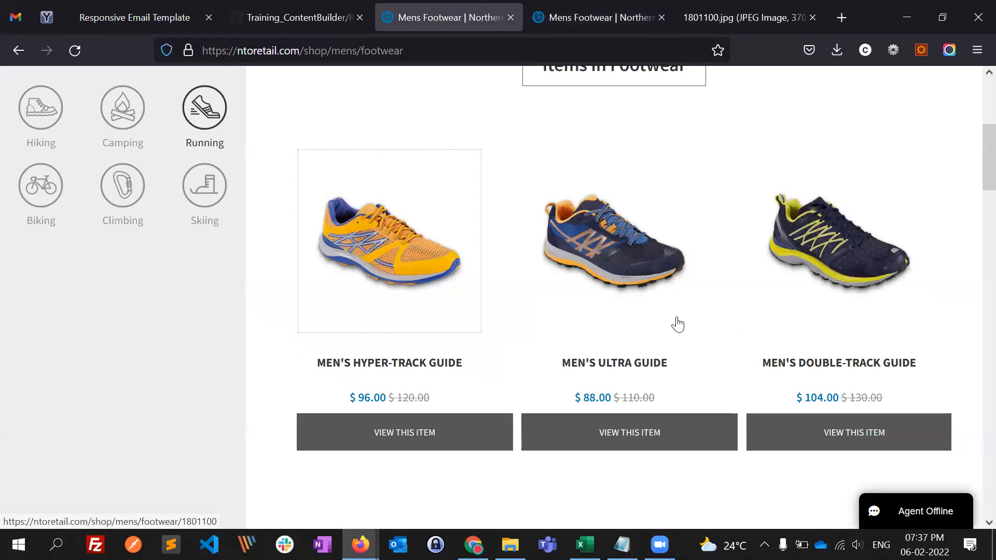
# - Switch to Contact Builder in Chrome, show the Data Extensions list, and dismiss its introduction message
pyautogui.hotkey('alt', 'Tab')
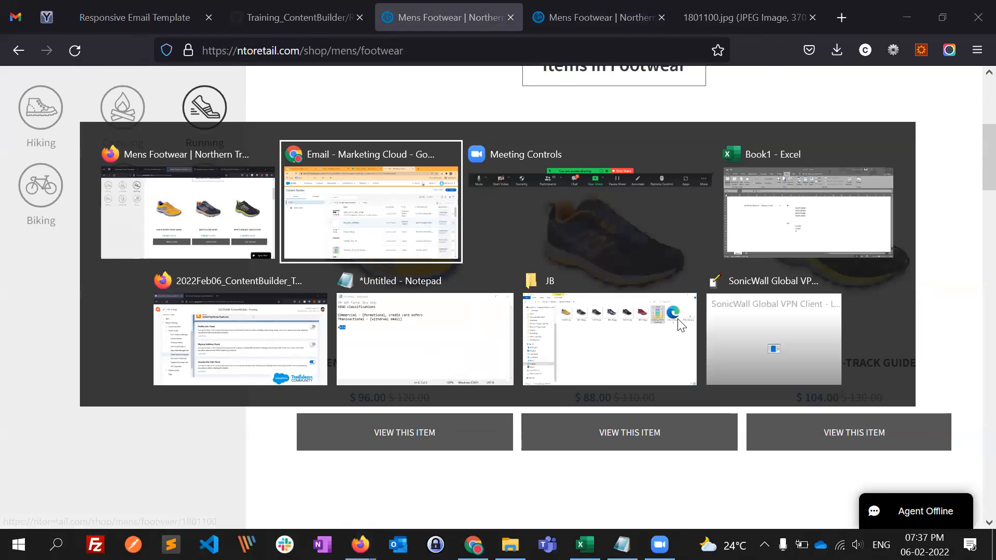
pyautogui.click(457, 13)
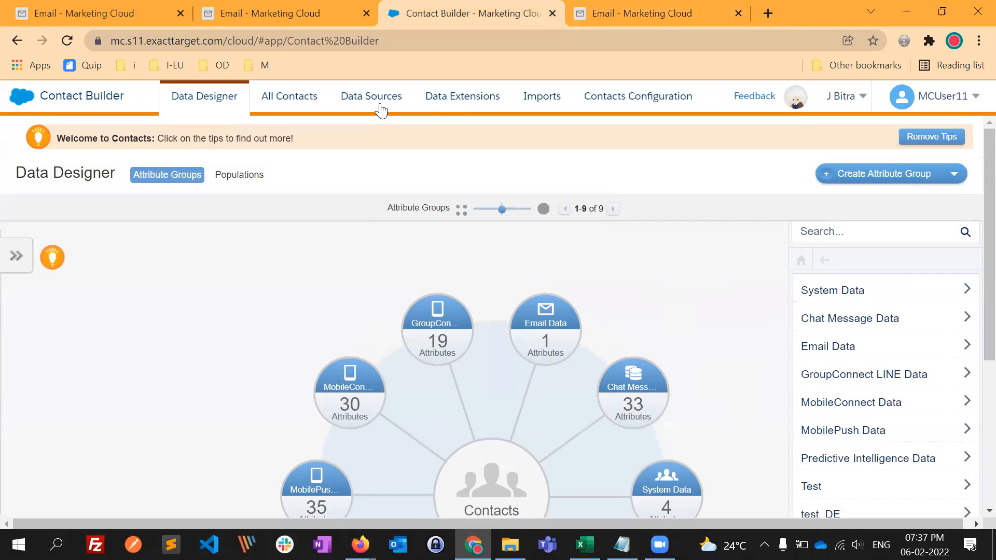
pyautogui.click(367, 104)
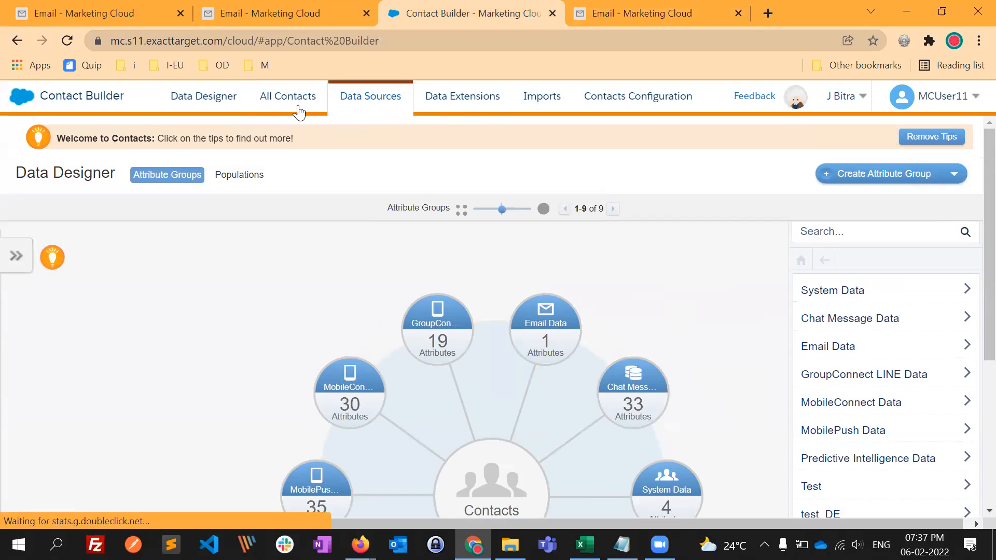
pyautogui.click(501, 110)
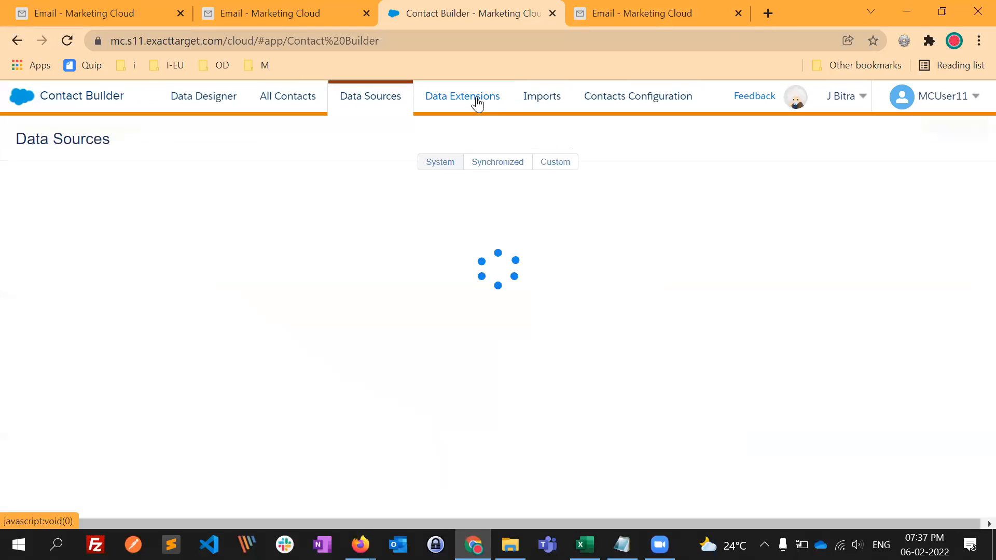
pyautogui.click(478, 102)
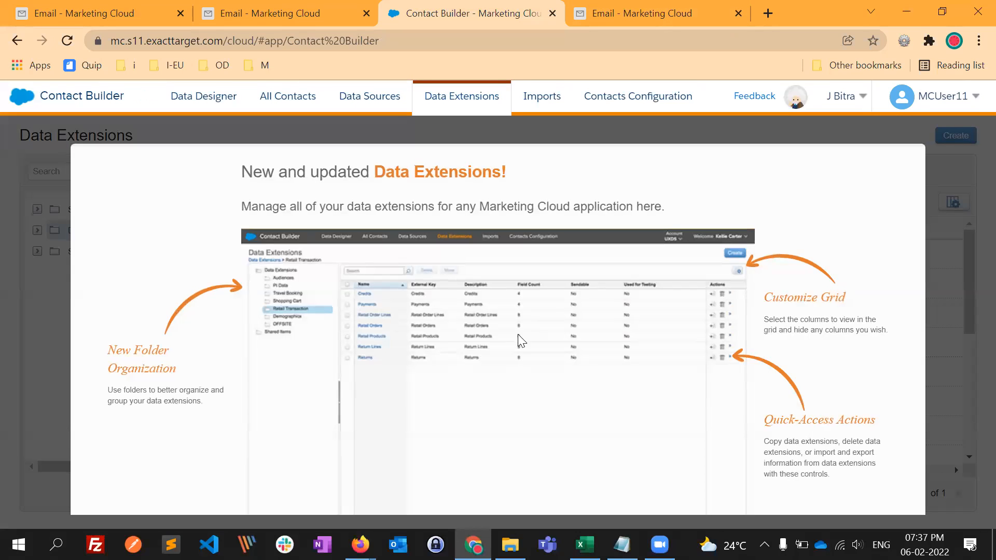
pyautogui.click(455, 457)
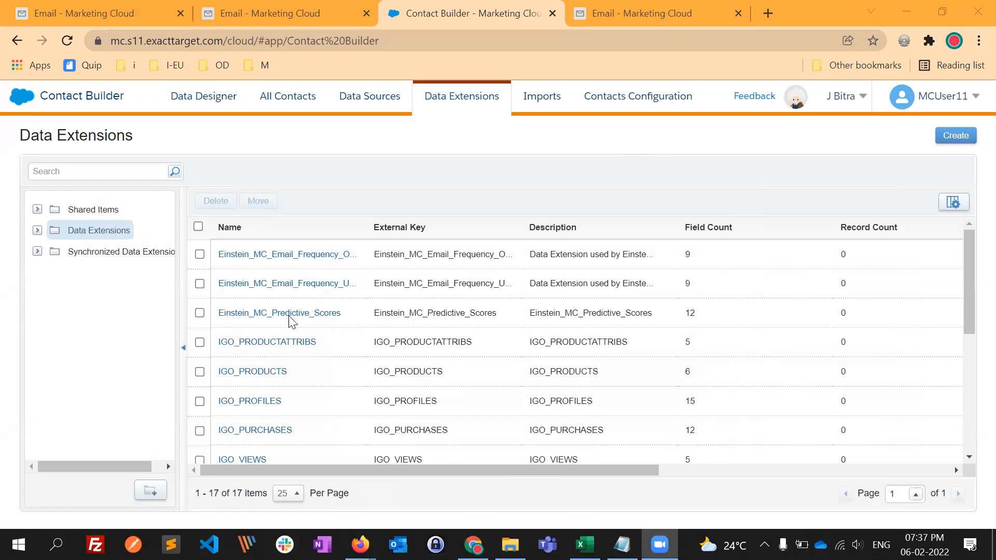
# - Open the NTO product catalogue data extension from the NTO folder under the test folder in Data Extensions
pyautogui.click(37, 231)
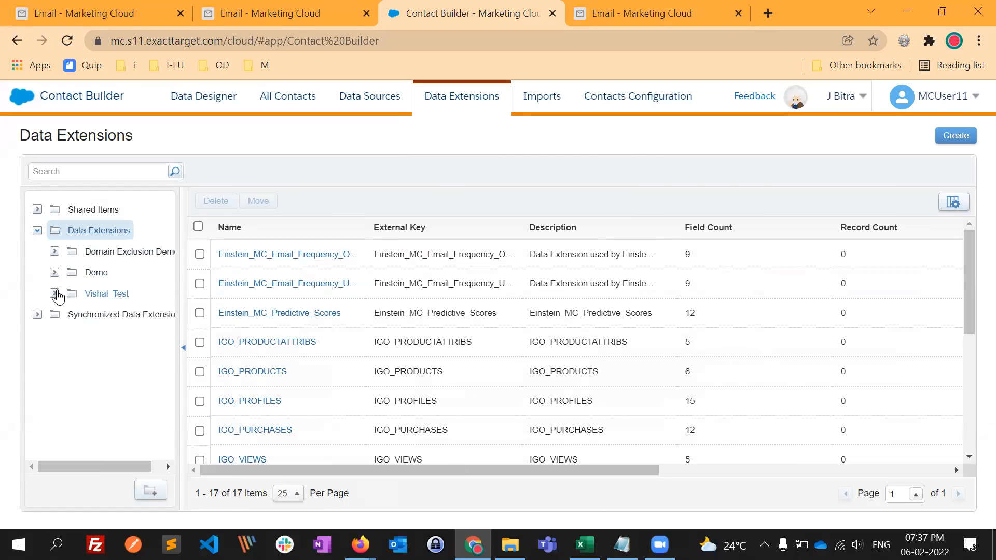
pyautogui.click(55, 294)
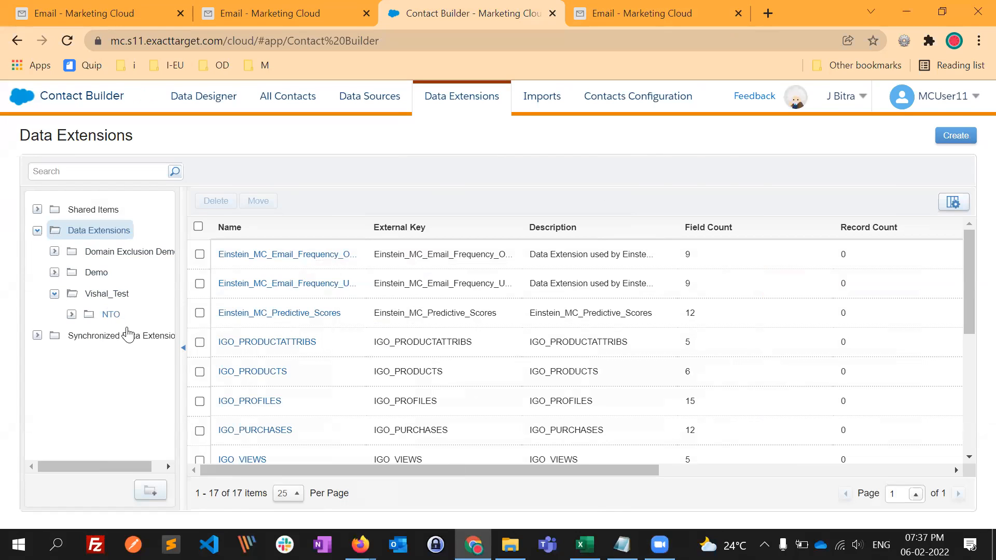
pyautogui.click(111, 315)
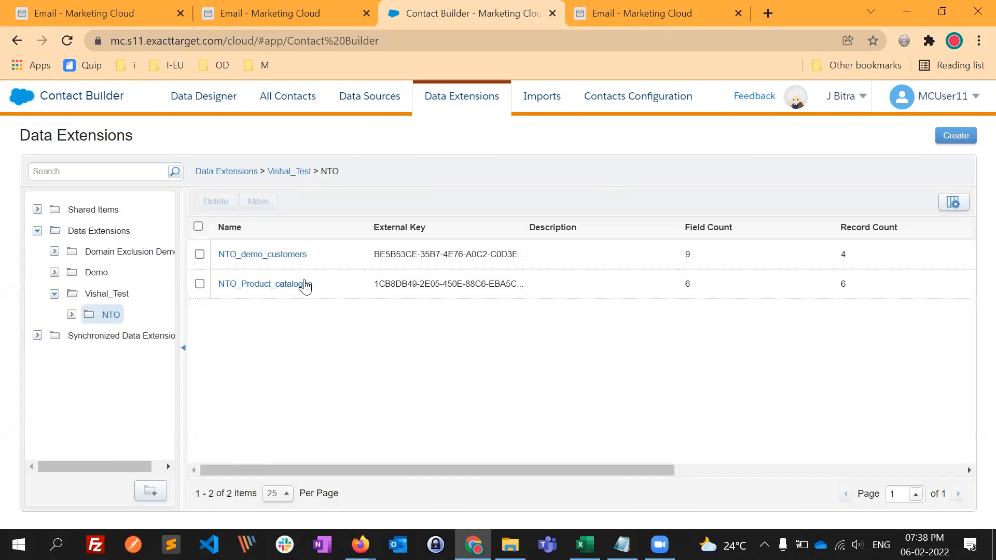
pyautogui.click(275, 284)
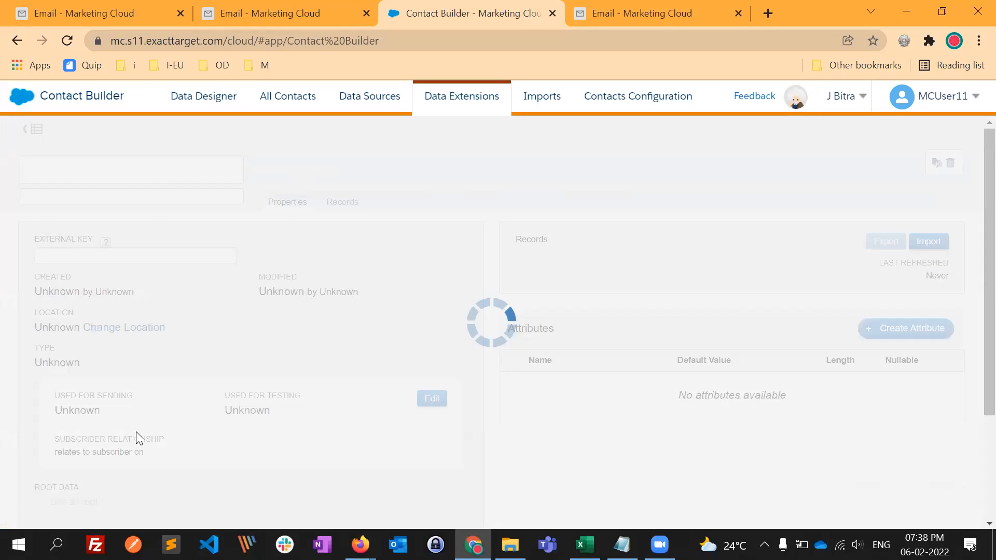
# - Check the Used for Sending setting and the attributes of the NTO_Product_catalogue data extension
pyautogui.scroll(-1, 85, 436)
pyautogui.moveTo(75, 394); pyautogui.dragTo(55, 389)
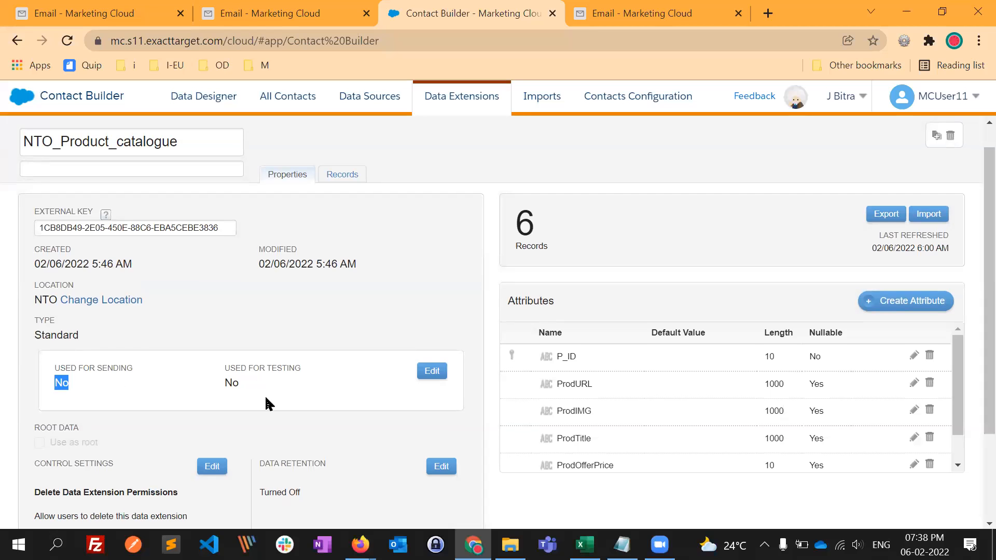
pyautogui.scroll(-2, 264, 326)
pyautogui.scroll(2, 265, 329)
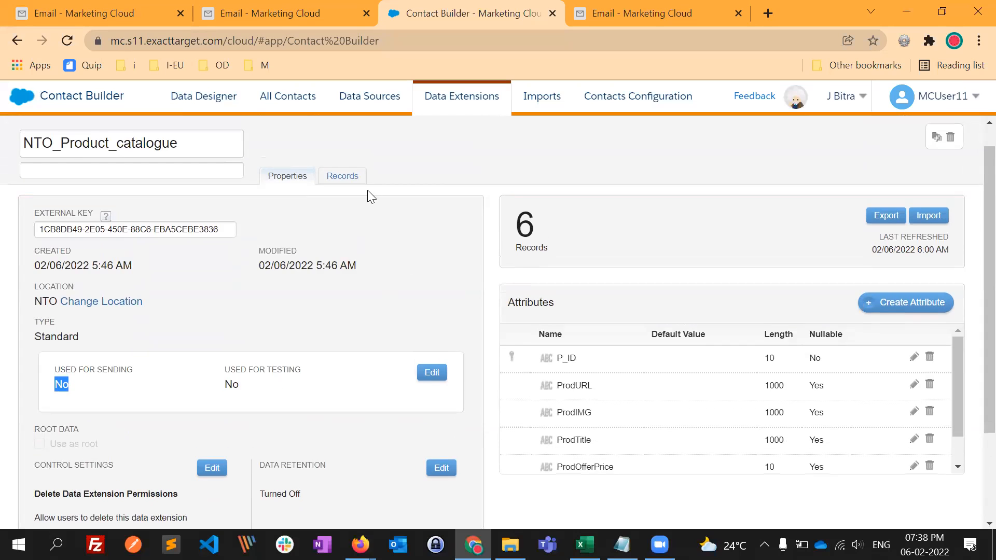
# - Show the product catalogue's records and review the 1800100 row from its product ID through to its offer price
pyautogui.click(349, 181)
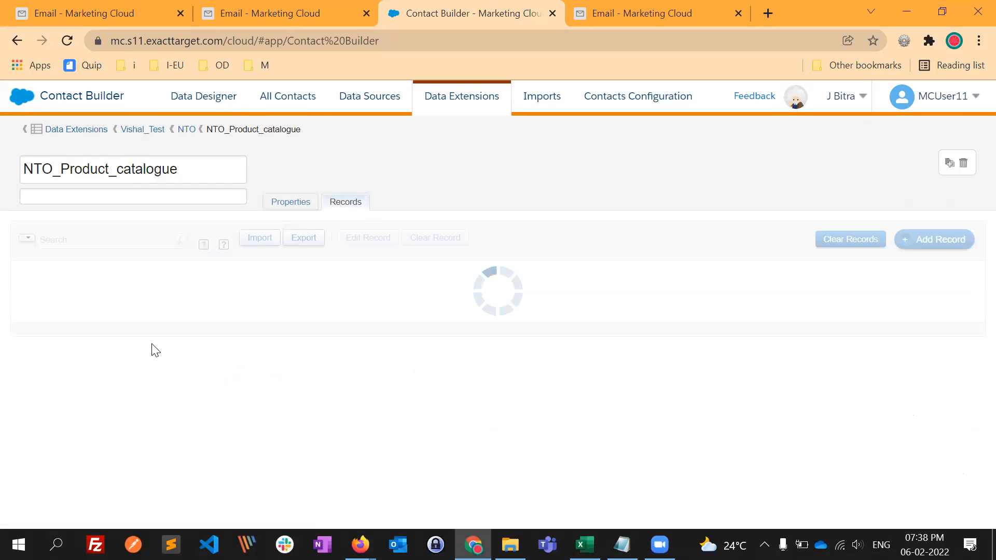
pyautogui.moveTo(97, 295); pyautogui.dragTo(61, 296)
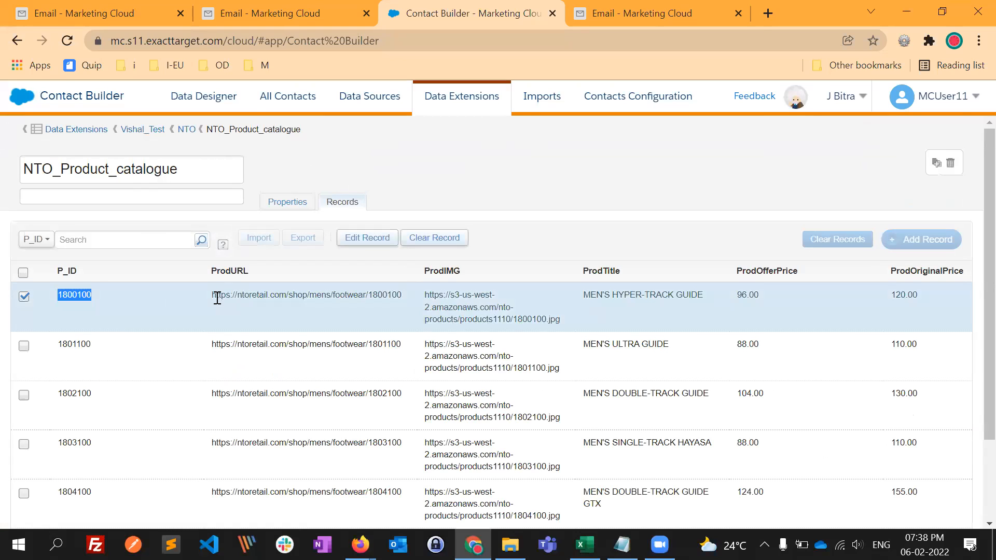
pyautogui.moveTo(216, 299); pyautogui.dragTo(755, 292)
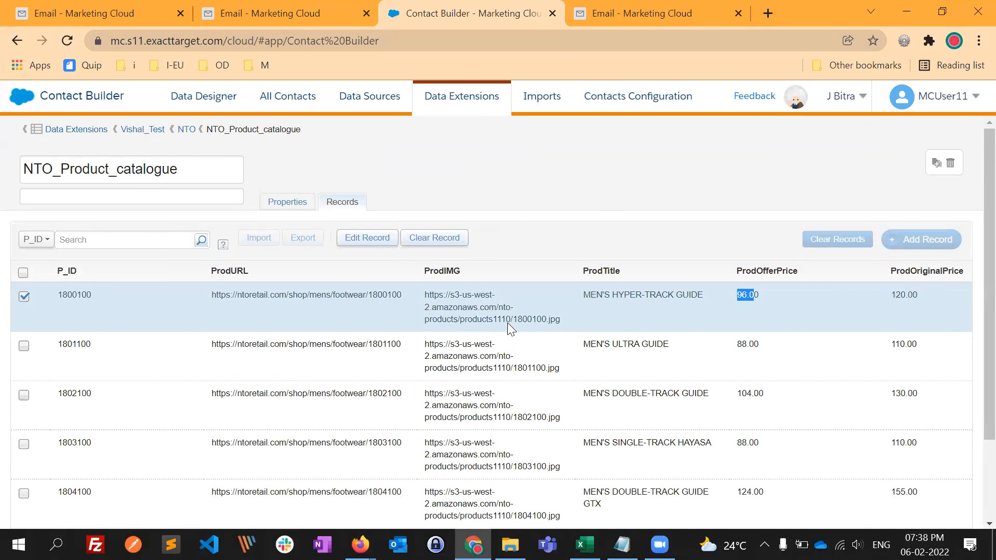
# - Compare the Mens Footwear listing in Firefox with the product catalogue's records in Chrome, reviewing all catalogue rows
pyautogui.hotkey('alt', 'Tab')
pyautogui.press('Tab')
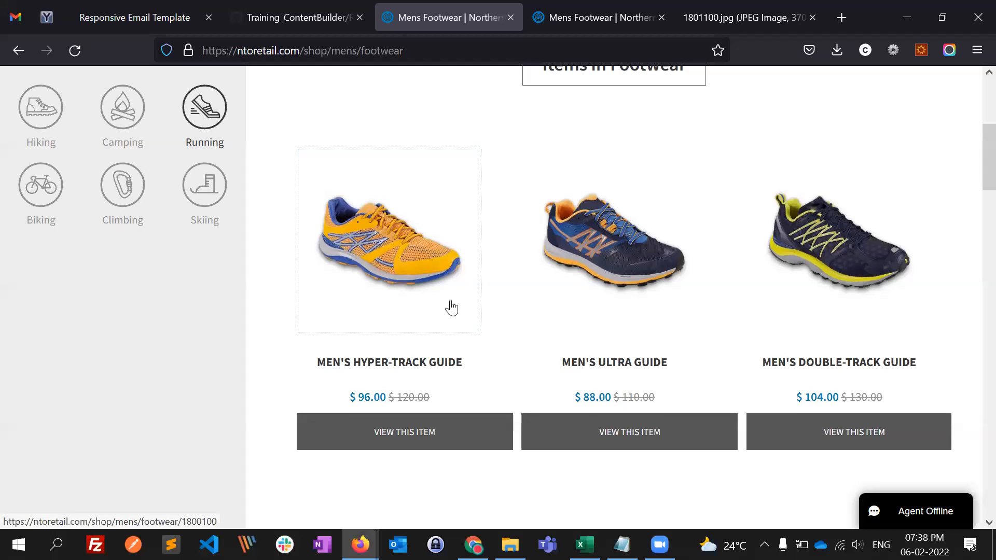
pyautogui.scroll(-1, 394, 332)
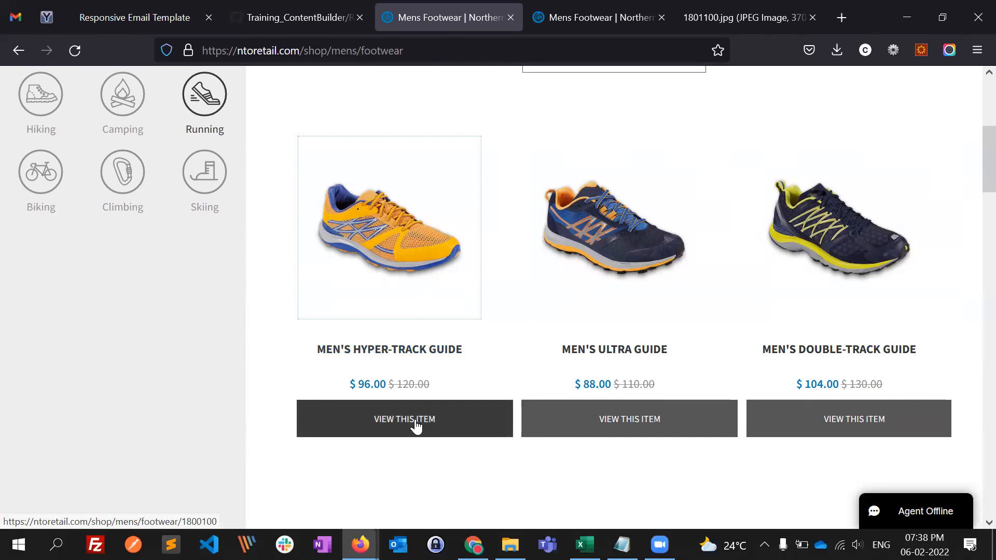
pyautogui.hotkey('alt', 'Tab')
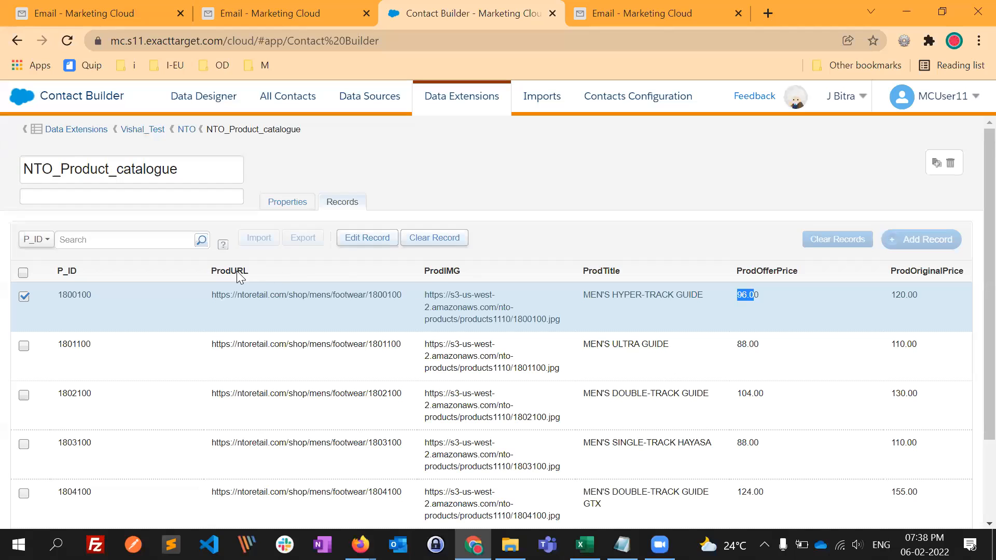
pyautogui.scroll(-2, 149, 302)
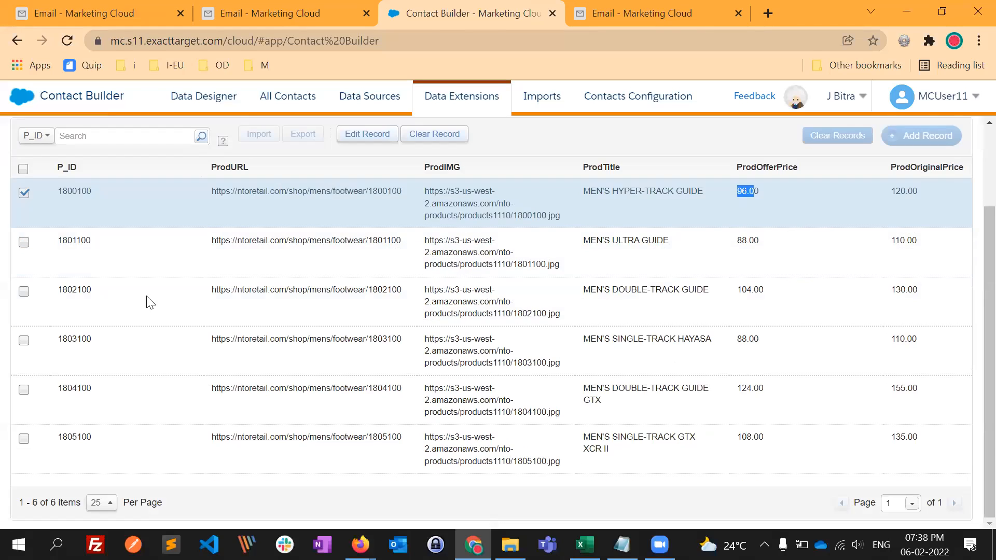
pyautogui.scroll(2, 108, 283)
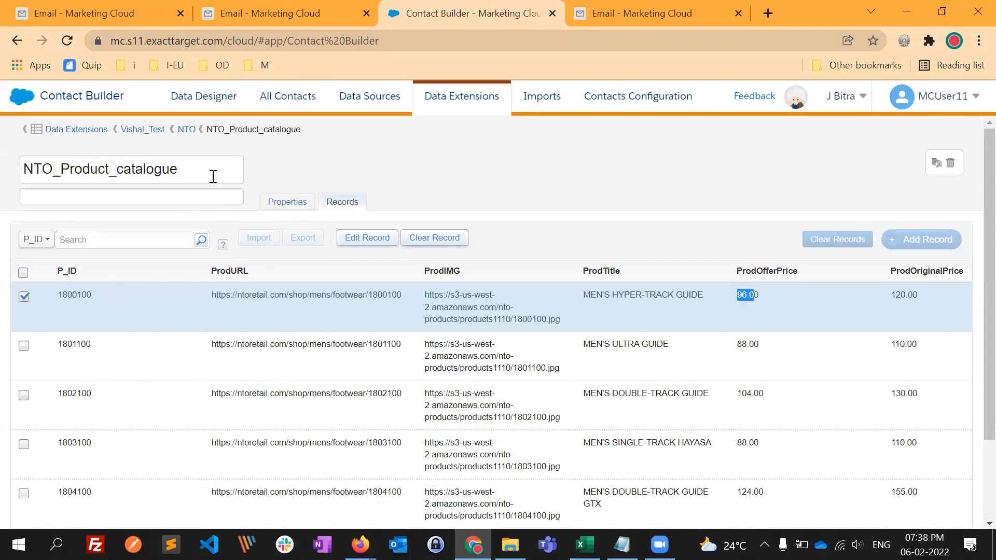
# - Leave the catalogue and open the NTO_demo_customers data extension from the NTO folder in Email Studio's subscriber data extensions
pyautogui.click(187, 130)
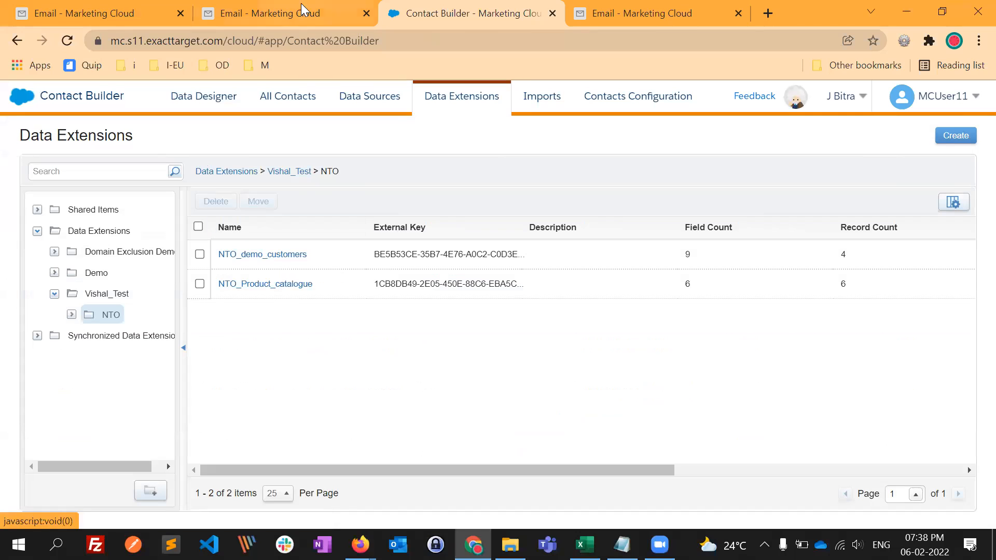
pyautogui.click(319, 14)
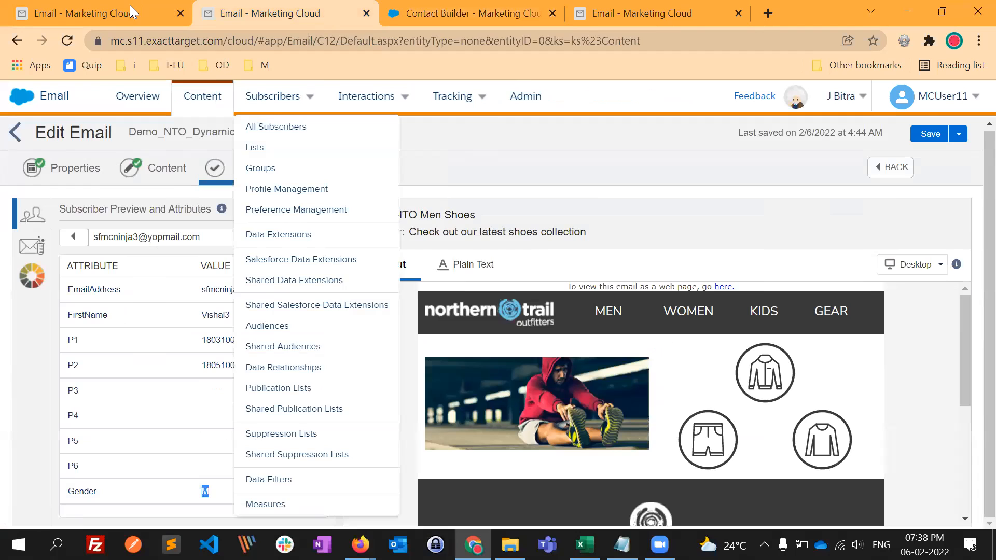
pyautogui.click(279, 235)
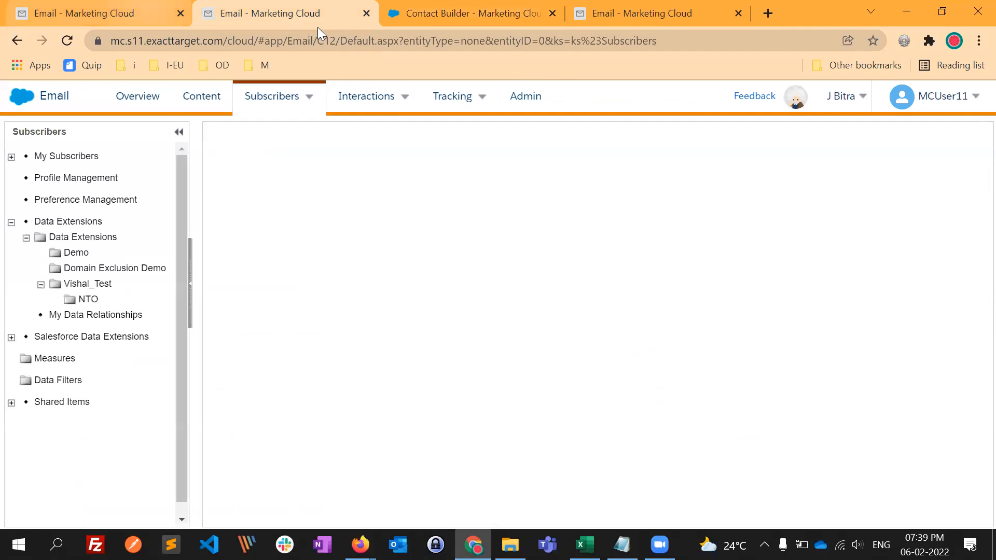
pyautogui.hotkey('ctrl', 'shift', 'Tab')
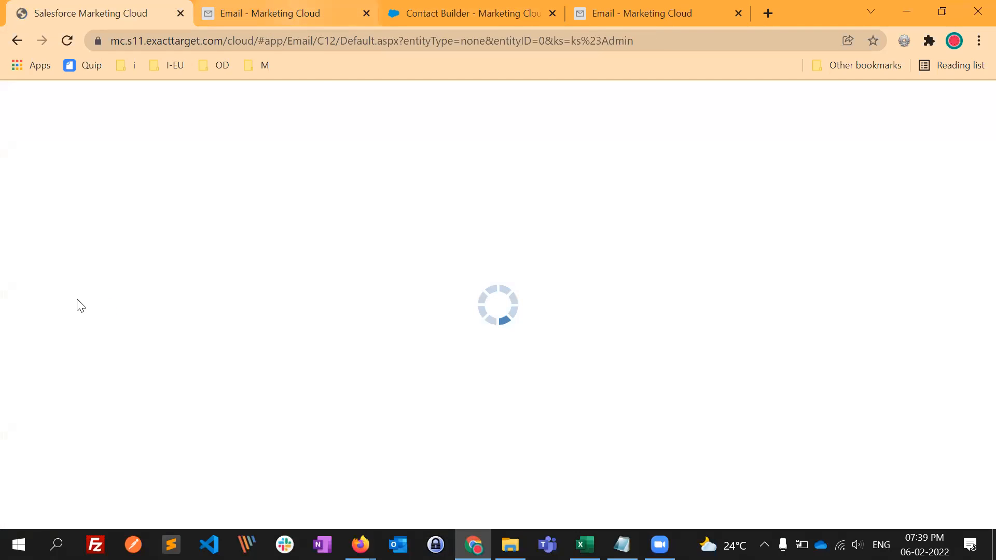
pyautogui.hotkey('ctrl', 'Tab')
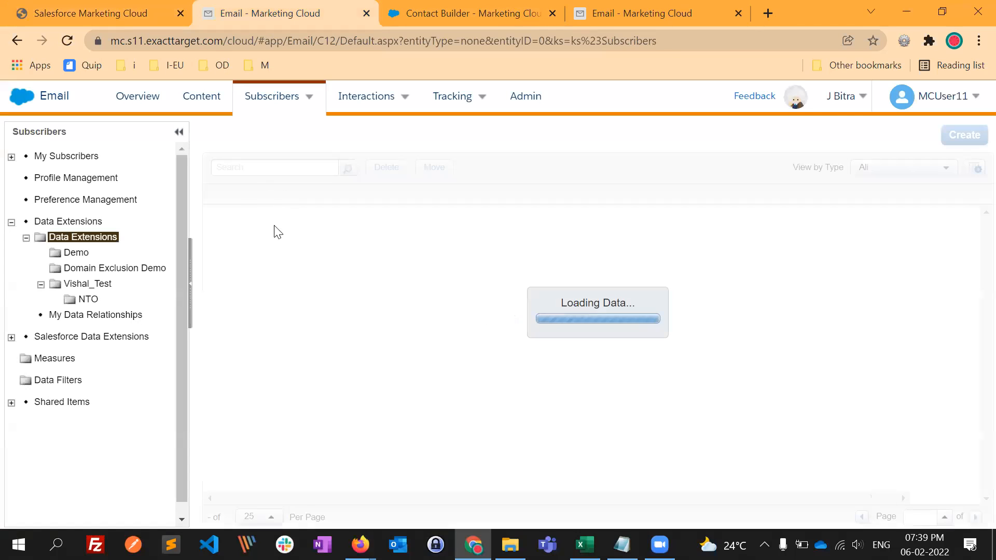
pyautogui.click(88, 300)
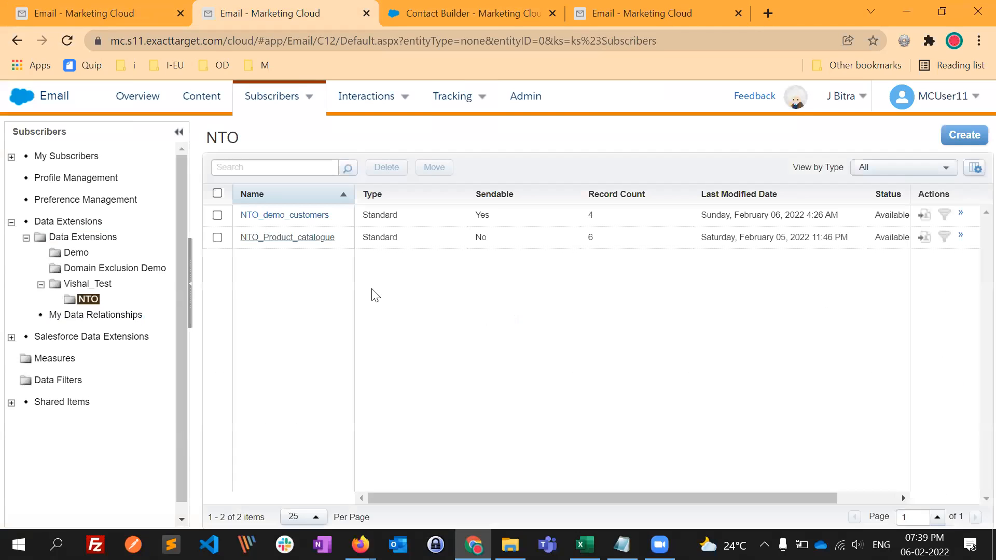
pyautogui.click(392, 214)
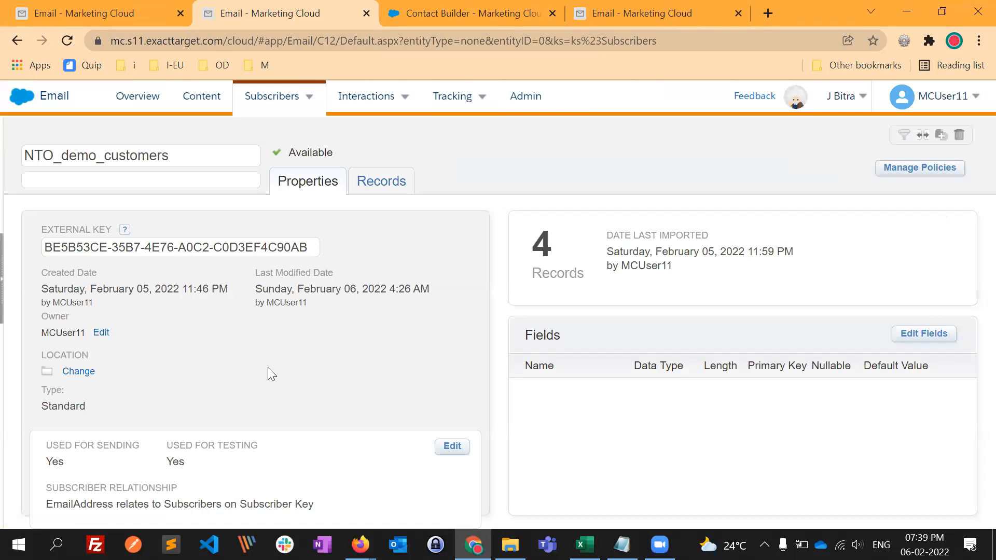
# - Show the NTO_demo_customers records and review the first subscriber's details and product numbers in P1 through P6
pyautogui.click(381, 182)
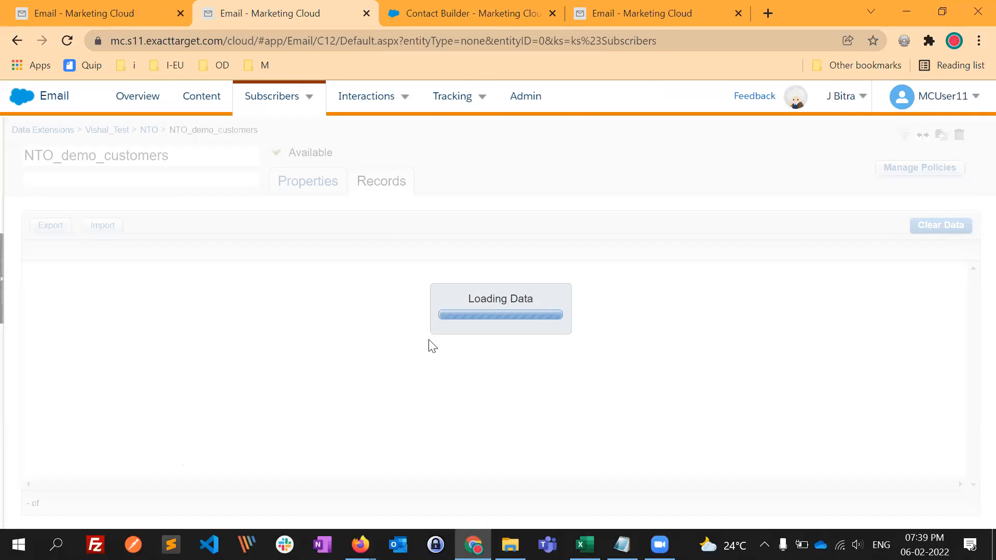
pyautogui.moveTo(38, 270); pyautogui.dragTo(233, 430)
pyautogui.click(232, 428)
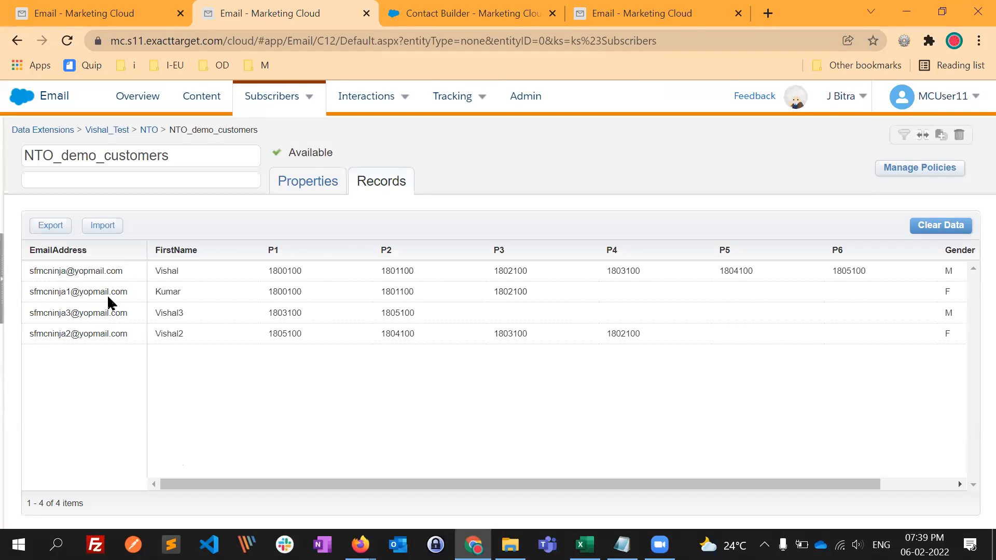
pyautogui.moveTo(88, 271); pyautogui.dragTo(241, 272)
pyautogui.moveTo(268, 270); pyautogui.dragTo(296, 270)
pyautogui.doubleClick(415, 274)
pyautogui.moveTo(503, 271); pyautogui.dragTo(513, 272)
pyautogui.moveTo(278, 268); pyautogui.dragTo(851, 272)
pyautogui.click(442, 292)
# - Switch to the other Email Studio tab that shows the NTO folder and open the Content Builder item list
pyautogui.click(118, 14)
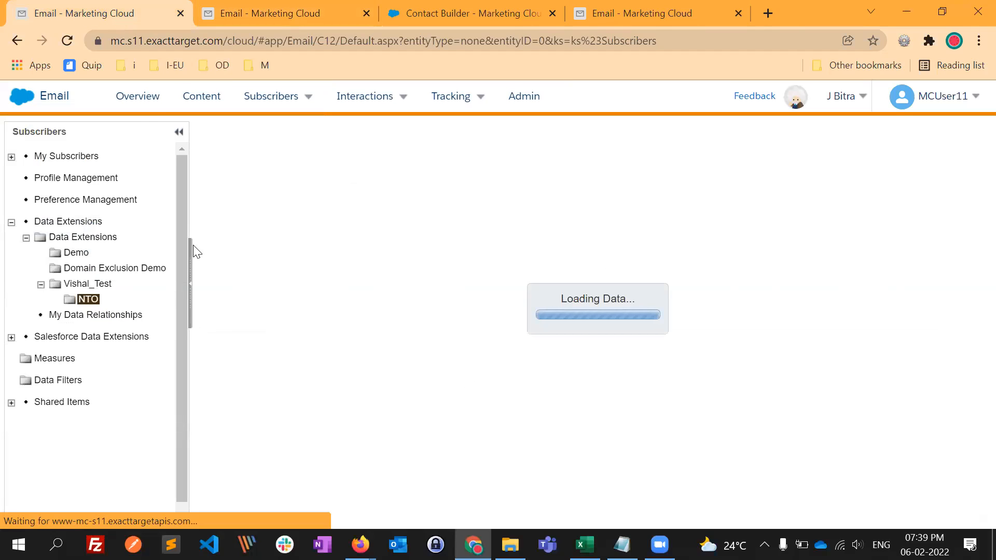
pyautogui.click(221, 104)
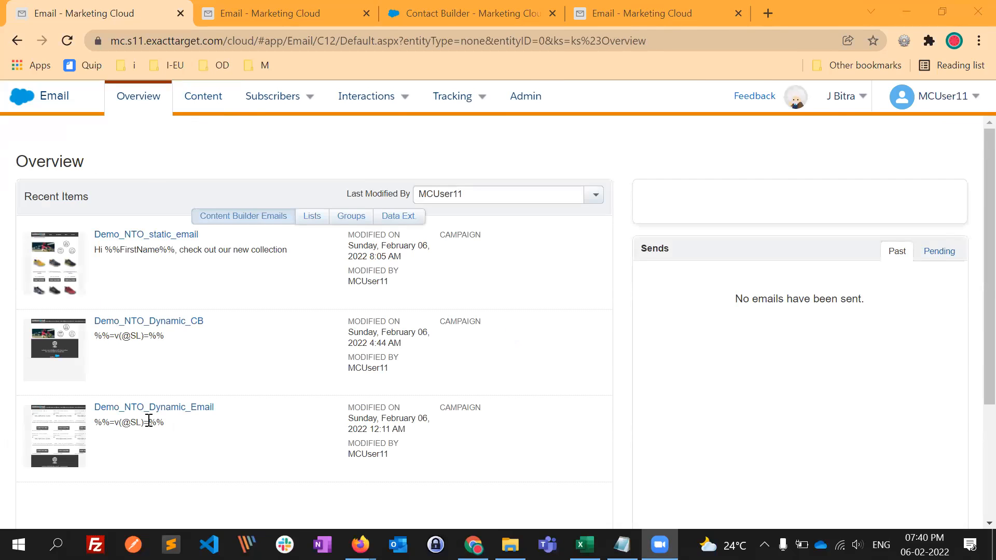
pyautogui.click(218, 102)
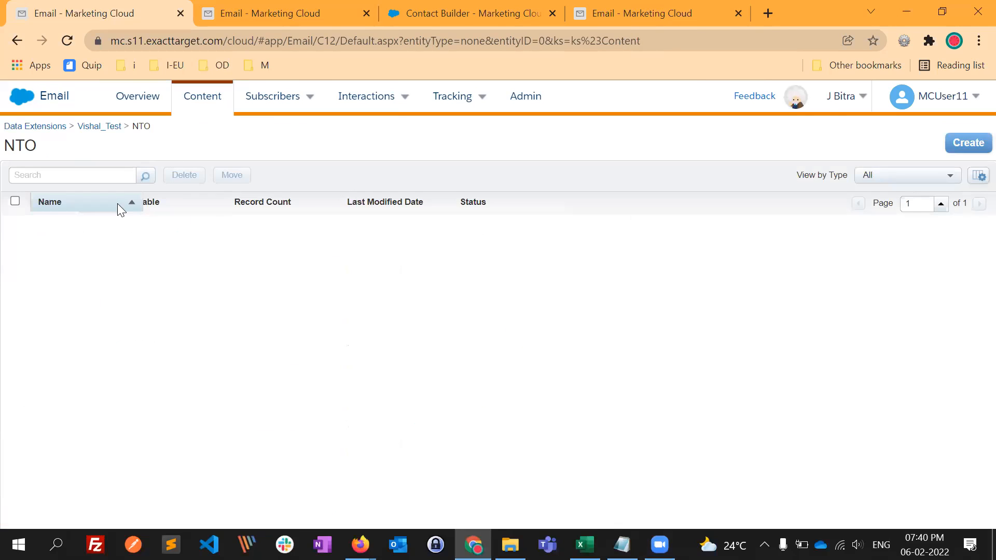
pyautogui.click(209, 101)
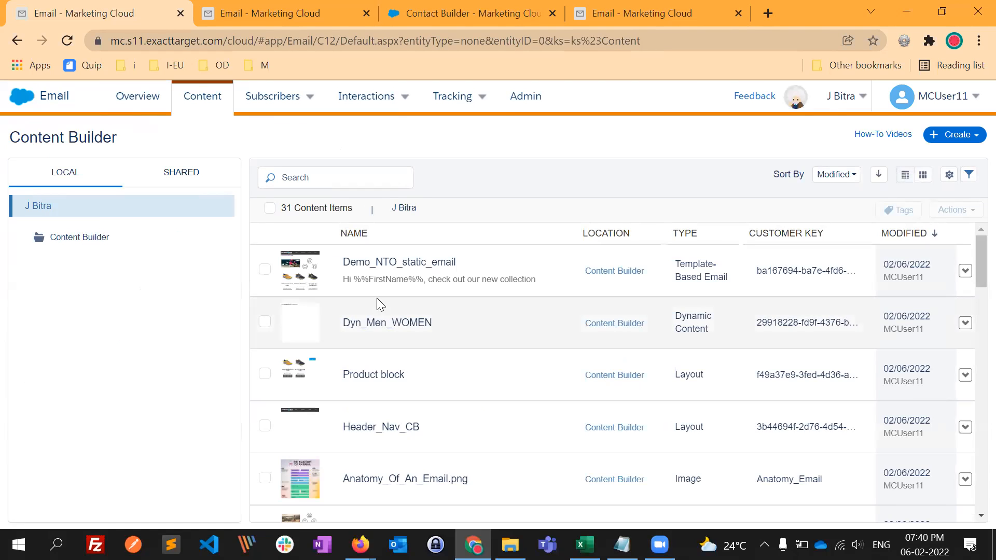
# - Find the Demo_NTO_Dynamic_Email template-based email in the content list and open it in Preview and Test
pyautogui.scroll(-4, 440, 327)
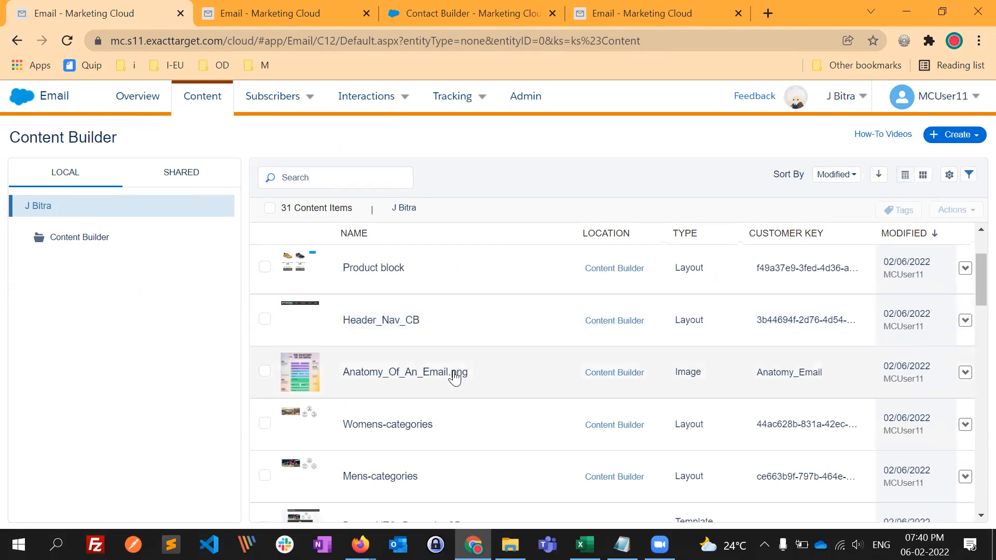
pyautogui.scroll(-1, 461, 409)
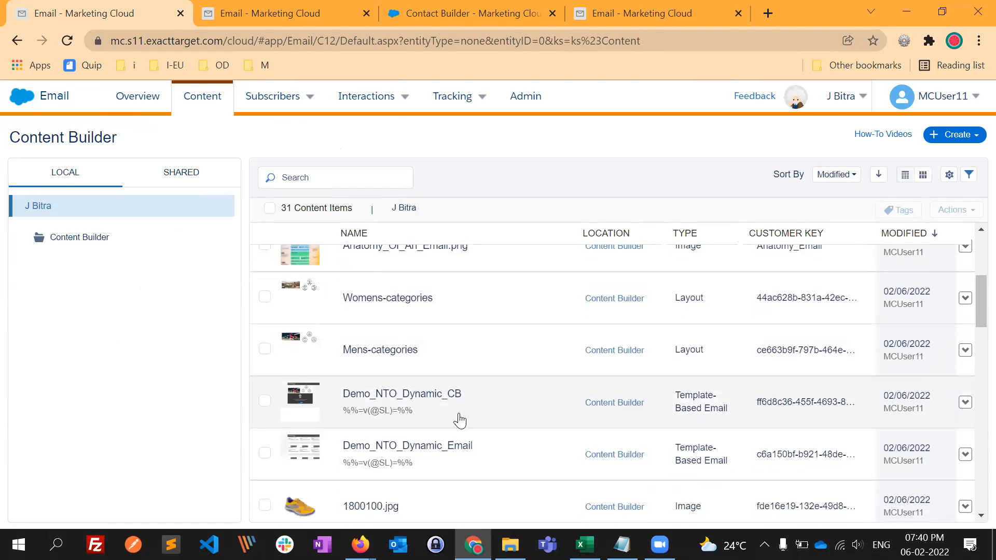
pyautogui.scroll(-2, 459, 421)
pyautogui.click(439, 376)
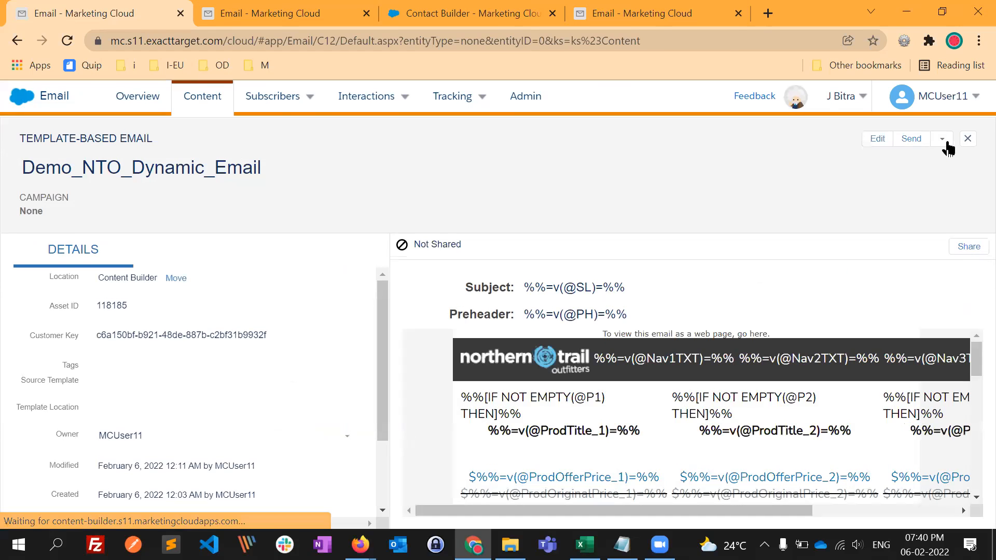
pyautogui.click(942, 139)
pyautogui.click(937, 157)
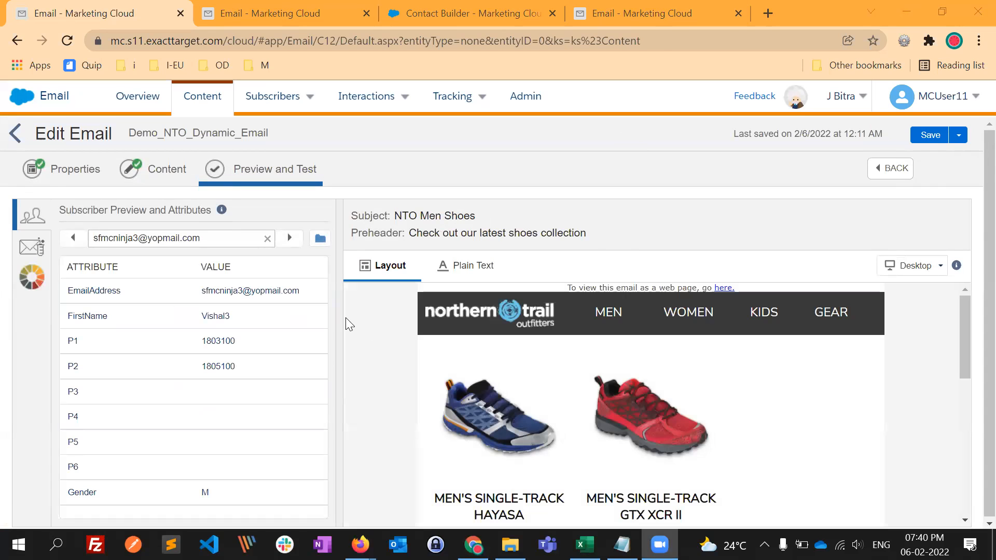
# - Preview the dynamic email for the first subscriber, comparing the P1 to P6 product numbers with the products in the layout
pyautogui.click(82, 238)
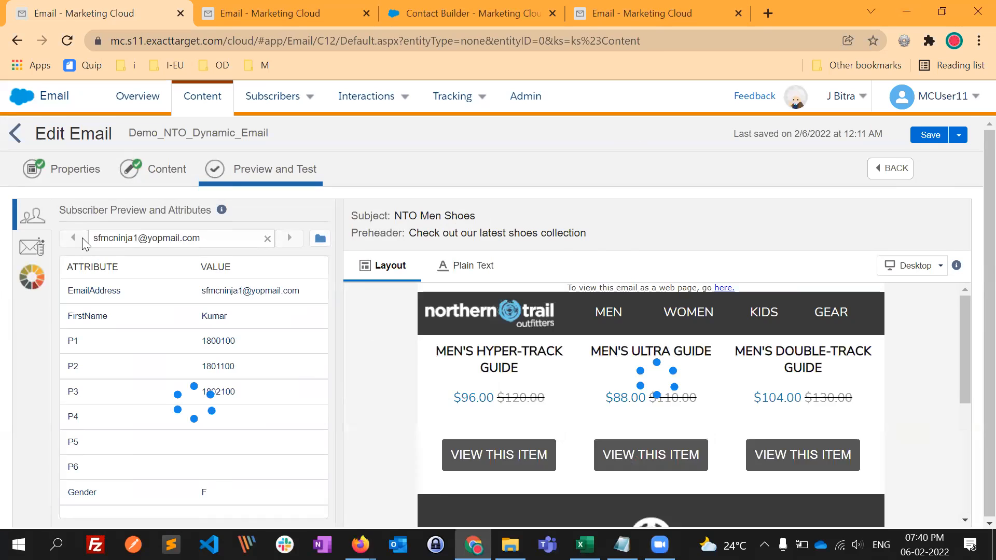
pyautogui.click(79, 239)
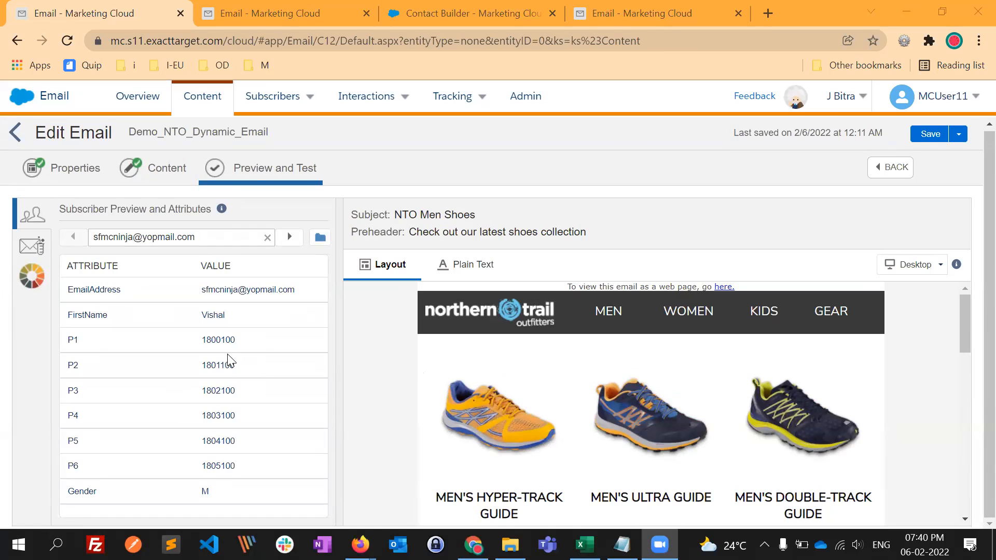
pyautogui.moveTo(214, 341); pyautogui.dragTo(240, 467)
pyautogui.click(391, 400)
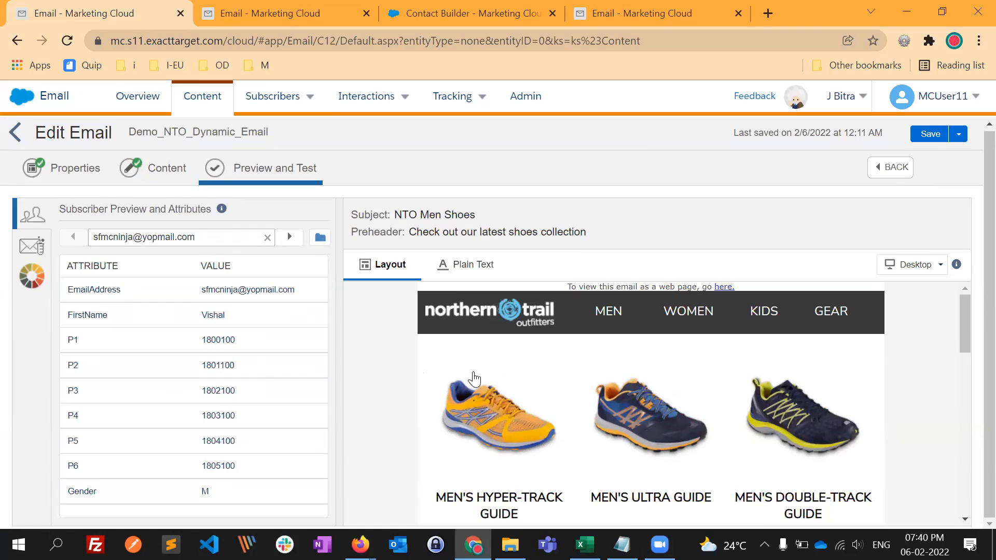
pyautogui.scroll(-3, 474, 379)
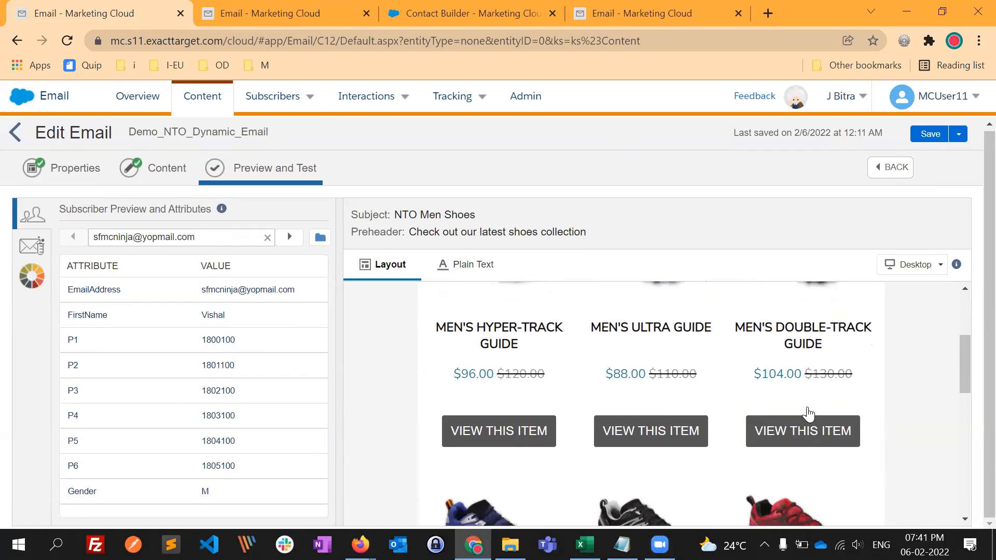
pyautogui.scroll(-3, 808, 413)
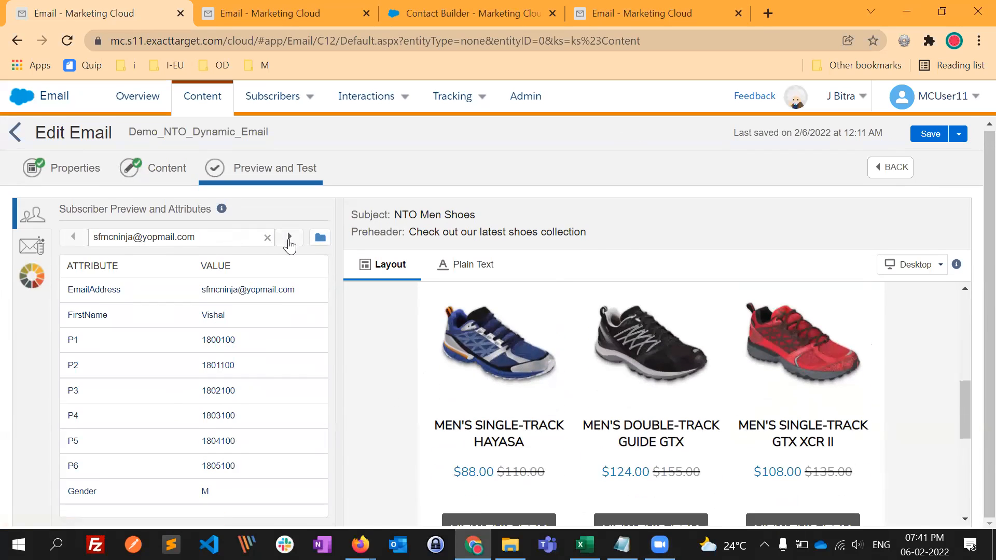
# - Preview the dynamic email for the second subscriber, comparing the P1 to P3 product numbers with the products in the layout
pyautogui.click(289, 238)
pyautogui.moveTo(221, 341); pyautogui.dragTo(227, 391)
pyautogui.click(229, 391)
pyautogui.scroll(4, 427, 431)
pyautogui.scroll(3, 415, 446)
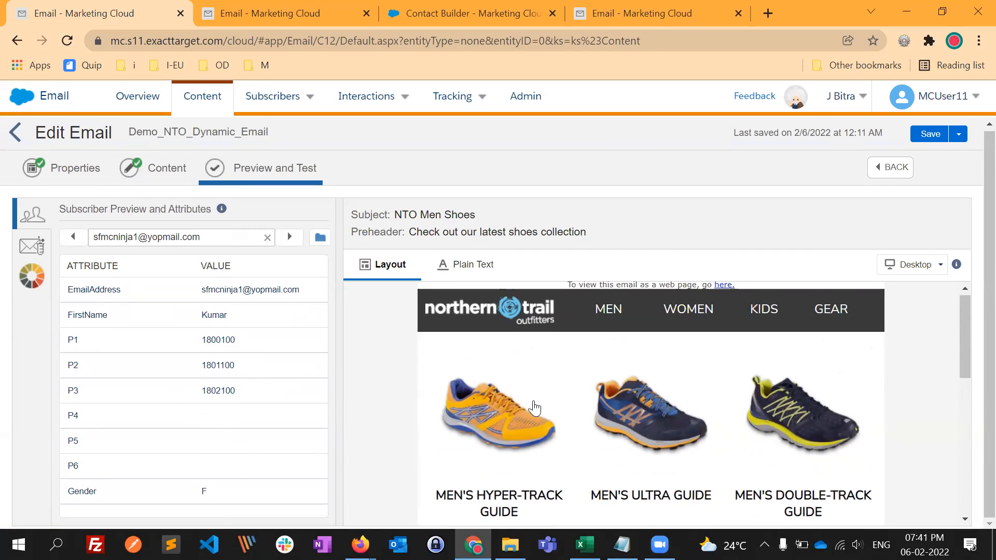
pyautogui.scroll(-1, 520, 408)
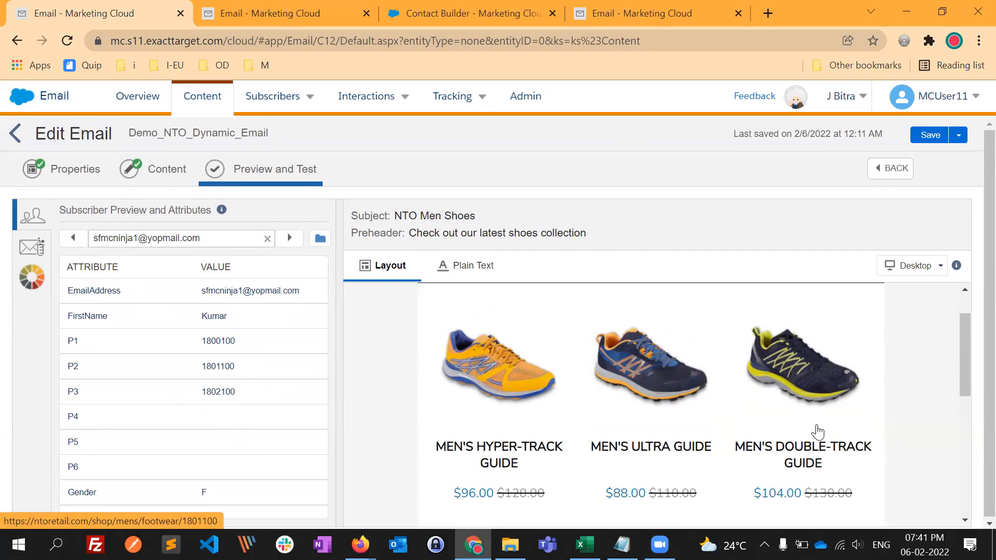
pyautogui.scroll(-2, 816, 434)
pyautogui.scroll(1, 443, 356)
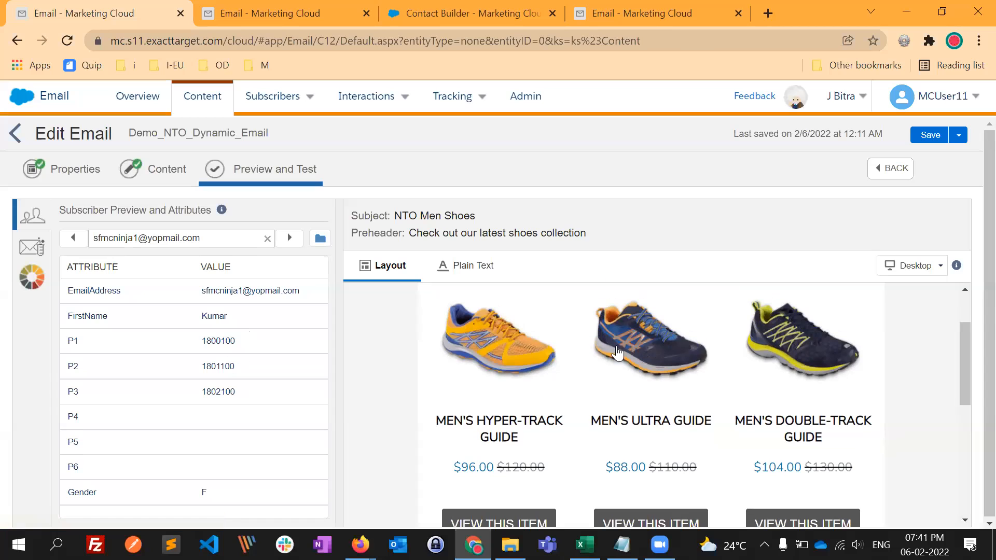
# - Preview the dynamic email for the third subscriber, comparing the P1 and P2 product numbers with the products in the layout
pyautogui.click(289, 238)
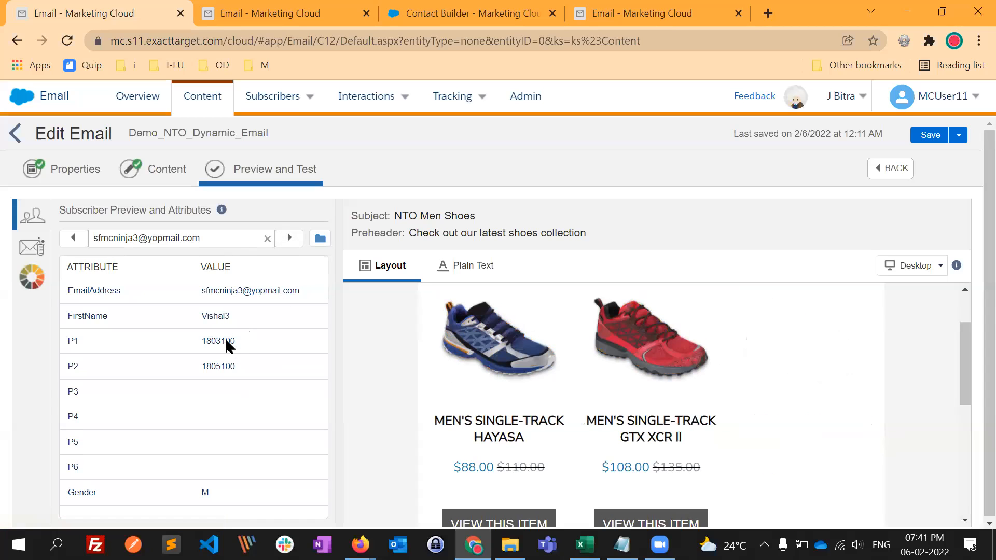
pyautogui.scroll(2, 675, 423)
pyautogui.scroll(-2, 609, 365)
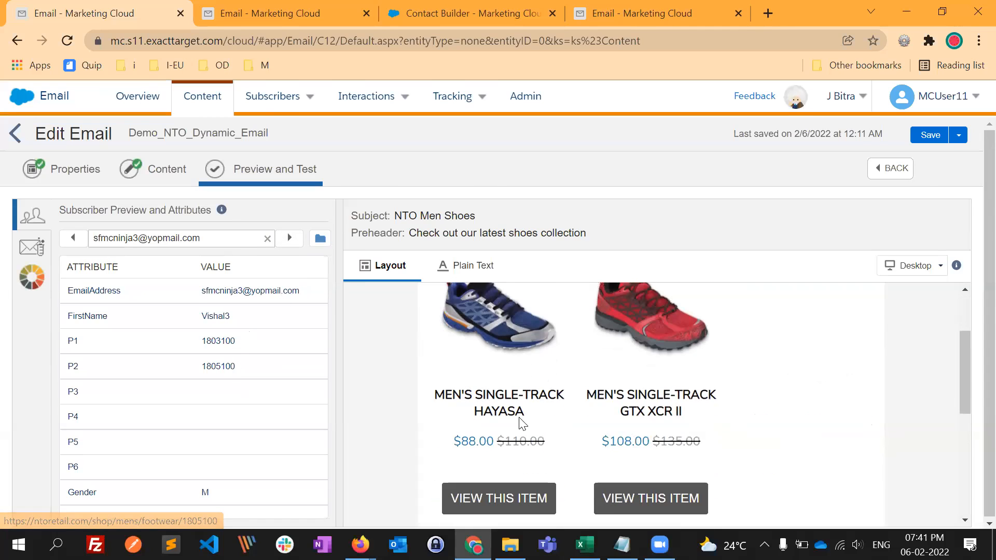
# - Preview the dynamic email for the fourth subscriber, comparing the P1 to P4 product numbers with the products in the layout
pyautogui.click(295, 237)
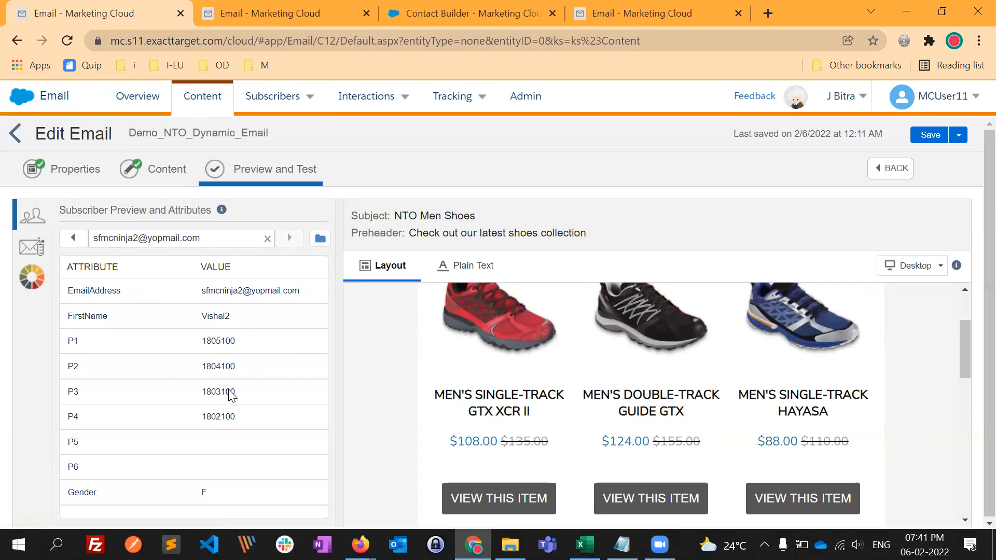
pyautogui.scroll(-6, 431, 415)
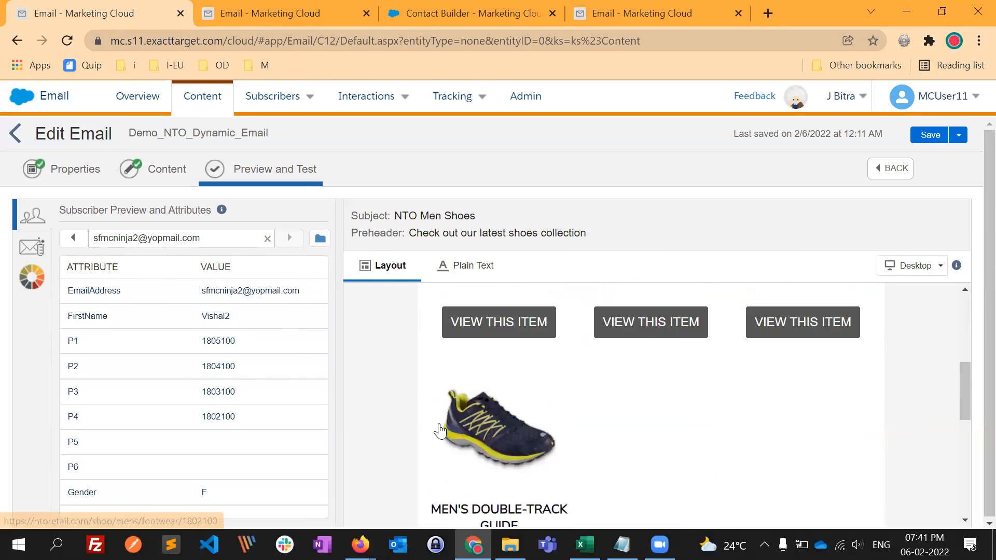
pyautogui.scroll(4, 436, 384)
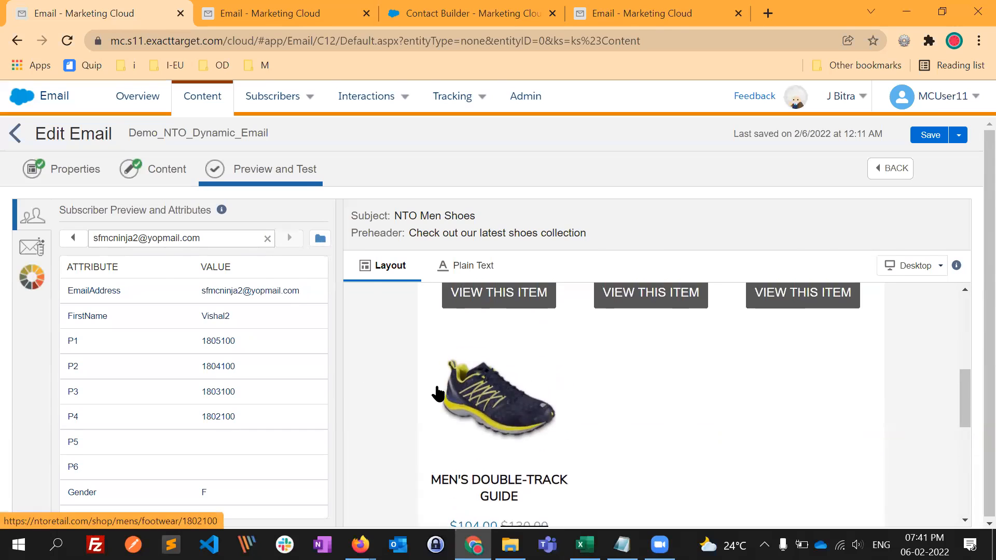
pyautogui.moveTo(232, 341); pyautogui.dragTo(228, 431)
pyautogui.click(223, 422)
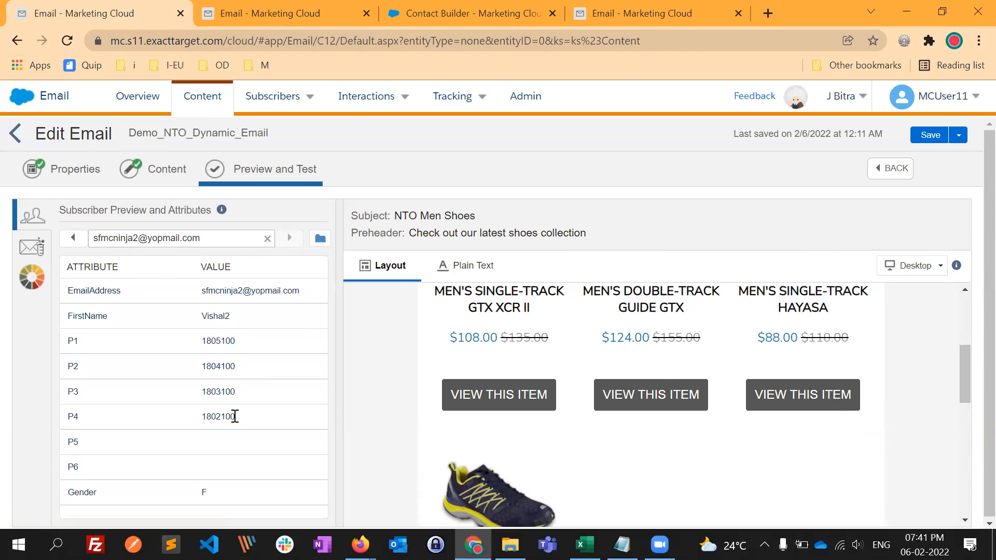
pyautogui.moveTo(229, 342); pyautogui.dragTo(242, 345)
pyautogui.scroll(-2, 467, 364)
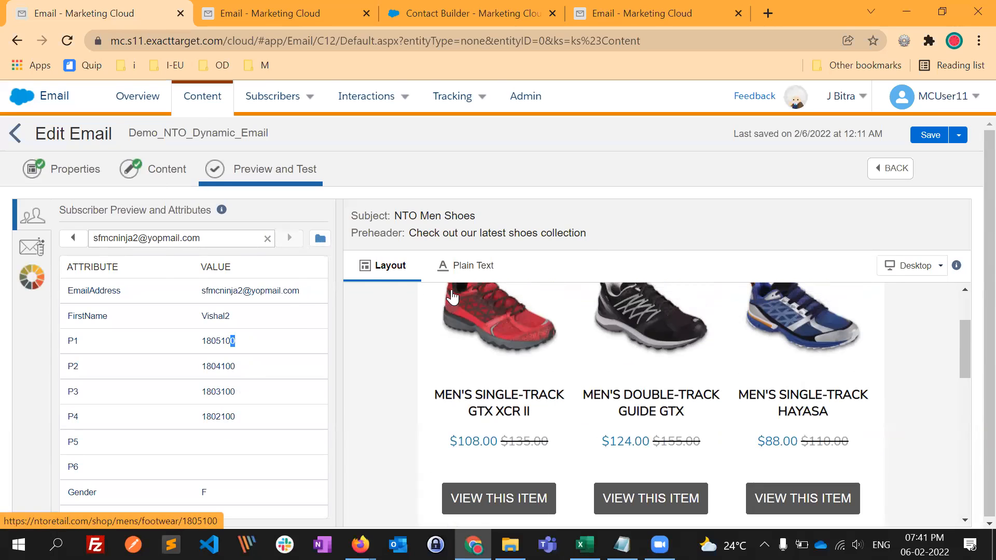
# - Return to editing the email's content and inspect the HTML of the header's logo block, finishing without changes
pyautogui.click(165, 181)
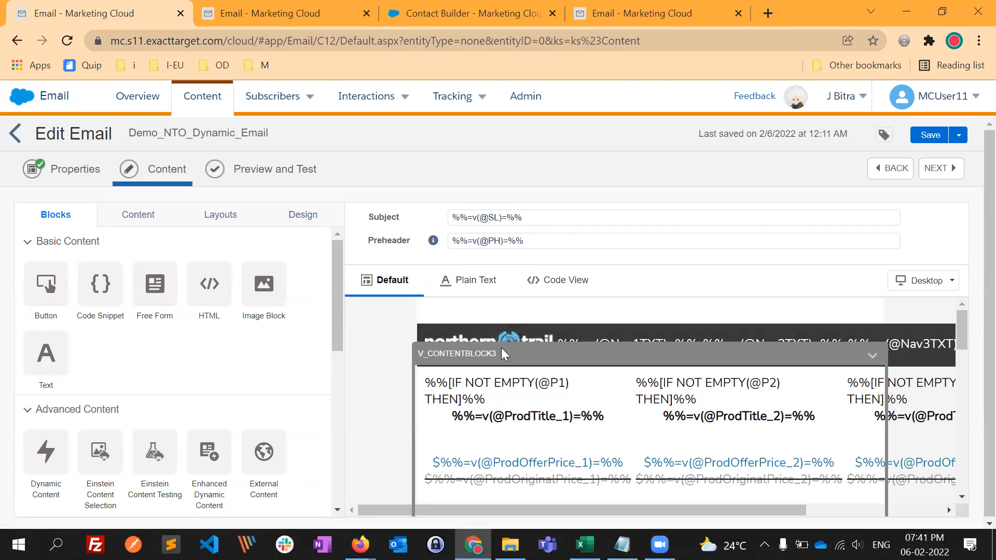
pyautogui.click(507, 346)
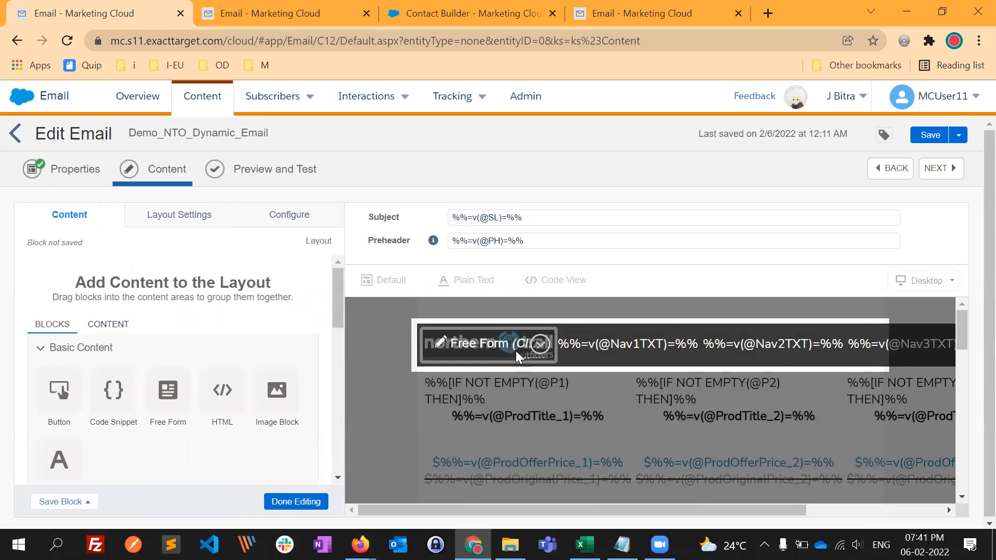
pyautogui.click(460, 344)
pyautogui.click(294, 219)
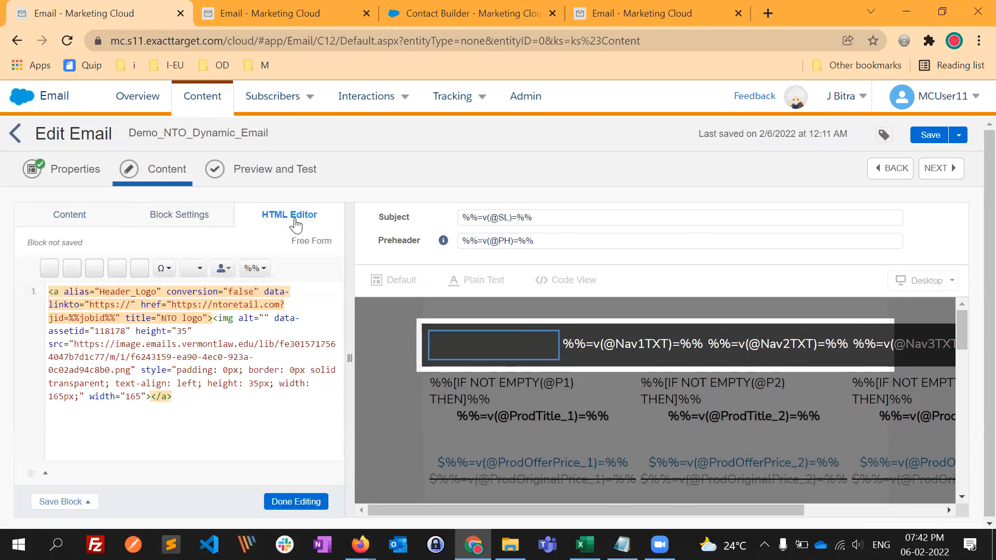
pyautogui.click(247, 443)
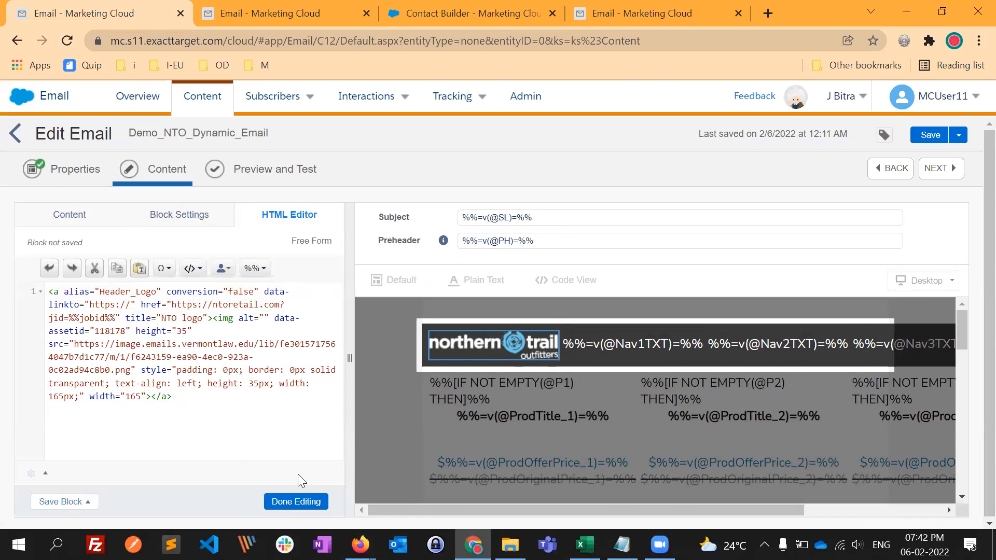
pyautogui.click(305, 502)
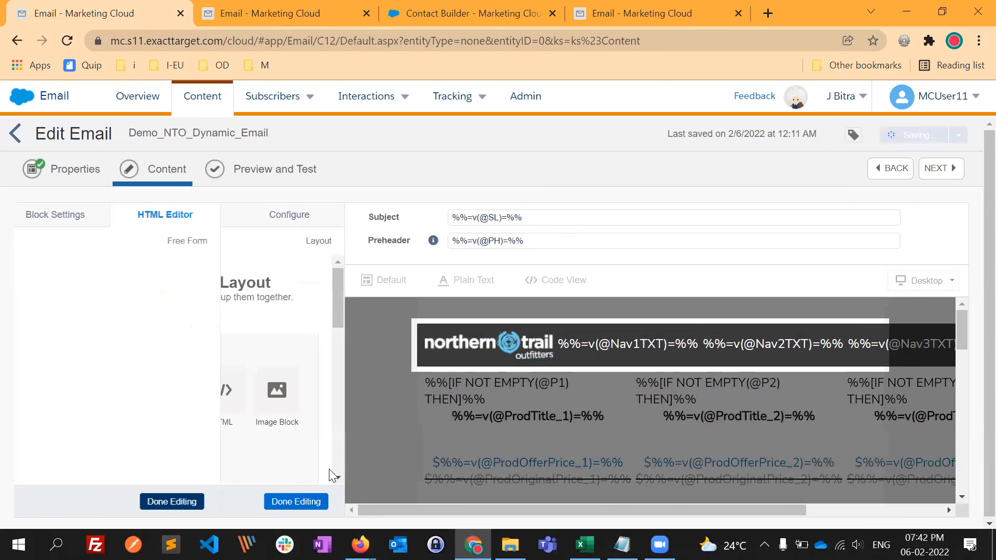
pyautogui.click(625, 355)
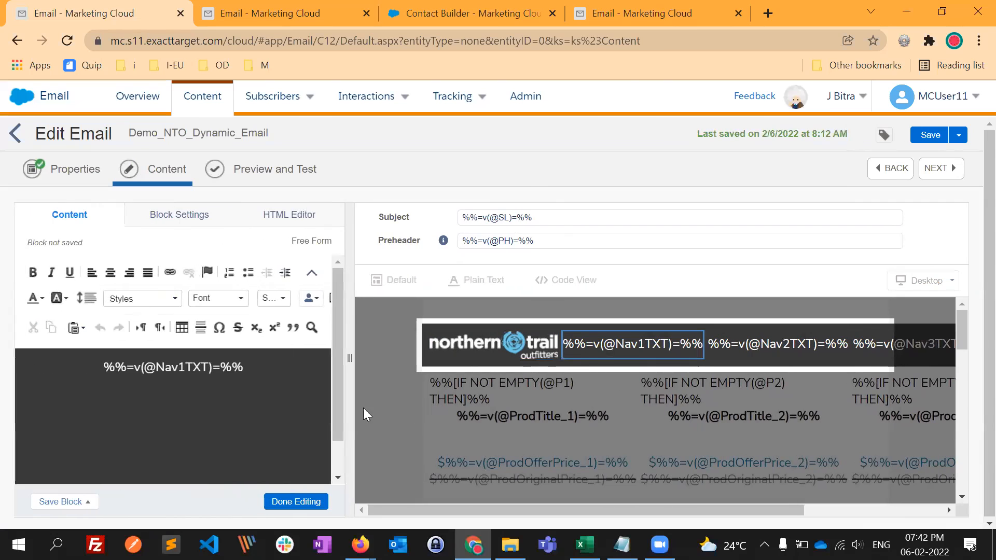
pyautogui.click(289, 222)
pyautogui.click(192, 424)
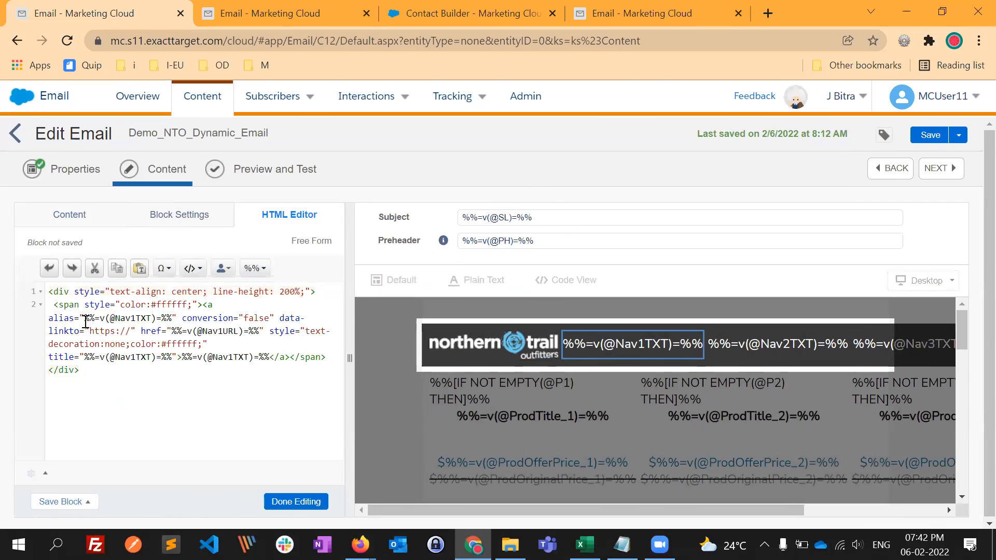
pyautogui.moveTo(173, 333); pyautogui.dragTo(249, 334)
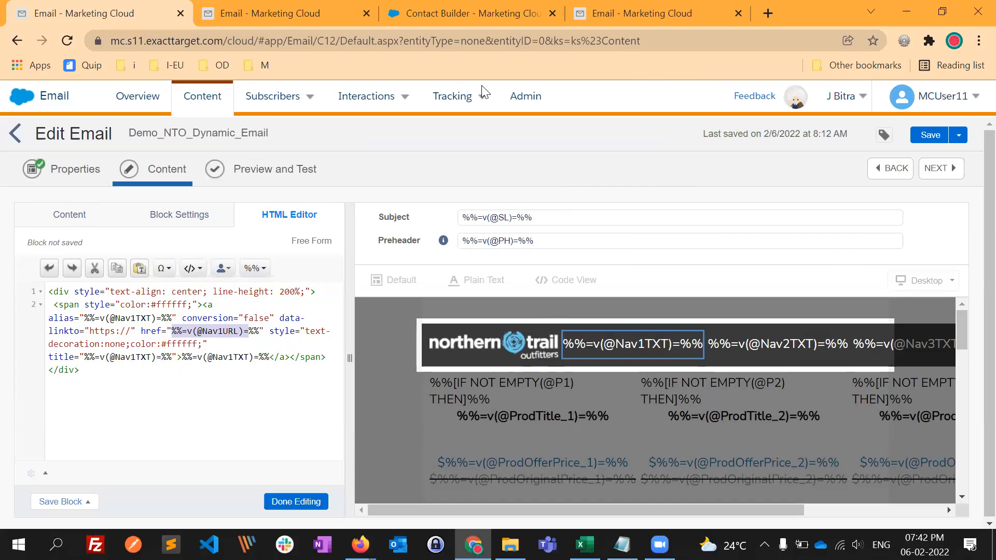
pyautogui.click(303, 15)
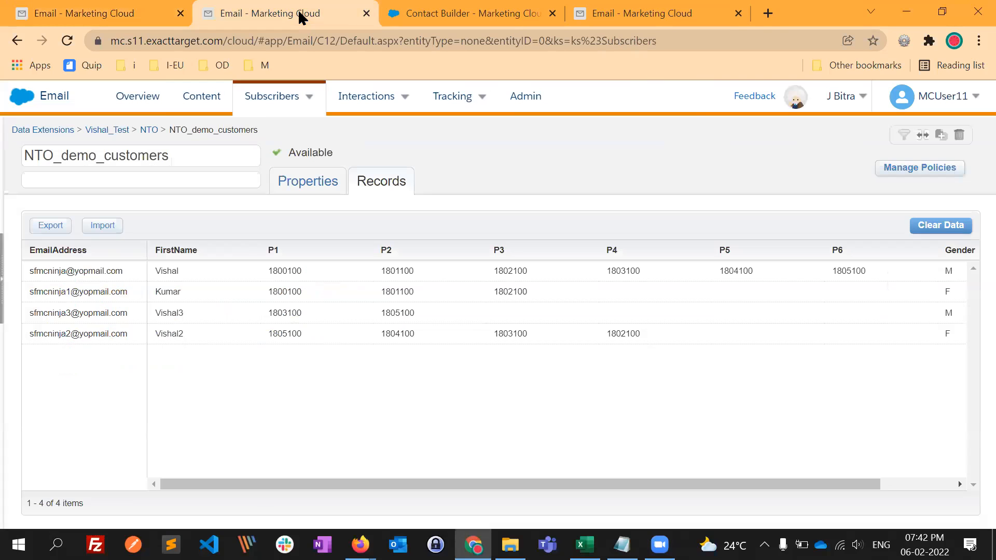
pyautogui.click(128, 14)
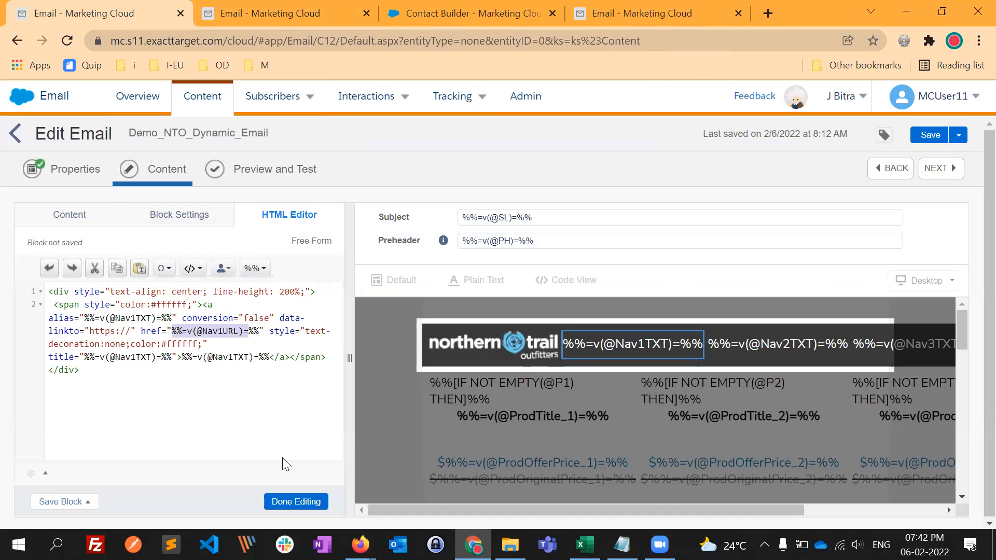
pyautogui.click(296, 503)
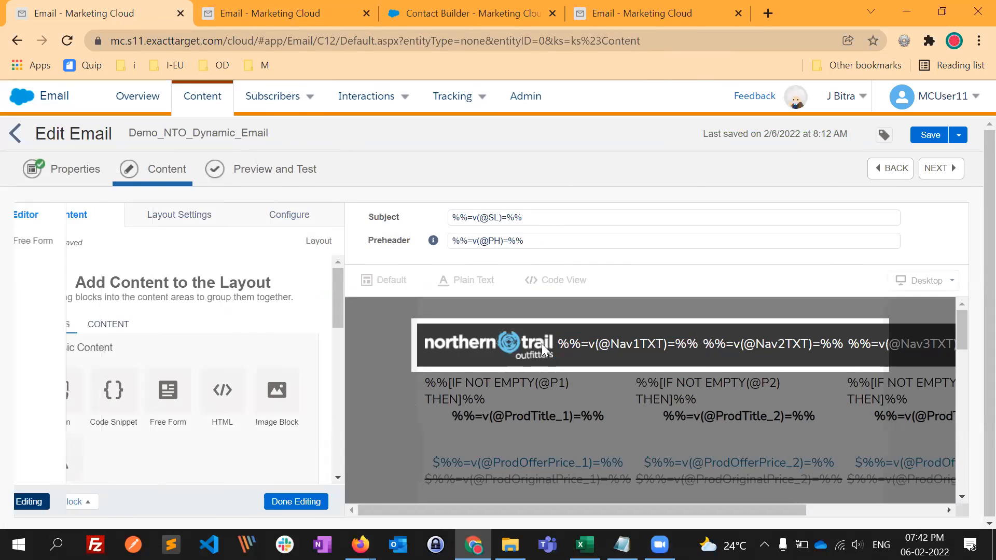
pyautogui.click(319, 499)
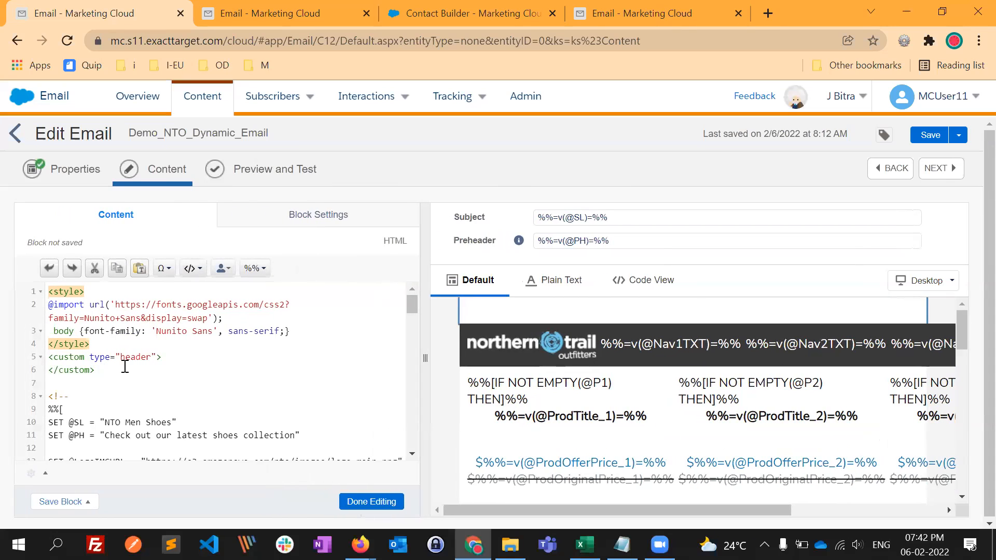
pyautogui.scroll(-1, 118, 349)
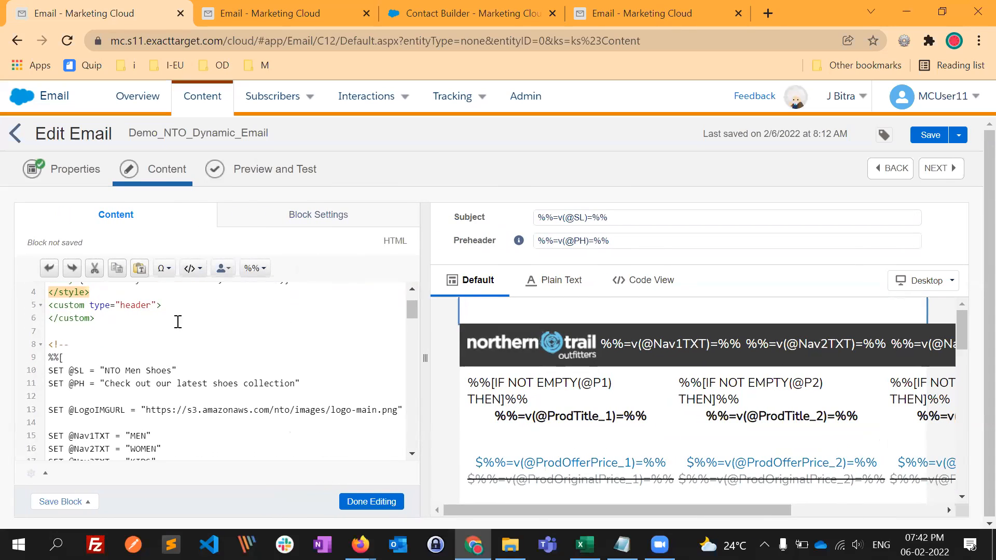
pyautogui.scroll(-1, 178, 311)
pyautogui.scroll(2, 168, 316)
pyautogui.scroll(-1, 167, 316)
pyautogui.scroll(-1, 78, 314)
pyautogui.scroll(-1, 78, 313)
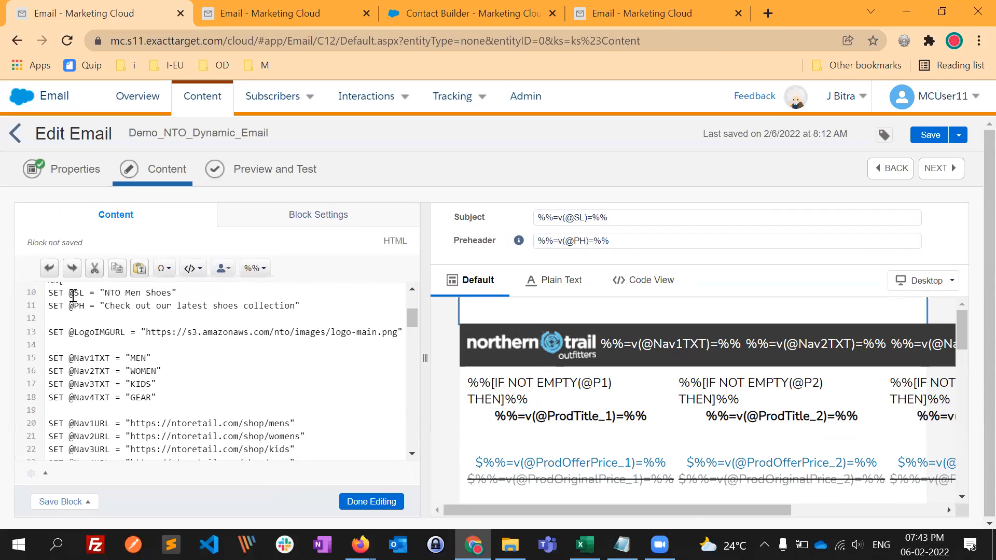
pyautogui.moveTo(84, 293); pyautogui.dragTo(65, 294)
pyautogui.moveTo(105, 292); pyautogui.dragTo(172, 305)
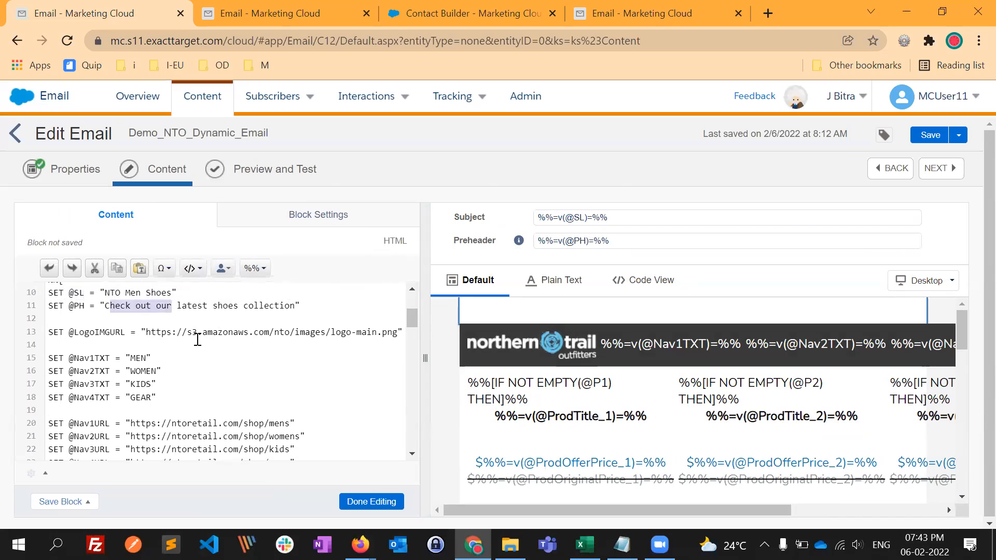
pyautogui.moveTo(148, 332); pyautogui.dragTo(330, 332)
pyautogui.scroll(-1, 177, 360)
pyautogui.moveTo(90, 332); pyautogui.dragTo(136, 369)
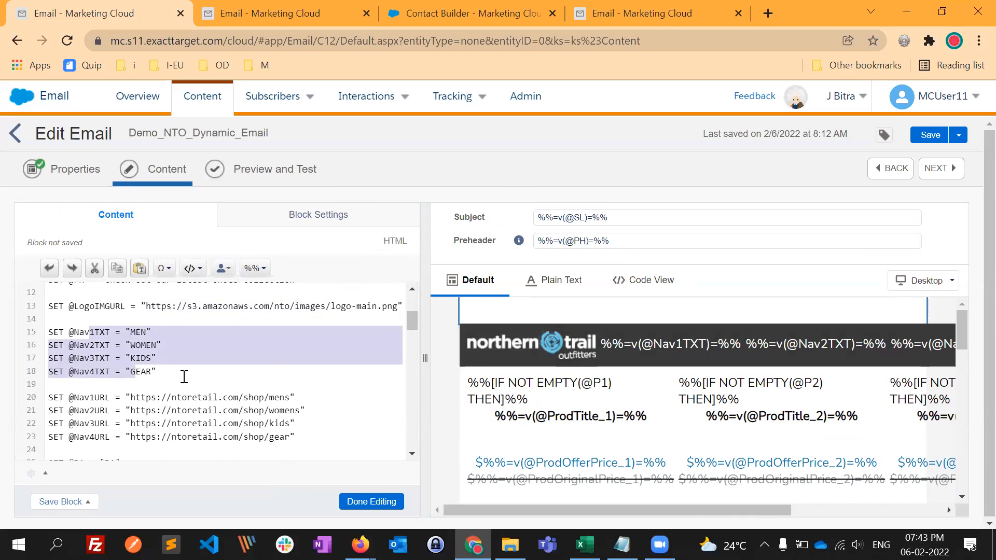
pyautogui.scroll(-2, 97, 365)
pyautogui.moveTo(74, 345); pyautogui.dragTo(297, 383)
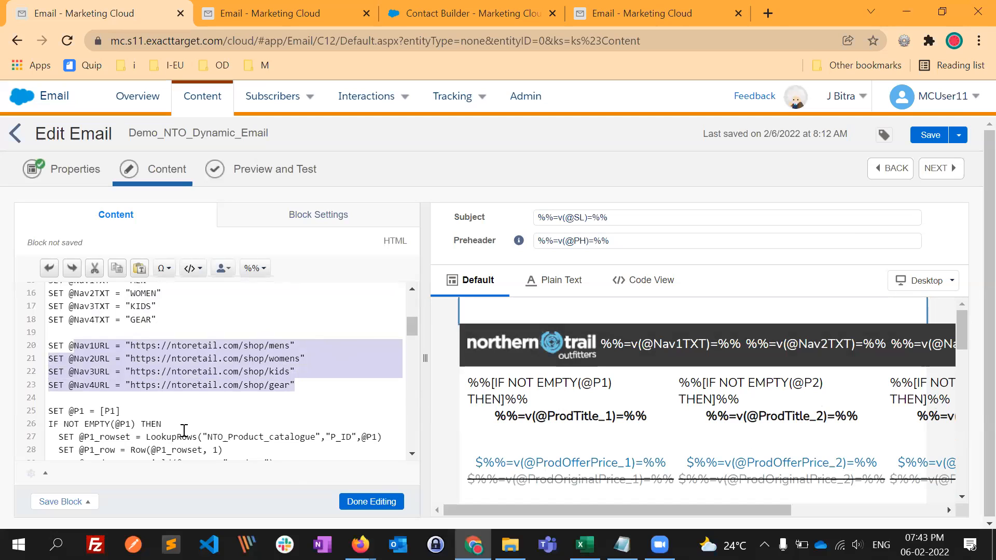
pyautogui.click(371, 502)
pyautogui.scroll(-1, 387, 395)
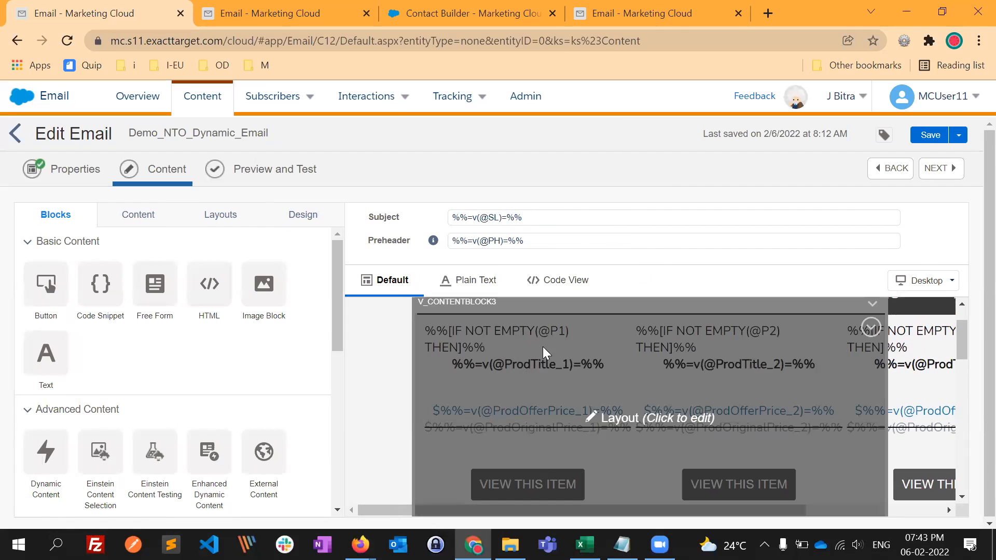
pyautogui.click(560, 407)
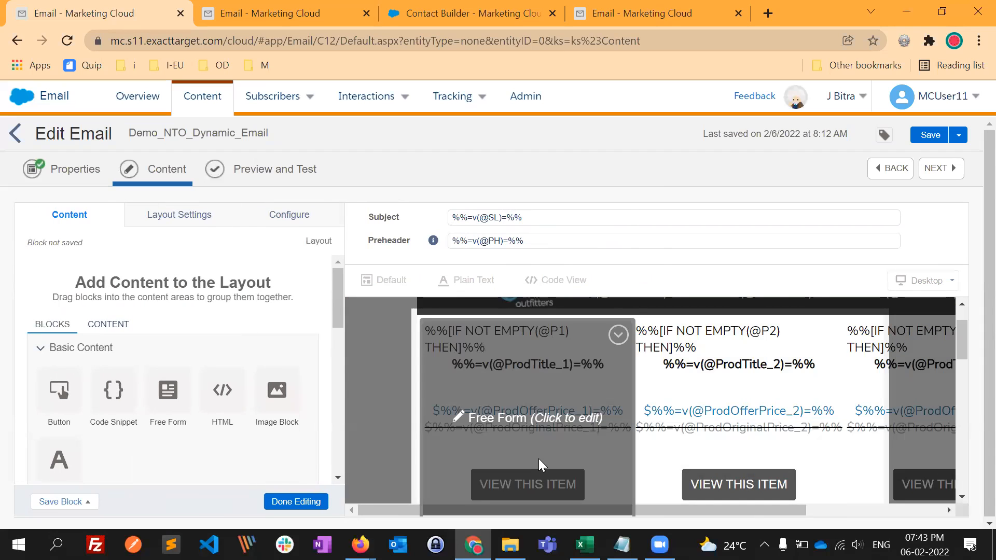
pyautogui.click(547, 348)
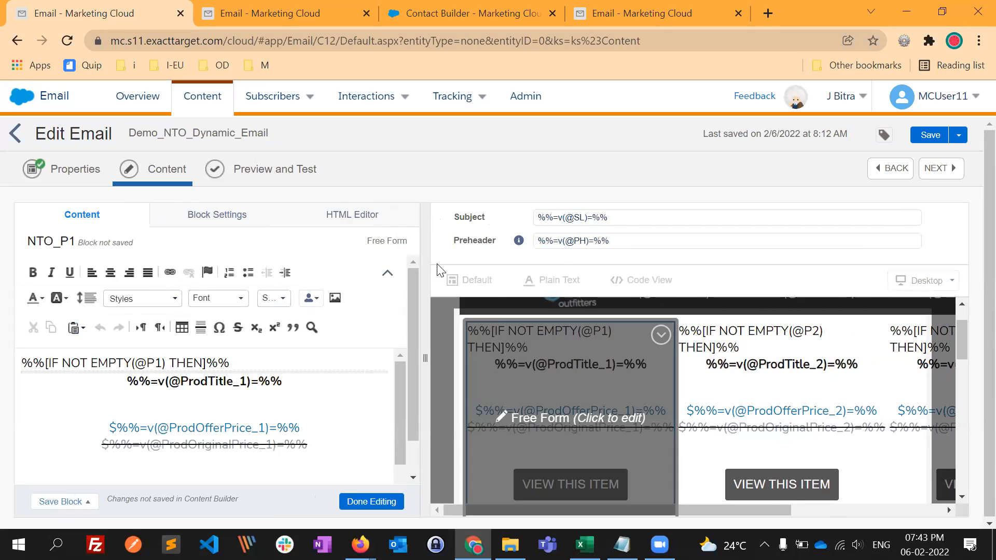
pyautogui.click(353, 218)
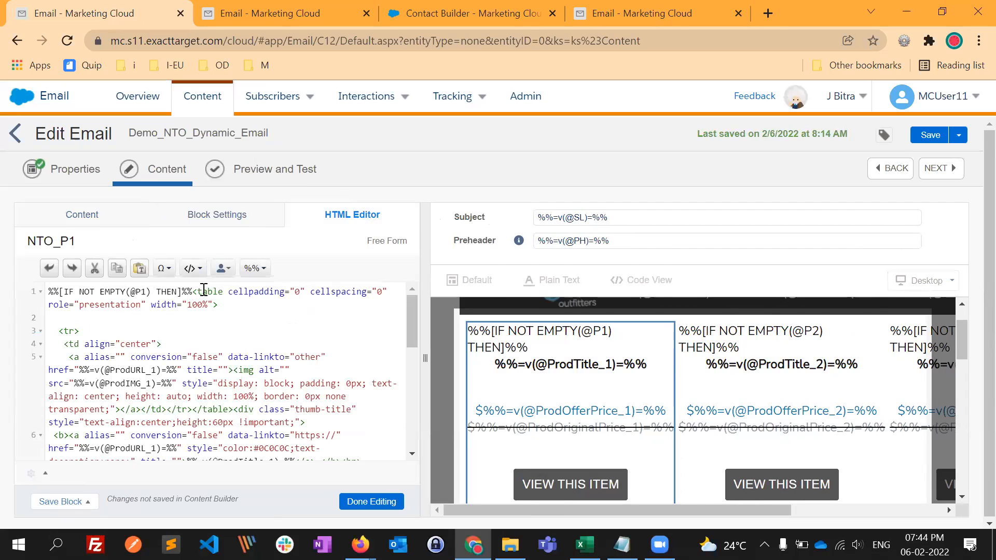
pyautogui.press('Return')
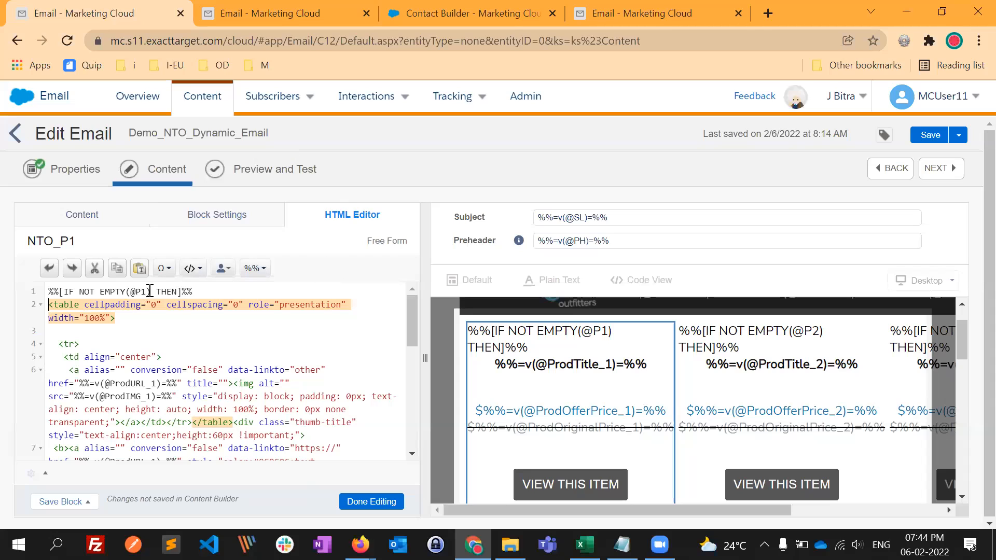
pyautogui.doubleClick(135, 293)
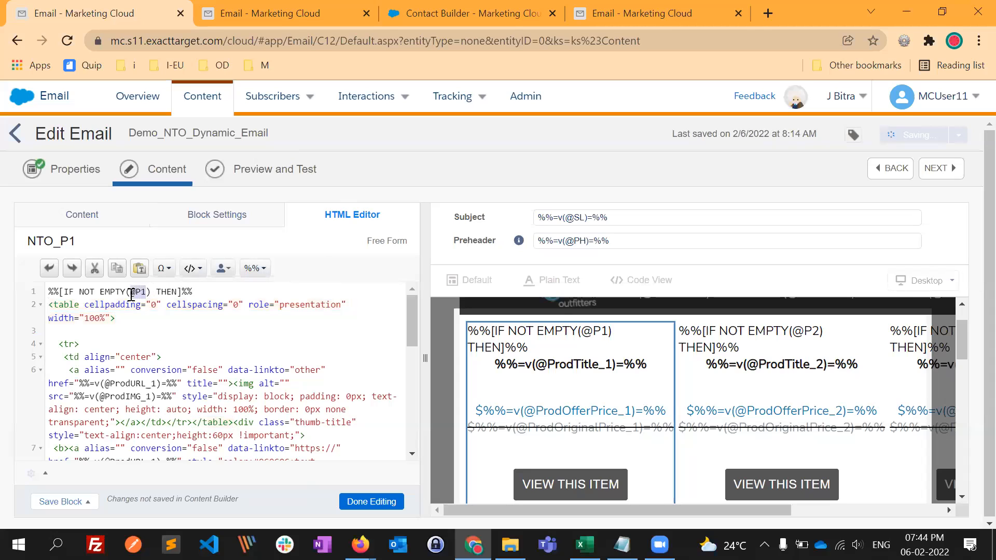
pyautogui.moveTo(414, 328); pyautogui.dragTo(396, 453)
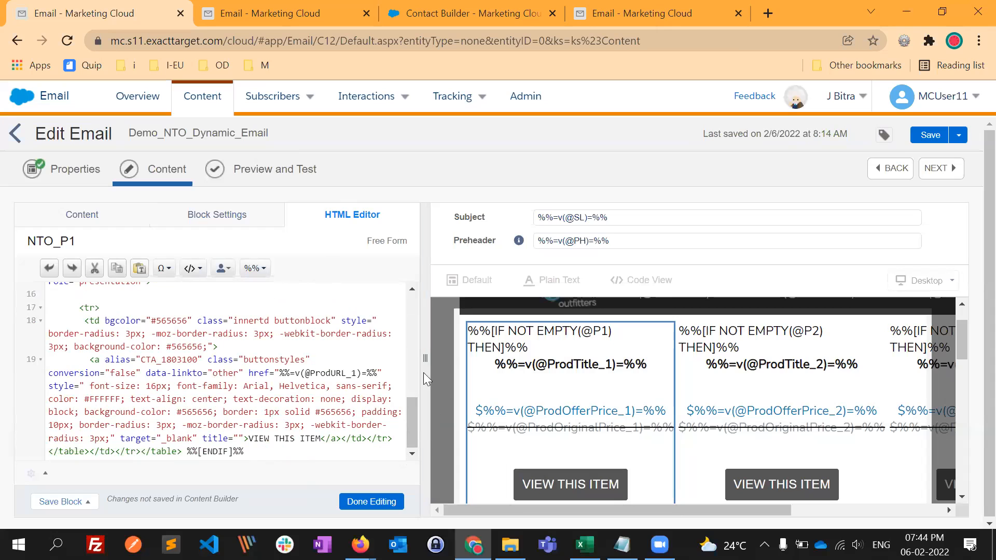
pyautogui.moveTo(408, 428); pyautogui.dragTo(406, 328)
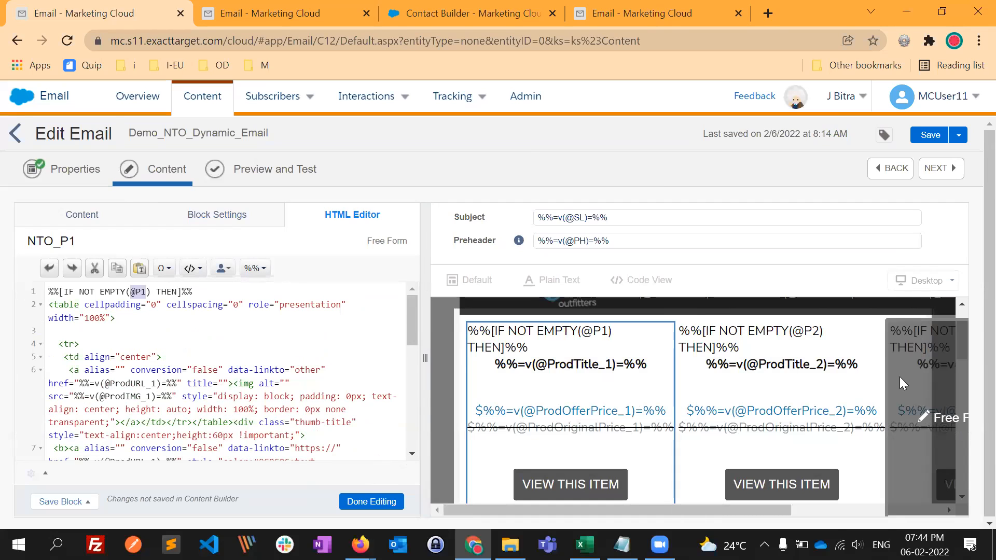
pyautogui.scroll(-4, 600, 410)
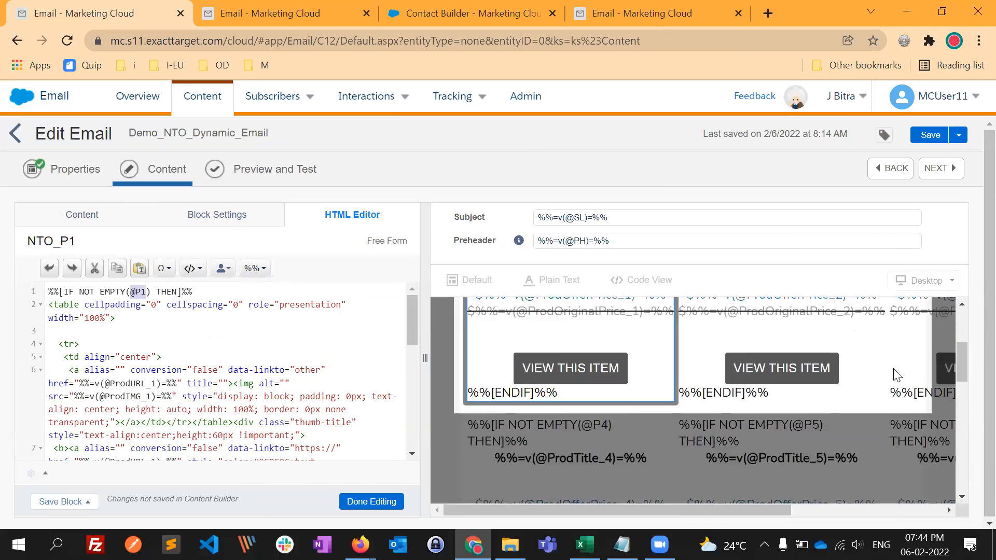
pyautogui.scroll(5, 587, 417)
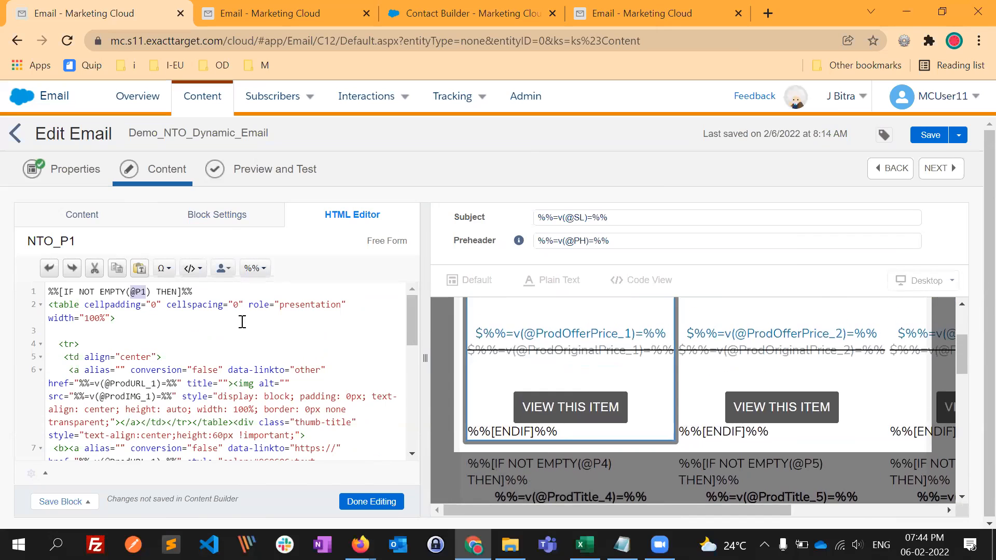
pyautogui.scroll(-1, 167, 381)
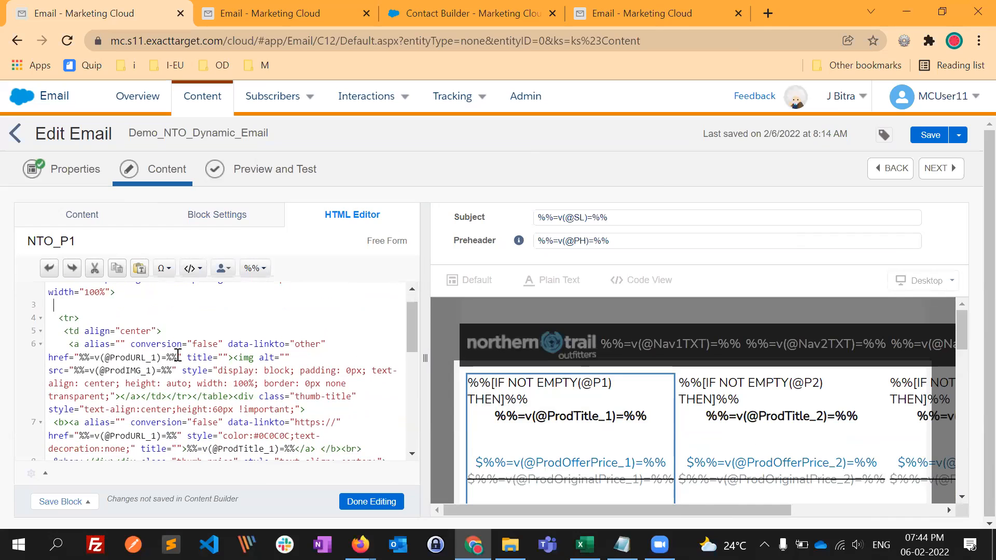
pyautogui.scroll(-1, 170, 372)
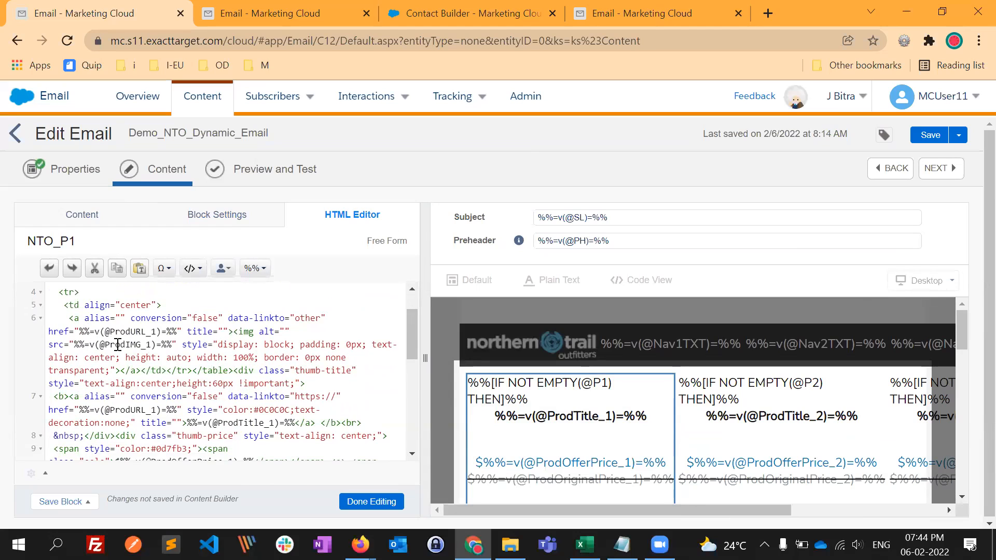
pyautogui.moveTo(106, 345); pyautogui.dragTo(141, 344)
pyautogui.scroll(-2, 396, 419)
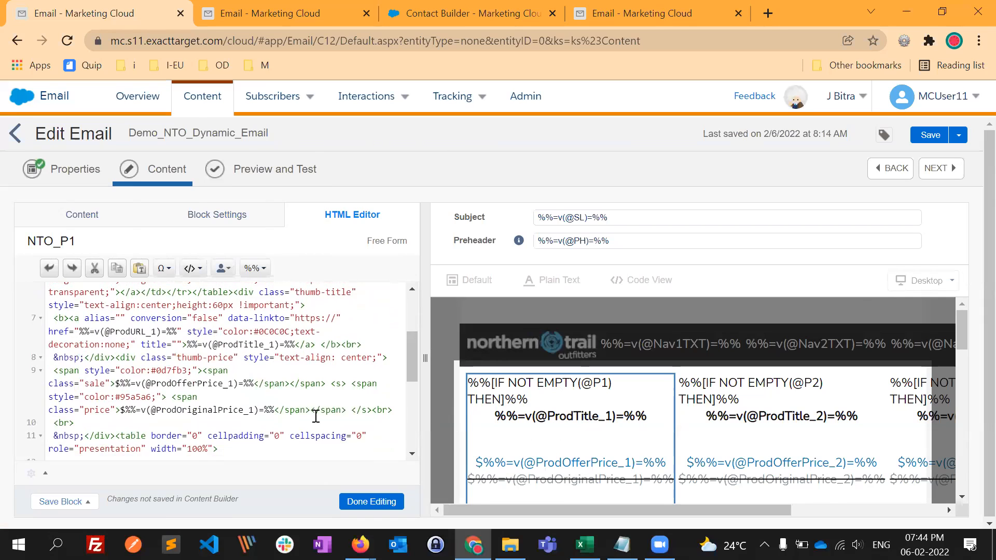
pyautogui.scroll(-1, 294, 384)
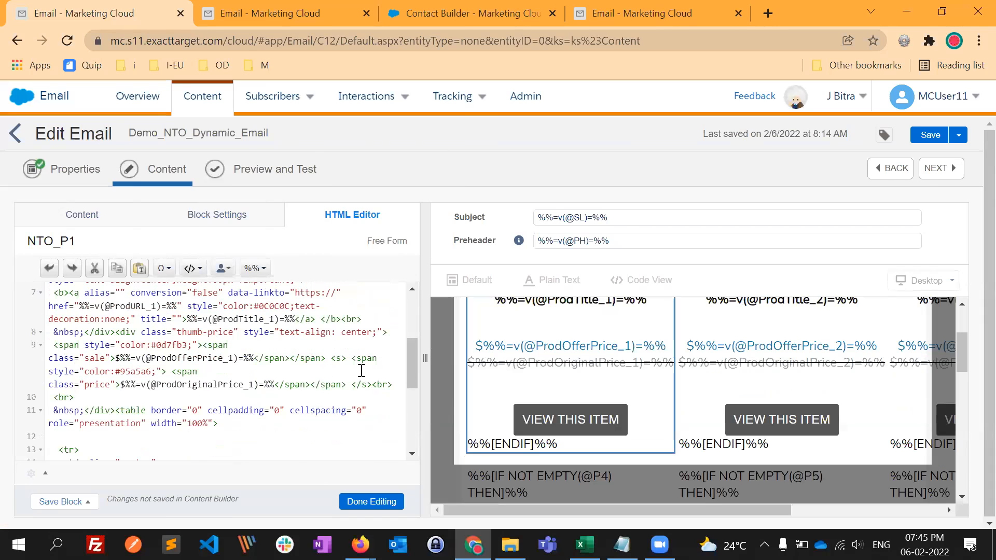
pyautogui.scroll(-3, 371, 369)
pyautogui.scroll(-5, 376, 370)
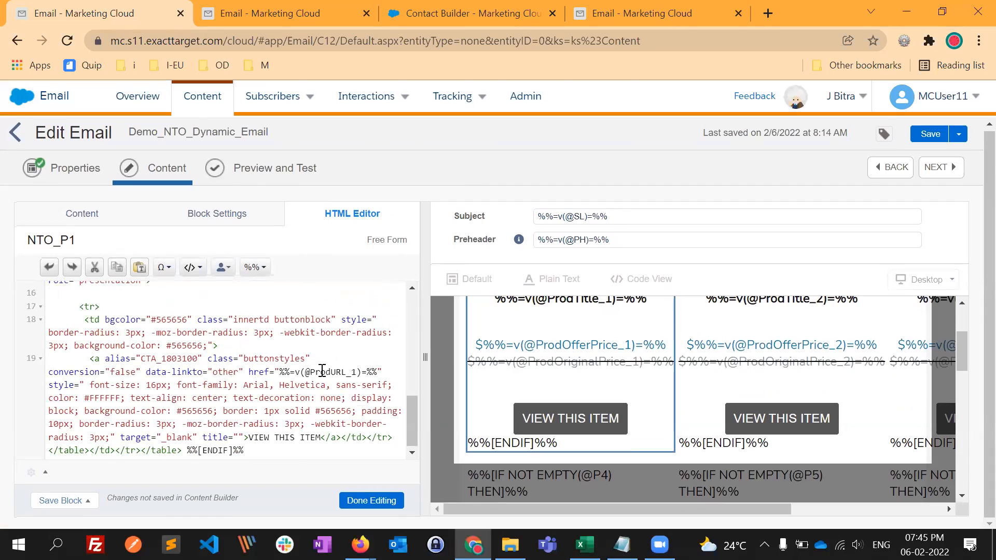
# - Search the NTO_P1 block's HTML for ProdURL_1 and review each place where the variable is used
pyautogui.hotkey('ctrl', 'f')
pyautogui.write('ProdURL_1')
pyautogui.press('Return')
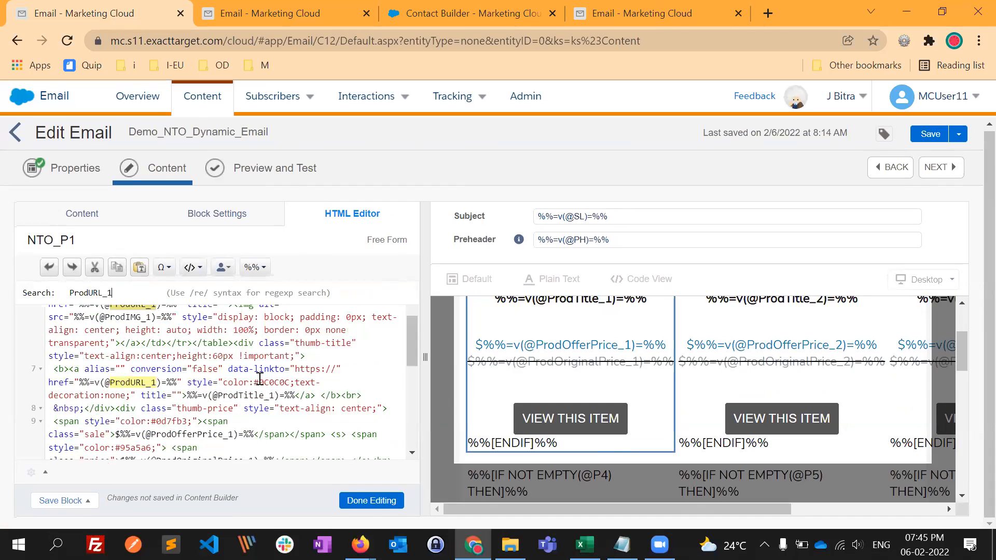
pyautogui.scroll(1, 154, 384)
pyautogui.scroll(3, 153, 391)
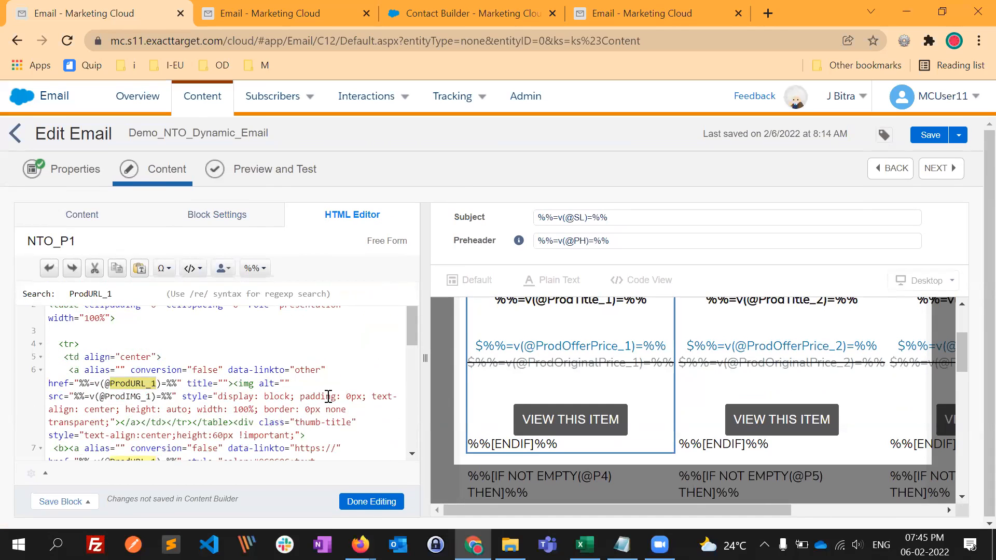
pyautogui.scroll(-3, 363, 378)
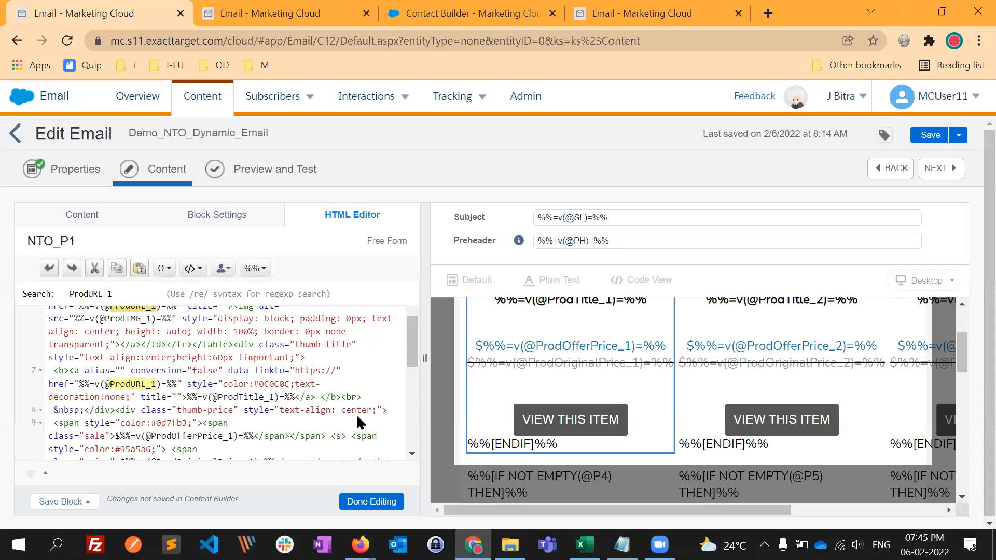
pyautogui.scroll(-3, 357, 417)
# - Finish editing the NTO_P1 block and its product layout, and reopen the AMPscript HTML block above the header
pyautogui.click(735, 393)
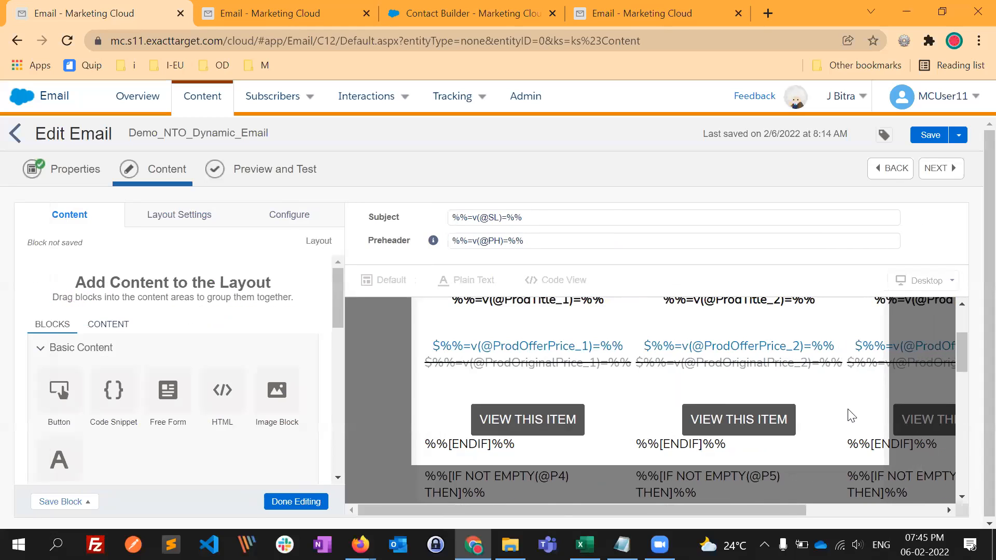
pyautogui.scroll(2, 849, 413)
pyautogui.click(297, 502)
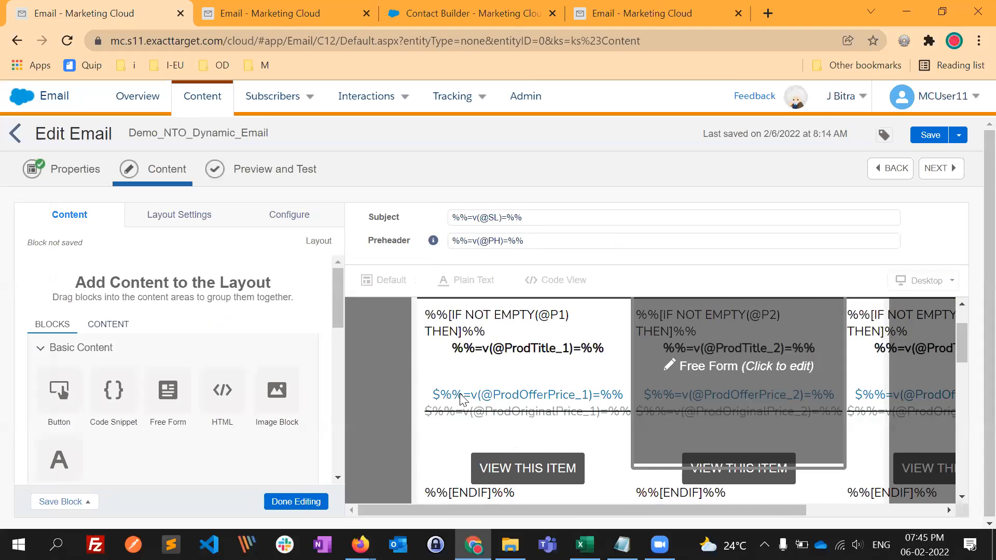
pyautogui.scroll(-1, 463, 399)
pyautogui.click(296, 502)
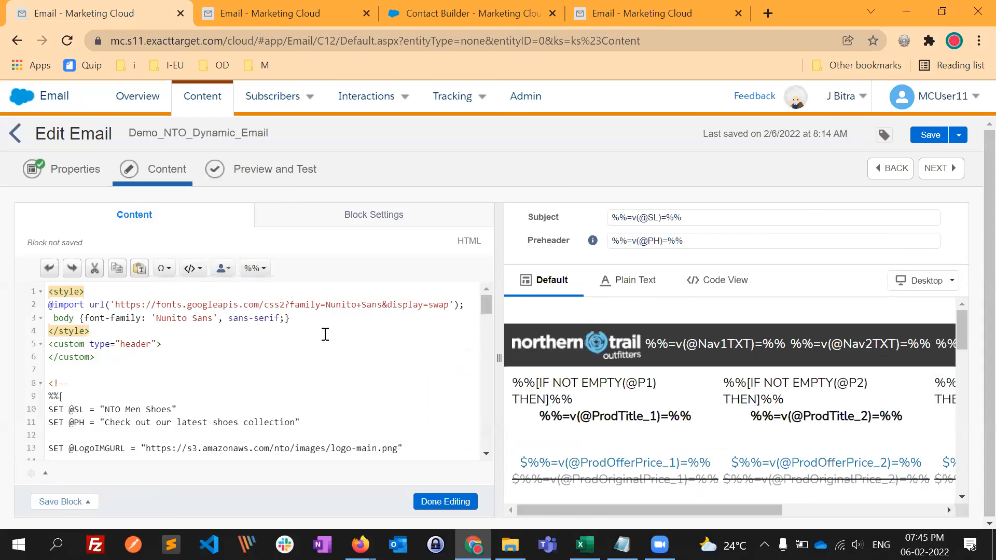
pyautogui.scroll(-3, 323, 335)
pyautogui.click(318, 336)
pyautogui.scroll(-4, 139, 373)
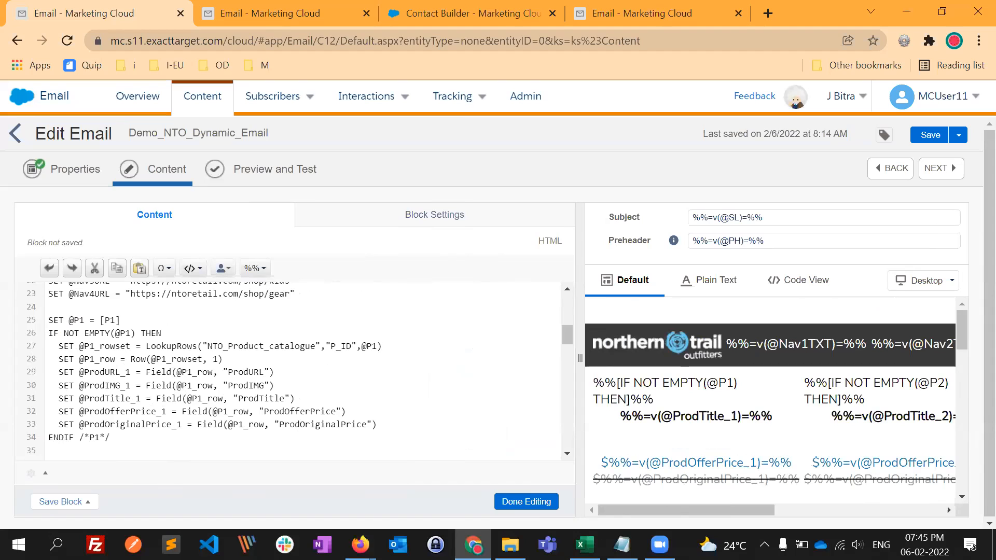
pyautogui.moveTo(48, 318); pyautogui.dragTo(329, 487)
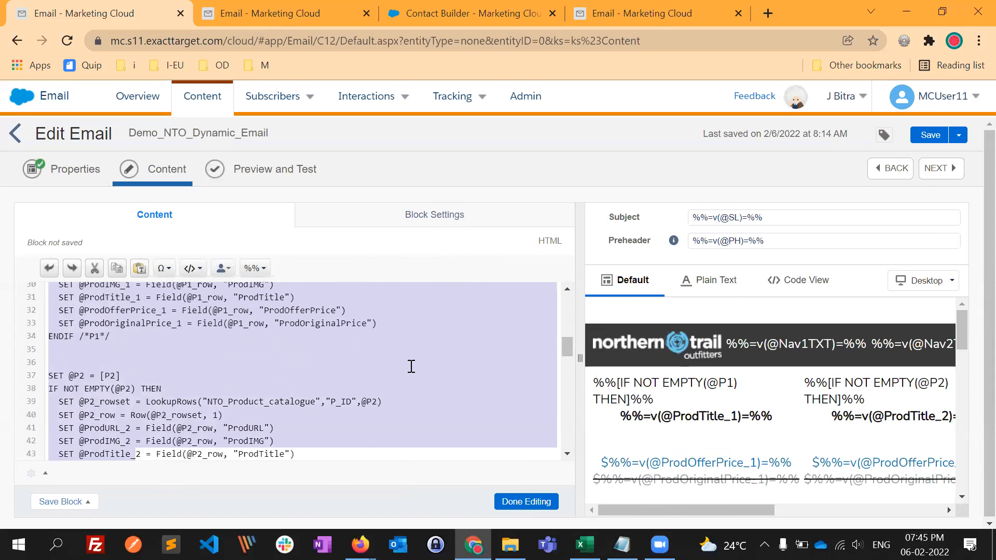
pyautogui.moveTo(454, 410); pyautogui.dragTo(434, 392)
pyautogui.hotkey('alt', 'Tab')
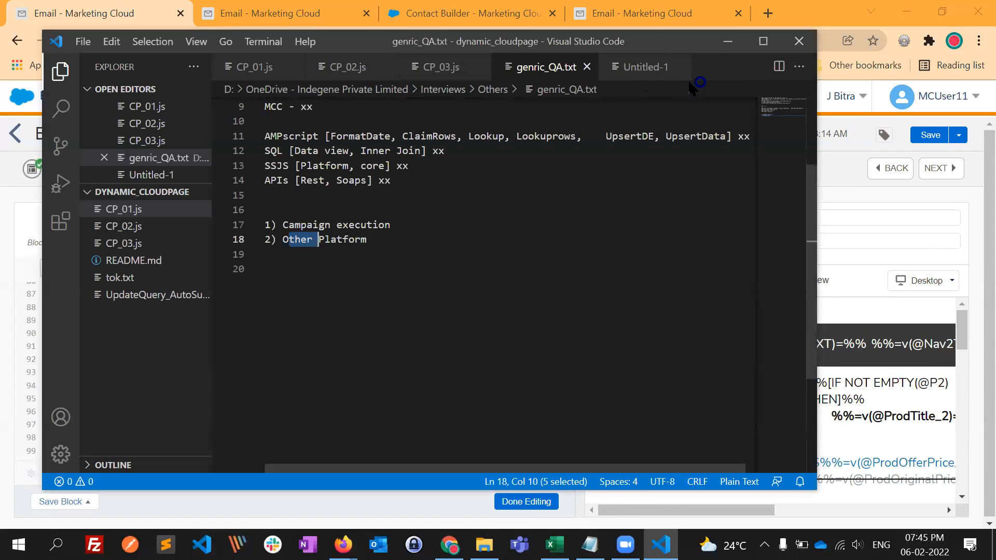
pyautogui.click(257, 67)
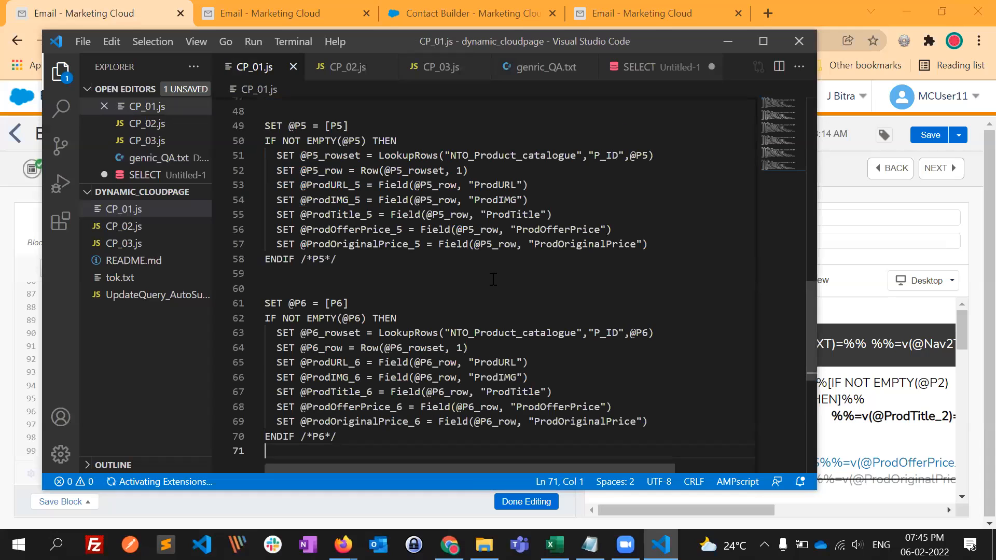
pyautogui.click(737, 482)
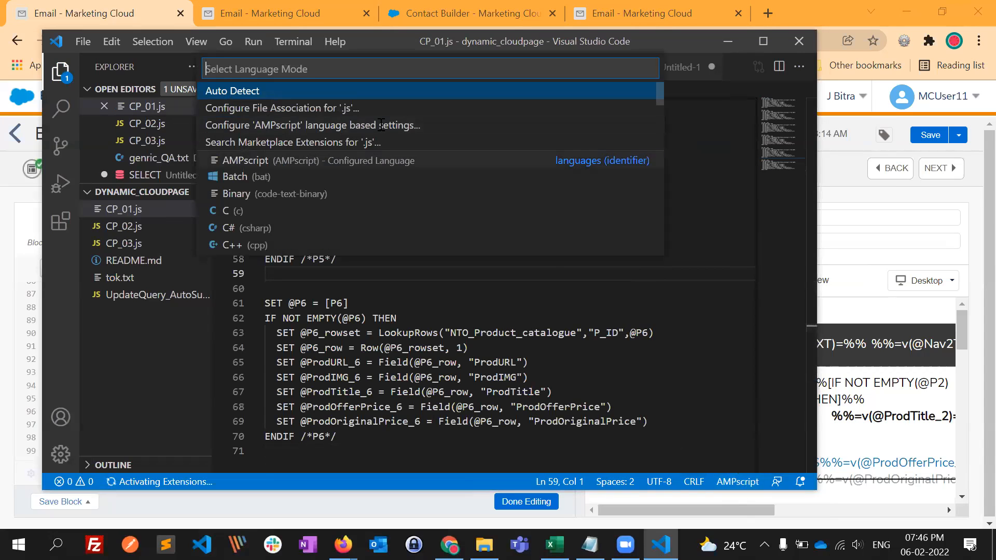
pyautogui.write('a')
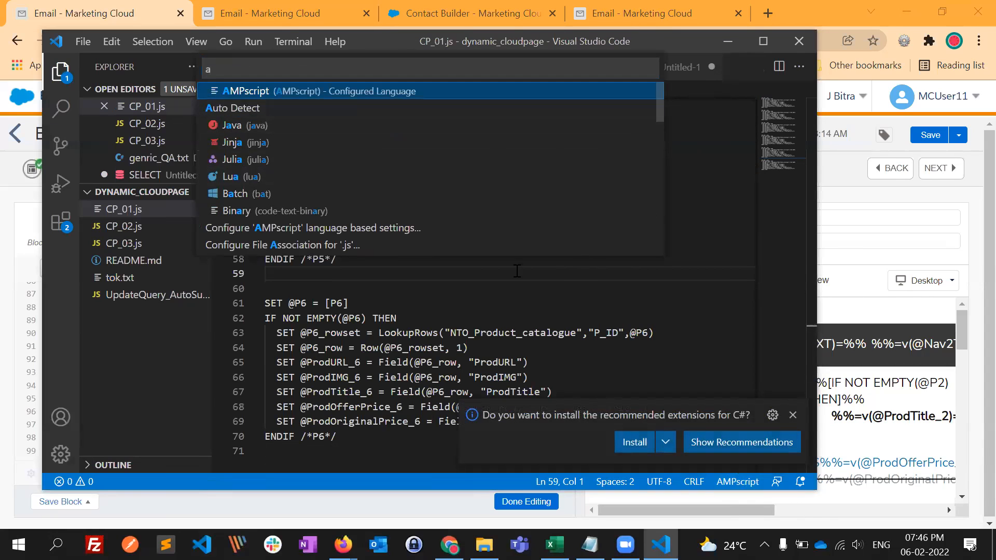
pyautogui.press('Escape')
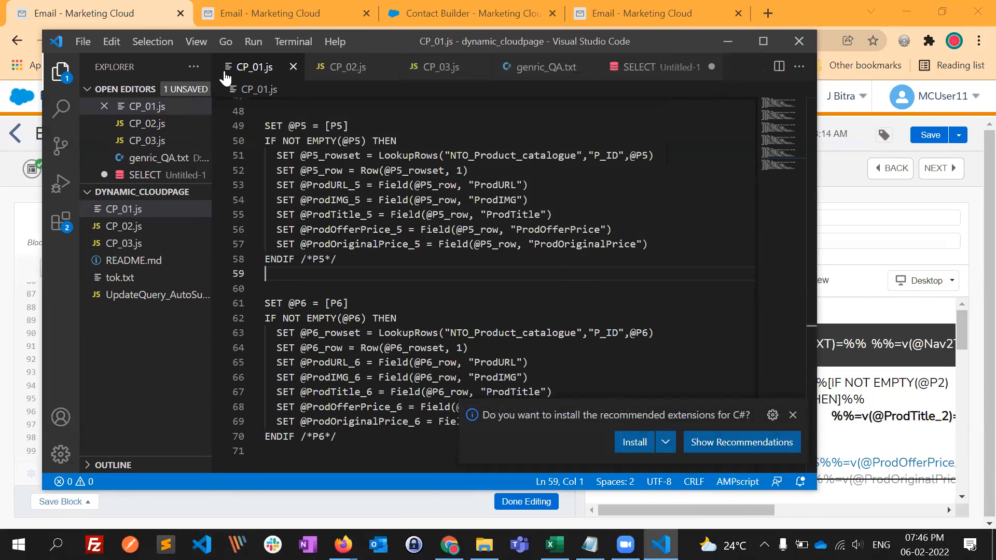
# - Add the %%[ opening delimiter on the first line of CP_01.js and move the closing delimiter to the end of the lookup code
pyautogui.click(763, 42)
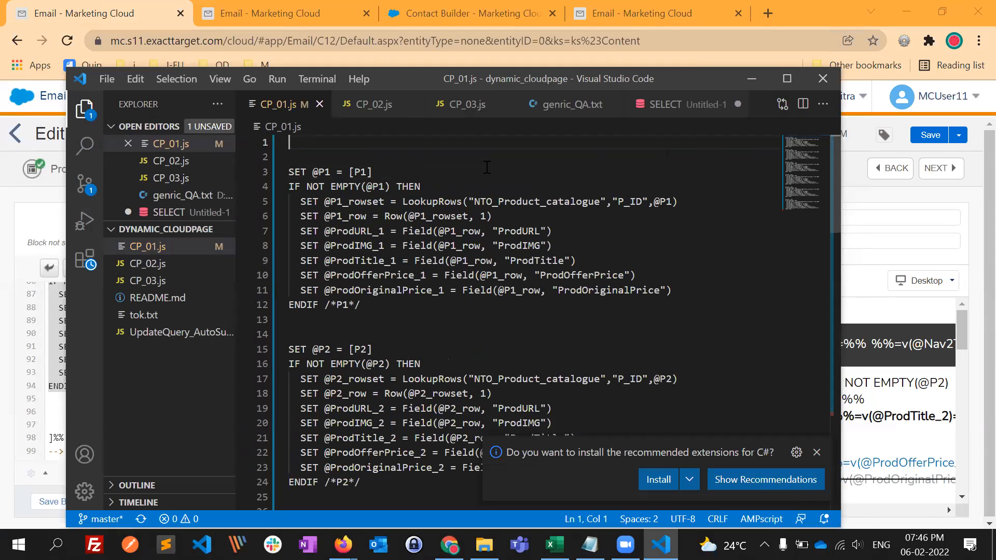
pyautogui.write('%%[')
pyautogui.hotkey('shift', 'Down')
pyautogui.hotkey('shift', 'Left')
pyautogui.hotkey('ctrl', 'x')
pyautogui.press('Down')
pyautogui.press('Down')
pyautogui.press('Down')
pyautogui.press('Down')
pyautogui.press('Down')
pyautogui.press('Down')
pyautogui.press('Down')
pyautogui.press('Down')
pyautogui.press('Down')
pyautogui.press('Down')
pyautogui.press('Down')
pyautogui.press('Down')
pyautogui.press('Down')
pyautogui.press('Down')
pyautogui.press('Down')
pyautogui.press('Down')
pyautogui.press('Down')
pyautogui.press('Down')
pyautogui.press('Down')
pyautogui.press('Down')
pyautogui.press('Down')
pyautogui.press('Down')
pyautogui.press('Down')
pyautogui.press('Down')
pyautogui.press('Down')
pyautogui.press('Down')
pyautogui.press('Down')
pyautogui.press('Down')
pyautogui.press('Down')
pyautogui.press('Down')
pyautogui.press('Down')
pyautogui.press('Down')
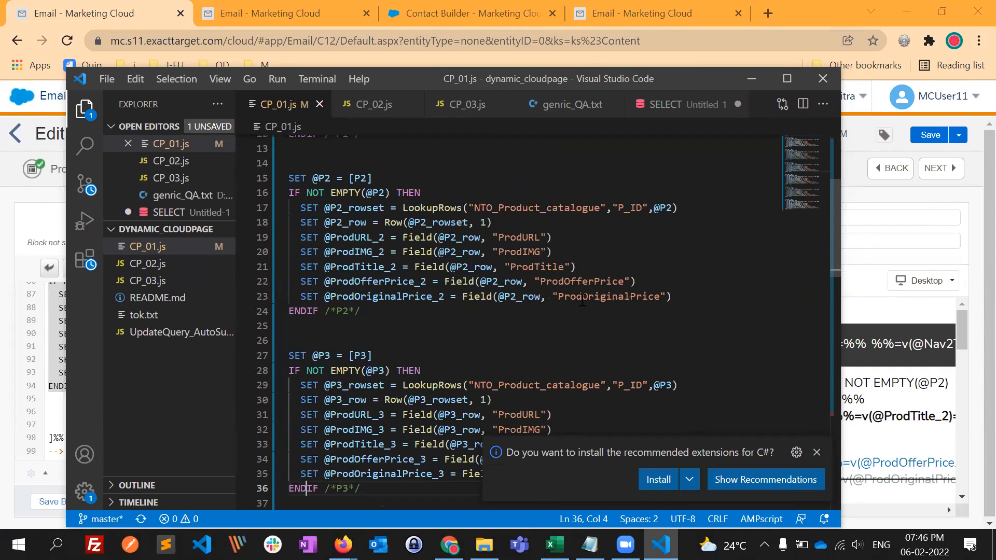
pyautogui.press('Down')
pyautogui.press('Down')
pyautogui.press('Down')
pyautogui.press('Down')
pyautogui.press('Down')
pyautogui.press('Down')
pyautogui.press('Down')
pyautogui.press('Down')
pyautogui.press('Down')
pyautogui.press('Down')
pyautogui.press('Down')
pyautogui.press('Down')
pyautogui.press('Down')
pyautogui.press('Down')
pyautogui.press('Down')
pyautogui.press('Down')
pyautogui.press('Down')
pyautogui.press('Down')
pyautogui.press('Down')
pyautogui.press('Down')
pyautogui.hotkey('ctrl', 'v')
pyautogui.scroll(18, 498, 345)
pyautogui.click(419, 332)
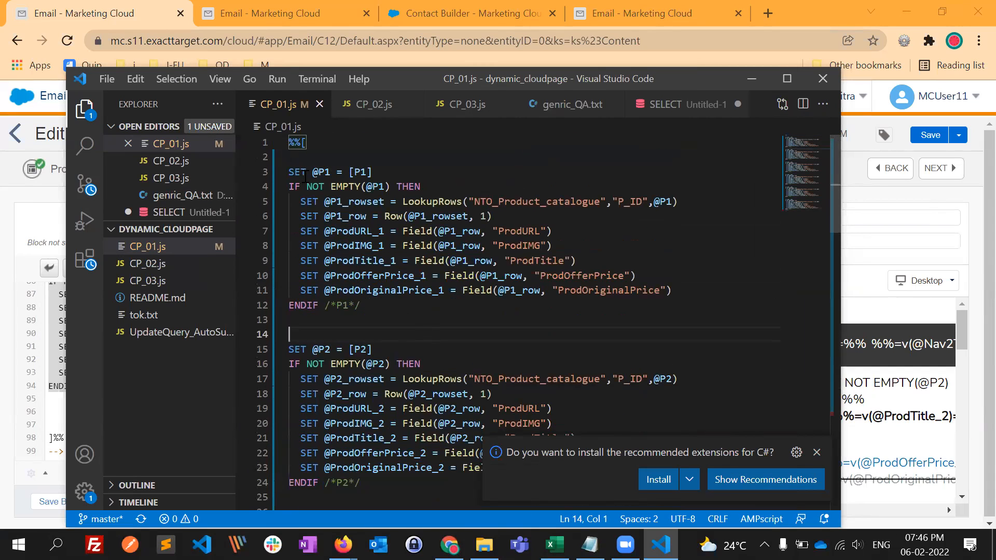
pyautogui.click(372, 172)
pyautogui.moveTo(372, 172); pyautogui.dragTo(349, 172)
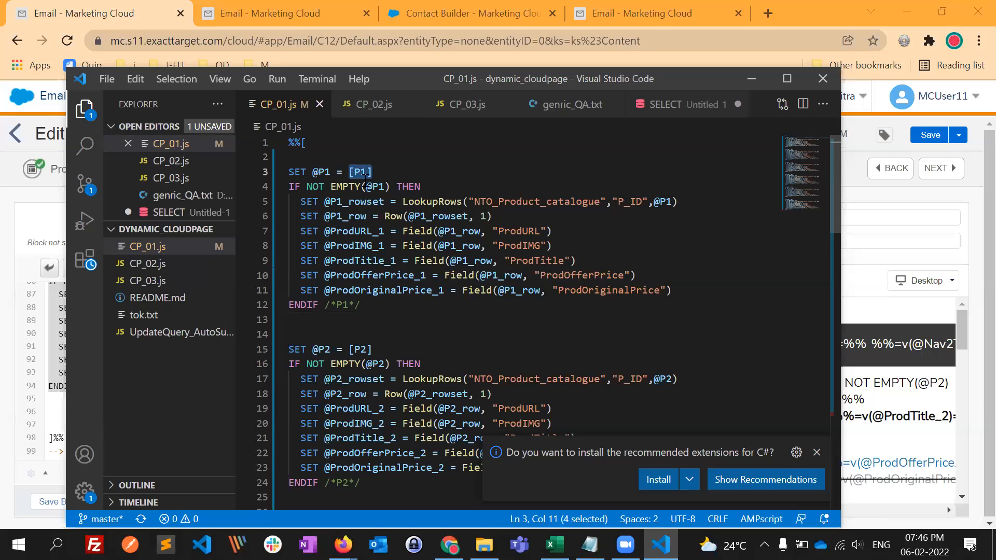
pyautogui.press('Right')
pyautogui.keyDown('shift'); pyautogui.click(352, 174); pyautogui.keyUp('shift')
pyautogui.write('Ar')
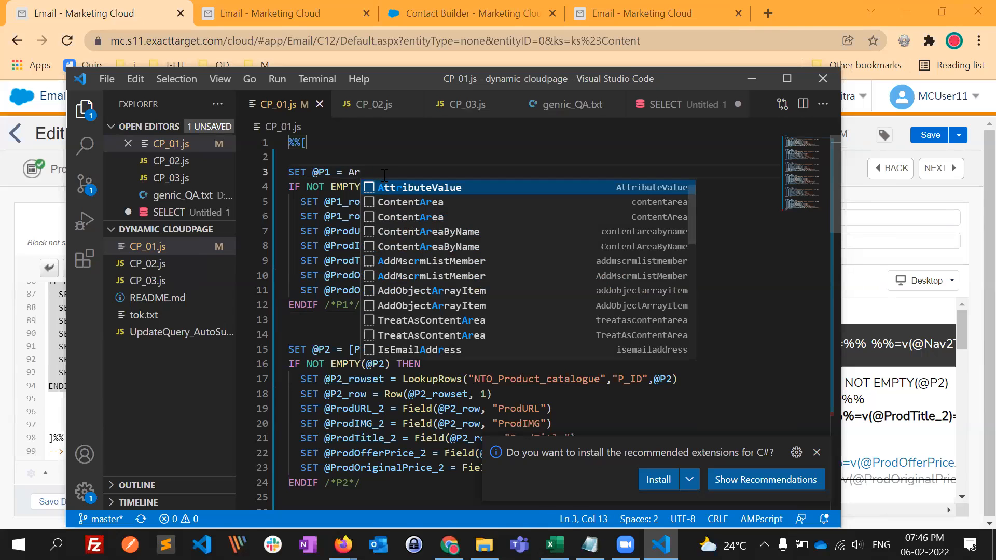
pyautogui.hotkey('ctrl', 'space')
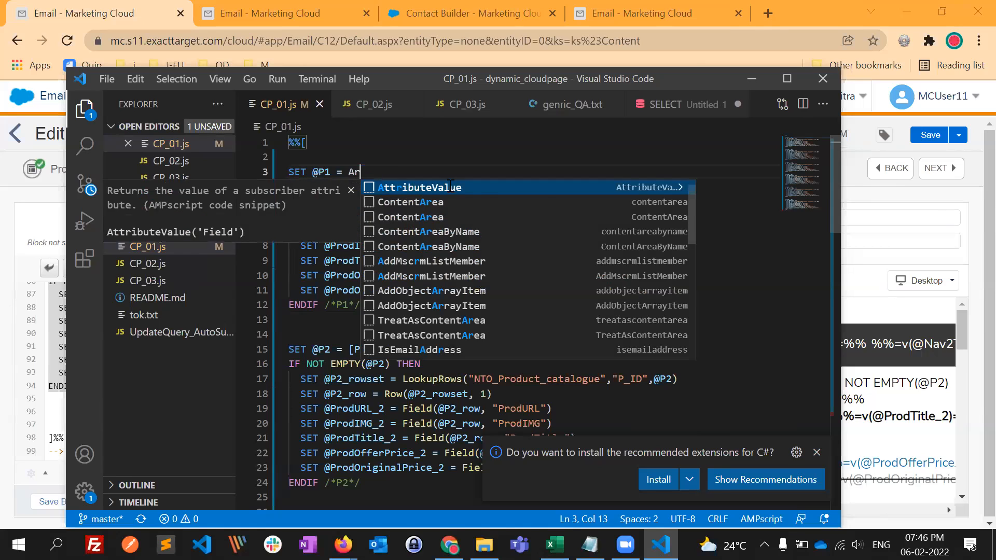
pyautogui.press('Return')
pyautogui.write('P1')
pyautogui.moveTo(469, 173); pyautogui.dragTo(344, 173)
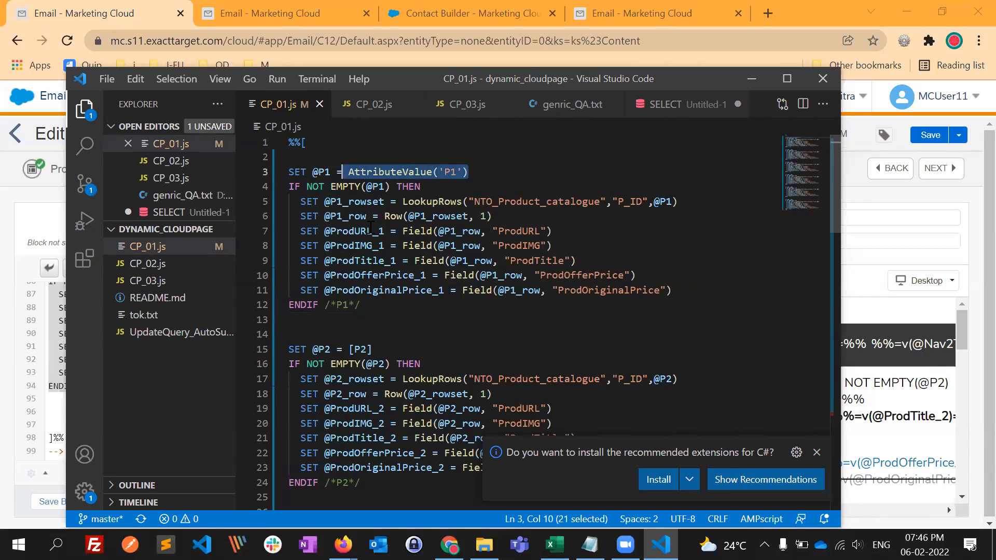
pyautogui.click(377, 351)
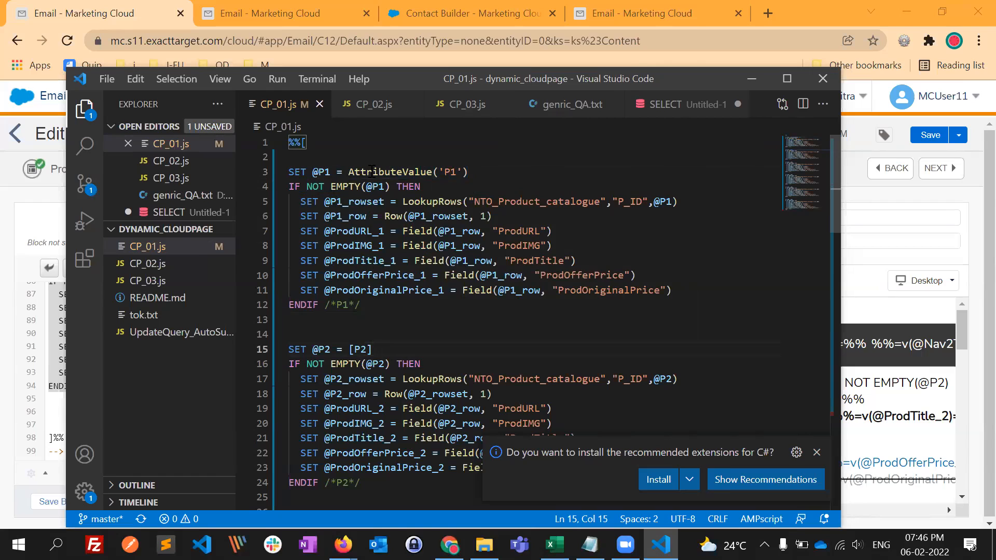
pyautogui.click(409, 143)
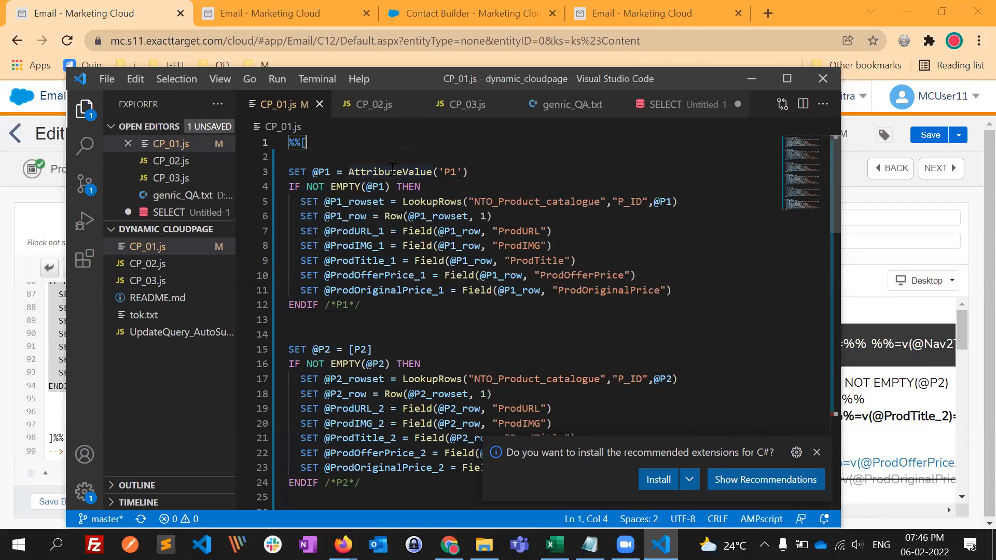
pyautogui.moveTo(393, 170)
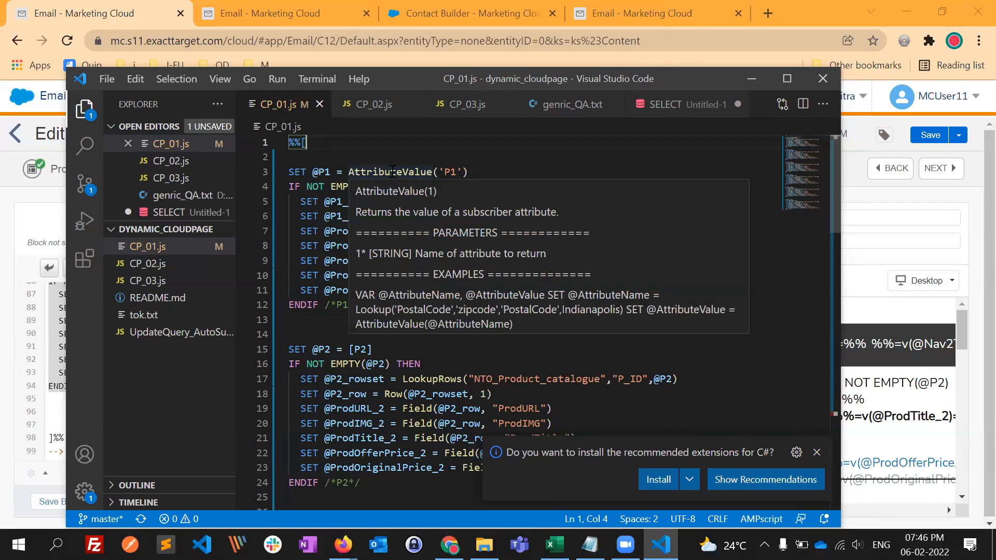
pyautogui.moveTo(313, 171); pyautogui.dragTo(320, 170)
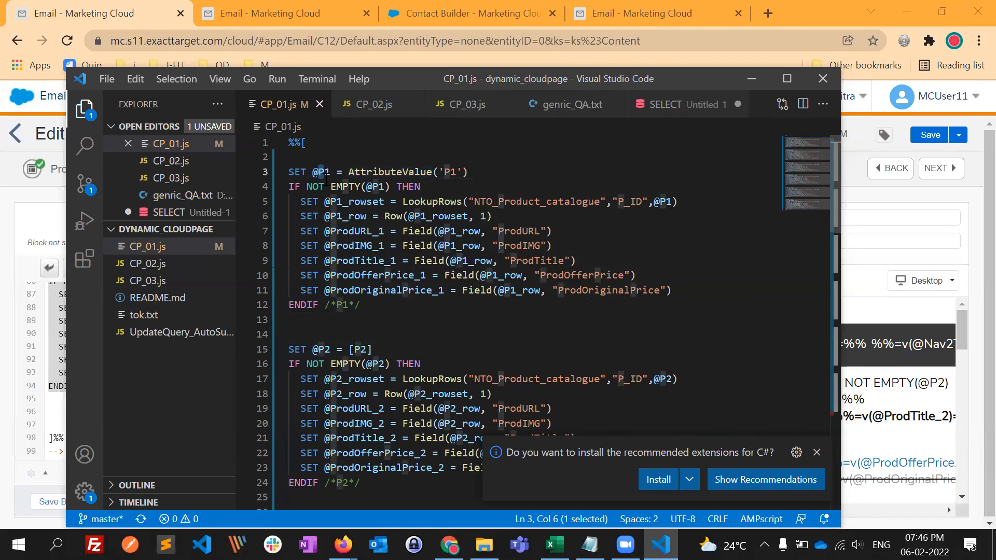
pyautogui.click(430, 329)
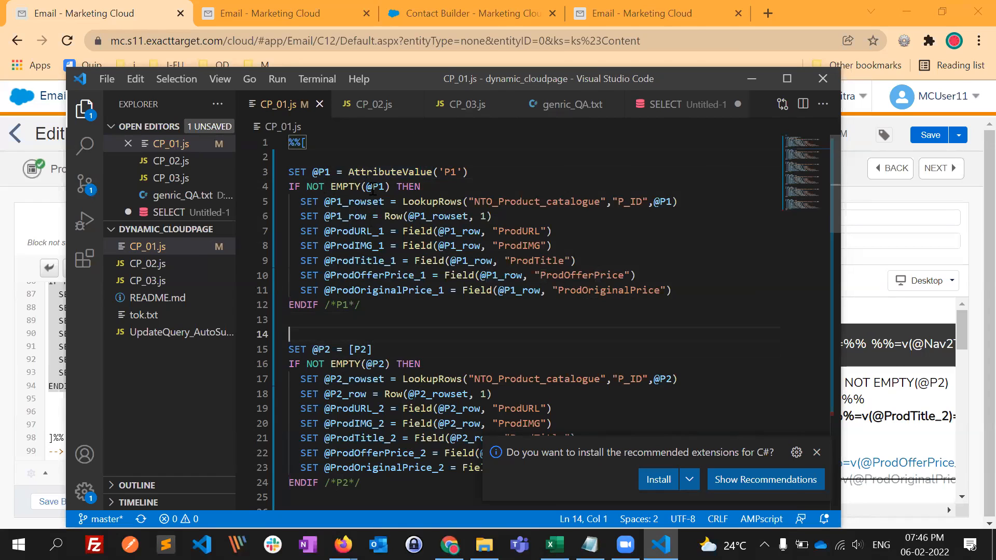
pyautogui.click(418, 202)
pyautogui.doubleClick(528, 208)
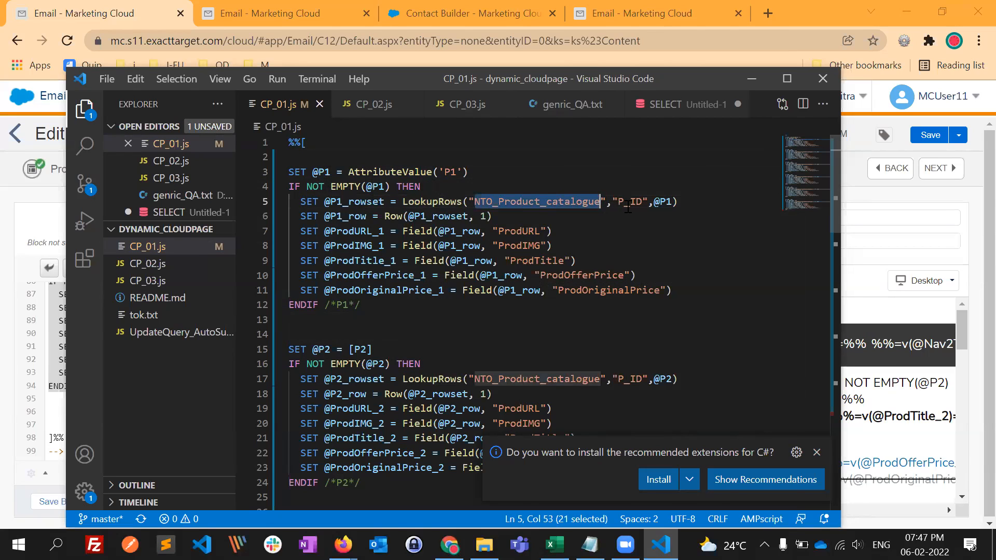
pyautogui.click(517, 232)
pyautogui.press('Up')
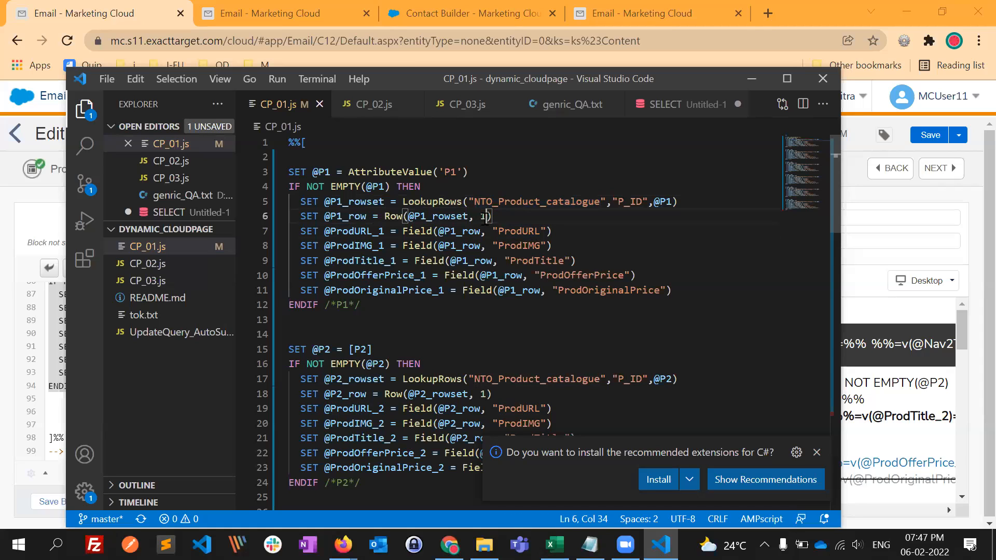
pyautogui.doubleClick(517, 231)
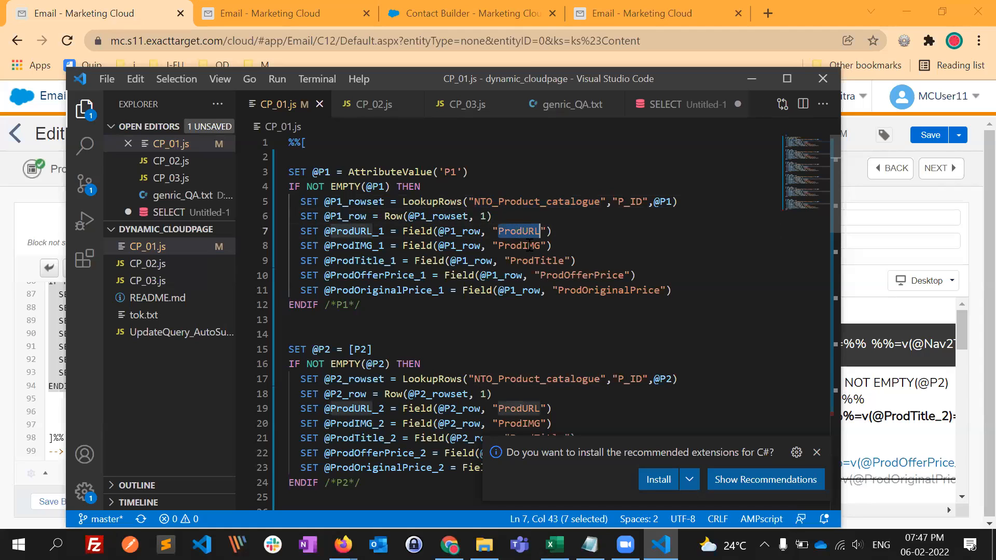
pyautogui.doubleClick(529, 246)
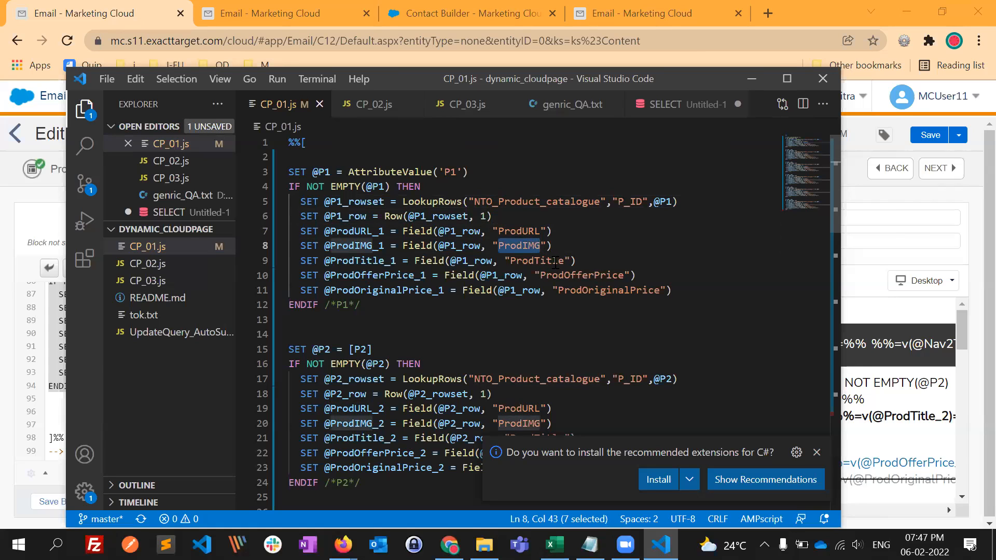
pyautogui.doubleClick(555, 261)
pyautogui.doubleClick(582, 276)
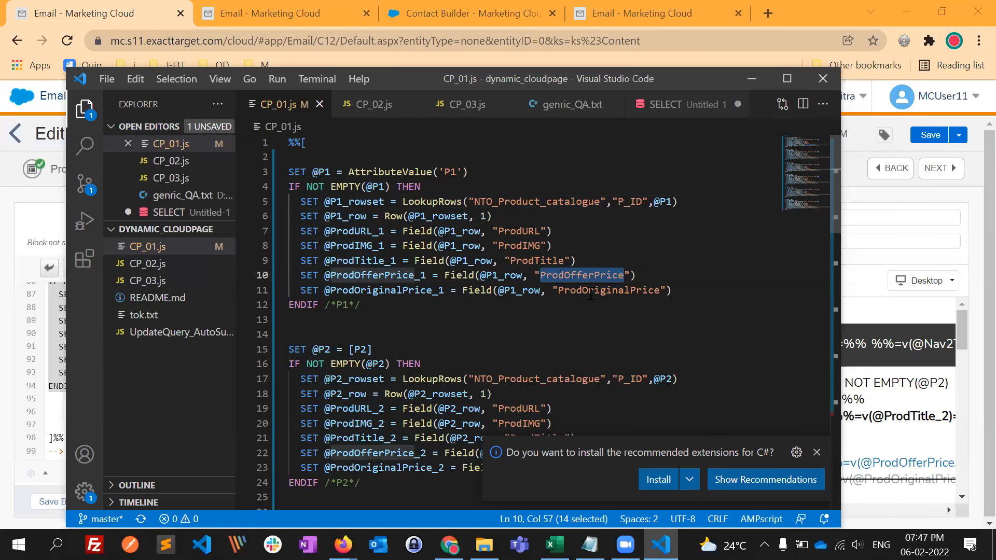
pyautogui.doubleClick(591, 291)
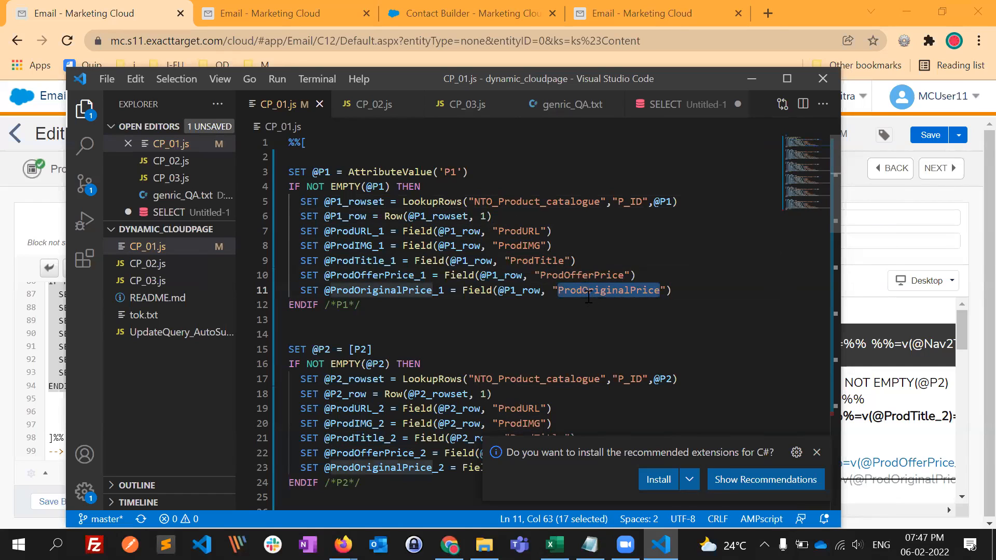
pyautogui.click(369, 231)
pyautogui.click(386, 261)
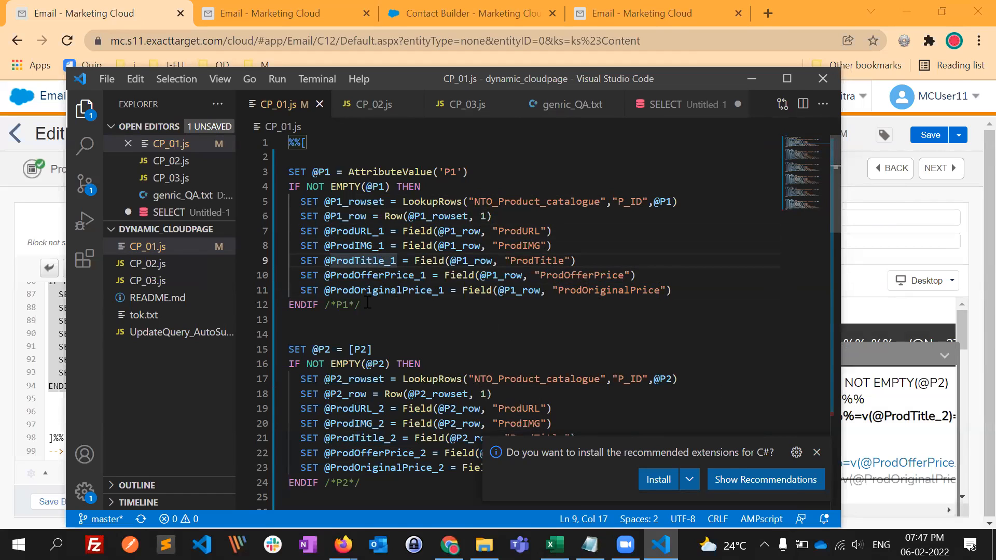
pyautogui.moveTo(667, 299); pyautogui.dragTo(285, 196)
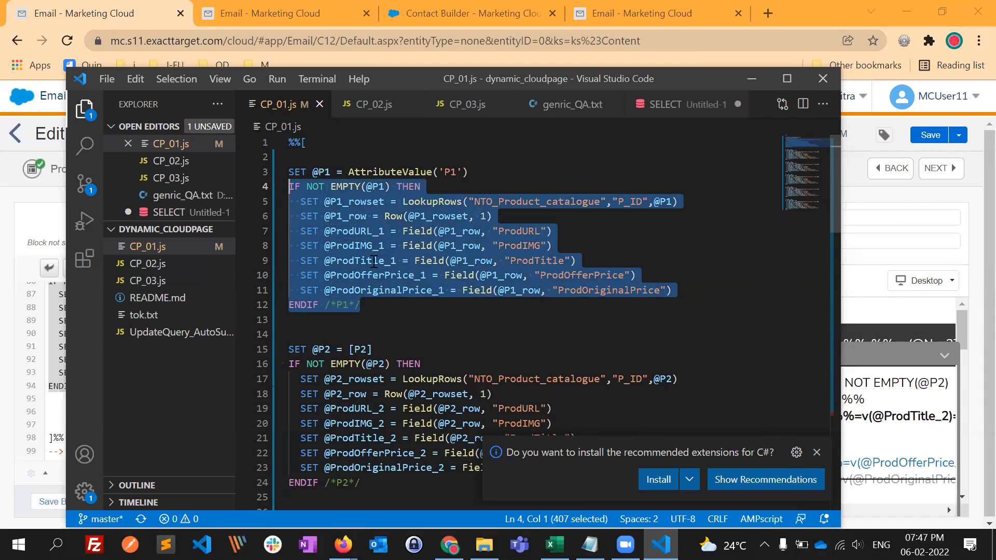
pyautogui.scroll(-4, 345, 410)
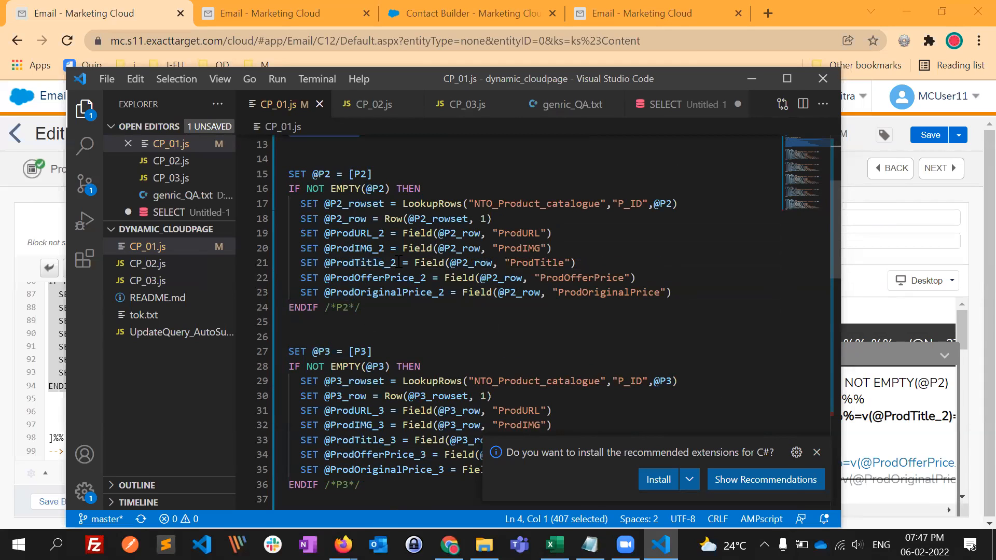
pyautogui.scroll(4, 399, 260)
pyautogui.scroll(-1, 490, 368)
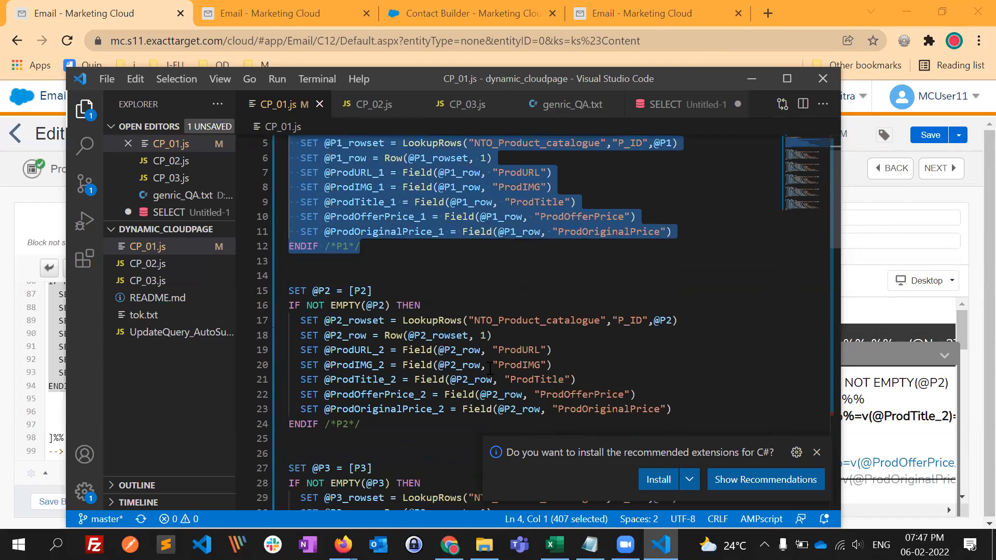
pyautogui.doubleClick(485, 335)
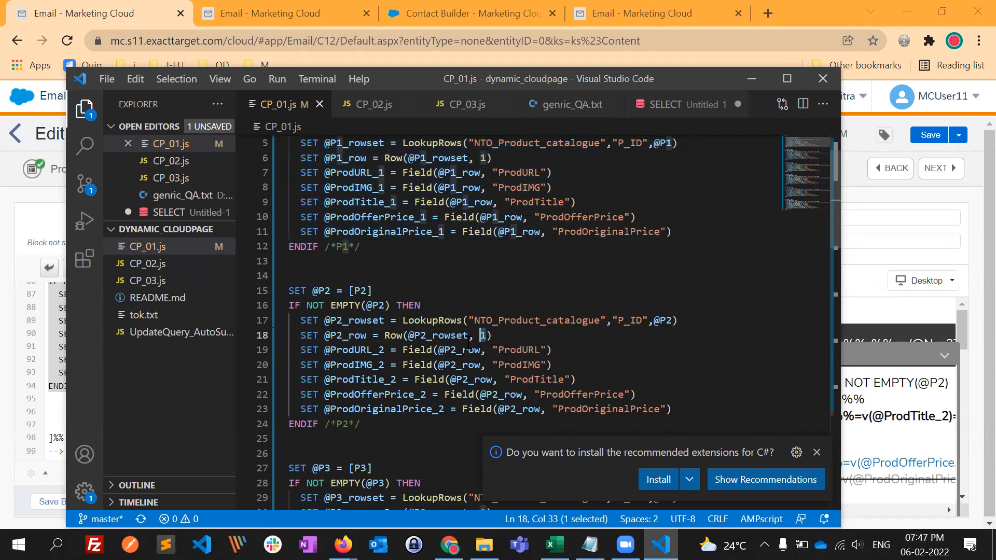
pyautogui.scroll(2, 444, 319)
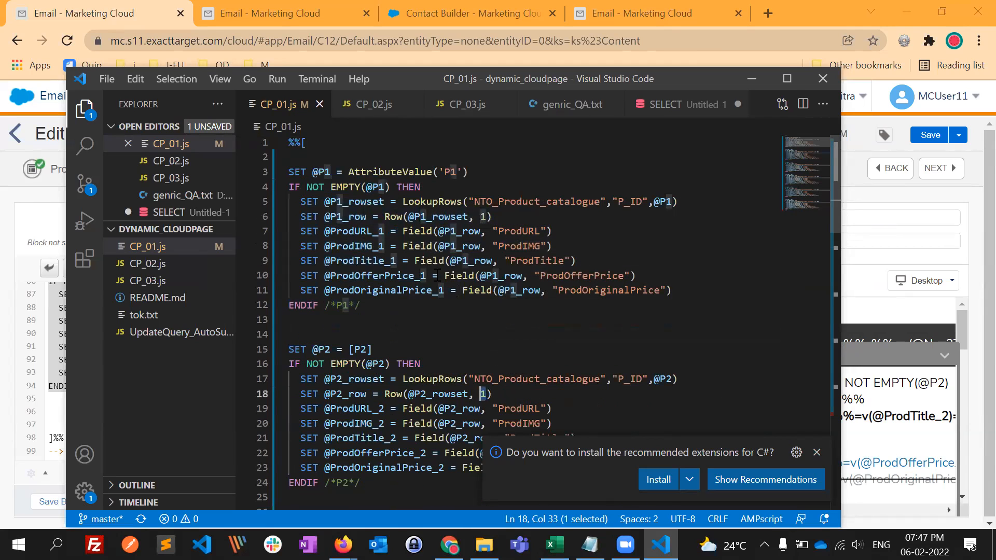
pyautogui.scroll(-5, 382, 357)
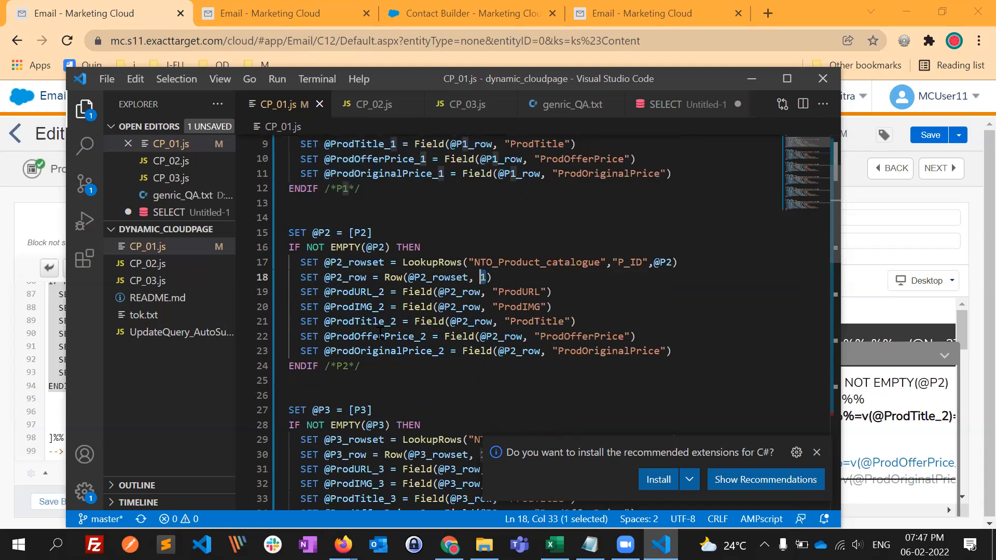
pyautogui.scroll(-7, 491, 327)
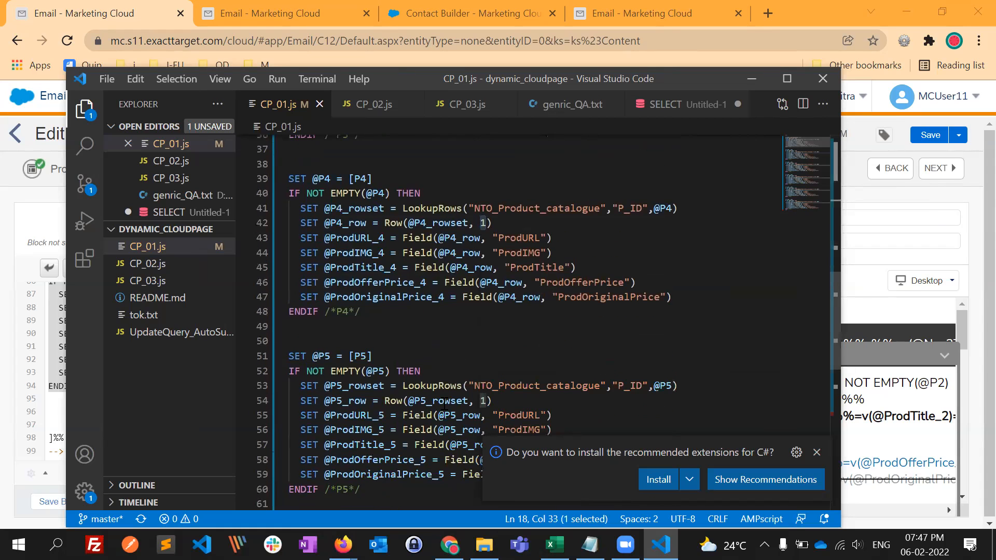
pyautogui.scroll(-3, 425, 393)
pyautogui.scroll(-3, 438, 393)
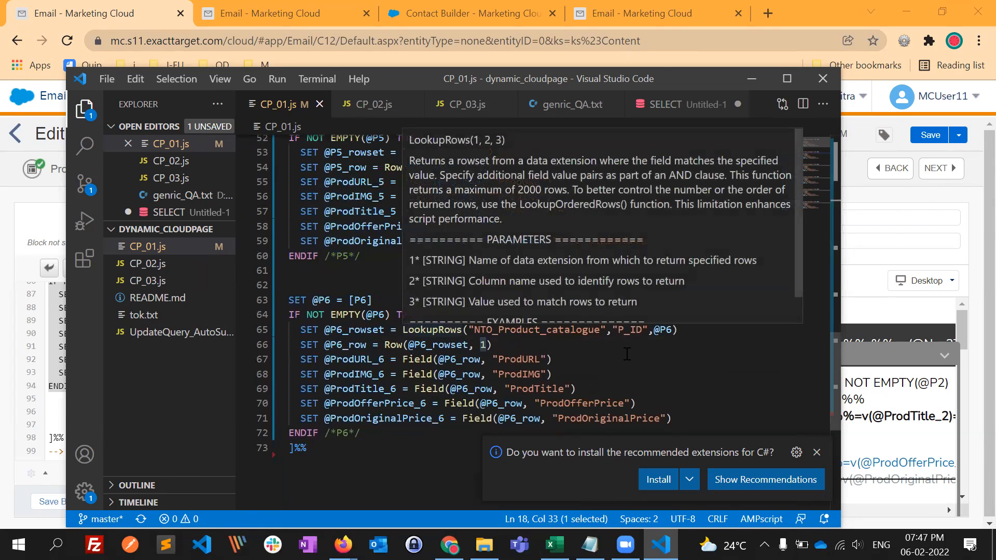
# - Switch back to Marketing Cloud and finish editing the email's AMPscript HTML block
pyautogui.click(751, 79)
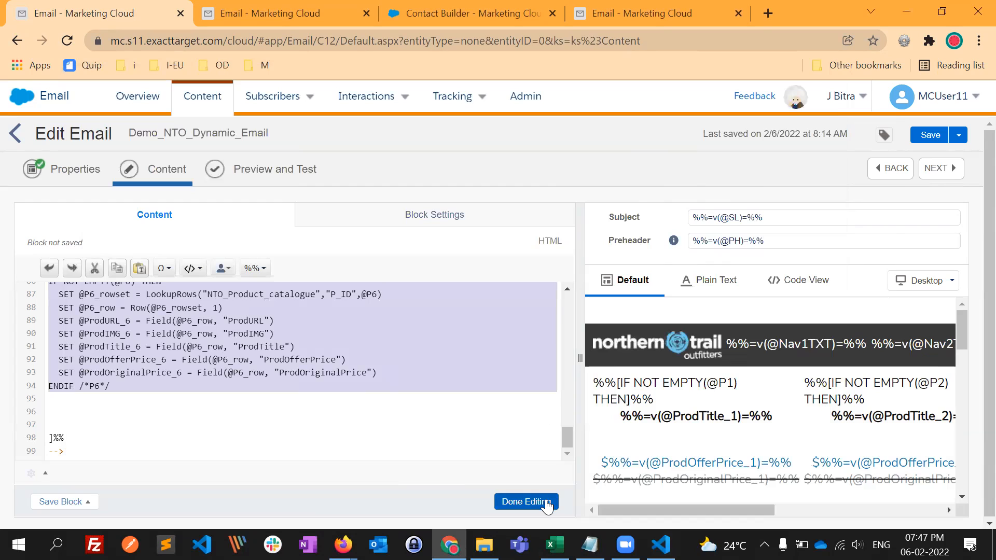
pyautogui.scroll(1, 267, 394)
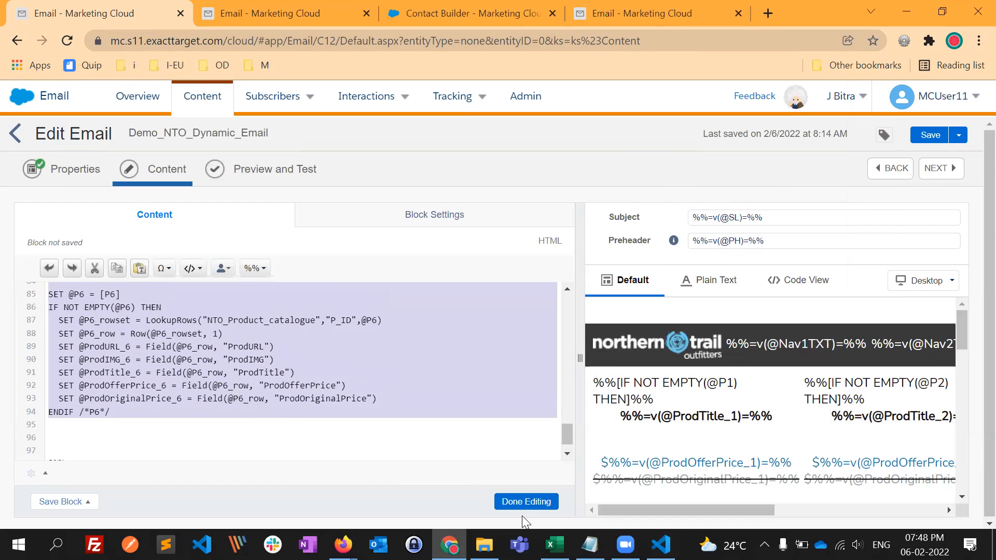
pyautogui.click(509, 503)
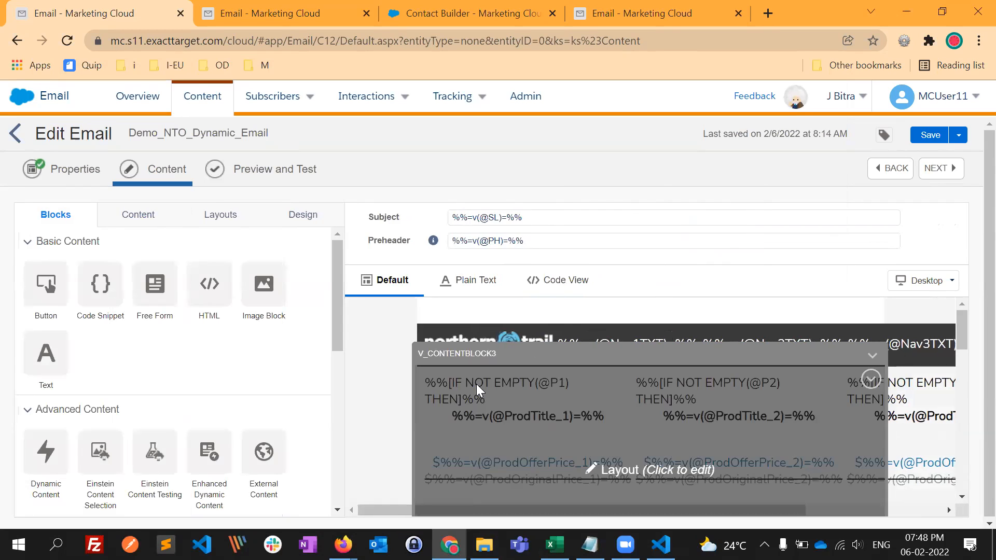
pyautogui.click(479, 389)
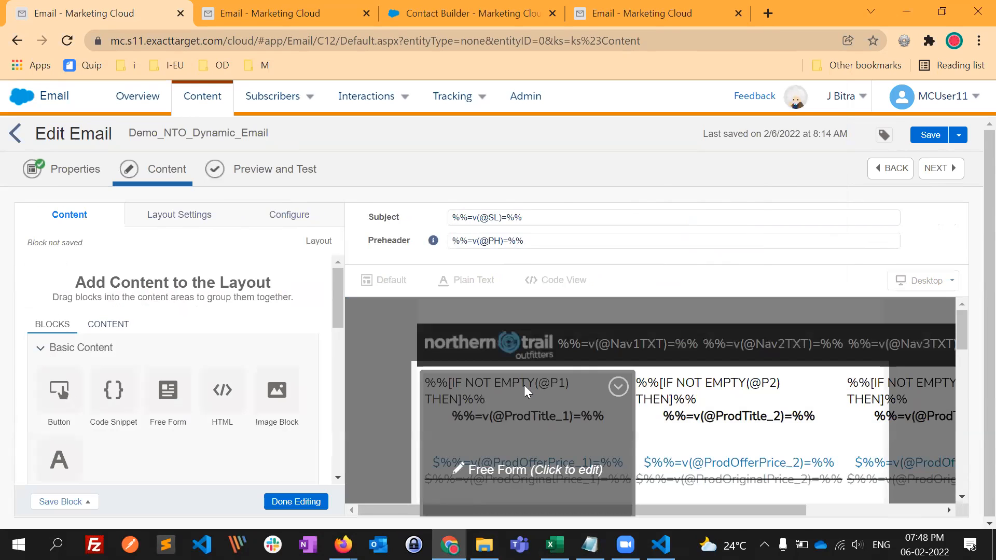
pyautogui.scroll(-3, 525, 455)
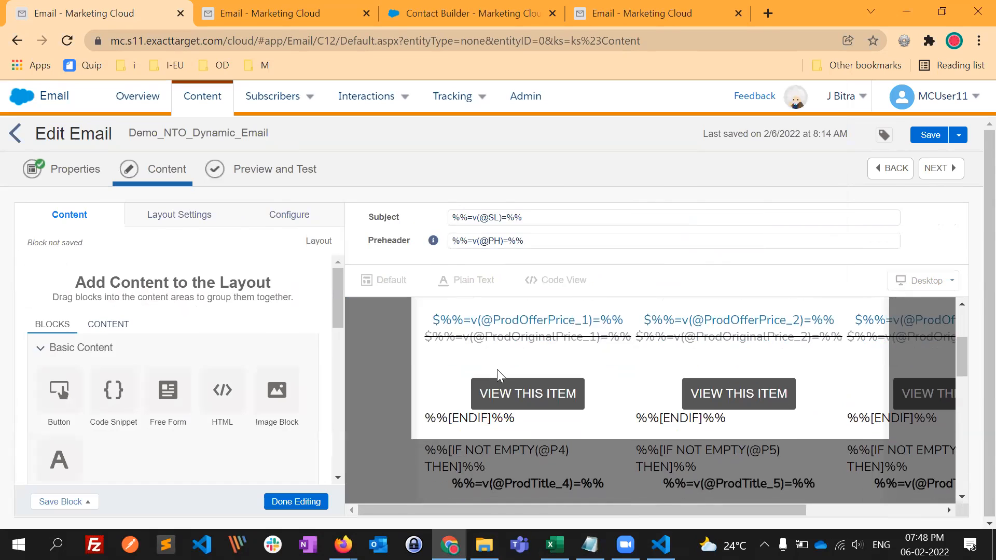
pyautogui.scroll(3, 519, 418)
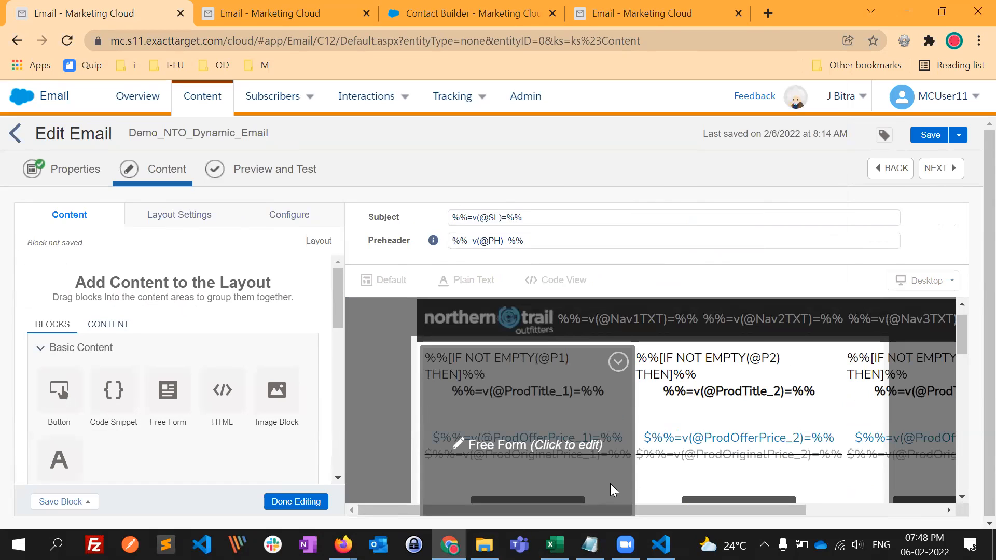
pyautogui.scroll(-1, 540, 426)
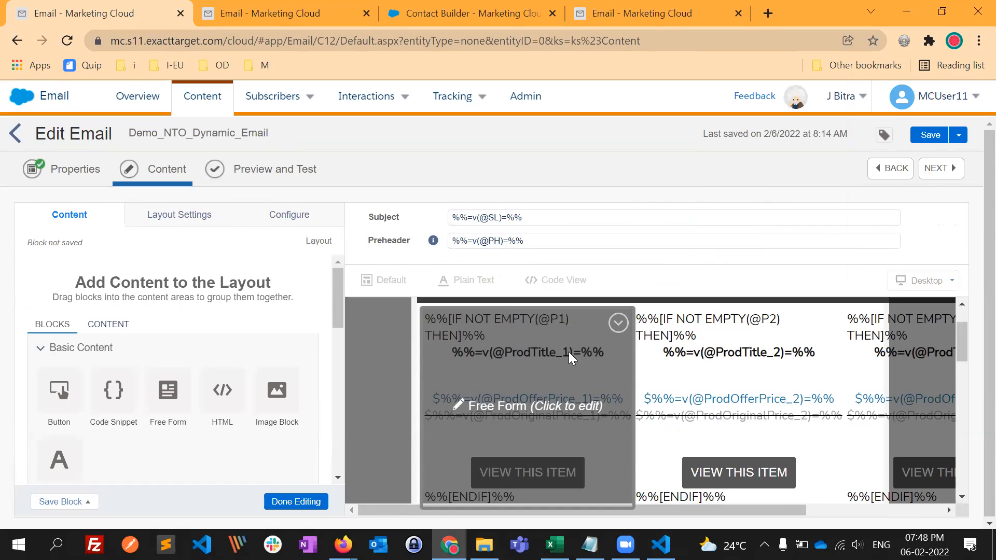
# - Preview Demo_NTO_Dynamic_Email for the selected subscriber and review the rendered product blocks against the P1 to P6 attributes
pyautogui.click(277, 171)
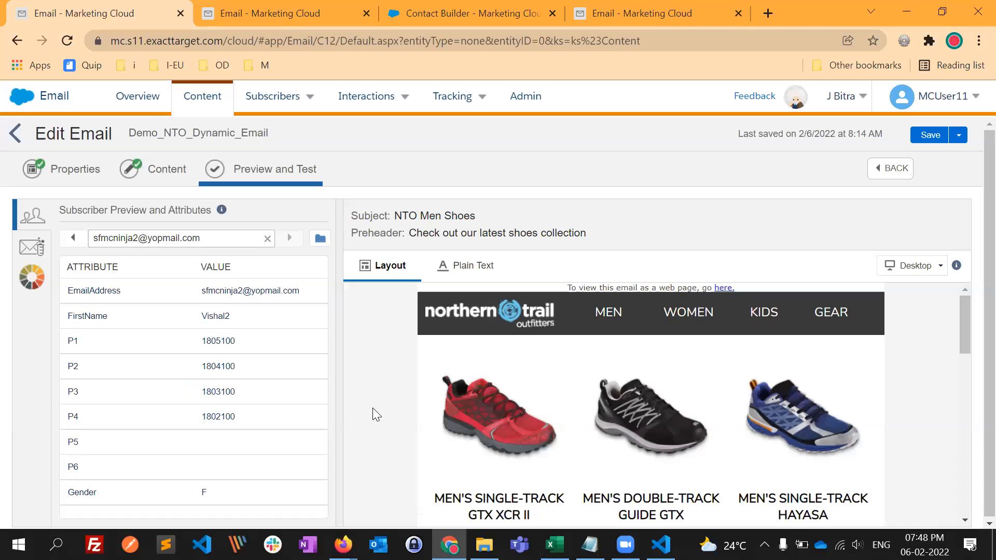
pyautogui.scroll(-4, 372, 408)
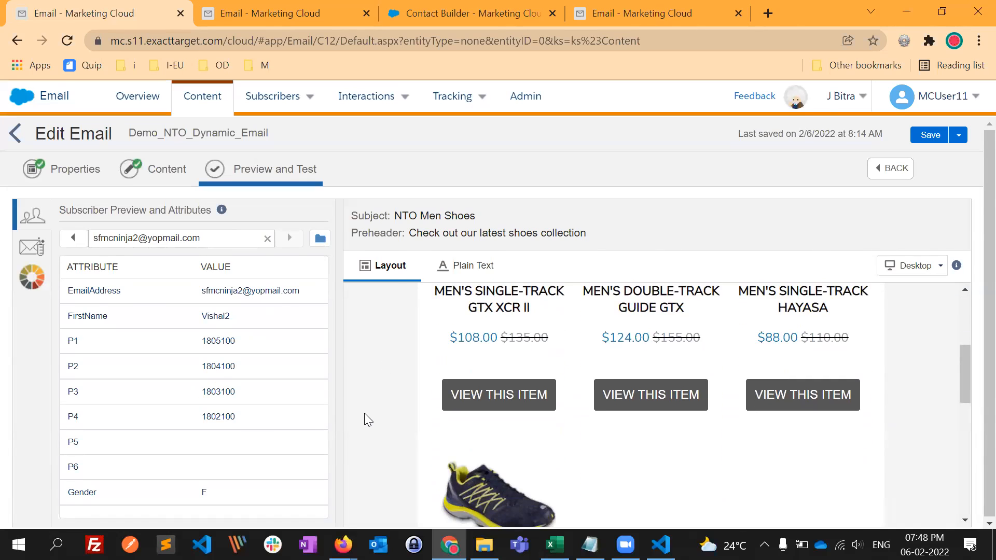
pyautogui.scroll(5, 364, 413)
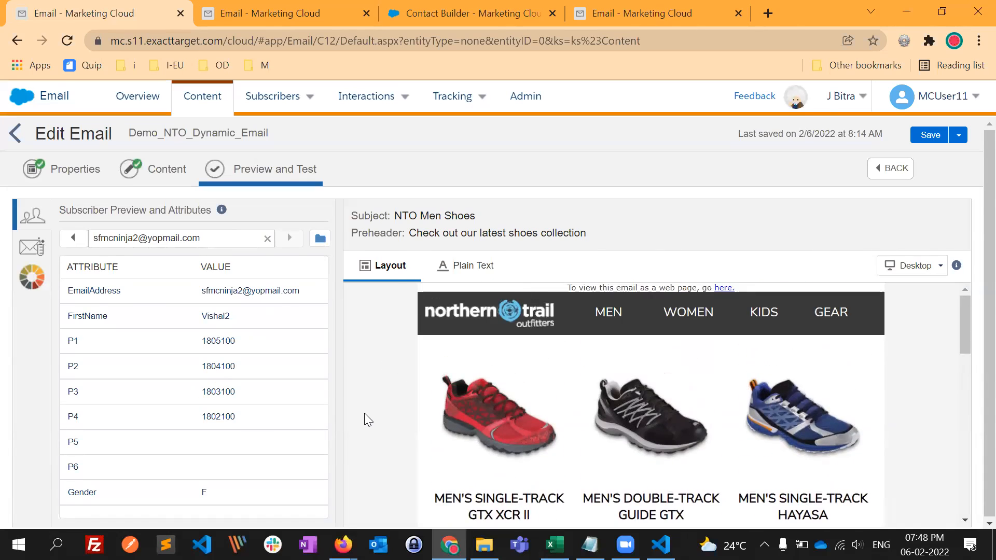